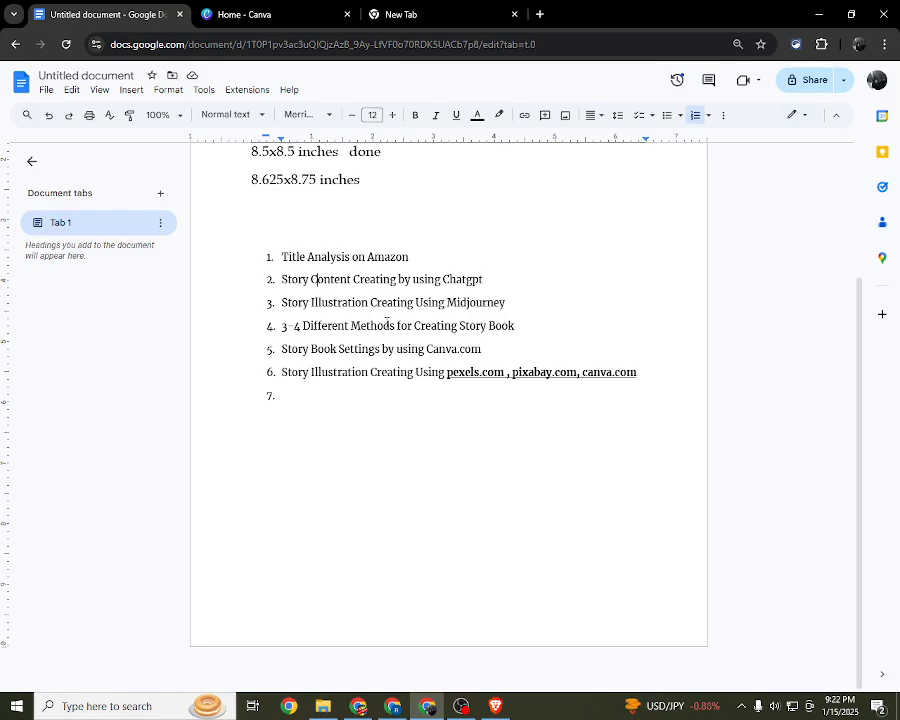
Step: Review the outline's illustration items, covering Midjourney and the image sources pexels.com, pixabay.com and canva.com
left_click_drag(315, 303, 398, 308)
left_click(357, 321)
left_click_drag(443, 304, 505, 304)
left_click(444, 378)
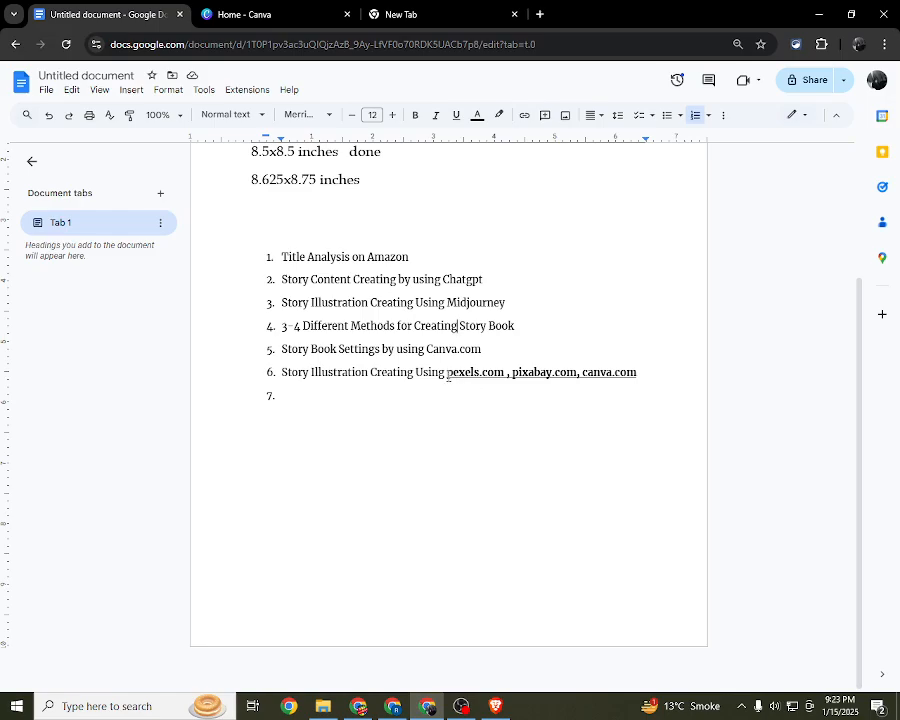
double_click(447, 375)
left_click(508, 448)
left_click_drag(514, 372, 556, 370)
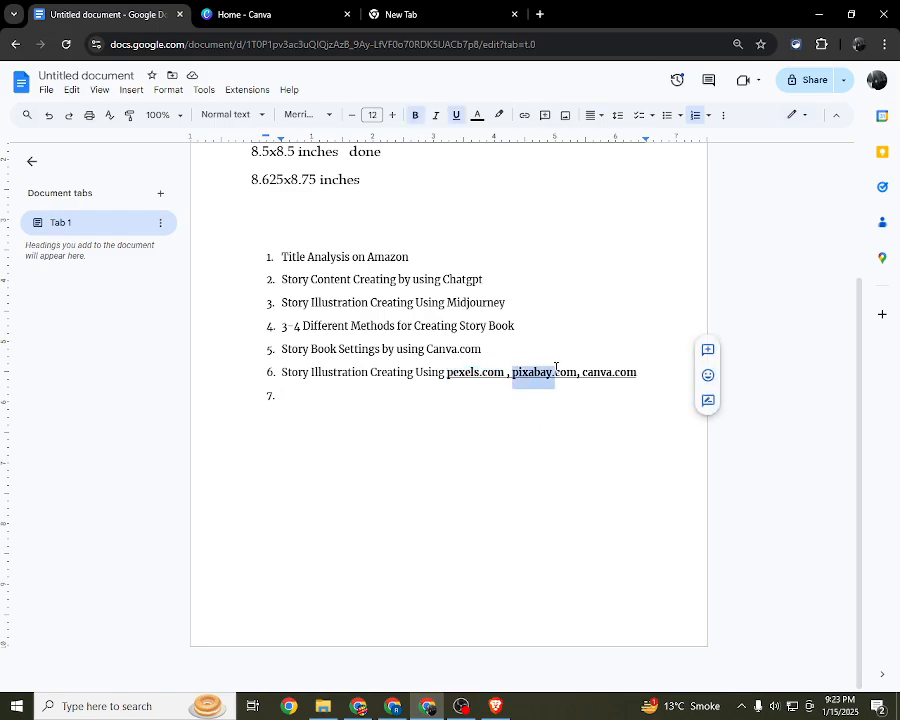
left_click(581, 369)
left_click_drag(641, 379, 584, 378)
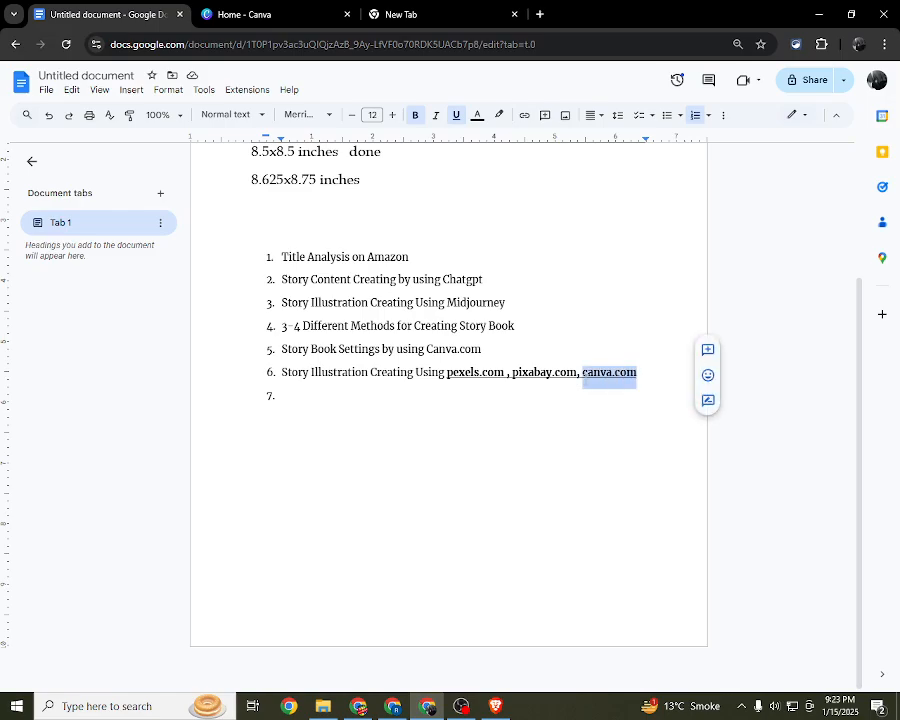
left_click(590, 400)
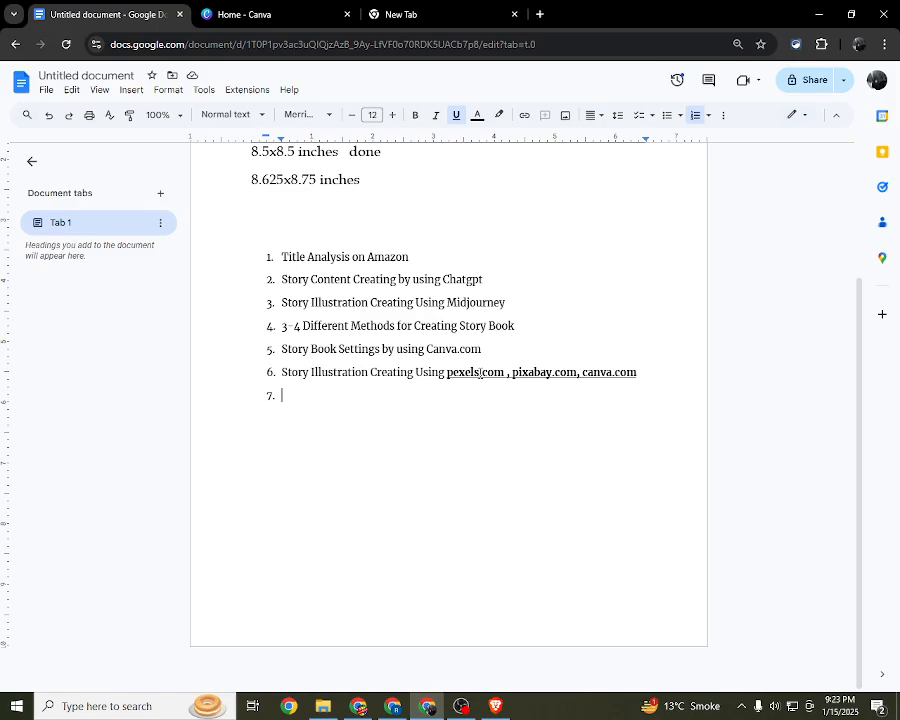
left_click_drag(505, 372, 448, 375)
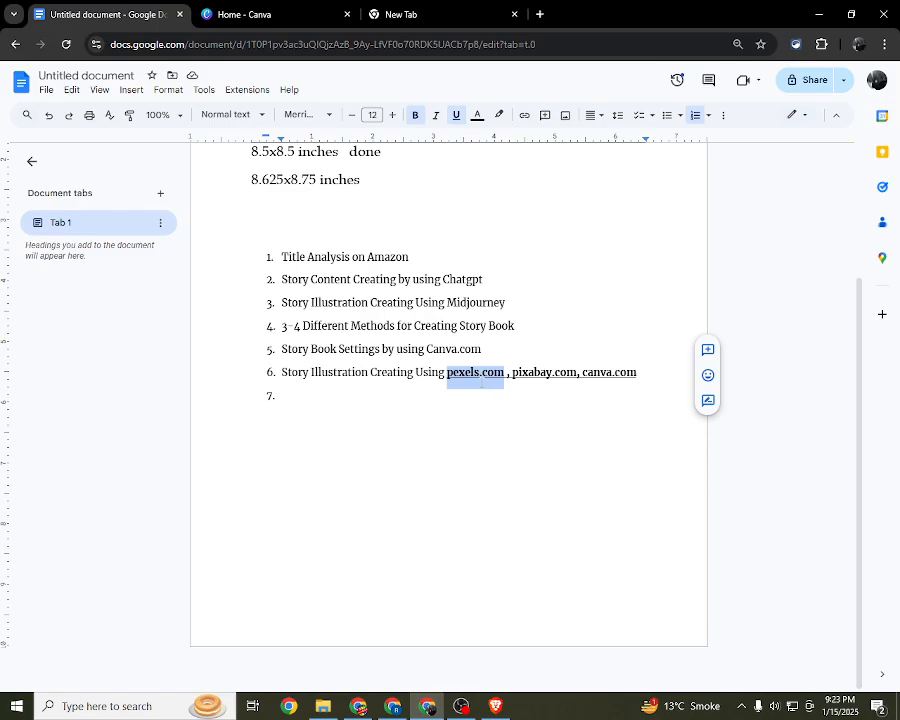
left_click(481, 381)
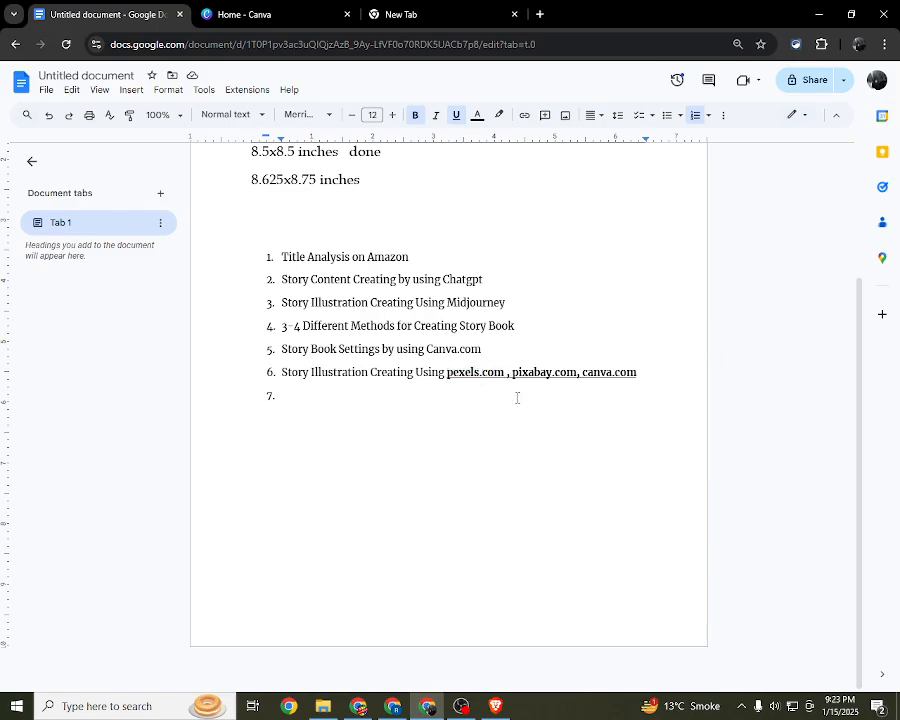
left_click_drag(515, 373, 569, 368)
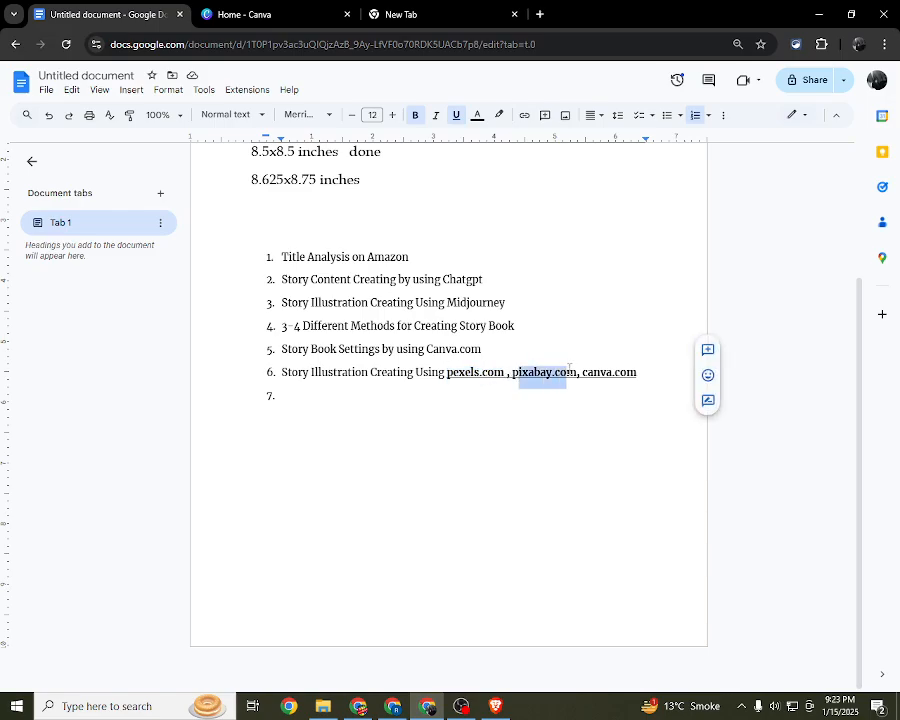
left_click(568, 370)
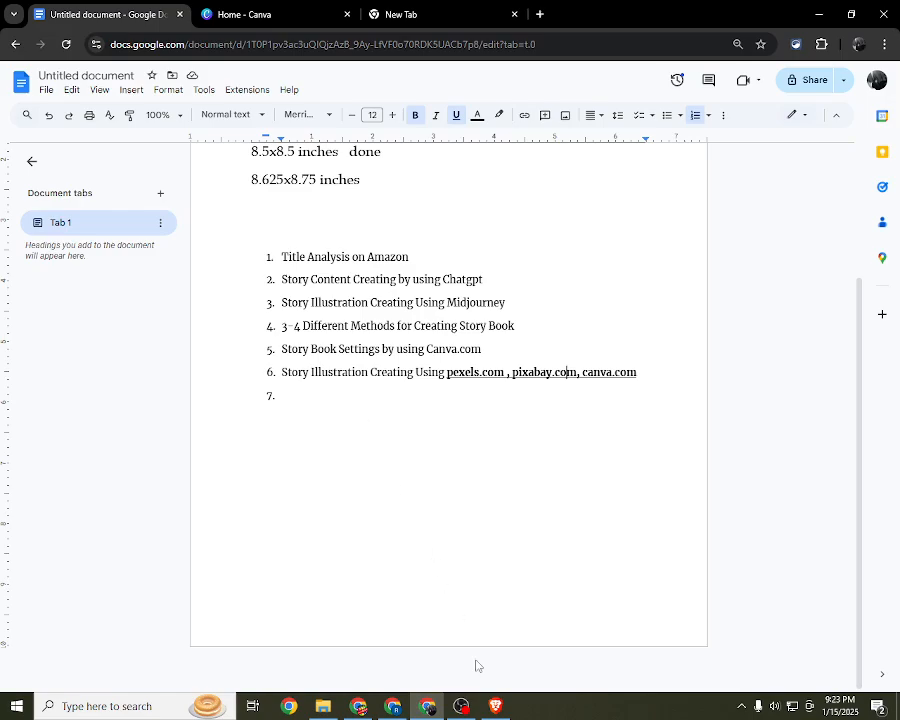
Step: Switch to ChatGPT in the Brave browser and review the Mia and Max story outline from Part 15 back to Part 7
left_click(494, 706)
scroll(355, 338, "up", 2)
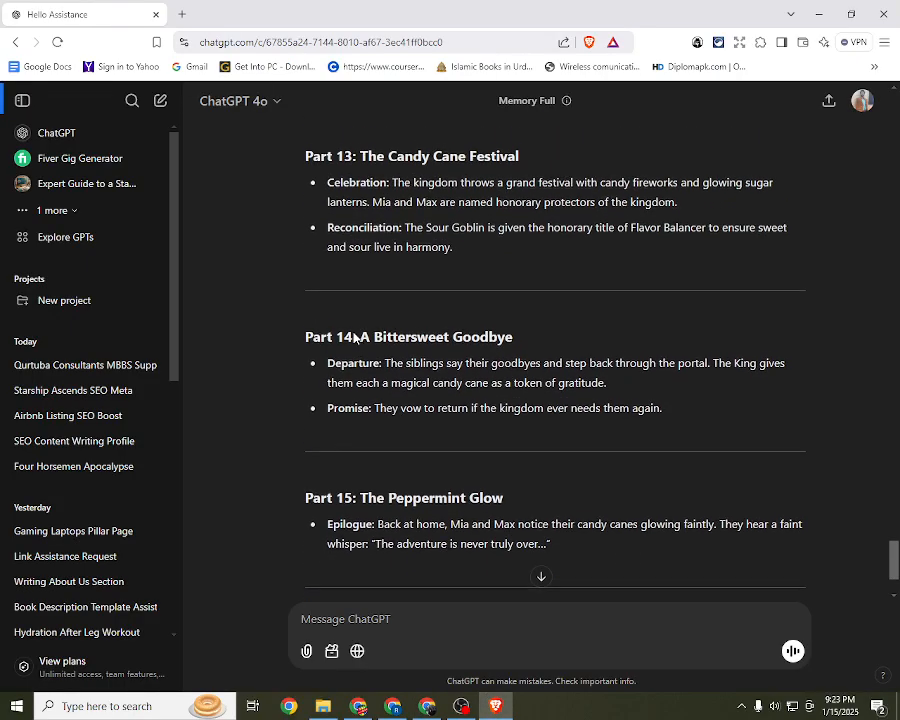
scroll(355, 338, "down", 2)
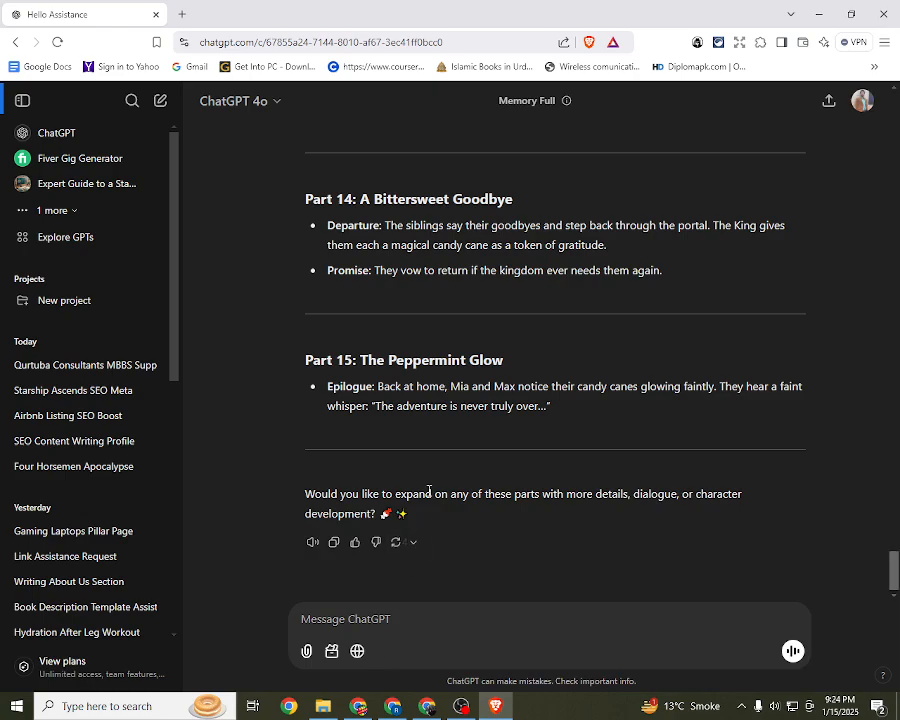
left_click_drag(565, 413, 318, 363)
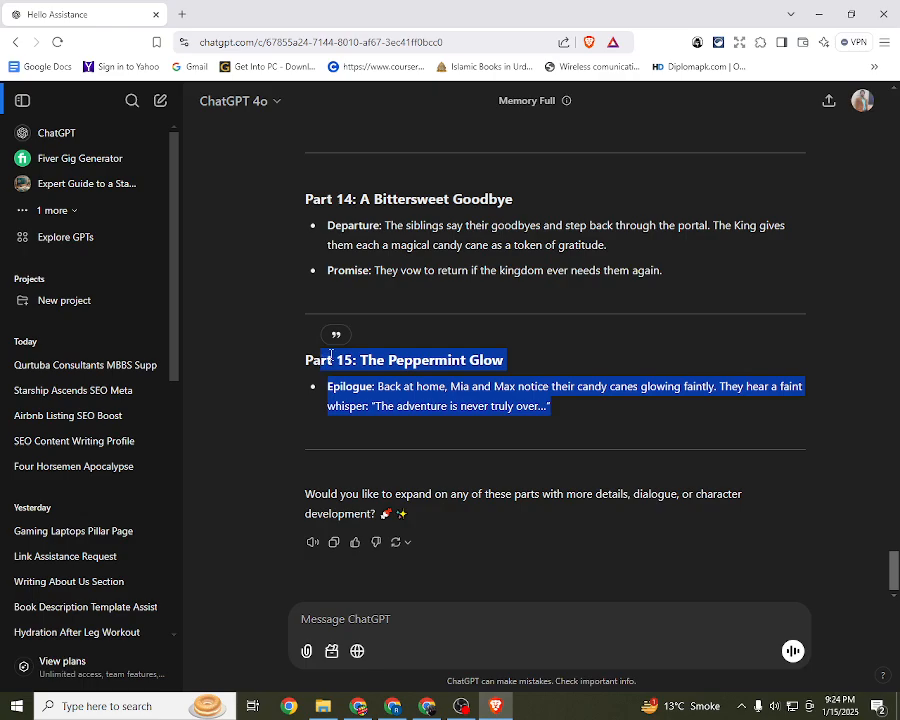
left_click(310, 378)
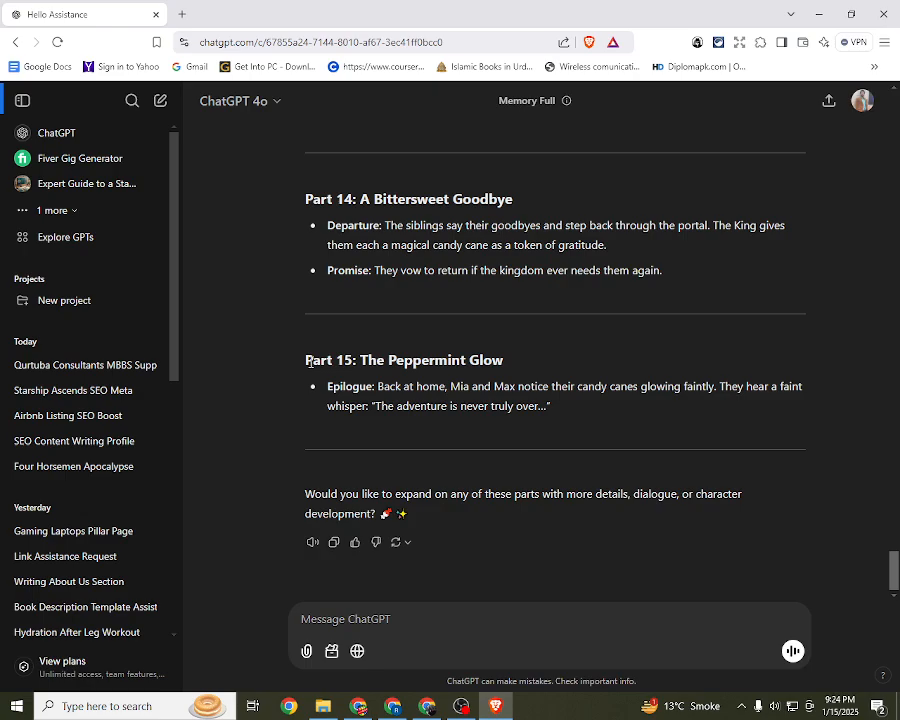
left_click(461, 706)
left_click(883, 556)
left_click(495, 706)
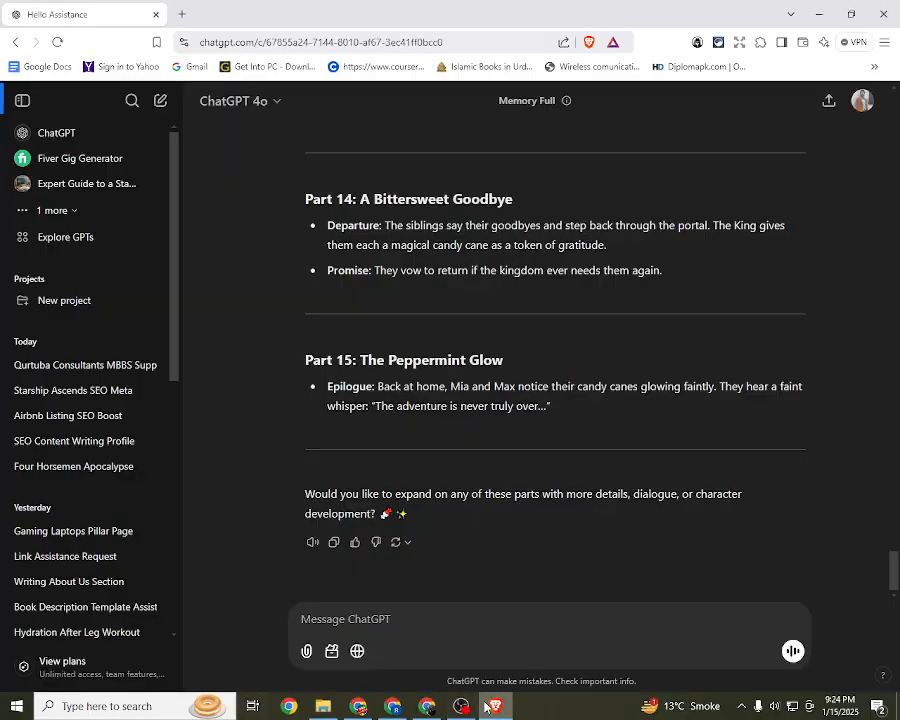
scroll(446, 495, "up", 3)
scroll(446, 495, "up", 1)
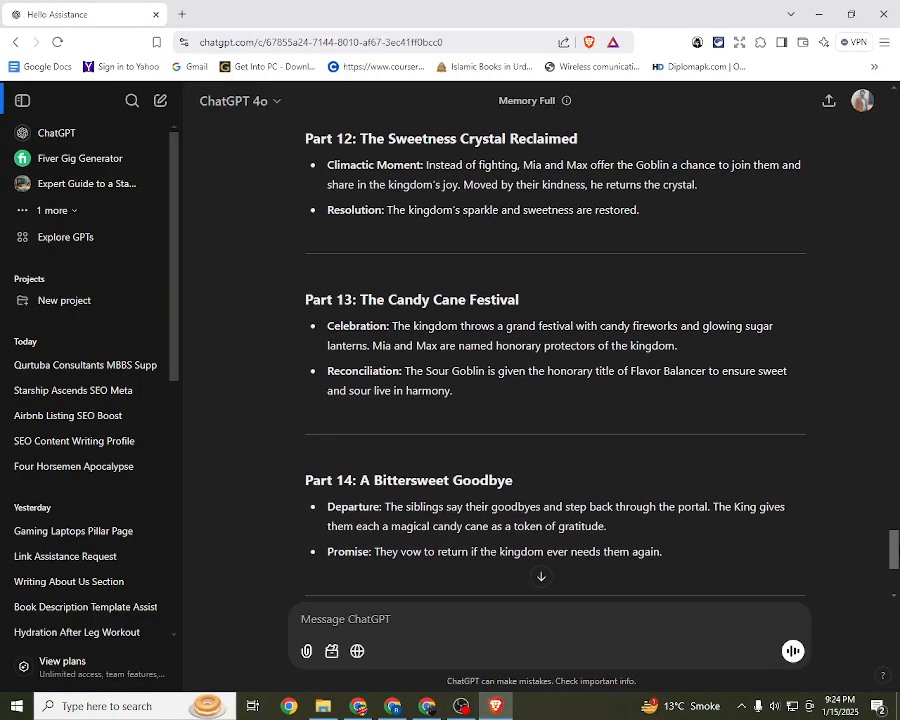
scroll(555, 370, "up", 6)
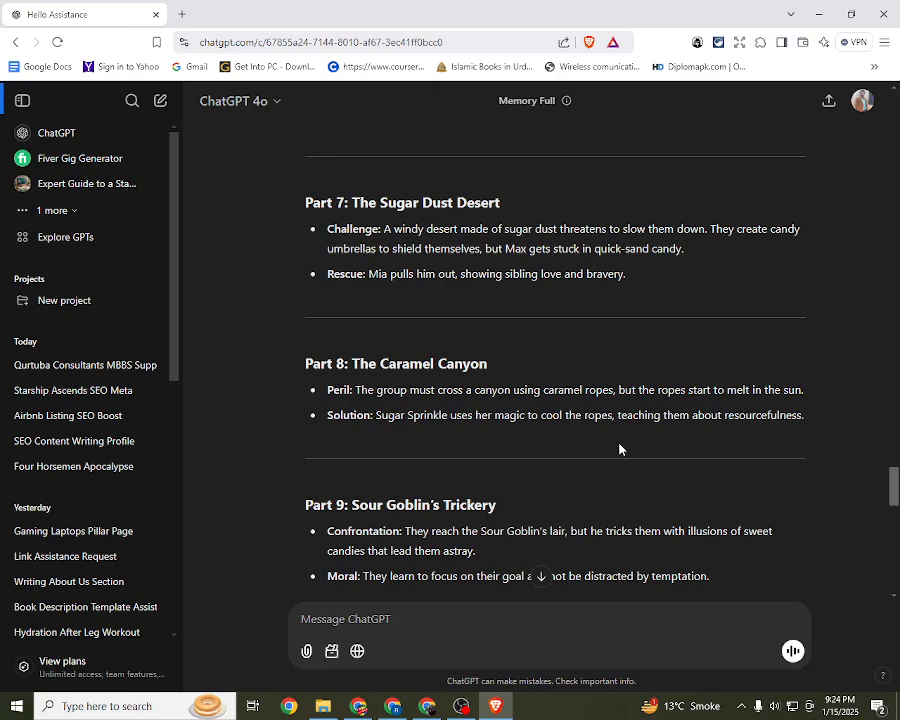
Step: Switch to Canva in Chrome and open the recent design "The Candy Cane Kingdom - story book"
left_click(427, 706)
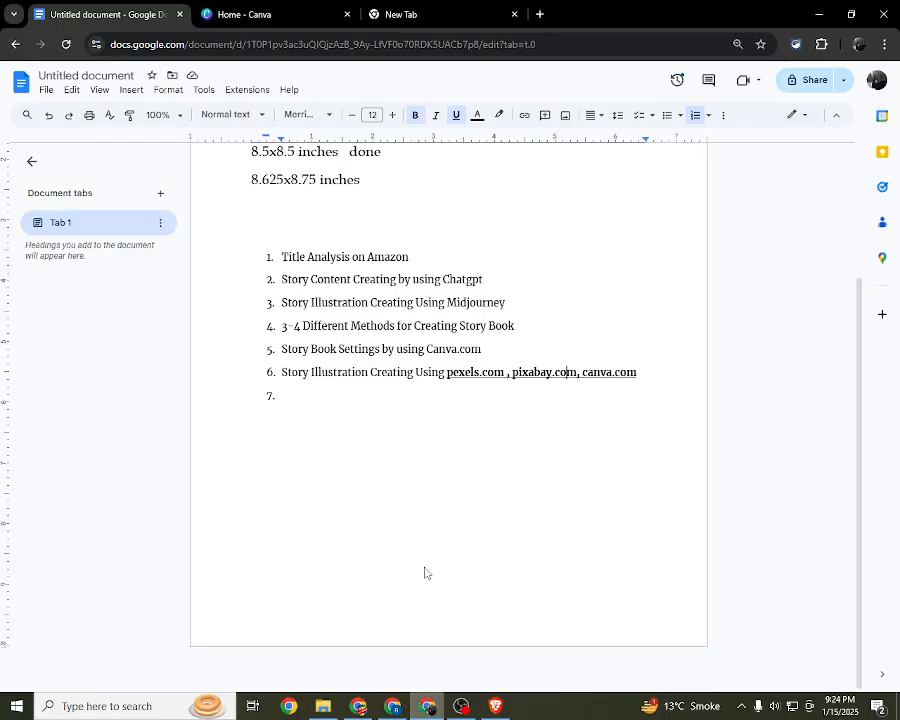
left_click(240, 6)
scroll(536, 372, "down", 4)
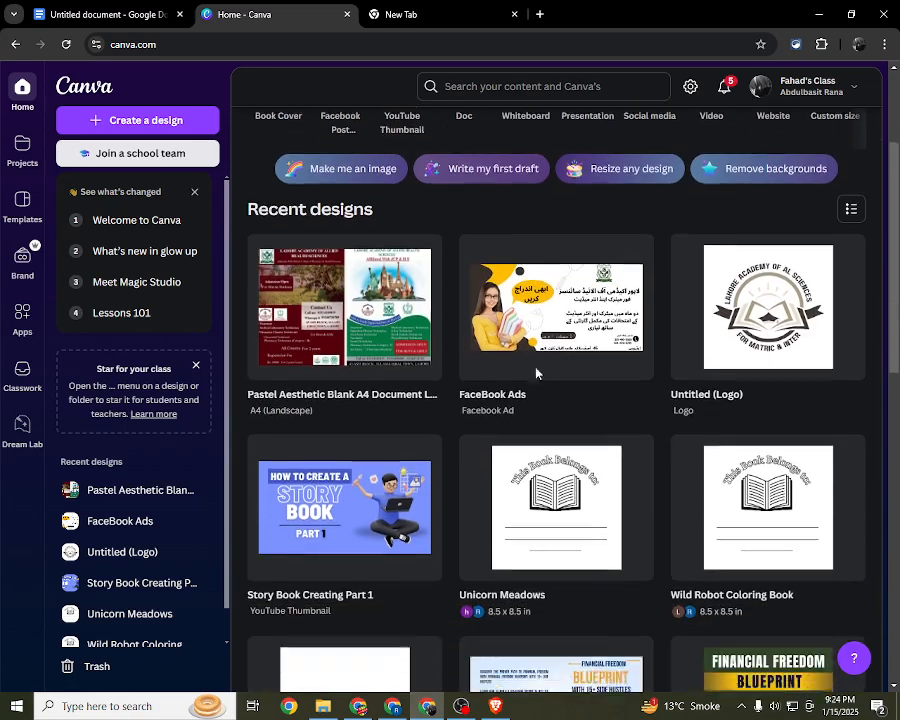
scroll(536, 372, "down", 3)
scroll(534, 368, "down", 3)
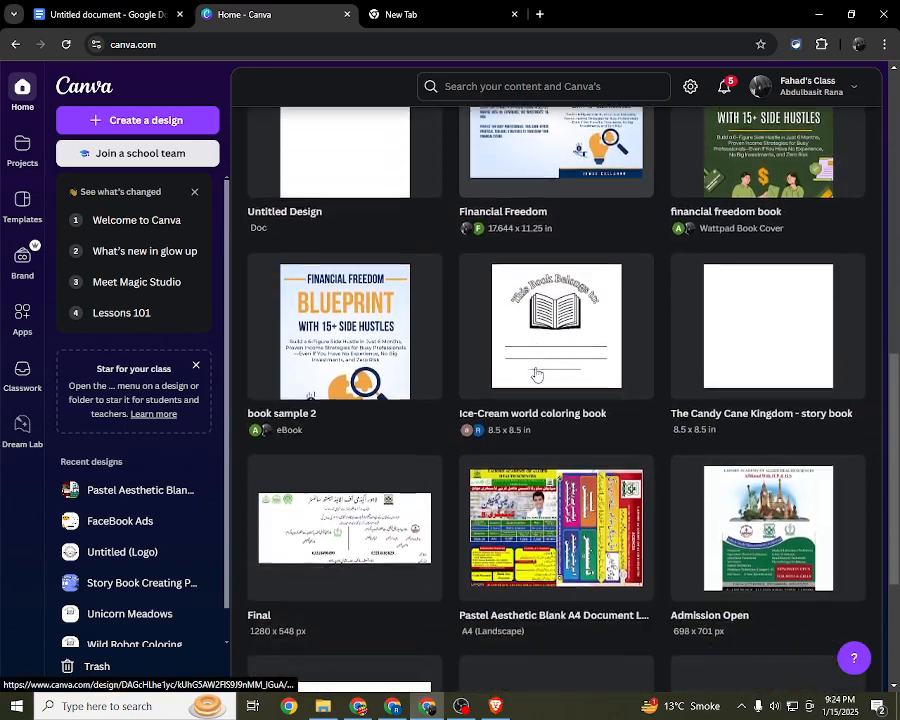
scroll(536, 374, "down", 2)
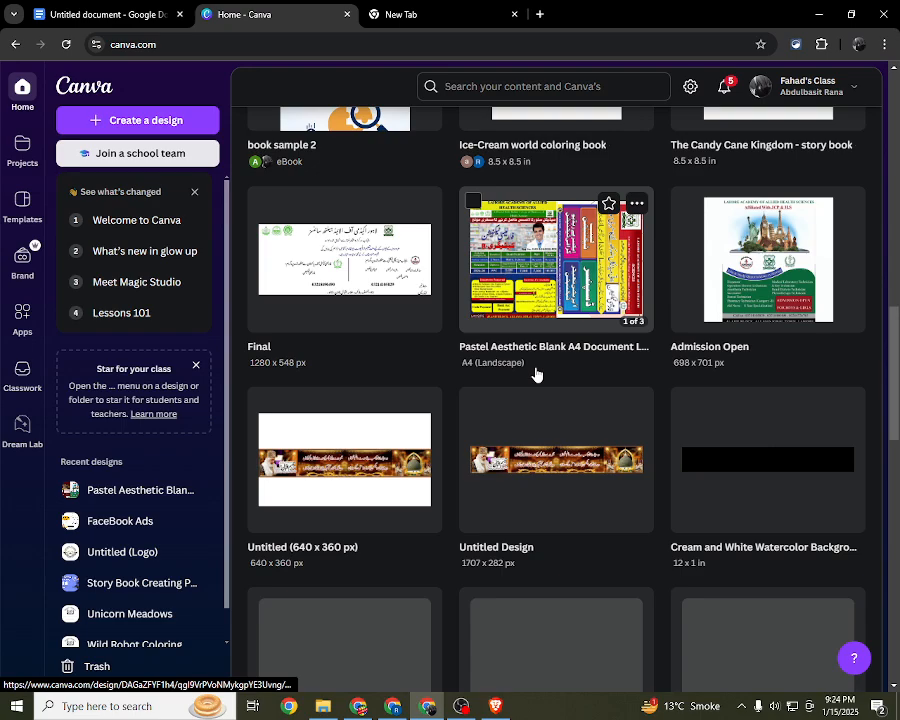
scroll(536, 374, "down", 2)
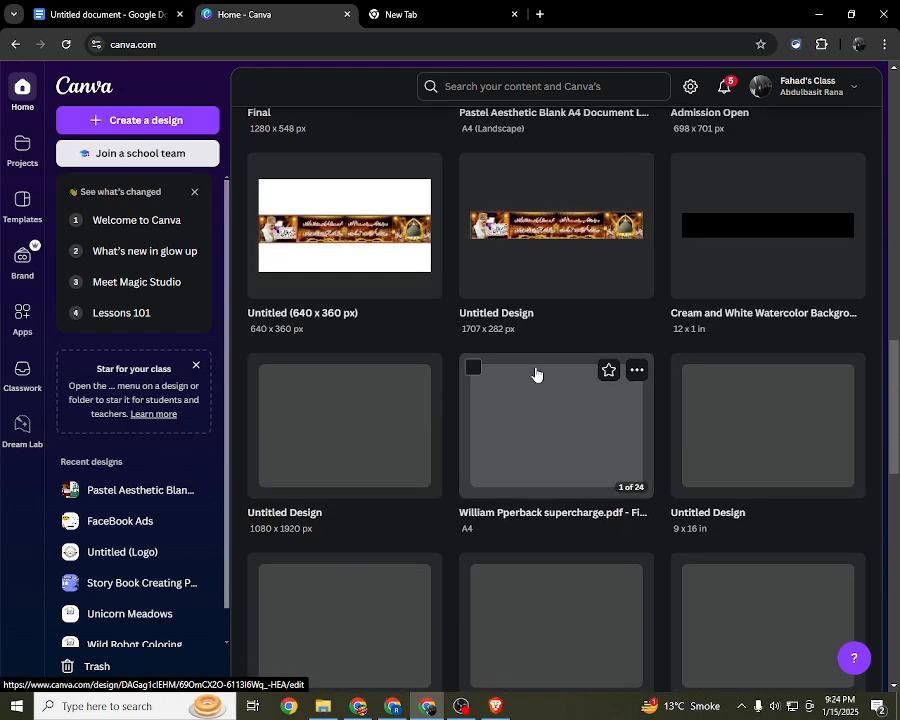
scroll(536, 374, "up", 4)
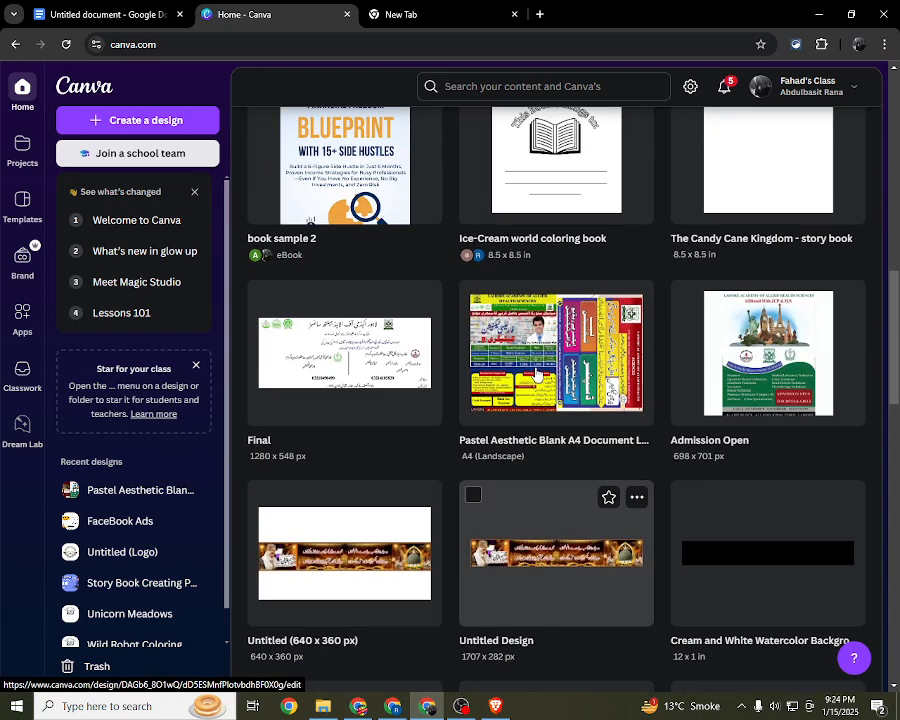
scroll(536, 374, "up", 2)
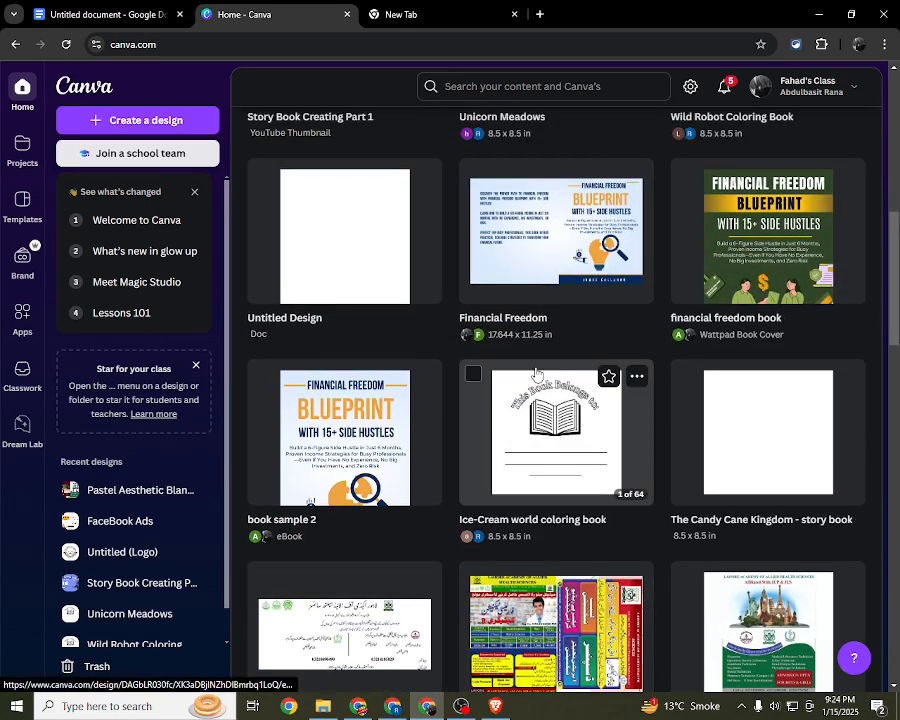
left_click(536, 374)
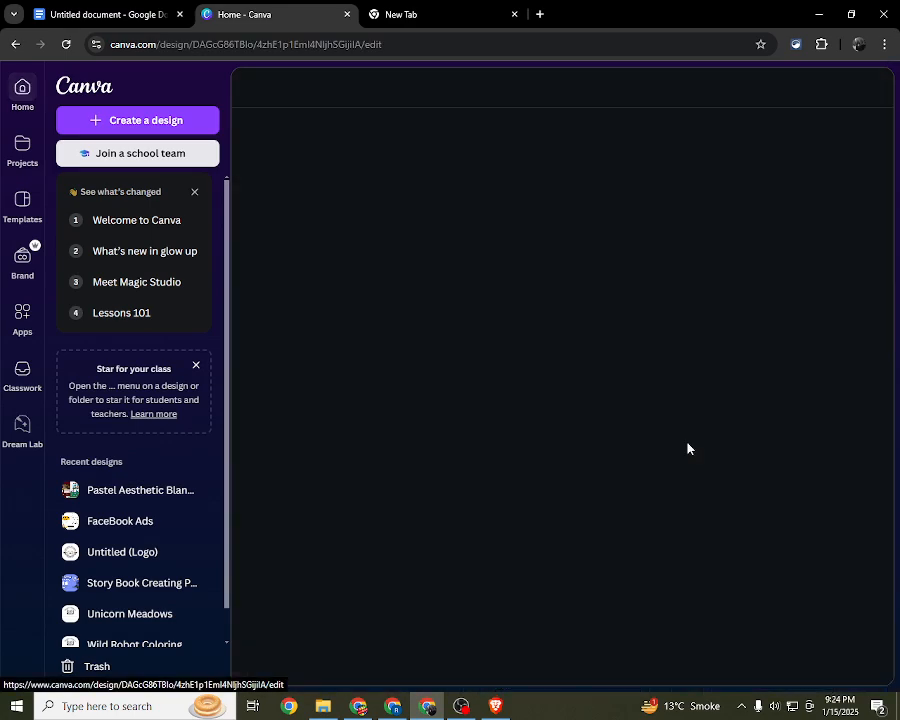
left_click(479, 6)
left_click(207, 8)
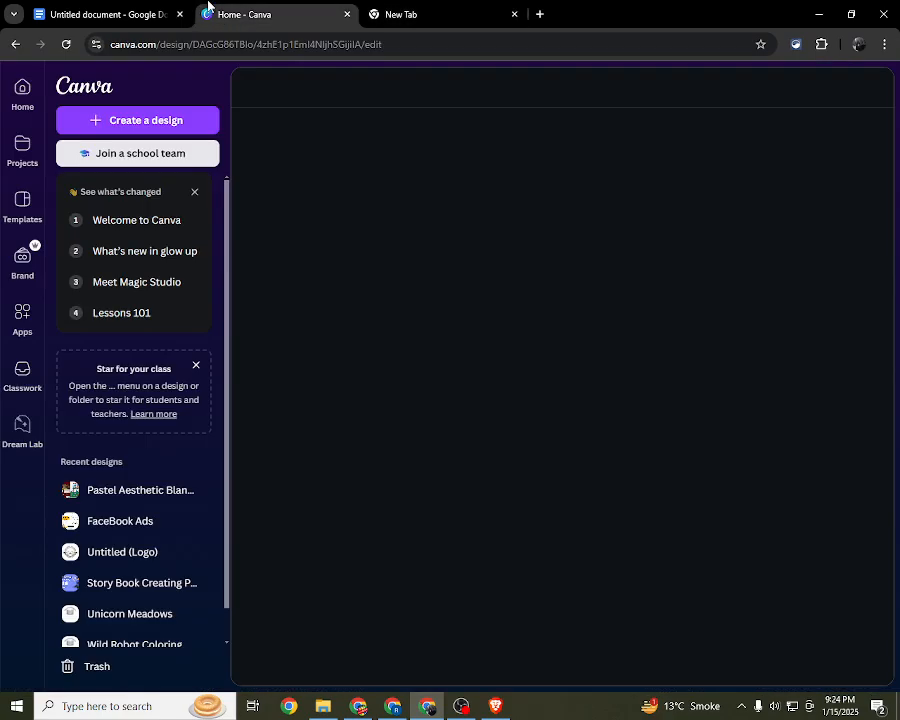
Step: Return to the Google Docs outline and compare the Midjourney illustration item with the pexels.com, pixabay.com and canva.com item
left_click(100, 14)
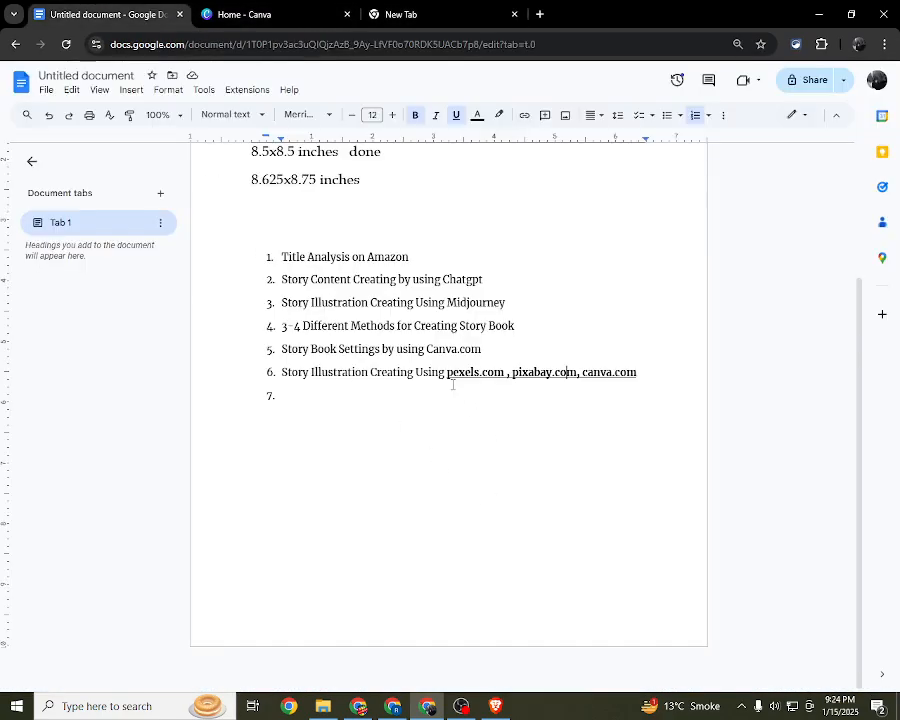
left_click_drag(447, 372, 640, 376)
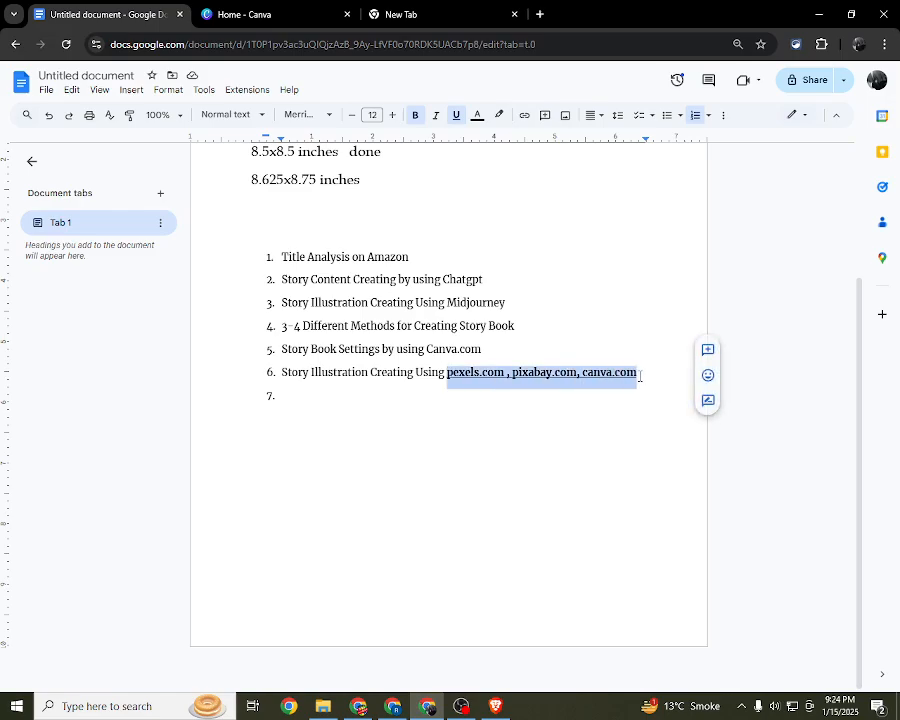
left_click(622, 378)
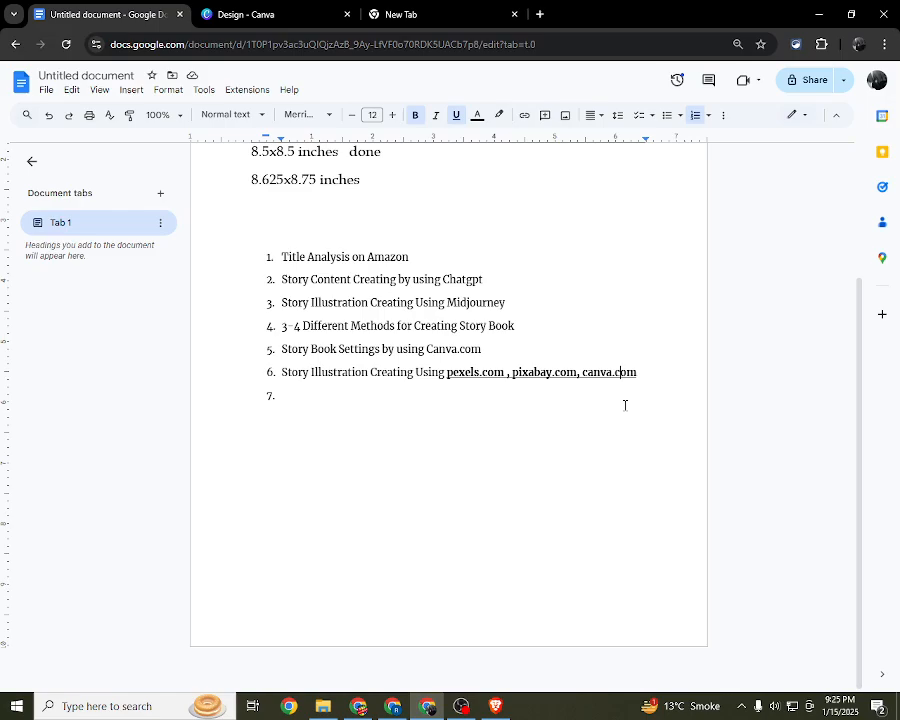
left_click(264, 12)
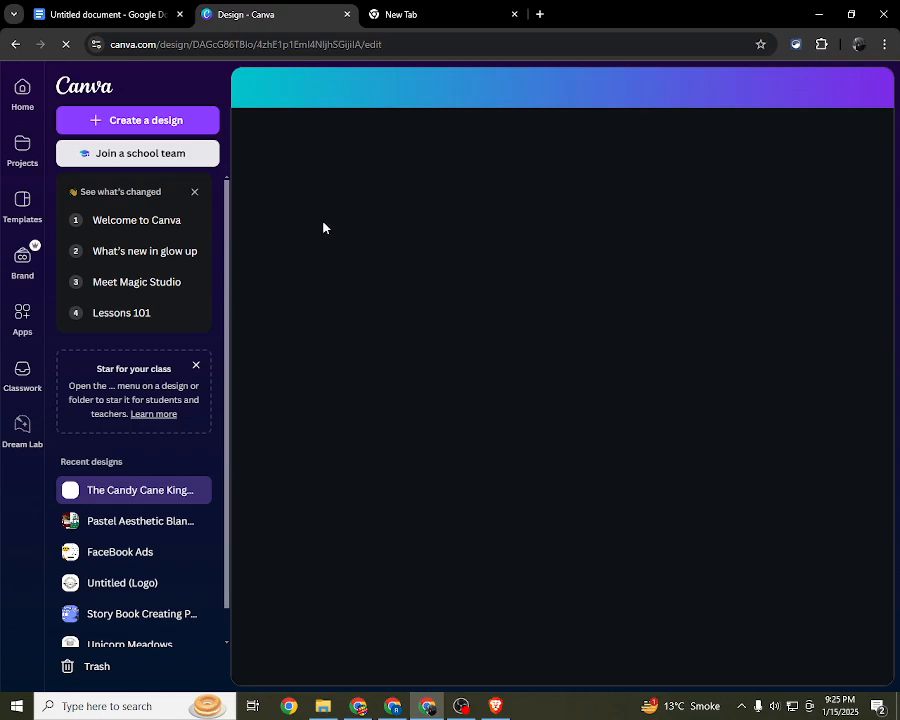
left_click(150, 9)
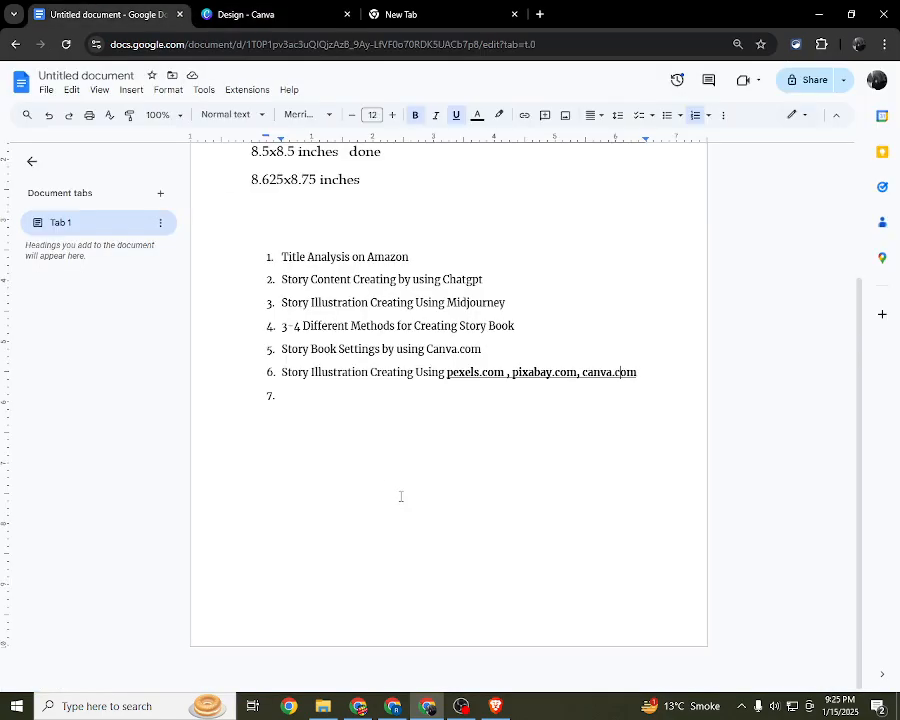
left_click_drag(447, 372, 504, 372)
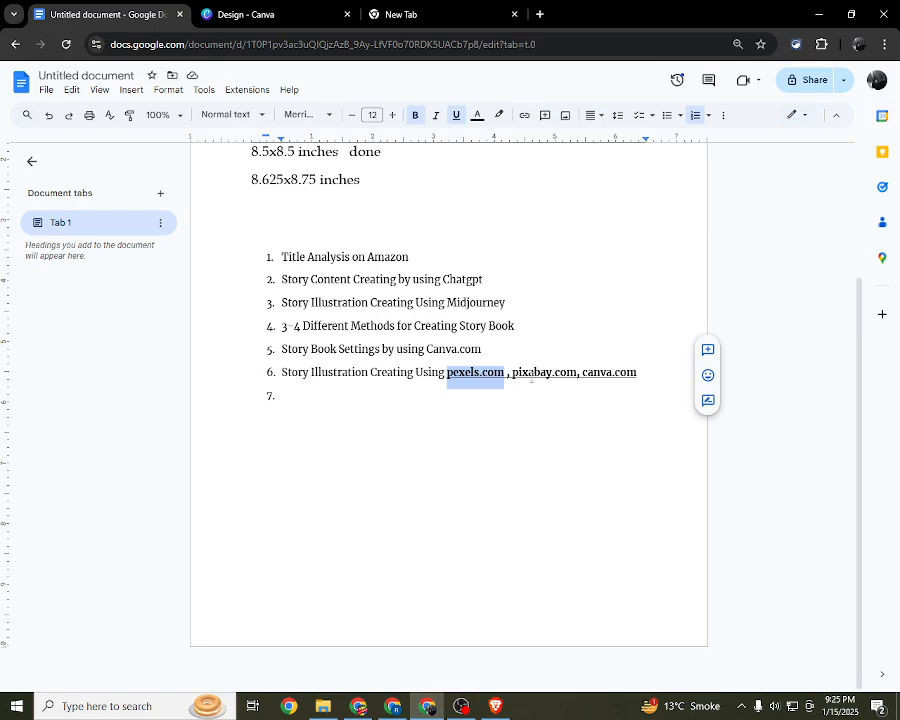
left_click_drag(640, 374, 444, 372)
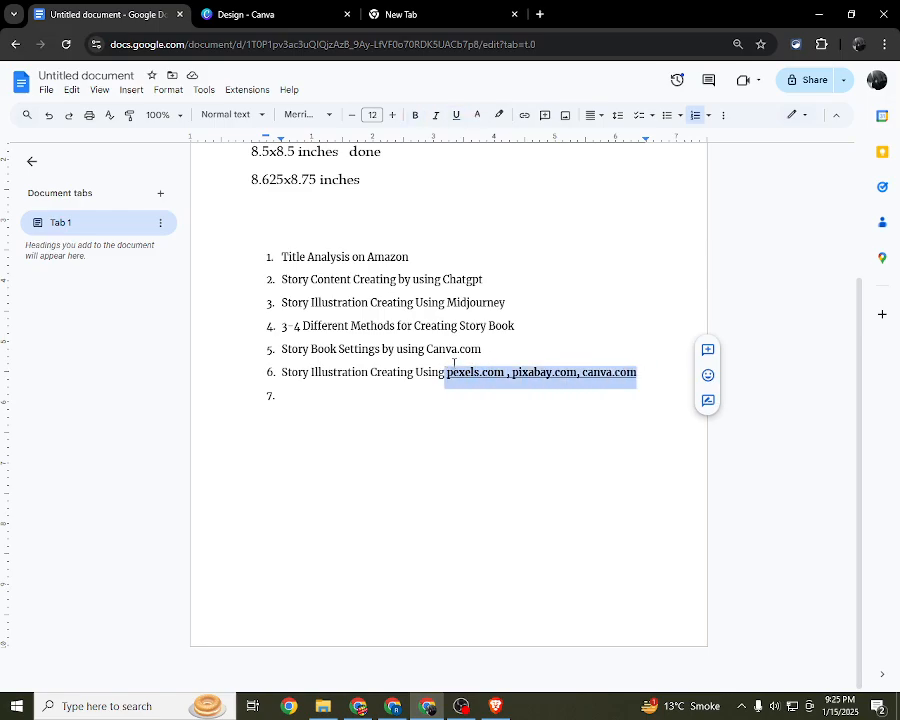
left_click_drag(508, 305, 451, 305)
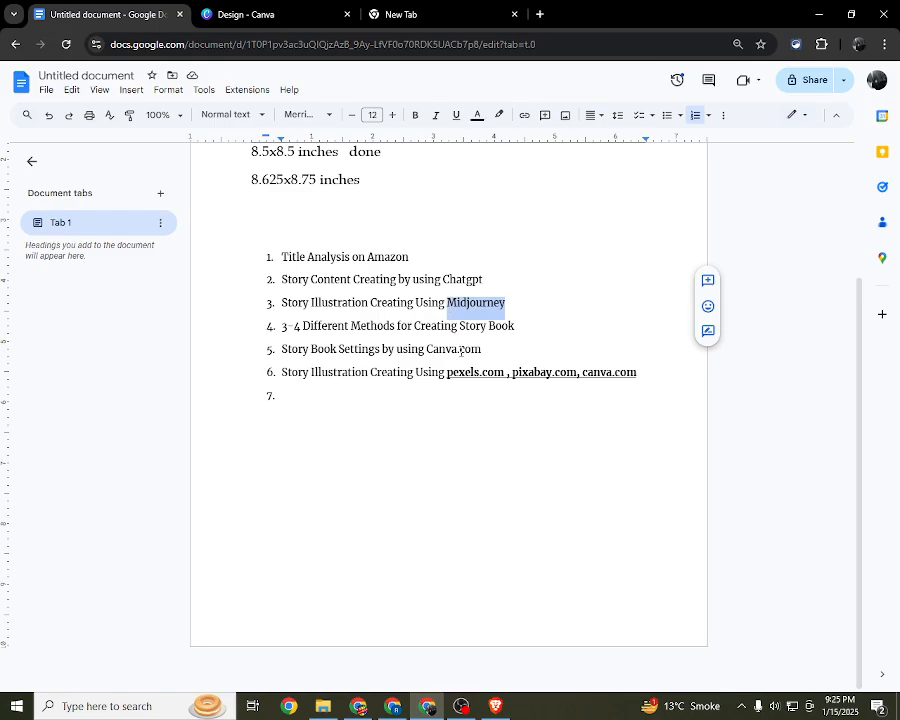
left_click(476, 410)
left_click(647, 371)
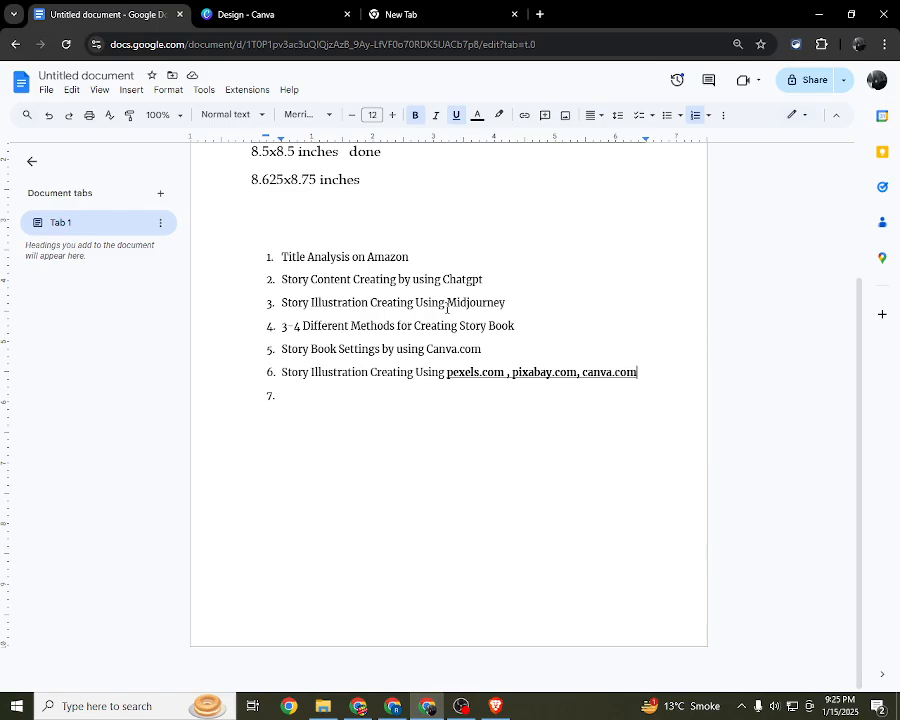
left_click_drag(446, 303, 518, 303)
left_click(551, 356)
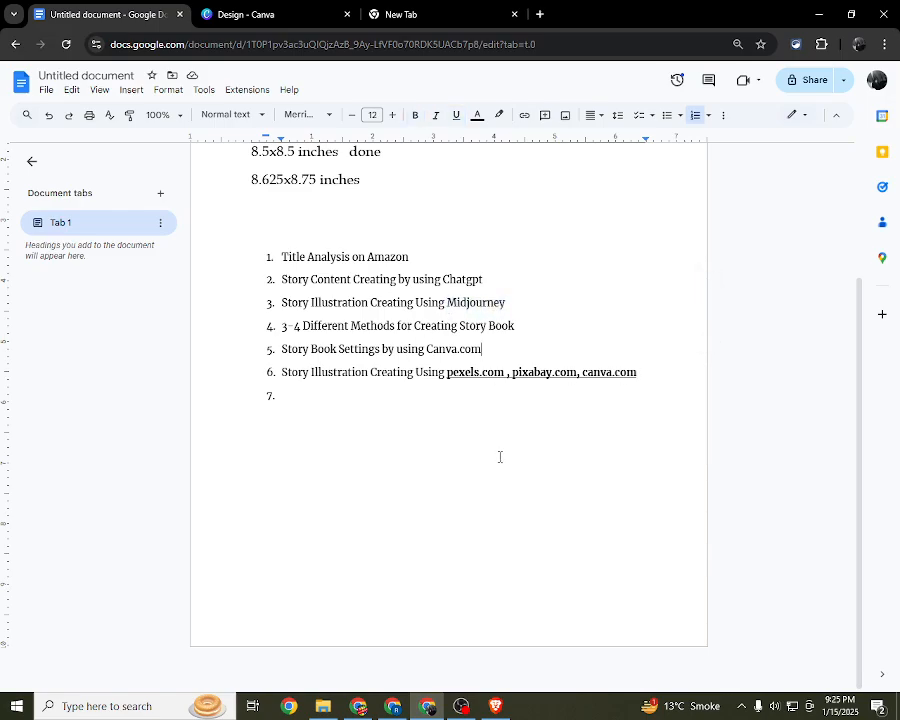
left_click_drag(447, 372, 634, 370)
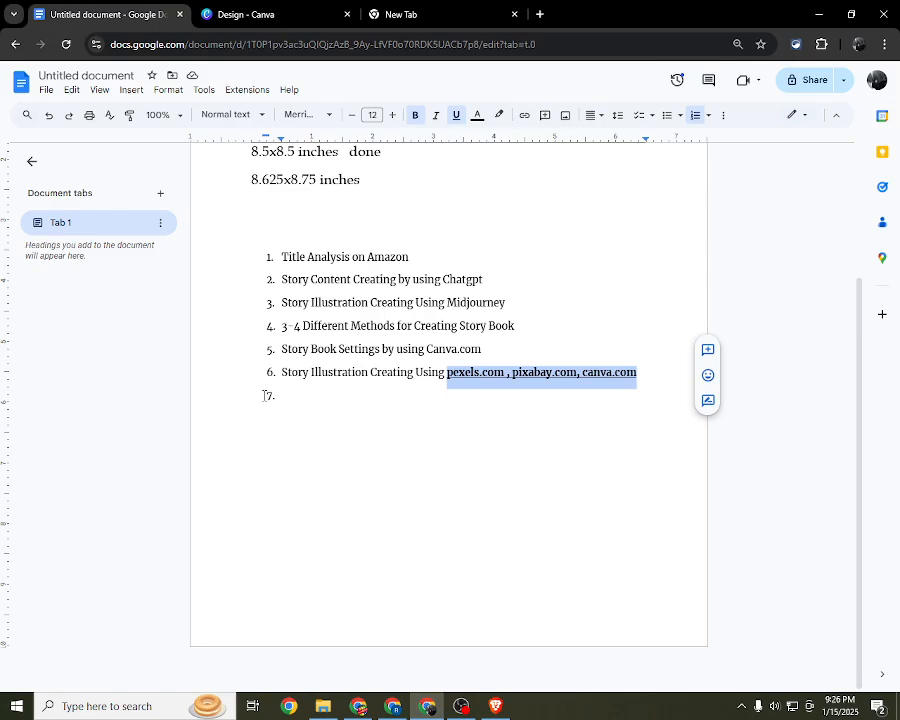
Step: Open the Pexels website in the empty browser tab and go to its home page
left_click(521, 372)
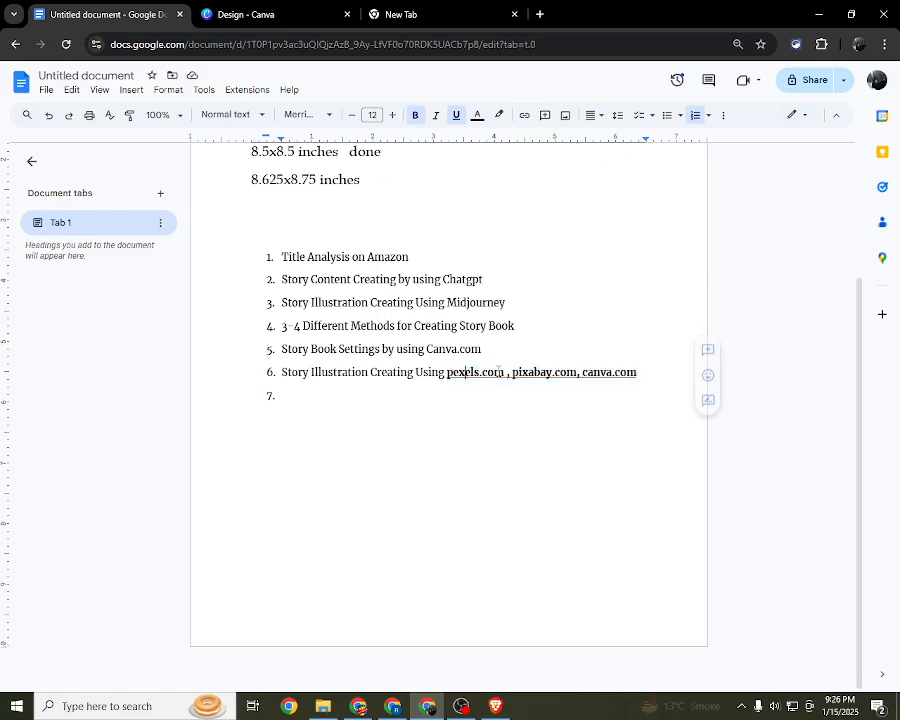
key("Up")
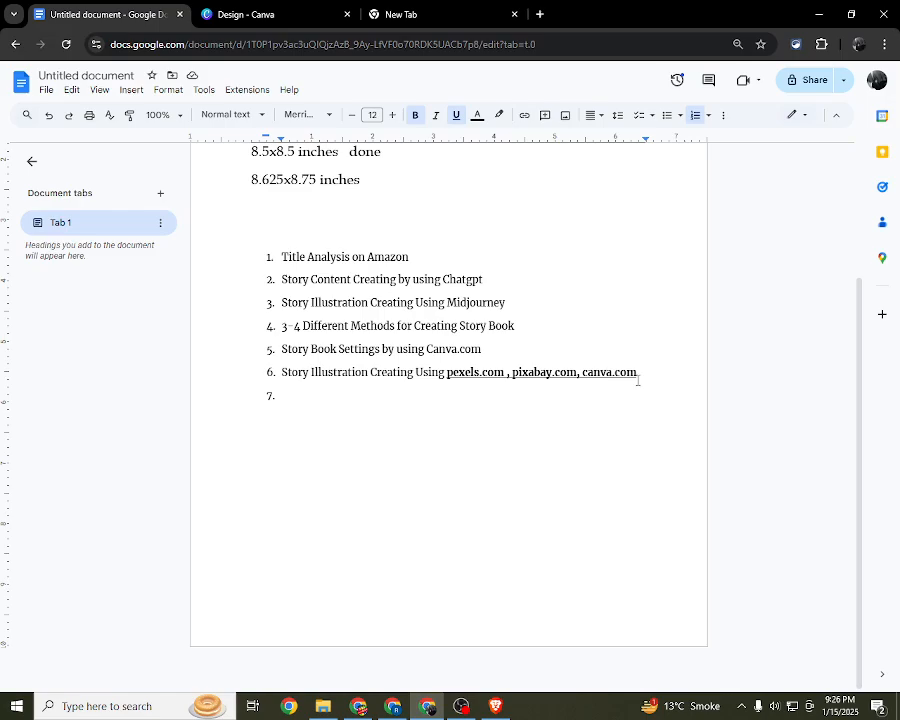
left_click(400, 14)
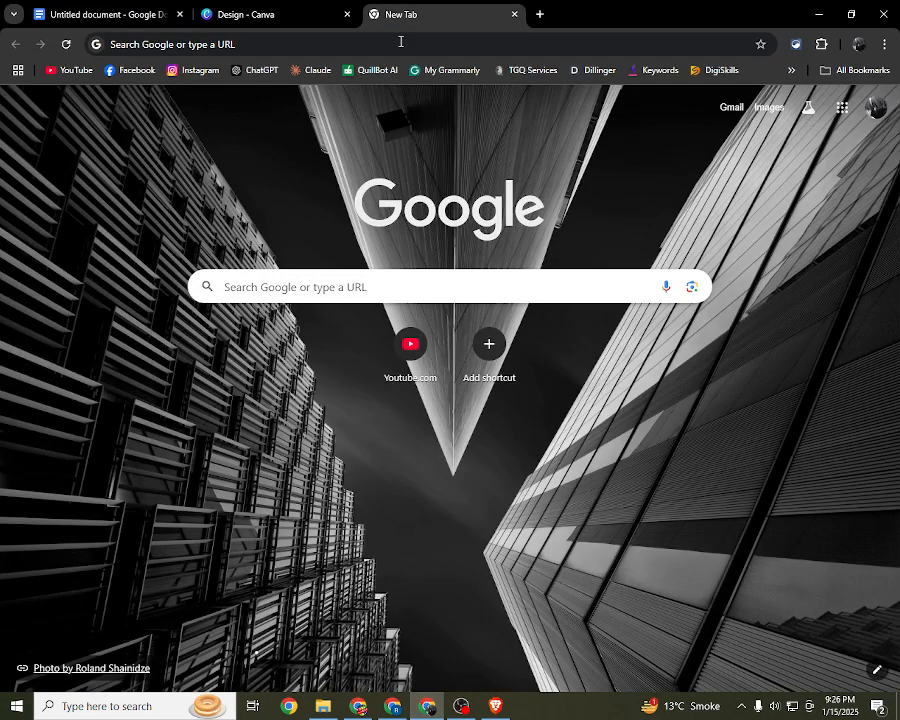
left_click(410, 44)
type("pe")
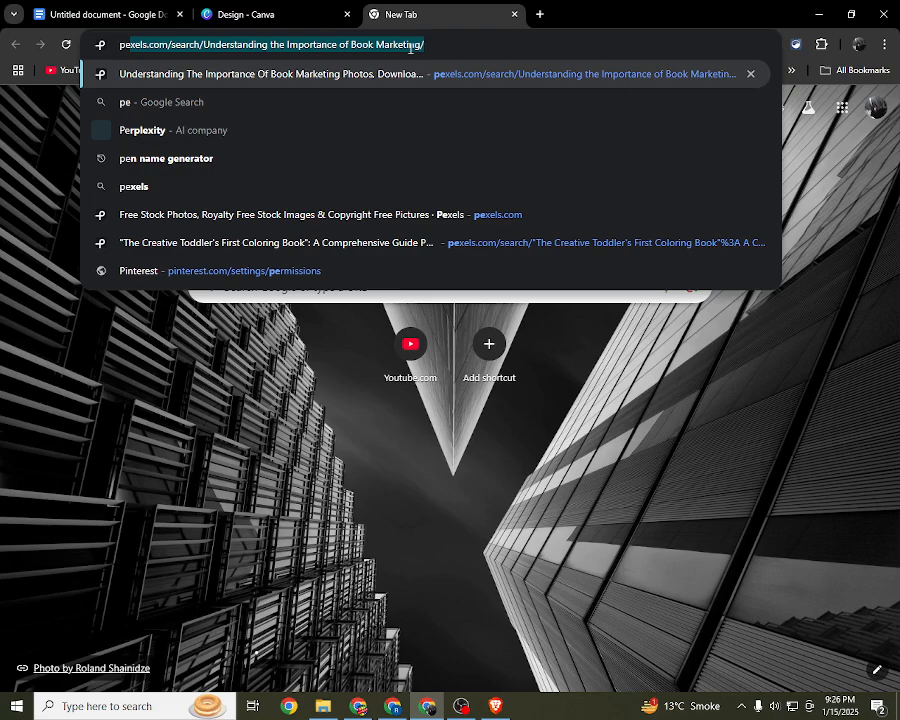
key("Return")
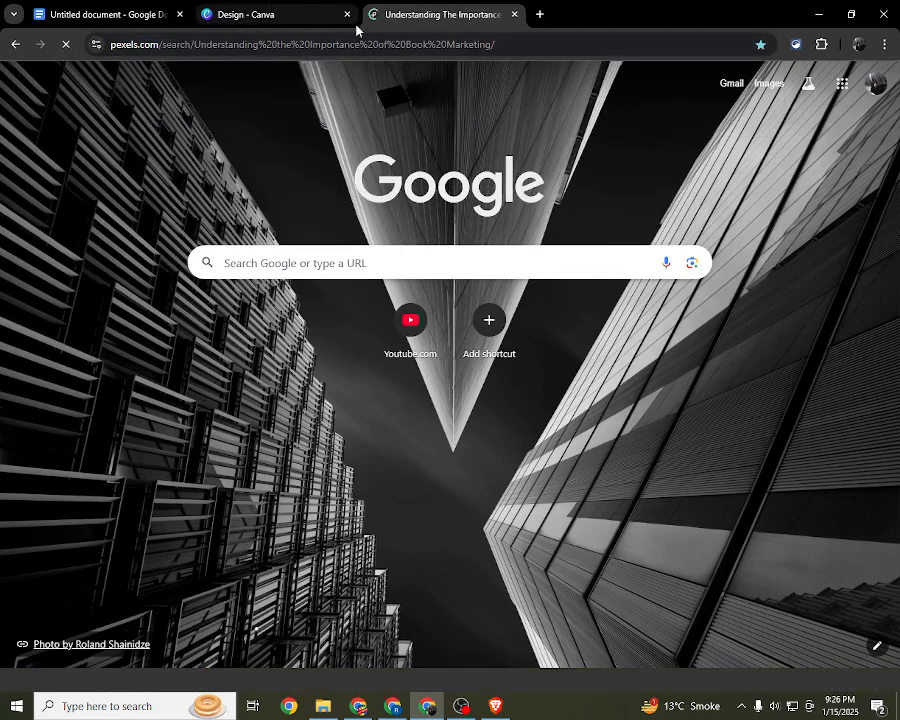
left_click(304, 8)
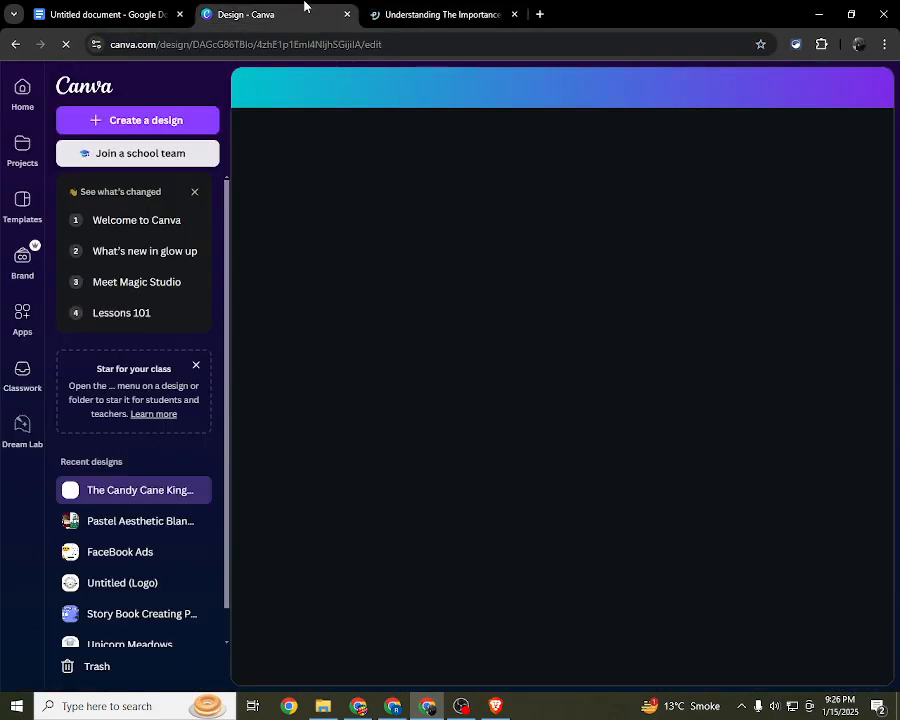
left_click(390, 12)
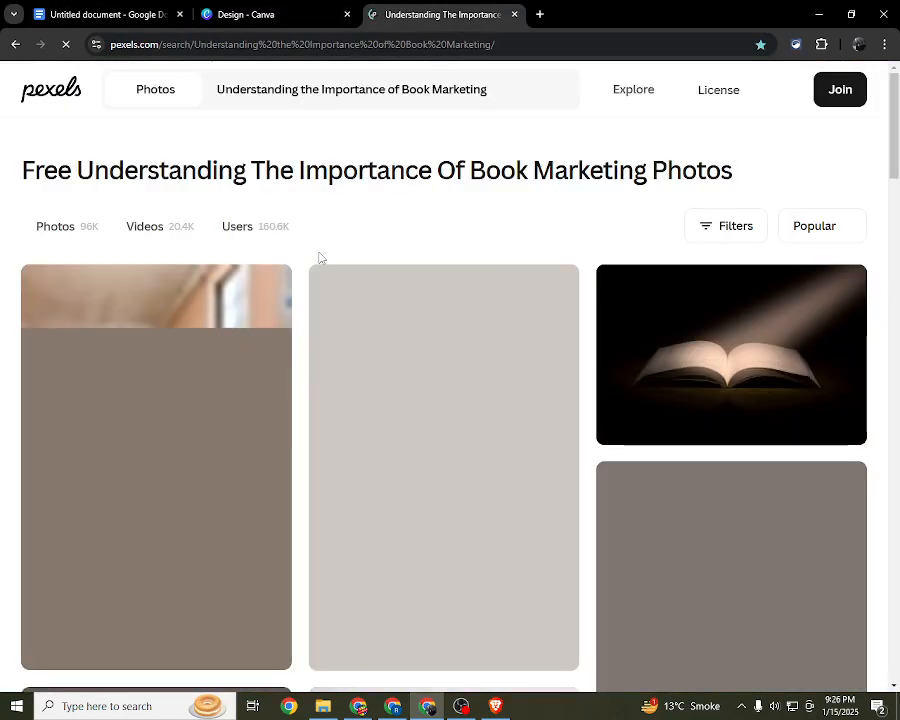
left_click(55, 90)
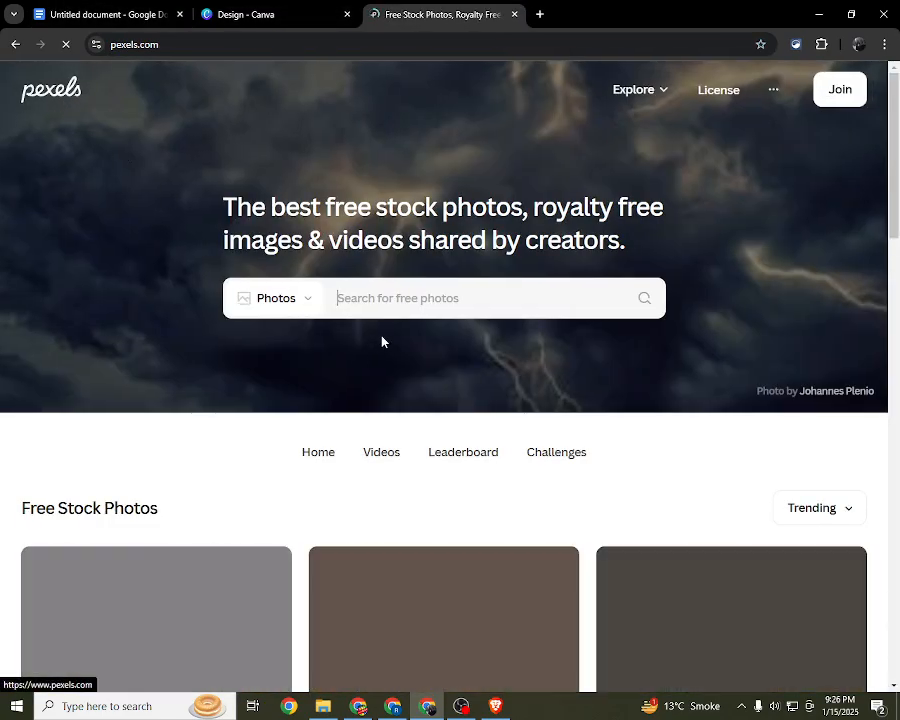
Step: Browse the free stock photos on the Pexels home page down to the end of the loaded images
scroll(380, 340, "down", 3)
scroll(330, 285, "down", 10)
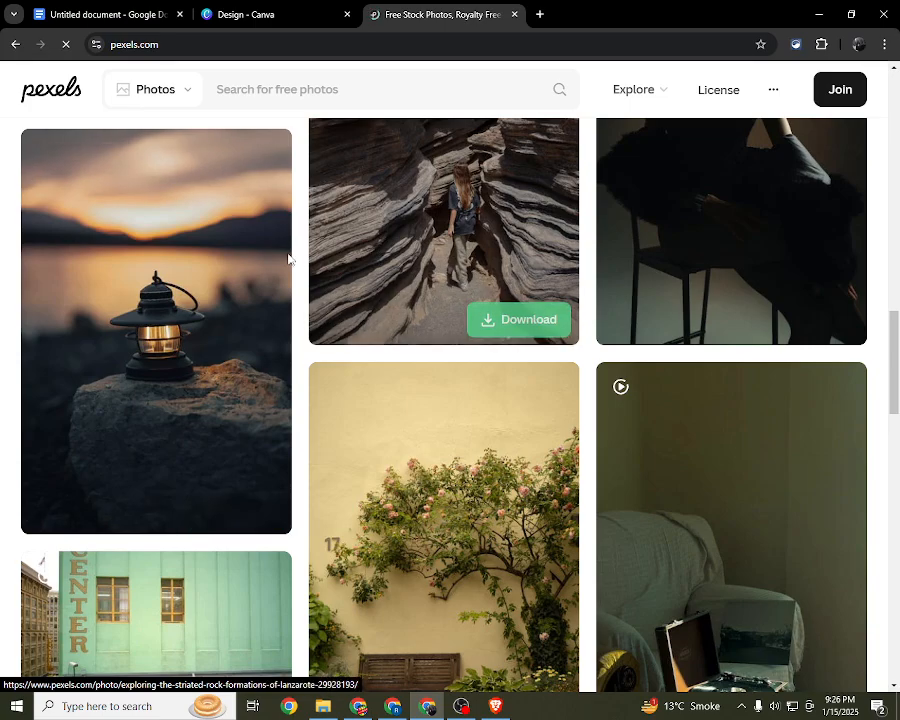
scroll(265, 289, "up", 5)
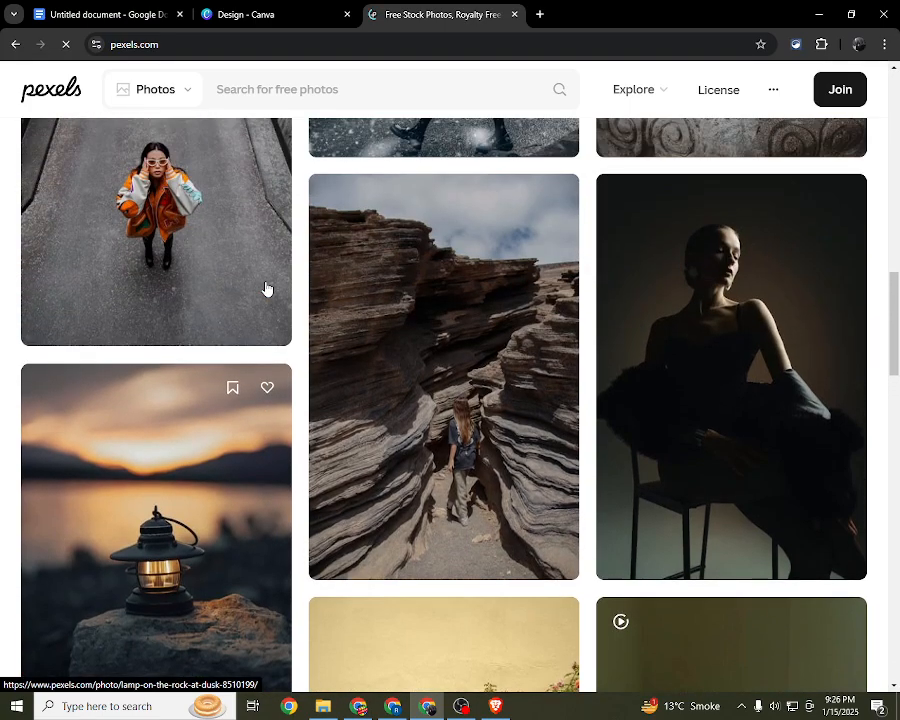
scroll(266, 285, "up", 10)
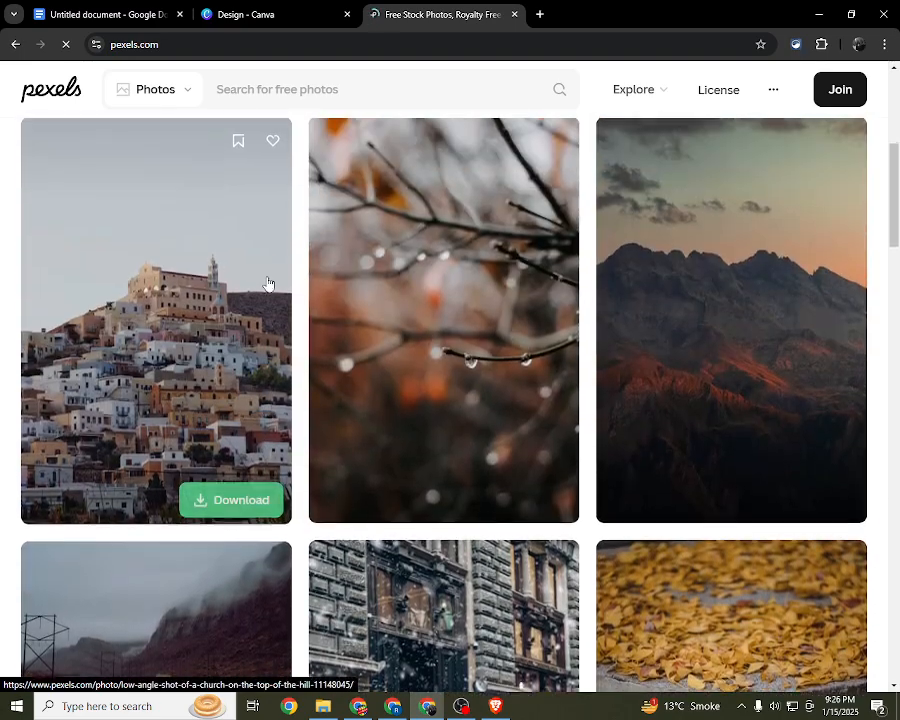
scroll(388, 277, "up", 2)
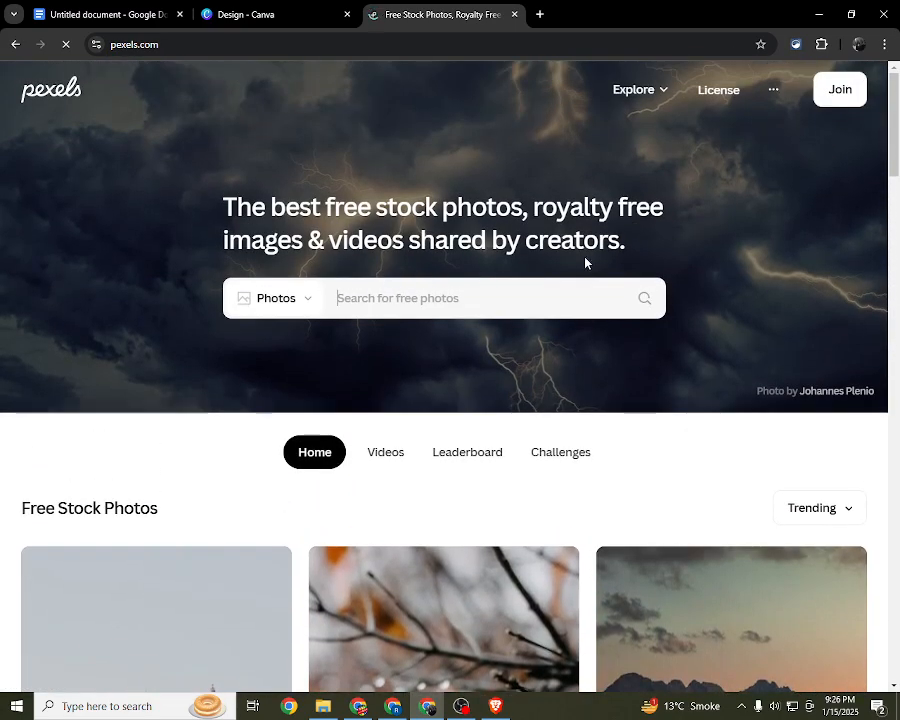
left_click(539, 14)
left_click(415, 12)
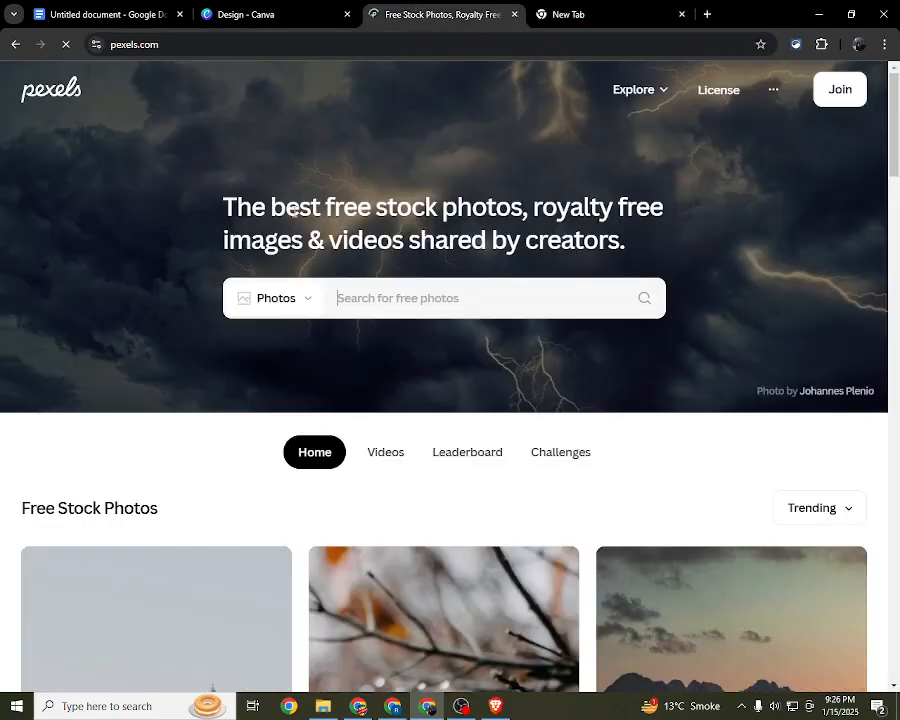
scroll(675, 305, "down", 20)
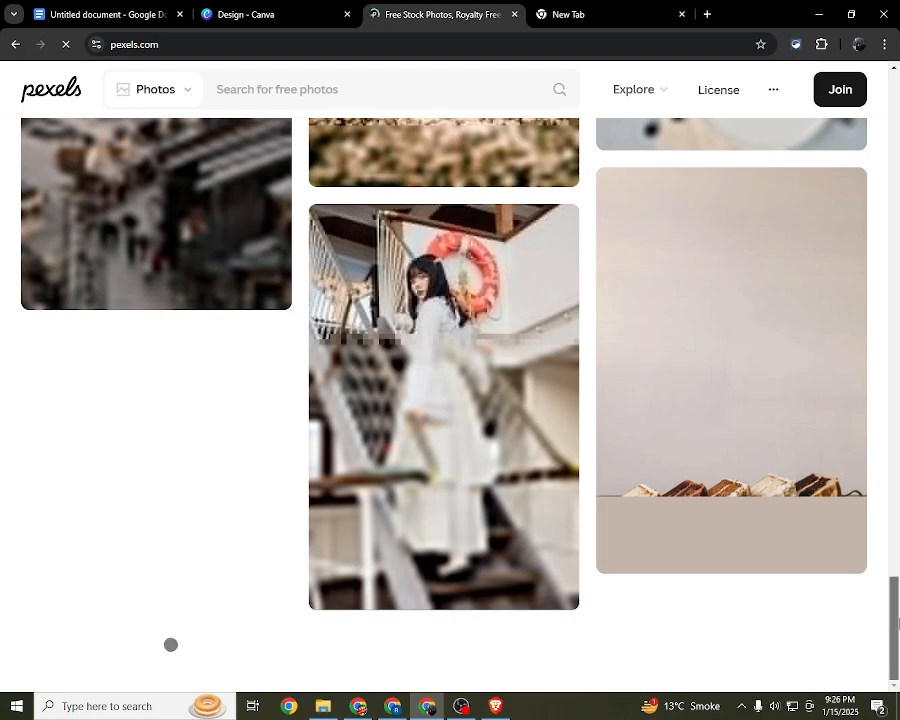
mouse_move(898, 637)
left_mouse_down()
mouse_move(898, 564)
mouse_move(896, 650)
left_mouse_up()
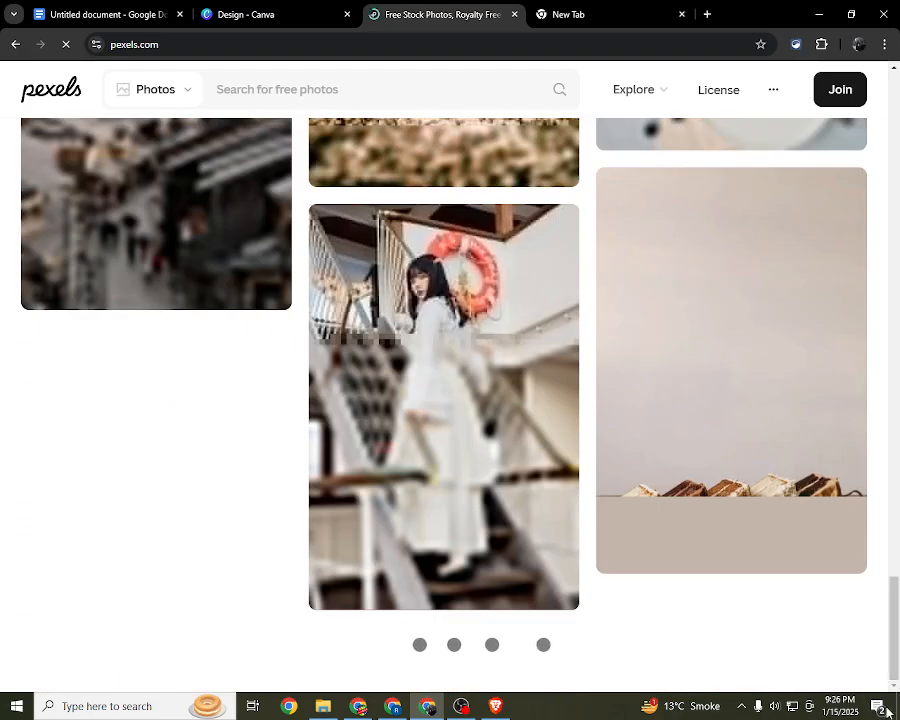
Step: Quit two background apps from the system tray, the one with the green headphones icon and the one with the blue round icon
left_click(800, 709)
left_click(800, 708)
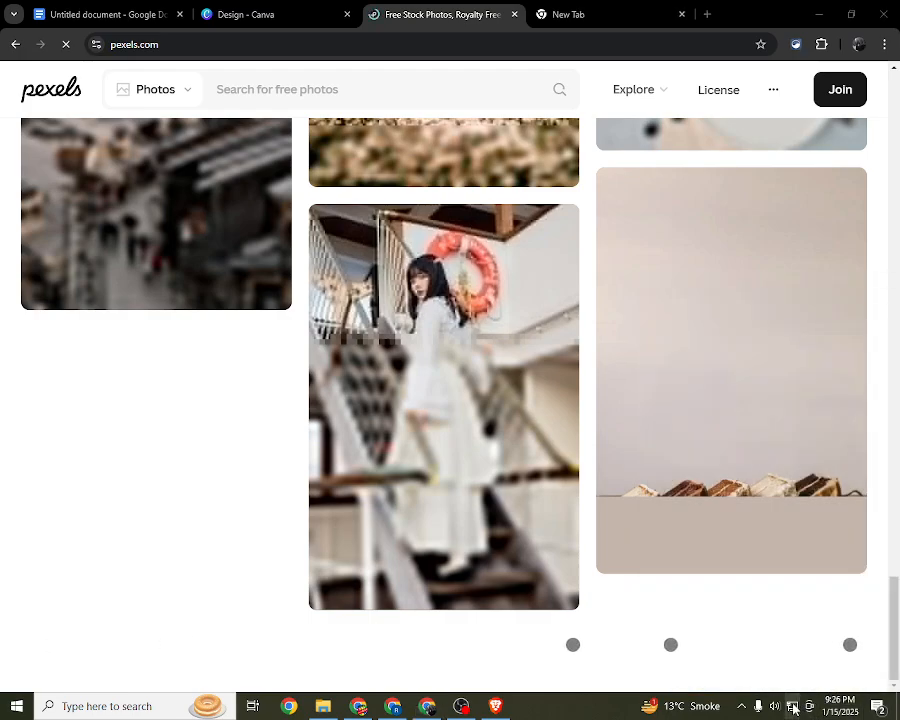
left_click(741, 706)
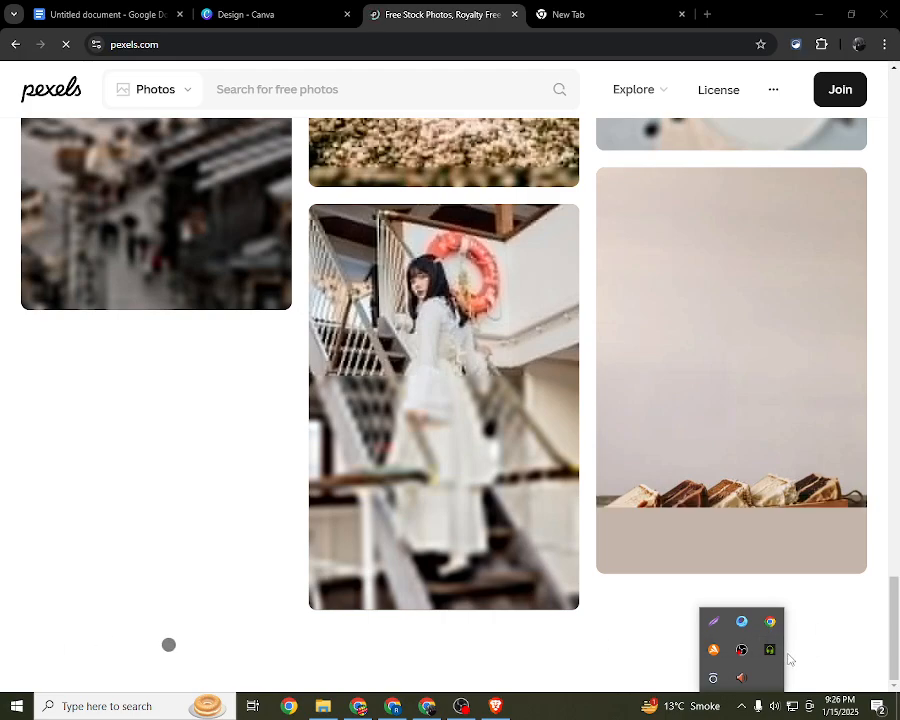
right_click(773, 660)
left_click(778, 645)
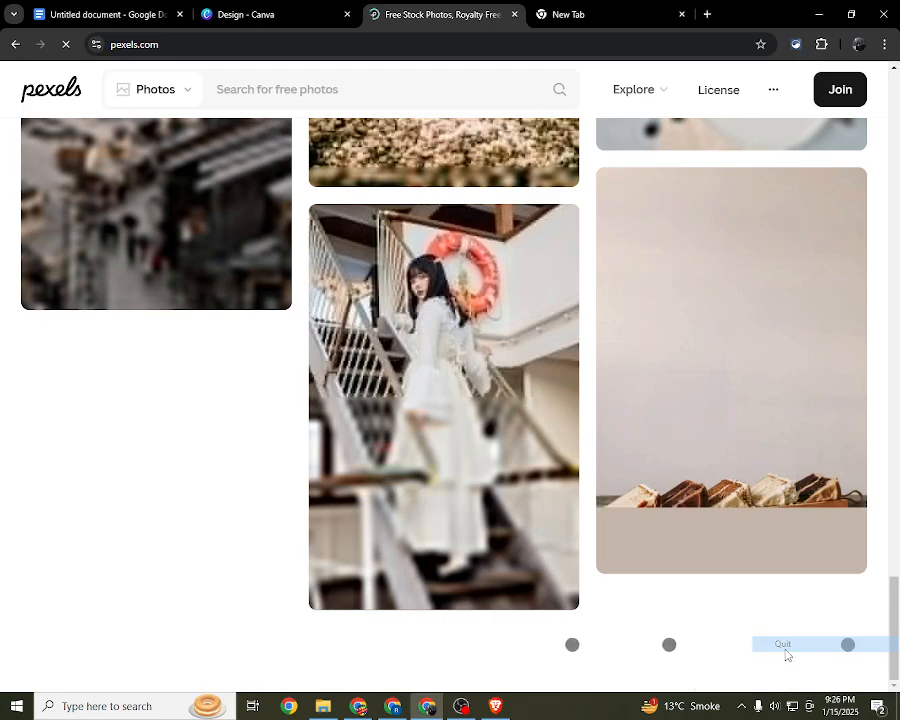
left_click(741, 706)
right_click(741, 628)
left_click(760, 614)
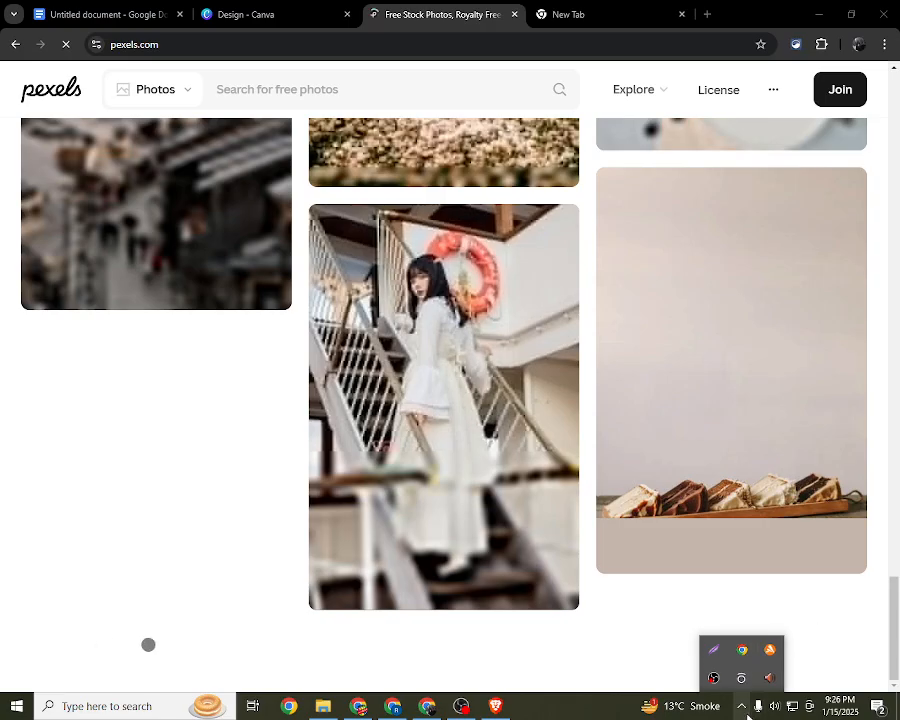
Step: Return to the photo search on the Pexels home page and check whether the Canva story book design has loaded
scroll(560, 402, "up", 5)
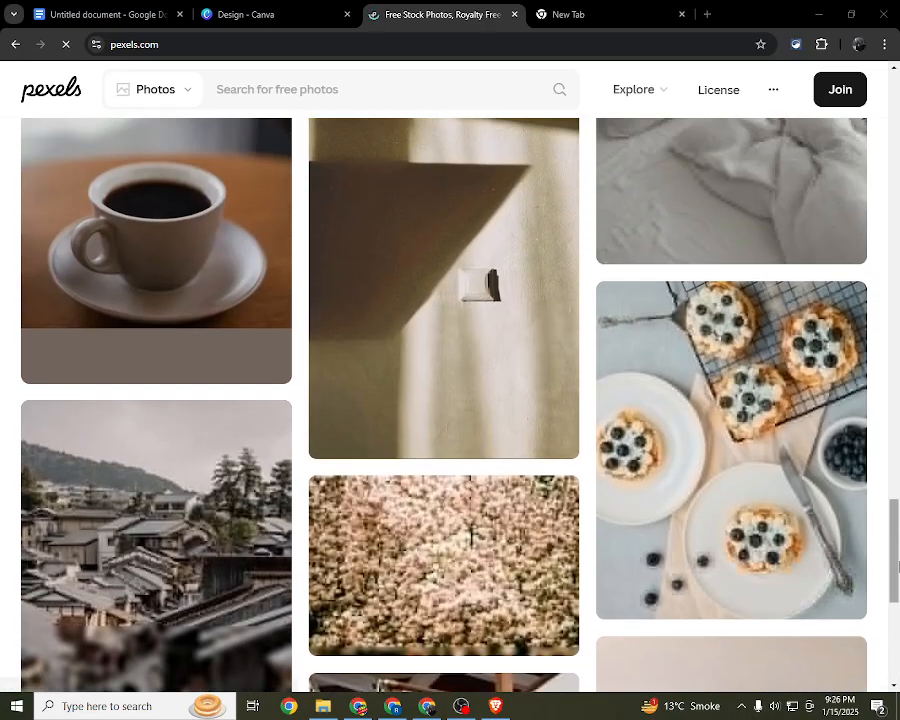
left_click_drag(897, 560, 898, 137)
left_click(426, 292)
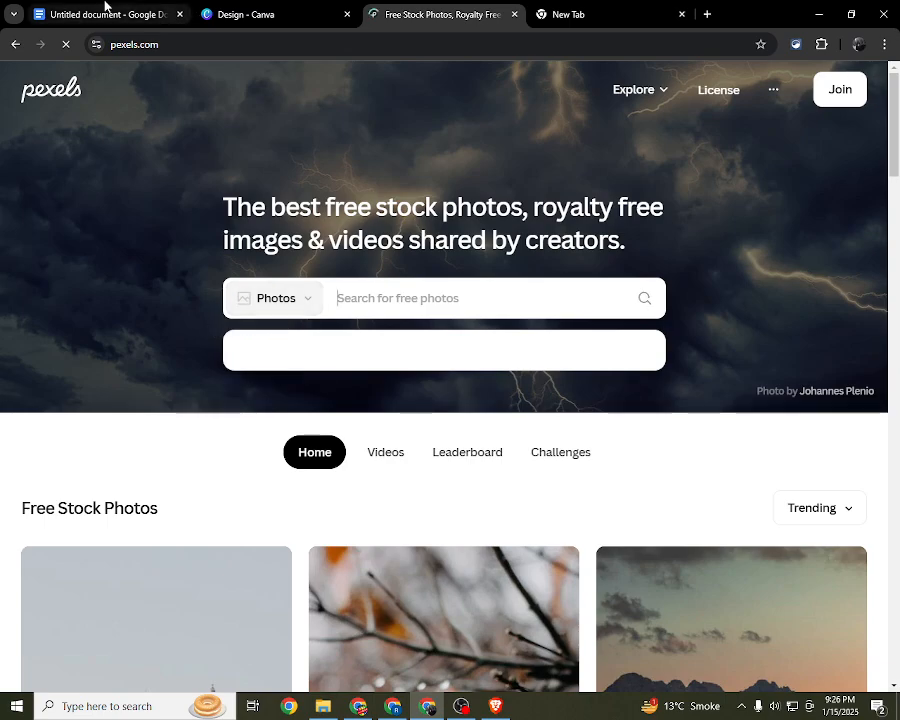
left_click(273, 7)
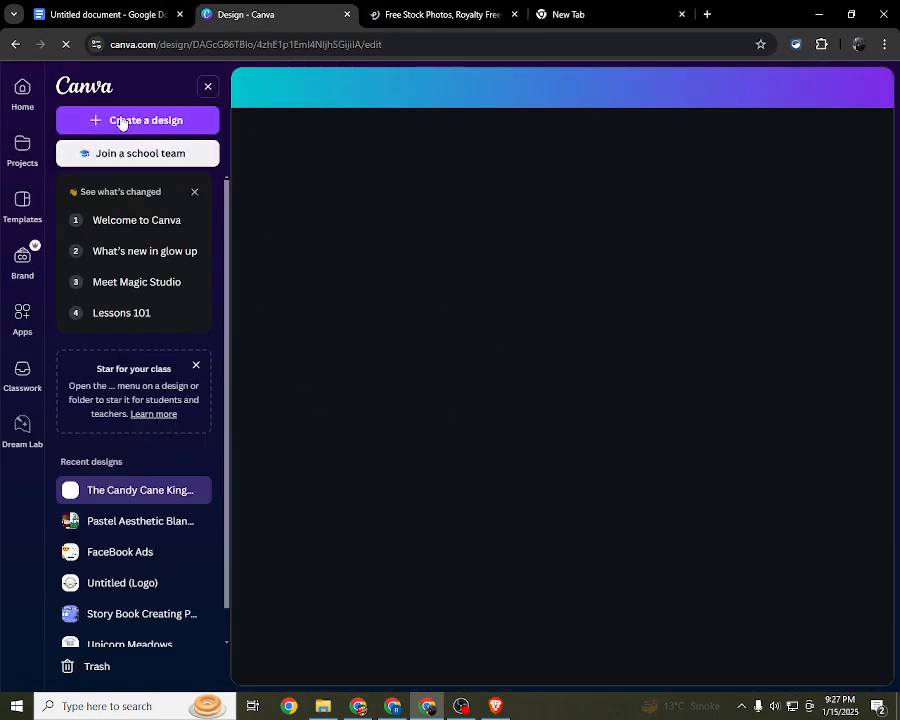
Step: Switch to the Google Docs outline and copy "Candy Cane Kingdom" from the title line, keeping the title text intact
left_click(126, 10)
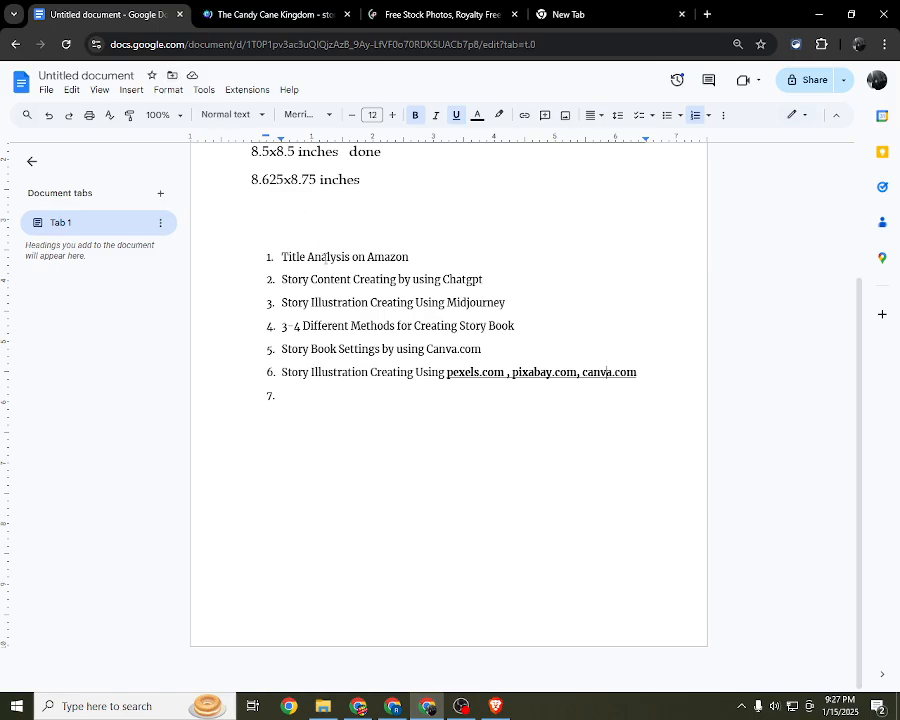
scroll(383, 283, "up", 3)
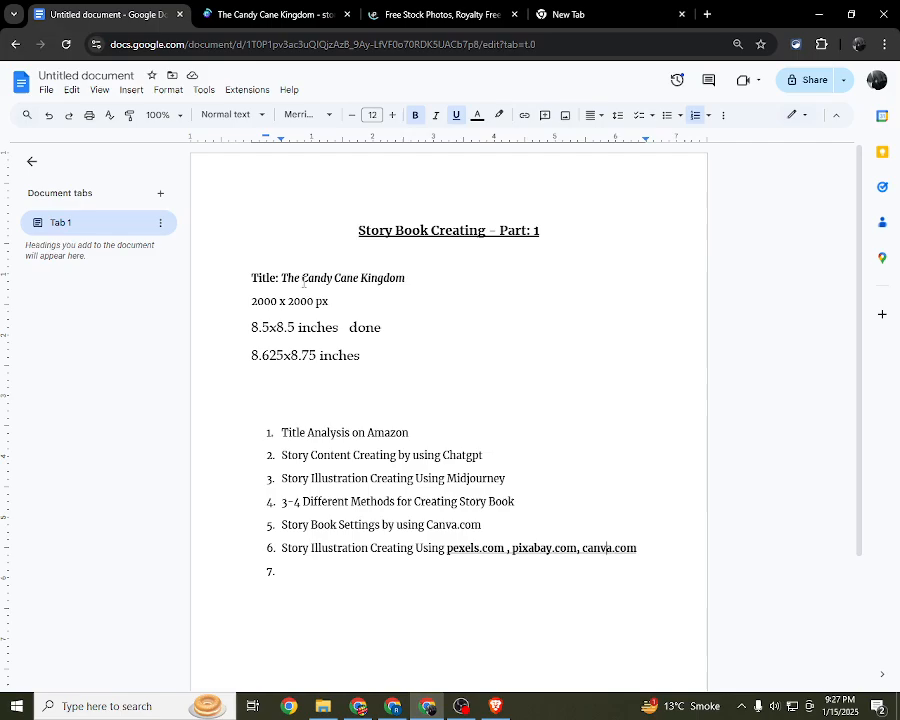
left_click_drag(404, 278, 282, 278)
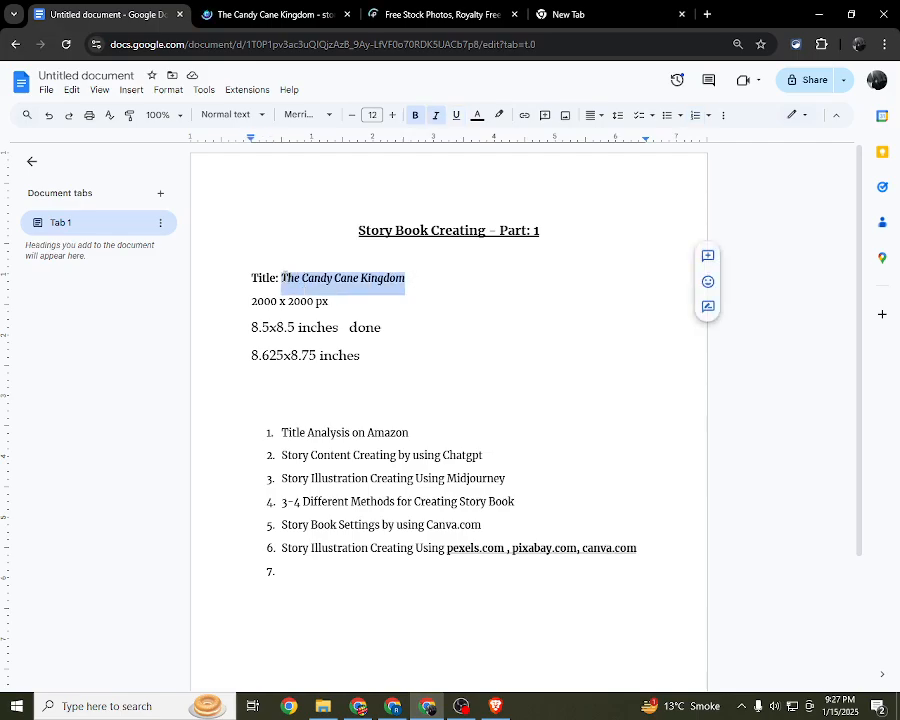
left_click(328, 300)
left_click_drag(302, 278, 370, 266)
right_click(365, 276)
left_click(394, 287)
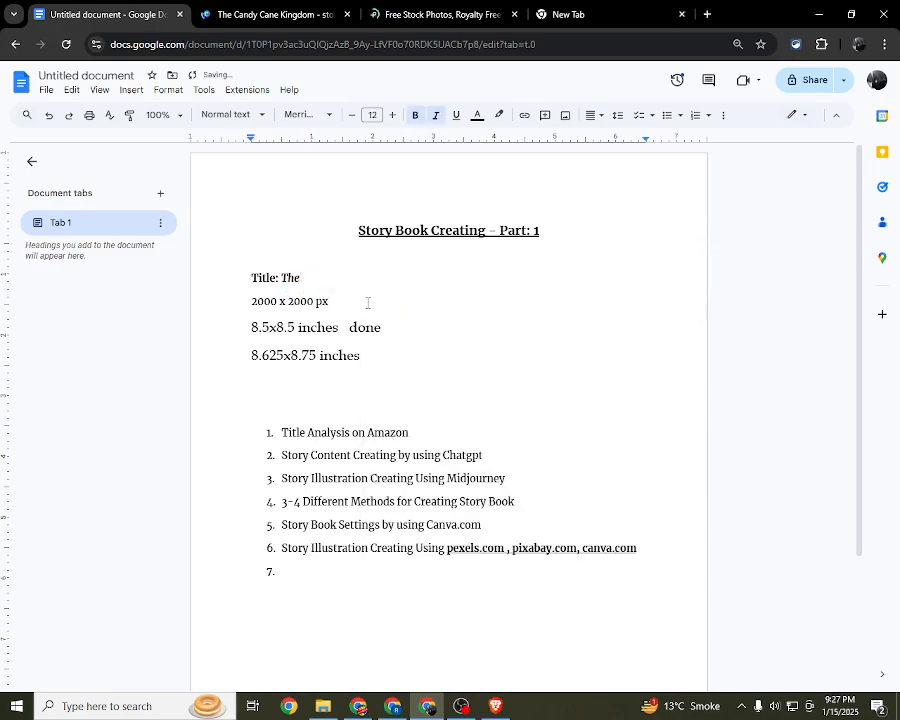
key("ctrl+z")
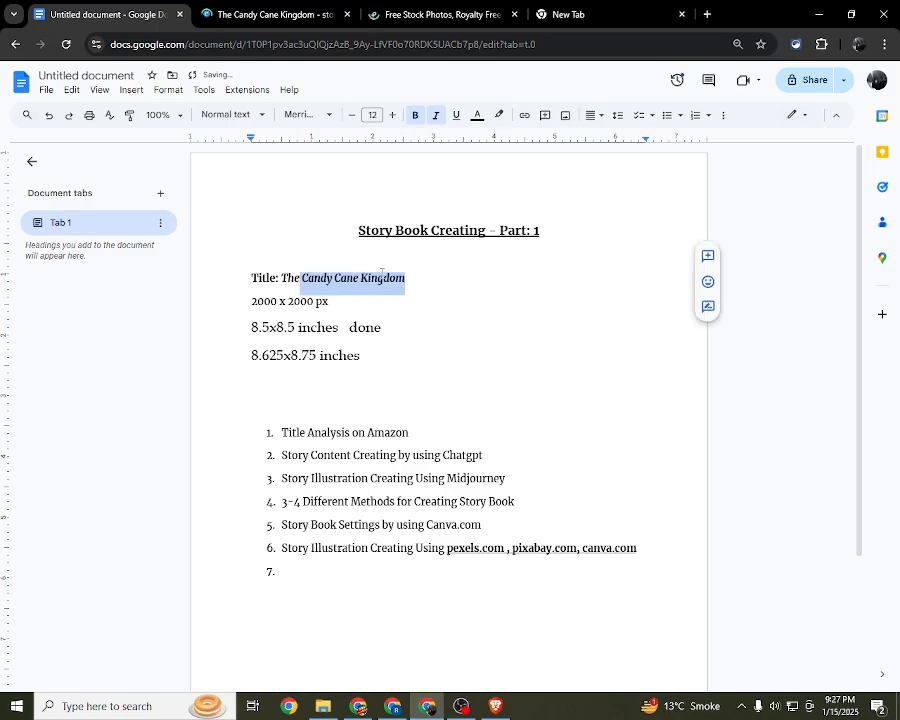
right_click(398, 288)
left_click(452, 319)
Step: Search Pexels photos for the copied phrase "Candy Cane Kingdom" and look through the results
left_click(302, 10)
left_click(441, 10)
right_click(412, 312)
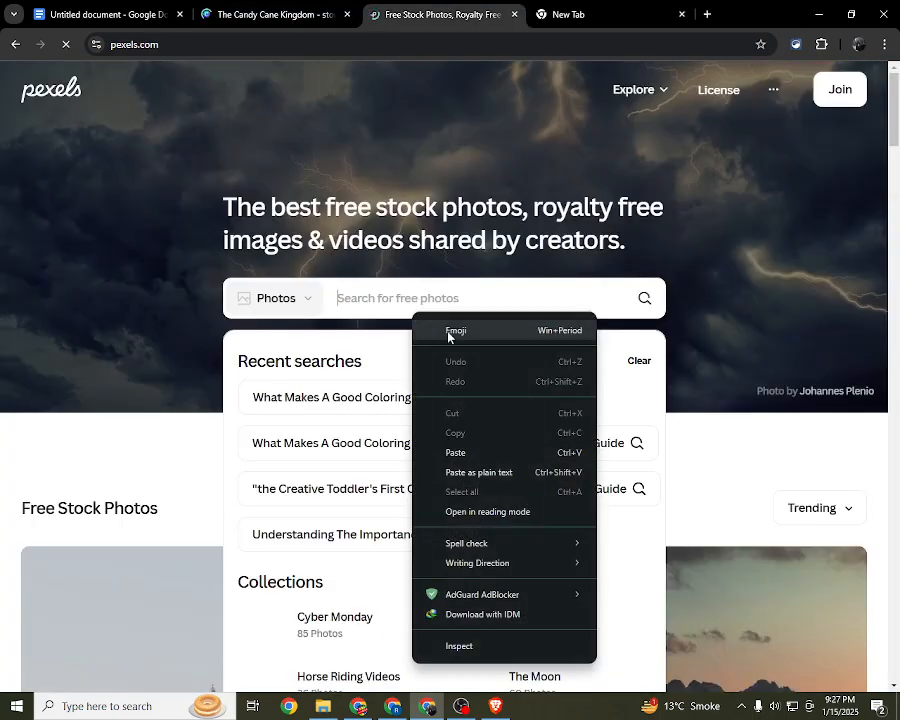
left_click(486, 452)
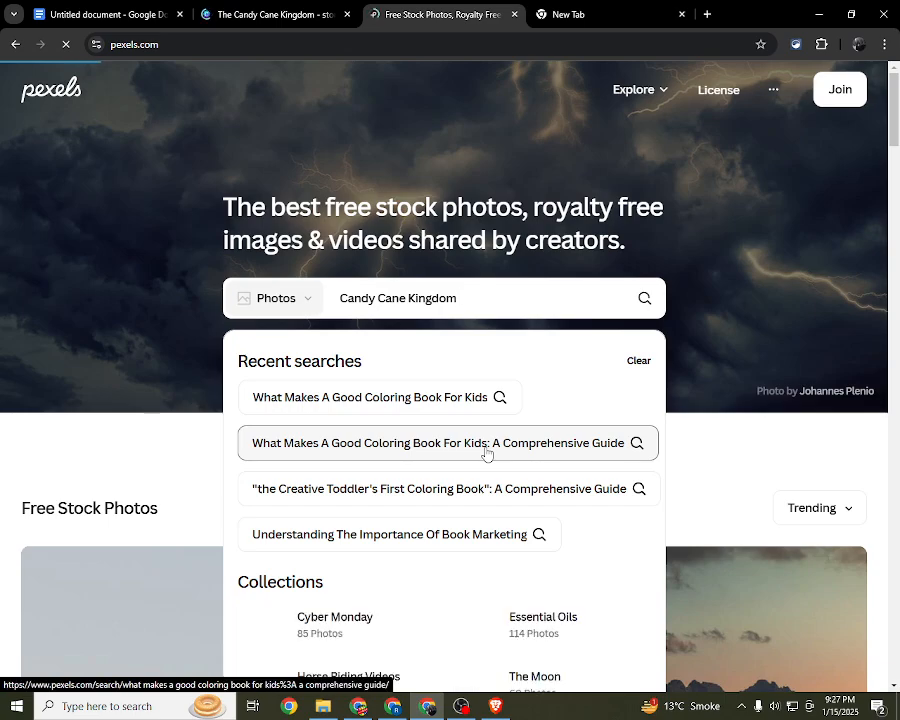
key("Return")
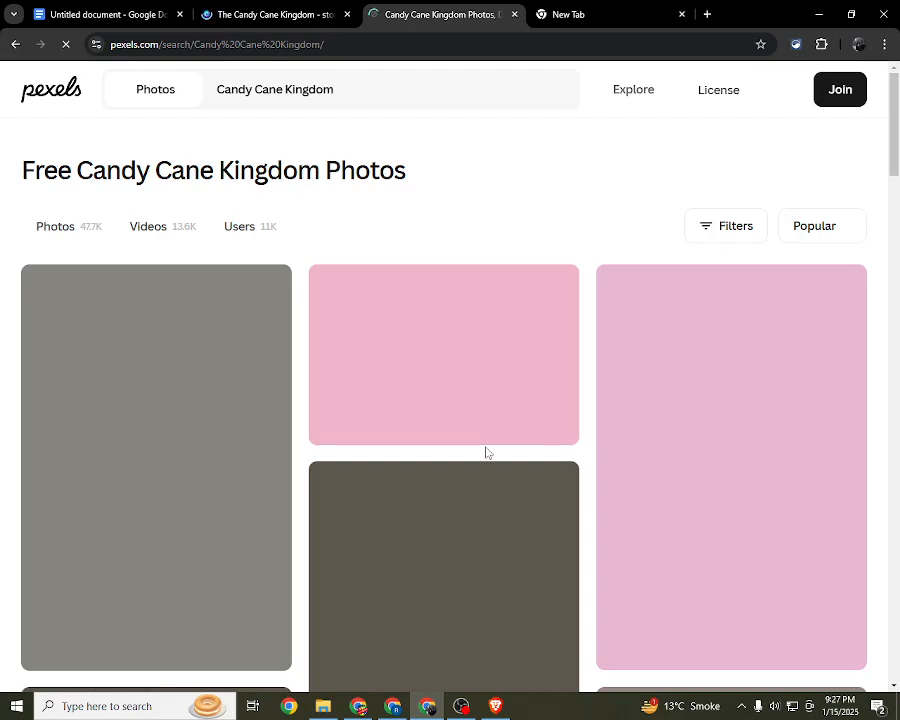
scroll(472, 366, "down", 9)
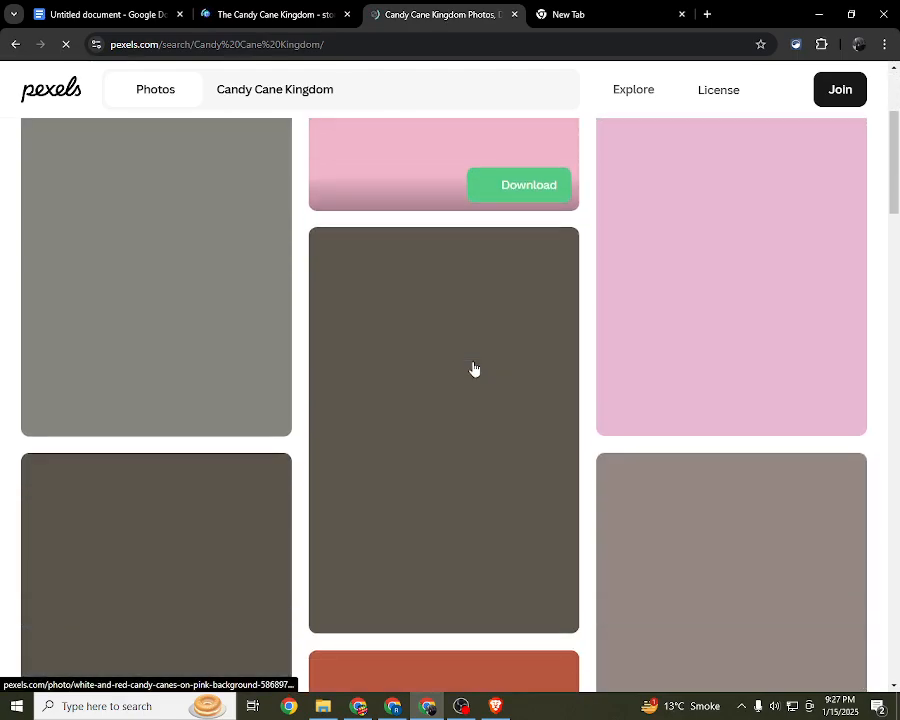
scroll(474, 368, "up", 6)
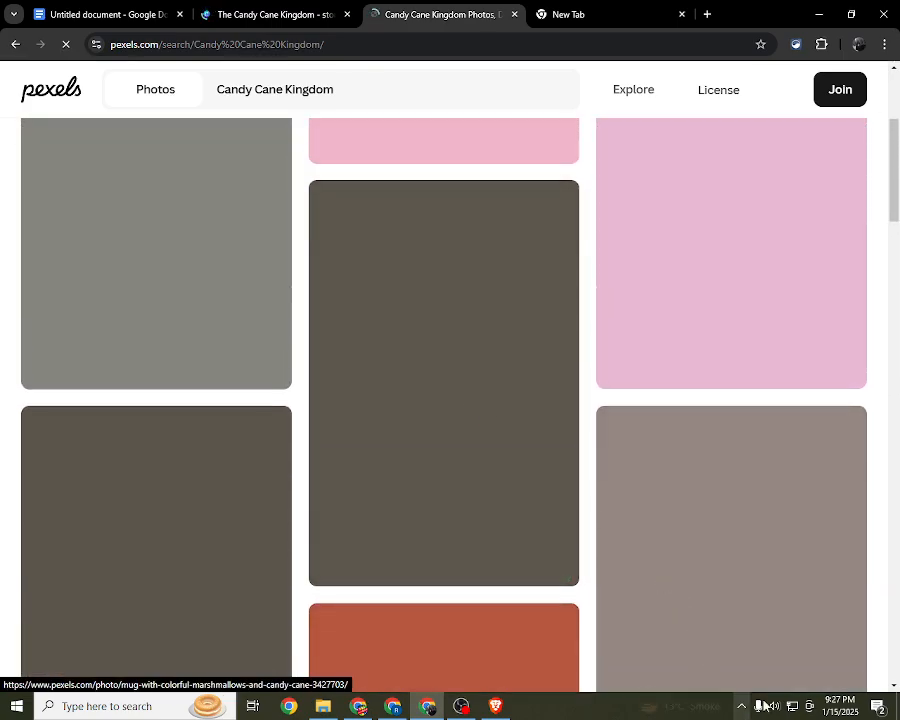
Step: Connect the computer to the PTCL-BB Wi-Fi network and close the Ethernet settings window
left_click(791, 708)
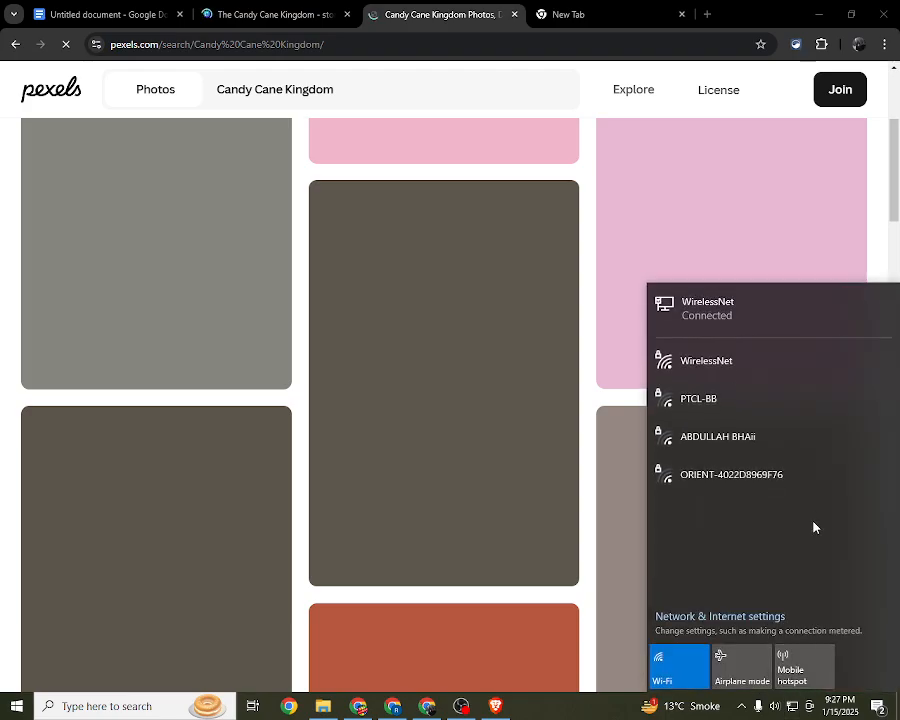
left_click(791, 413)
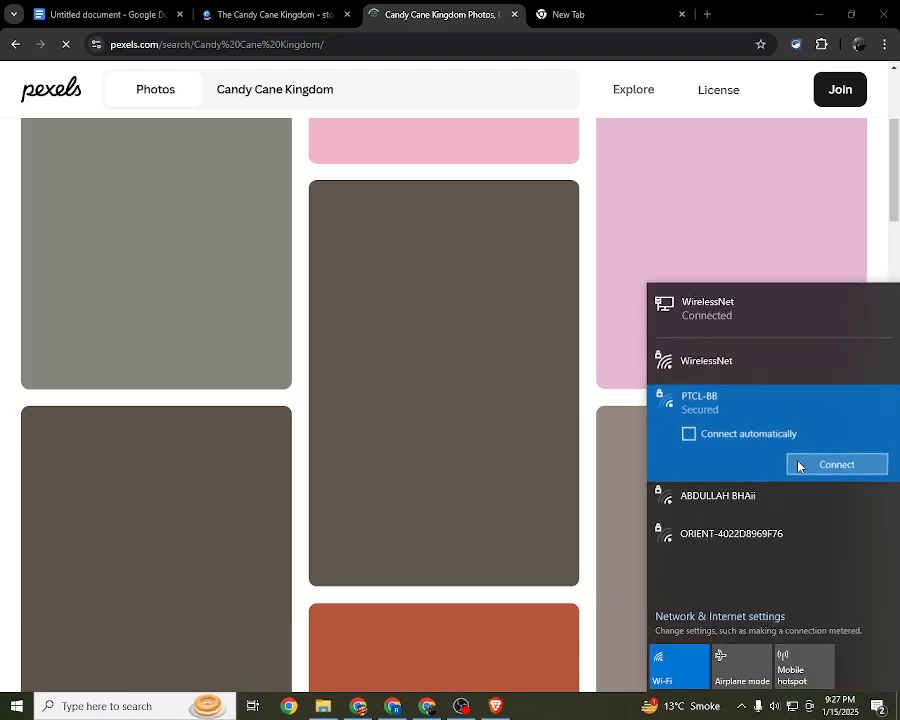
left_click(797, 463)
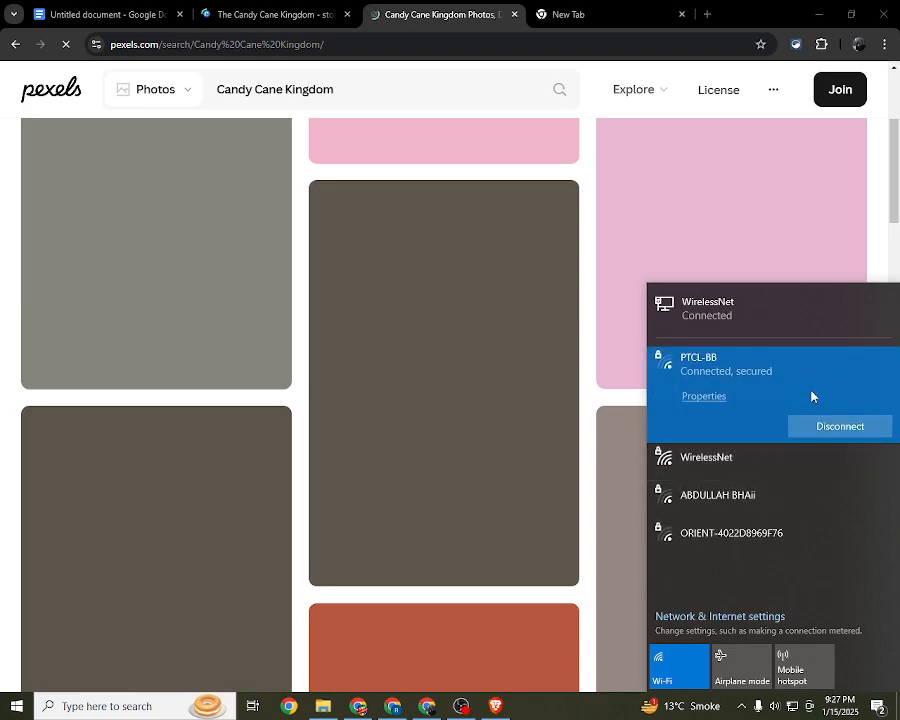
left_click(810, 321)
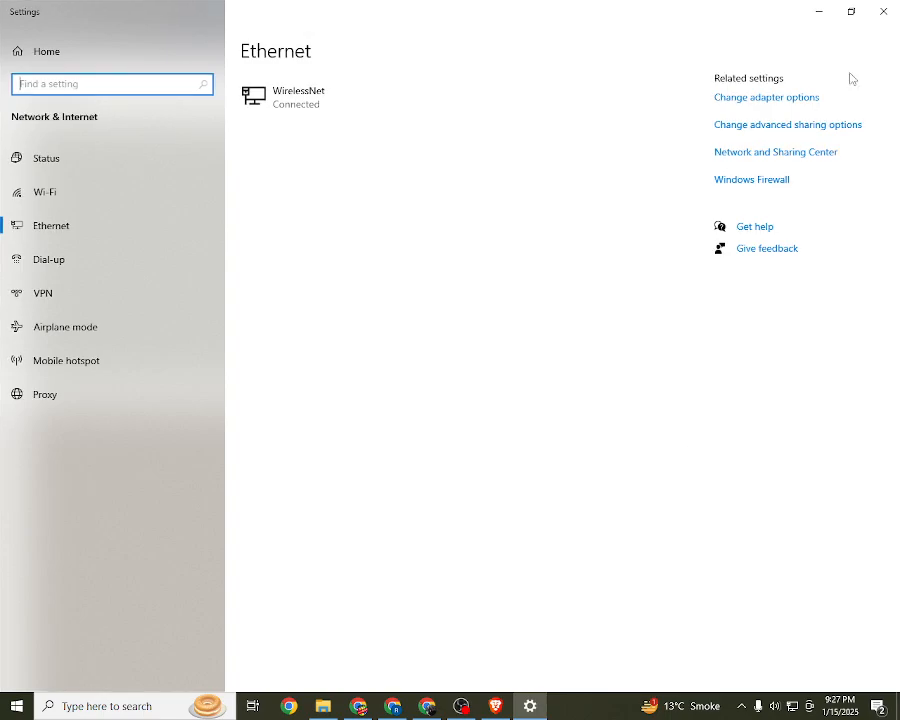
left_click(883, 12)
Step: Reload the Candy Cane Kingdom photo results on Pexels and look through them
scroll(374, 408, "up", 4)
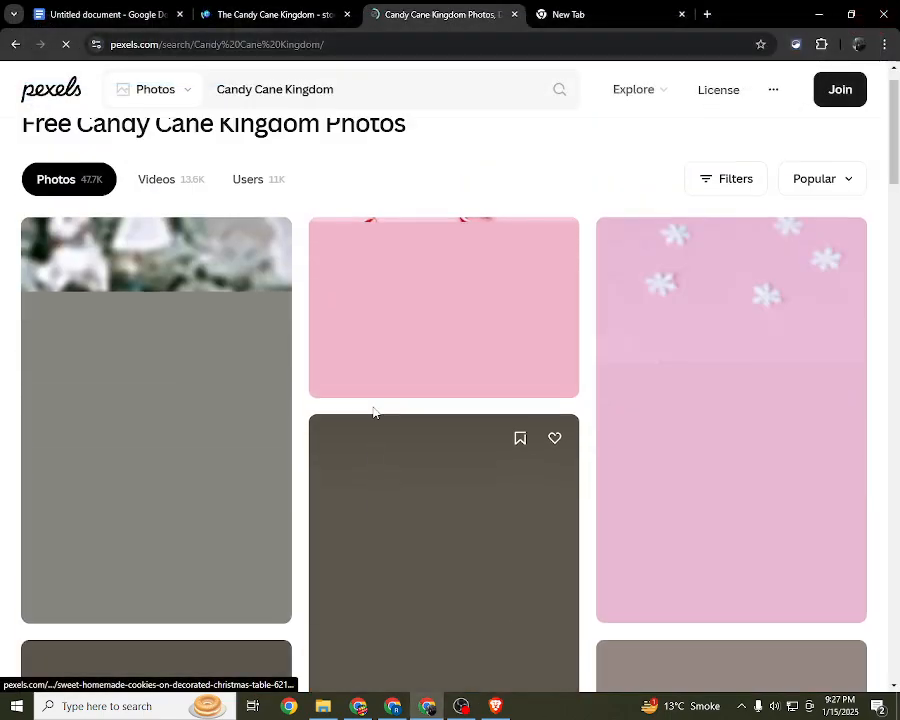
left_click(67, 43)
left_click(67, 43)
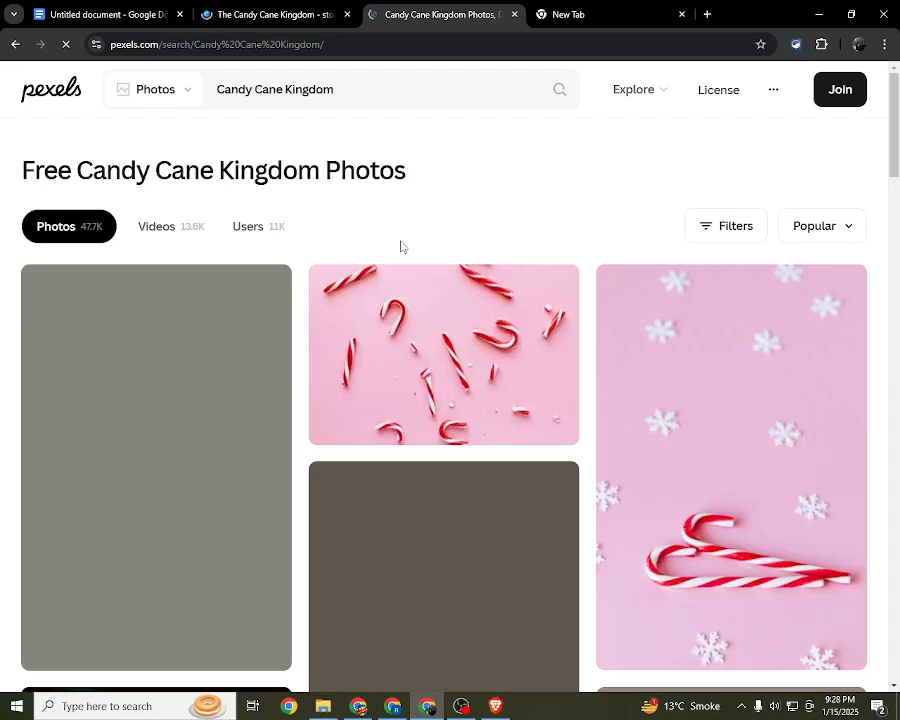
scroll(401, 246, "down", 2)
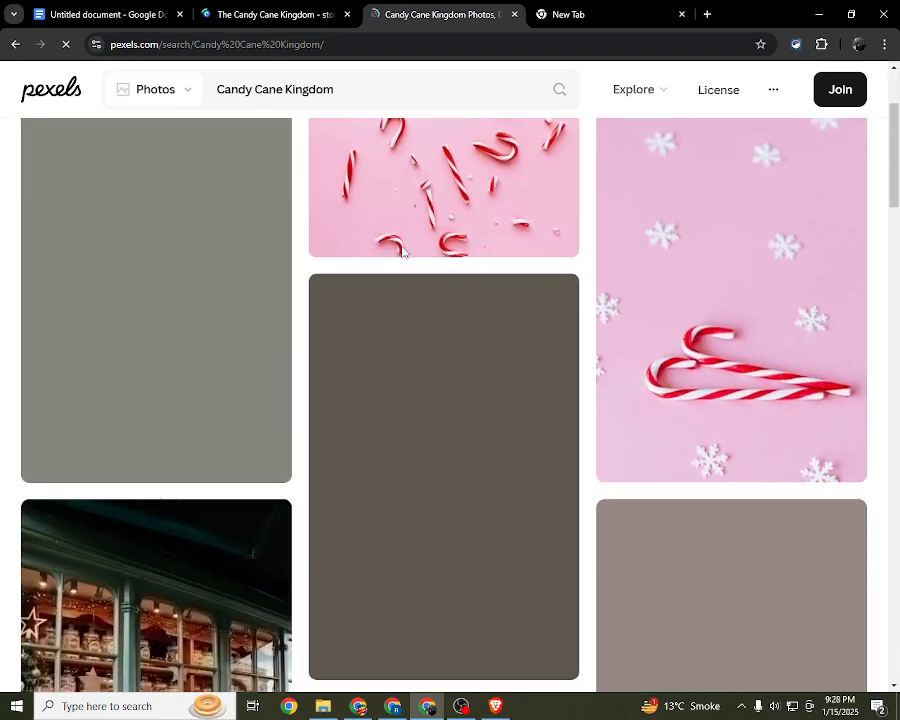
scroll(402, 250, "down", 3)
scroll(401, 266, "down", 3)
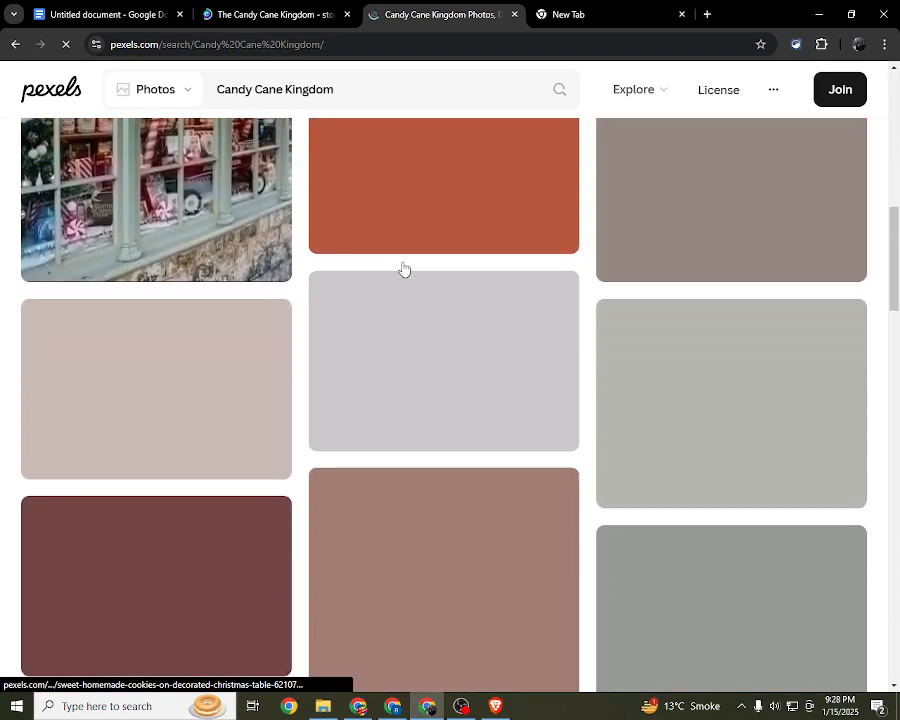
scroll(403, 268, "down", 3)
scroll(403, 267, "up", 10)
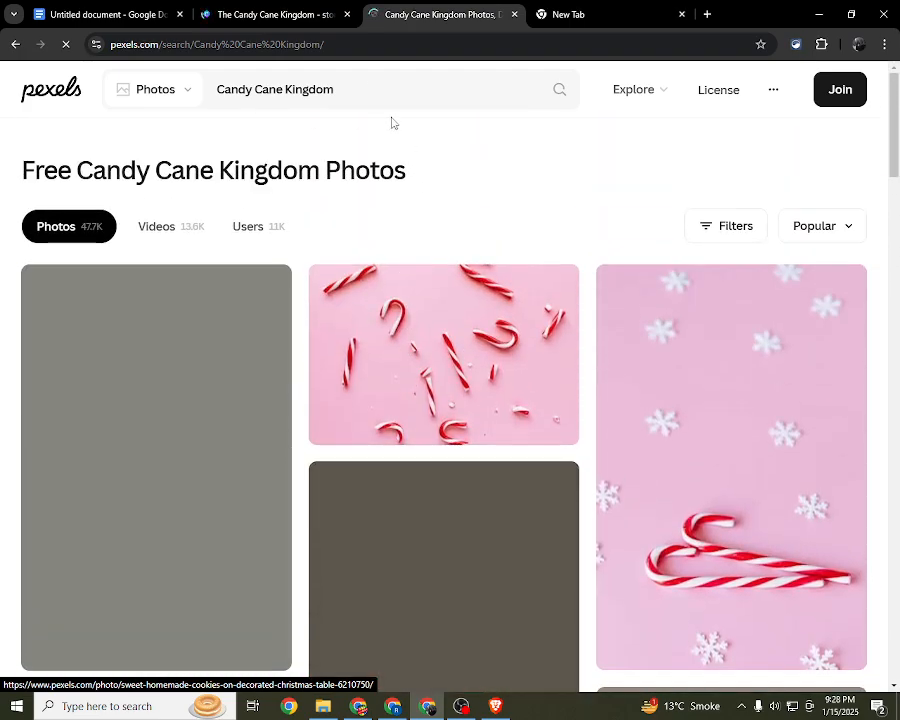
Step: Check the network connections and the OBS recording status, and return to the Pexels results in Chrome
left_click(792, 706)
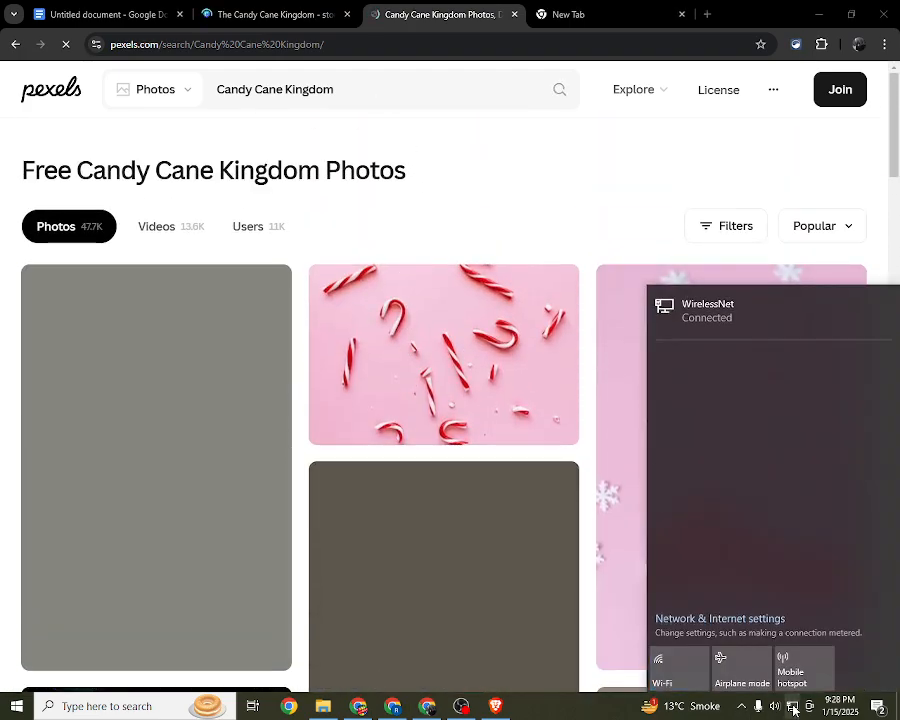
left_click(461, 706)
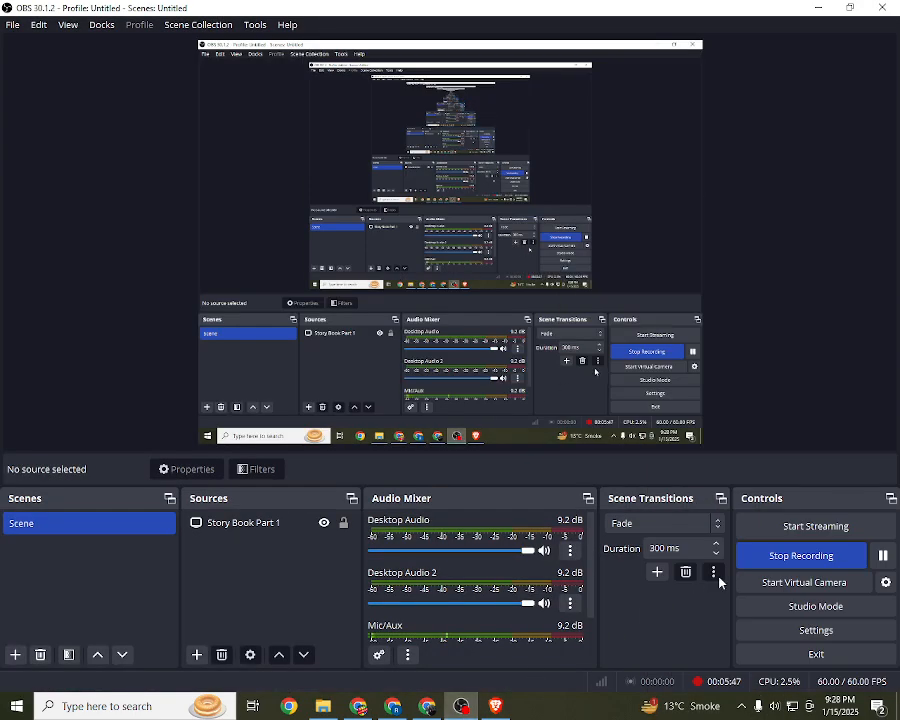
left_click(427, 706)
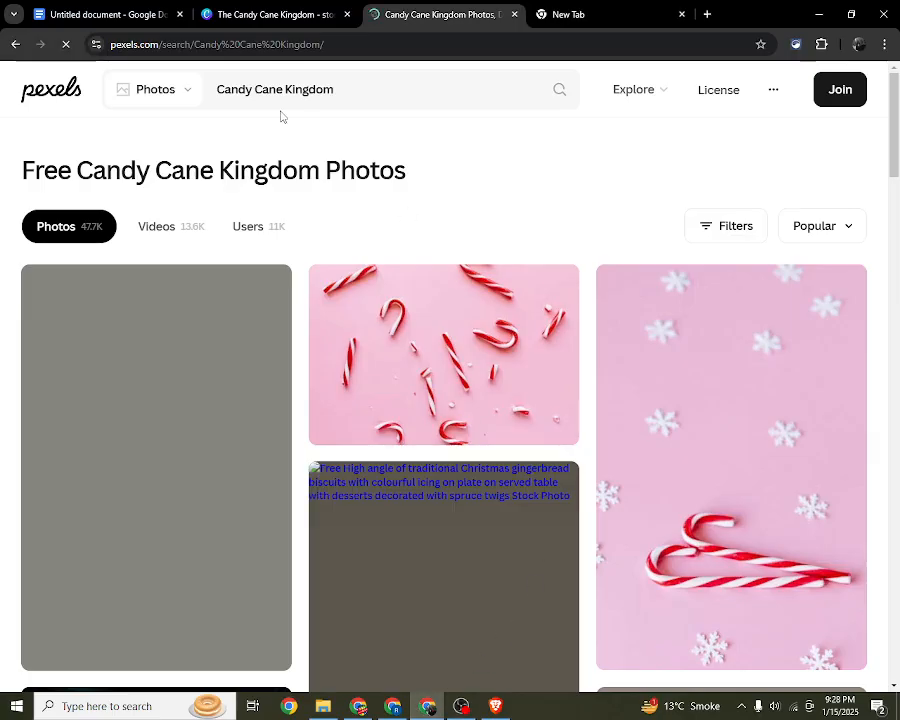
Step: Reload the Pexels results again and examine the candy cane, cookie and gingerbread house photos for usable illustrations
left_click(68, 44)
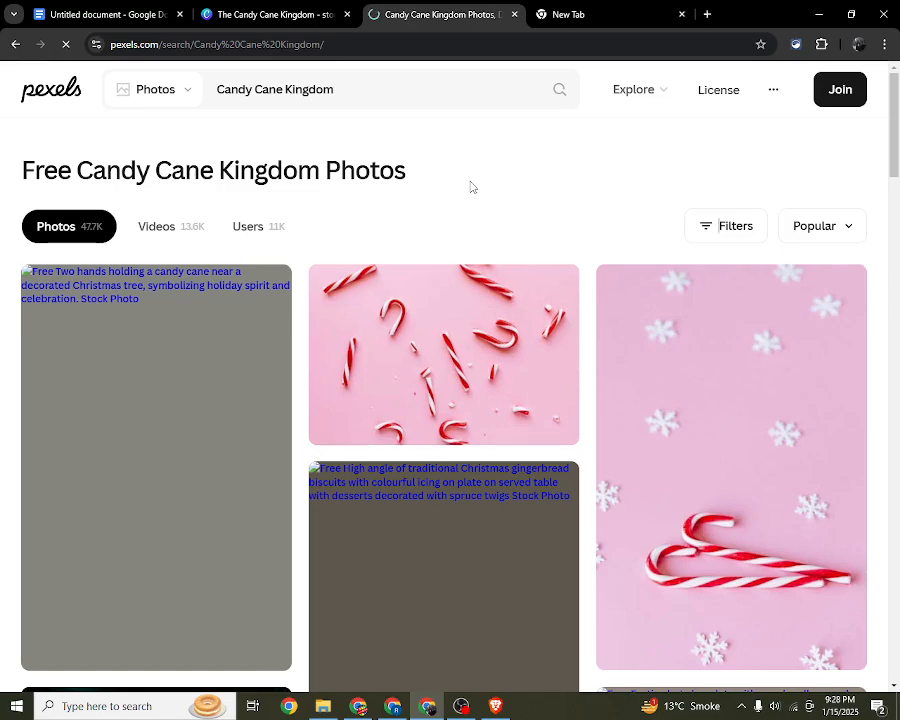
scroll(490, 260, "down", 8)
scroll(500, 332, "up", 3)
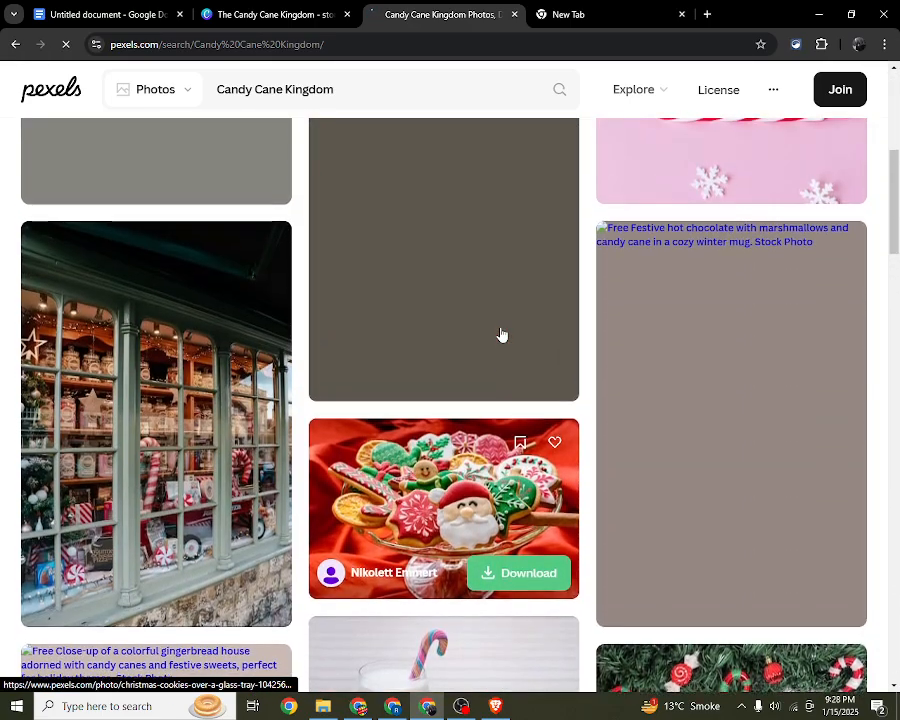
scroll(502, 335, "up", 1)
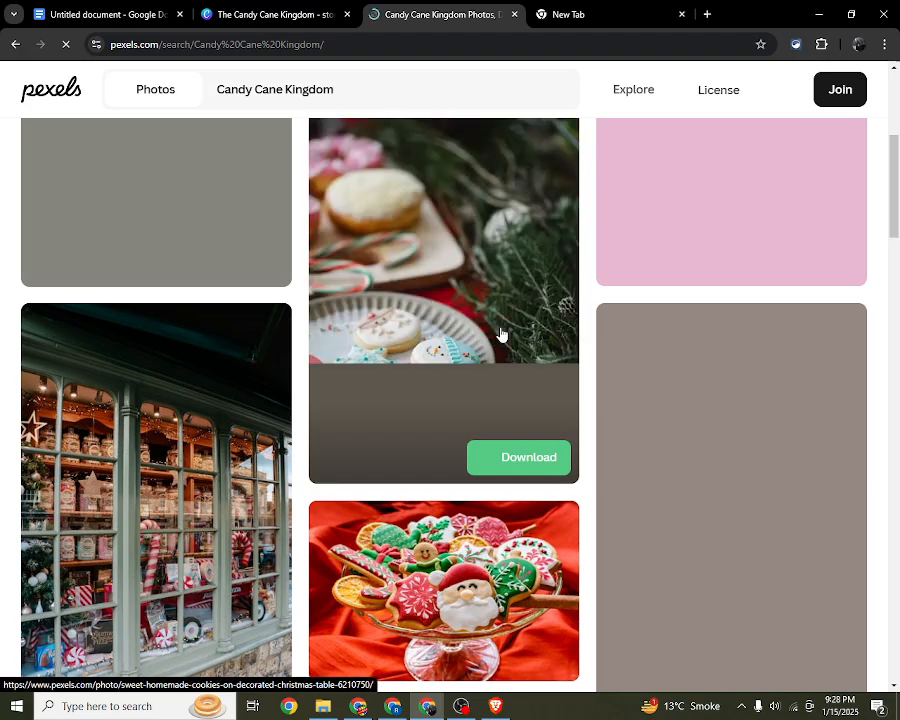
scroll(500, 335, "down", 2)
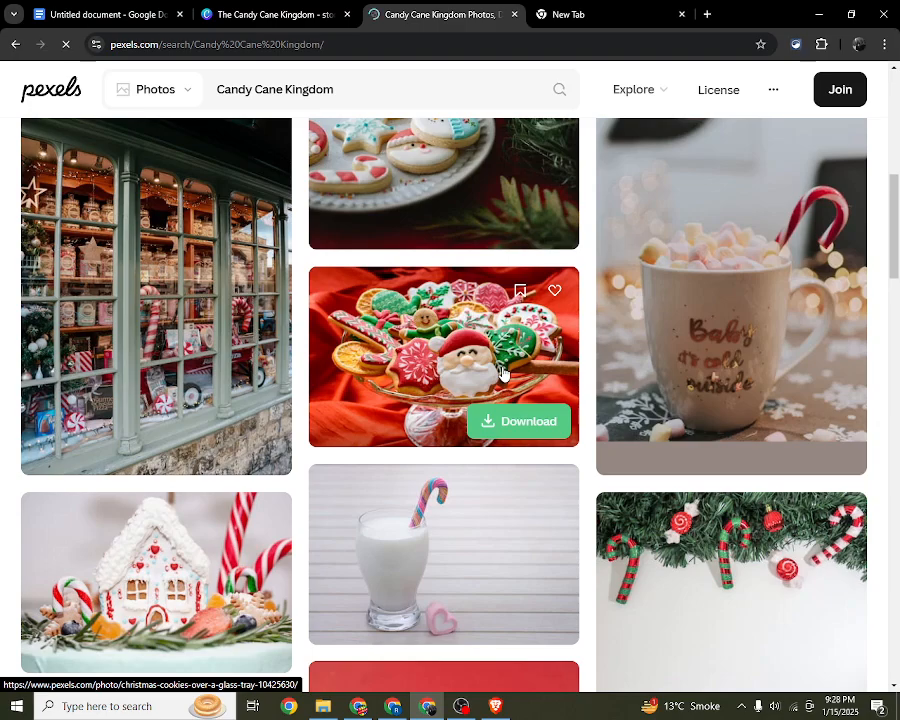
scroll(502, 373, "up", 5)
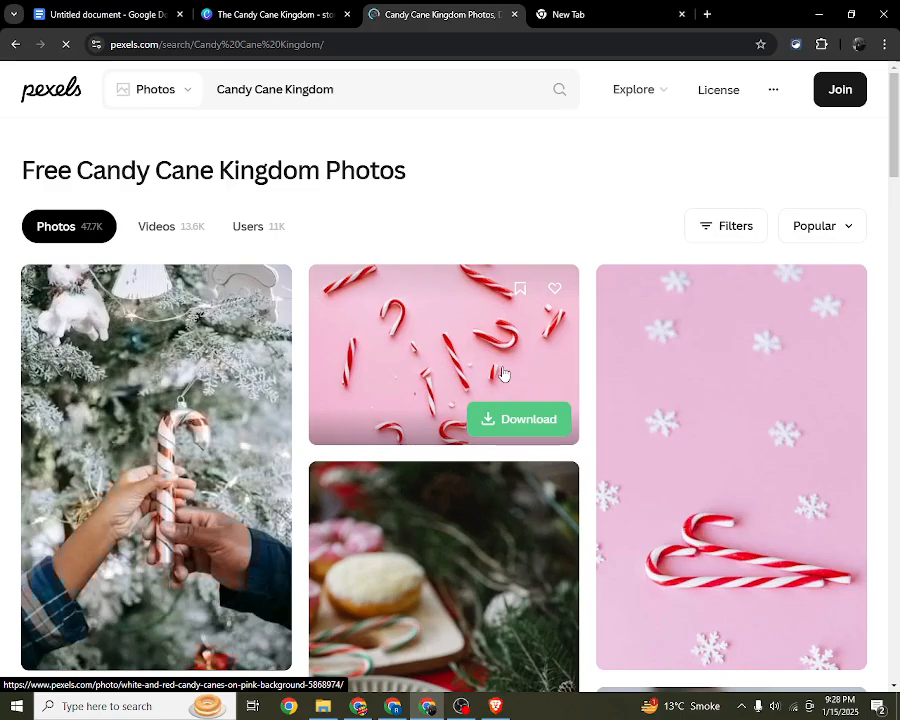
scroll(504, 373, "down", 2)
scroll(550, 307, "up", 3)
mouse_move(896, 164)
left_mouse_down()
mouse_move(898, 672)
mouse_move(888, 155)
left_mouse_up()
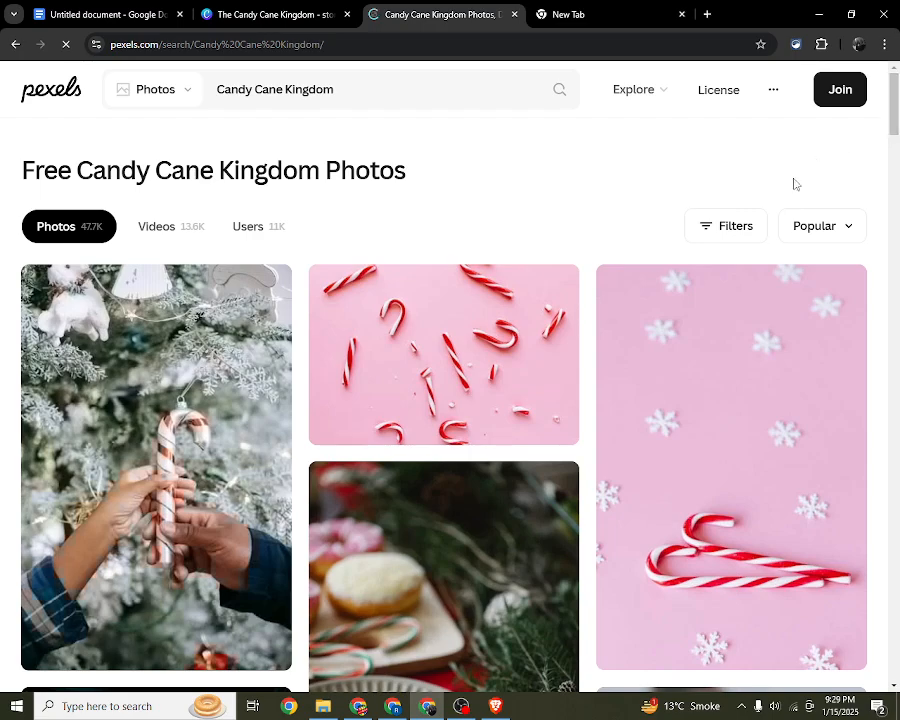
mouse_move(538, 304)
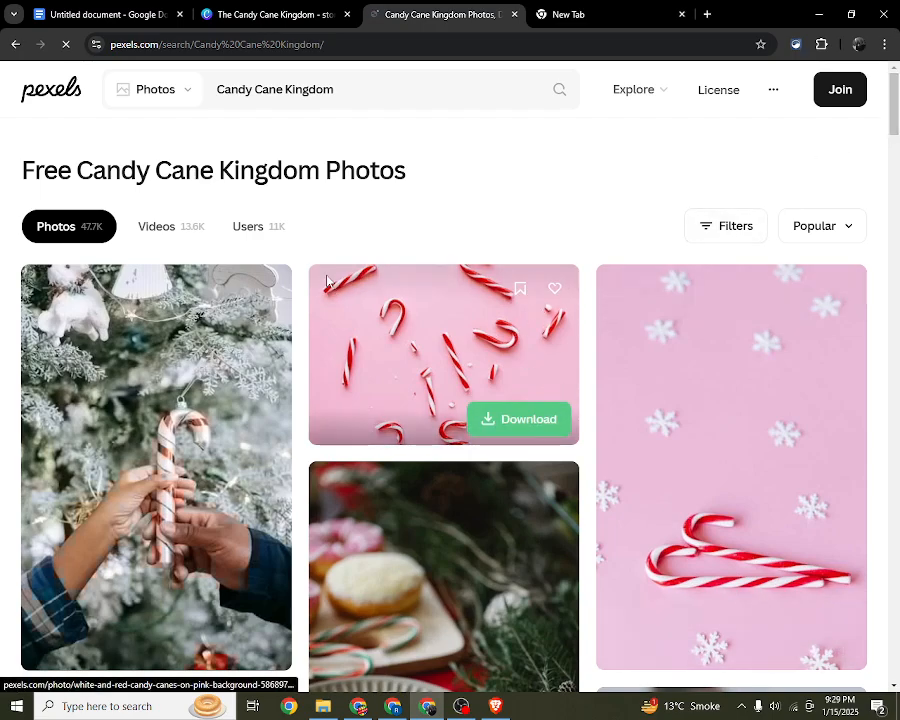
Step: Check the illustration sites listed in the Google Docs outline, search Google for "pixa bay" and open the Pixabay website
left_click(81, 10)
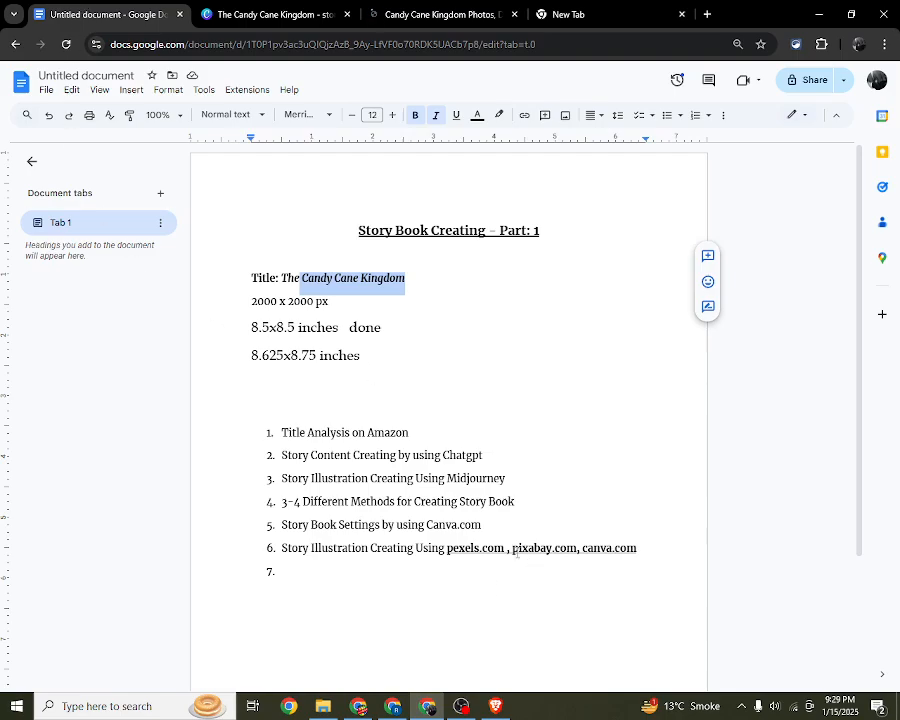
left_click(556, 14)
left_click(554, 43)
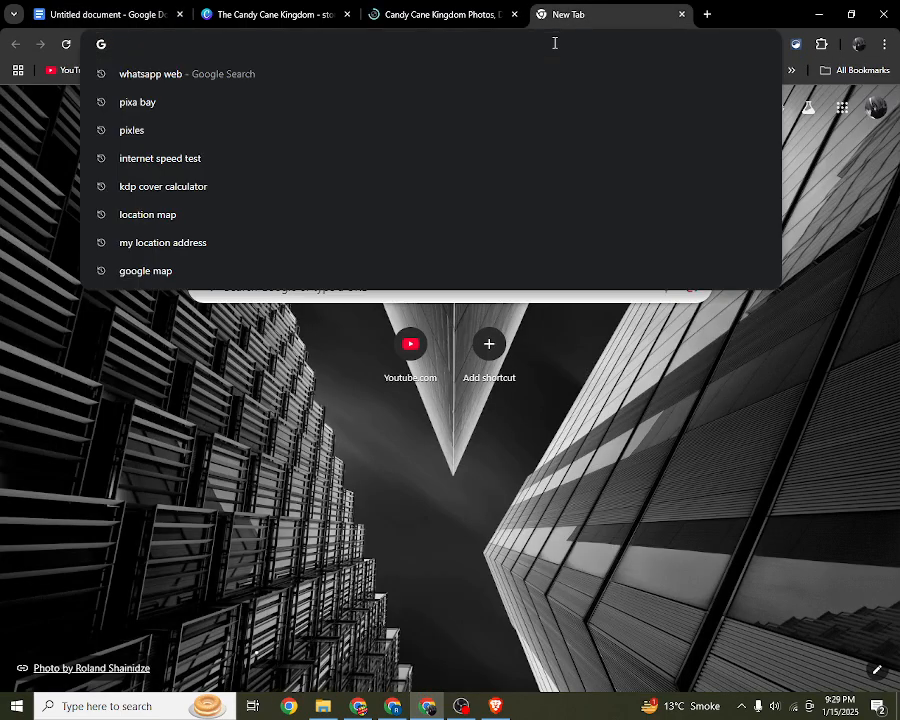
type("pixa bay\\")
key("Return")
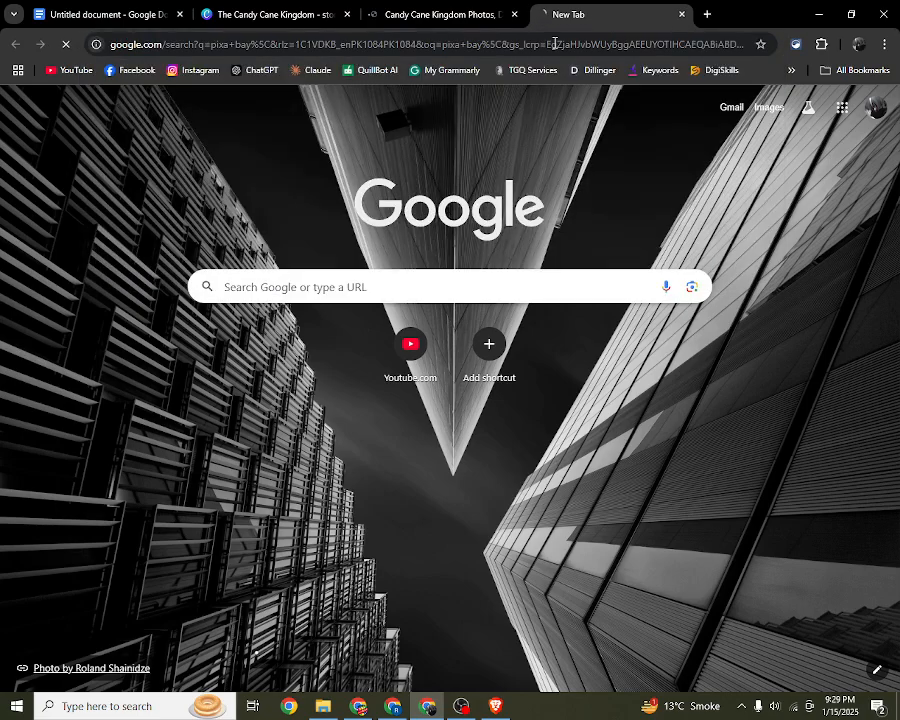
left_click(225, 270)
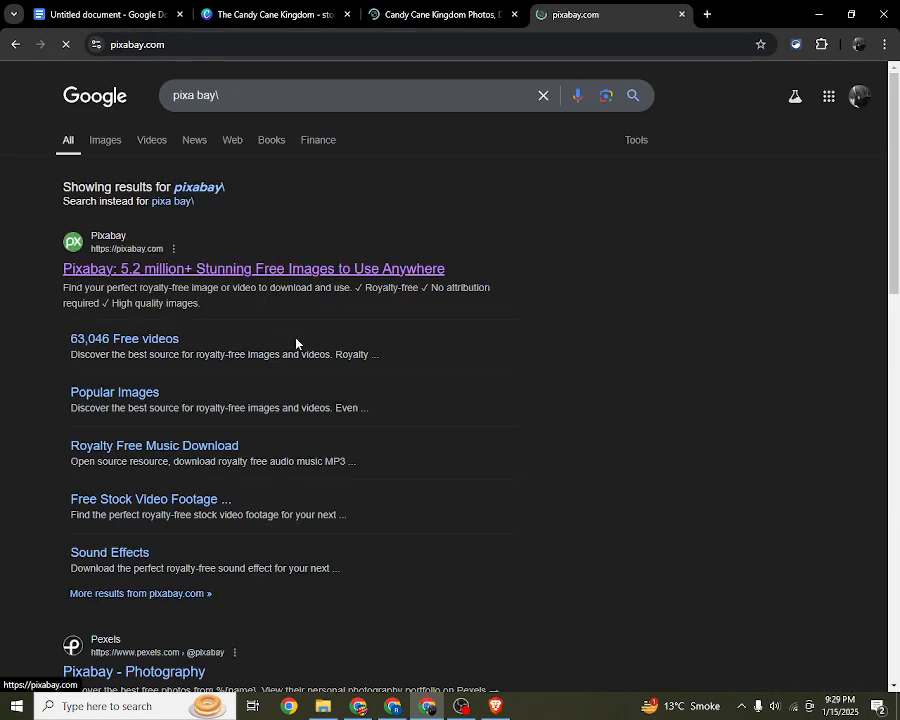
Step: Open an extra blank tab and check the loading of the Pexels results and the Pixabay home page
left_click(716, 15)
left_click(514, 6)
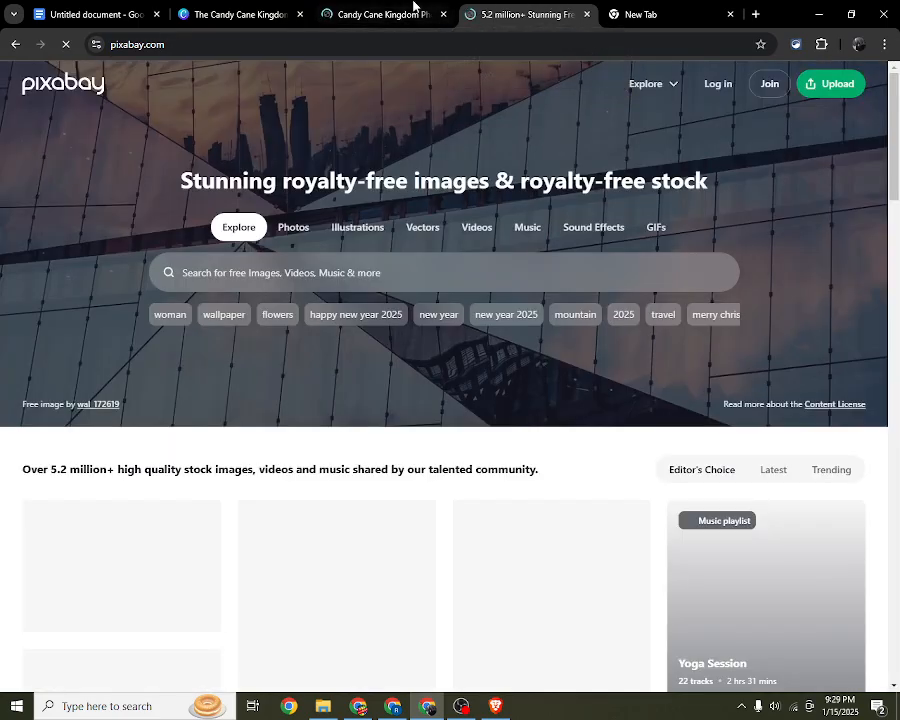
left_click(417, 5)
left_click(526, 5)
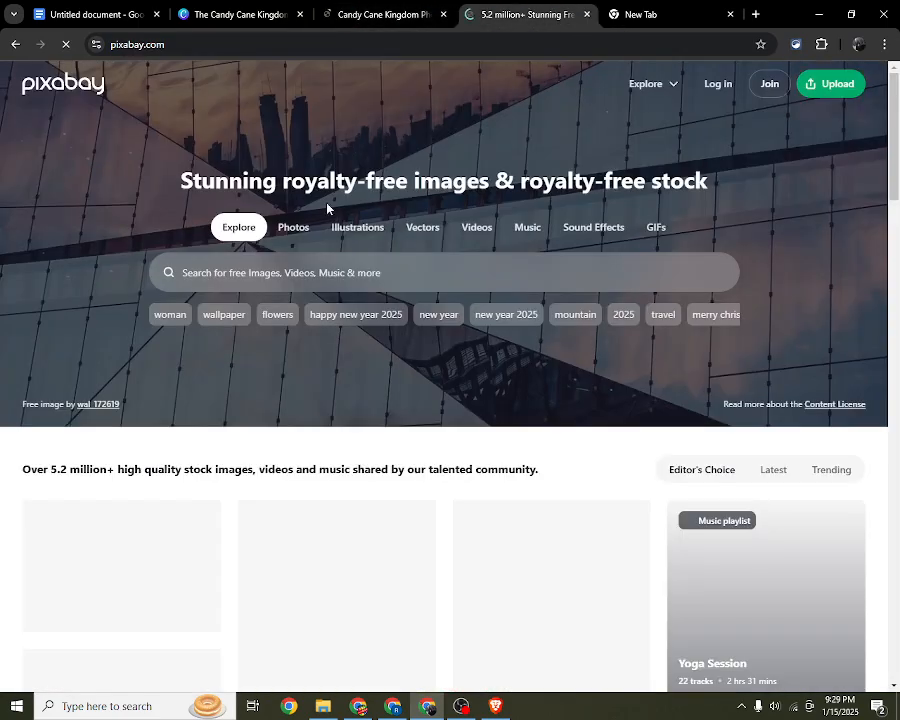
left_click(388, 12)
left_click(543, 8)
Step: Browse the Editor's Choice images on the Pixabay home page and open the tall second-column image for editing in Canva
left_click(391, 264)
scroll(391, 264, "down", 3)
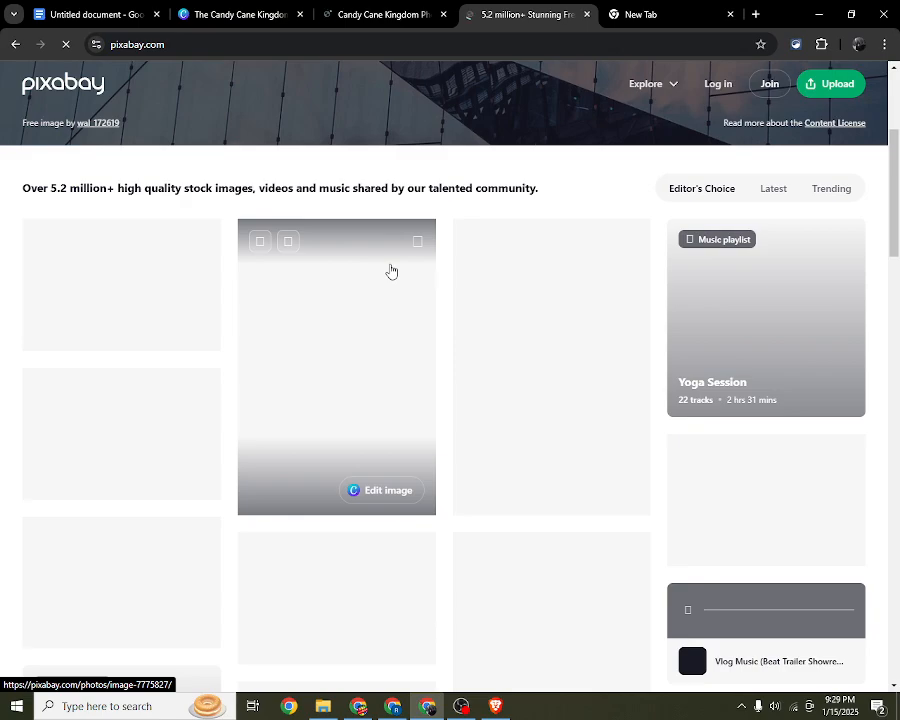
scroll(391, 271, "down", 1)
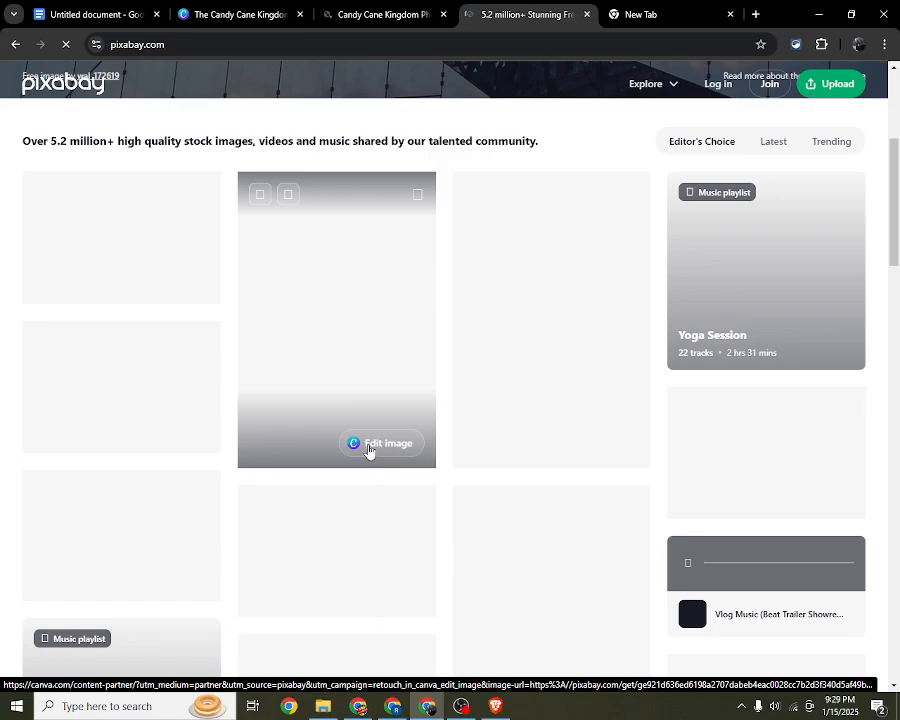
left_click(368, 446)
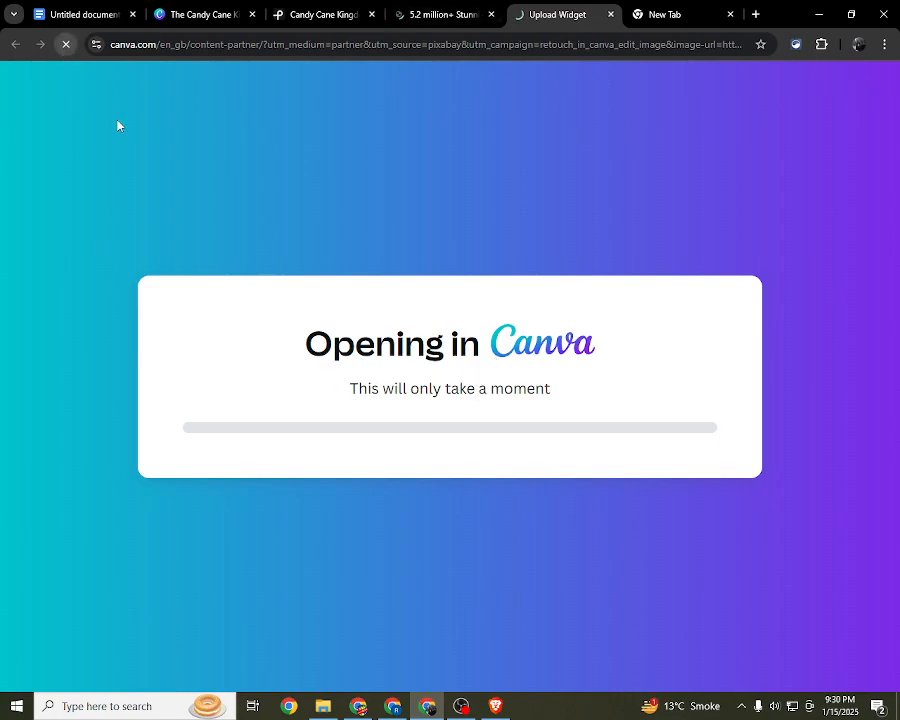
Step: Check whether the Pixabay home page and the Canva upload page have loaded, and review the network connections
left_click(470, 12)
left_click(554, 12)
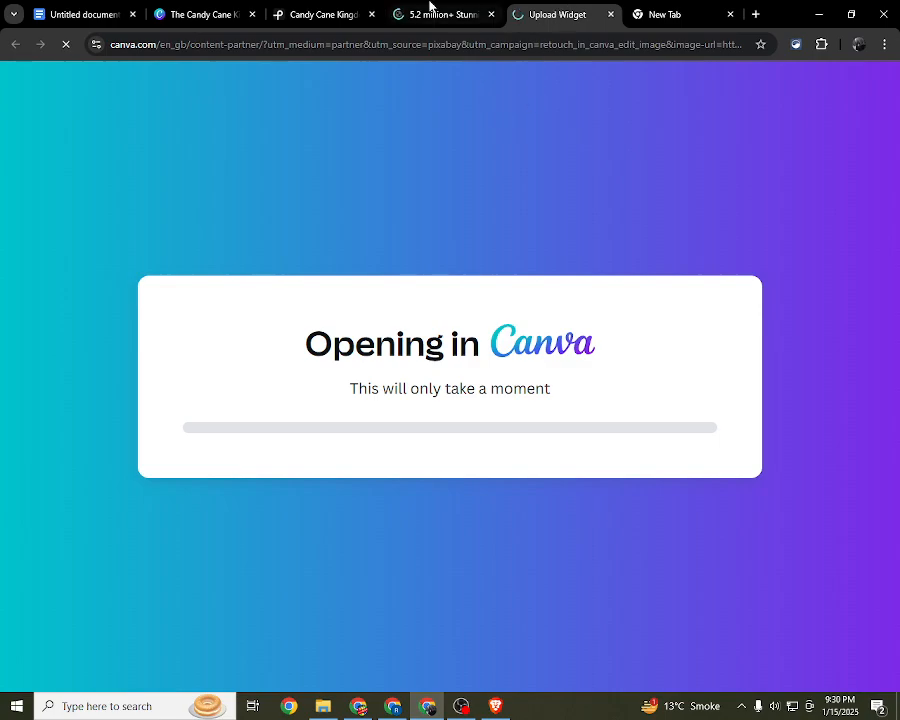
left_click(429, 8)
left_click(536, 15)
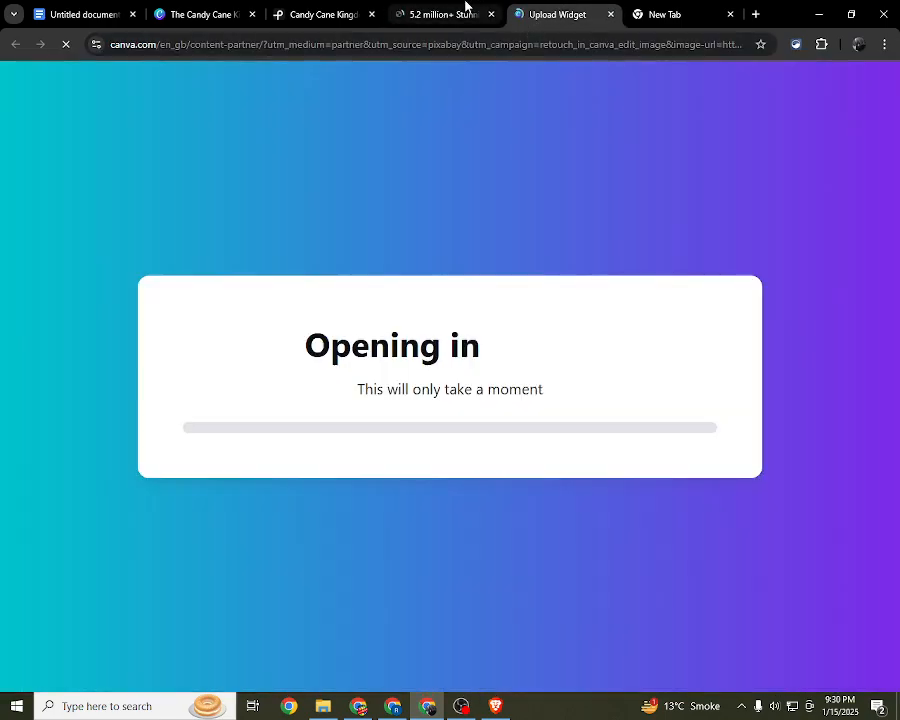
left_click(464, 8)
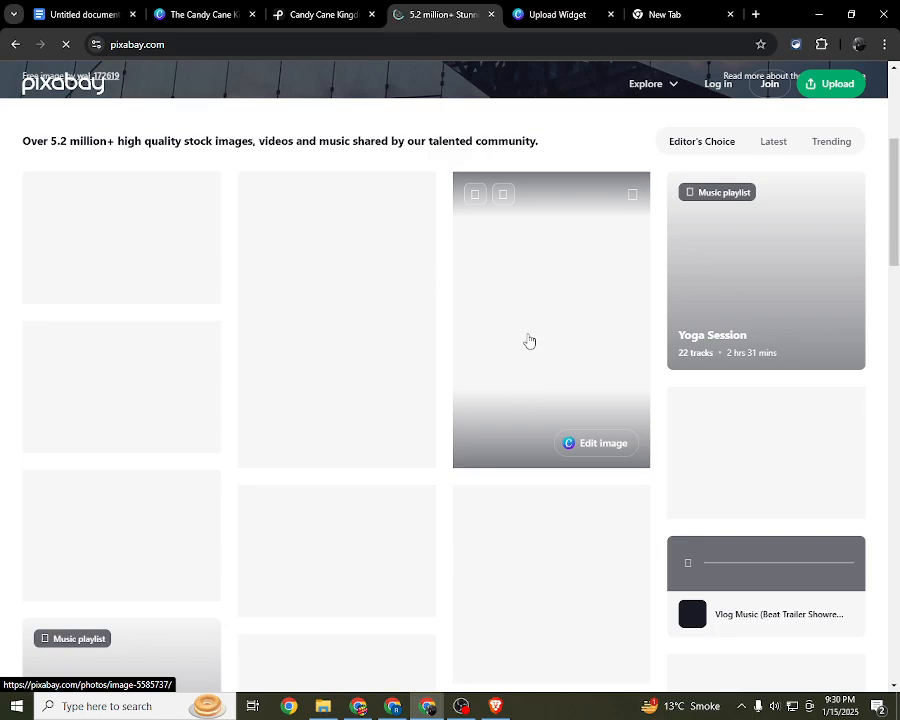
left_click(541, 16)
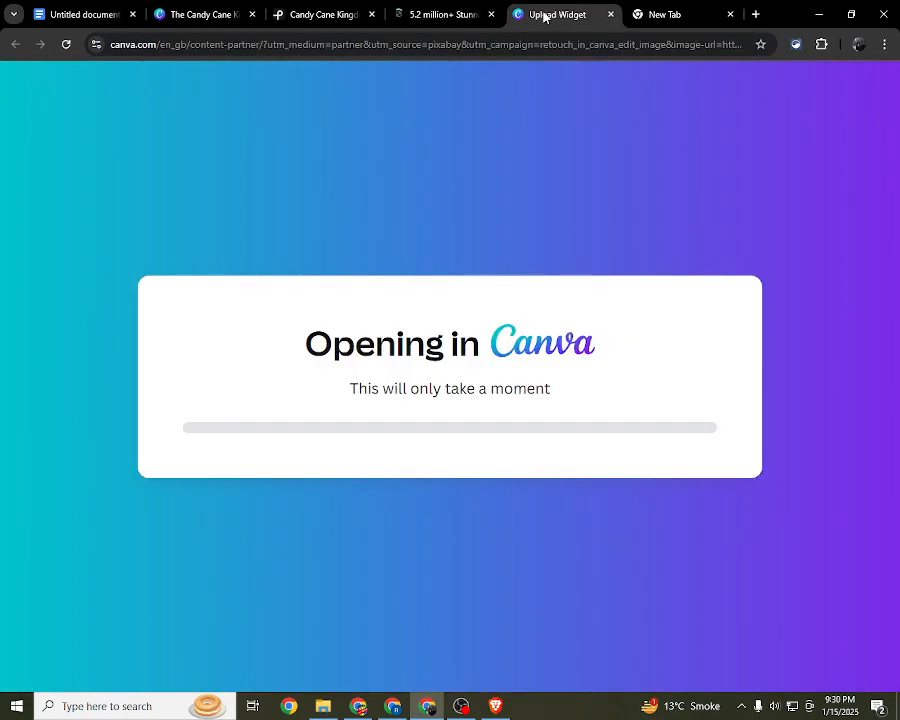
left_click(793, 706)
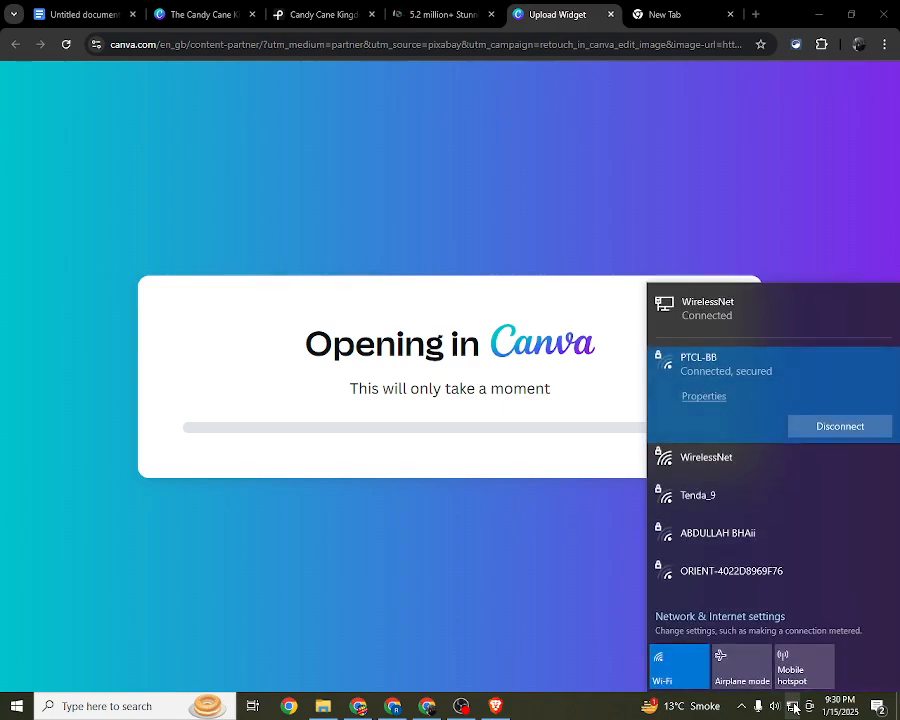
left_click(793, 706)
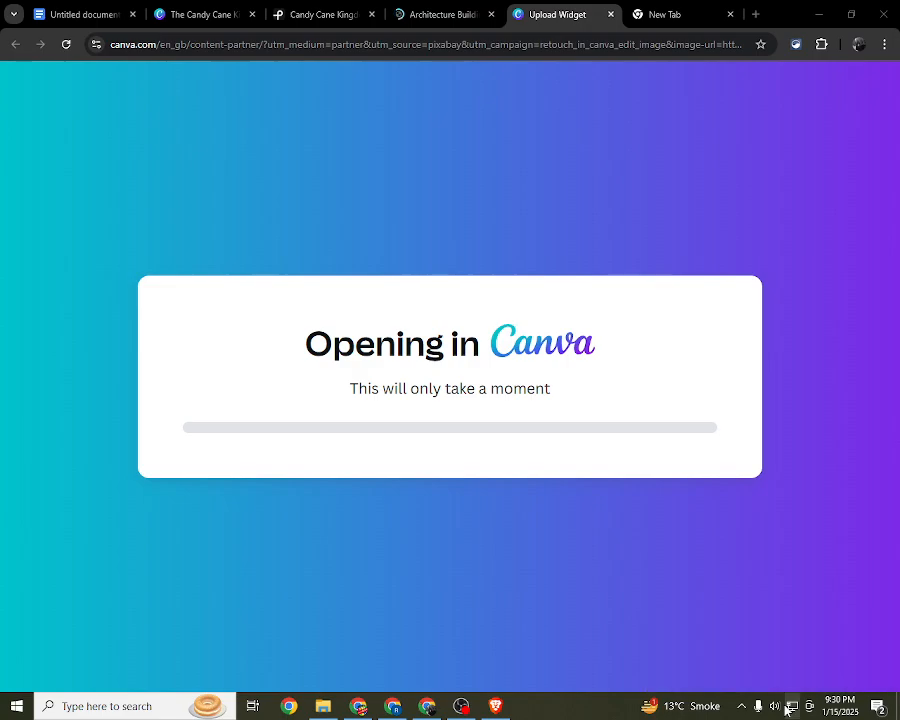
Step: Return to the skyscraper photo page on Pixabay, reload it and go back to the Pixabay home page
left_click(787, 707)
left_click(505, 235)
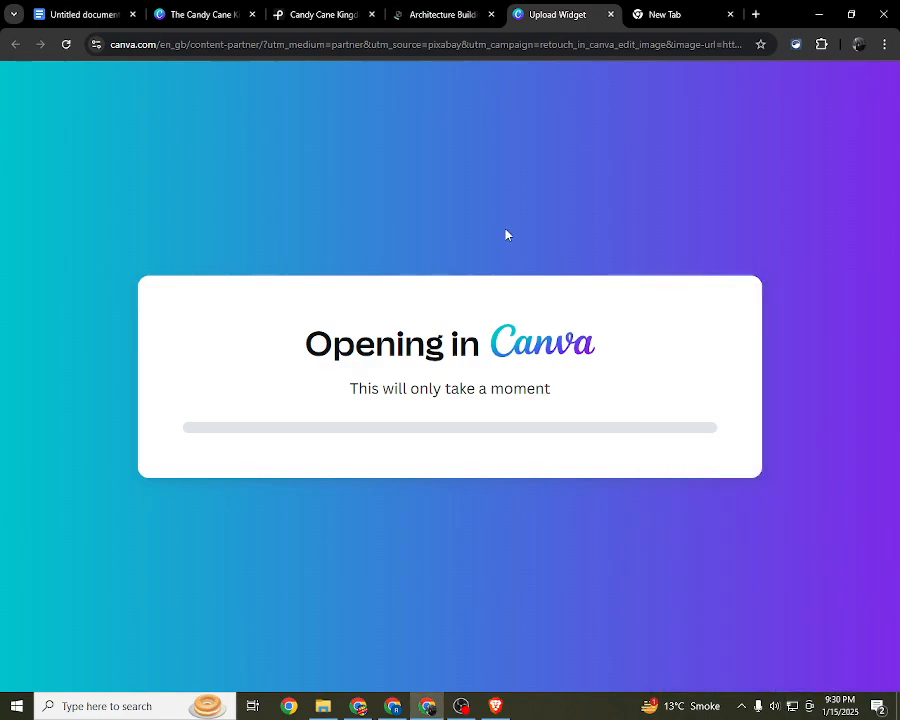
left_click(415, 14)
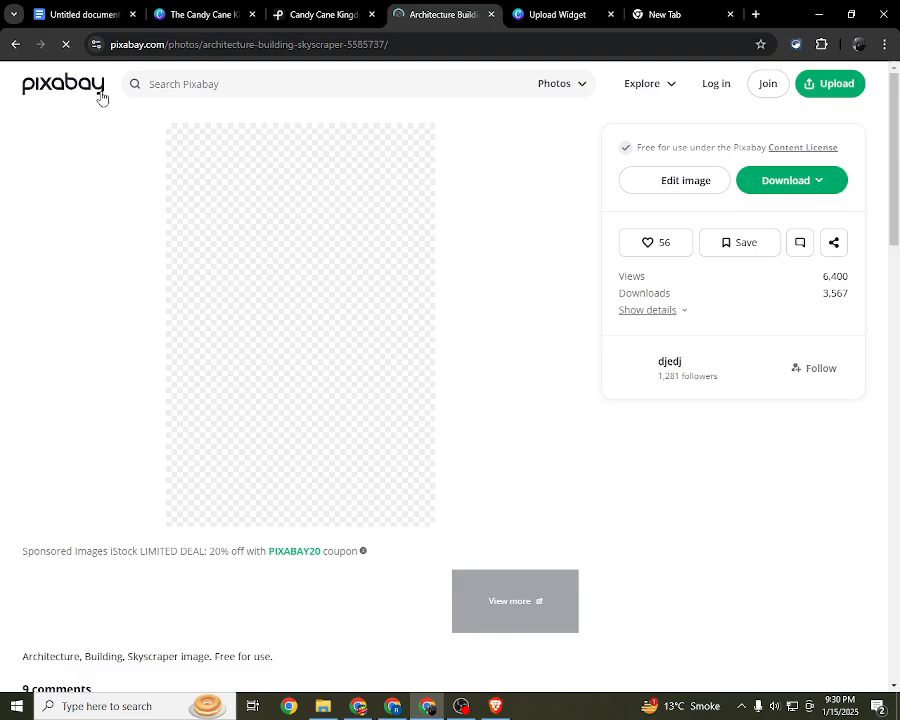
left_click(68, 44)
left_click(68, 44)
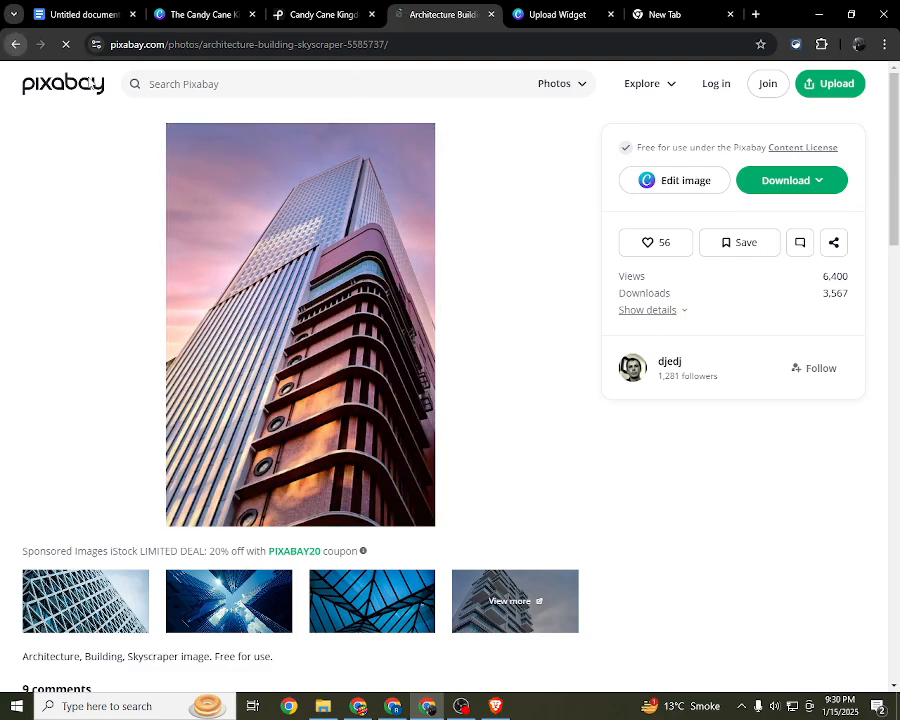
left_click(15, 44)
Step: Dismiss the Google sign-in prompt on the Pexels results and copy the search phrase "Candy Cane Kingdom"
left_click(303, 10)
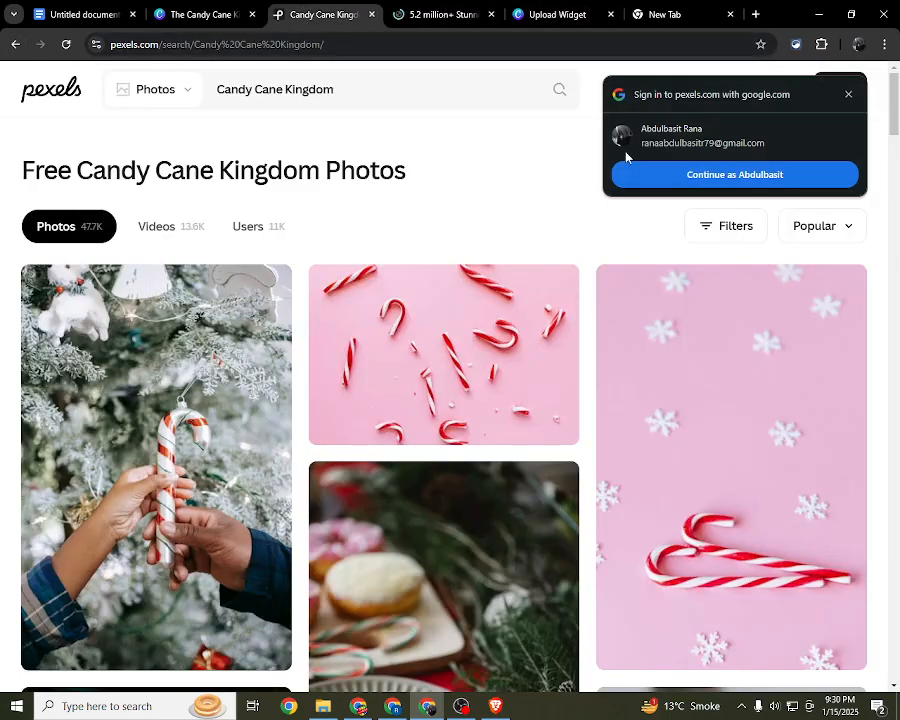
left_click(848, 94)
double_click(305, 89)
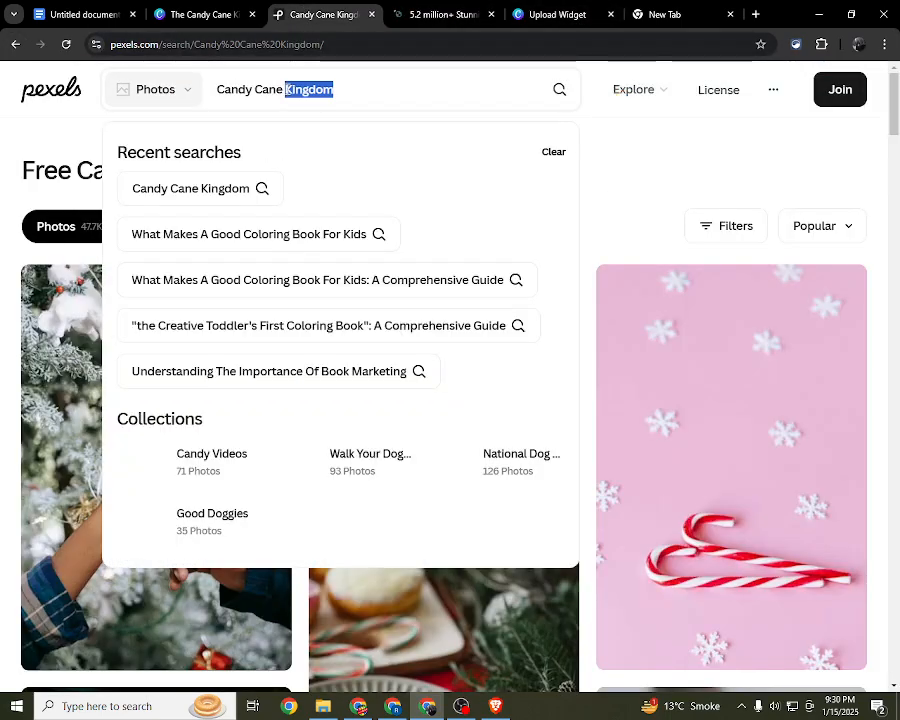
right_click(287, 90)
triple_click(270, 90)
key("ctrl+c")
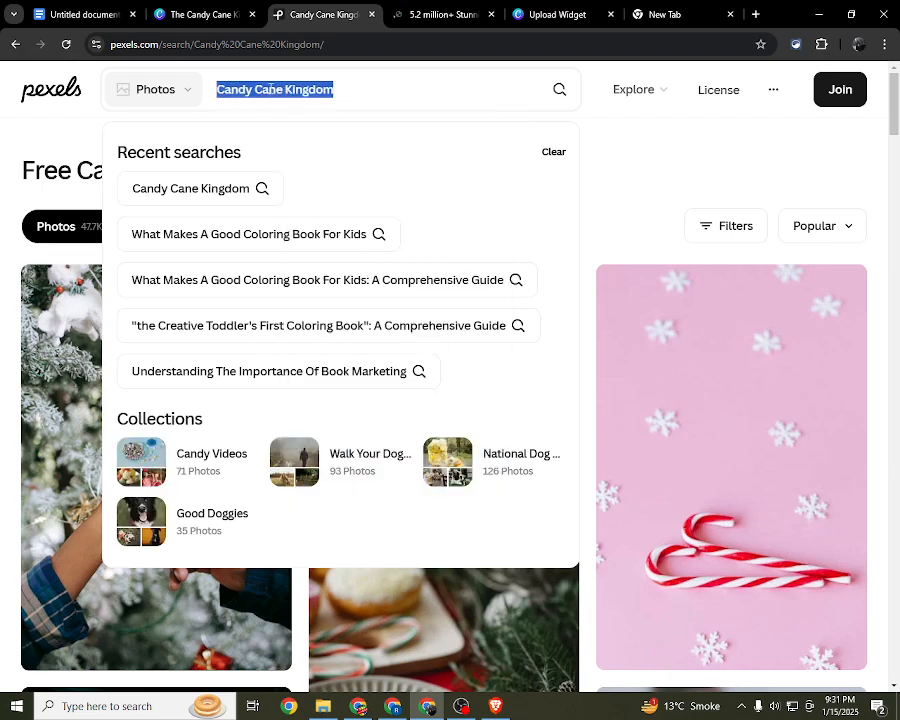
Step: Search Pixabay for "Candy Cane Kingdom" from its home page
left_click(412, 12)
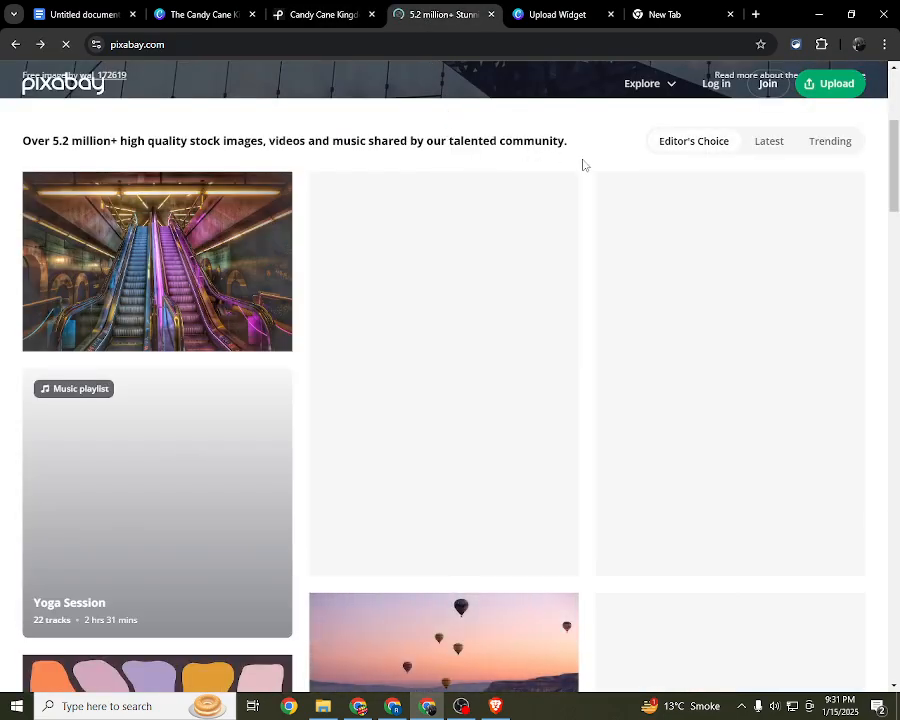
scroll(560, 190, "up", 4)
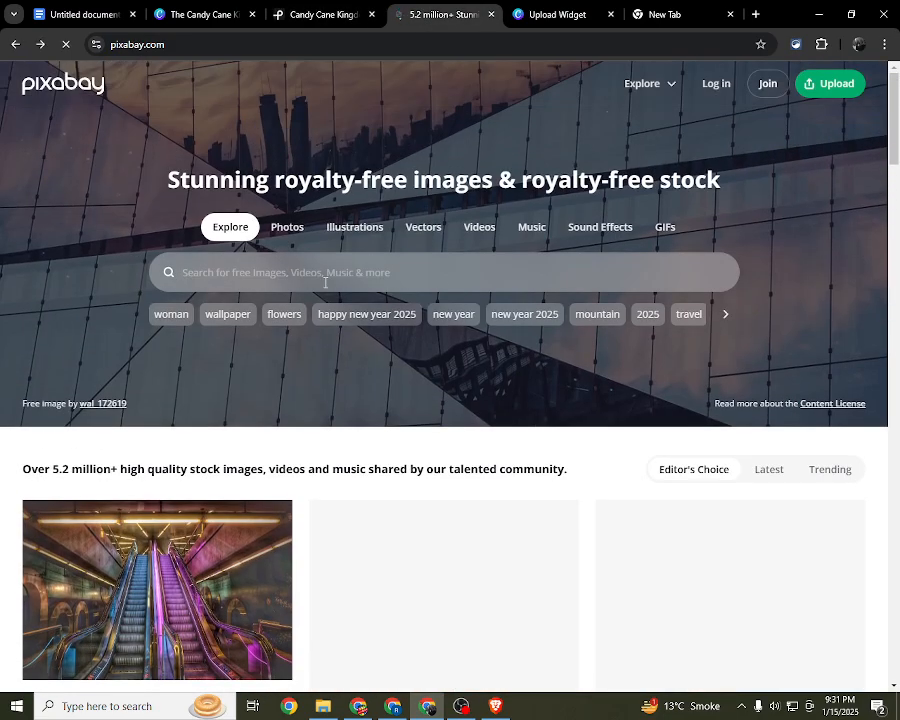
left_click(324, 283)
key("ctrl+v")
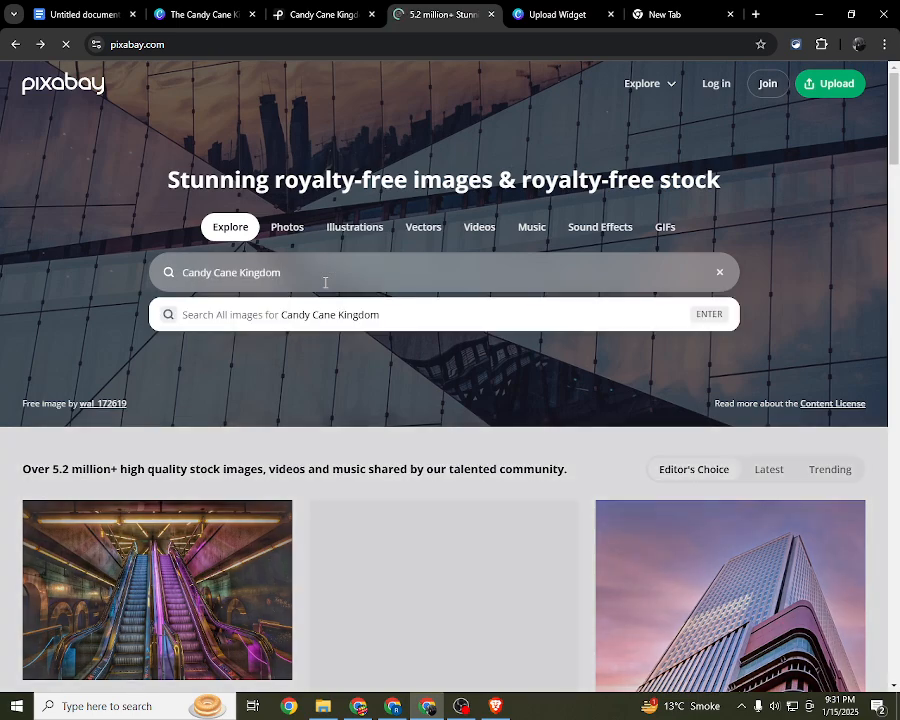
key("Return")
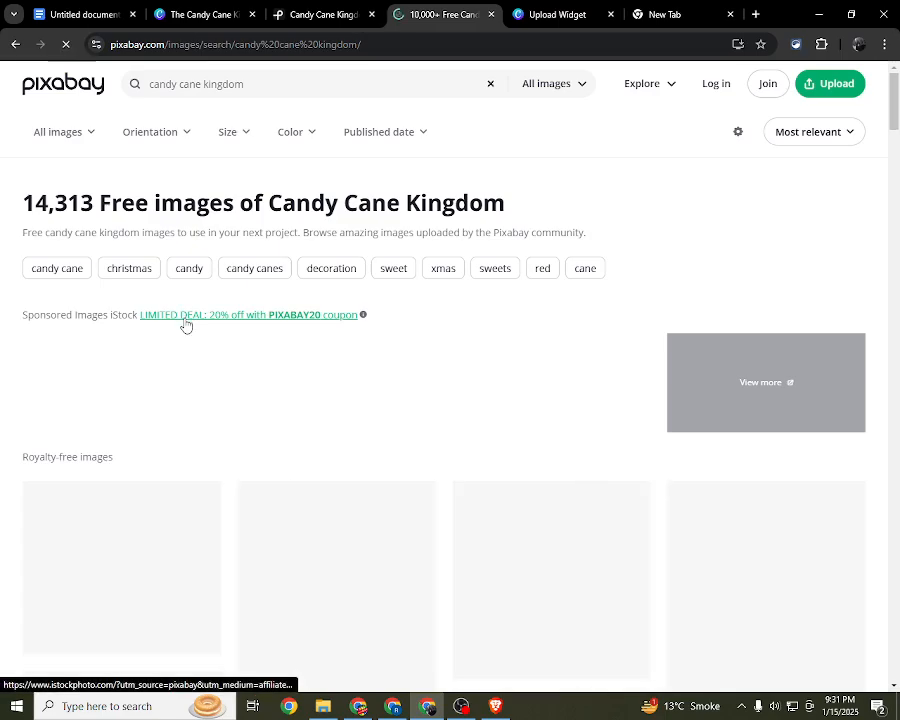
Step: Browse the Pixabay candy cane results and open the crossed candy canes vector with the green bow
scroll(193, 322, "down", 1)
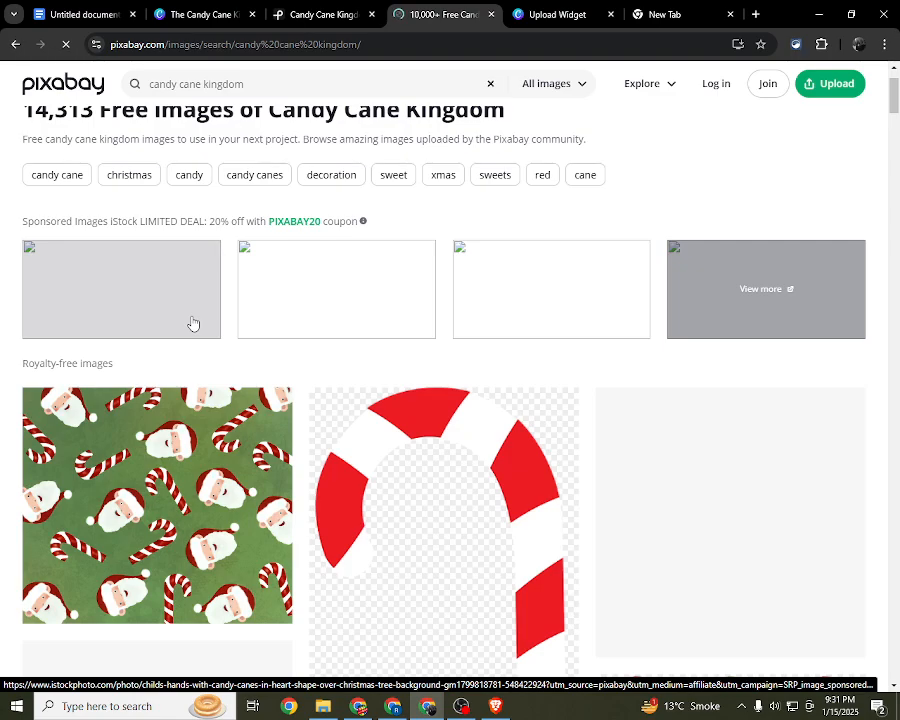
scroll(195, 322, "down", 5)
scroll(205, 321, "down", 3)
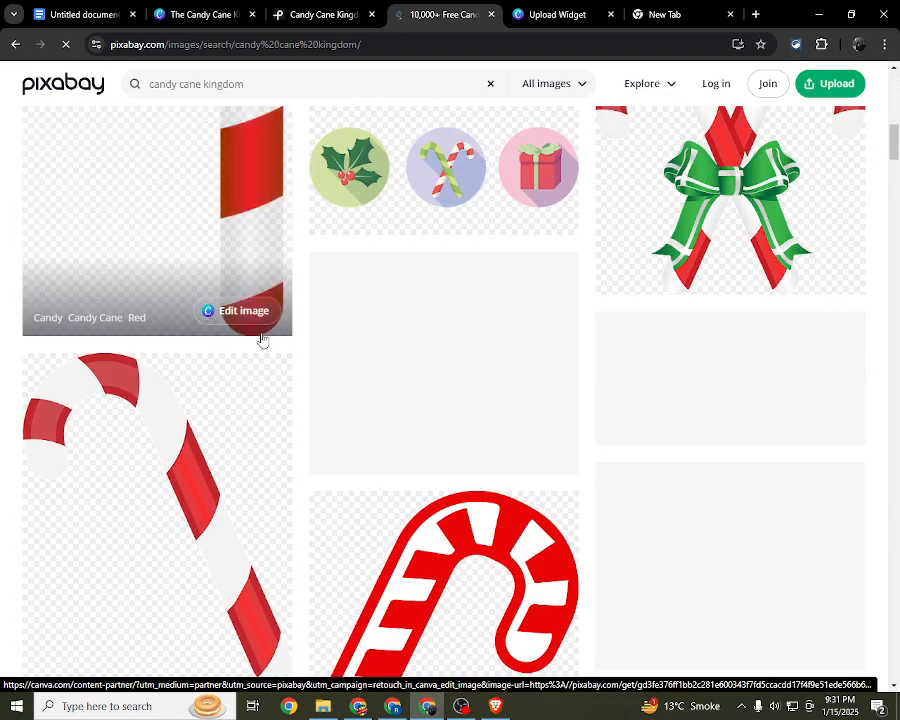
scroll(398, 496, "up", 1)
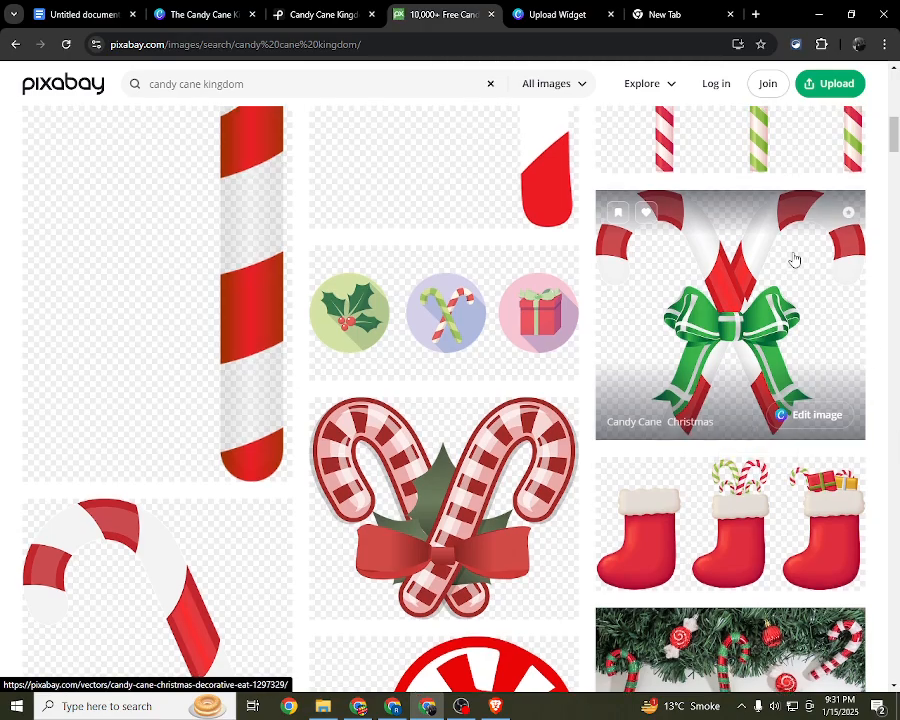
left_click(735, 330)
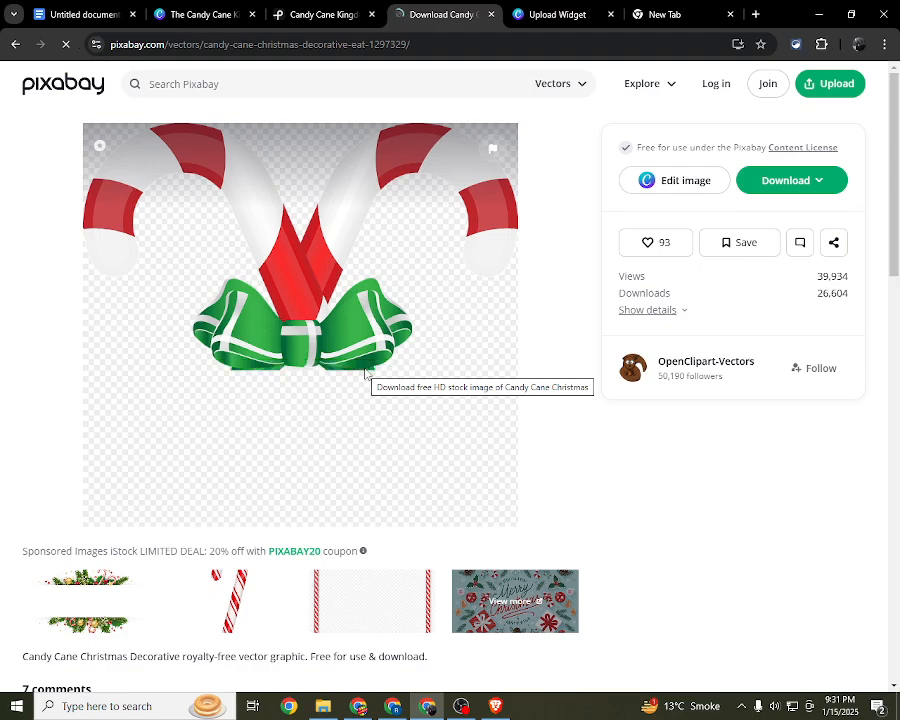
Step: Look over the crossed candy canes vector page and briefly check the Pexels results
scroll(364, 374, "down", 3)
scroll(364, 374, "up", 3)
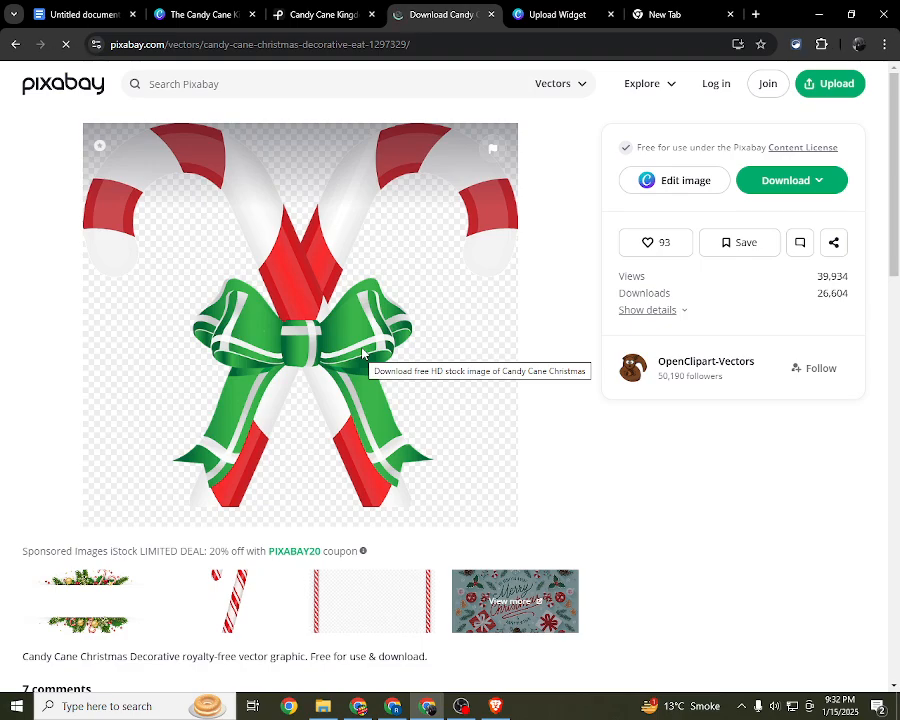
left_click(352, 13)
left_click(606, 154)
left_click(440, 14)
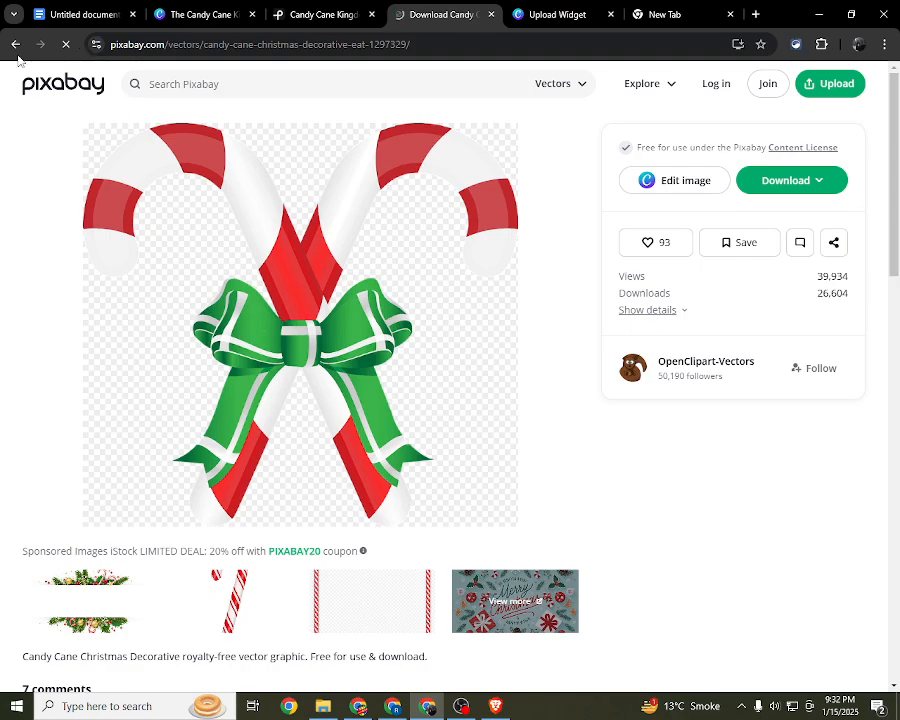
Step: Go back to the Candy Cane Kingdom results on Pixabay and look through the first royalty-free images
scroll(288, 343, "down", 10)
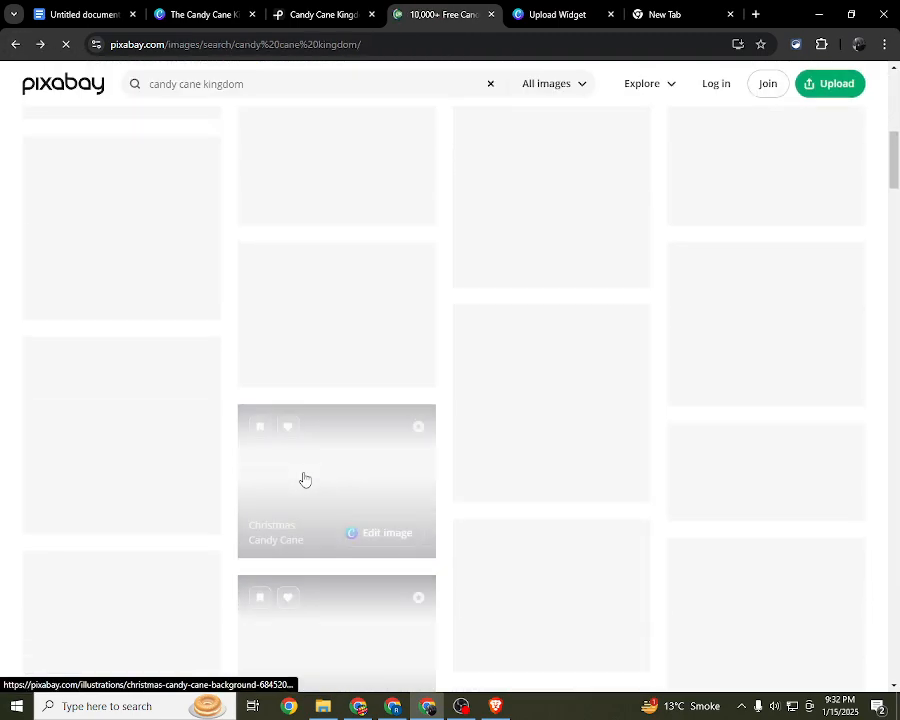
scroll(305, 470, "up", 10)
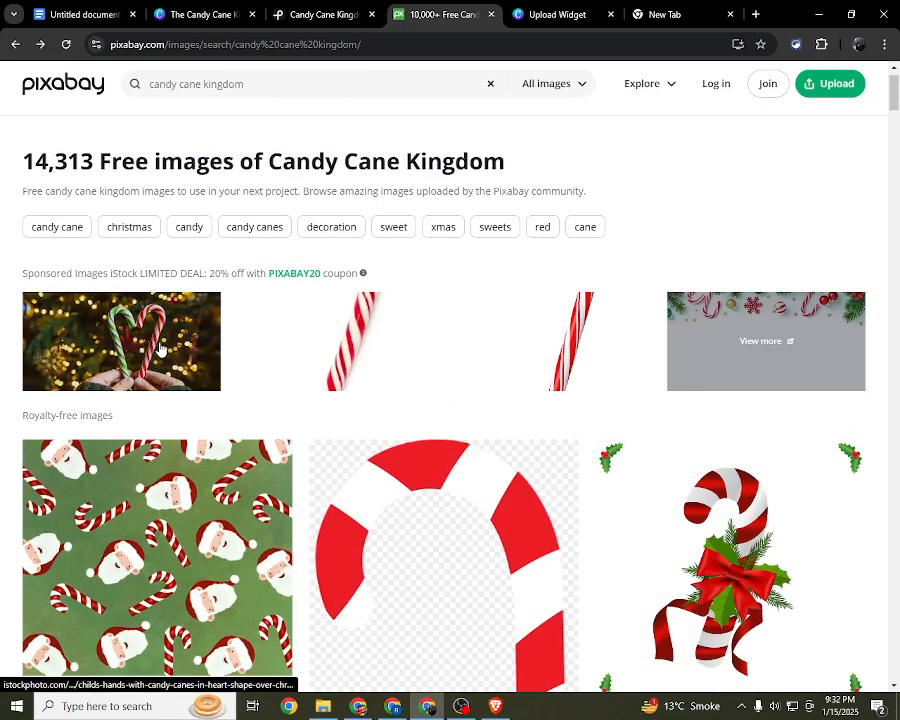
scroll(168, 347, "down", 1)
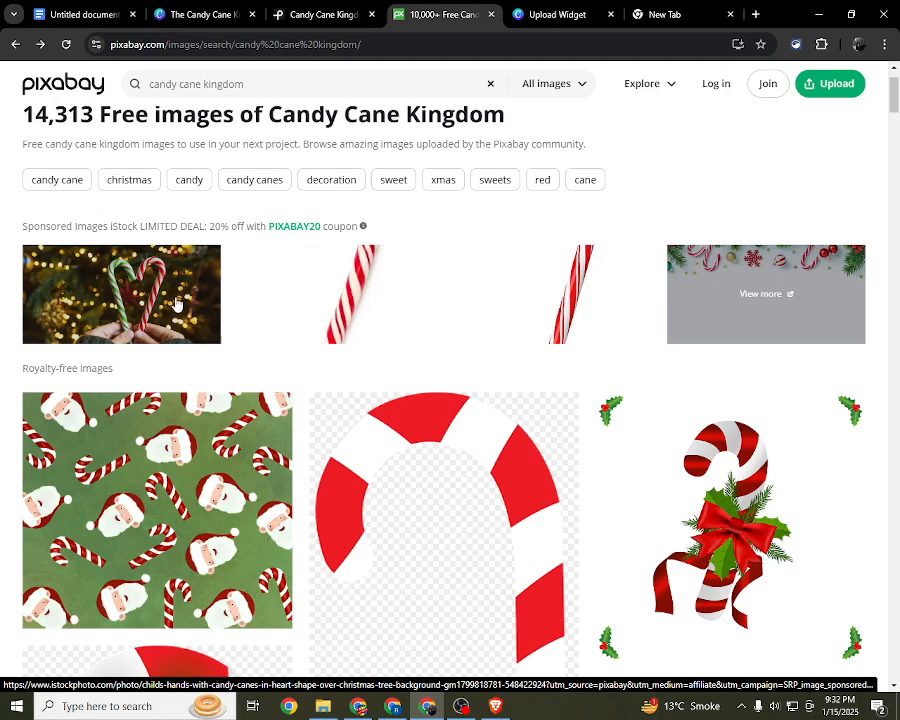
scroll(176, 305, "down", 3)
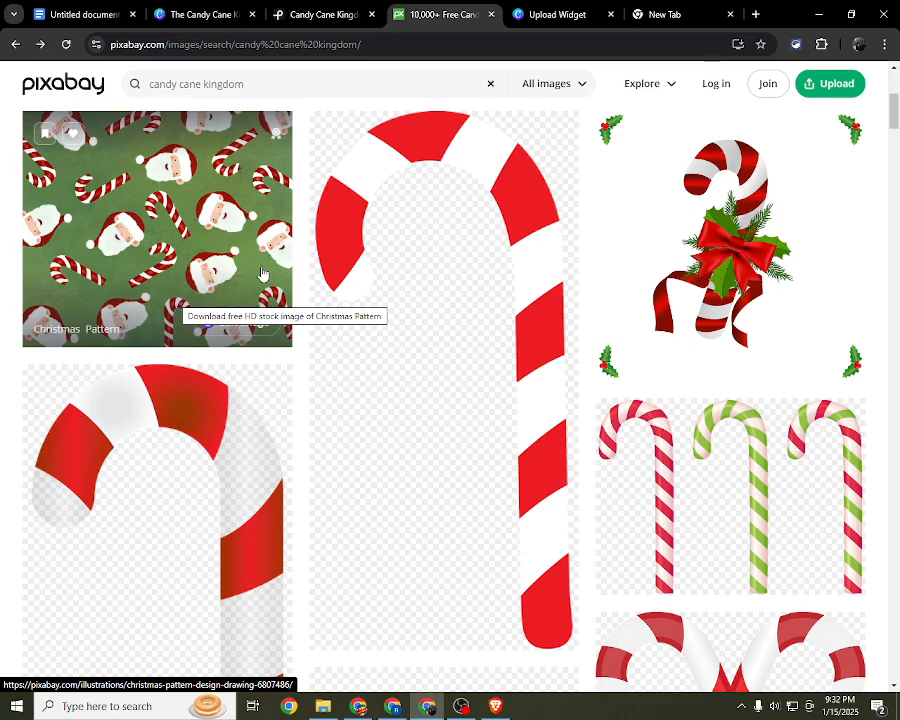
Step: Switch to the ChatGPT story outline and review Parts 1 to 4, highlighting each part's description in turn
key("alt+Tab")
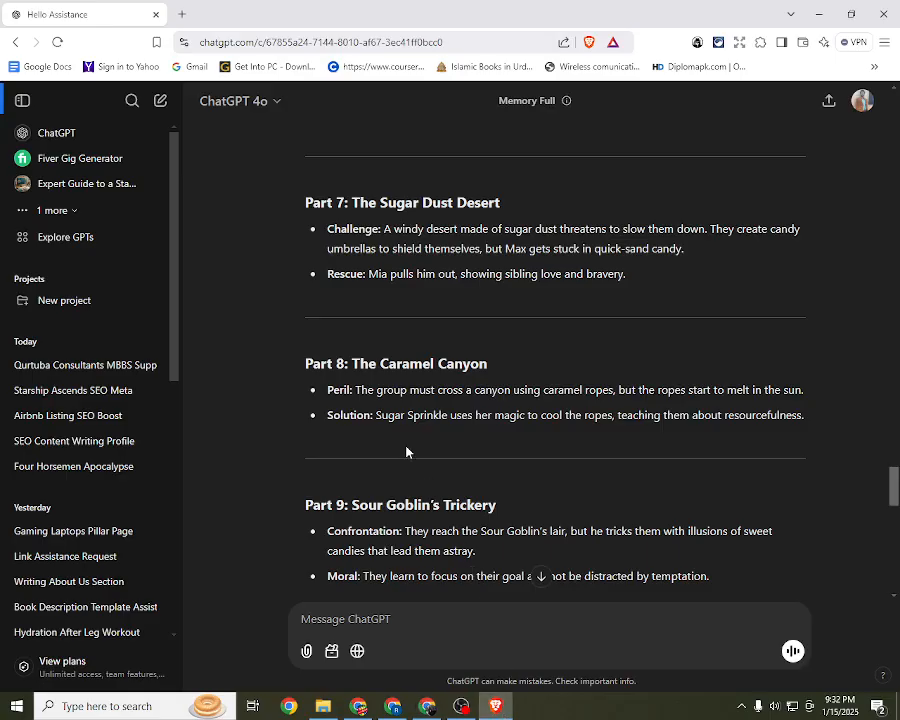
scroll(406, 452, "up", 9)
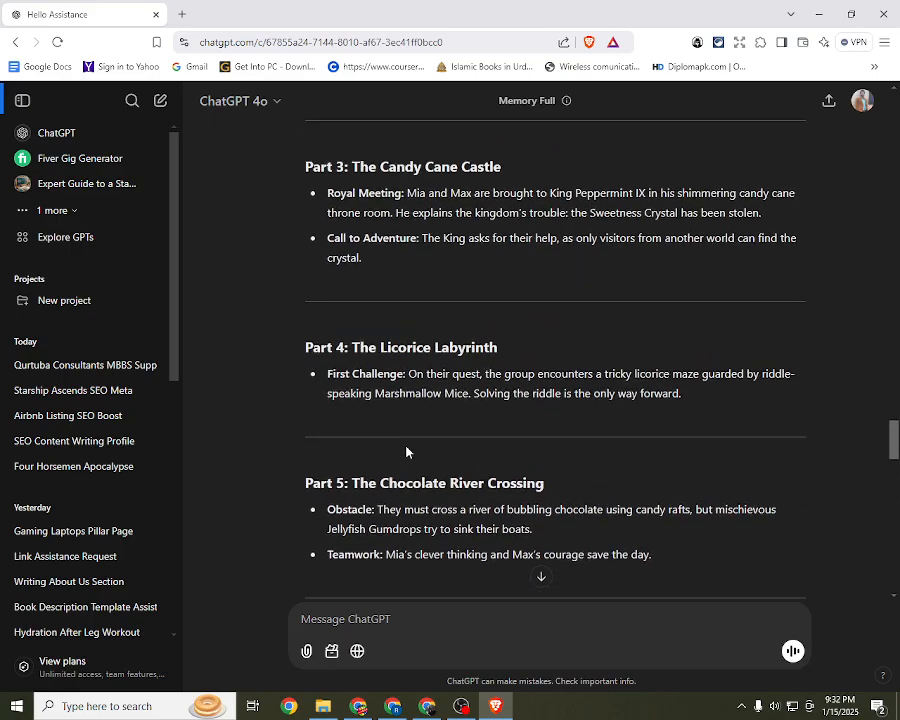
scroll(406, 452, "up", 2)
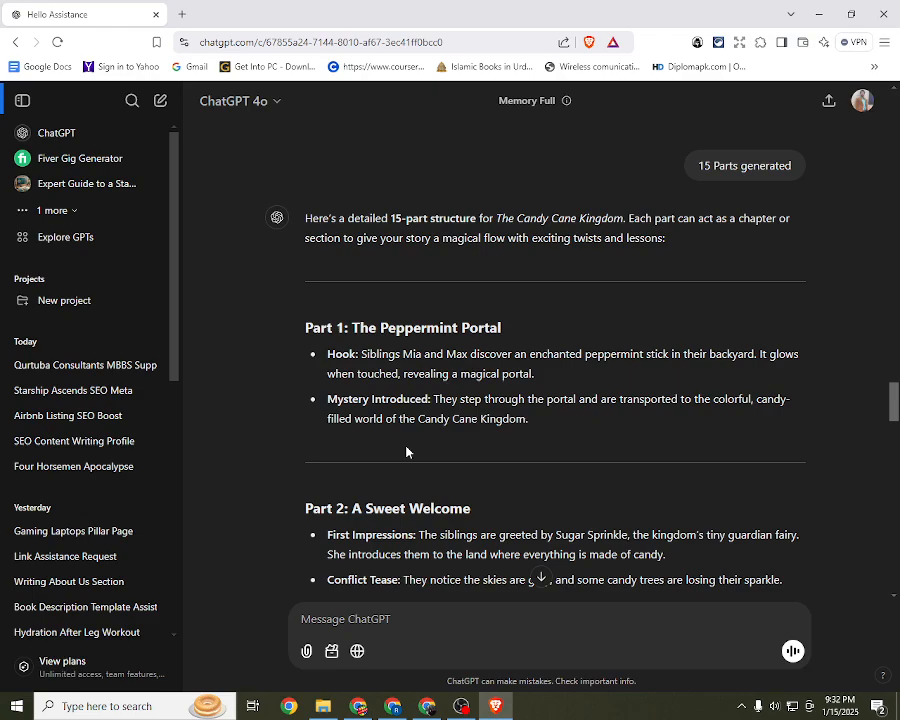
left_click_drag(327, 353, 548, 421)
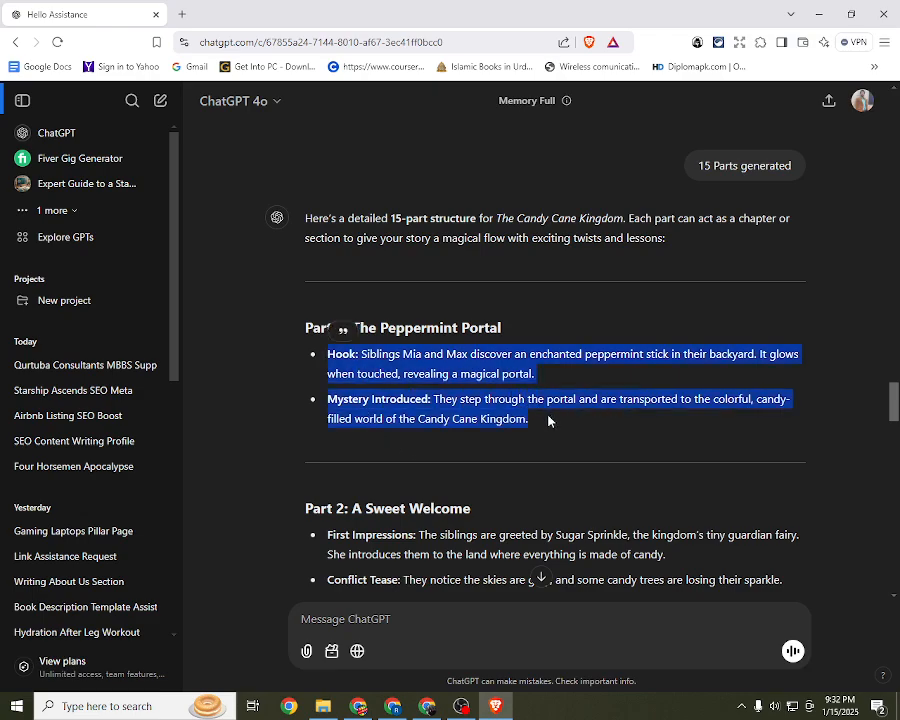
scroll(548, 421, "down", 2)
left_click_drag(326, 352, 791, 413)
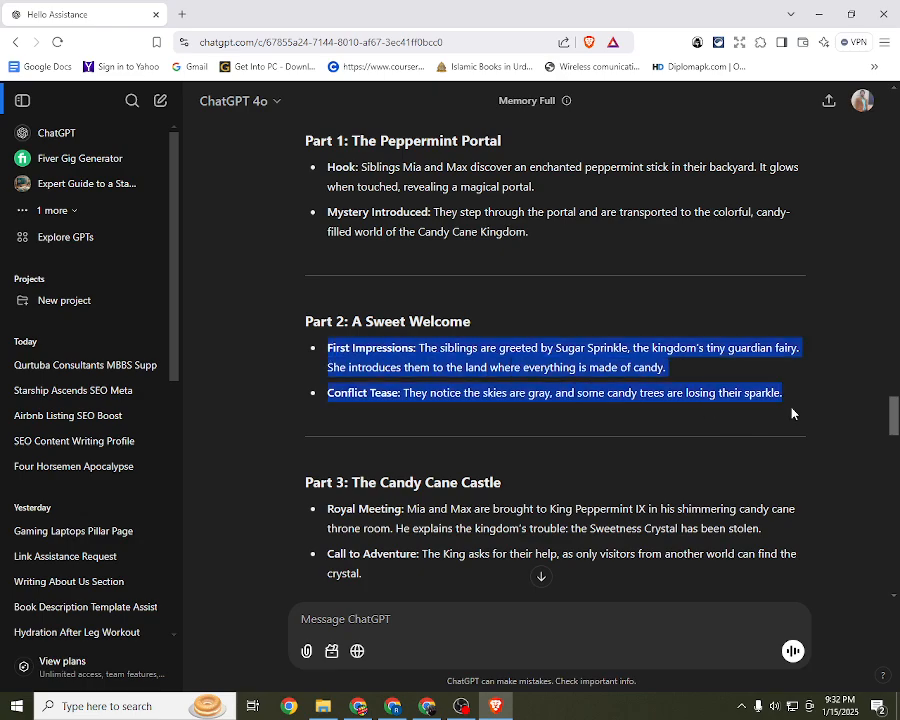
scroll(785, 412, "down", 2)
left_click_drag(305, 294, 434, 398)
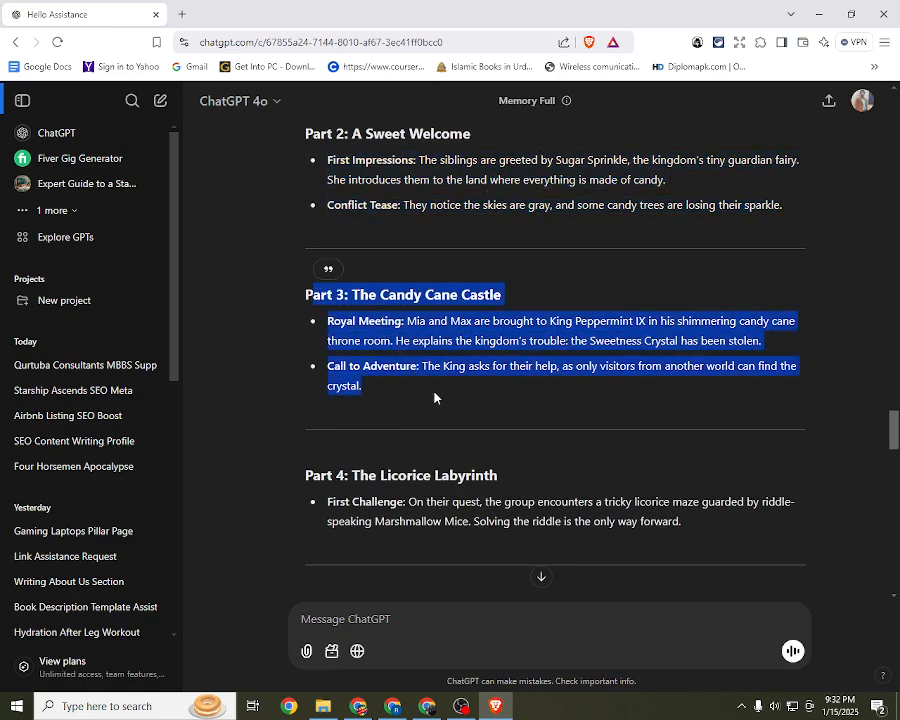
scroll(420, 398, "down", 2)
left_click_drag(309, 315, 541, 363)
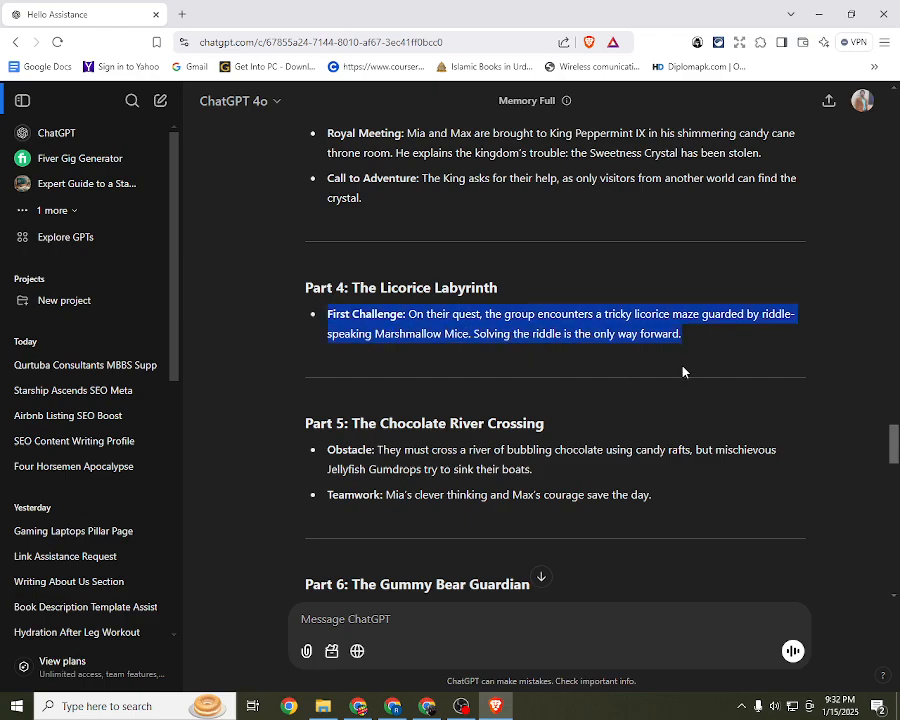
Step: Skim the outline down to Part 9: Sour Goblin's Trickery and return to Part 1
scroll(502, 420, "up", 4)
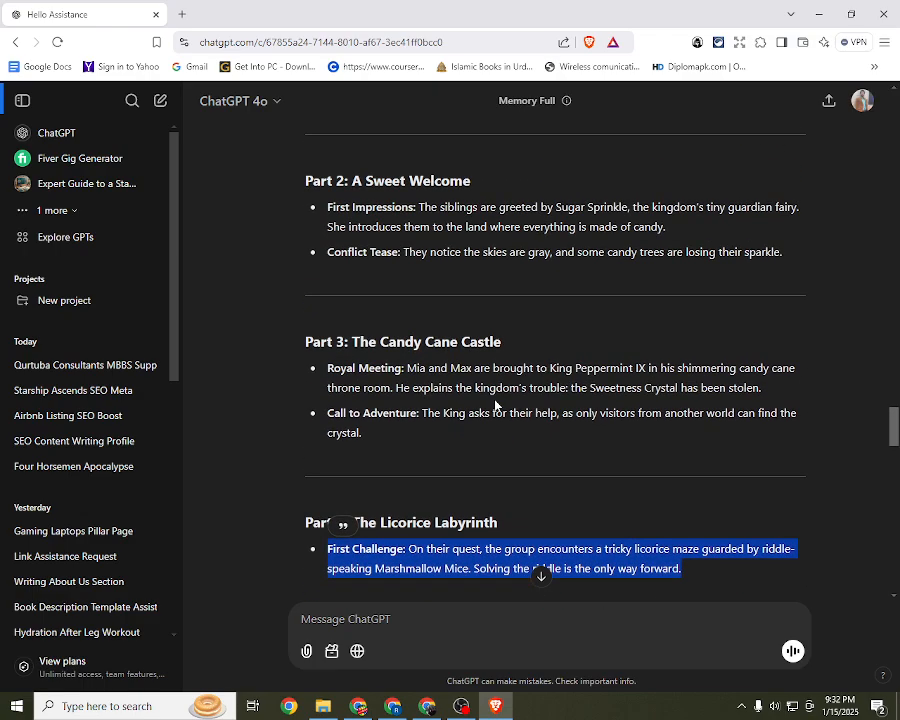
left_click_drag(552, 283, 534, 298)
scroll(414, 386, "down", 3)
scroll(414, 386, "down", 6)
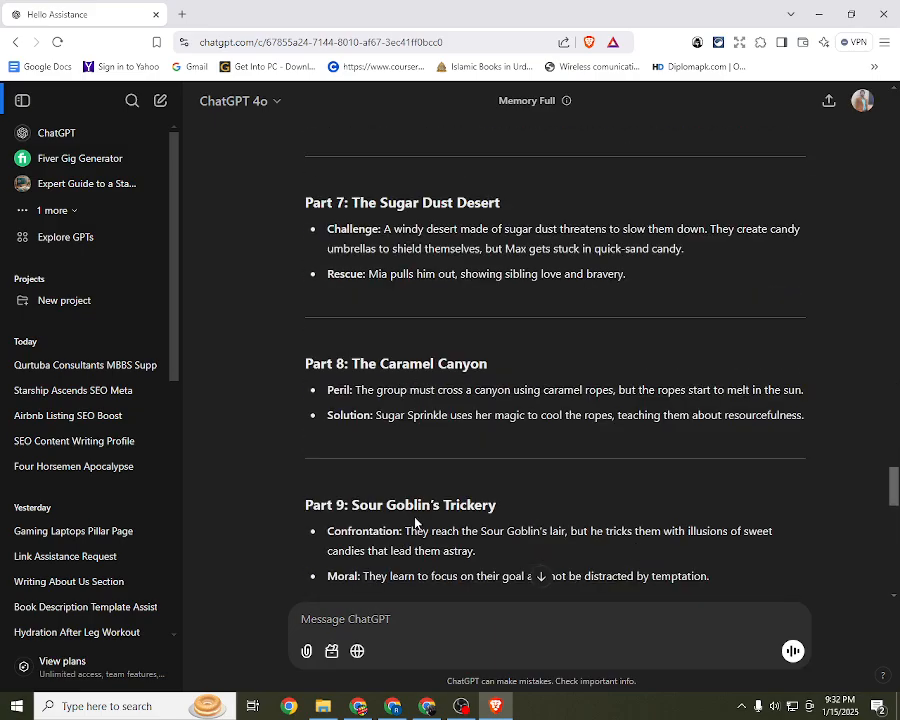
scroll(415, 520, "up", 15)
left_click(436, 379)
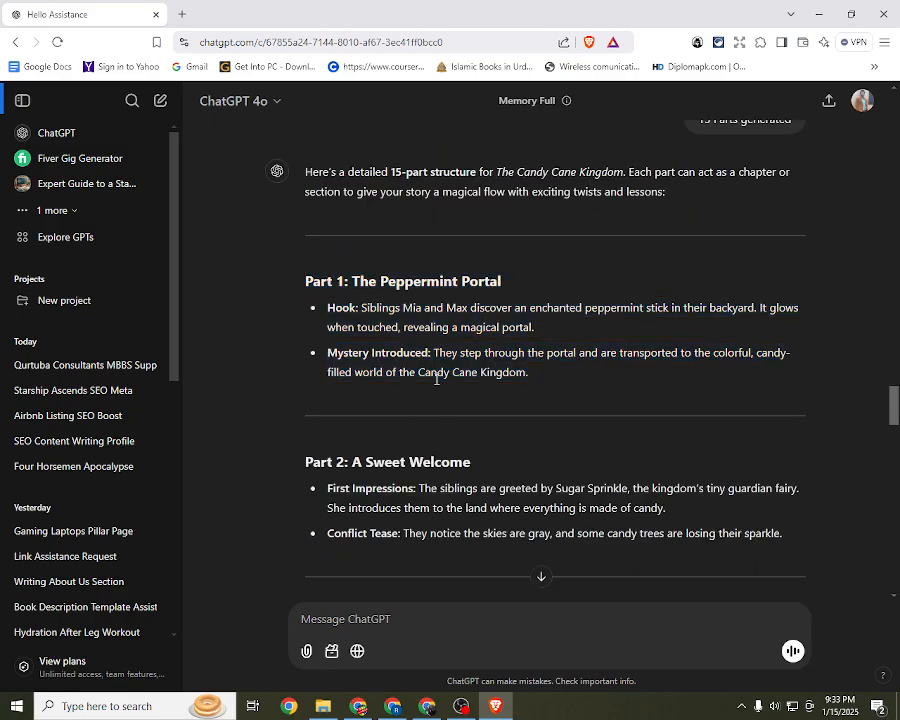
Step: Select the heading "Part 1: The Peppermint Portal" together with its Hook and Mystery Introduced bullet points
left_click_drag(542, 390, 400, 343)
left_click_drag(298, 294, 303, 172)
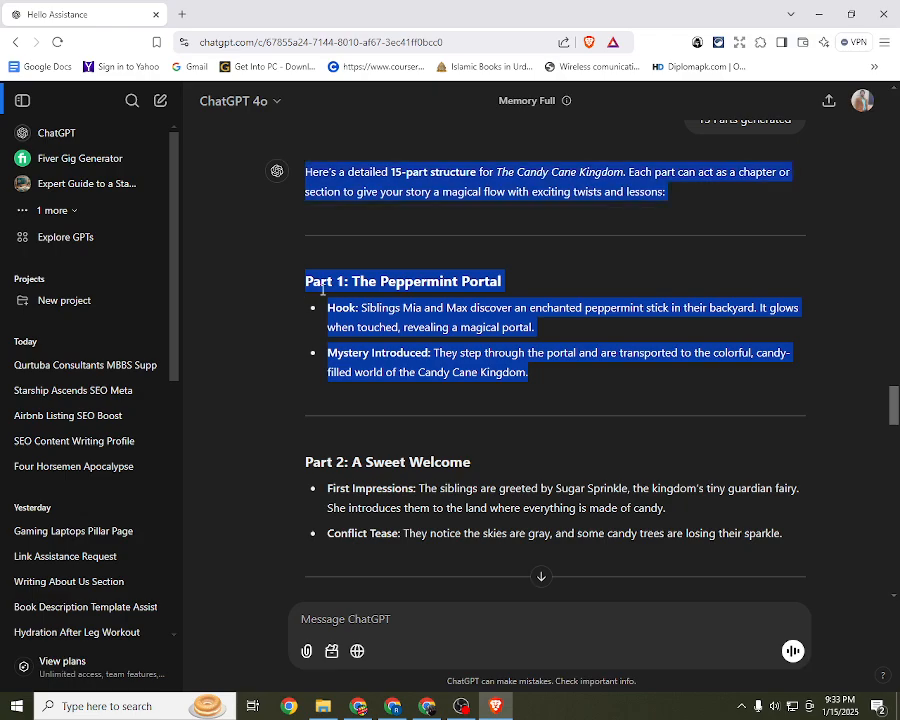
left_click(311, 287)
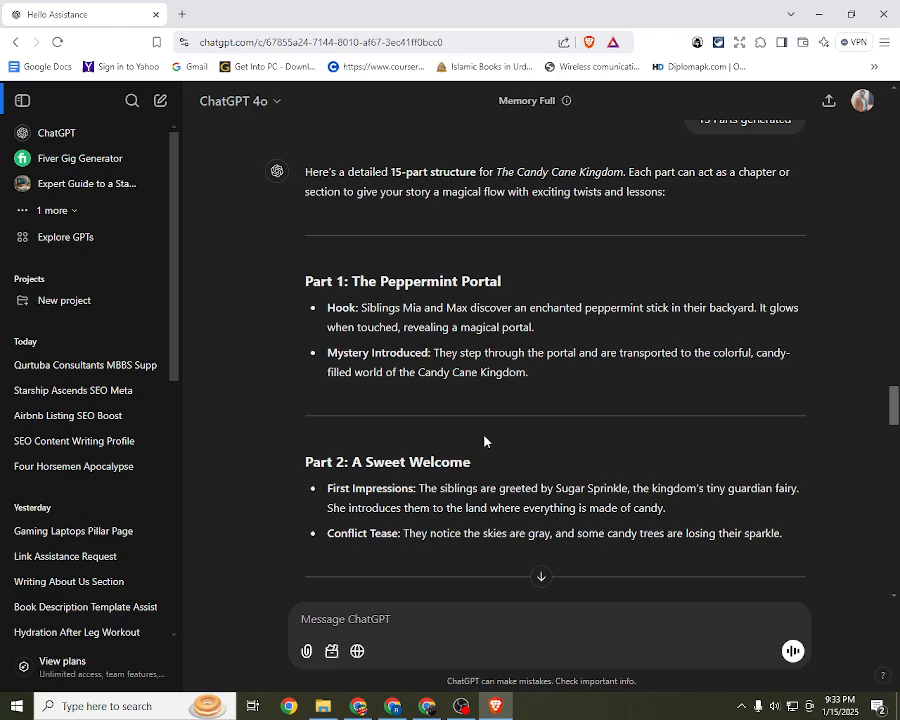
left_click_drag(307, 284, 559, 372)
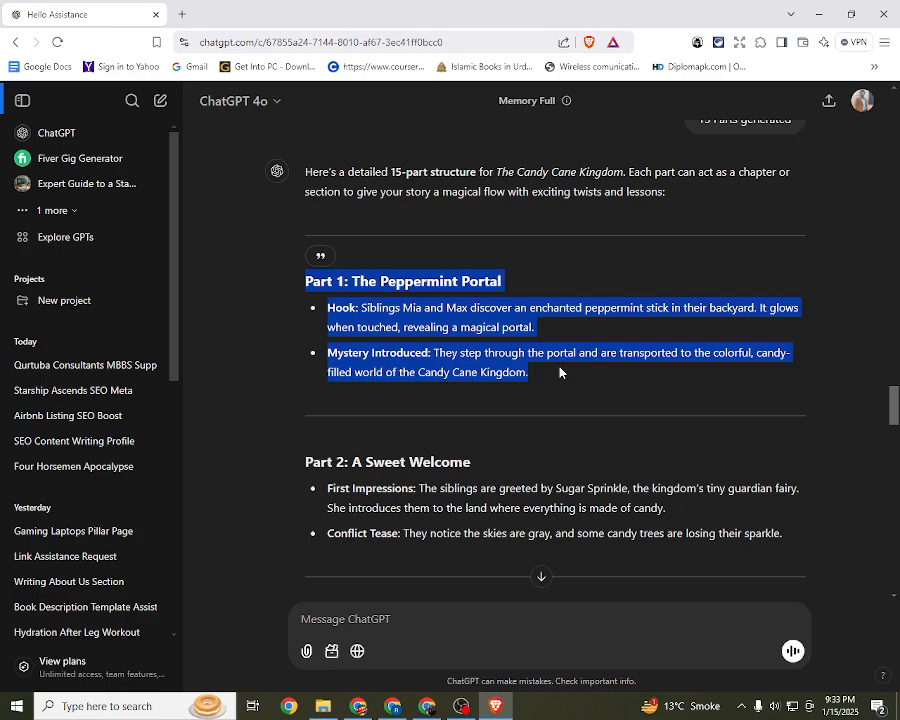
left_click_drag(560, 380, 304, 292)
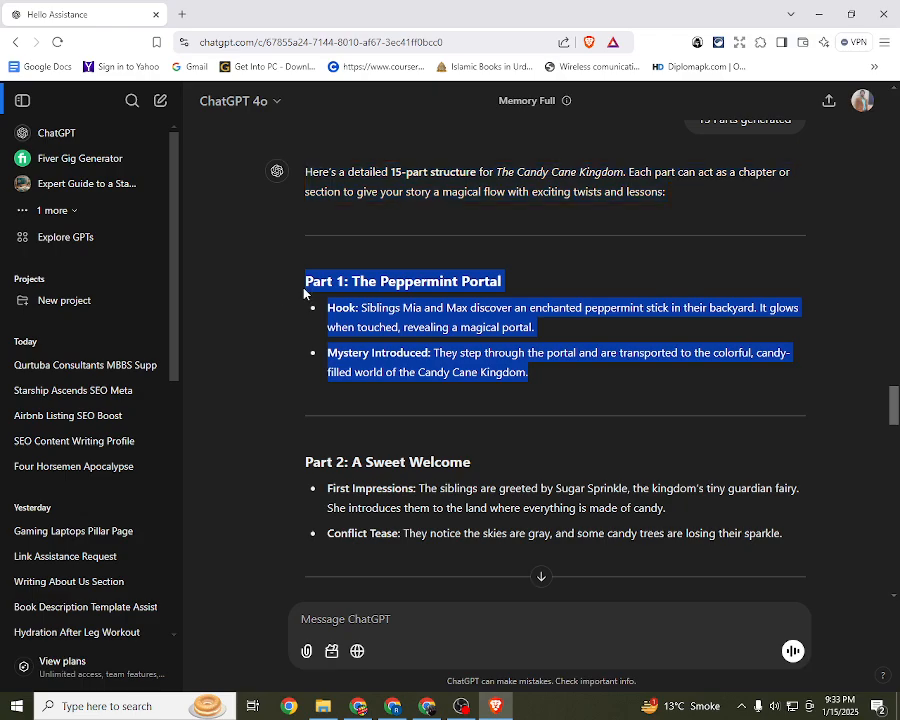
left_click(426, 345)
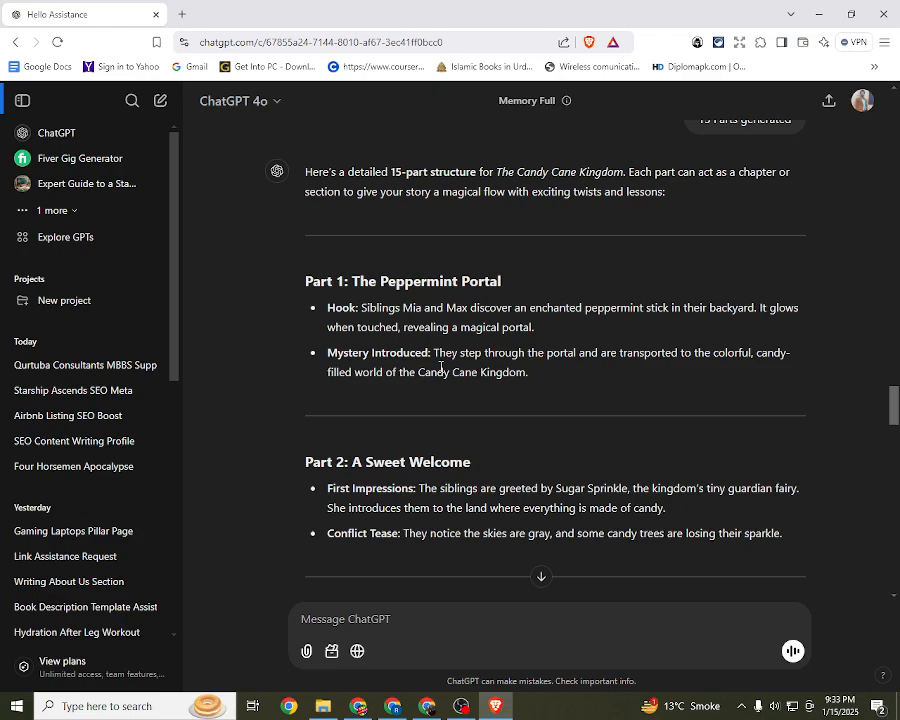
left_click_drag(538, 389, 310, 258)
left_click(527, 354)
left_click_drag(301, 286, 550, 378)
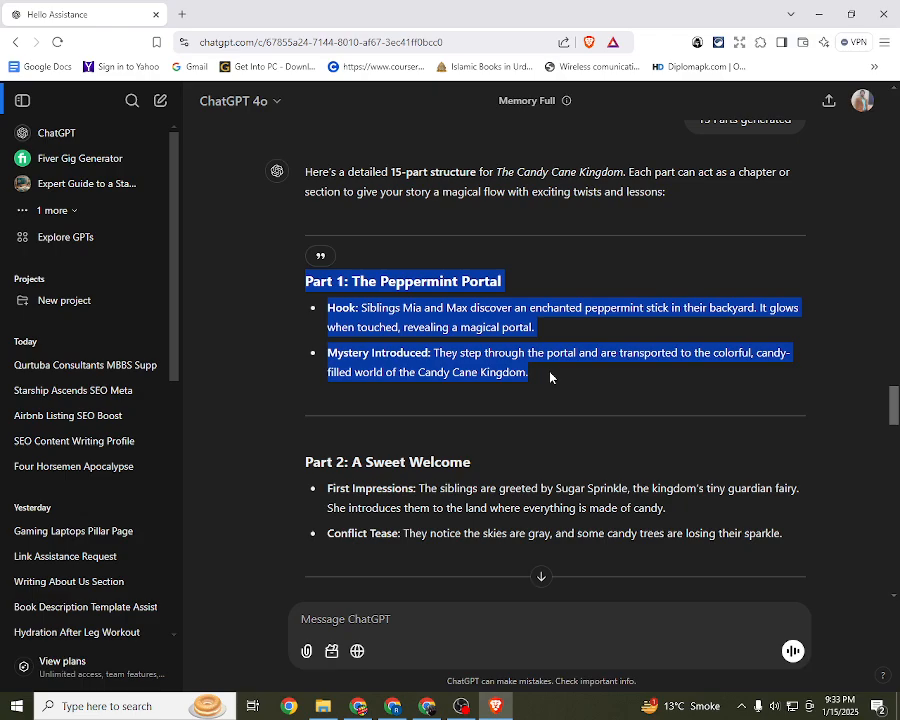
Step: Switch to the Candy Cane Kingdom story book in Canva and look through its illustrated pages 3 and 4
left_click(545, 345)
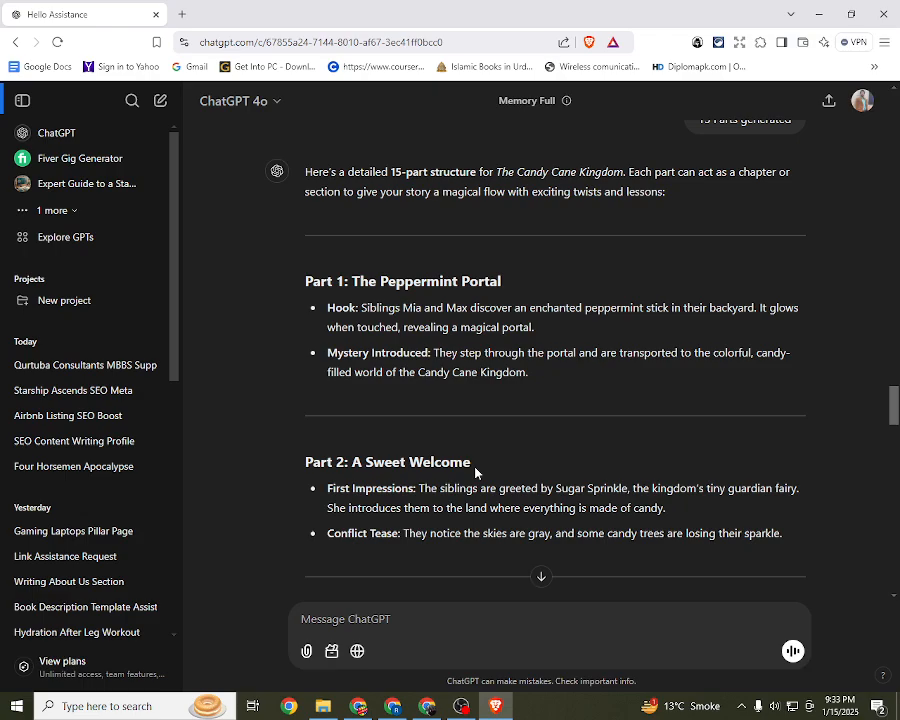
left_click(409, 706)
left_click(185, 22)
scroll(307, 293, "down", 9)
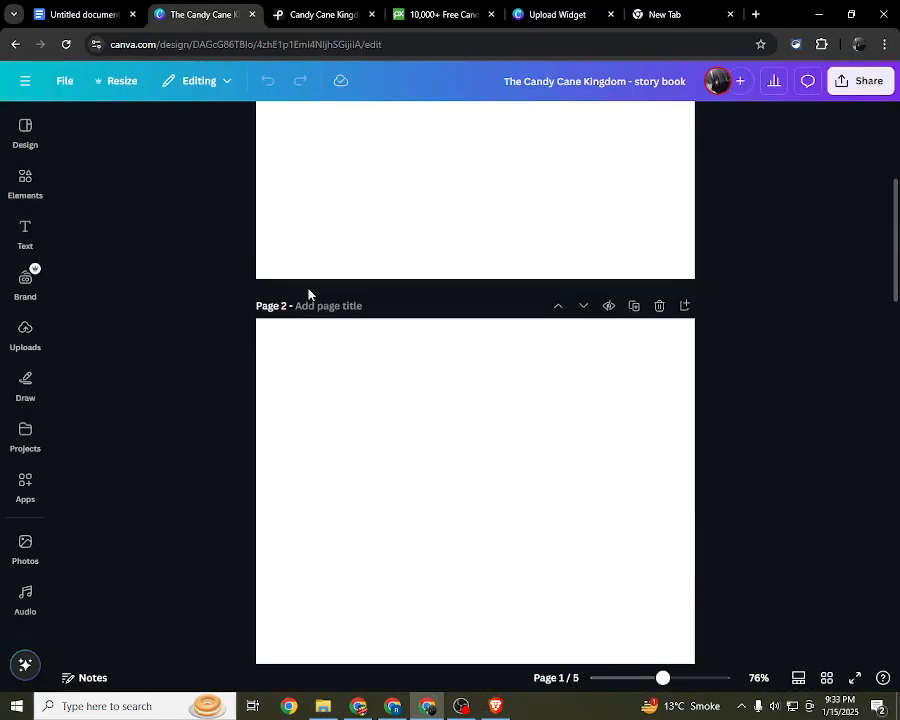
scroll(335, 280, "down", 3)
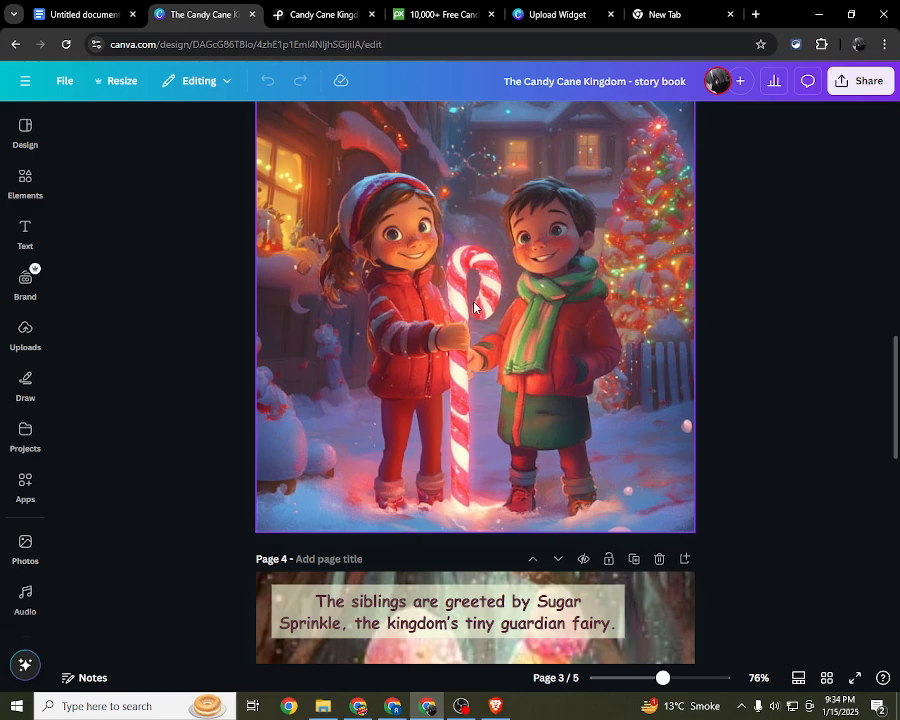
left_click(333, 212)
scroll(300, 200, "up", 1)
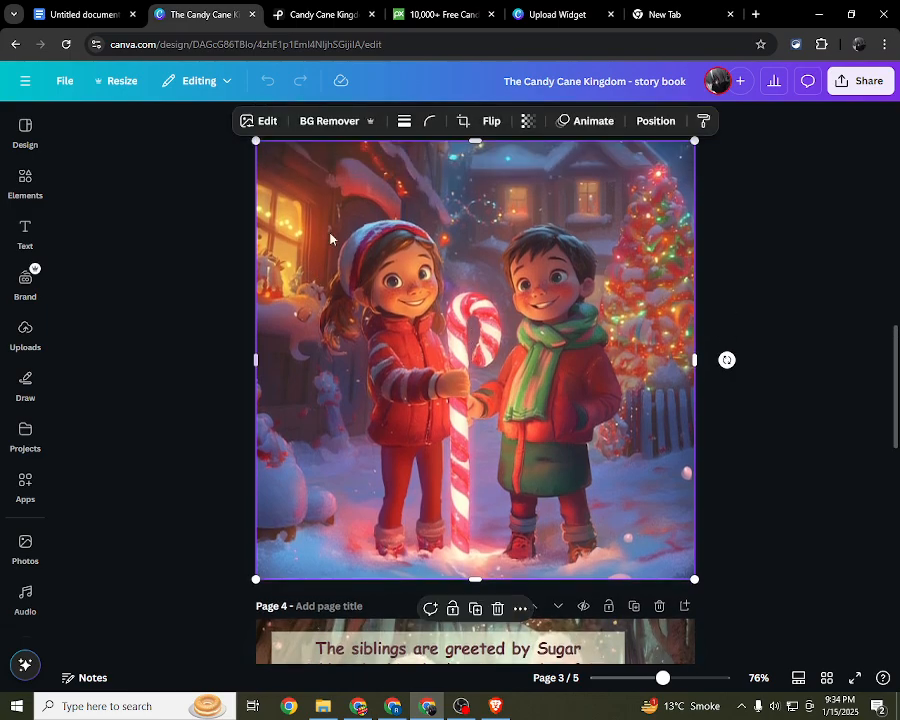
scroll(400, 280, "down", 5)
scroll(419, 204, "up", 1)
scroll(573, 514, "down", 1)
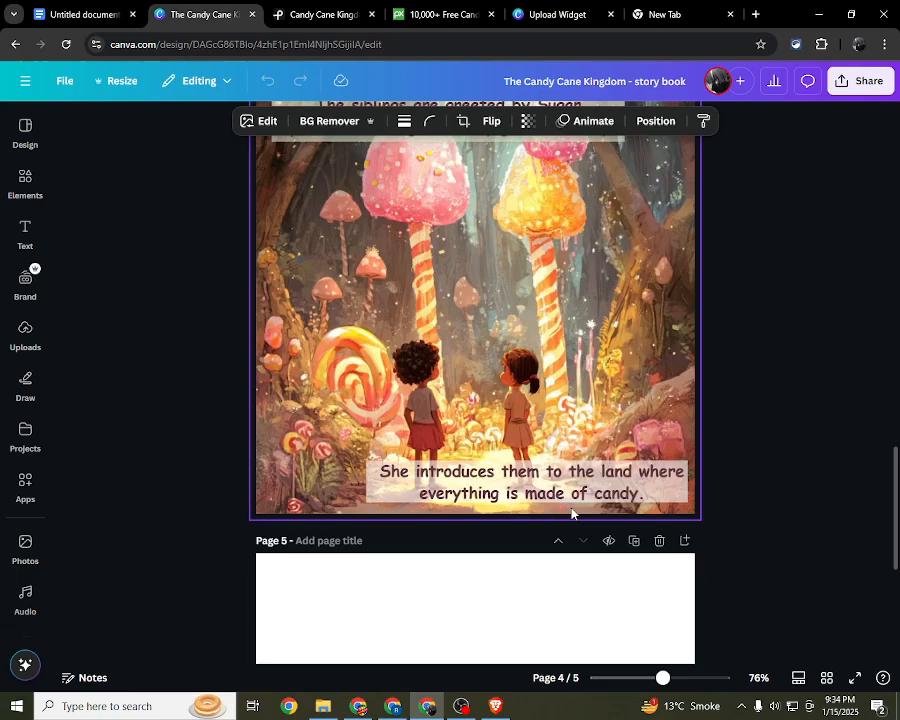
scroll(567, 503, "up", 1)
Step: Try a copy of page 4's candy forest illustration on blank page 5 and delete the copy
left_click(469, 375)
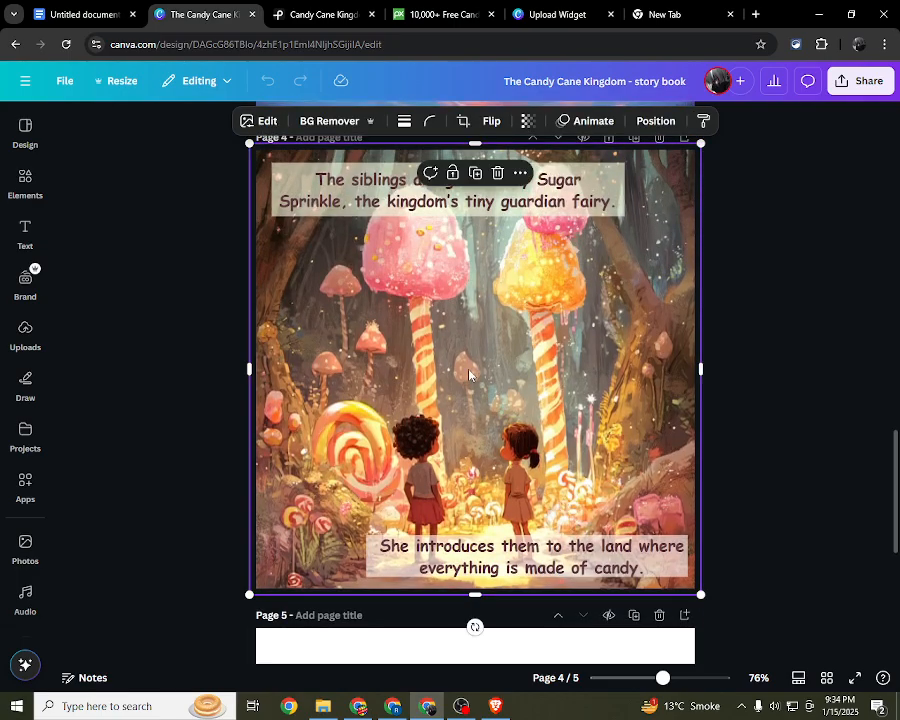
scroll(469, 375, "down", 6)
left_click(464, 386)
key("ctrl+v")
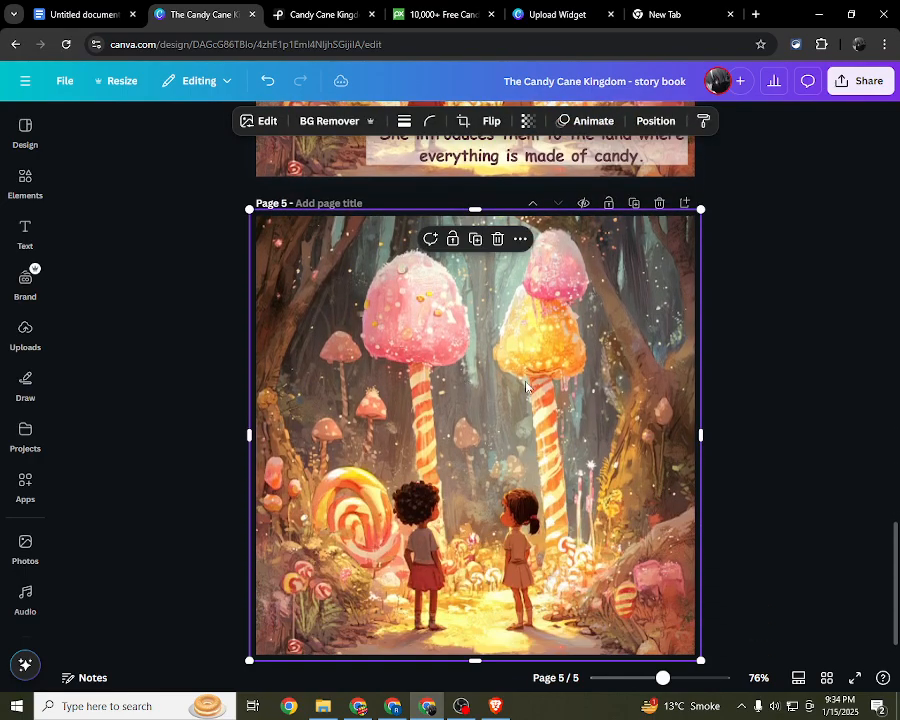
scroll(527, 387, "up", 5)
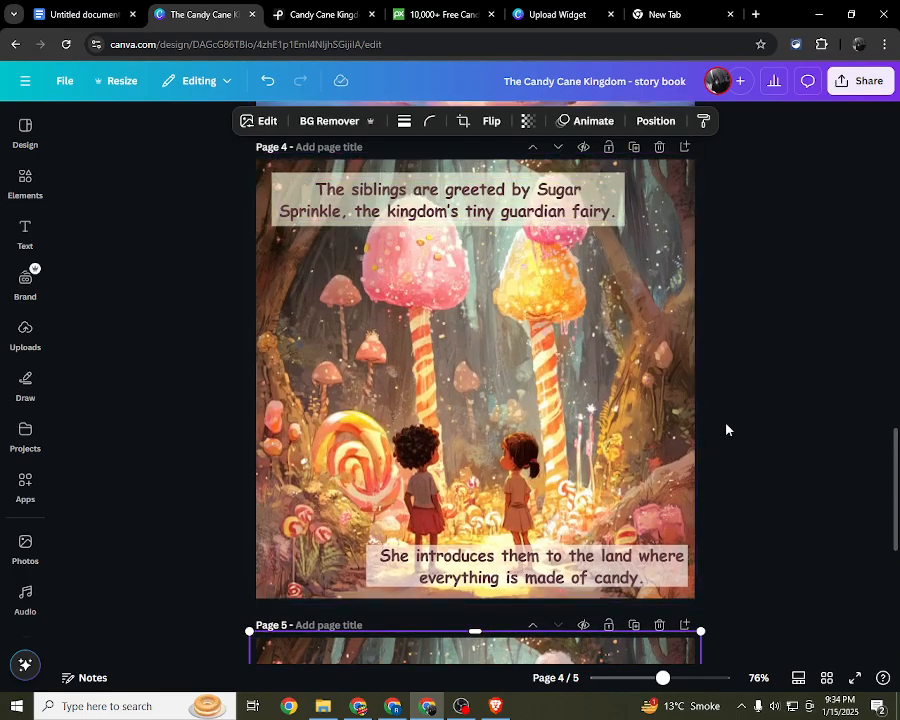
left_click(289, 304)
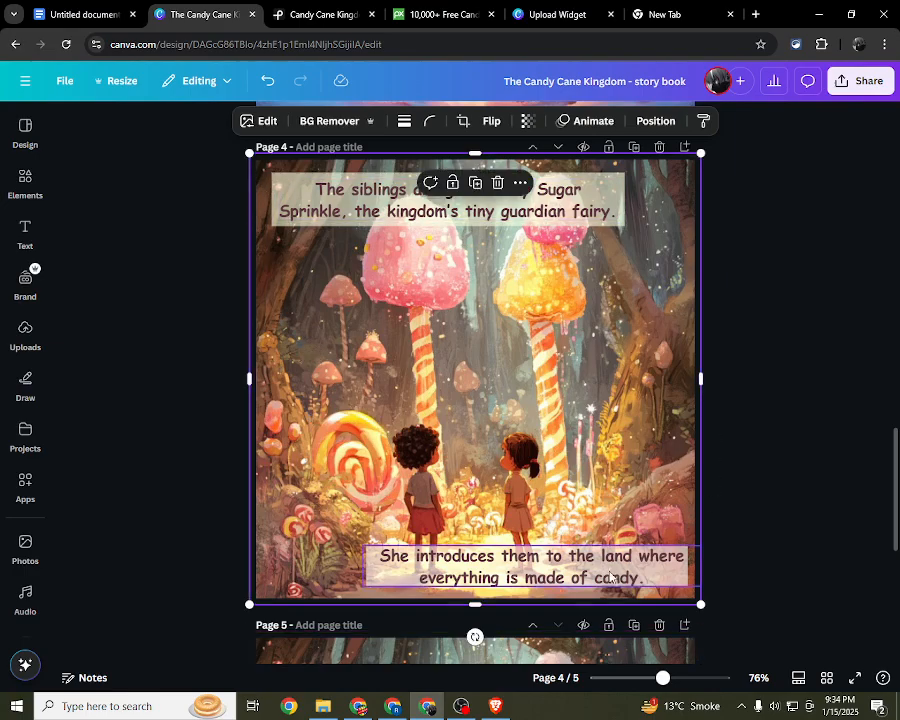
scroll(806, 387, "down", 4)
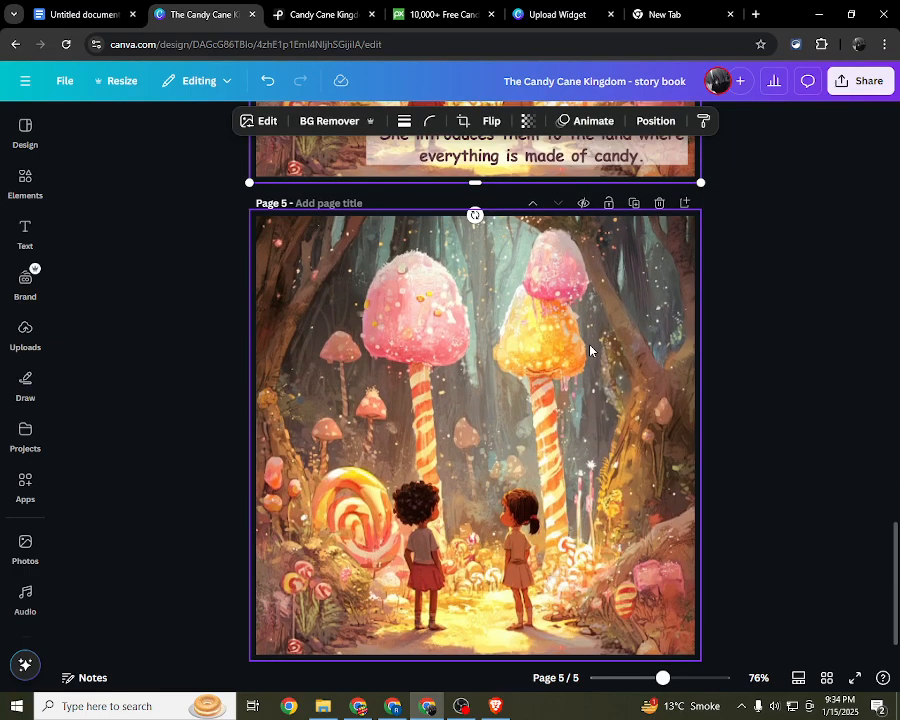
left_click(589, 351)
key("Delete")
left_click(24, 183)
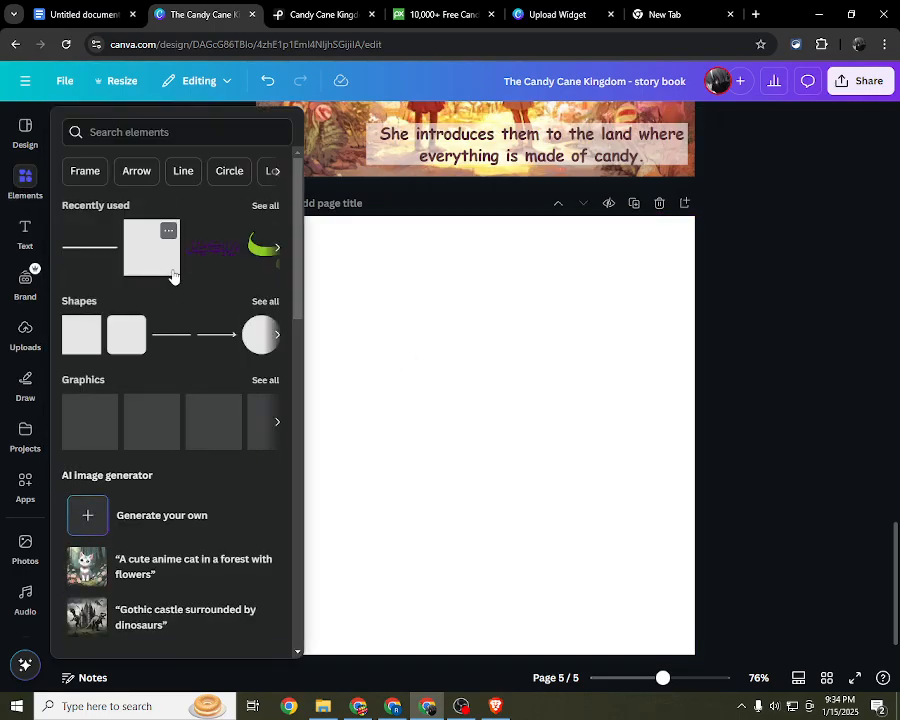
left_click(463, 408)
scroll(463, 408, "up", 2)
left_click(462, 248)
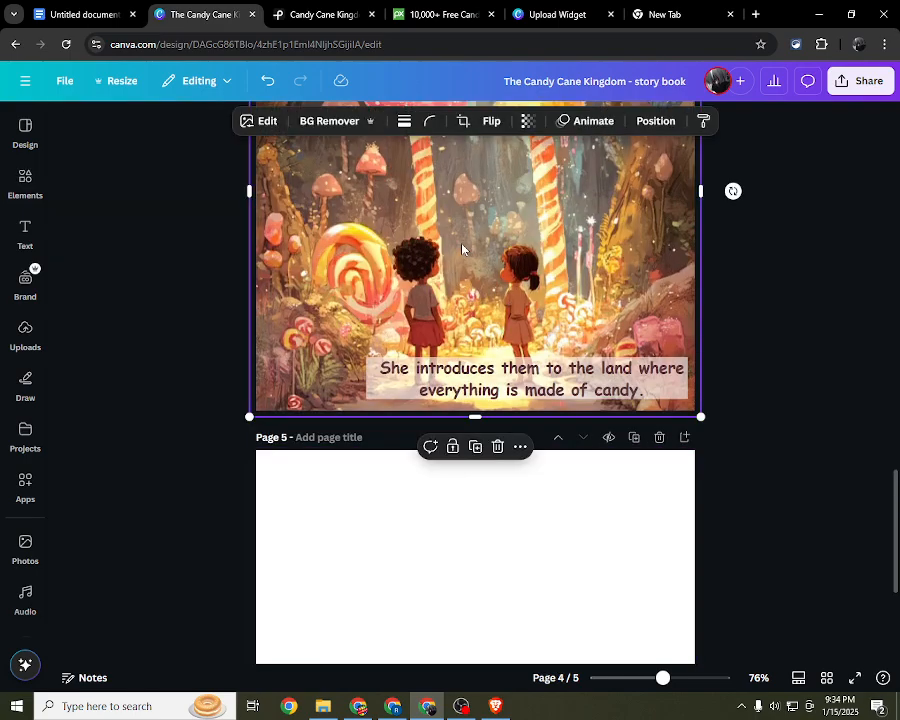
scroll(460, 250, "down", 3)
scroll(492, 290, "up", 1)
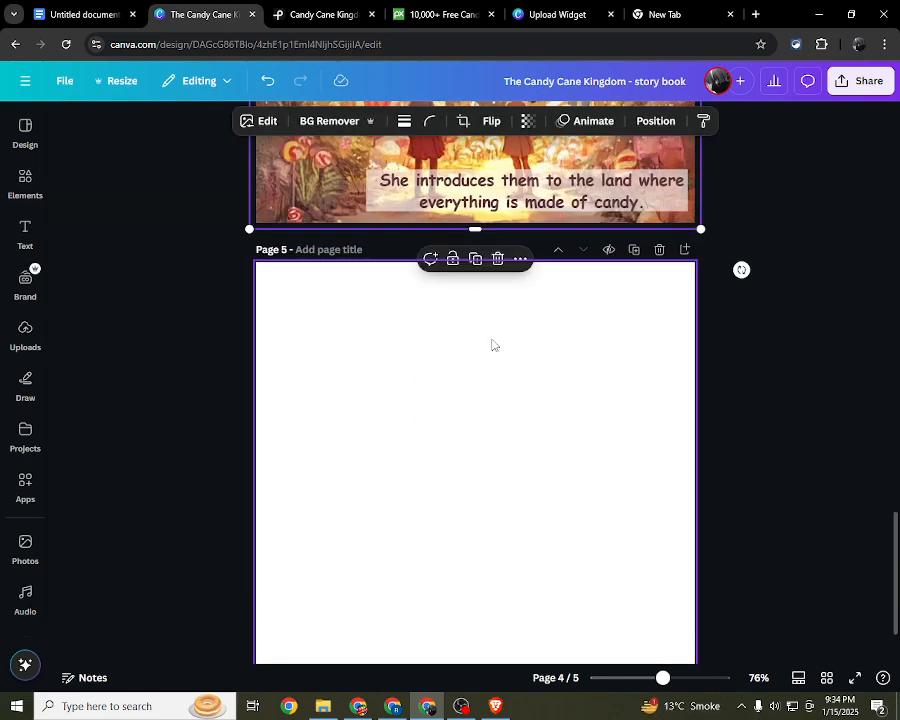
Step: Search the elements for "Frame", list all frames and browse them down to the book-shaped ones
left_click(25, 188)
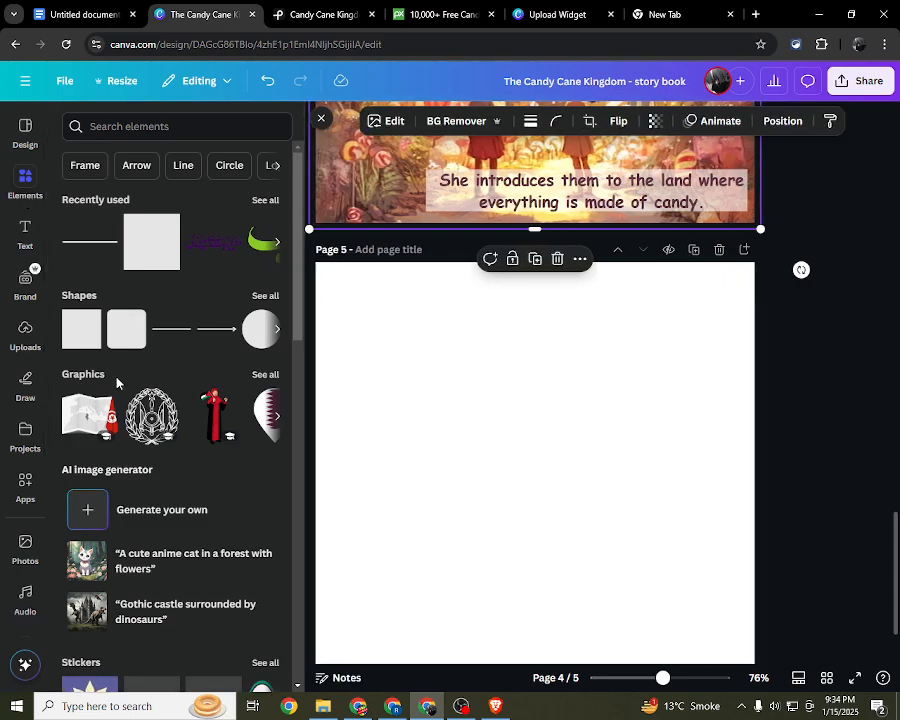
left_click(183, 128)
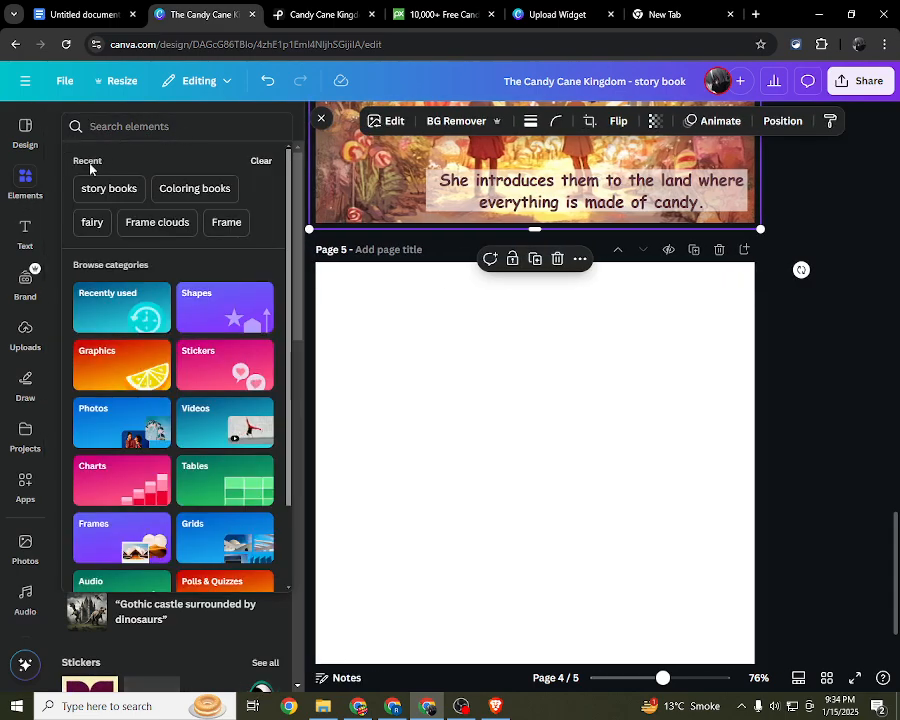
left_click(224, 222)
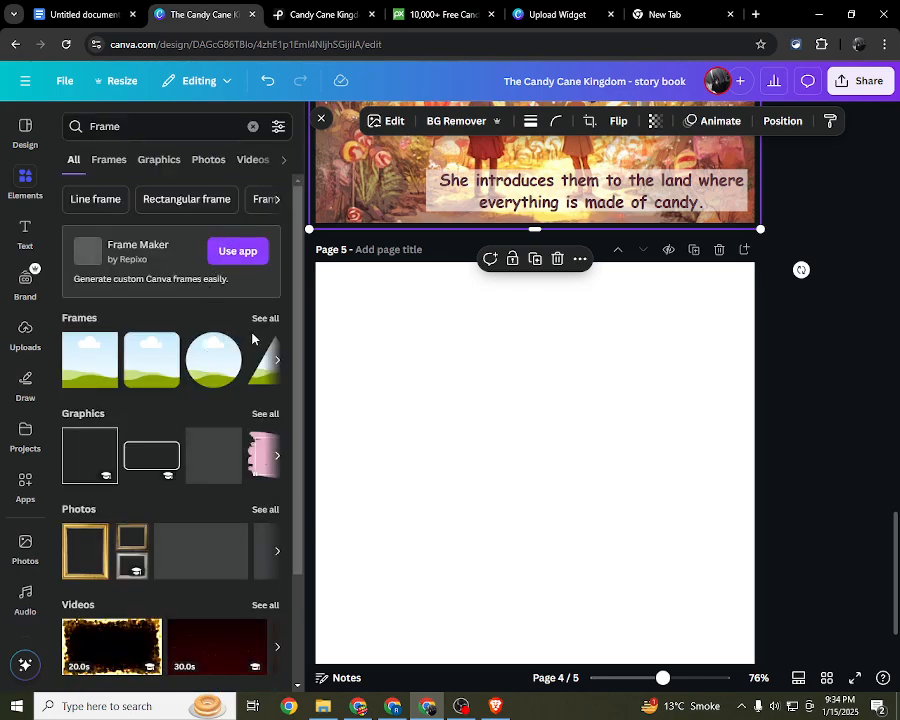
left_click(267, 325)
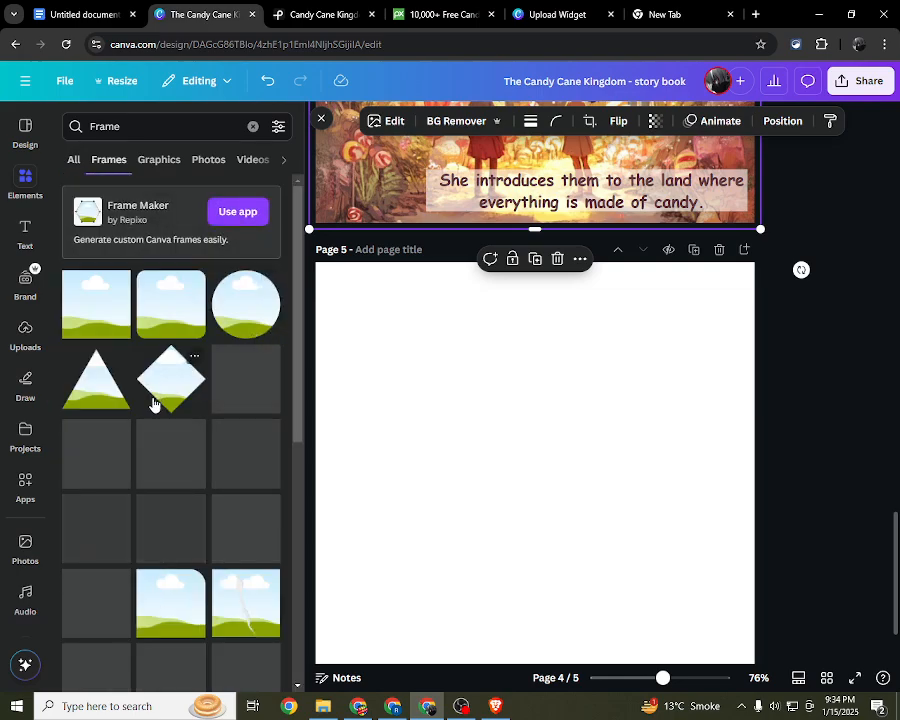
scroll(153, 404, "down", 1)
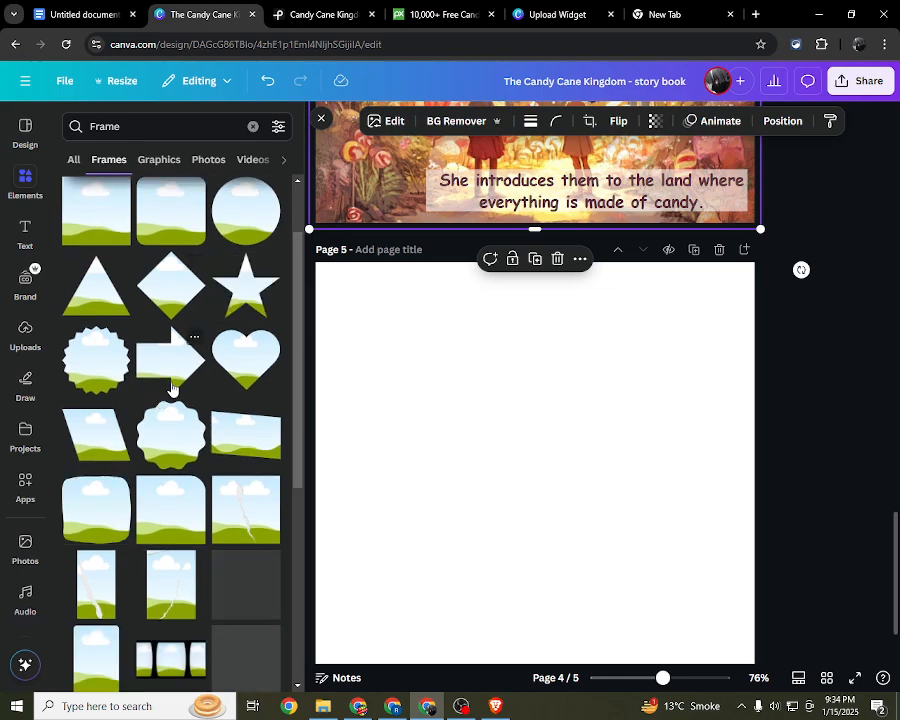
scroll(172, 387, "down", 2)
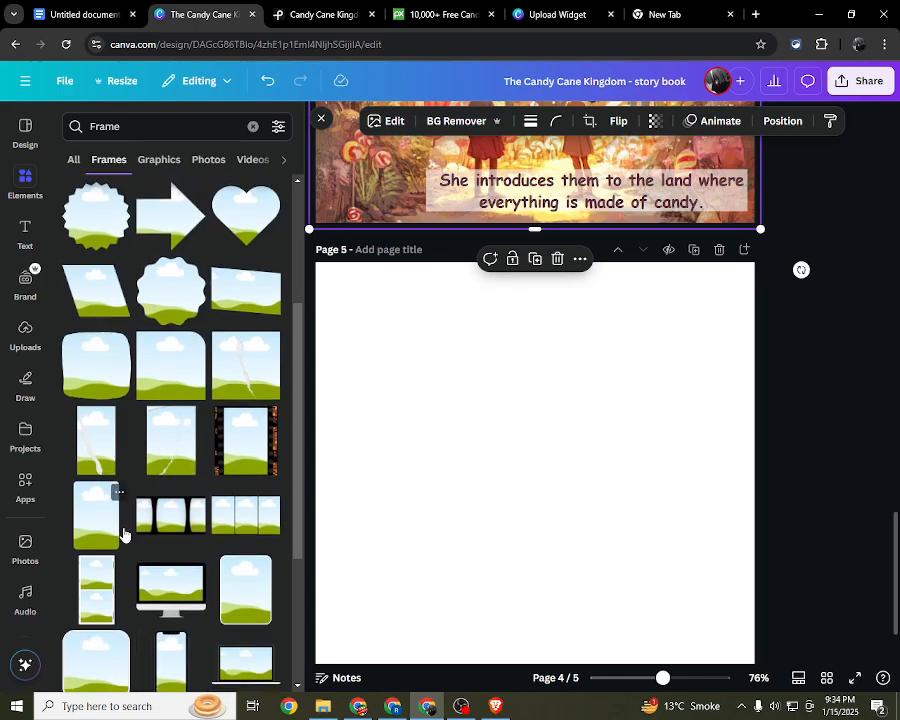
scroll(121, 531, "down", 2)
scroll(100, 576, "down", 1)
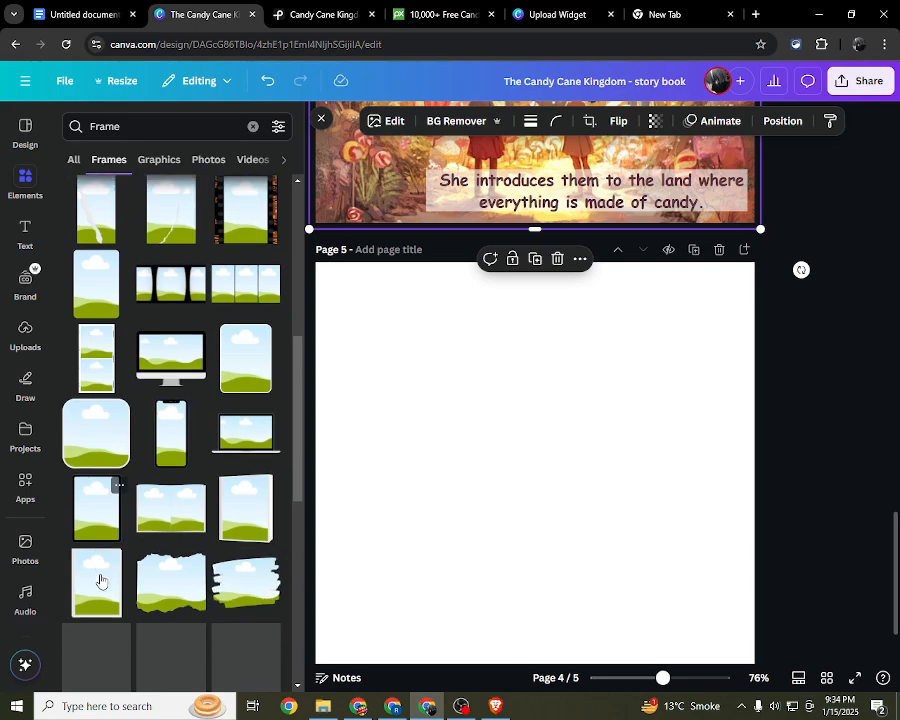
Step: Try the angled book frame on page 4 and the rounded rectangle frame on page 5, deleting each
left_click(240, 521)
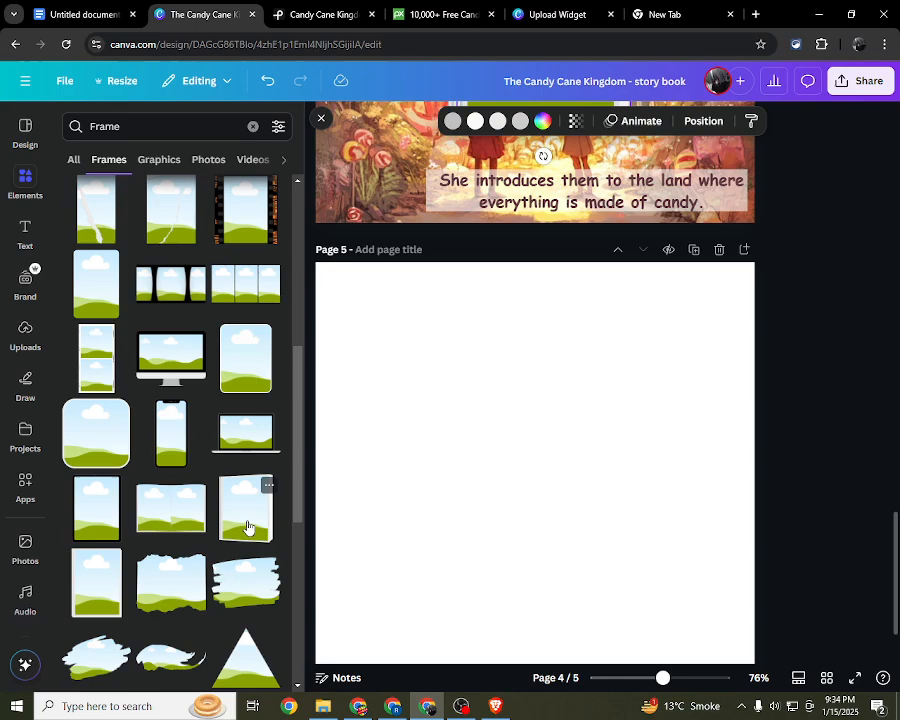
scroll(522, 521, "up", 5)
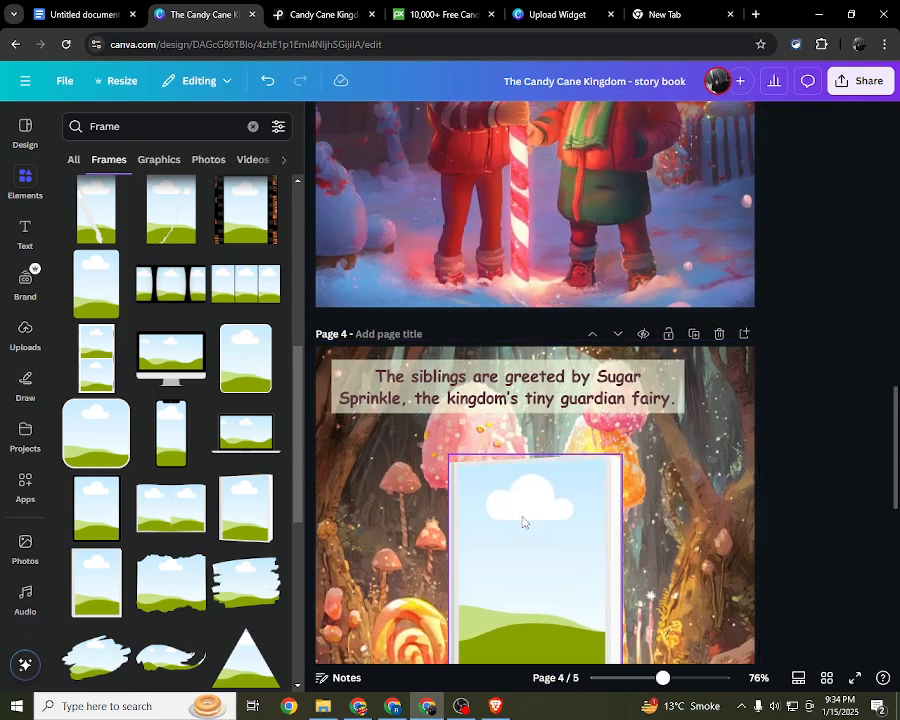
key("Delete")
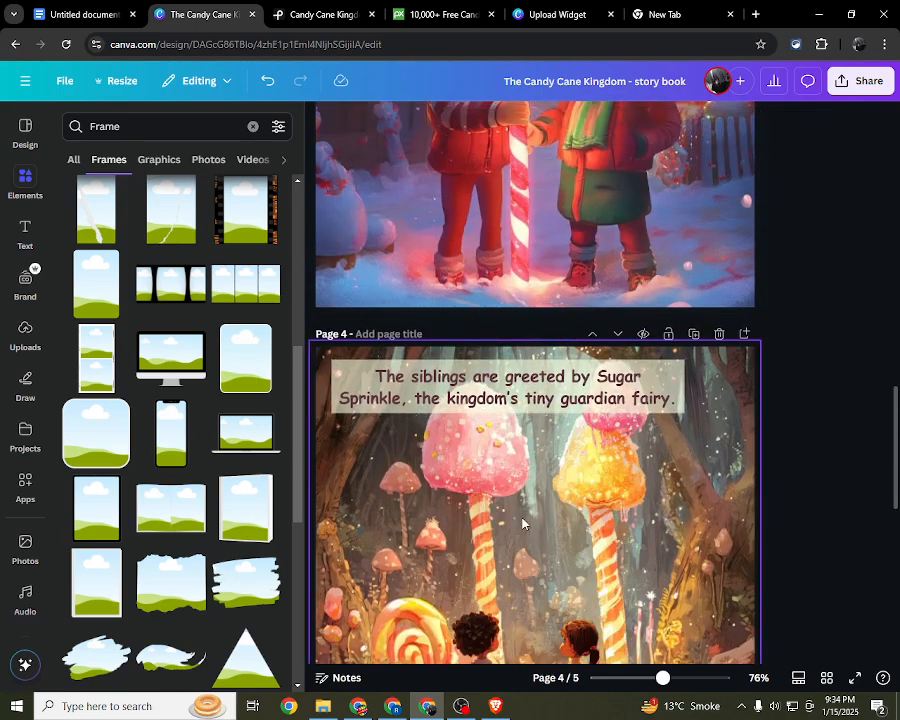
scroll(522, 523, "down", 6)
left_click(235, 369)
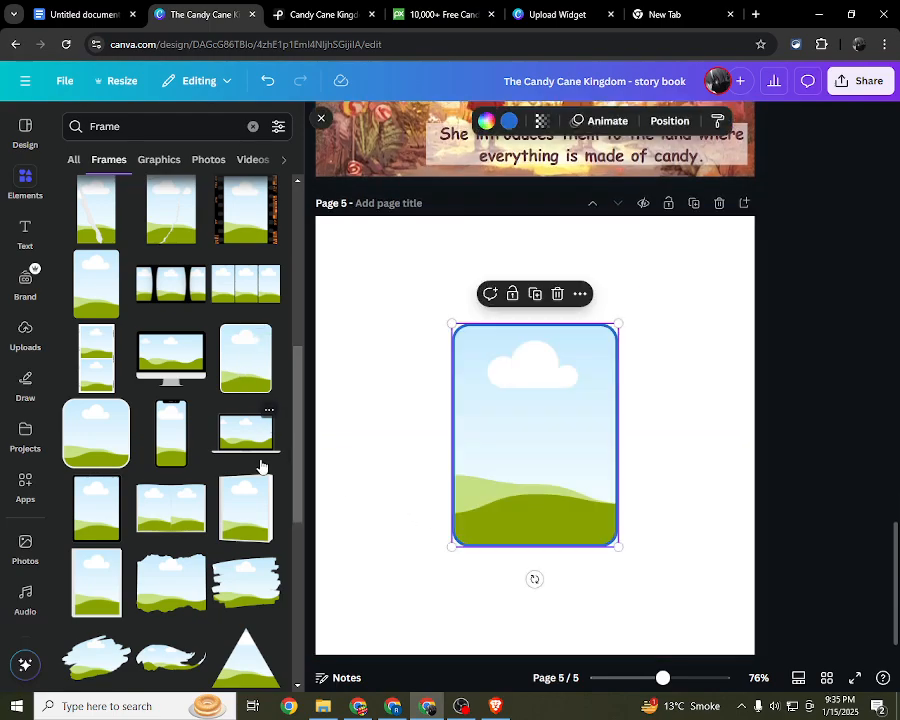
key("Delete")
Step: Insert the angled book frame on page 5 and fill it with a copy of page 4's candy forest illustration
left_click(262, 530)
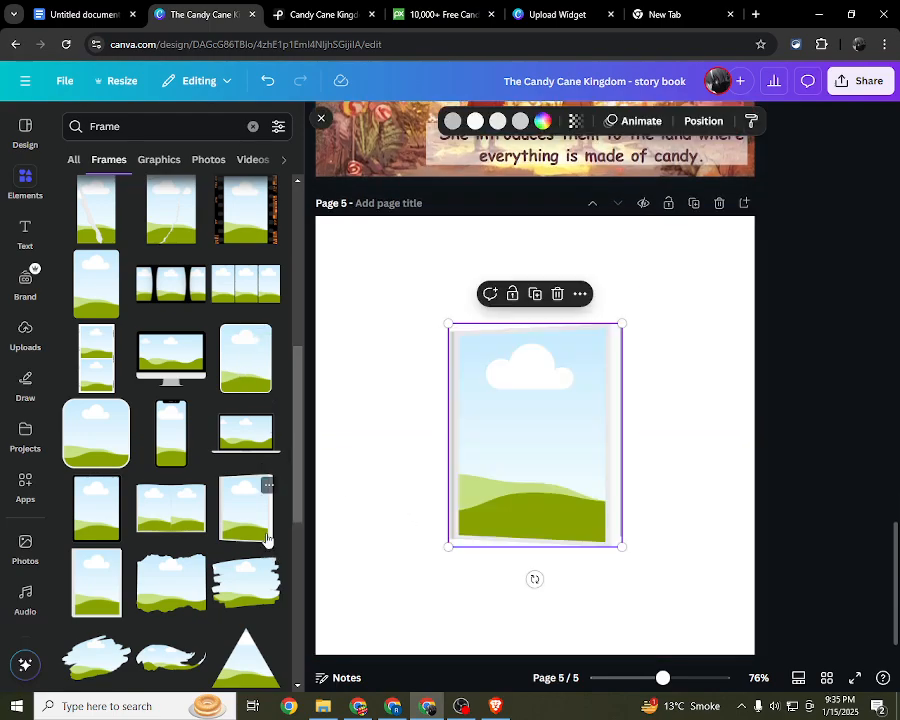
left_click(322, 120)
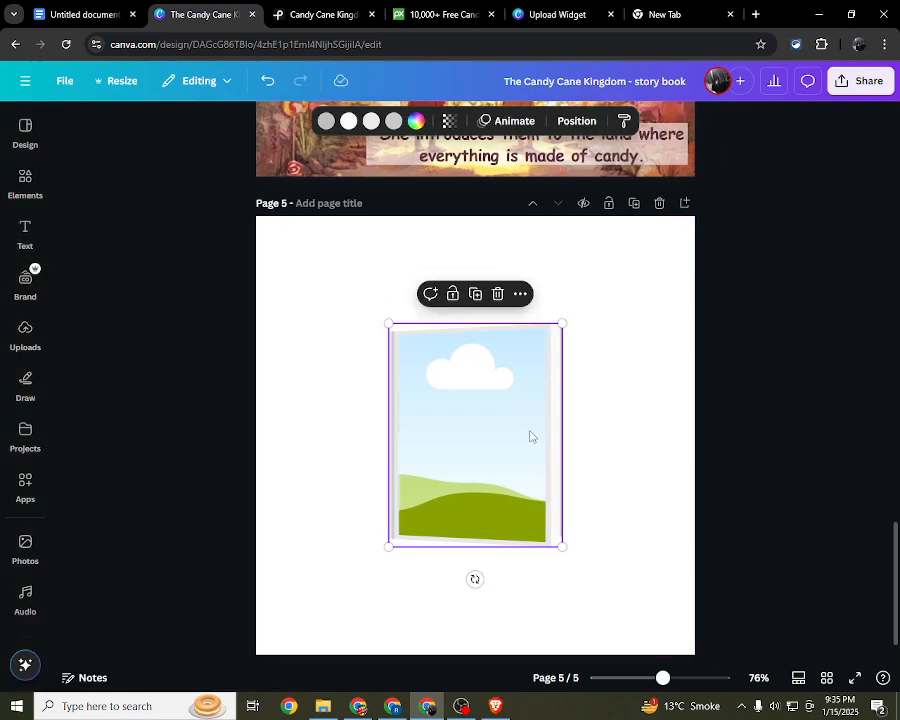
left_click_drag(490, 440, 486, 418)
scroll(376, 342, "up", 2)
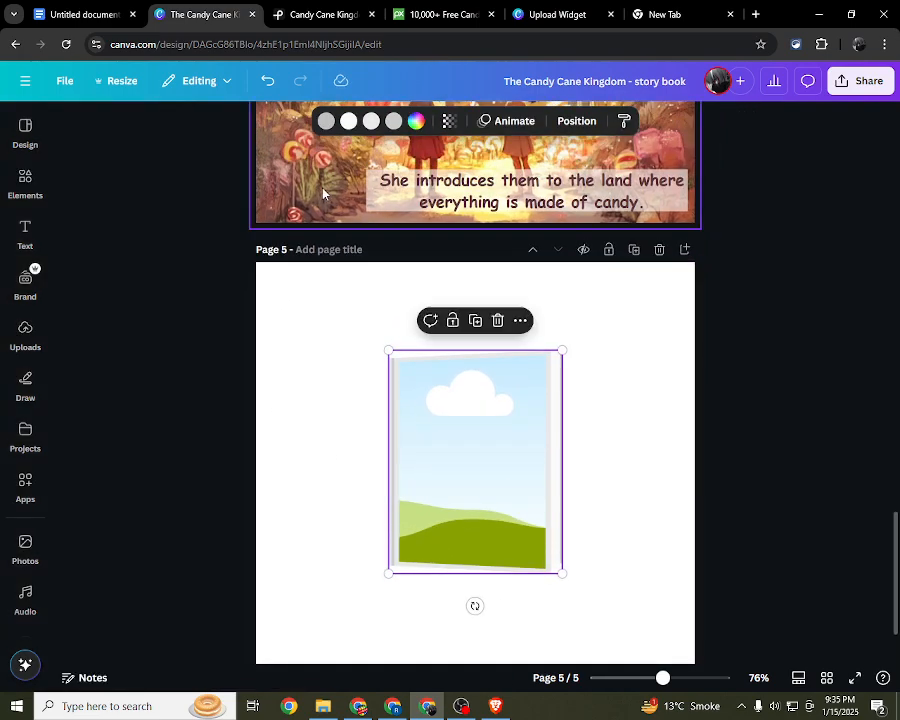
left_click(322, 193)
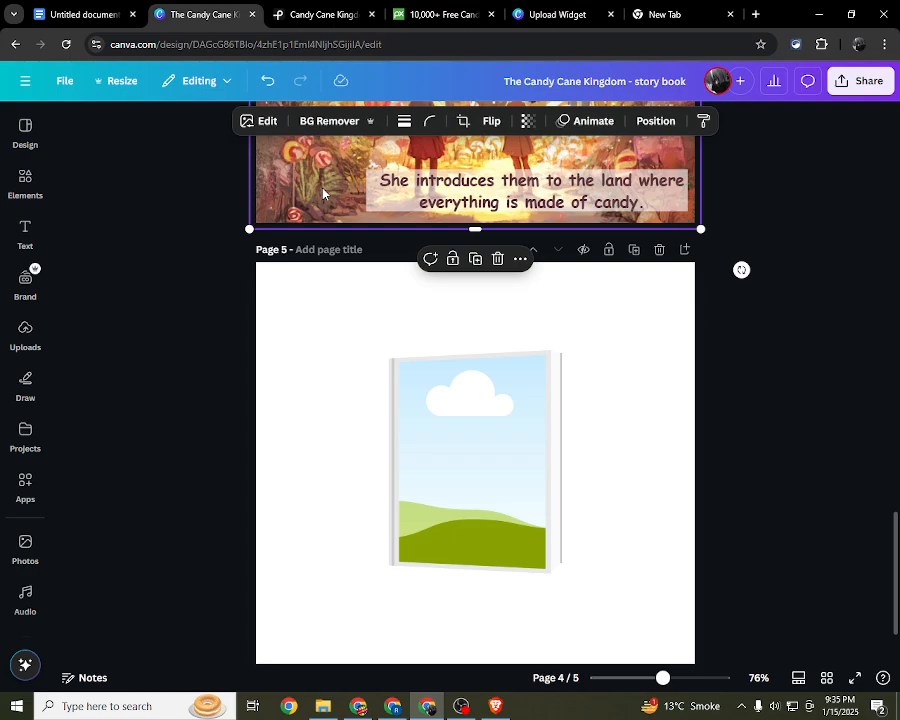
left_click_drag(322, 193, 645, 496)
Step: Enlarge the filled book frame on page 5 and tilt it about 7° clockwise
left_click_drag(460, 482, 574, 545)
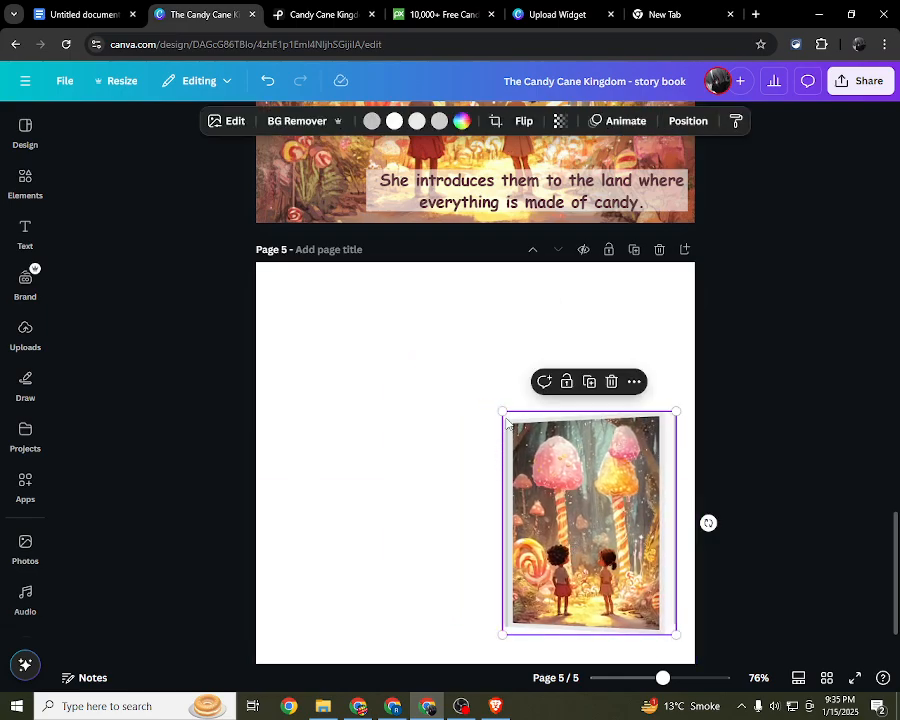
left_click_drag(503, 411, 413, 393)
left_click_drag(577, 556, 500, 541)
left_click_drag(491, 652, 374, 680)
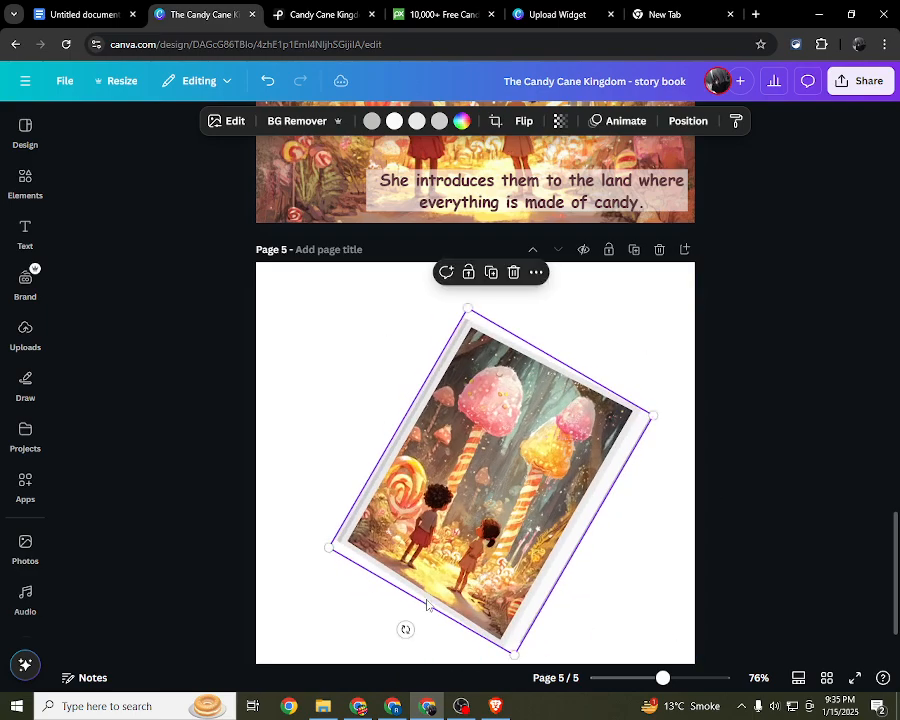
left_click_drag(404, 629, 466, 668)
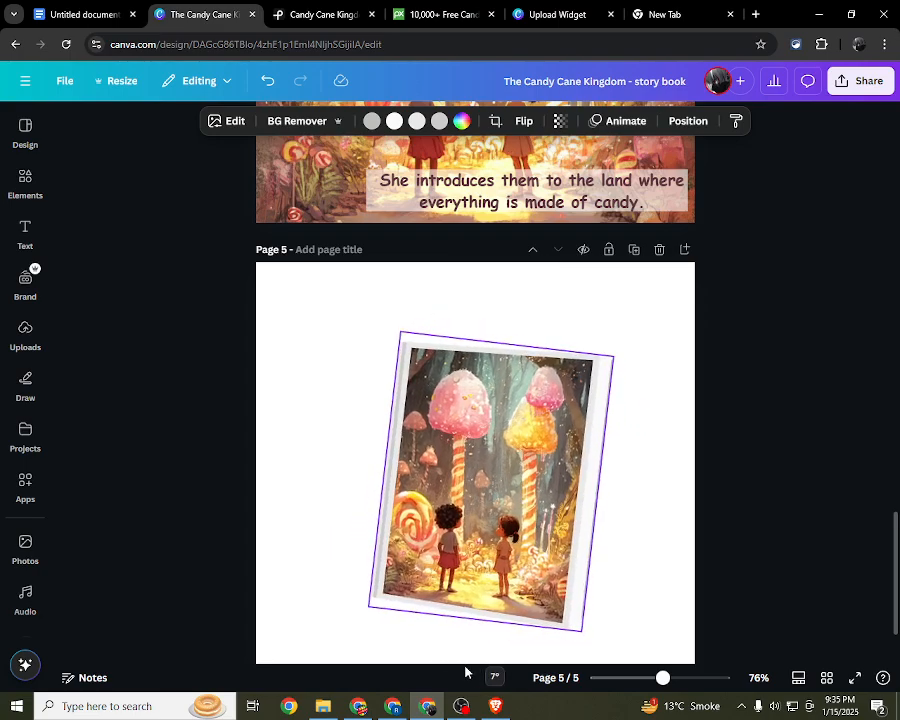
Step: Shrink the tilted book frame and place it in the lower right area of page 5
left_click_drag(507, 551, 556, 561)
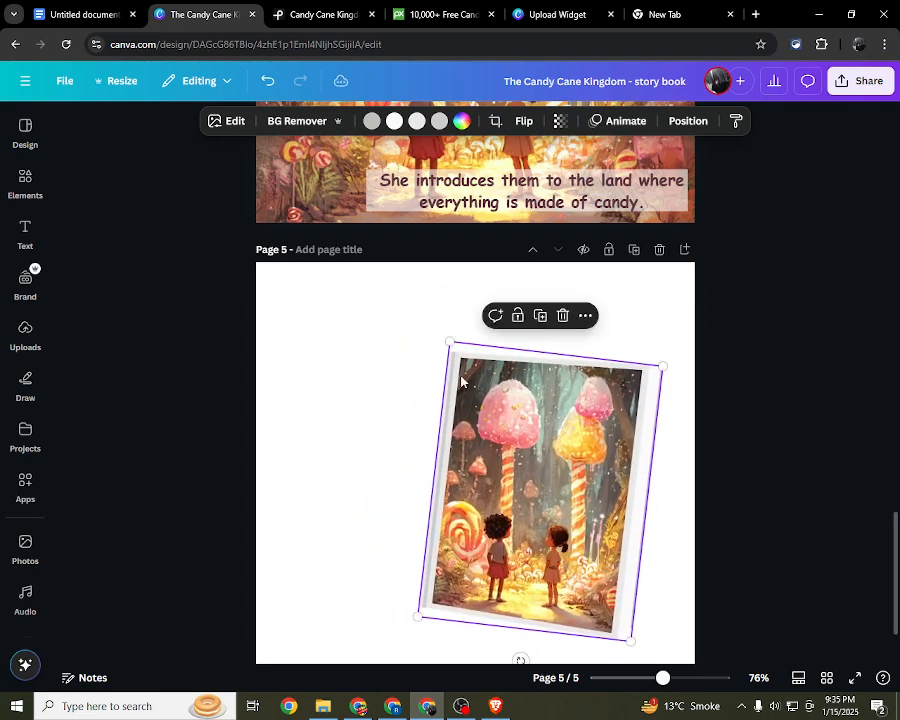
left_click_drag(449, 341, 510, 394)
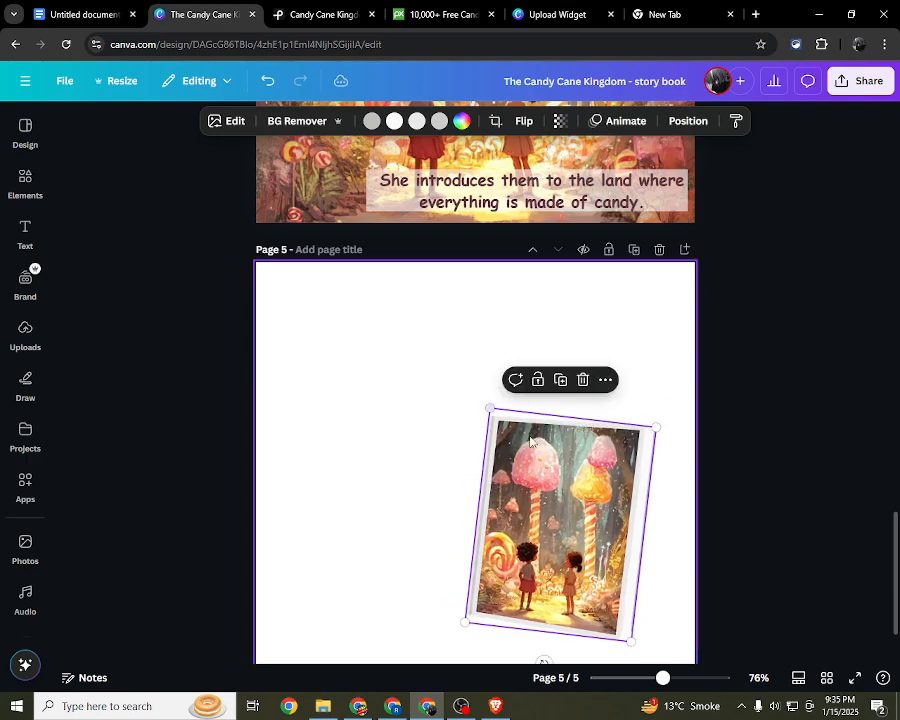
left_click_drag(560, 510, 570, 511)
left_click(376, 460)
scroll(390, 447, "up", 3)
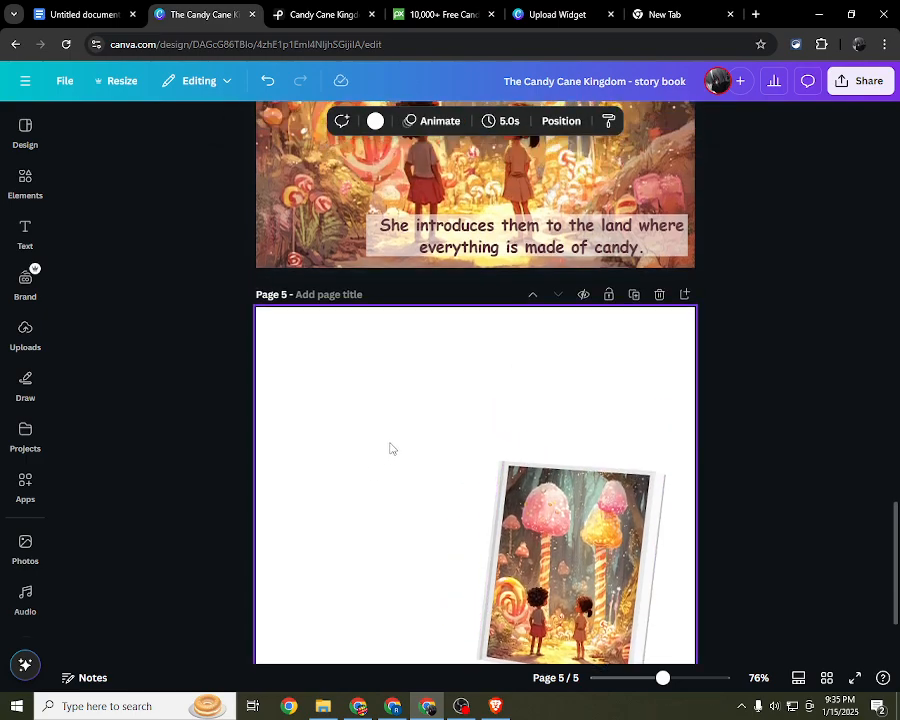
scroll(390, 447, "down", 3)
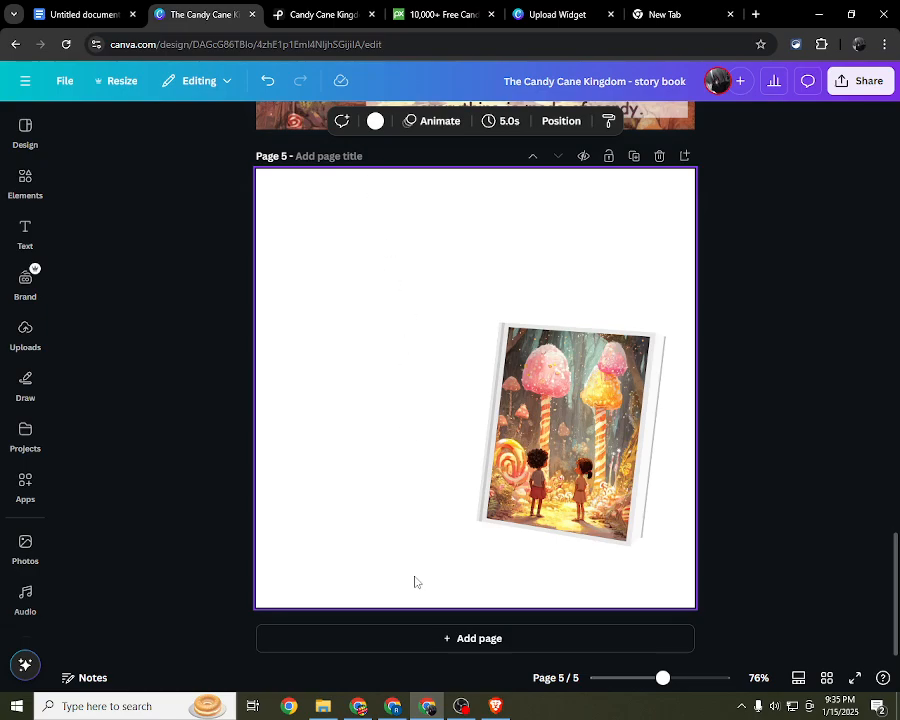
Step: Switch to ChatGPT, review the Hook and Mystery Introduced text of Part 1: The Peppermint Portal, and return to the Canva design
left_click(493, 704)
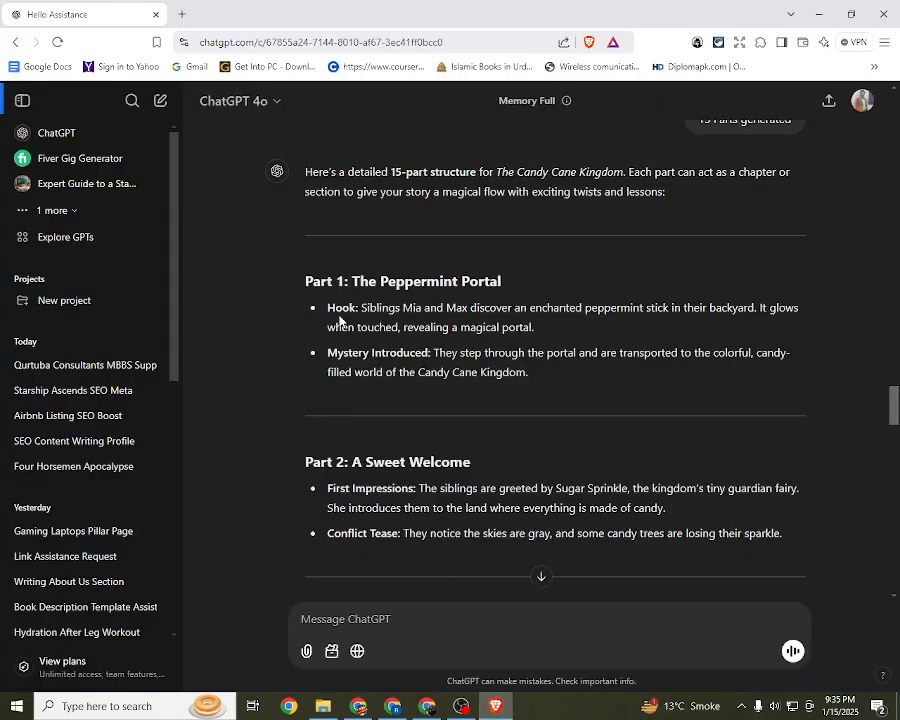
left_click_drag(362, 307, 432, 356)
left_click(410, 320)
left_click_drag(402, 308, 538, 328)
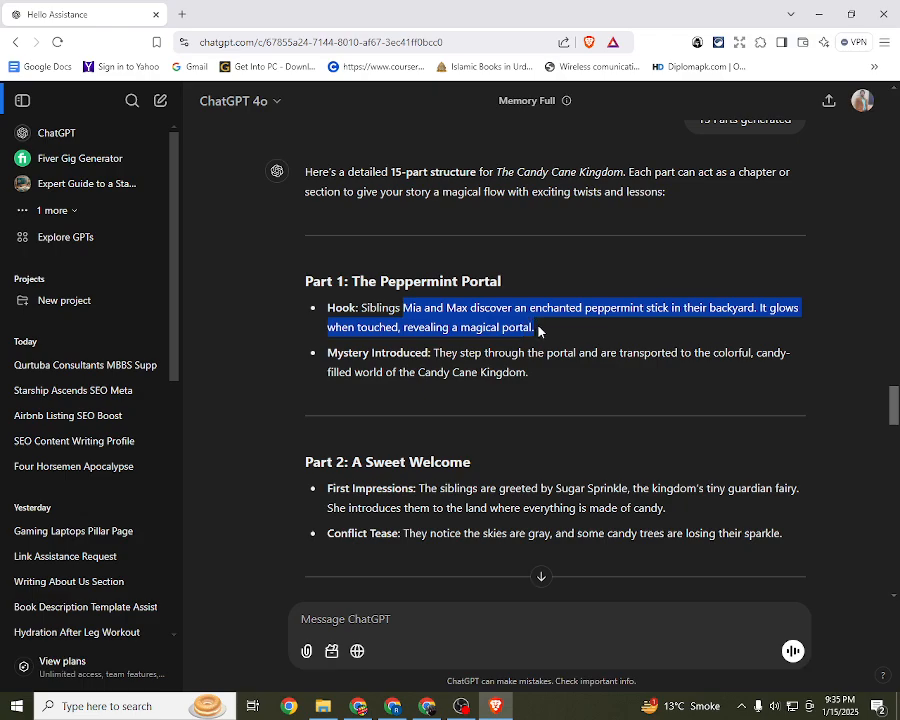
left_click(535, 384)
left_click_drag(535, 384, 327, 355)
left_click_drag(536, 331, 319, 317)
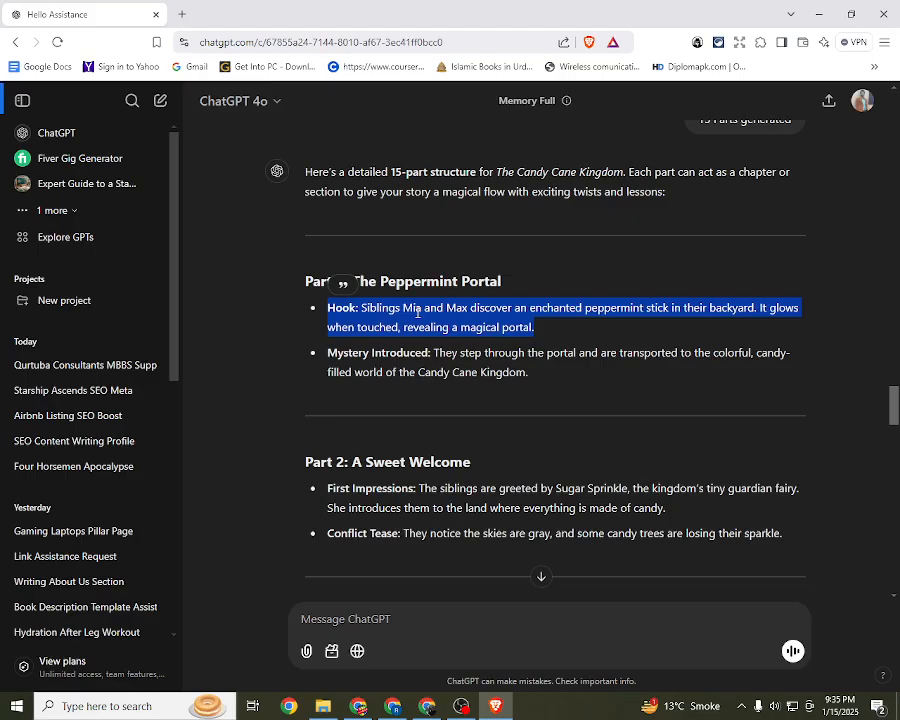
left_click(396, 706)
left_click(427, 706)
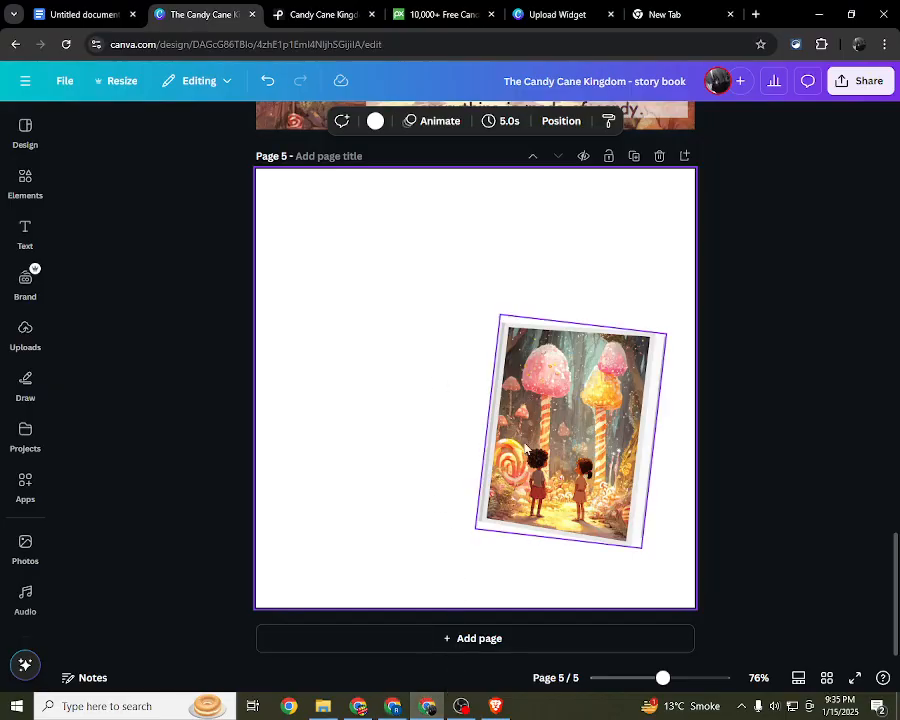
Step: Duplicate the tilted book frame on page 5 and place the copy beside it in the lower left area
scroll(445, 470, "up", 7)
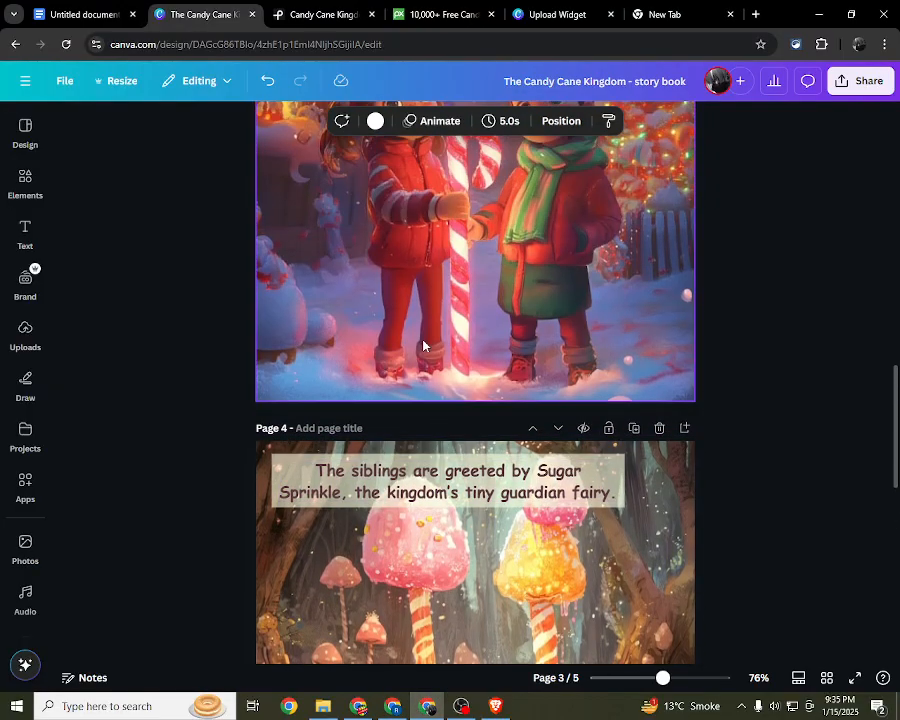
left_click(423, 345)
scroll(470, 450, "down", 7)
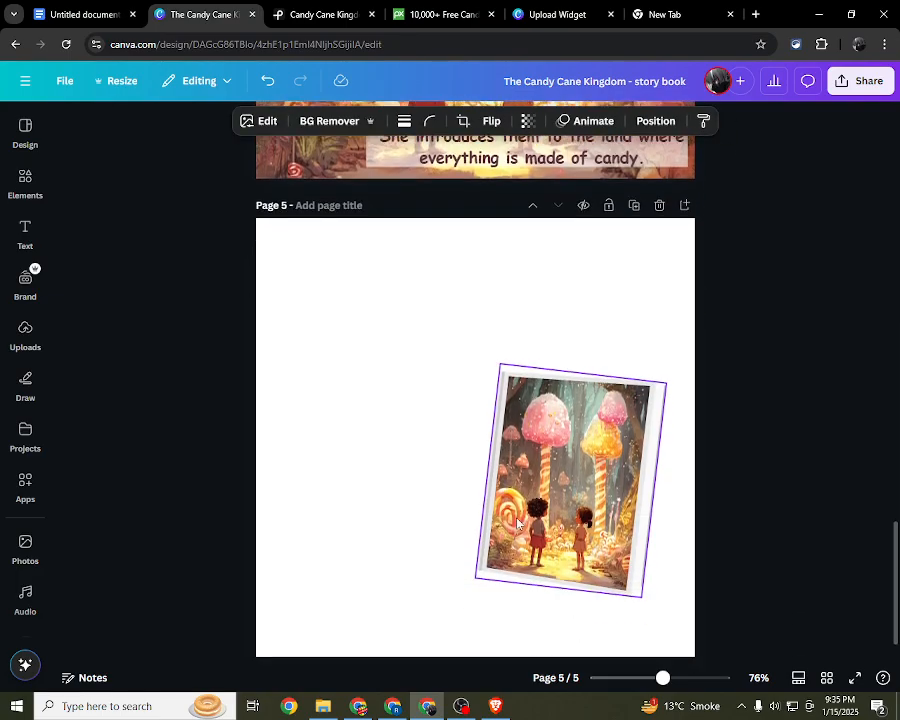
scroll(517, 523, "down", 1)
left_click(519, 423)
left_click_drag(519, 423, 328, 393)
Step: Try flipping the copied candy forest book frame horizontally
left_click(520, 121)
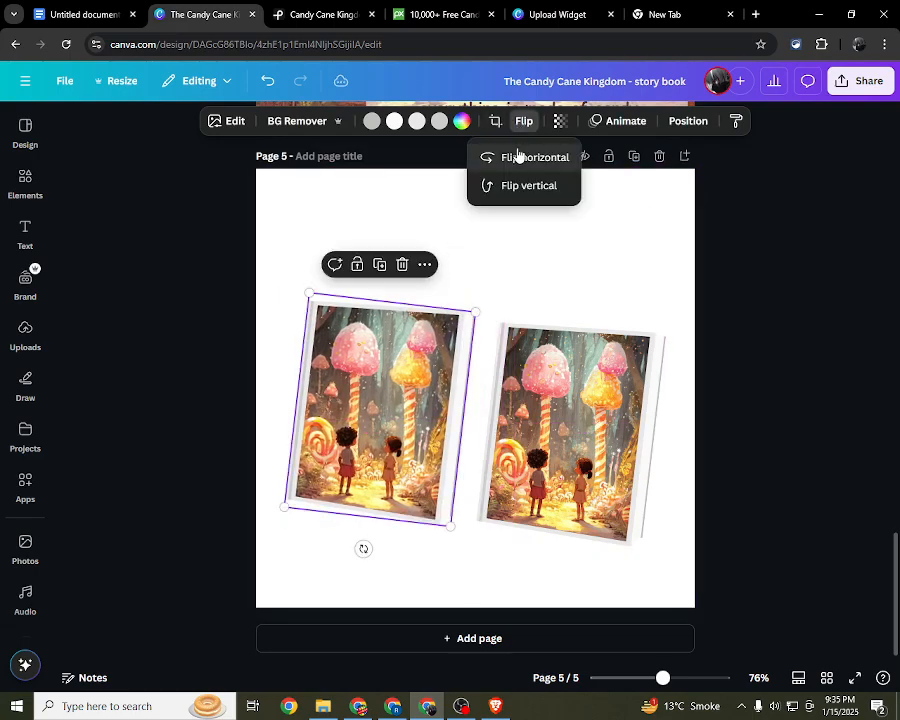
left_click(528, 168)
left_click(528, 170)
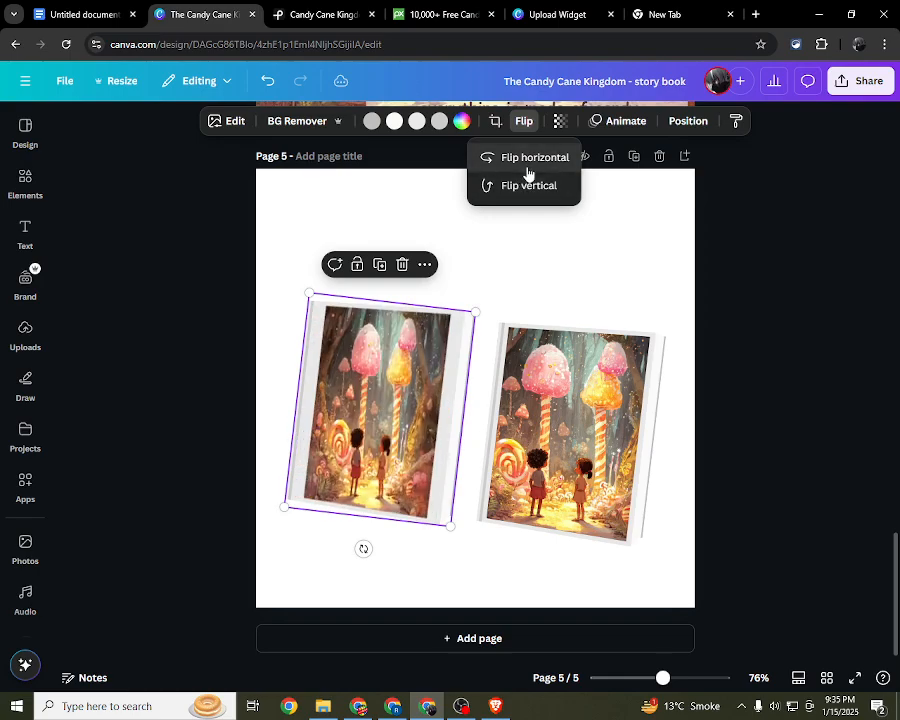
Step: Tilt the left book frame counterclockwise so it leans opposite to the right one, and space the two frames apart
left_click_drag(362, 549, 409, 579)
left_click_drag(362, 420, 344, 438)
left_click_drag(518, 430, 538, 417)
left_click_drag(356, 432, 377, 440)
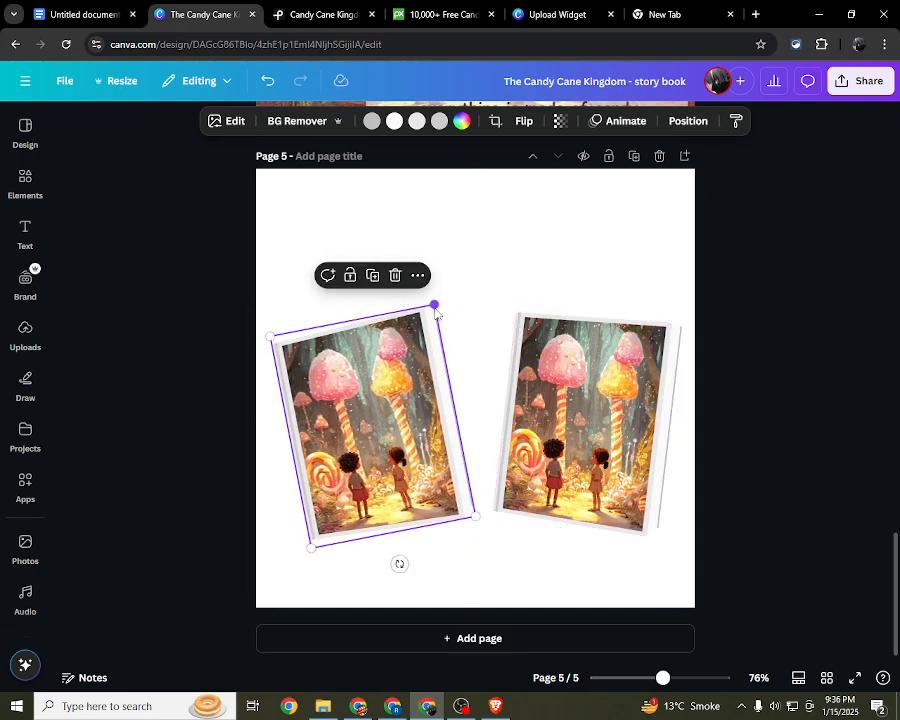
Step: Shrink both book frames slightly and move the right one inward to balance the pair on page 5
left_click_drag(434, 304, 426, 310)
left_click(670, 335)
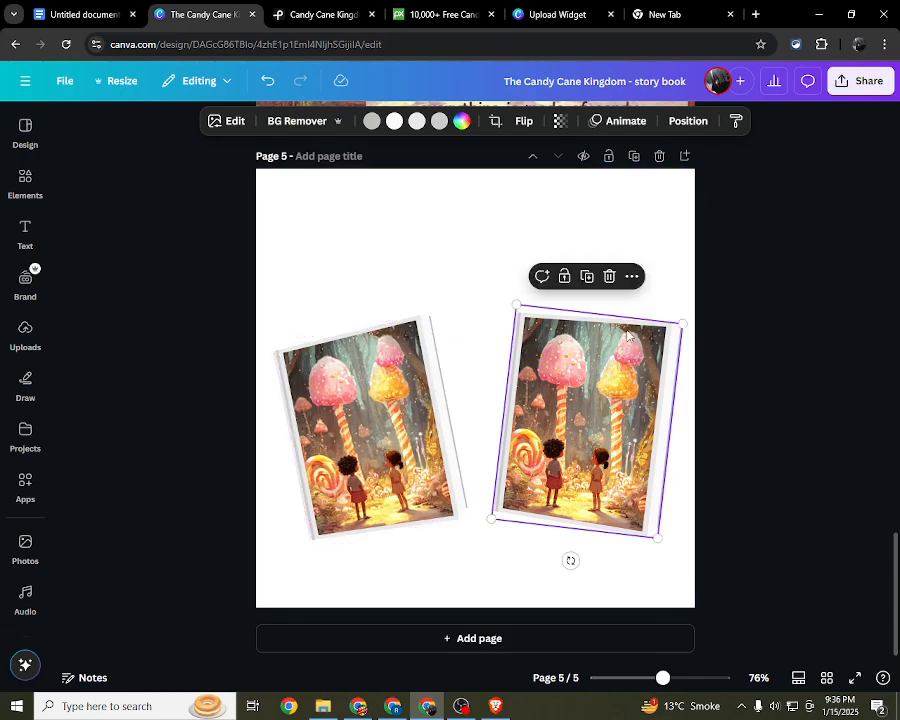
left_click_drag(681, 325, 677, 327)
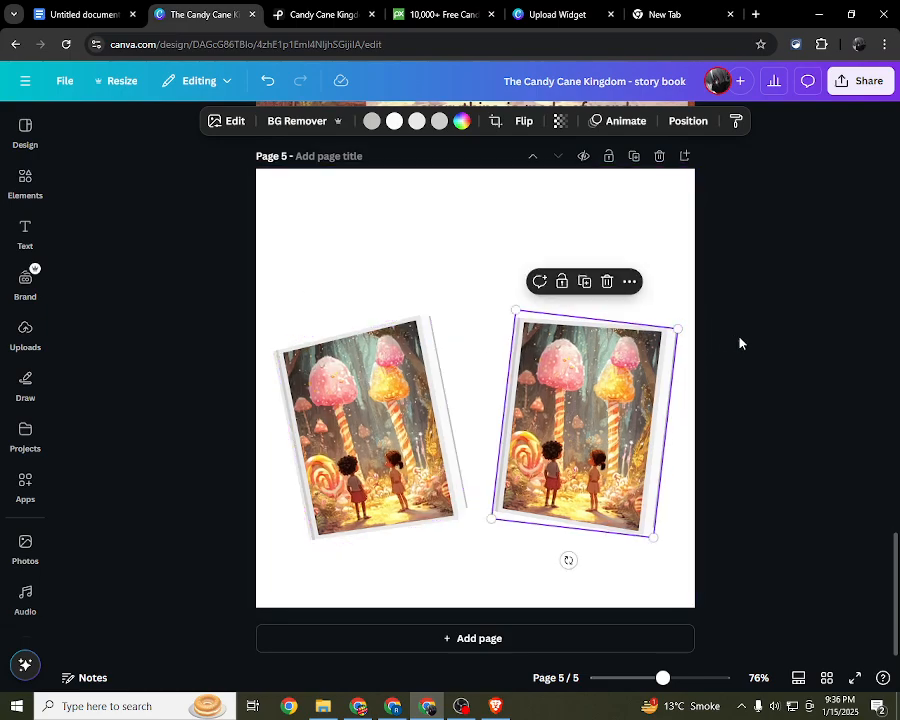
left_click(733, 352)
left_click_drag(628, 452, 619, 447)
left_click(783, 370)
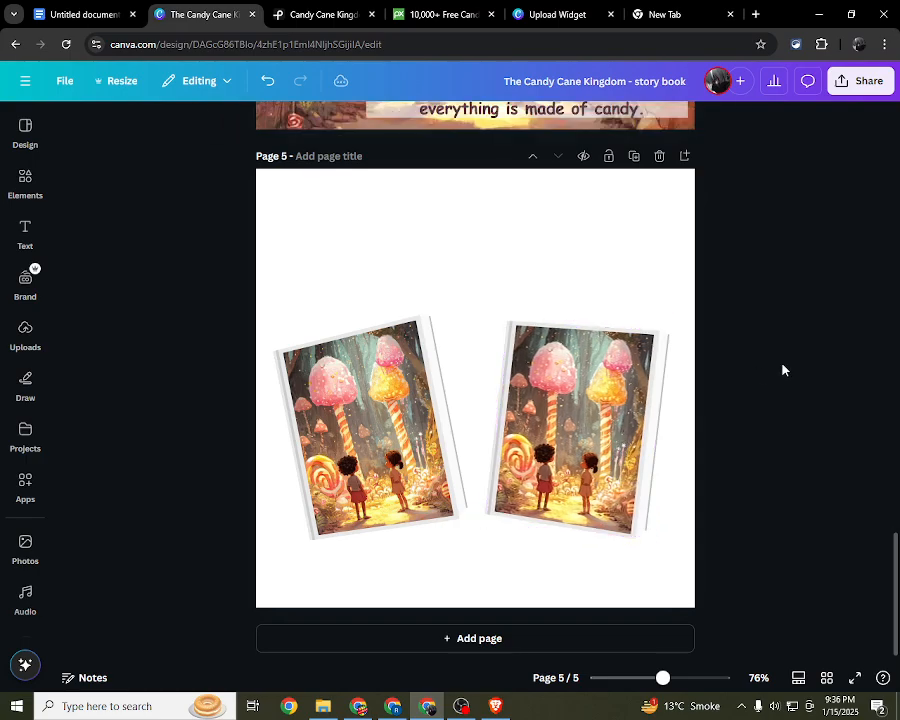
Step: Duplicate page 3's illustration of the siblings with the candy cane and move the copy down toward page 4
left_click(453, 434)
scroll(486, 257, "up", 3)
scroll(498, 335, "down", 2)
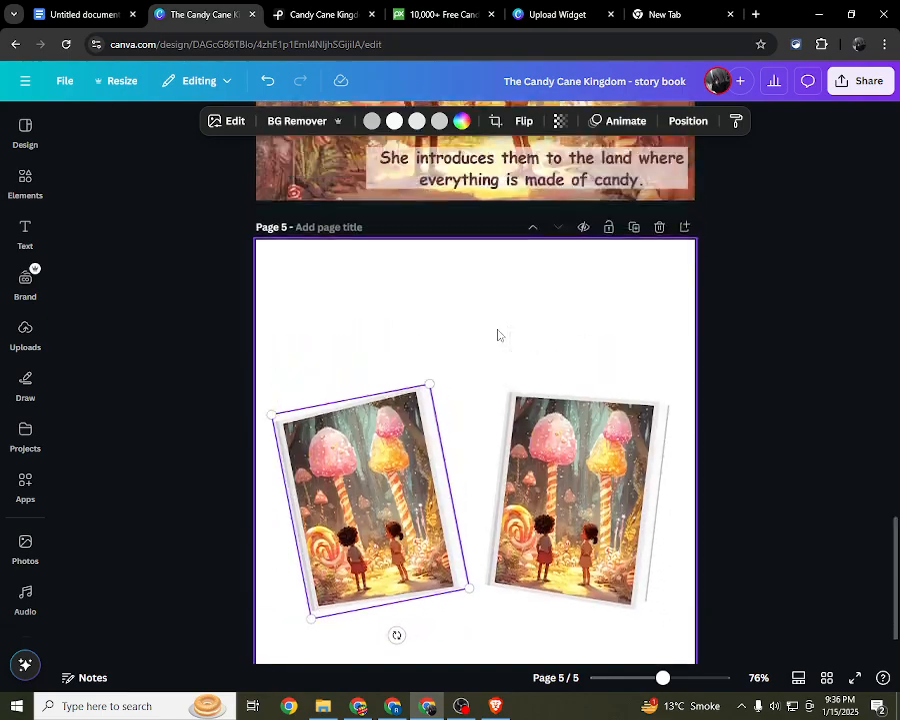
scroll(498, 333, "up", 8)
scroll(498, 320, "down", 2)
left_click(462, 340)
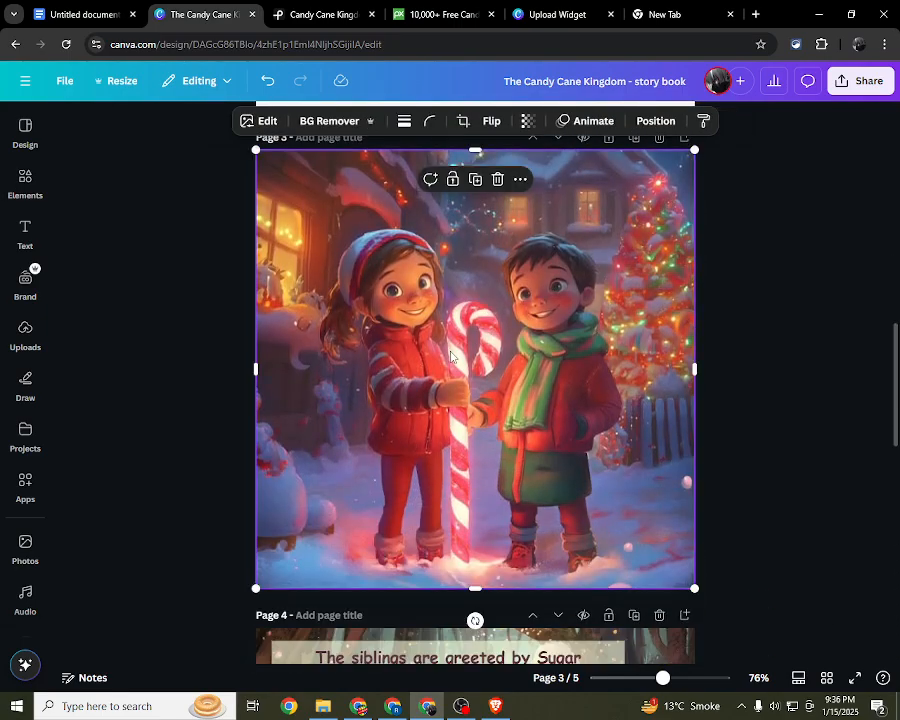
left_click_drag(451, 355, 421, 549)
left_click_drag(430, 672, 441, 702)
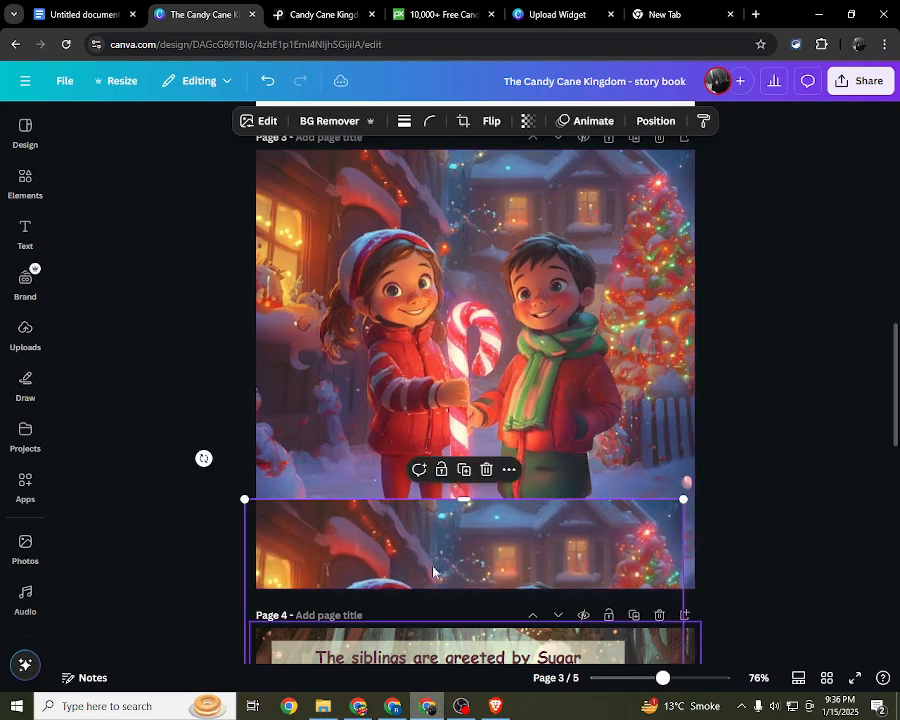
scroll(436, 568, "down", 5)
scroll(437, 430, "up", 4)
scroll(437, 426, "down", 3)
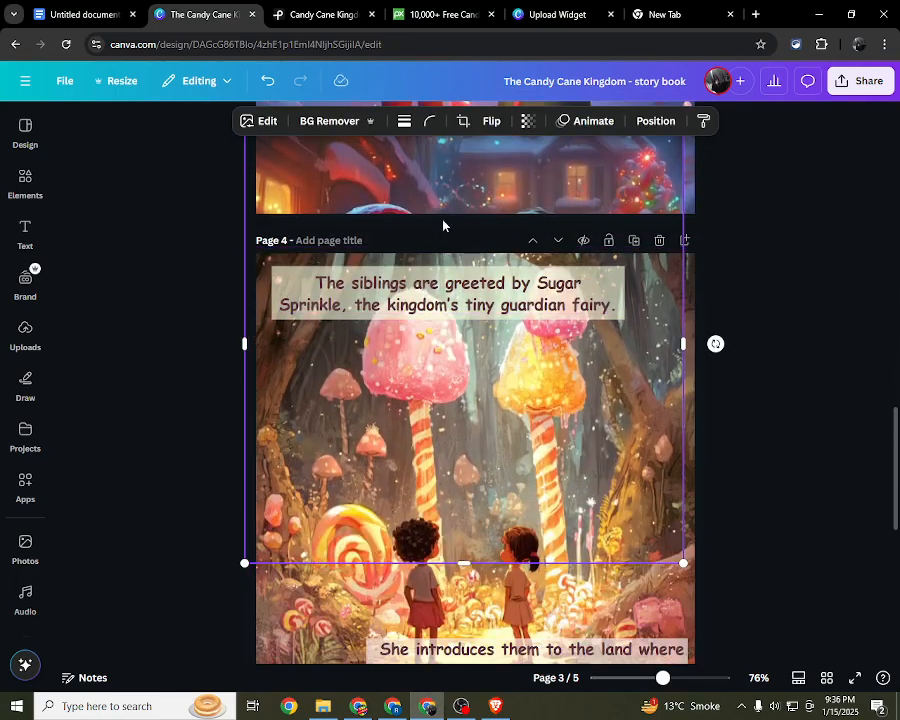
Step: Bring the copied siblings illustration down to page 5 and fill the left book frame with it
left_click_drag(443, 221, 458, 576)
scroll(459, 520, "down", 5)
scroll(459, 470, "down", 3)
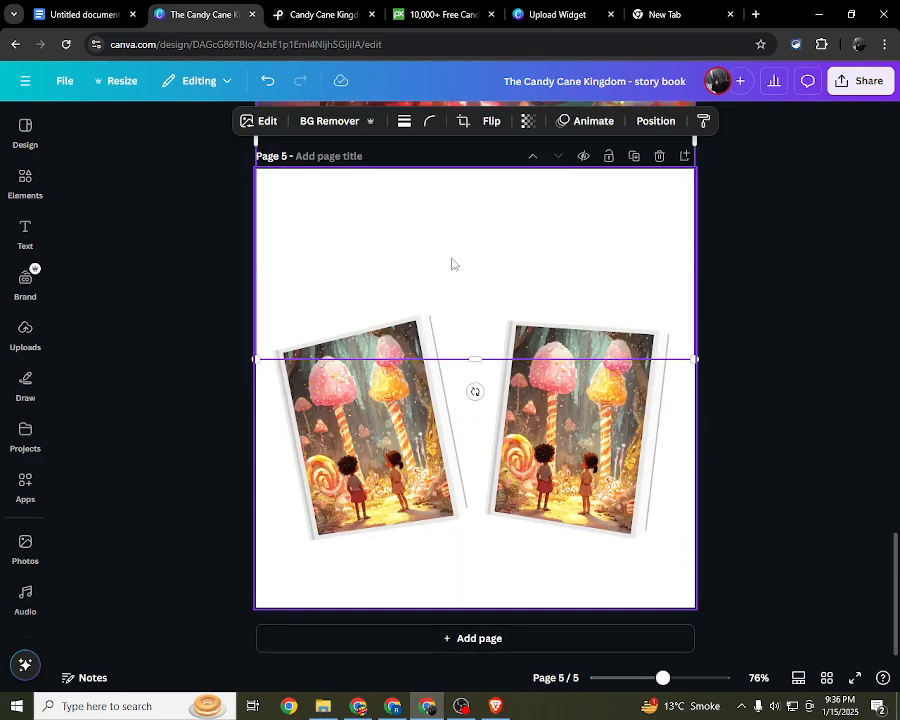
scroll(449, 217, "up", 3)
left_click_drag(447, 210, 405, 600)
scroll(434, 532, "down", 2)
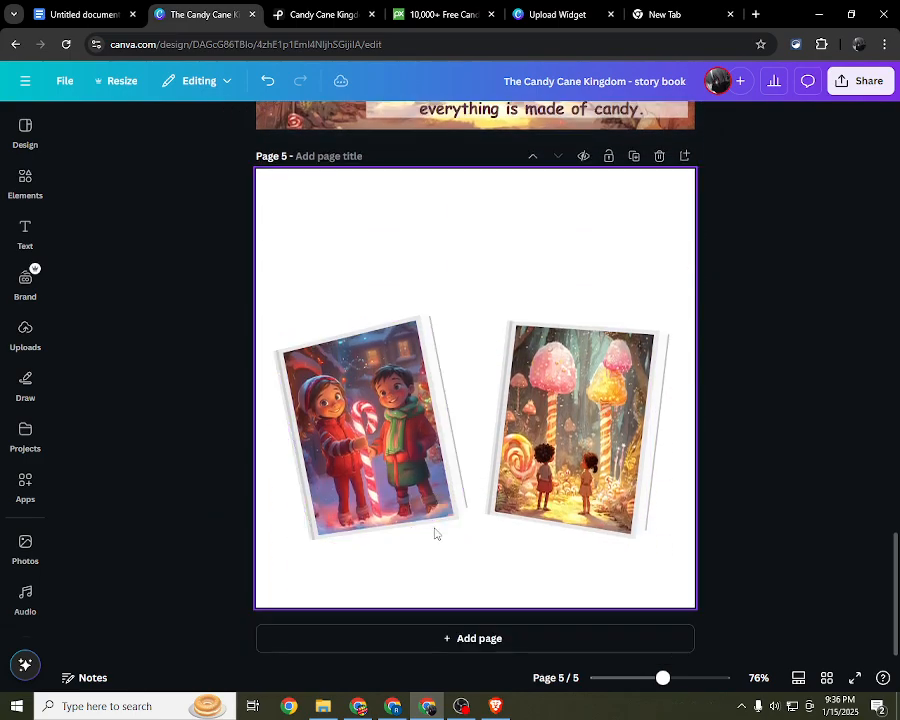
Step: Try flipping the siblings illustration in the left book frame horizontally
left_click(578, 430)
left_click(430, 437)
left_click(523, 122)
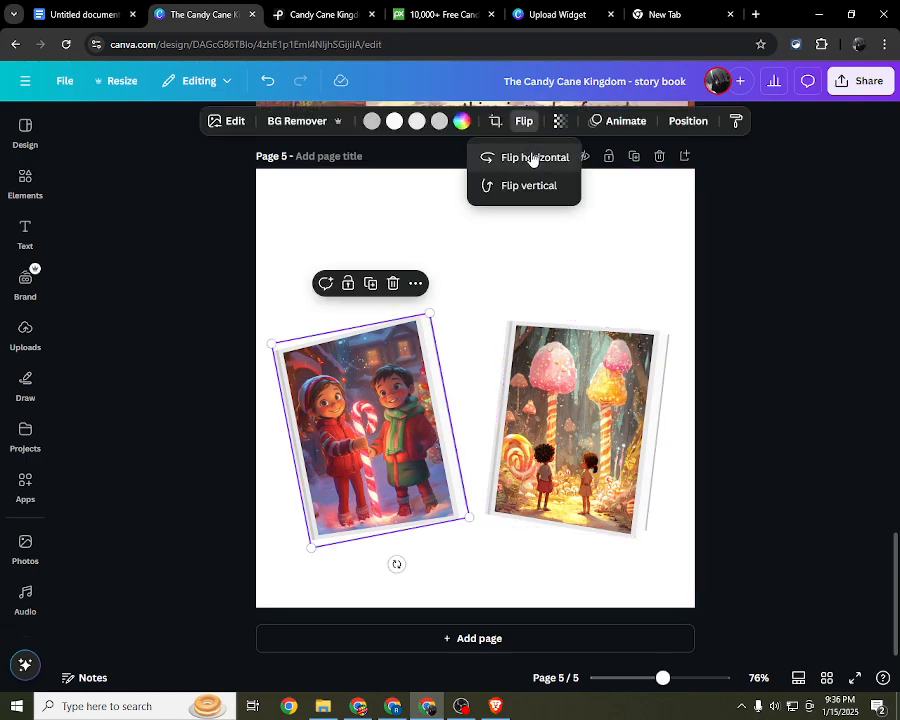
left_click(533, 158)
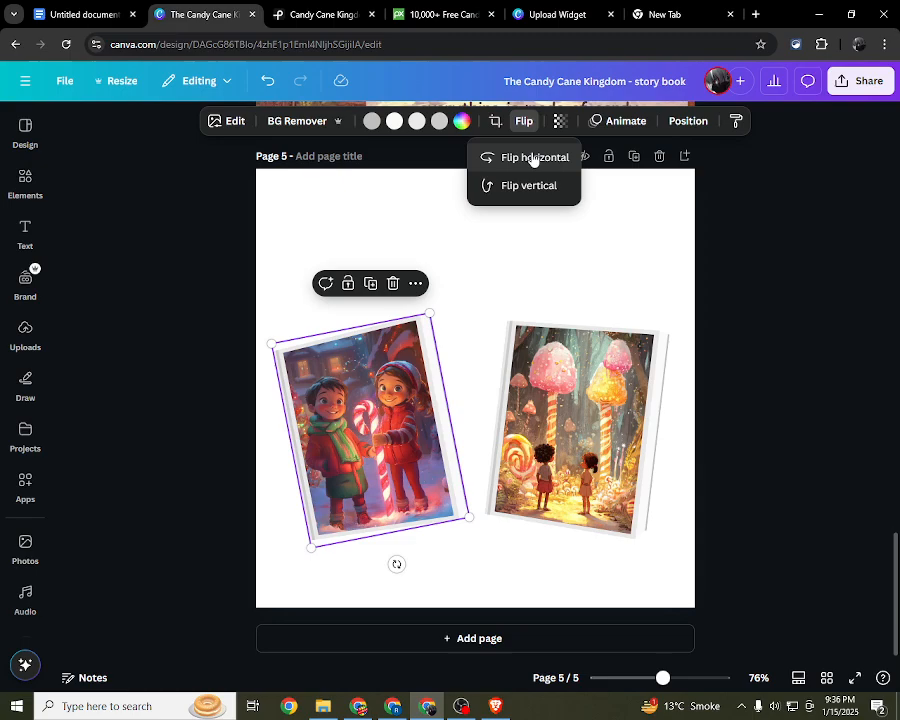
left_click(533, 158)
left_click(812, 437)
left_click(774, 445)
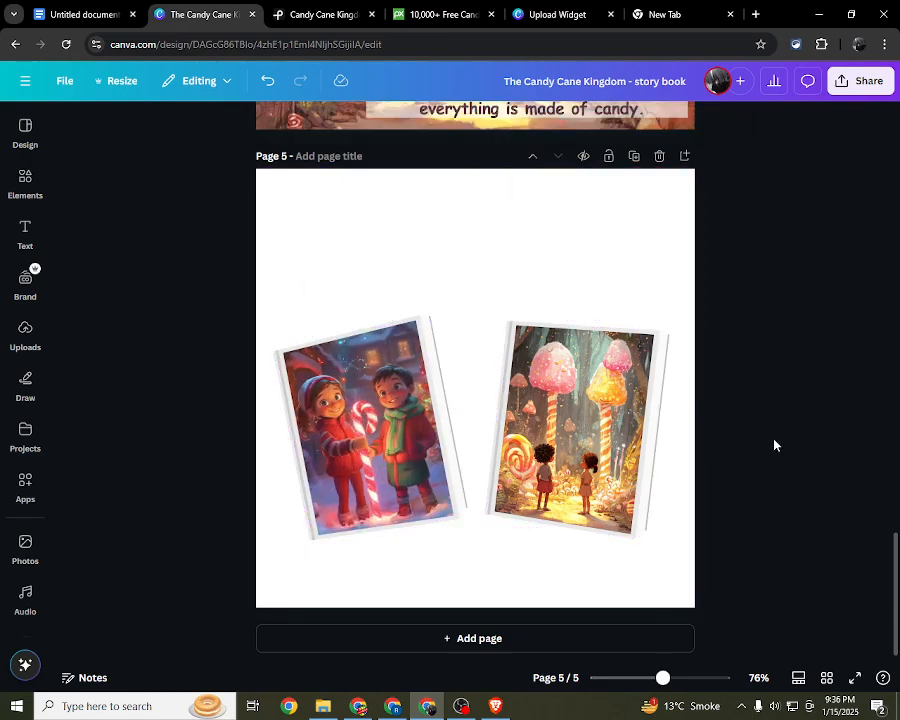
Step: Insert a square shape on page 5 and enlarge it to about 12.86 by 10.9 in so it covers the whole page
left_click(426, 219)
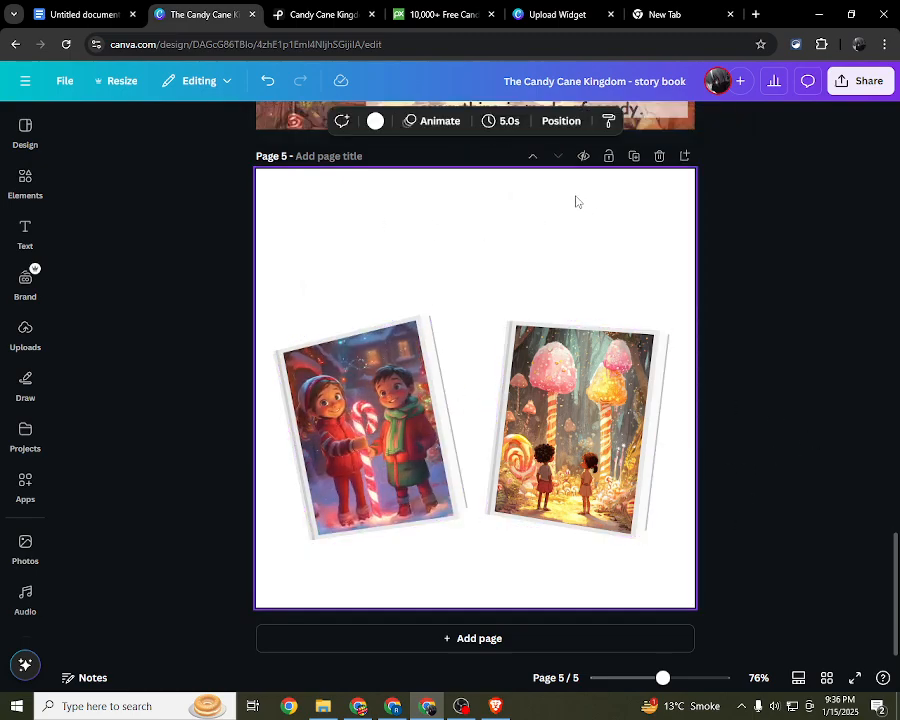
left_click(30, 186)
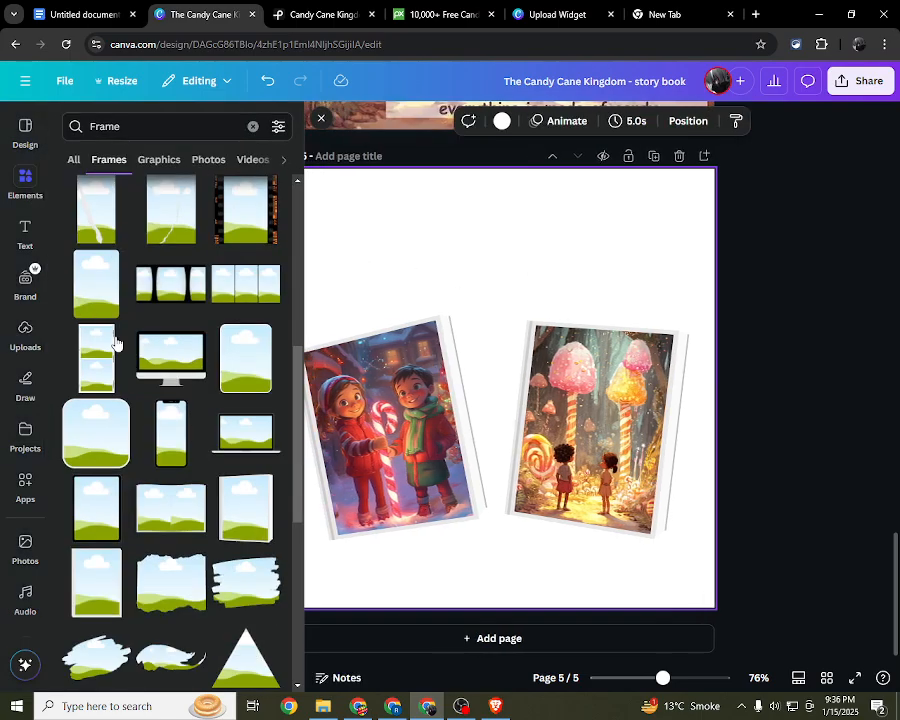
left_click(77, 160)
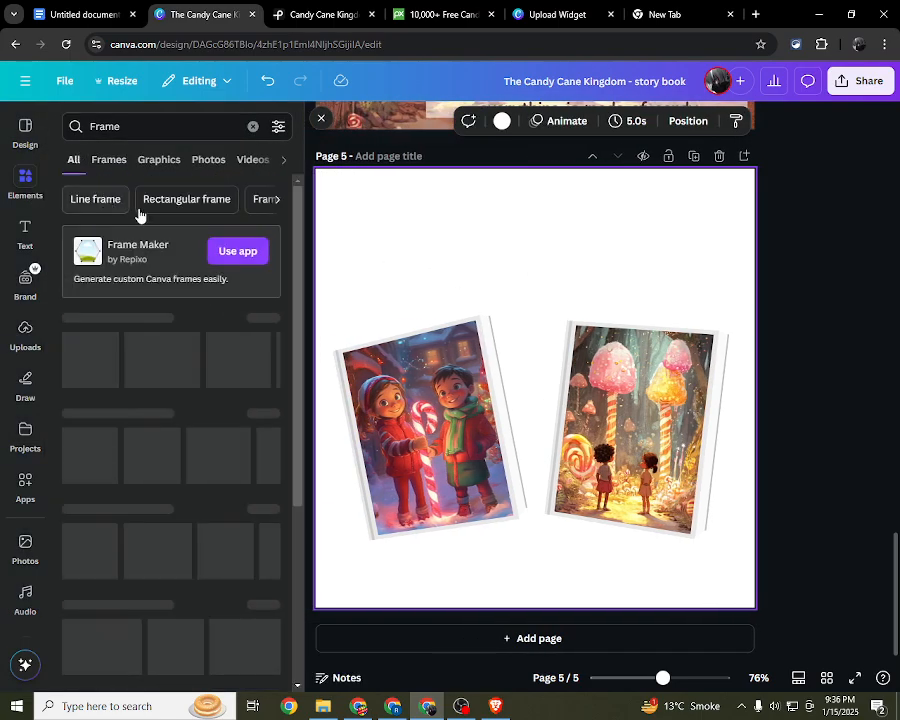
left_click(253, 126)
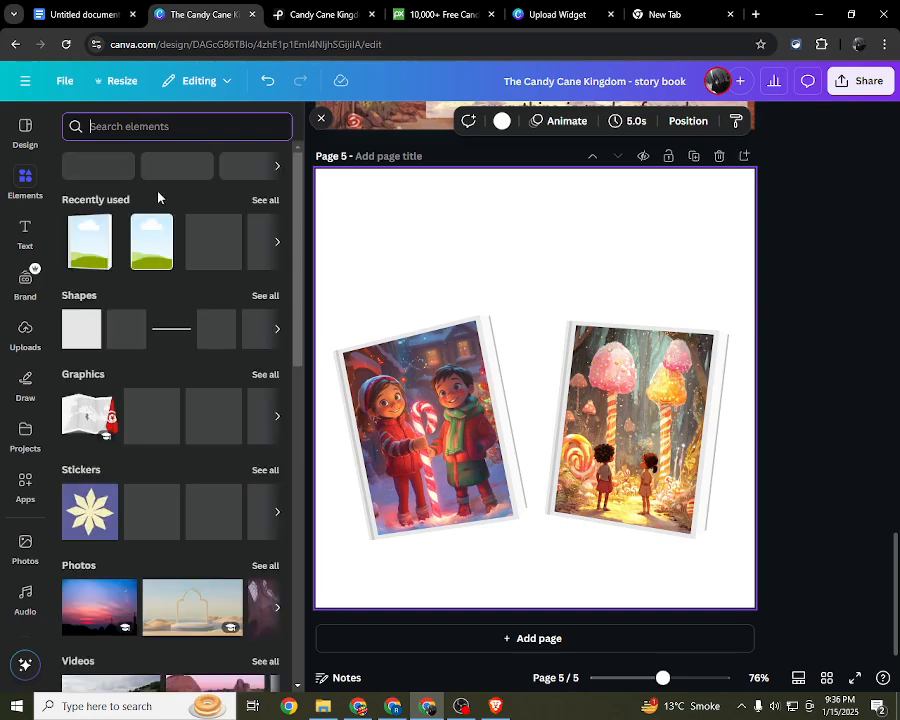
left_click(82, 349)
left_click(322, 121)
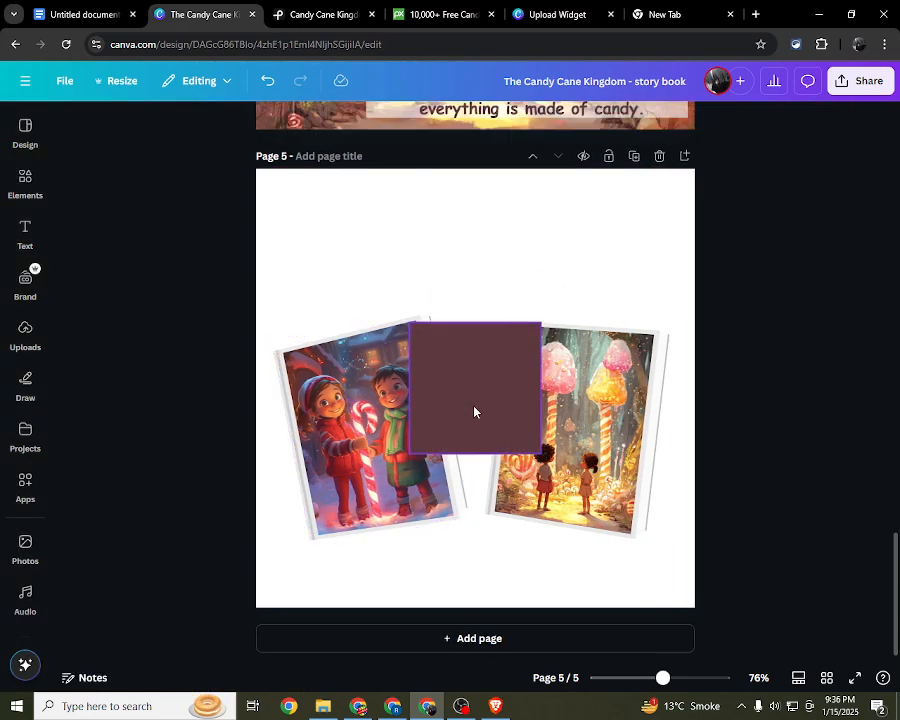
left_click_drag(474, 412, 304, 243)
left_click_drag(370, 290, 898, 717)
Step: Move the page-covering shape backward behind both book frames to serve as the background of page 5
left_click(785, 121)
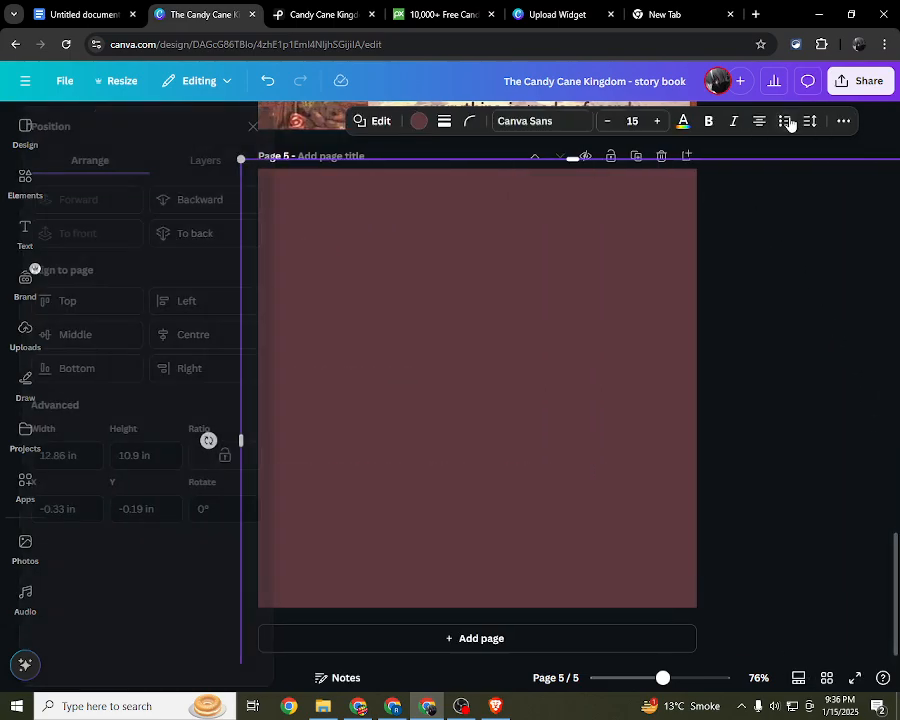
left_click(237, 199)
left_click(235, 198)
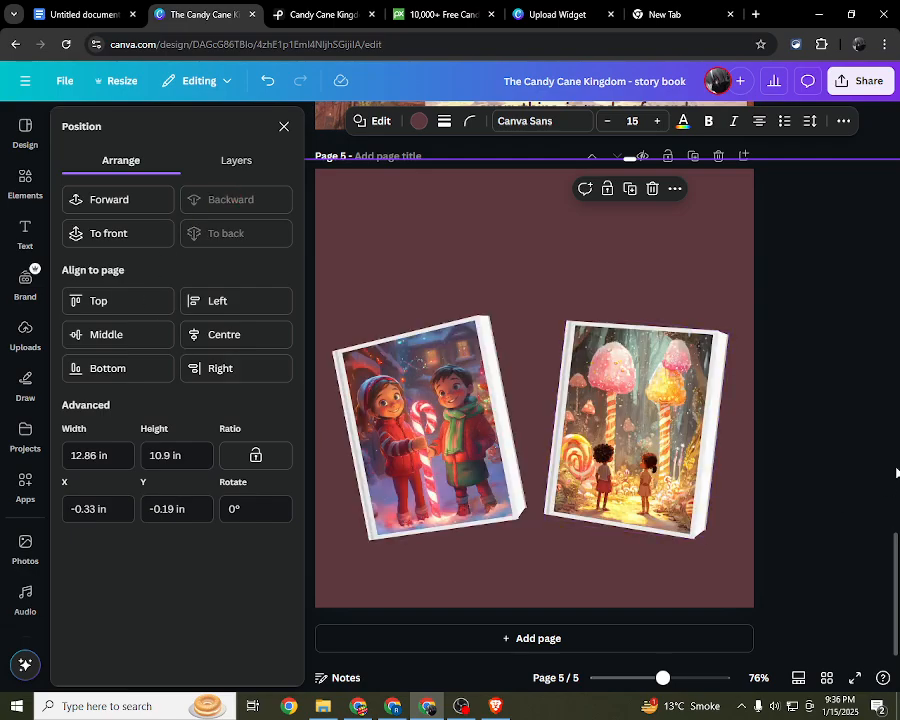
scroll(735, 324, "up", 2)
left_click(284, 126)
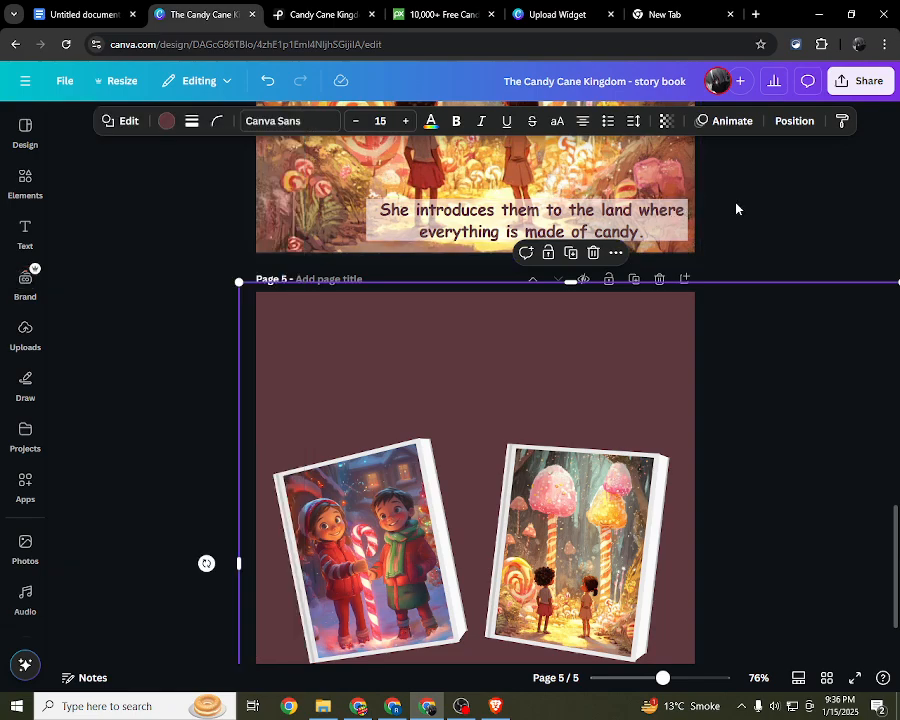
left_click(736, 209)
scroll(750, 300, "down", 2)
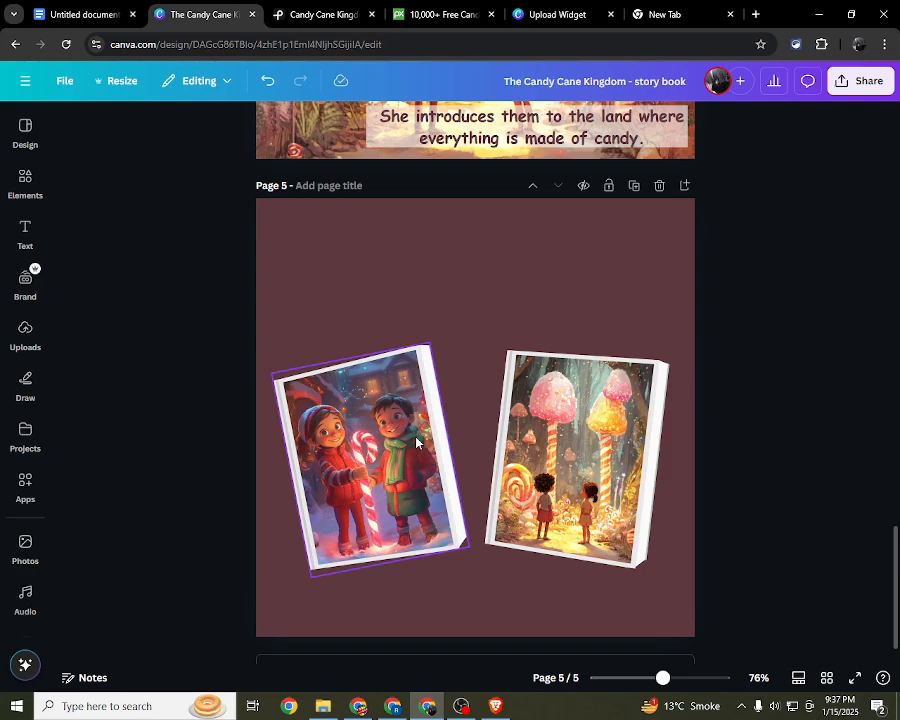
left_click(421, 298)
left_click(175, 331)
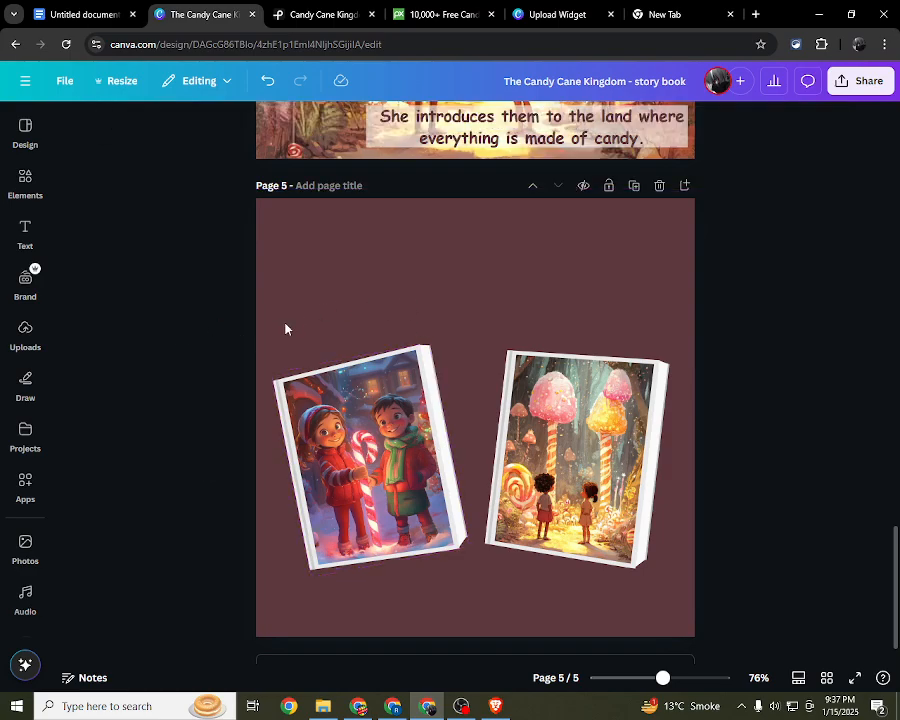
scroll(363, 317, "up", 2)
scroll(363, 317, "down", 1)
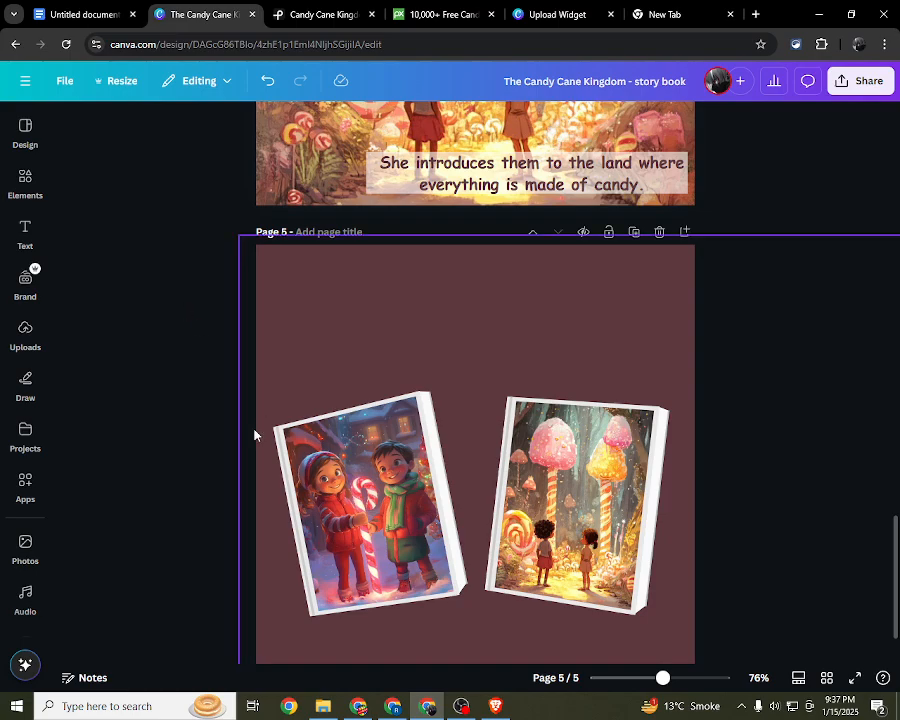
Step: Shrink both book frames on page 5 together to about 6.8 by 4 in and centre them horizontally on the lower part
left_click_drag(221, 474, 689, 430)
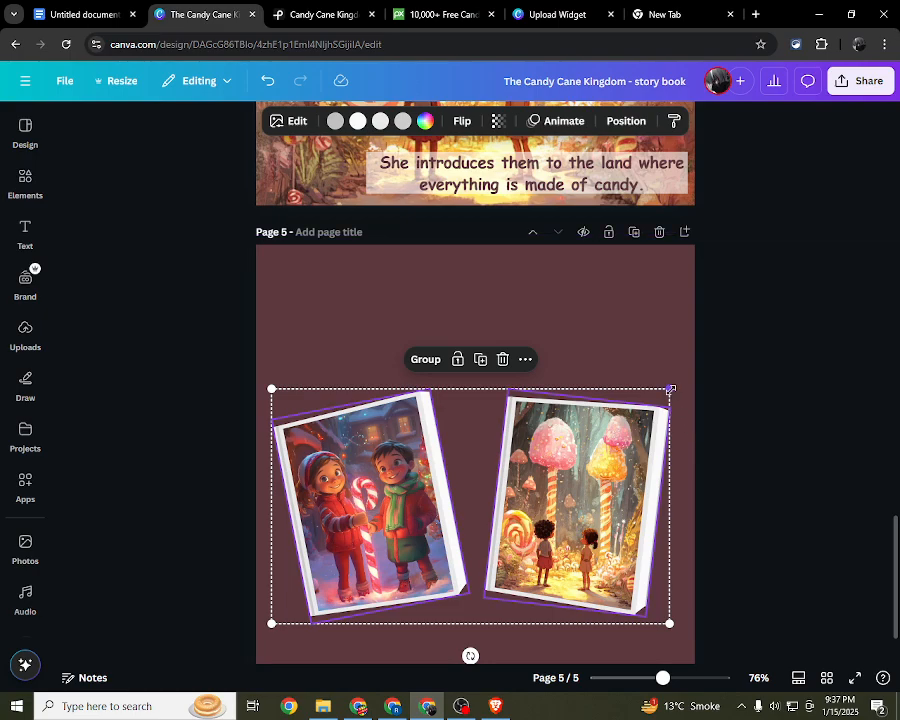
left_click_drag(671, 388, 633, 412)
left_click_drag(460, 492, 477, 492)
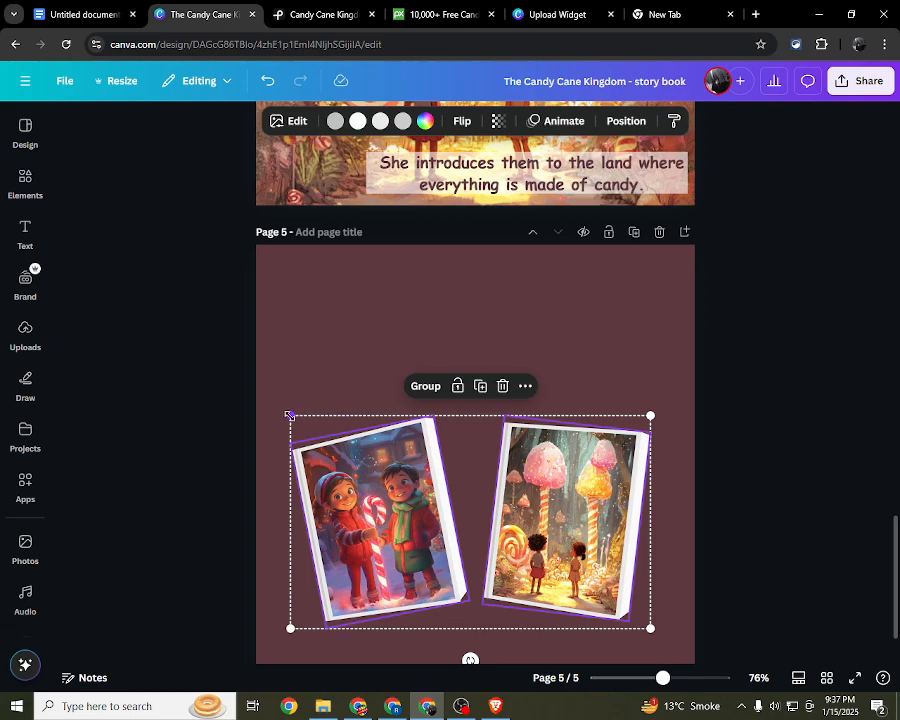
left_click_drag(289, 416, 296, 419)
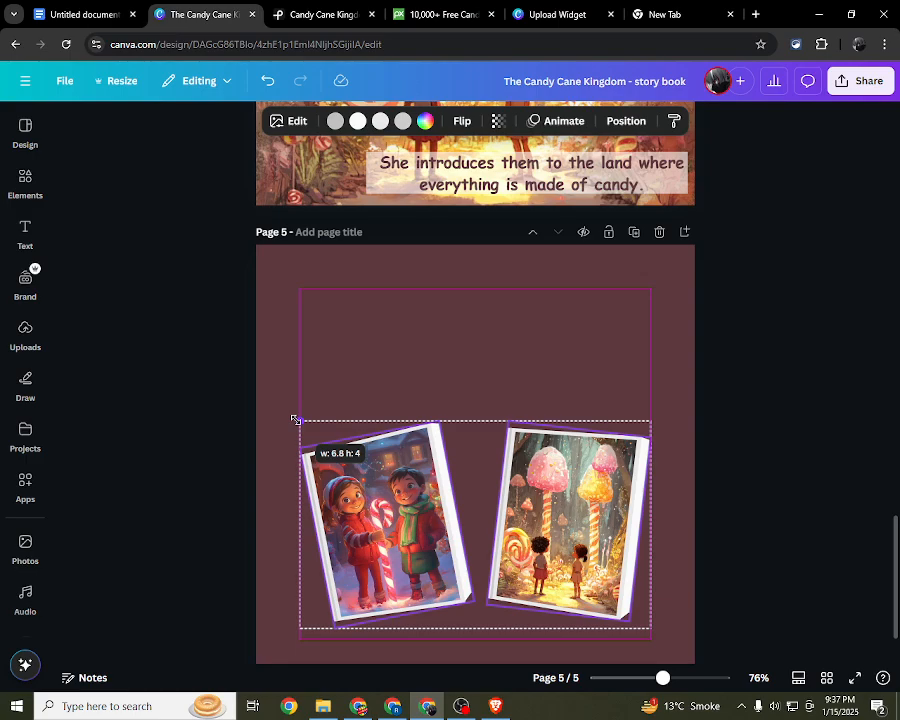
left_click_drag(295, 418, 300, 420)
Step: Switch to the Google Docs notes and review the page sizes listed below the story title
left_click(88, 13)
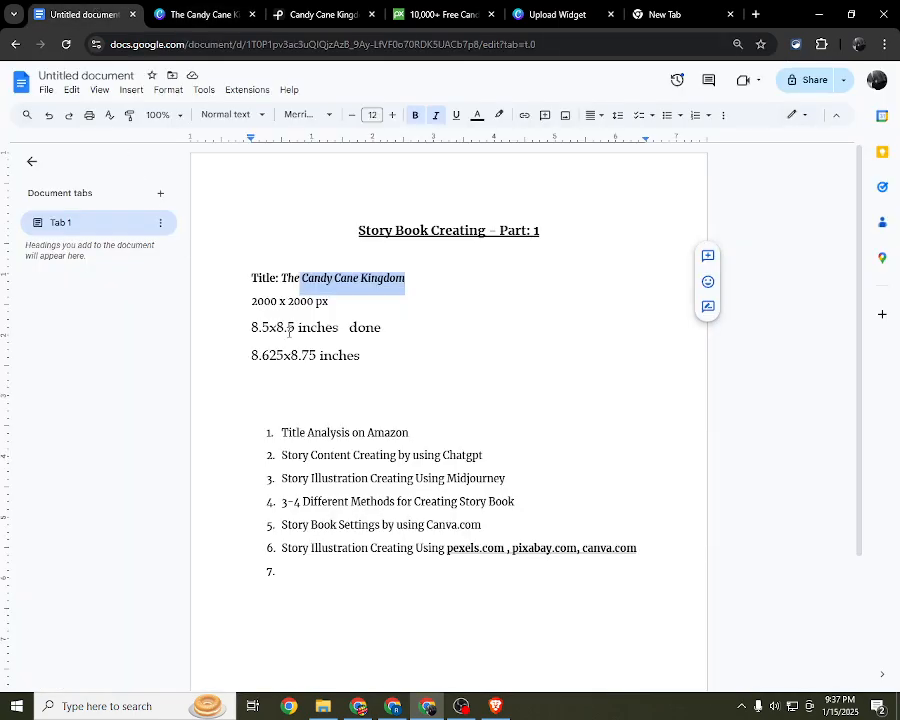
left_click_drag(251, 327, 261, 304)
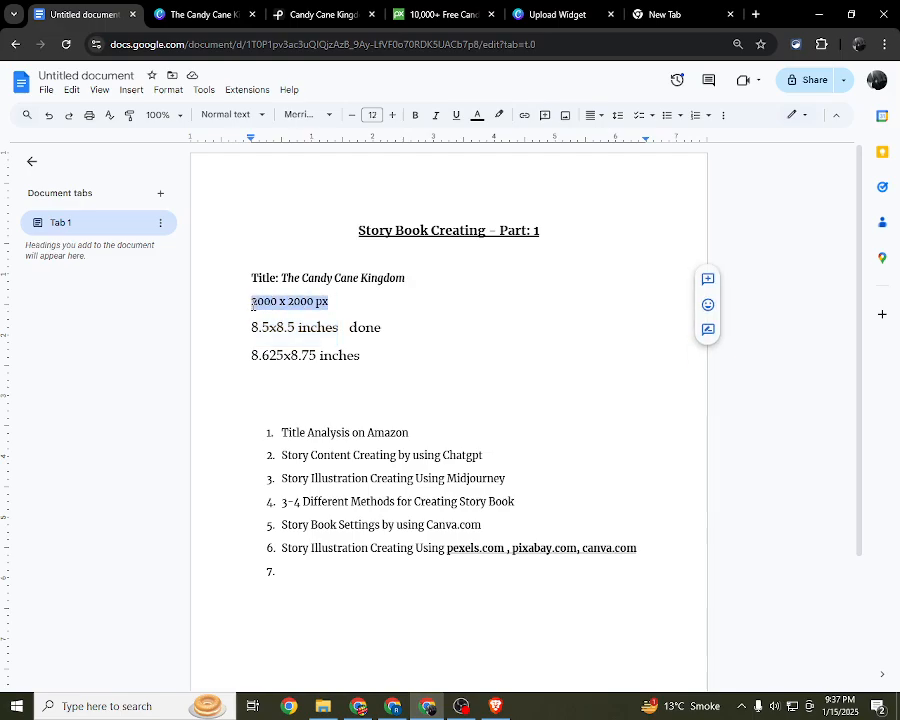
left_click(252, 303)
left_click_drag(252, 303, 343, 303)
left_click_drag(252, 328, 341, 328)
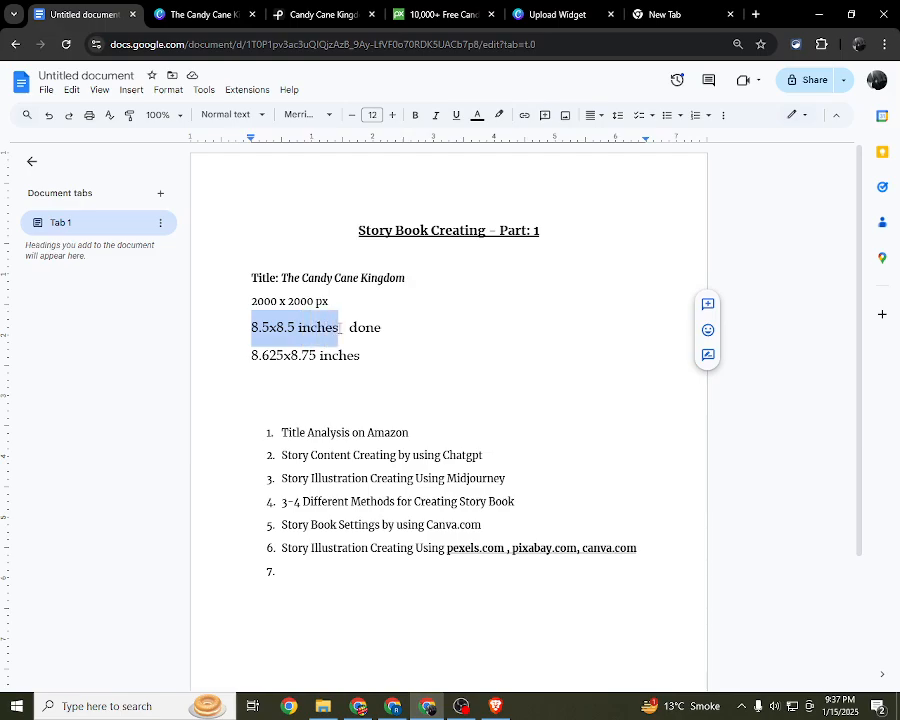
left_click(314, 395)
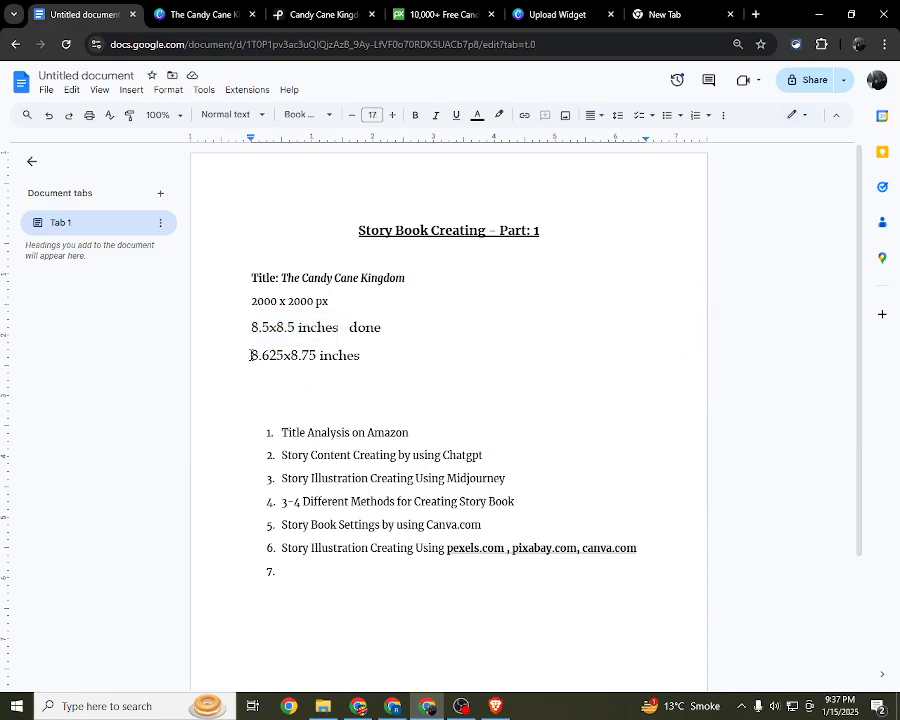
left_click_drag(252, 355, 368, 351)
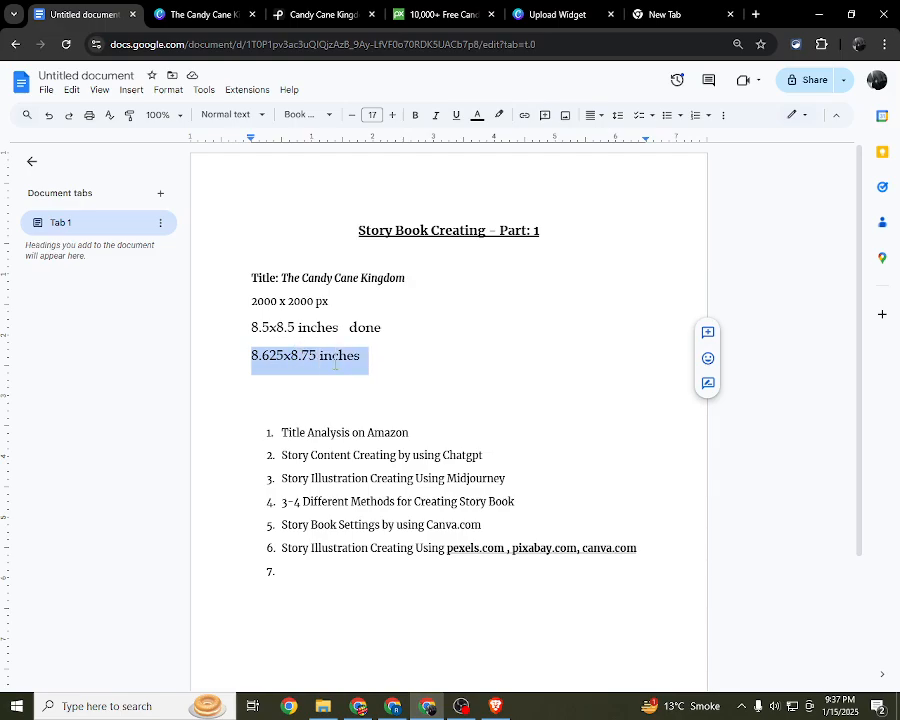
left_click(335, 364)
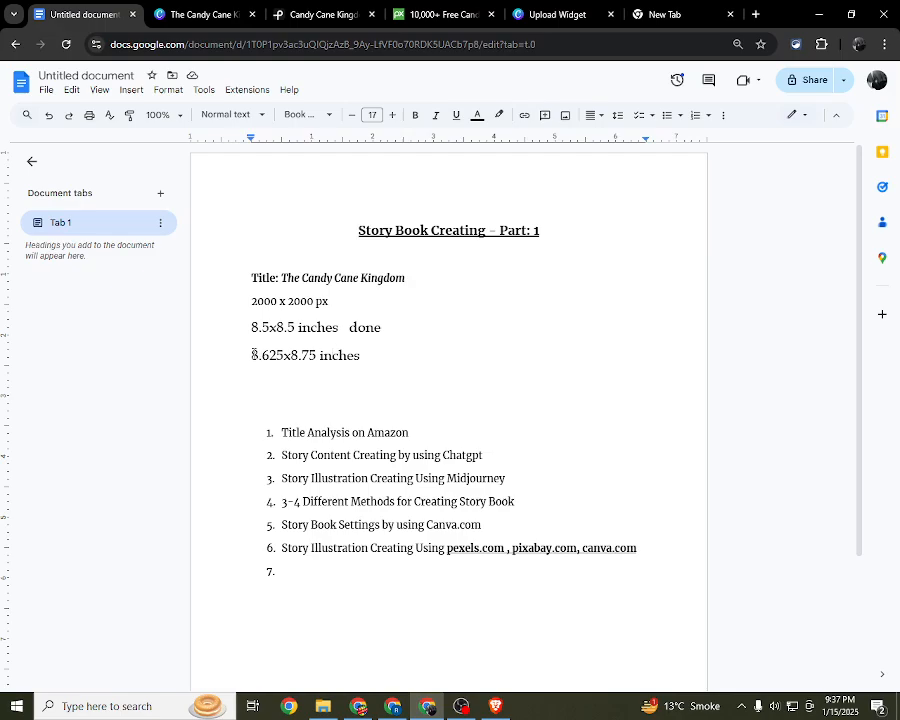
left_click_drag(253, 355, 331, 355)
left_click(277, 355)
left_click_drag(242, 328, 352, 334)
Step: Return to the Canva story book and check the custom resize dimensions and available units without resizing the design
left_click(550, 14)
left_click(243, 8)
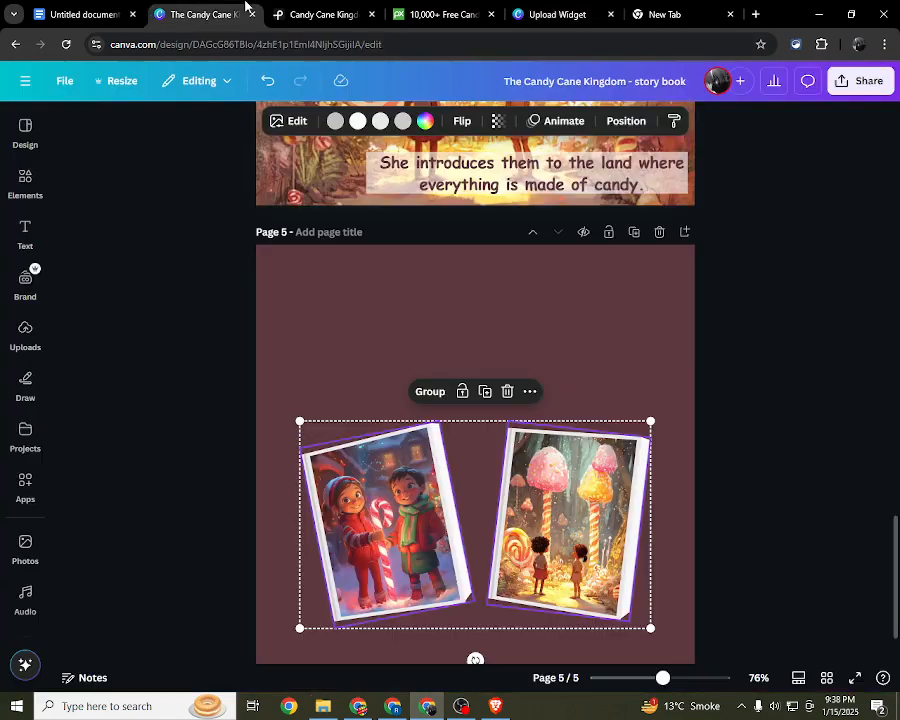
left_click(606, 336)
scroll(606, 339, "down", 2)
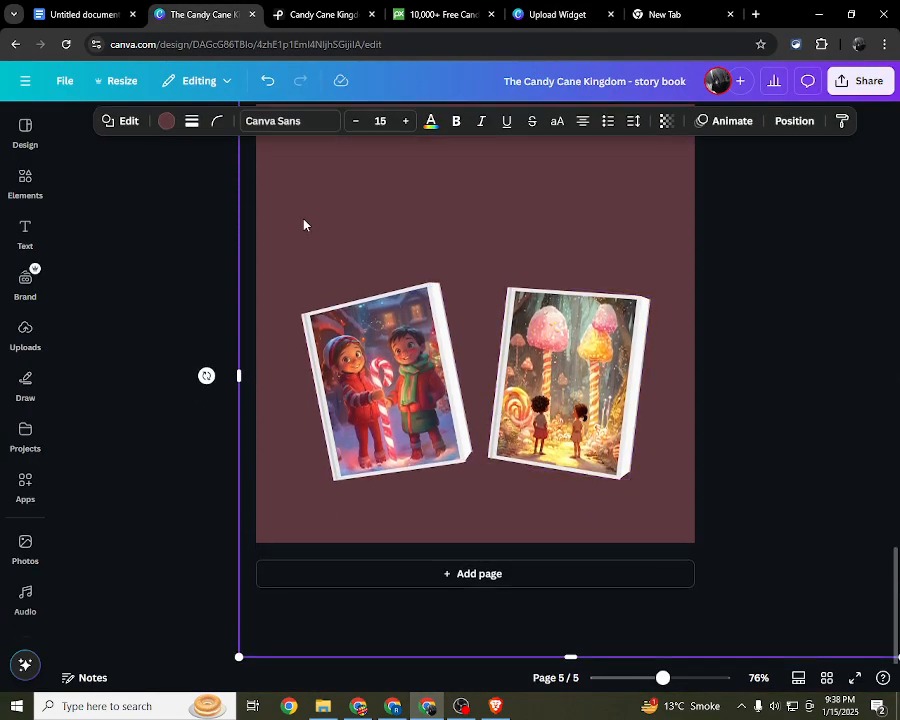
left_click(122, 81)
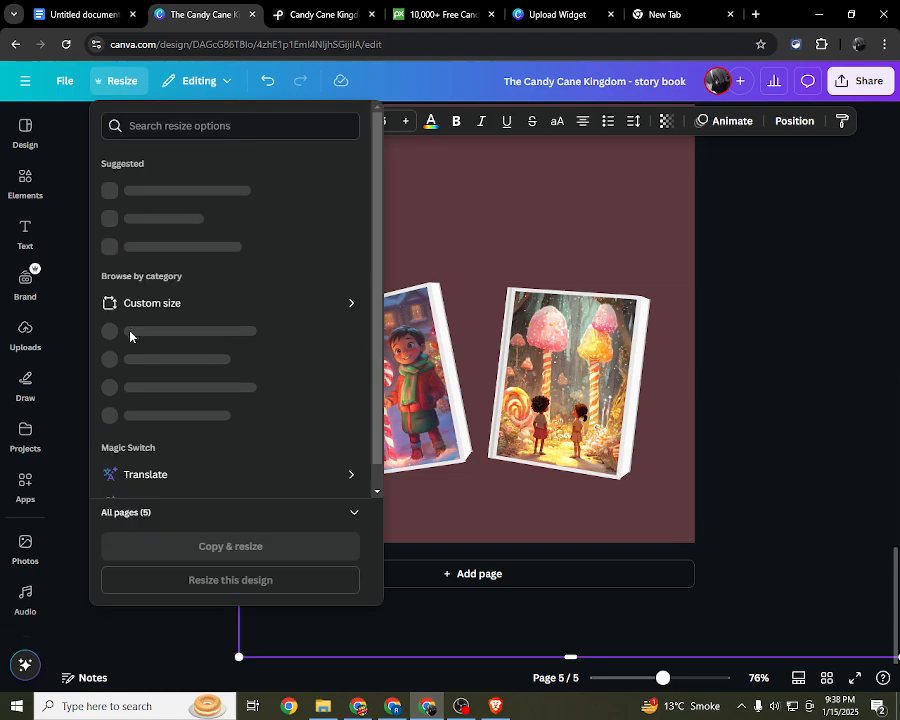
left_click(288, 320)
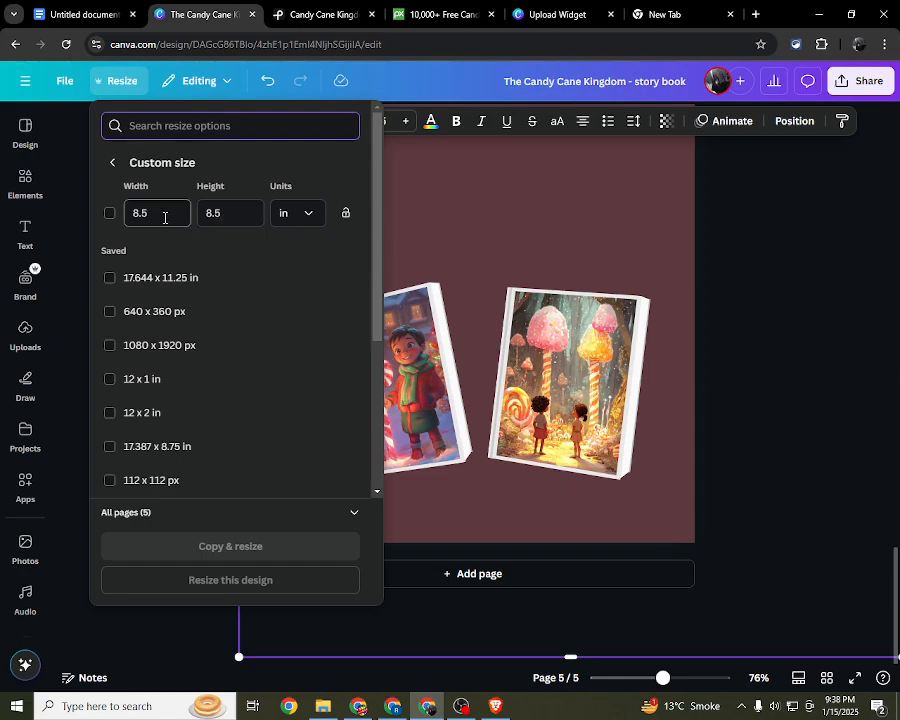
left_click(305, 217)
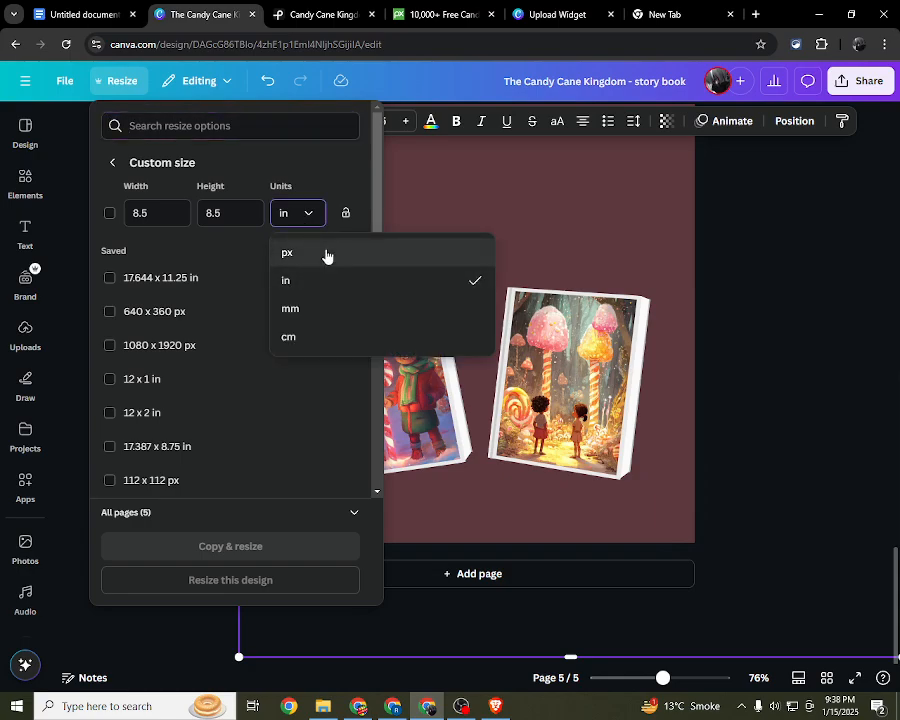
left_click(323, 279)
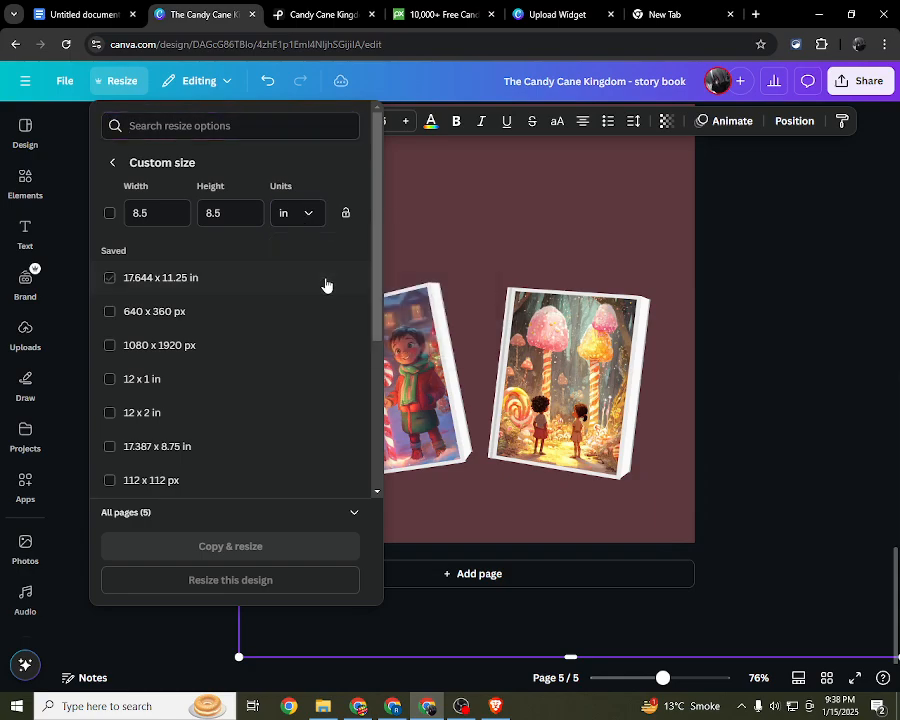
left_click(785, 320)
Step: Try recolouring the page 5 background shape with the greyish purple #595063 sampled from the siblings picture
scroll(586, 316, "up", 3)
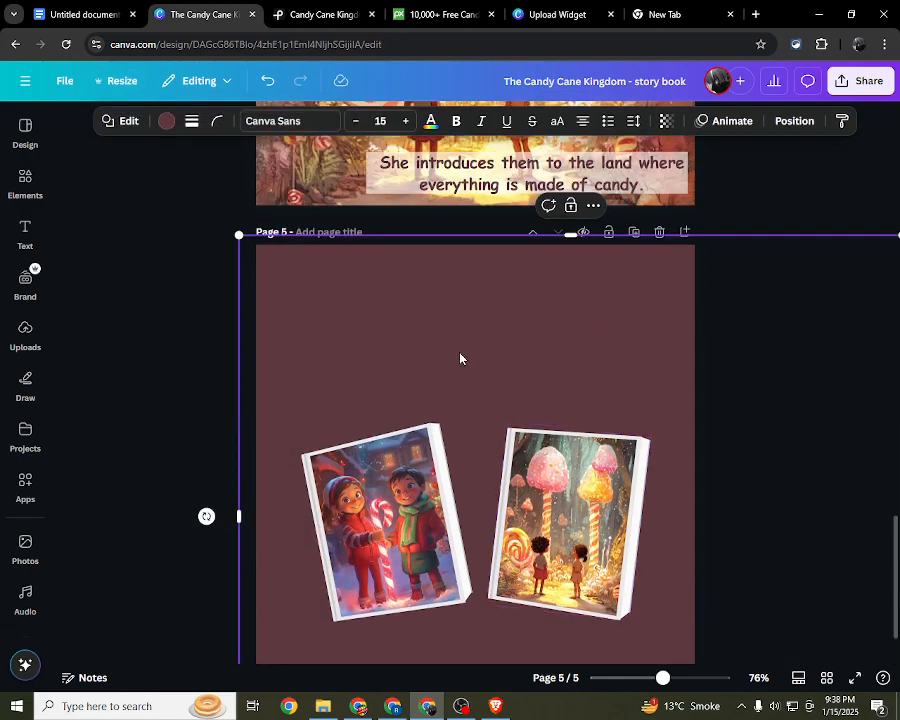
scroll(378, 315, "down", 1)
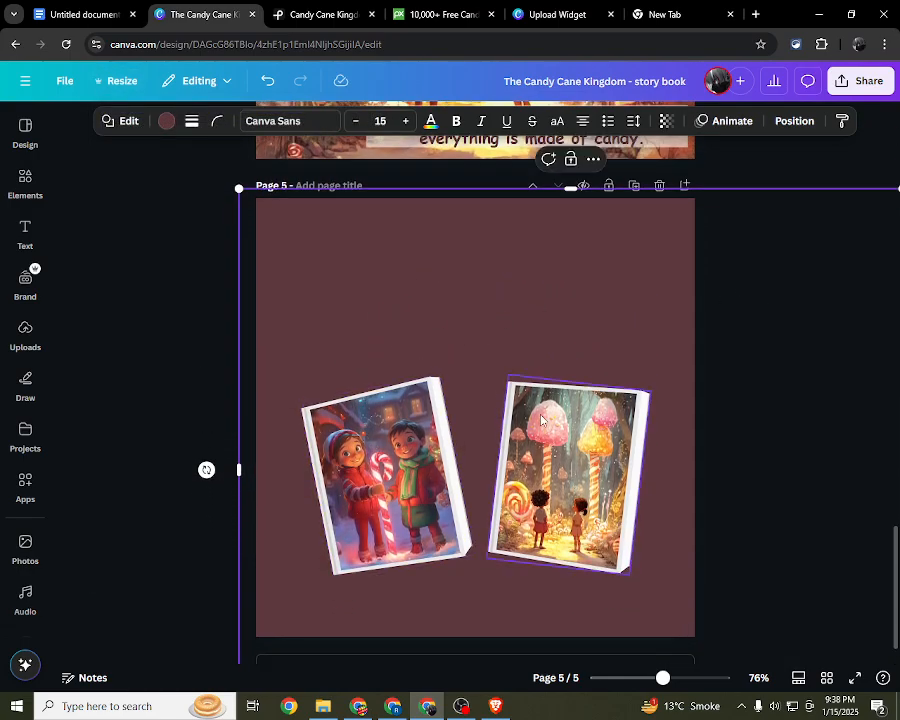
left_click(162, 125)
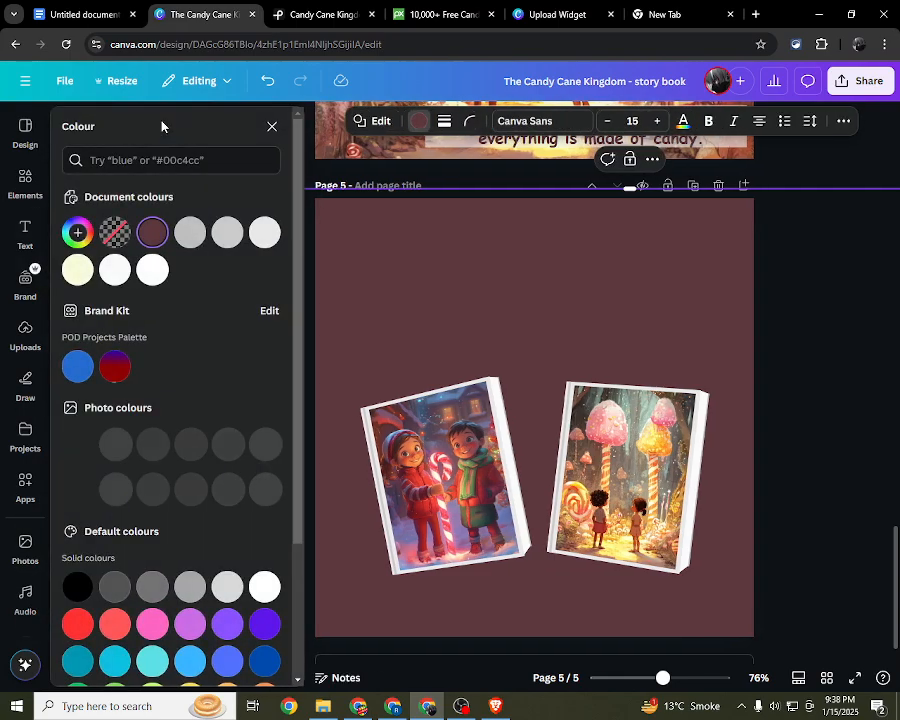
left_click(88, 237)
left_click(84, 238)
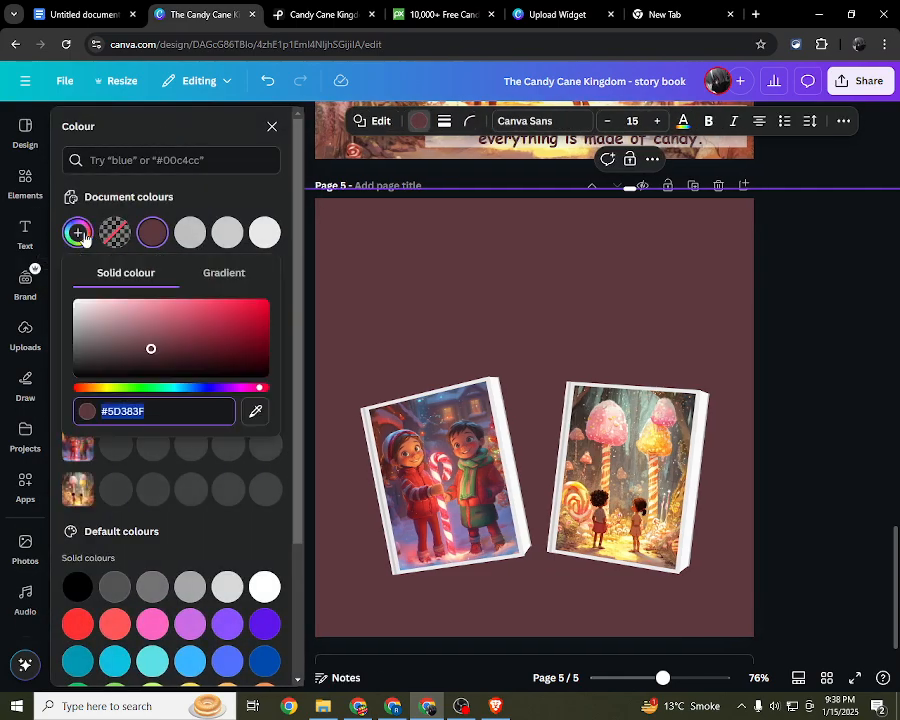
left_click(255, 414)
left_click(432, 440)
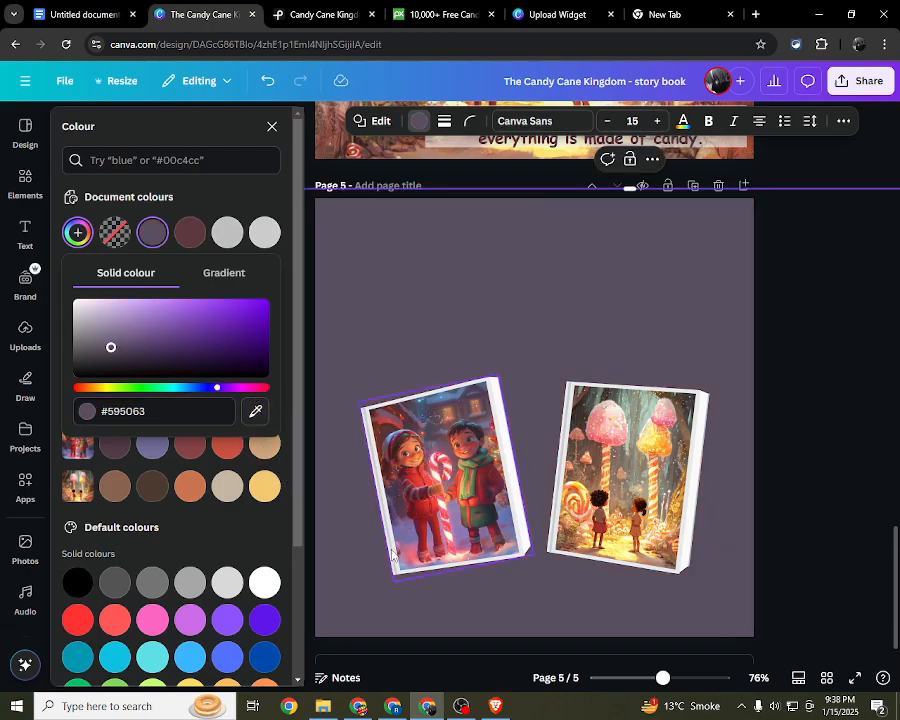
left_click(784, 347)
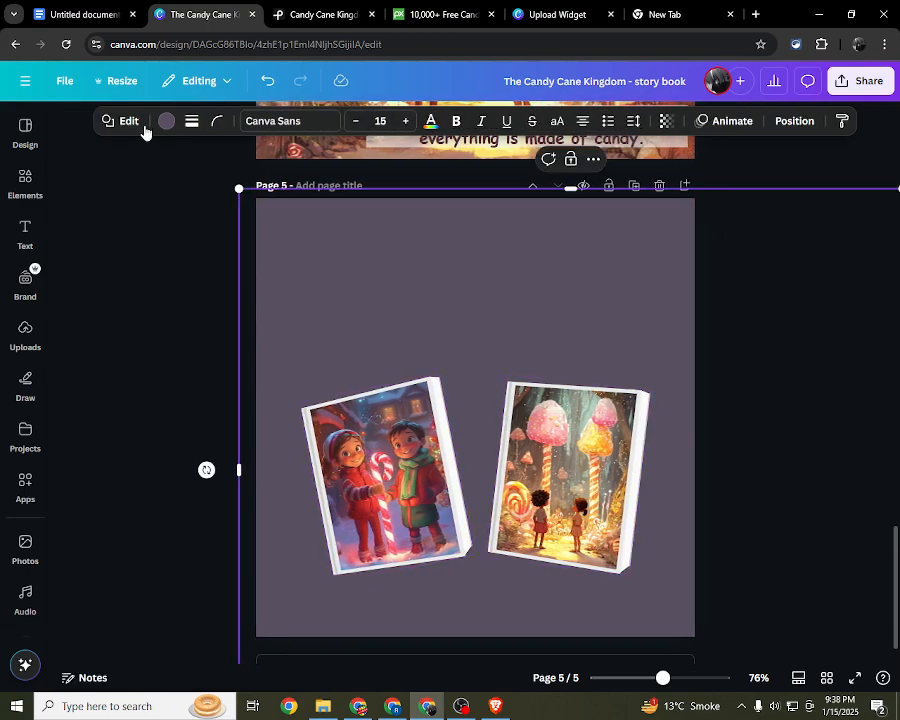
Step: Try pink #FCB3B1 and orange #E38B53, both sampled from the candy forest picture, as the page 5 background colour
left_click(186, 126)
left_click(172, 126)
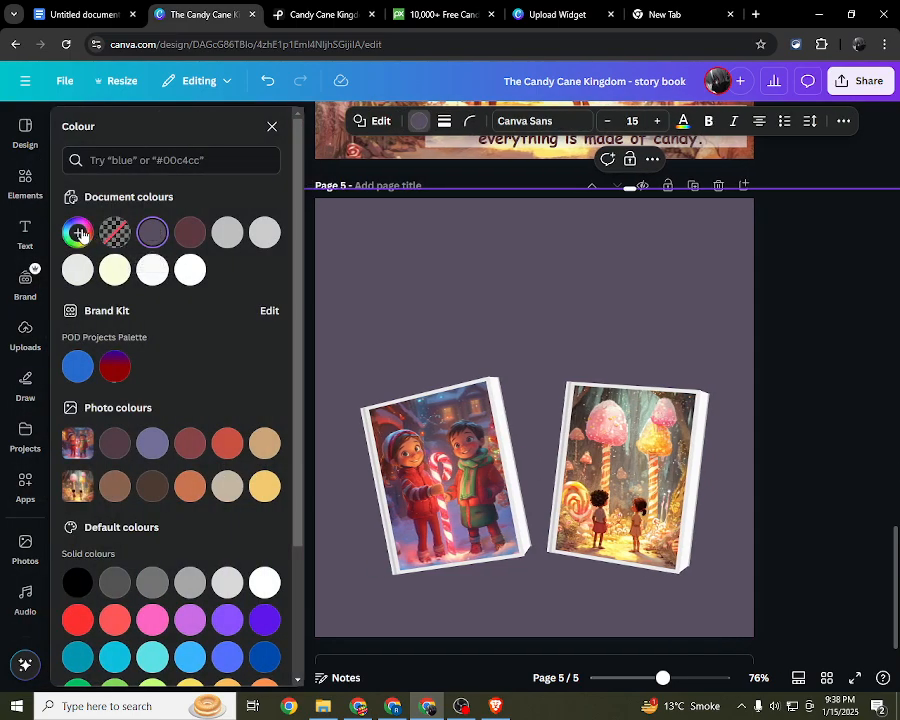
left_click(77, 232)
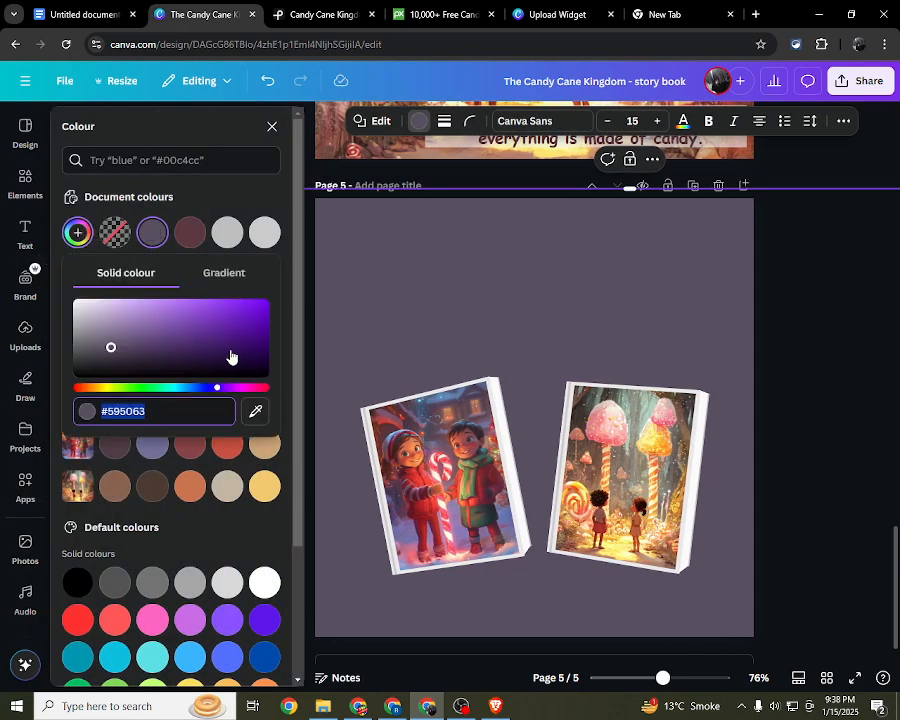
left_click(624, 441)
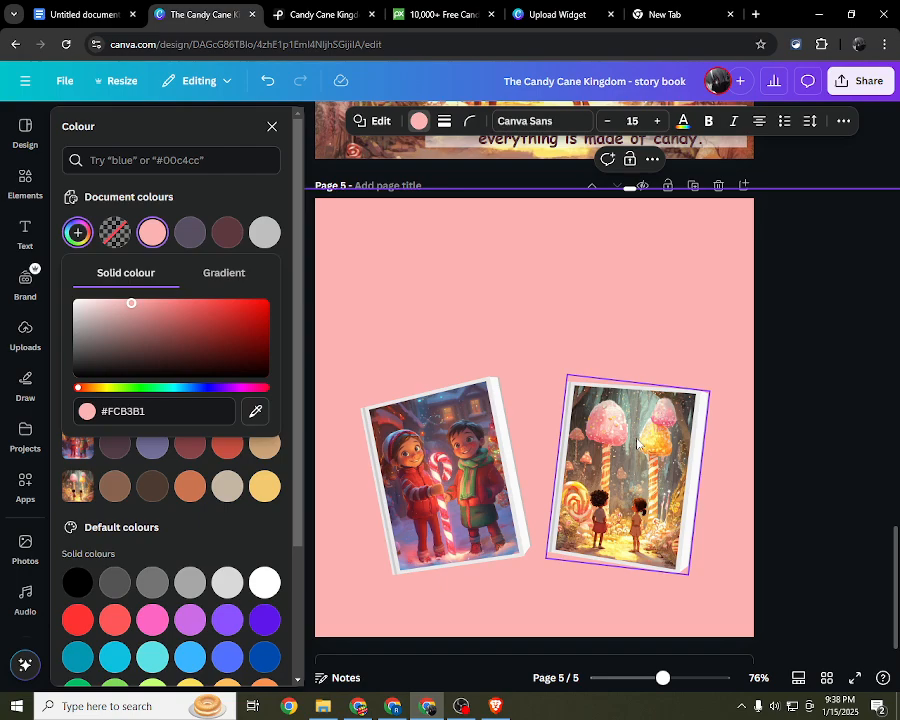
left_click(77, 232)
left_click(77, 232)
left_click(255, 411)
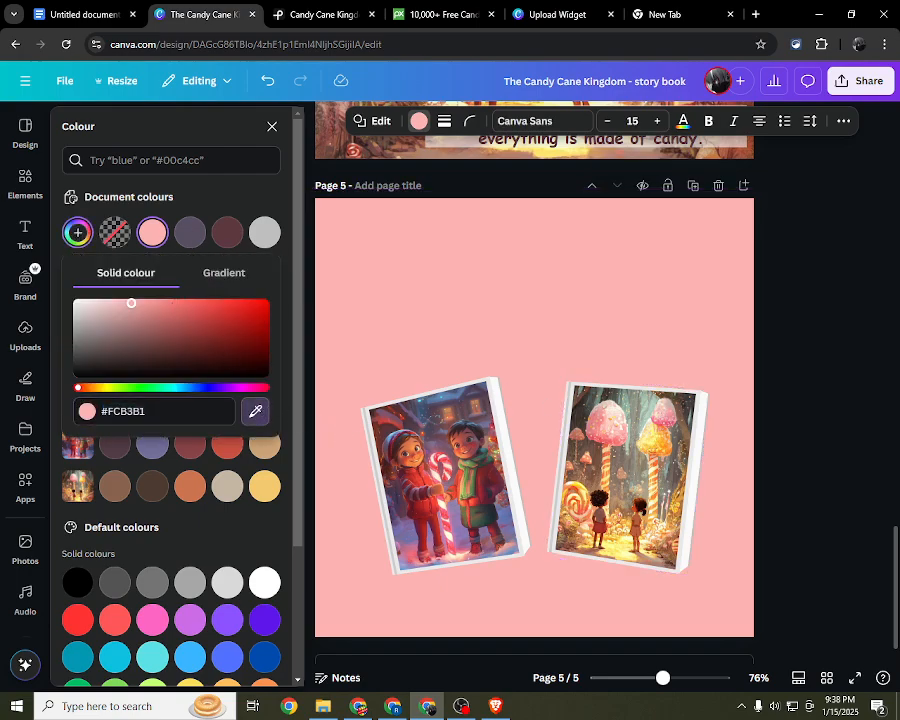
left_click(575, 515)
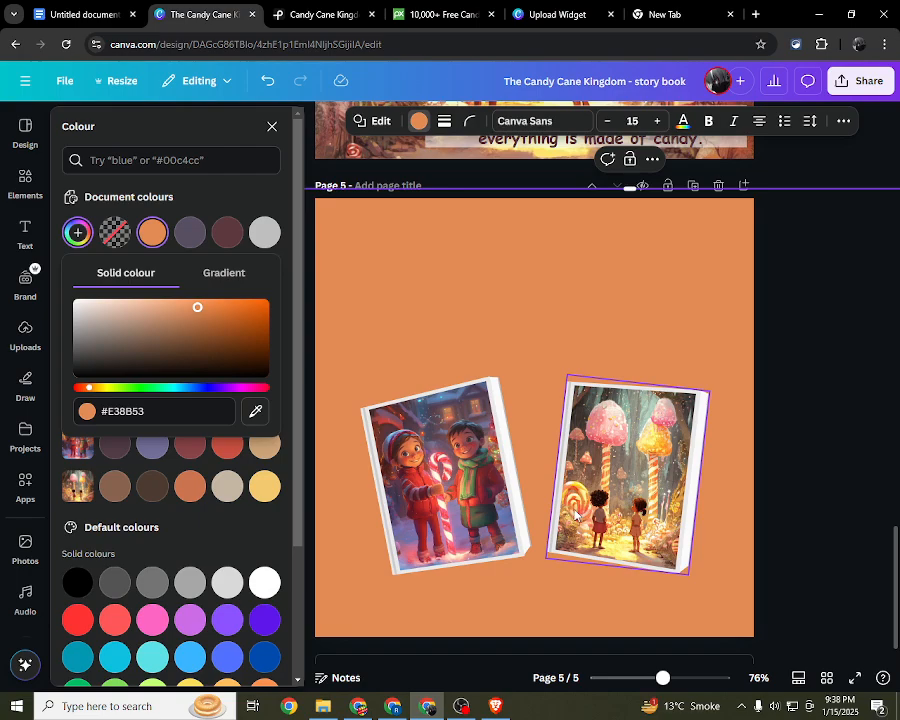
Step: Recolour the page 5 background shape with a reddish brown sampled from the area between the lollipop and child in the candy forest picture
left_click(78, 233)
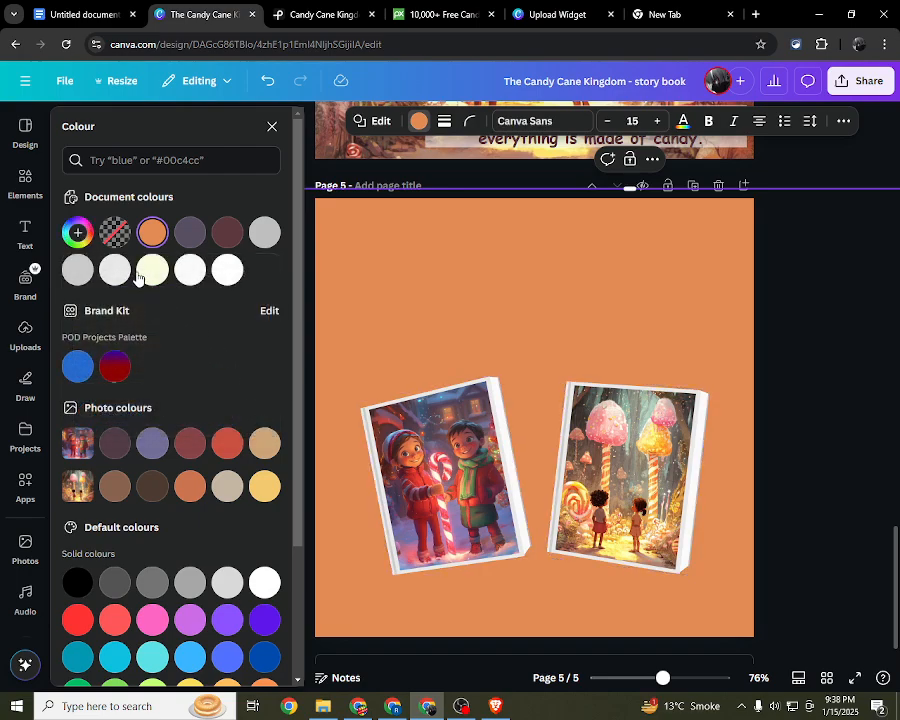
left_click(78, 233)
left_click(255, 411)
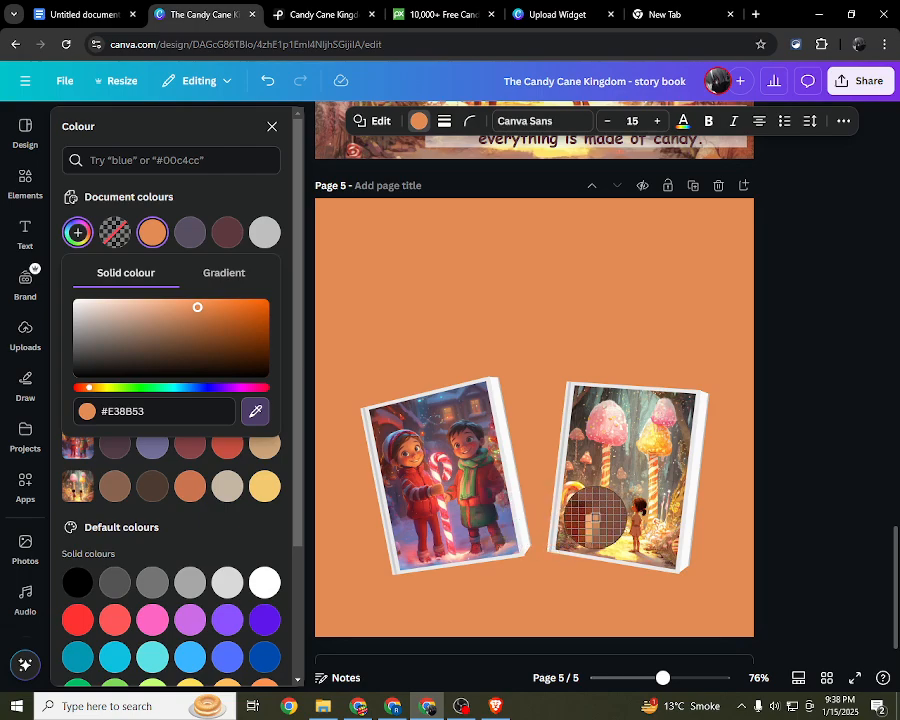
left_click(596, 517)
left_click(764, 411)
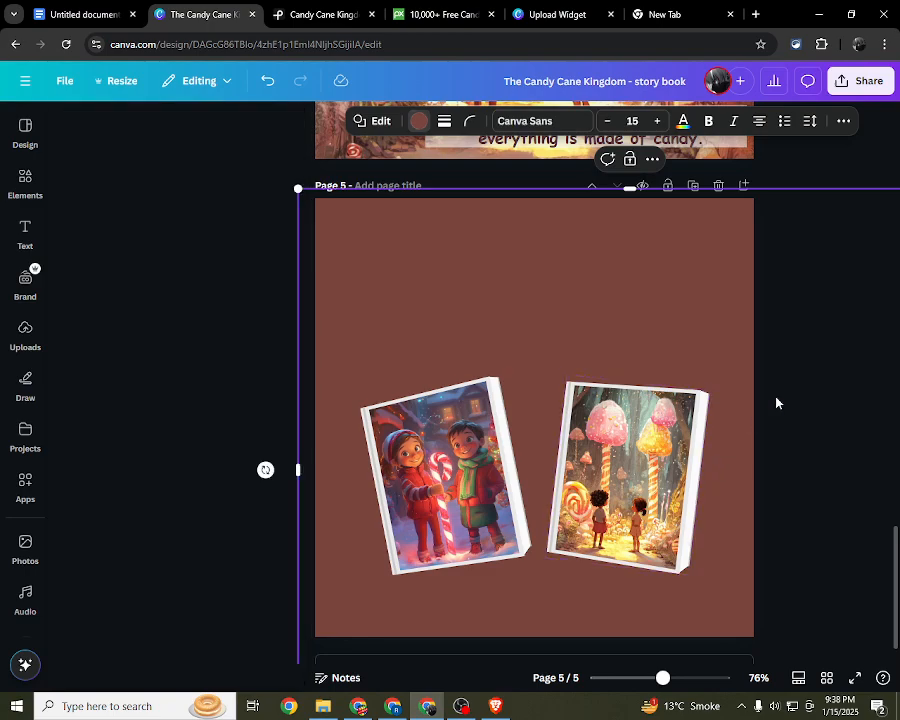
left_click(768, 369)
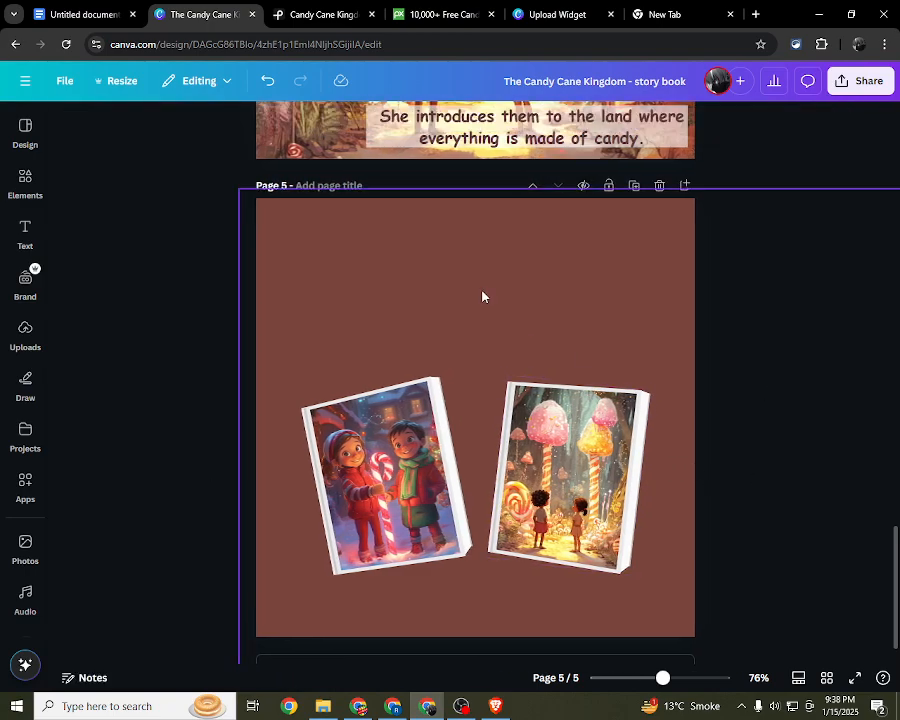
Step: Copy the text "The siblings are greeted by Sugar Sprinkle, the kingdom's tiny guardian fairy." from page 4 onto page 5
scroll(265, 303, "up", 5)
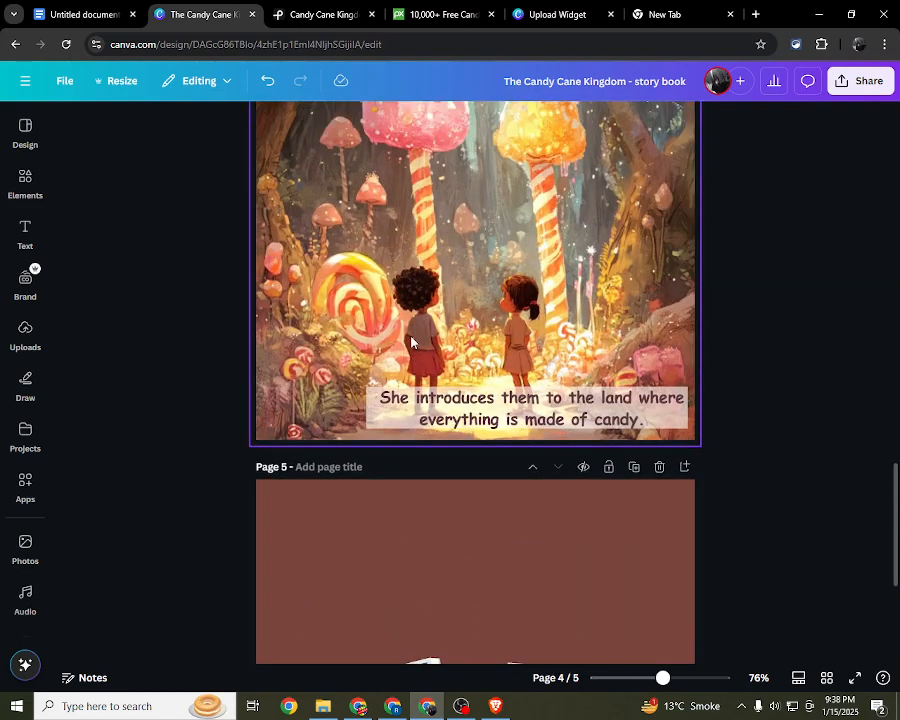
left_click(371, 236)
scroll(371, 236, "down", 6)
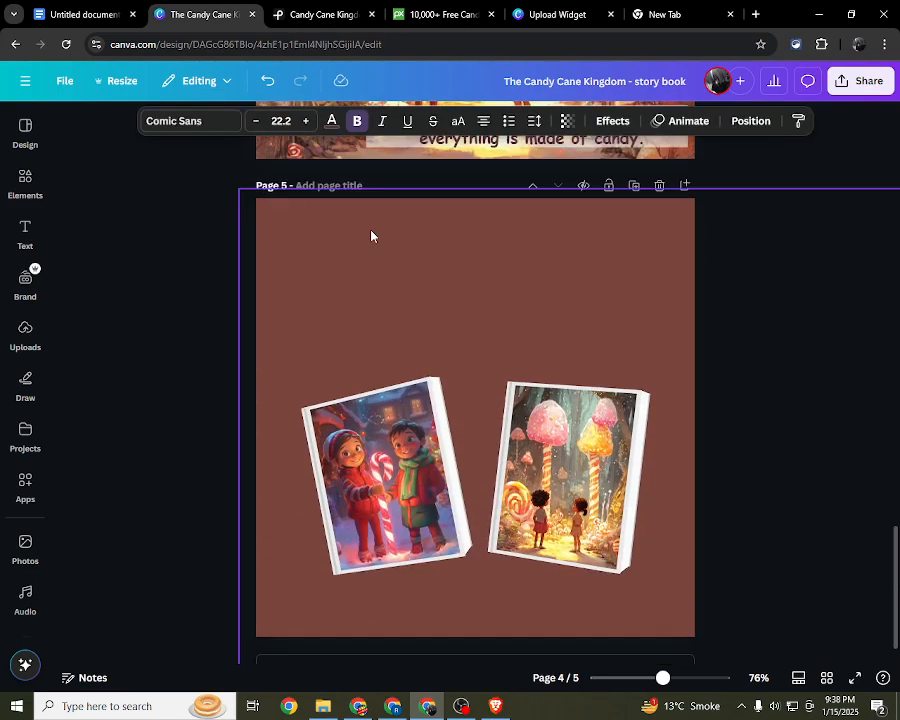
scroll(426, 323, "up", 1)
scroll(426, 323, "up", 3)
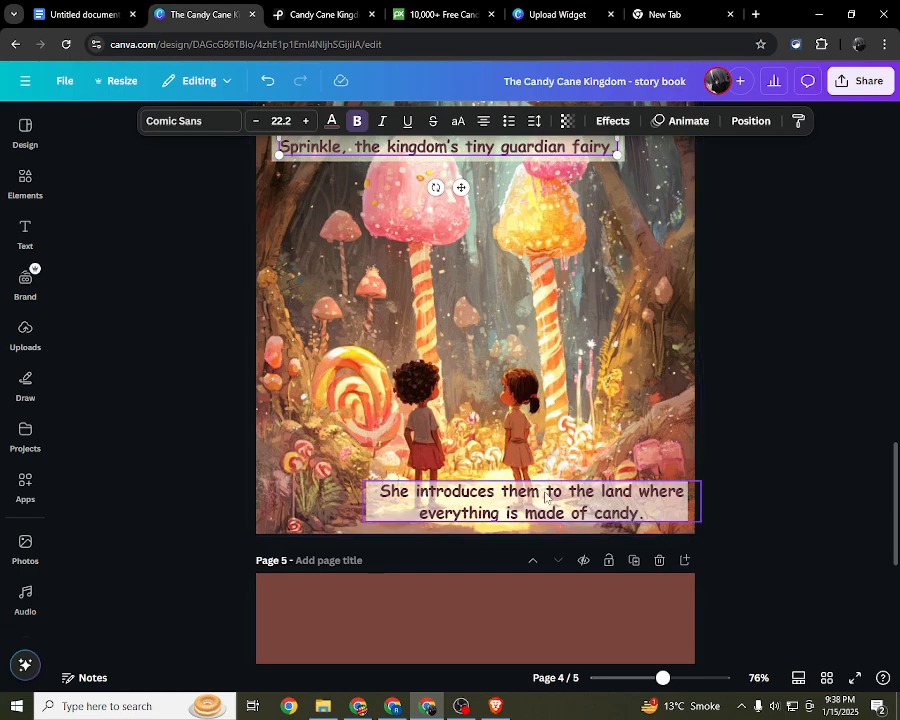
scroll(417, 479, "up", 3)
double_click(412, 380)
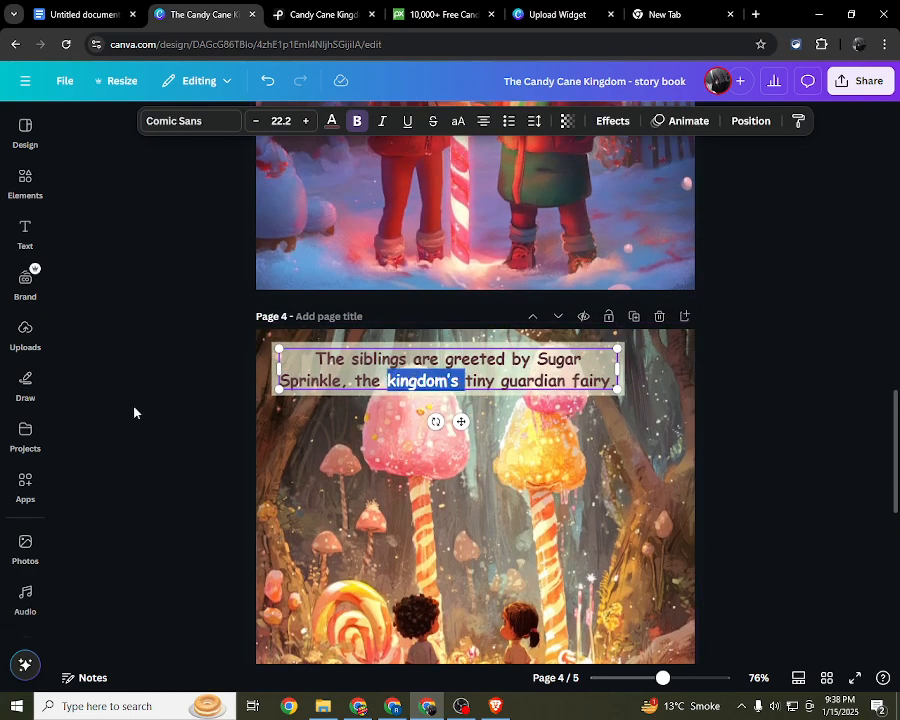
key("Escape")
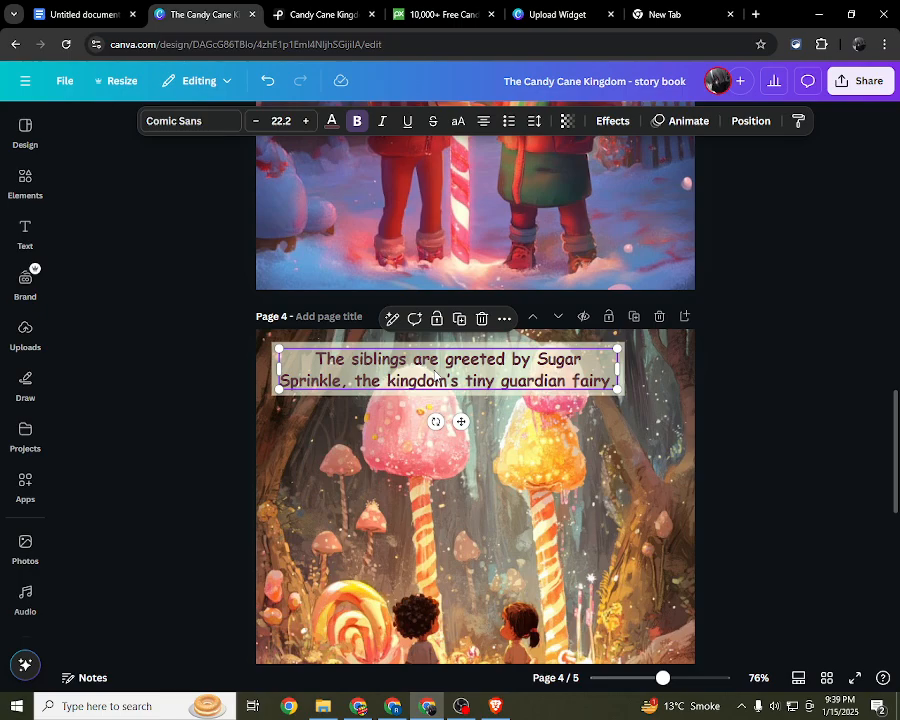
scroll(434, 375, "down", 5)
scroll(434, 375, "up", 3)
left_click(434, 375)
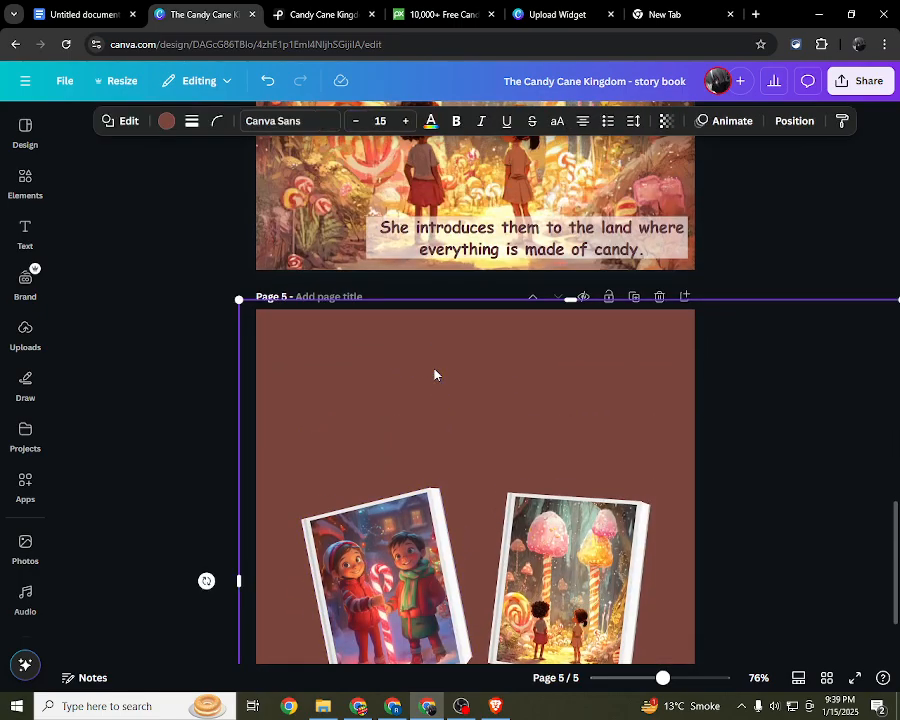
type("The siblings are greeted by Sugar Sprinkle, the kingdom's tiny guardian fairy.")
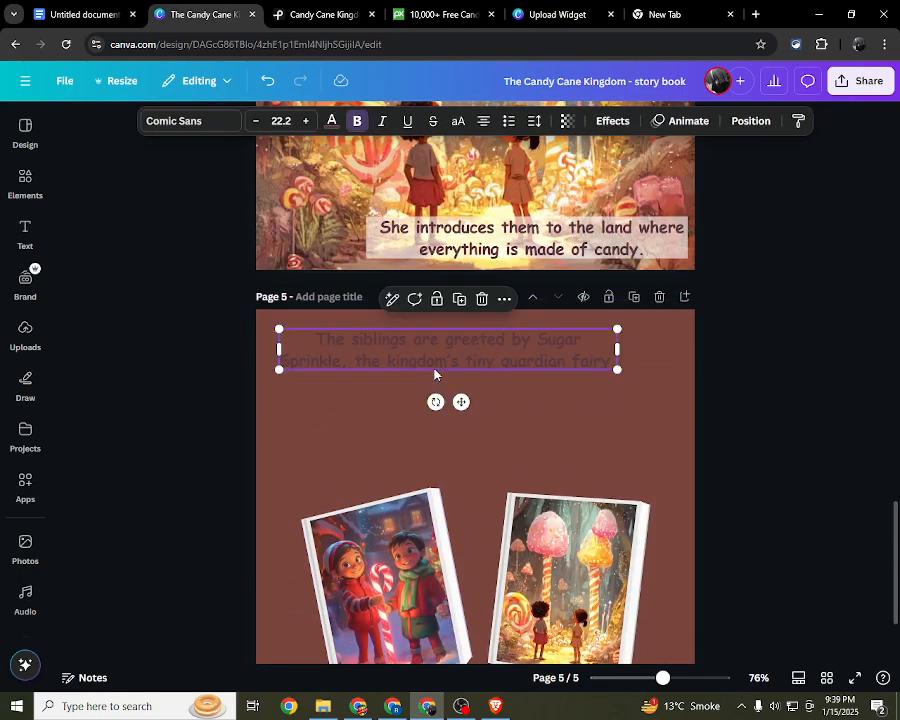
Step: Try pale cream and the candy forest picture's yellow on the copied page 5 text, then recolour it peach #ffbd59
left_click(332, 121)
left_click(80, 271)
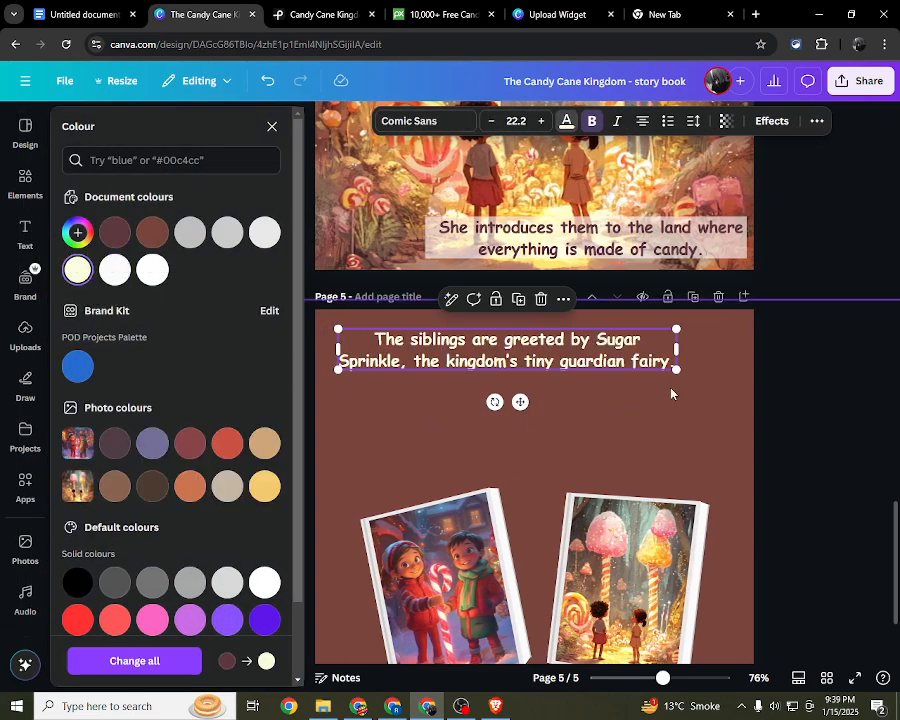
scroll(671, 394, "down", 2)
left_click(275, 488)
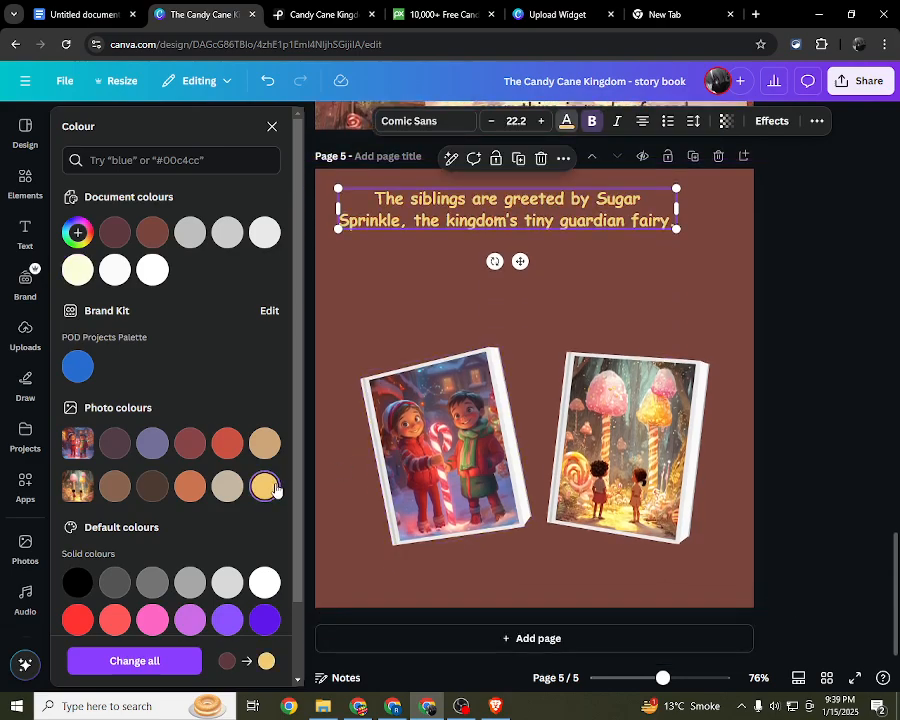
scroll(240, 482, "down", 2)
left_click(227, 607)
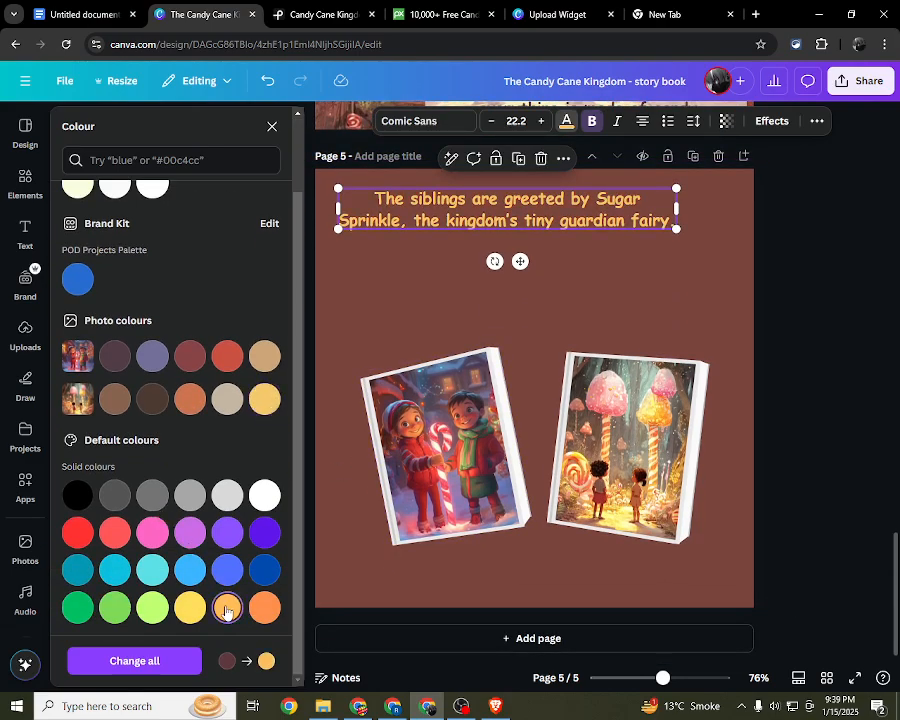
scroll(432, 301, "up", 4)
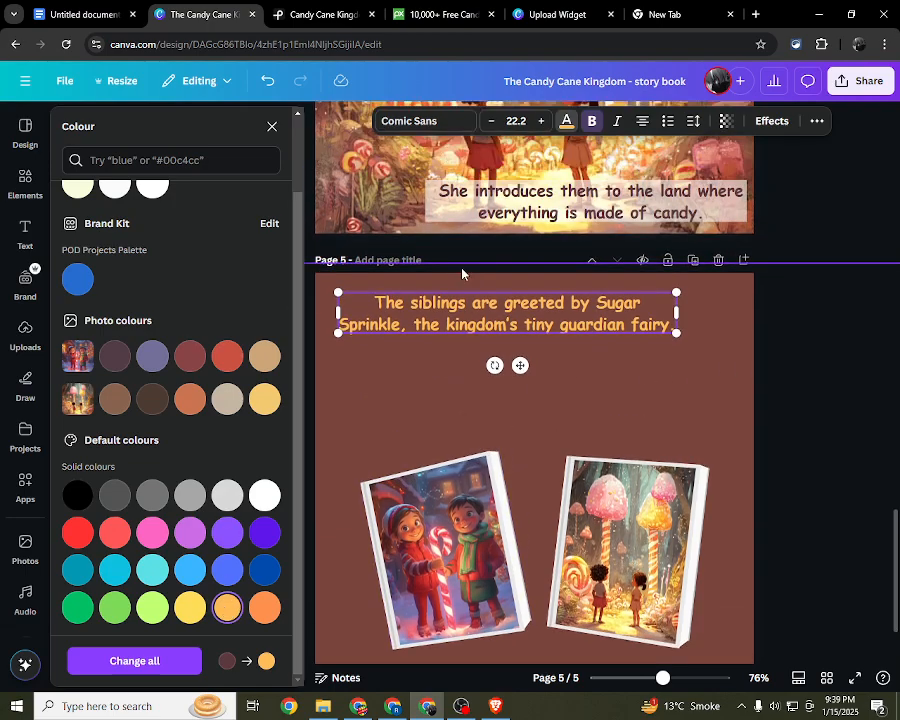
scroll(630, 273, "down", 1)
Step: Try to bring the "She introduces them to the land" text from page 4 down to page 5, and undo it
left_click(630, 273)
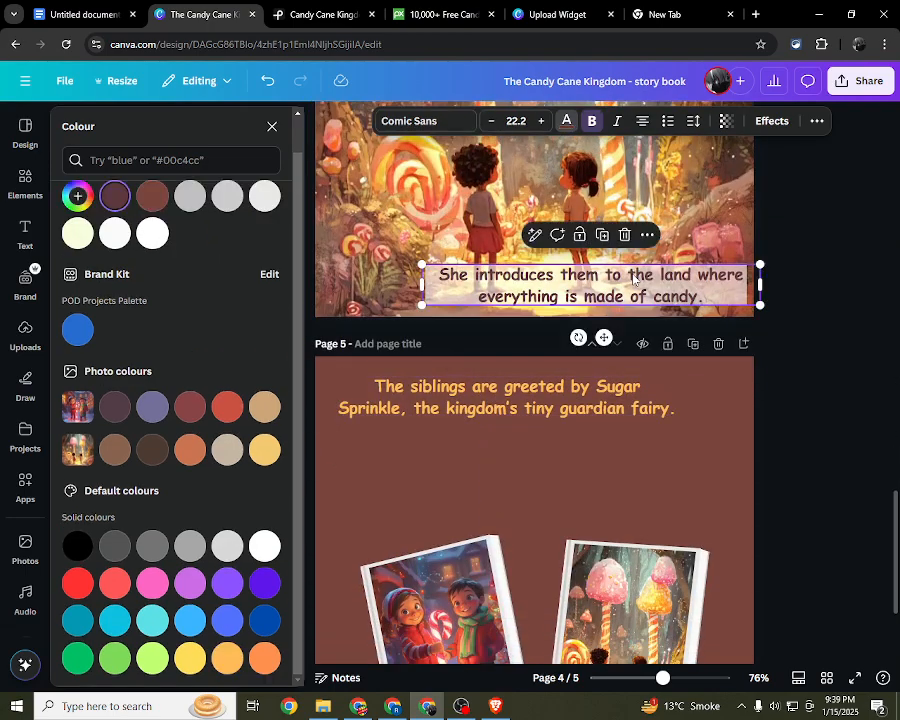
left_click_drag(630, 273, 598, 490)
scroll(598, 490, "up", 7)
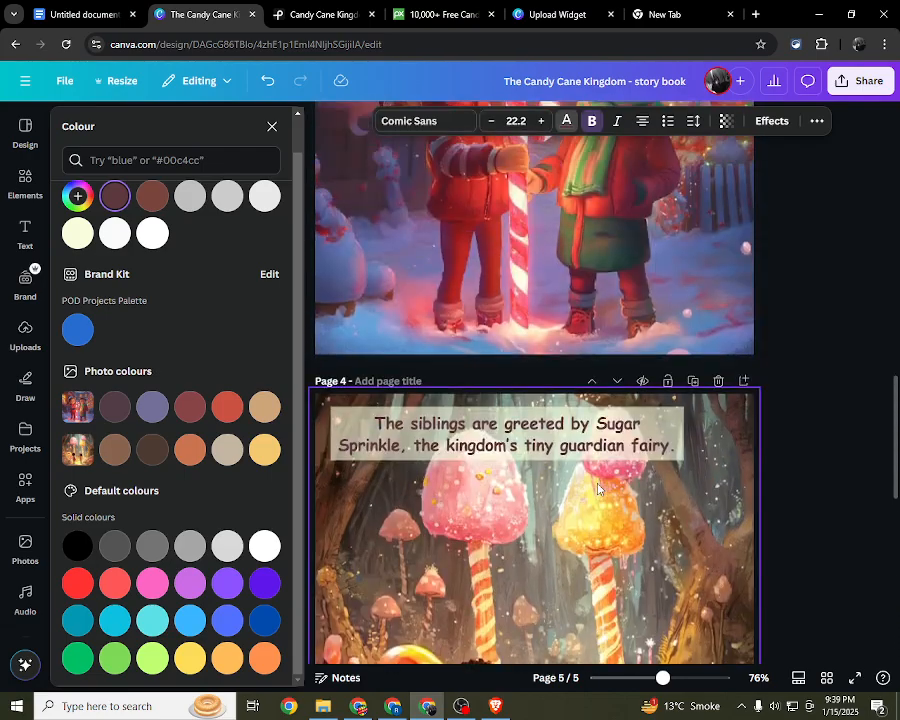
scroll(598, 489, "down", 4)
key("ctrl+z")
scroll(594, 442, "down", 3)
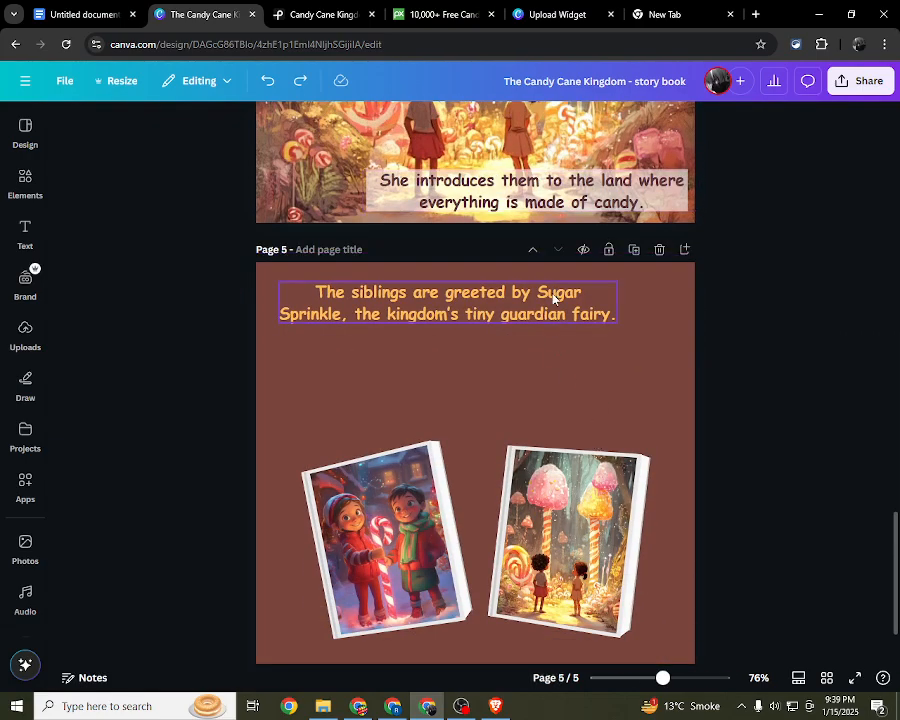
Step: Copy "She introduces them to the land where everything is made of candy." to page 5 and arrange it below the siblings text
left_click(572, 205)
left_click_drag(572, 205, 556, 264)
left_click_drag(416, 212, 436, 216)
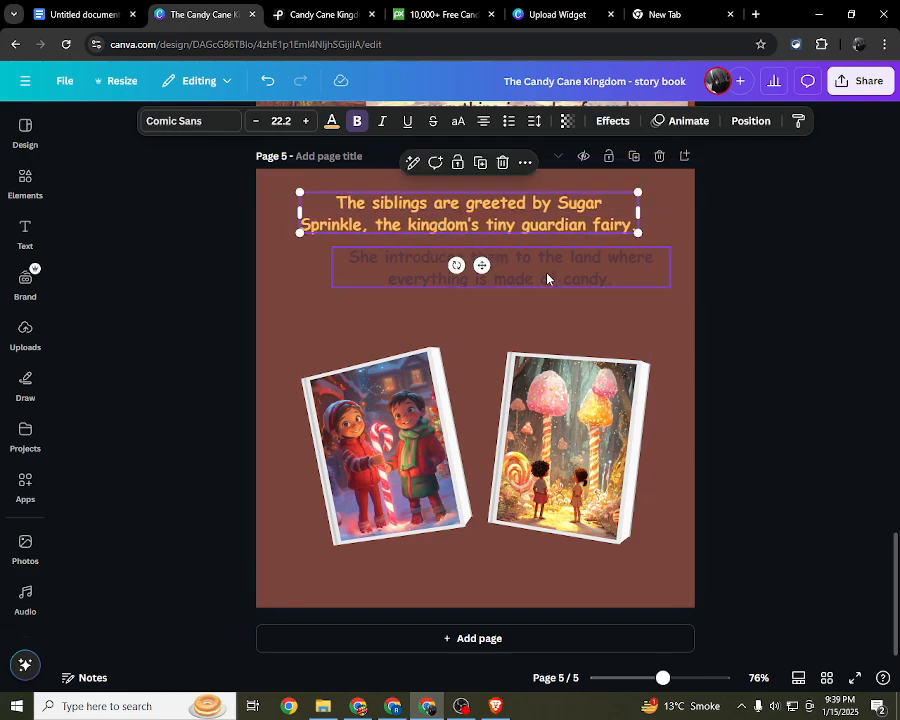
mouse_move(547, 279)
left_mouse_down()
mouse_move(533, 268)
mouse_move(546, 281)
left_mouse_up()
left_click(583, 215)
Step: Try peach #ffbd59 on the "She introduces them" text on page 5
left_click(584, 268)
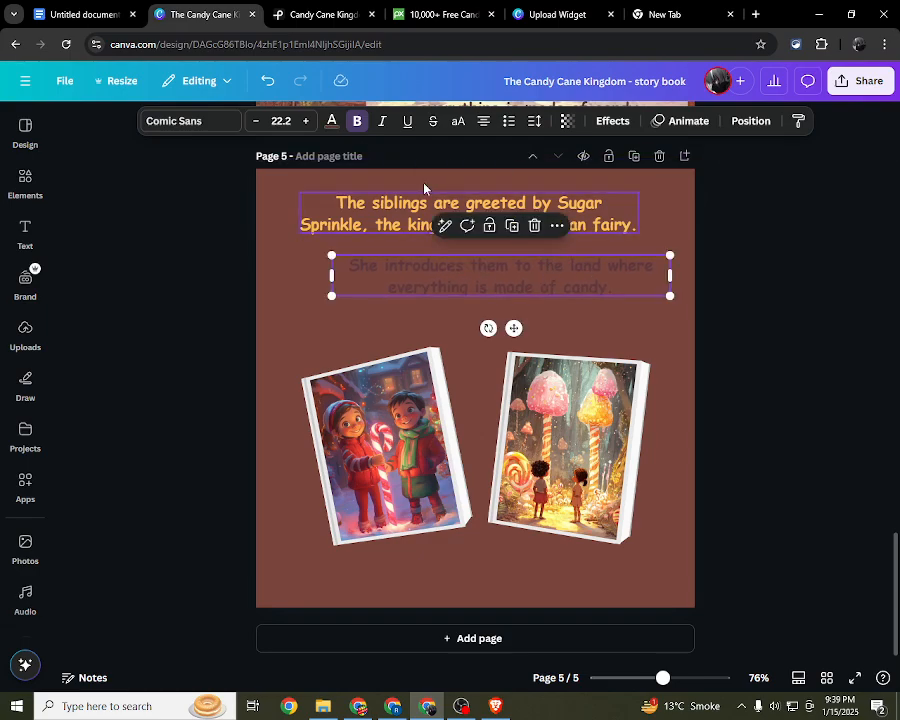
left_click(332, 120)
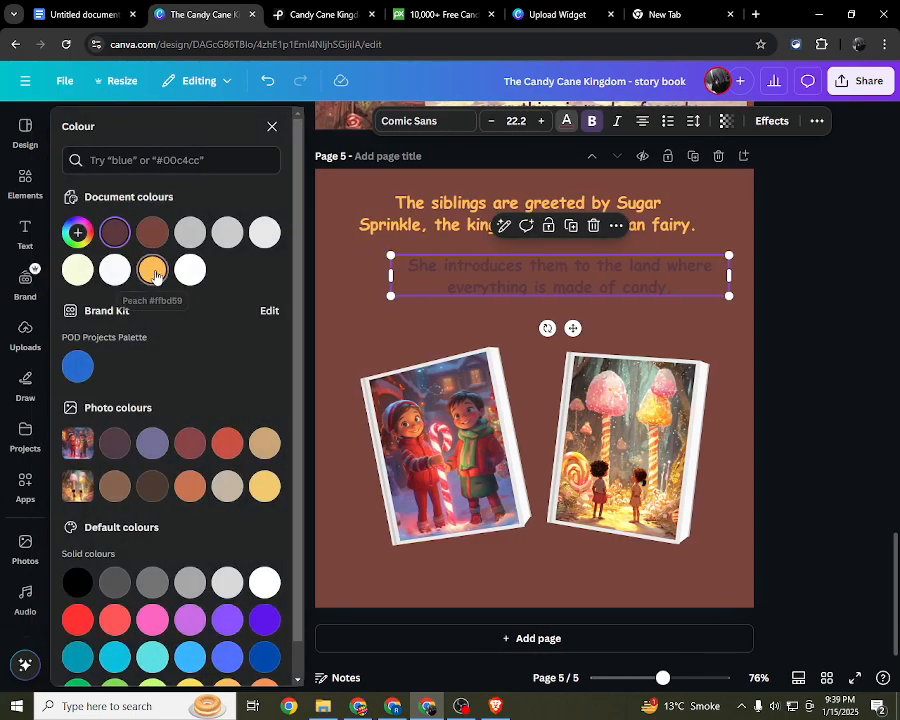
left_click(152, 268)
left_click(583, 291)
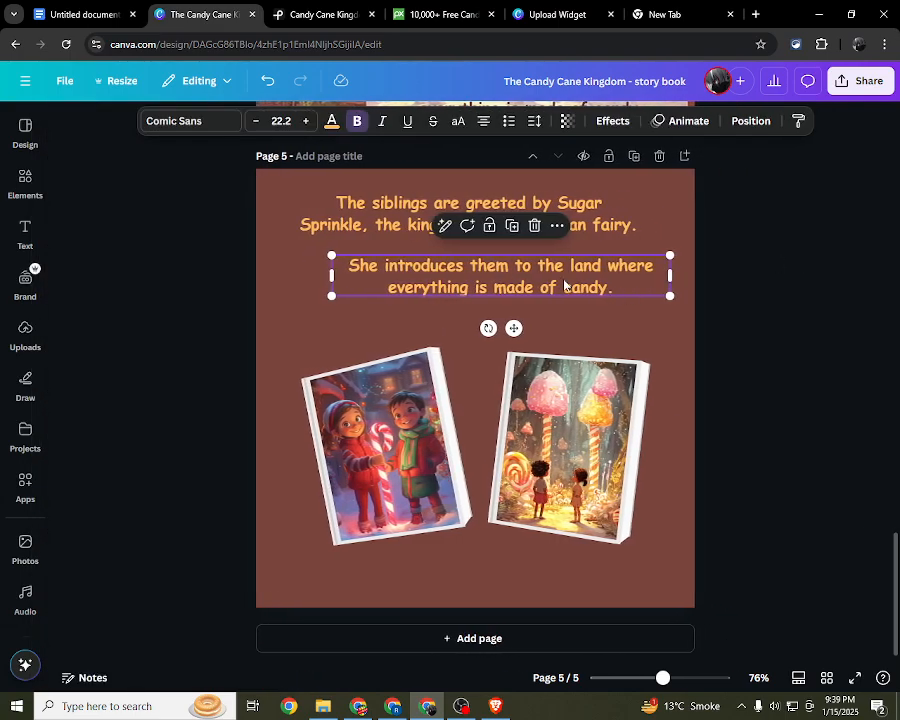
Step: Recolour the whole "She introduces them" text on page 5 light grey from the document colours
triple_click(564, 286)
left_click(332, 121)
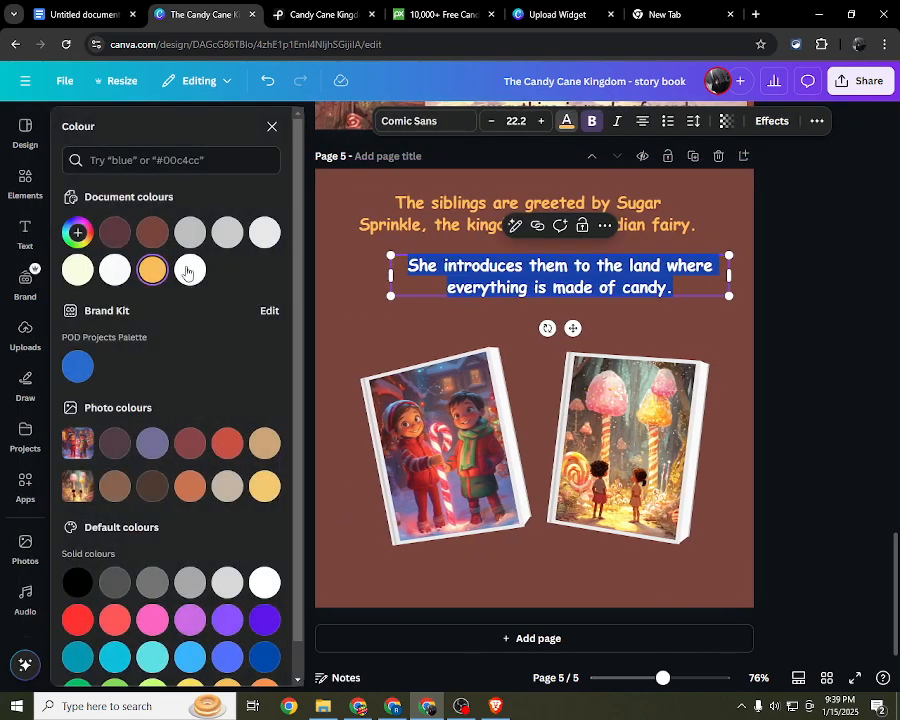
left_click(188, 232)
left_click(844, 242)
left_click(817, 241)
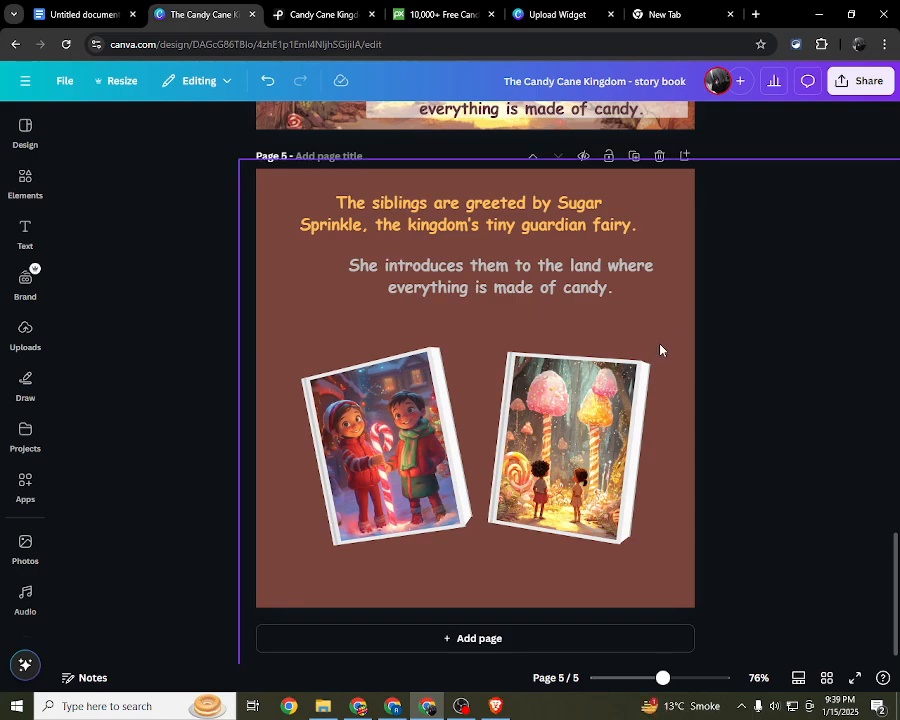
Step: Review page 4's text placement and check the transparency setting of the box behind its upper text
scroll(663, 346, "up", 4)
scroll(709, 239, "up", 2)
scroll(717, 217, "down", 1)
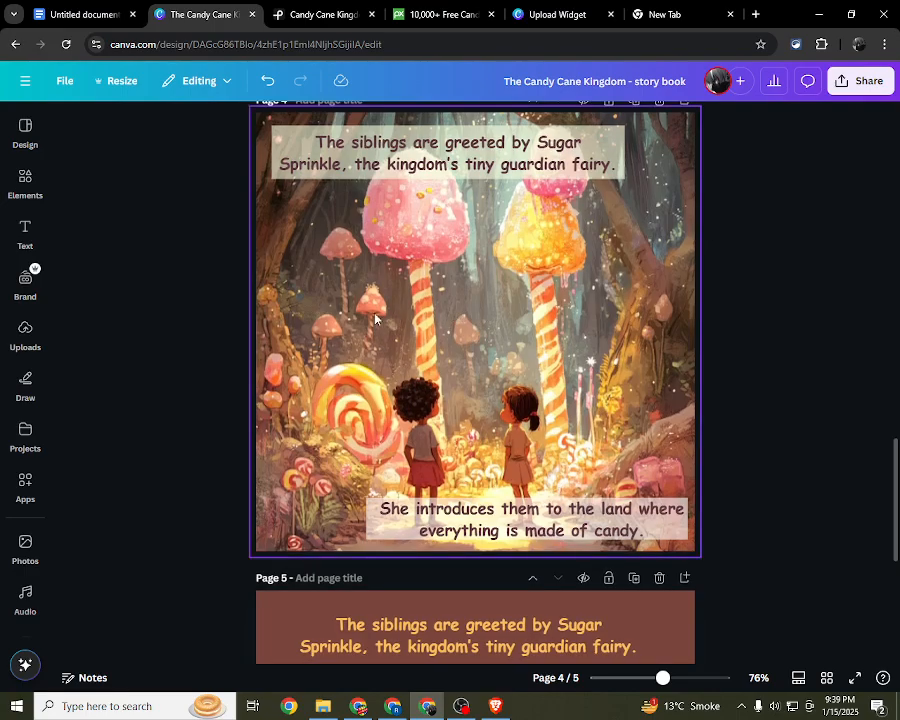
scroll(583, 259, "up", 2)
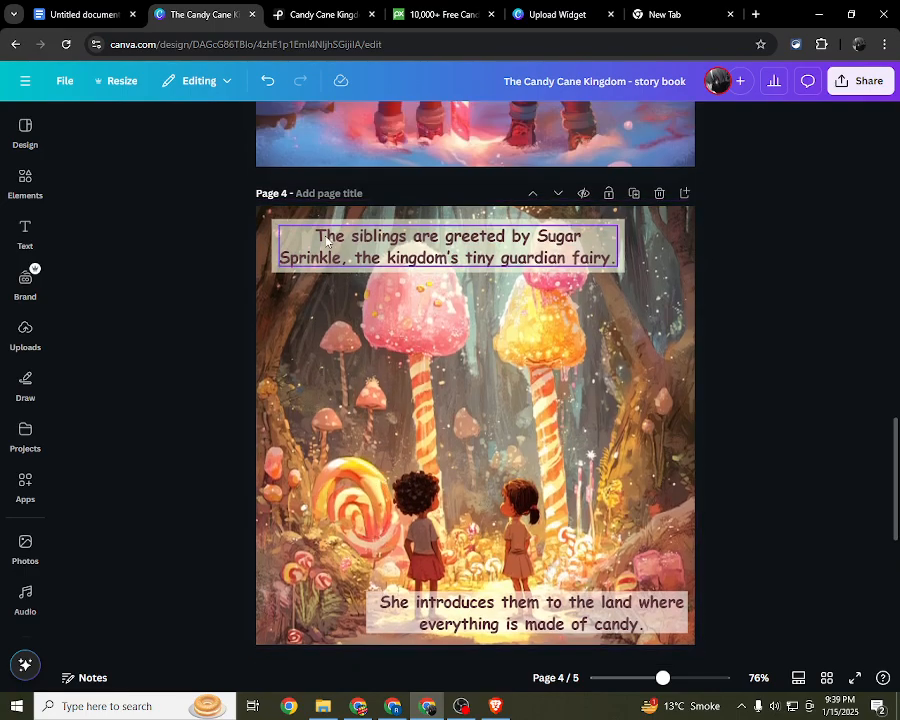
scroll(308, 254, "down", 1)
left_click(323, 286)
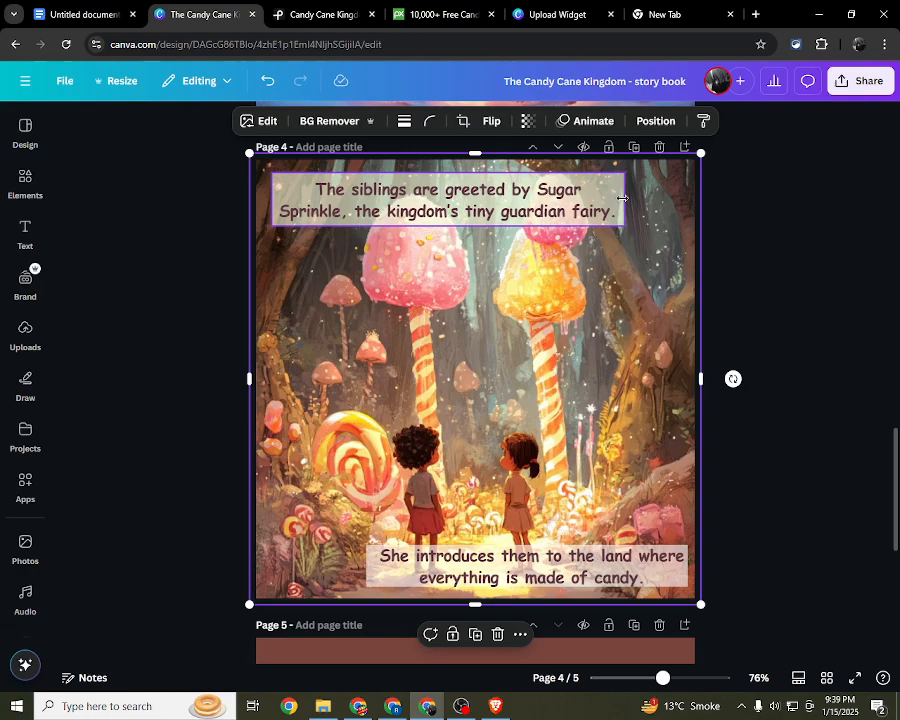
left_click(550, 215)
left_click(666, 121)
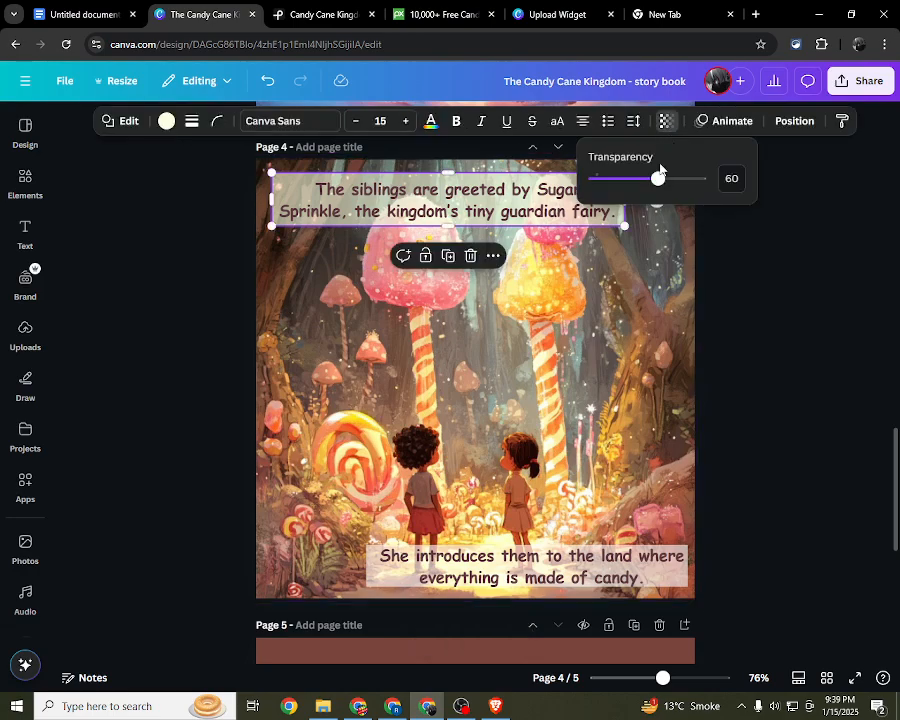
left_click(777, 232)
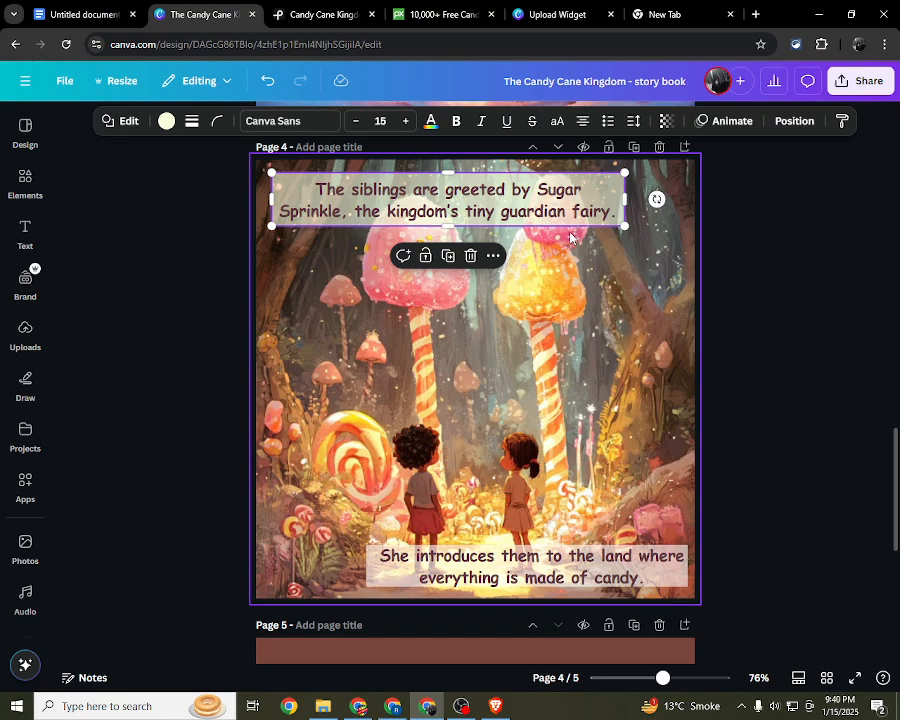
Step: Compare the layouts of pages 4 and 5, examining how the texts and framed pictures are arranged
scroll(568, 248, "down", 5)
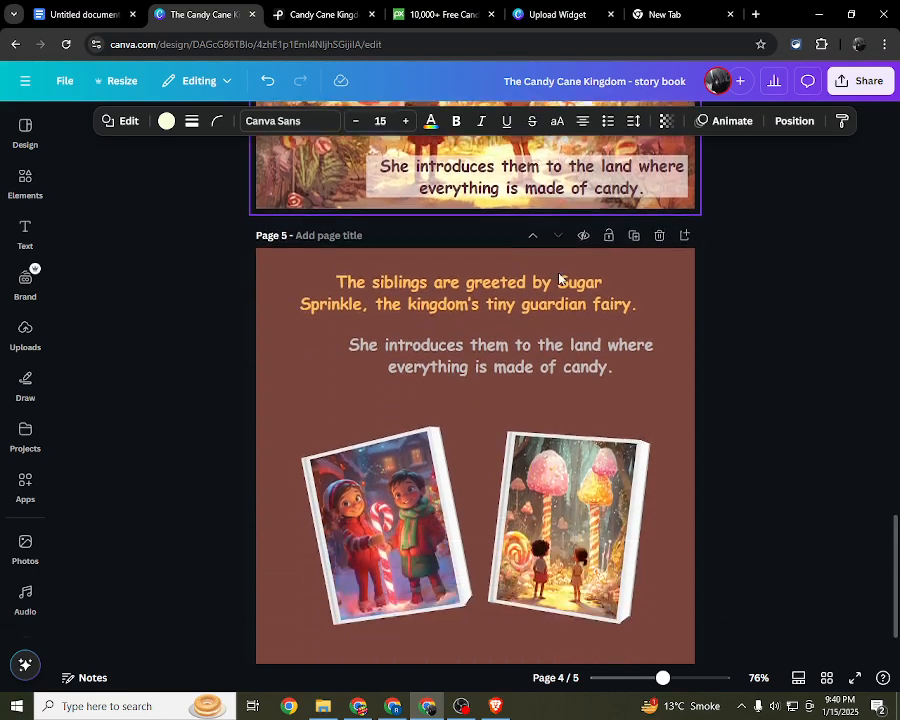
scroll(266, 322, "up", 1)
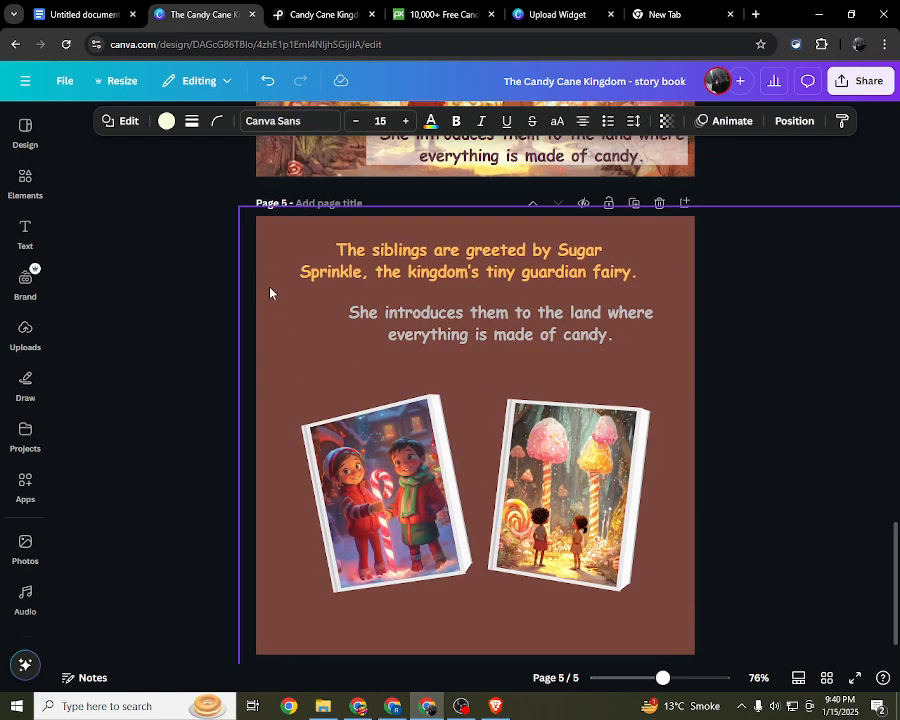
left_click_drag(131, 484, 852, 234)
left_click(866, 406)
scroll(836, 403, "down", 1)
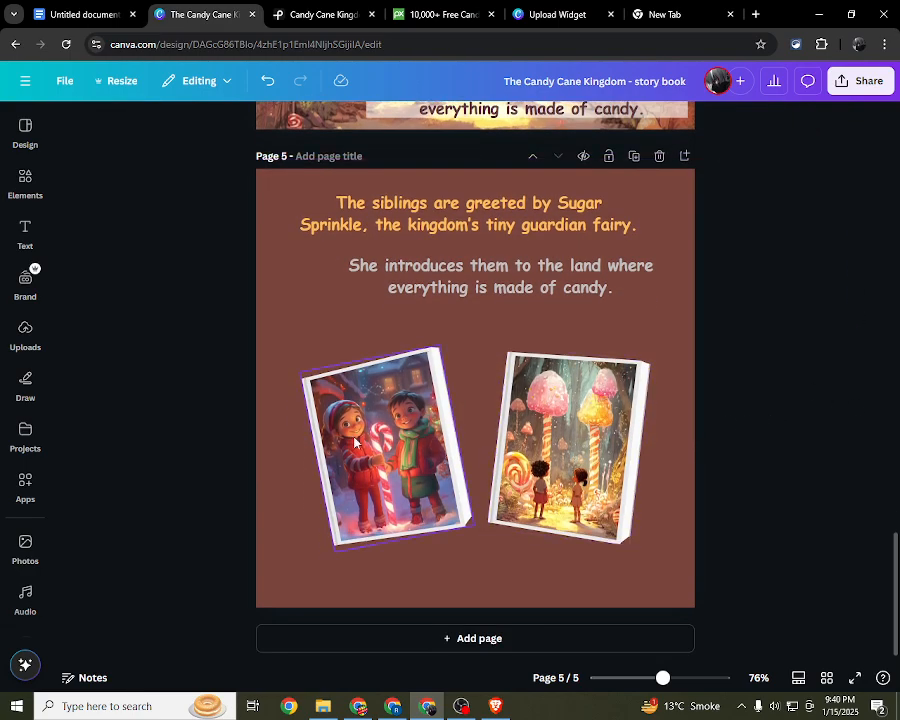
left_click_drag(215, 361, 793, 490)
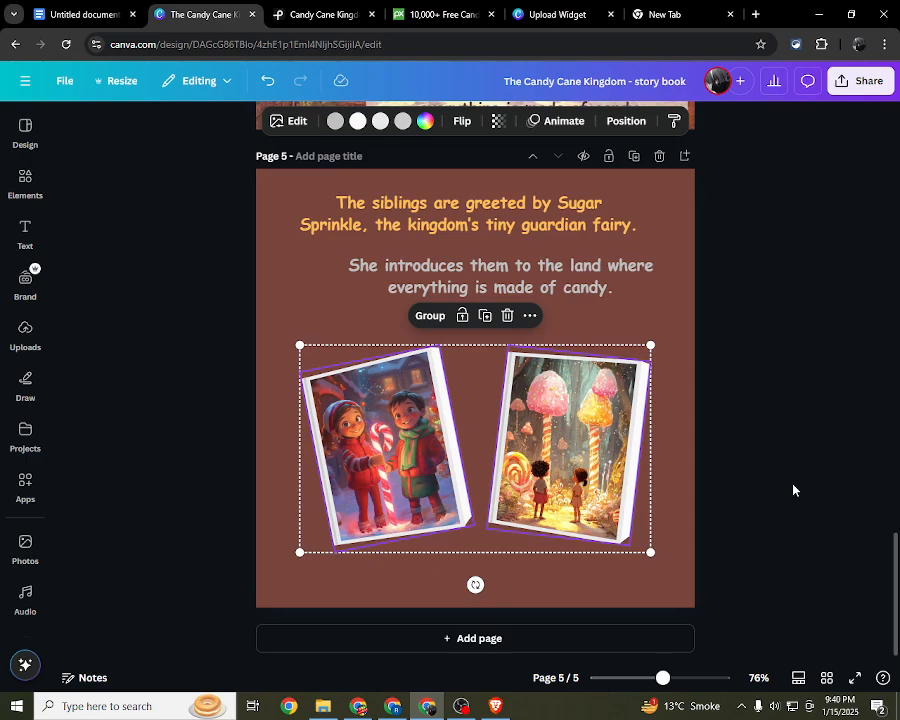
scroll(812, 487, "up", 5)
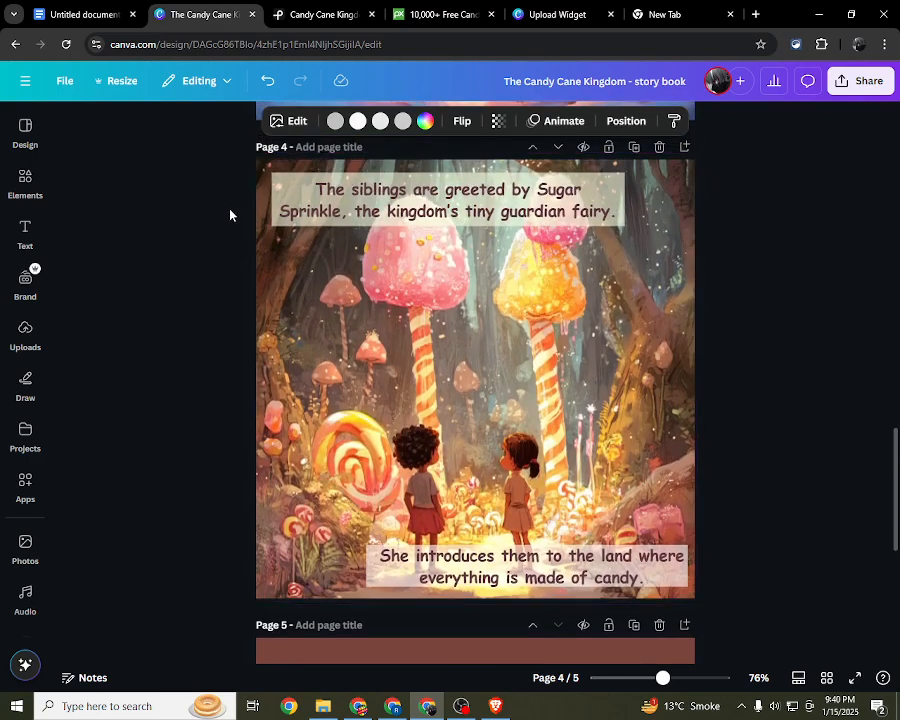
left_click_drag(227, 203, 737, 590)
scroll(730, 545, "down", 3)
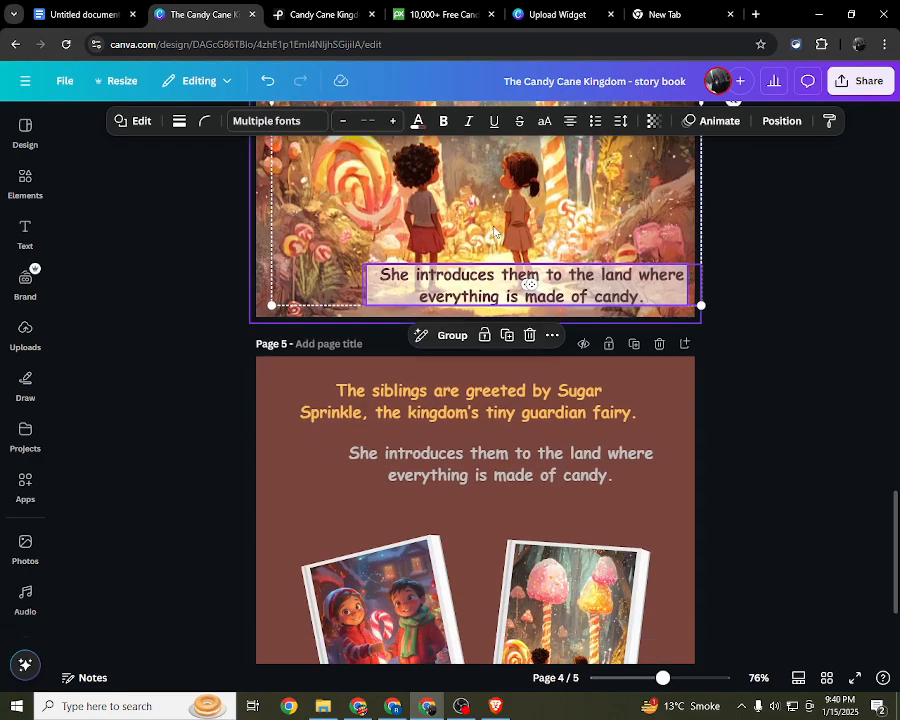
scroll(494, 233, "down", 3)
scroll(203, 243, "up", 2)
left_click_drag(199, 240, 812, 506)
left_click(808, 504)
scroll(808, 504, "down", 1)
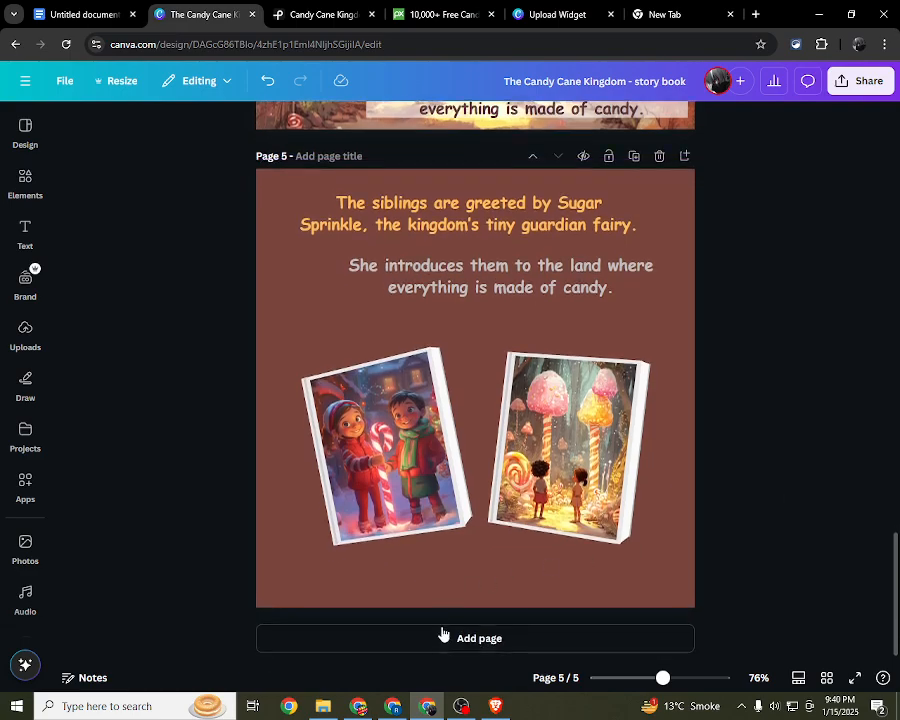
Step: Add a blank page 6 after page 5 and look at the uploaded images
left_click(442, 636)
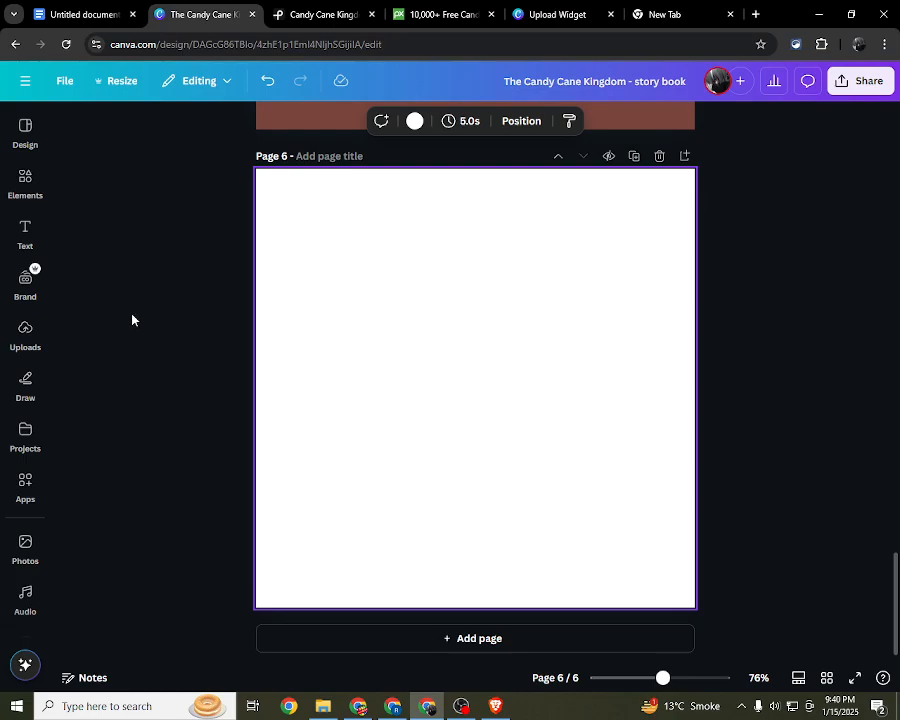
left_click(24, 228)
left_click(24, 333)
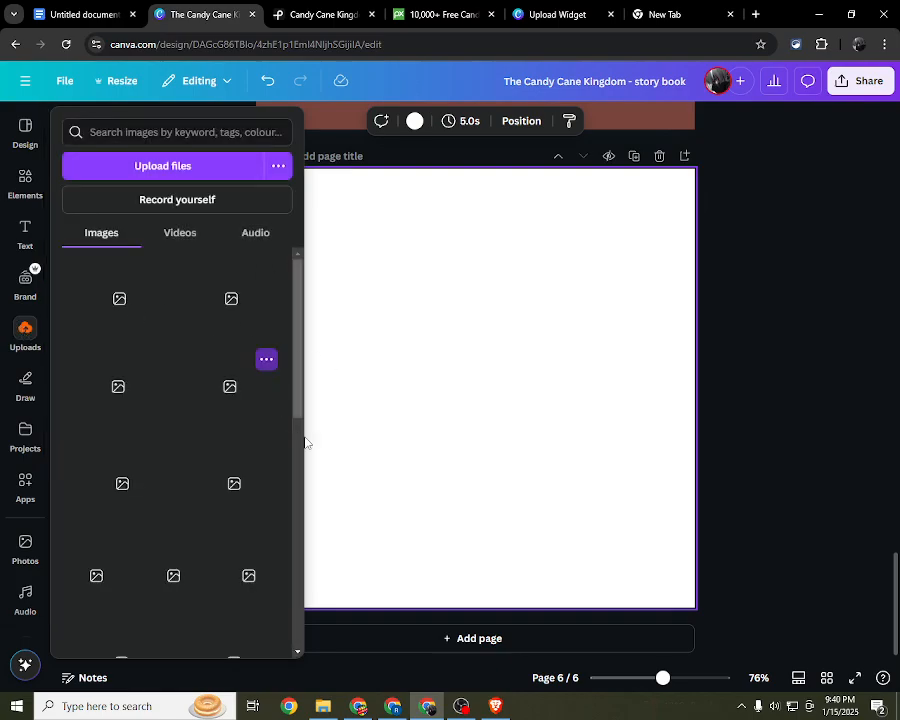
left_click(374, 464)
left_click(462, 706)
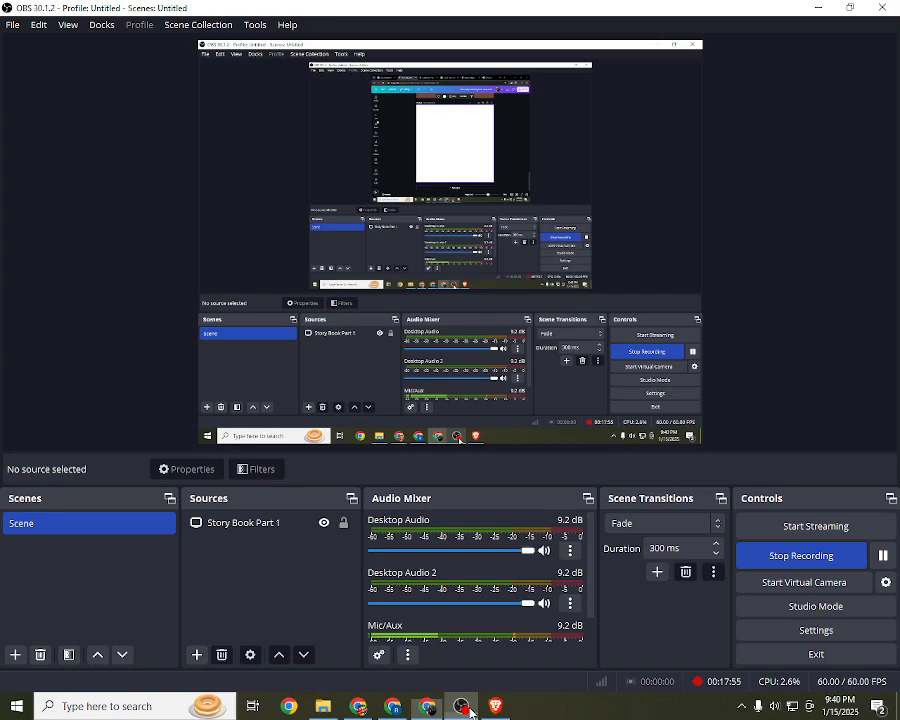
left_click(395, 708)
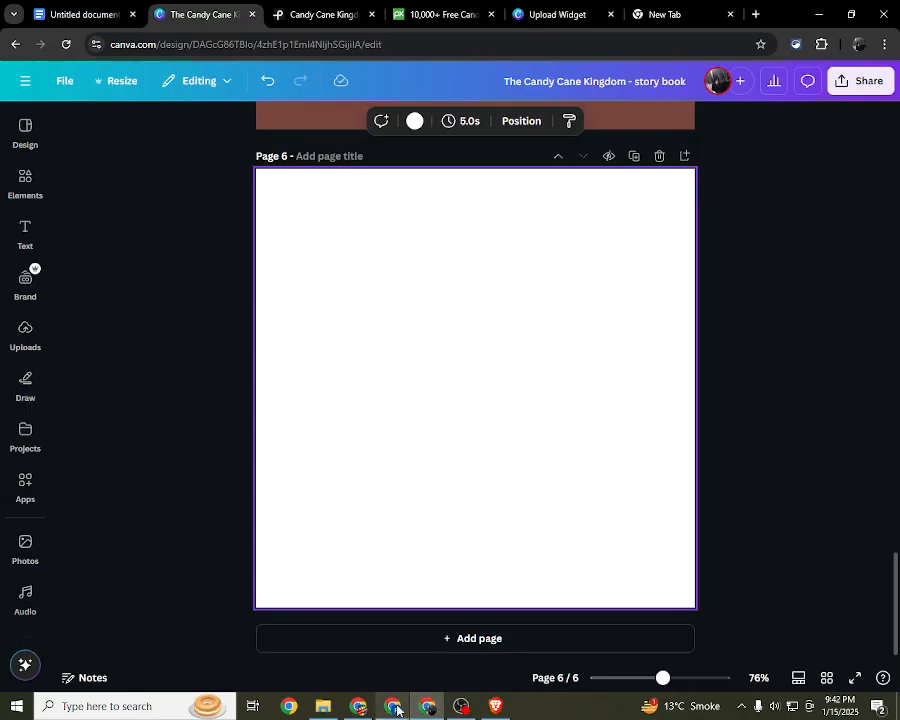
scroll(369, 414, "up", 5)
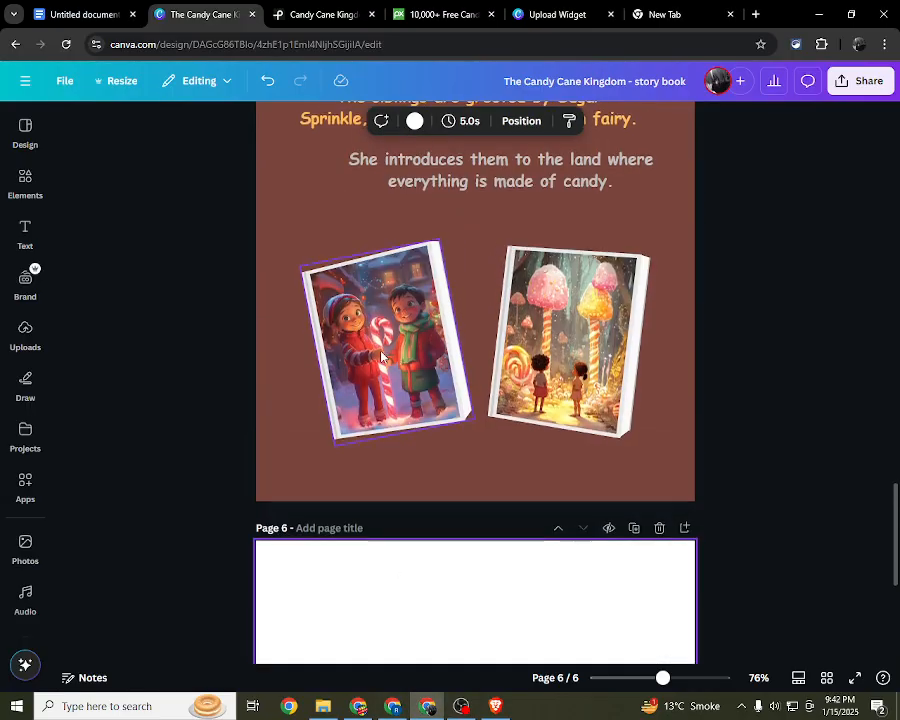
scroll(381, 356, "down", 5)
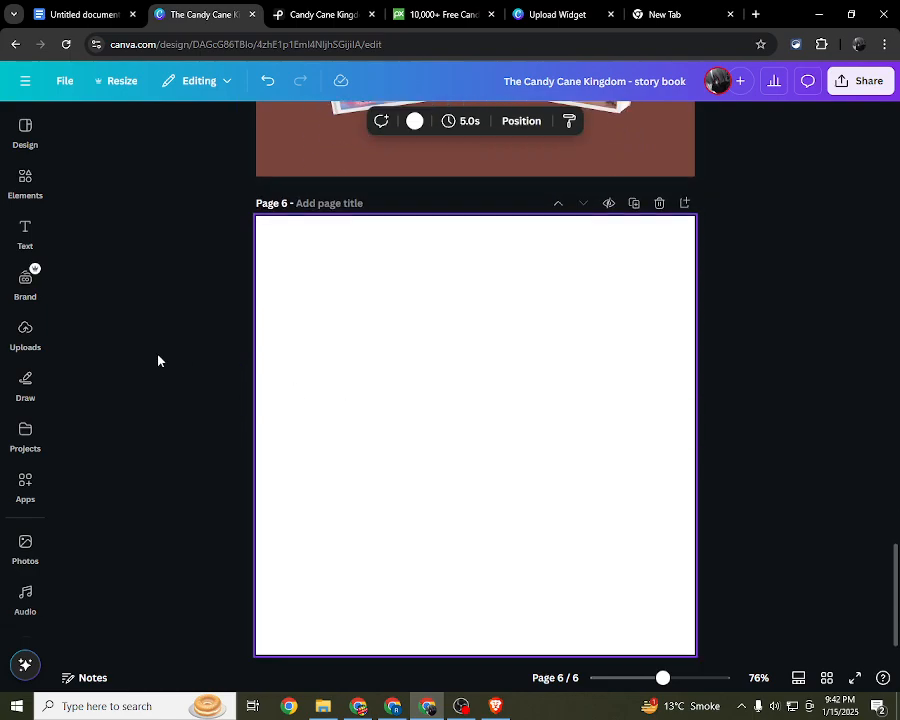
left_click(31, 203)
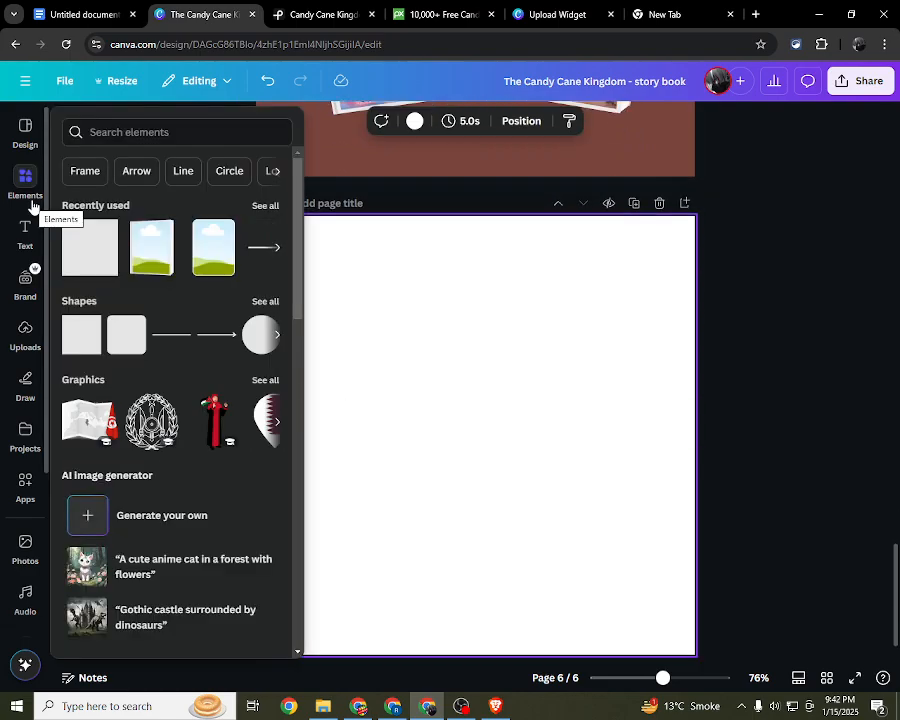
Step: Copy page 5's brown background square onto page 6 and position it to cover the whole page
left_click(445, 173)
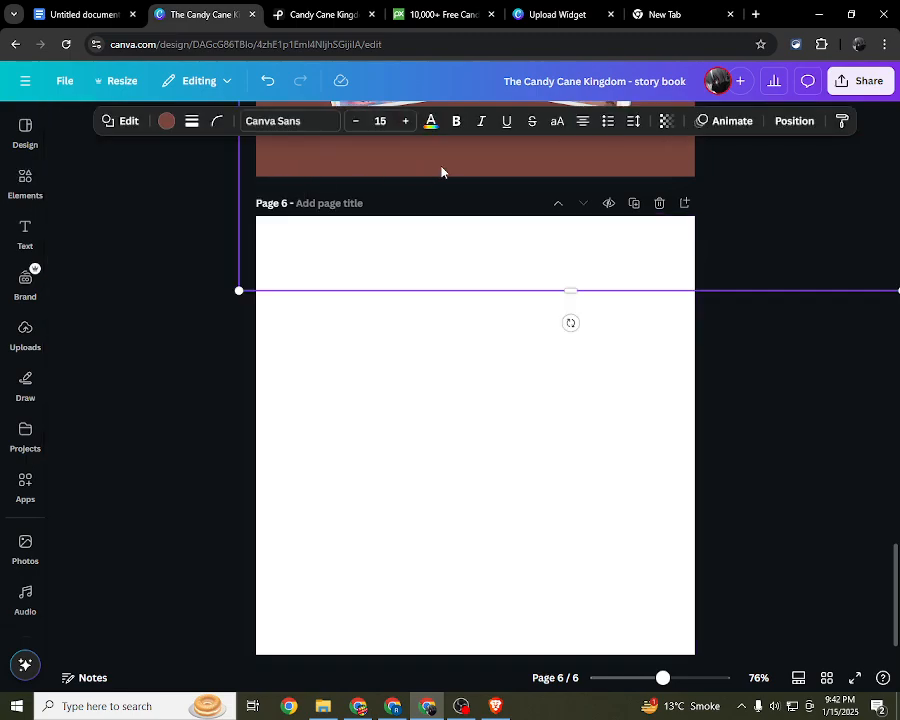
left_click_drag(441, 172, 405, 603)
scroll(262, 296, "up", 2)
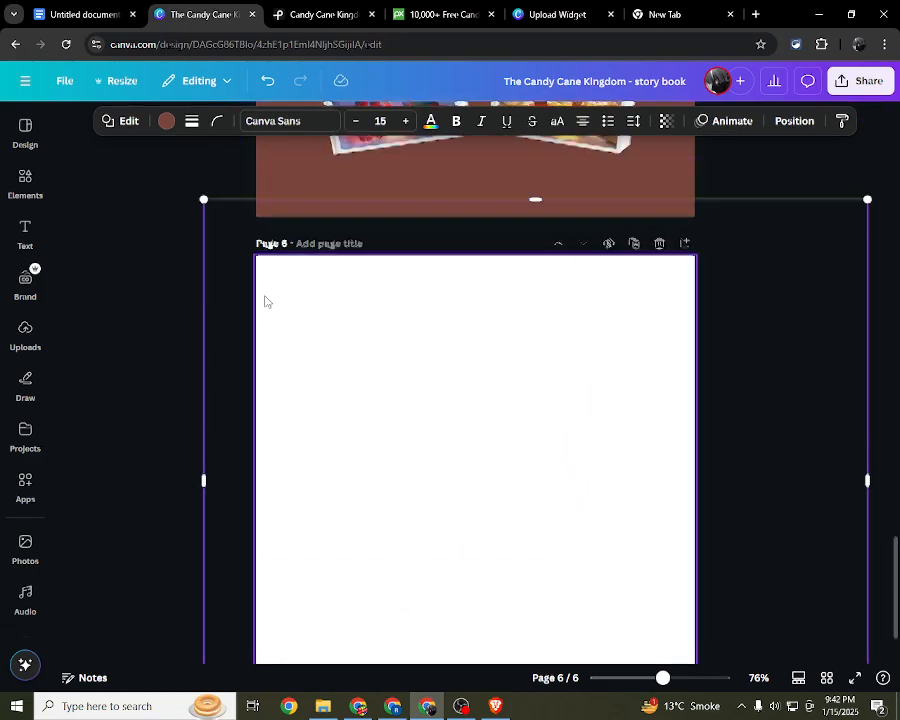
left_click(267, 304)
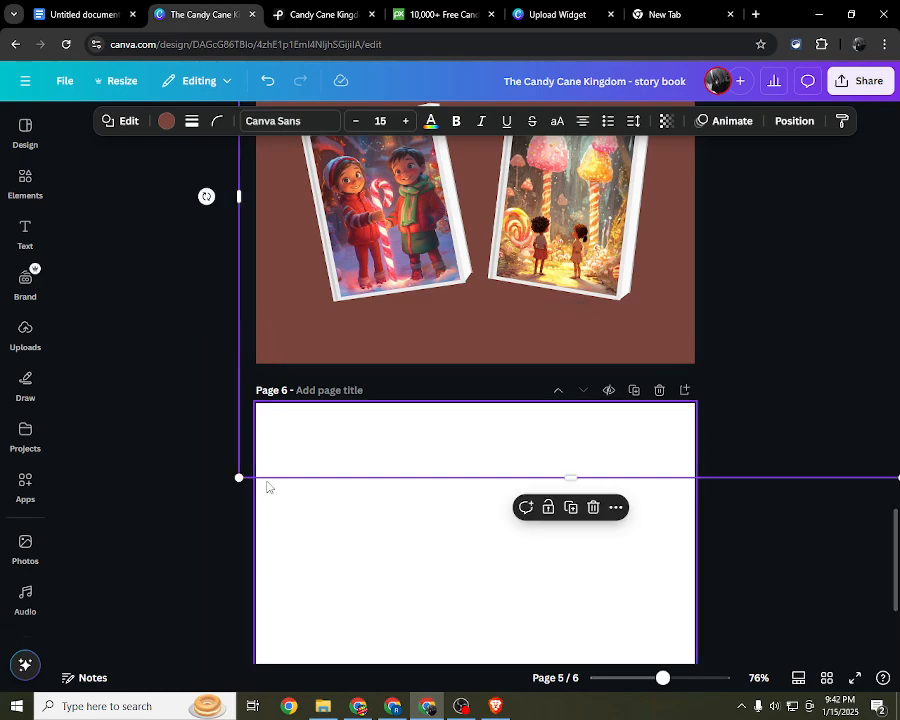
left_click_drag(287, 325, 292, 600)
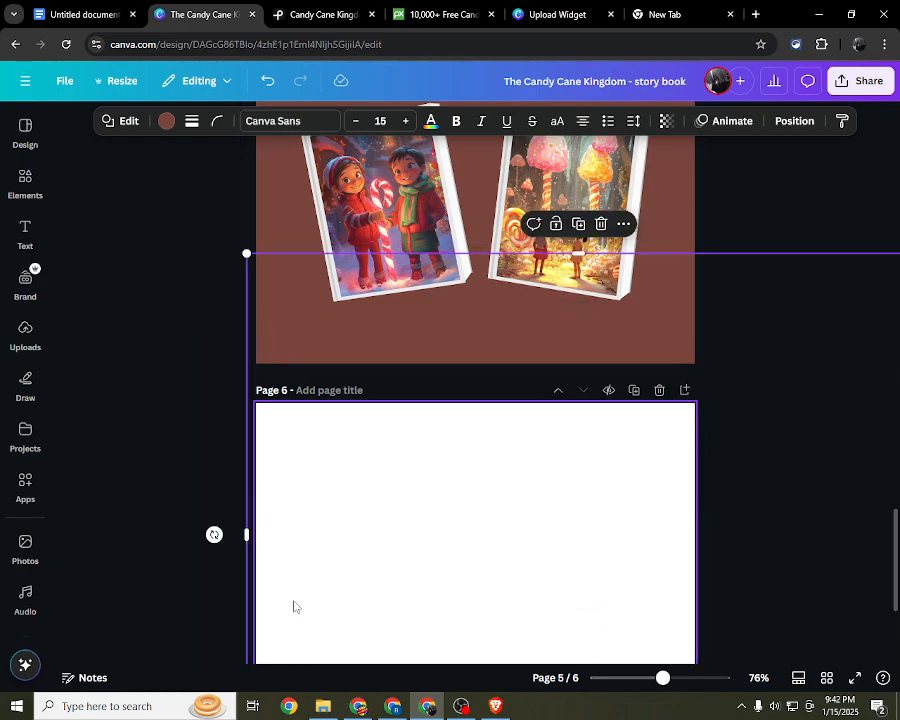
scroll(415, 463, "down", 3)
left_click_drag(414, 463, 388, 588)
left_click_drag(436, 474, 428, 432)
left_click(166, 388)
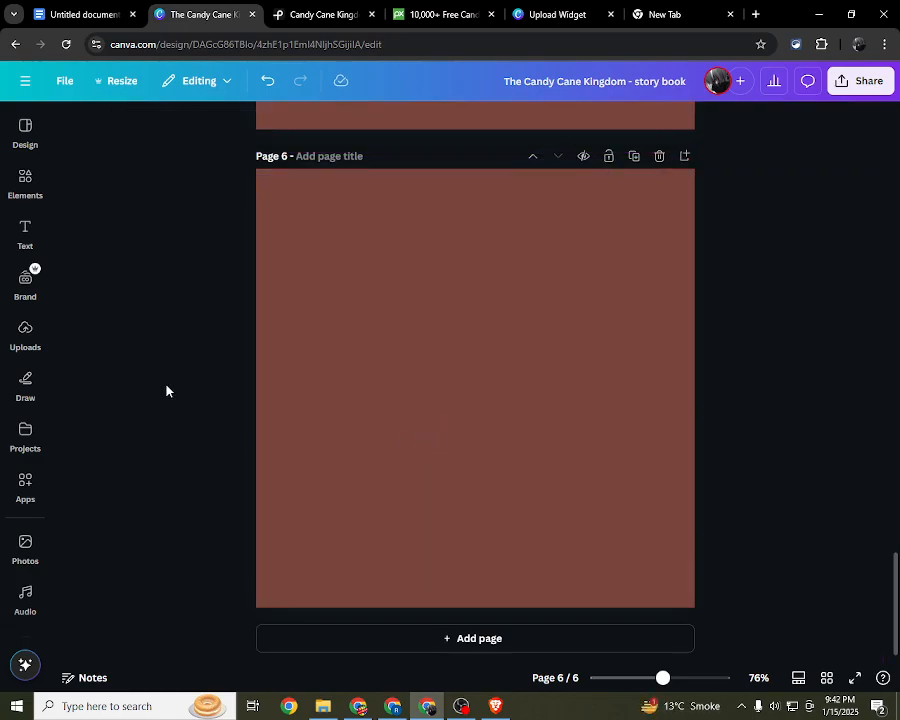
Step: Try the blue-to-red POD Projects Palette gradient, then solid dark blue and orange shades on page 6's background square
left_click(264, 210)
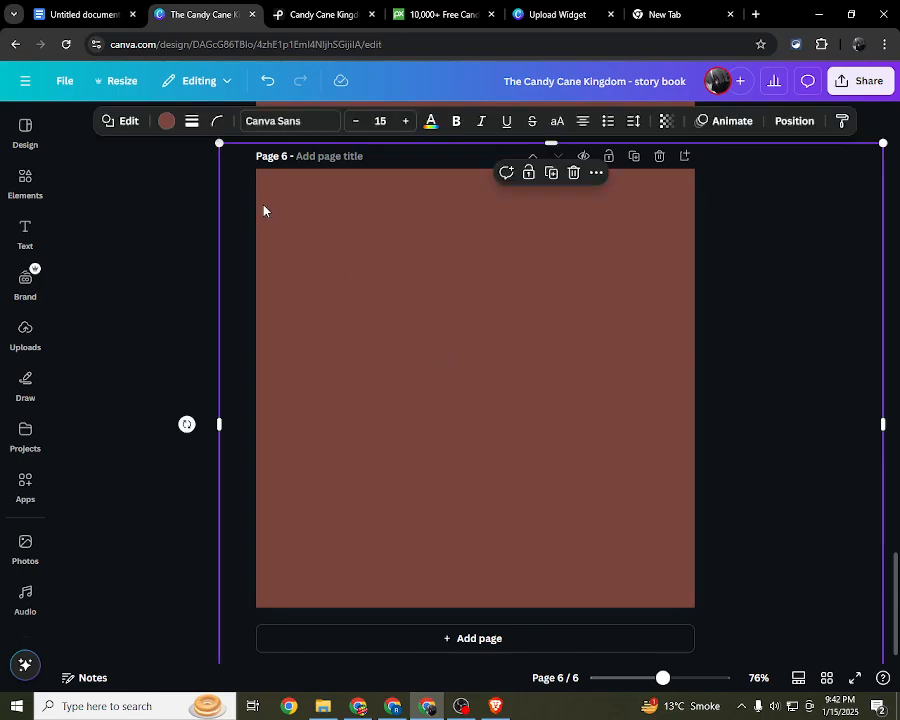
left_click(165, 121)
left_click(117, 368)
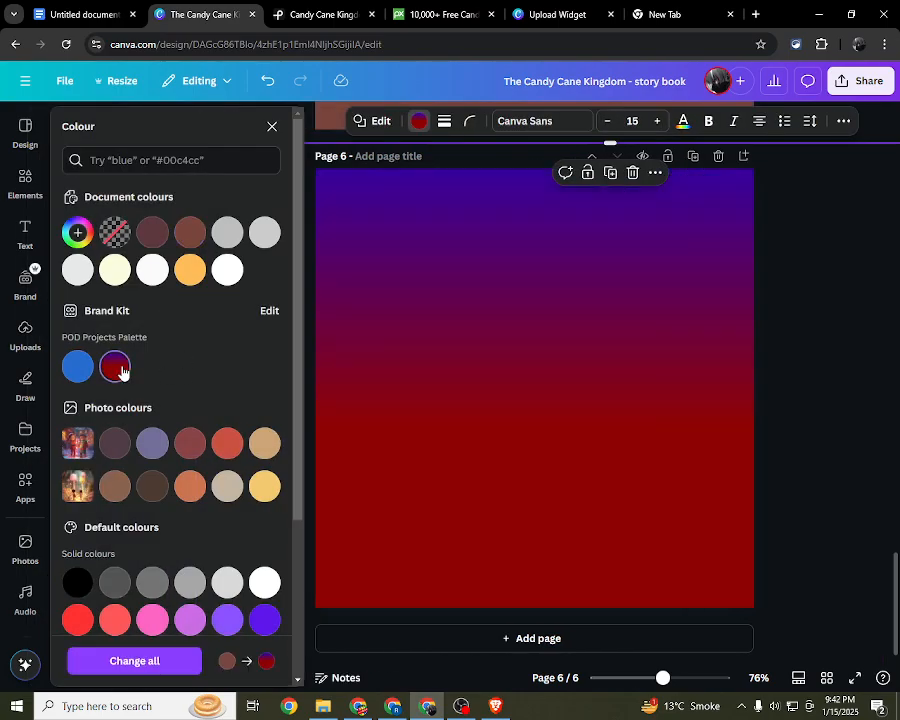
scroll(127, 444, "down", 3)
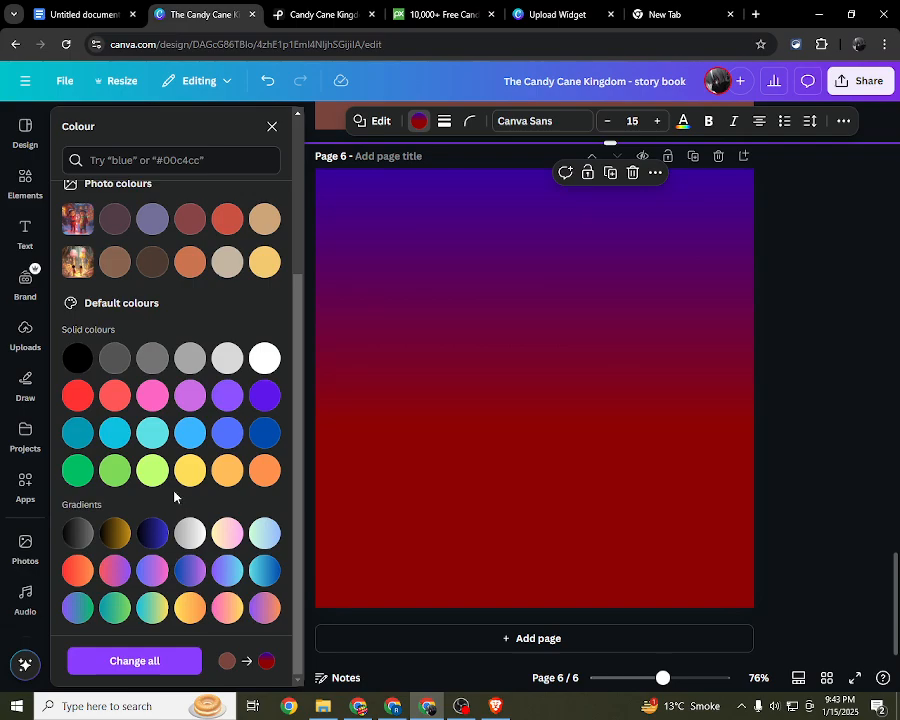
left_click(265, 433)
left_click(265, 470)
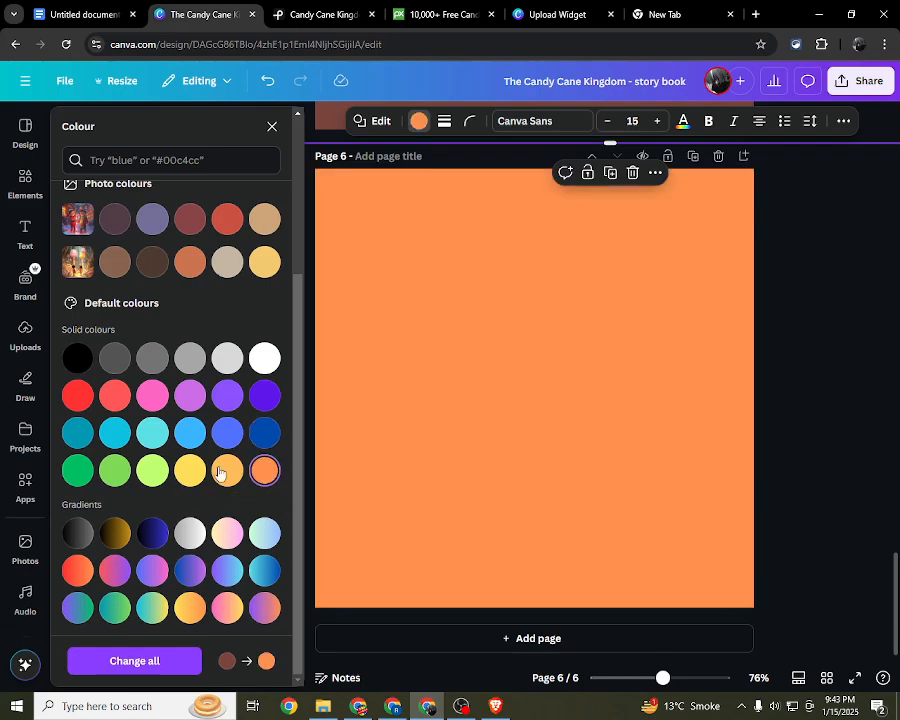
left_click(228, 470)
Step: Try several default gradients on page 6's background square and apply the purple-to-orange one
left_click(153, 542)
left_click(160, 574)
left_click(192, 575)
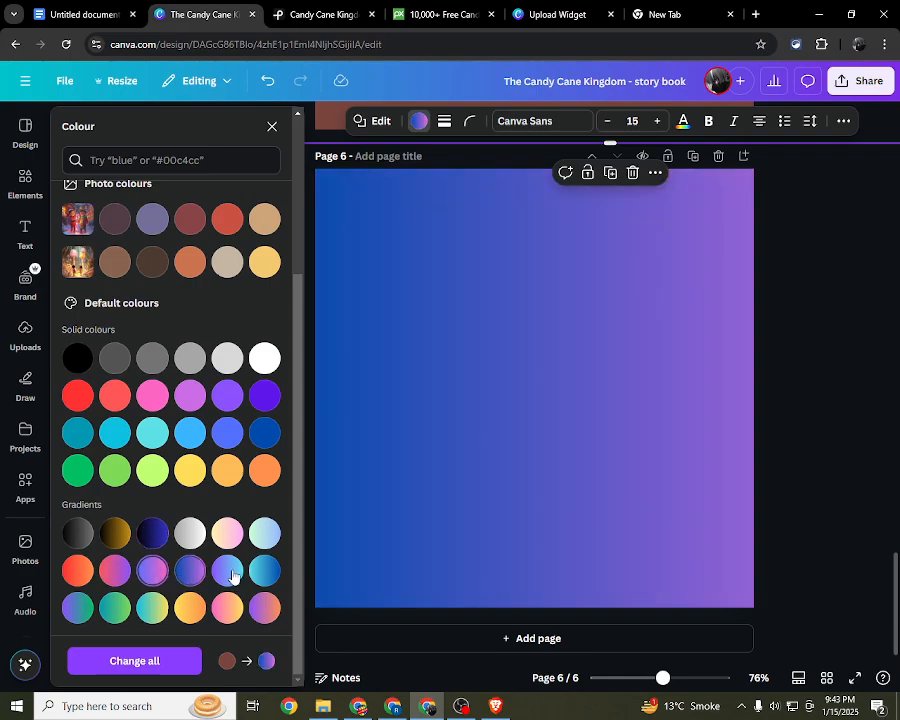
left_click(232, 577)
left_click(261, 578)
left_click(265, 607)
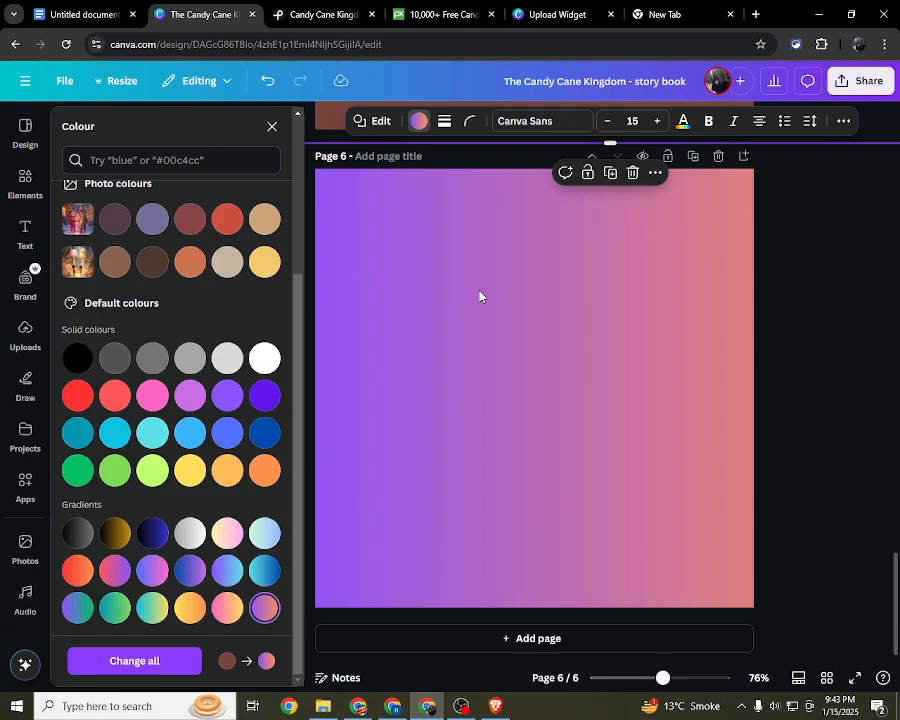
Step: Try the black-to-grey gradient, muted red and dark brown on page 6's background square and apply the lighter brown photo colour
left_click(77, 534)
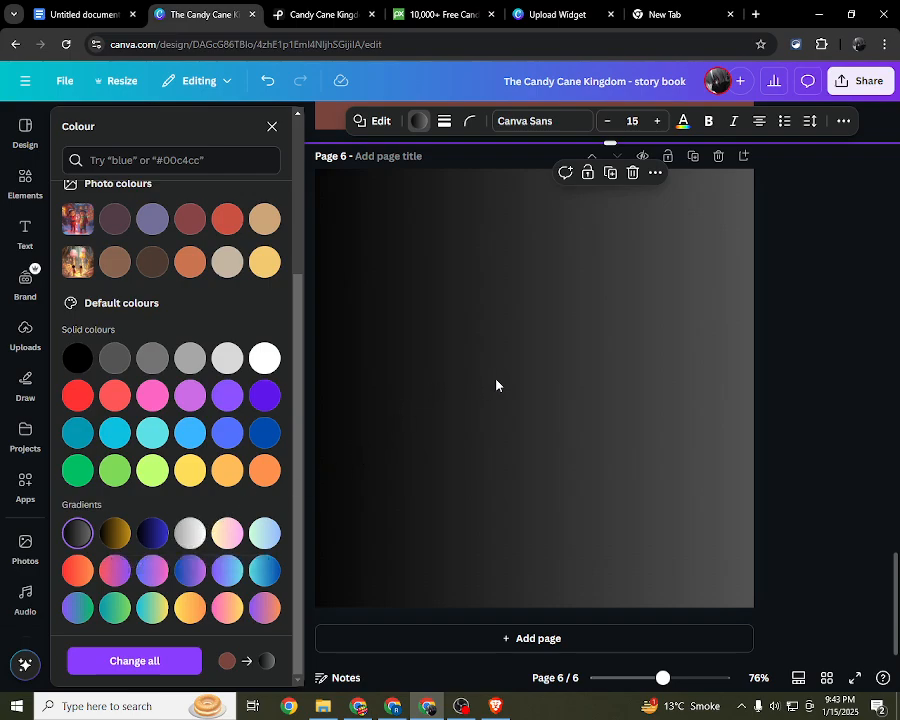
left_click(190, 220)
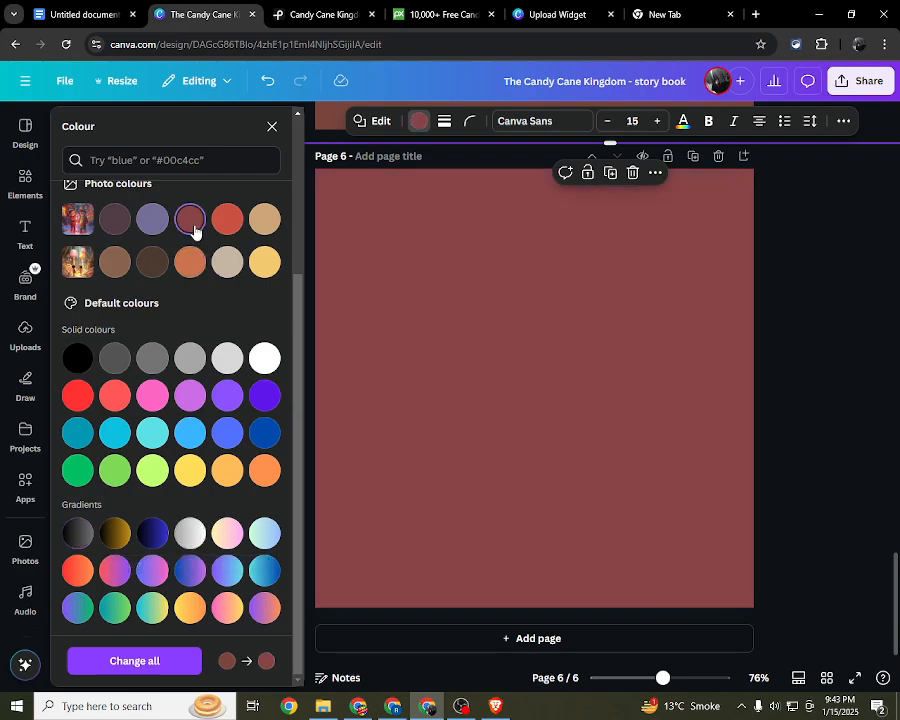
left_click(152, 262)
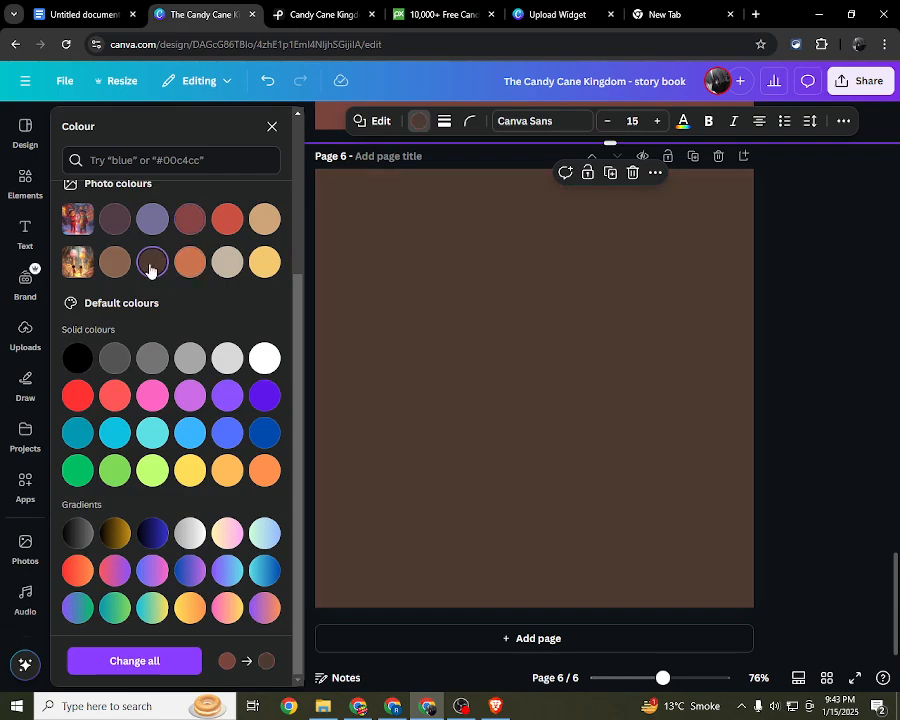
left_click(115, 262)
left_click(272, 131)
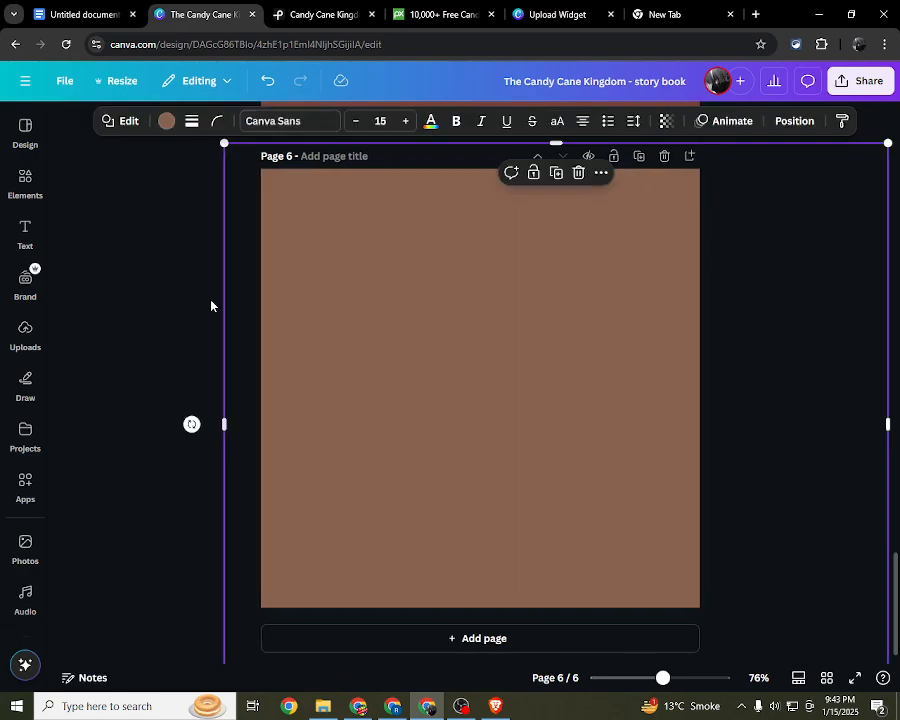
Step: Add the lavender brush-stroke circle from the Frame graphics to page 6, enlarge it and move it near the page's centre
left_click(32, 193)
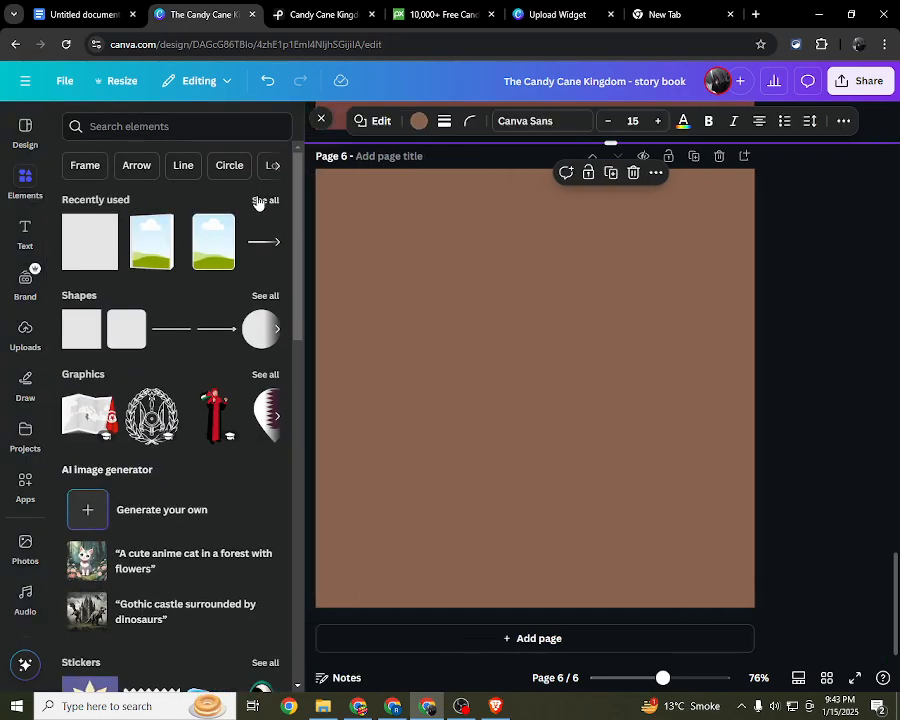
left_click(83, 172)
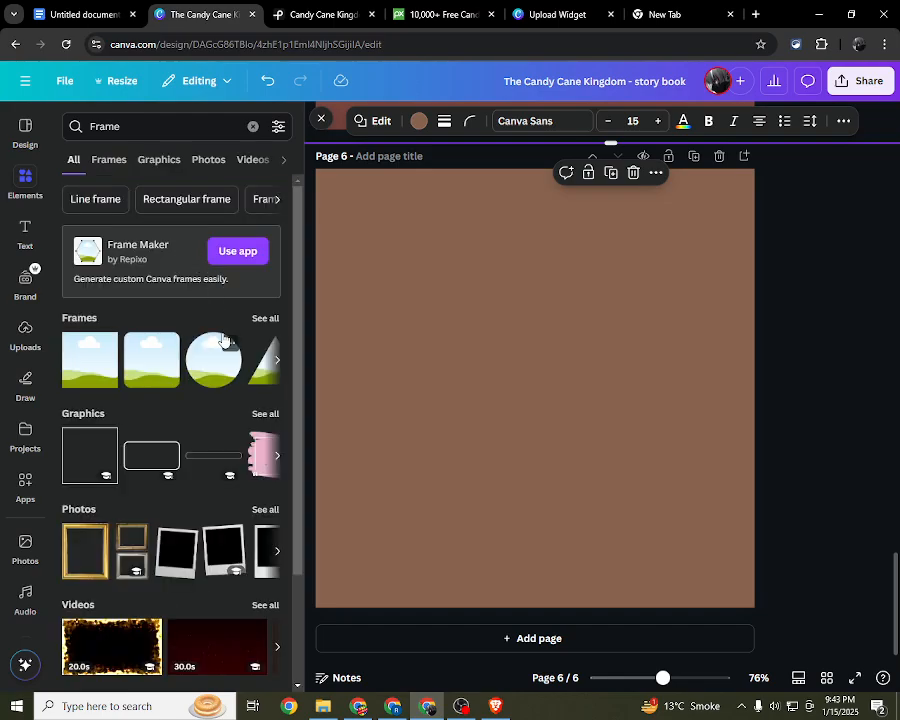
left_click(259, 413)
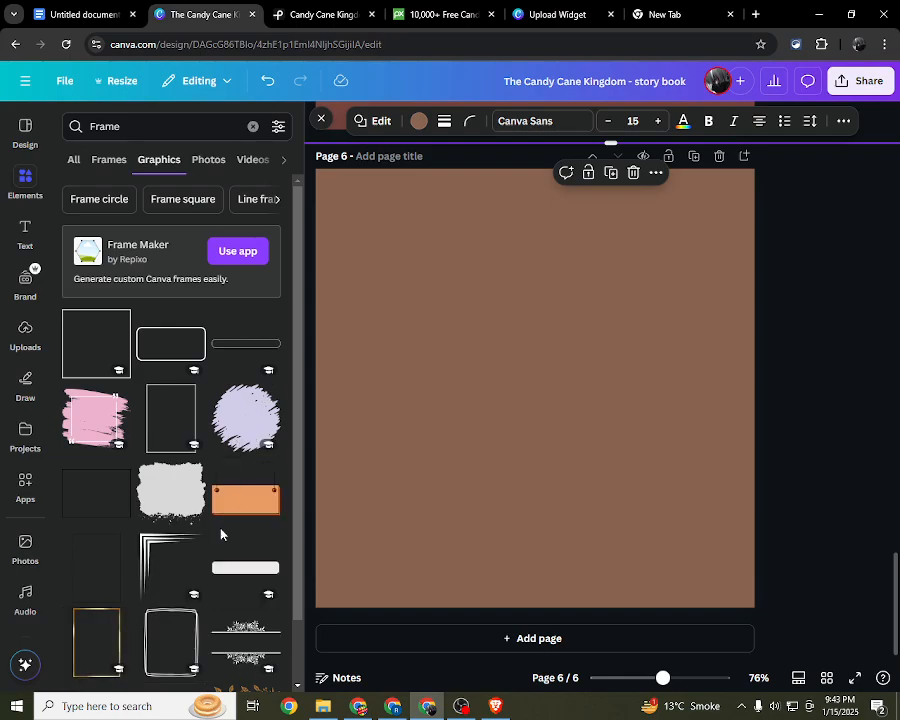
mouse_move(248, 420)
left_mouse_down()
mouse_move(416, 410)
mouse_move(476, 373)
mouse_move(550, 350)
left_mouse_up()
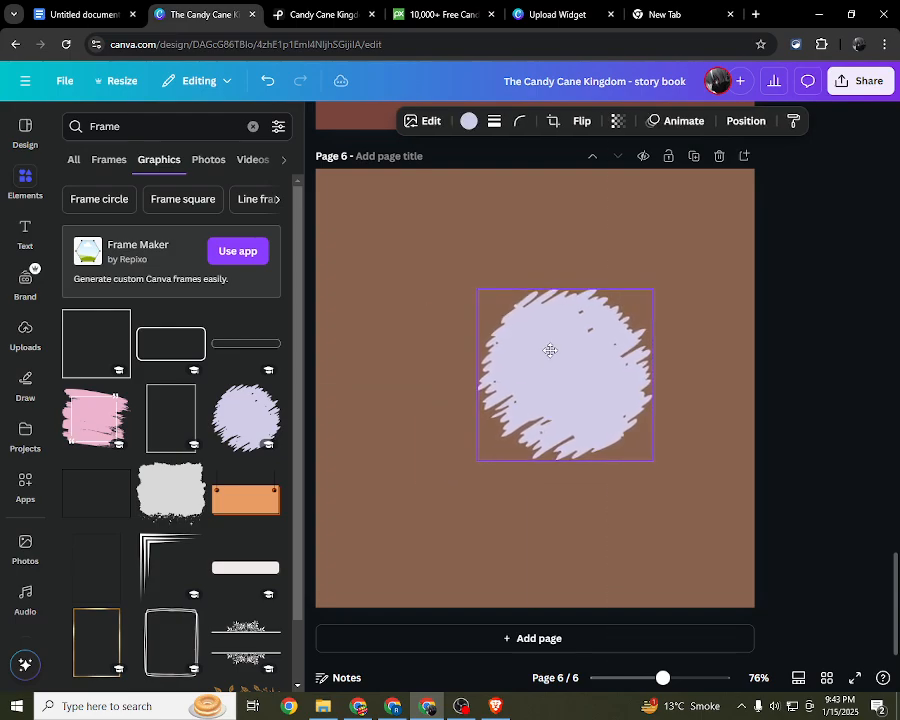
mouse_move(477, 459)
left_mouse_down()
mouse_move(406, 520)
mouse_move(352, 616)
left_mouse_up()
mouse_move(497, 462)
left_mouse_down()
mouse_move(522, 384)
mouse_move(524, 401)
left_mouse_up()
Step: Copy page 5's framed picture of the two children holding a candy cane and place it over page 6's lavender circle
scroll(524, 402, "up", 3)
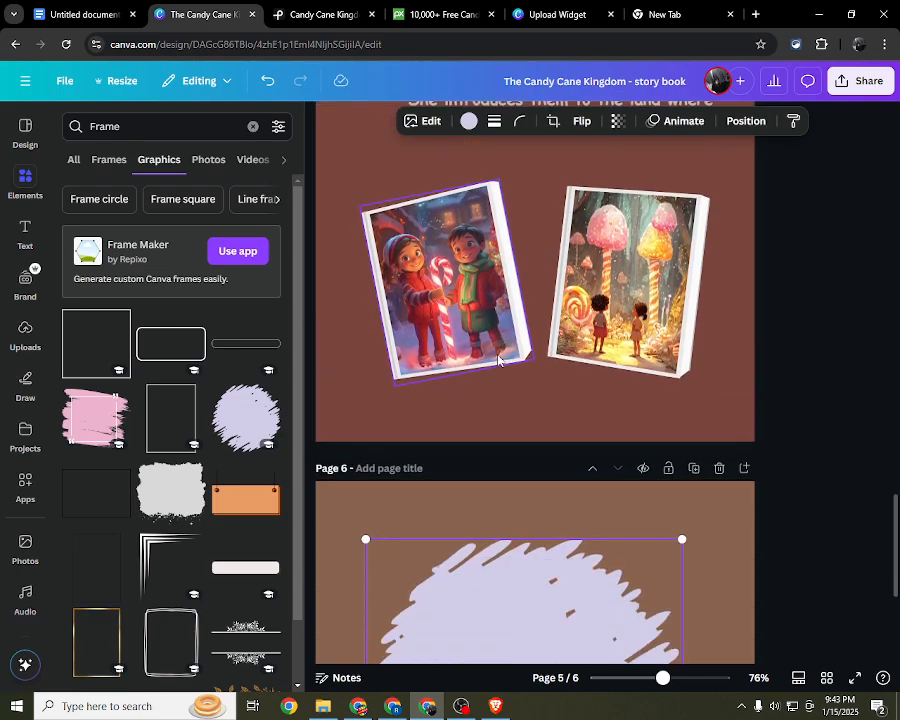
scroll(498, 360, "down", 2)
left_click(465, 218)
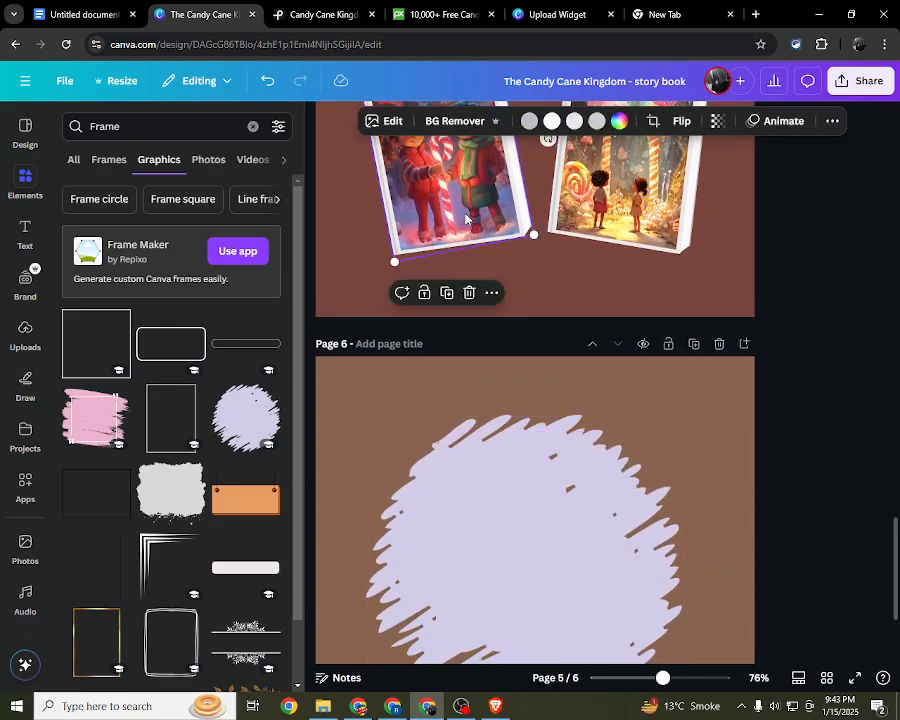
right_click(464, 217)
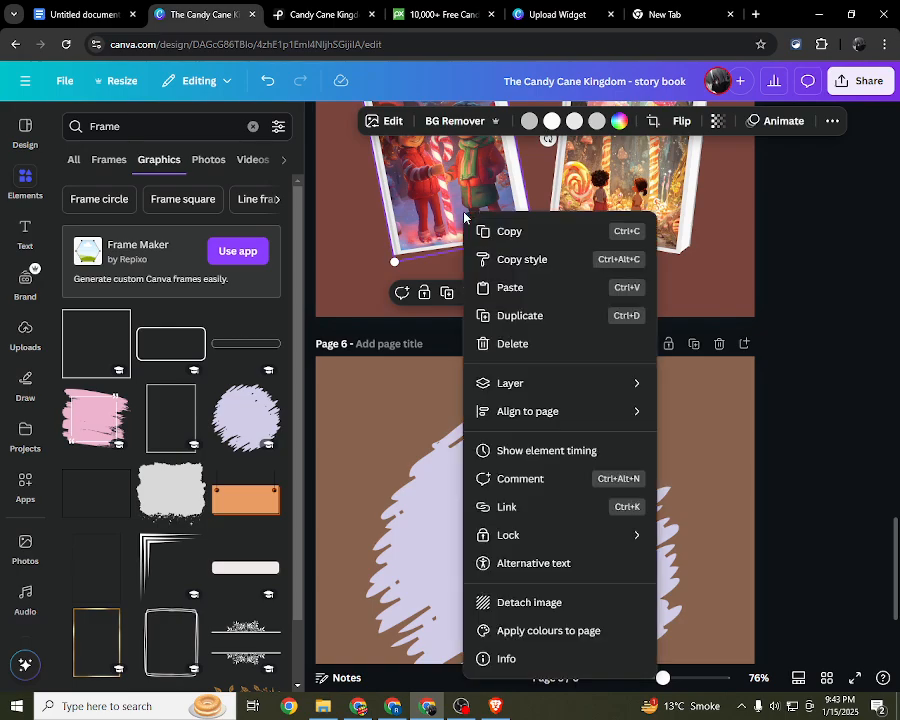
left_click(470, 504)
right_click(481, 540)
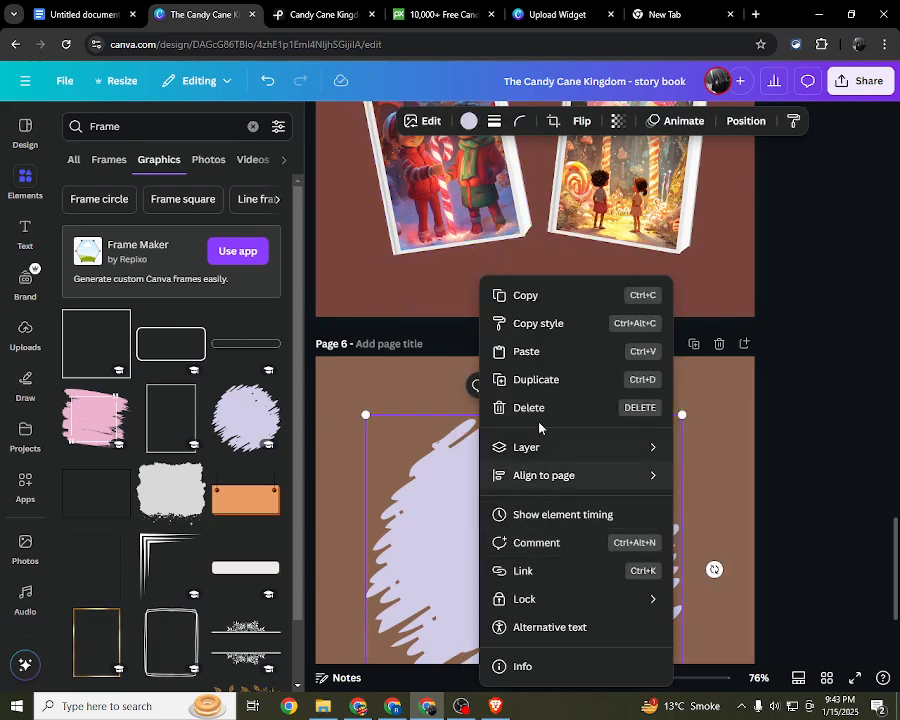
left_click(545, 355)
scroll(510, 440, "down", 2)
left_click_drag(438, 519, 516, 422)
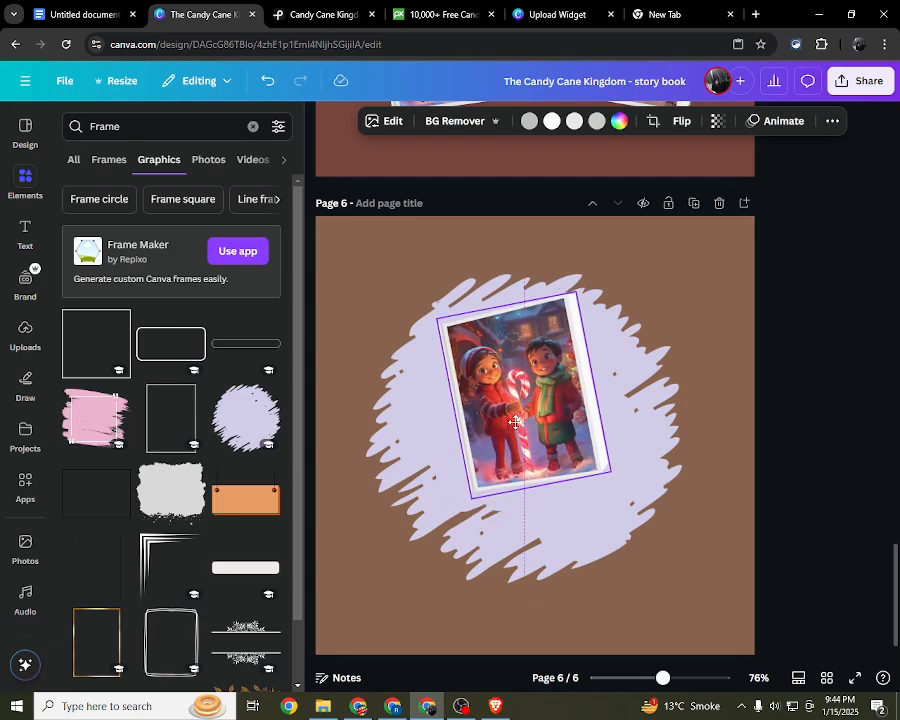
Step: Delete the pasted picture, its empty frame and the lavender brush-stroke circle from page 6
key("Delete")
scroll(461, 428, "up", 5)
scroll(459, 428, "down", 6)
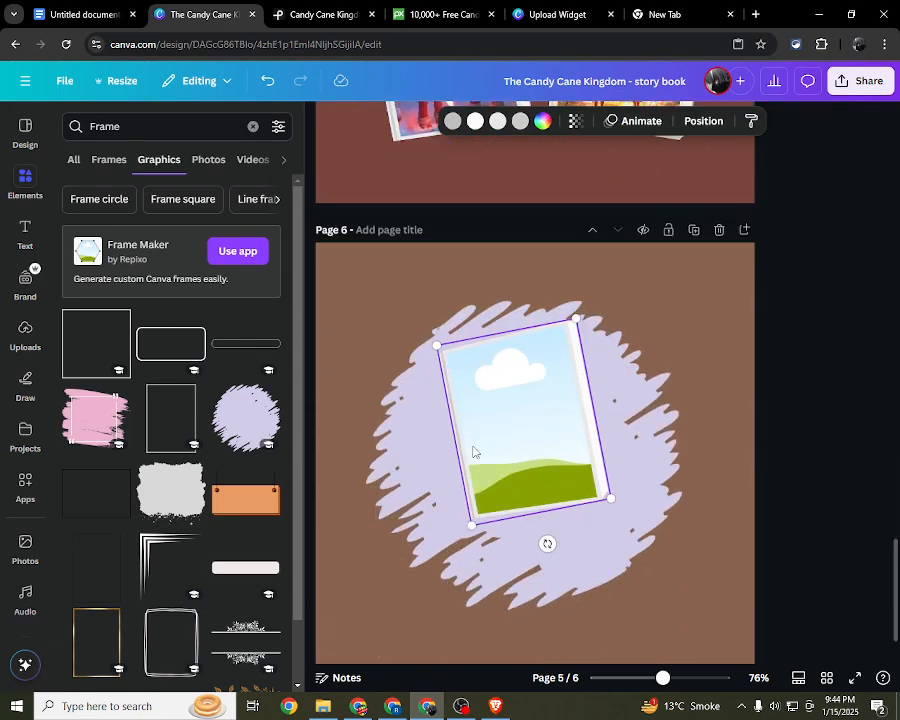
key("Delete")
left_click(531, 367)
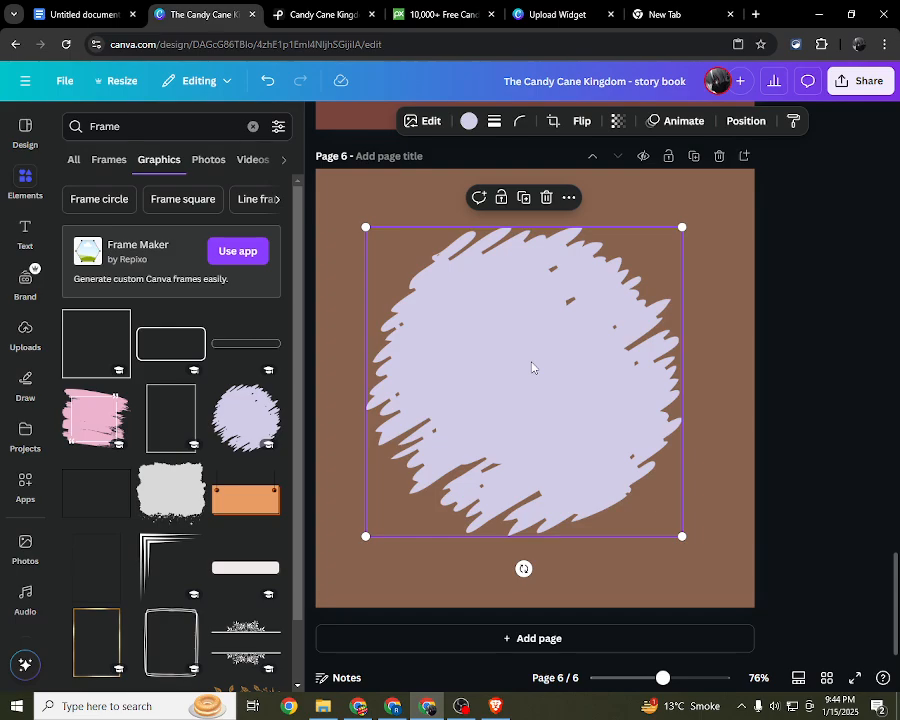
key("Delete")
Step: Browse the frame graphics and photo frames, then search the frames for "Frame cloud"
scroll(140, 394, "down", 3)
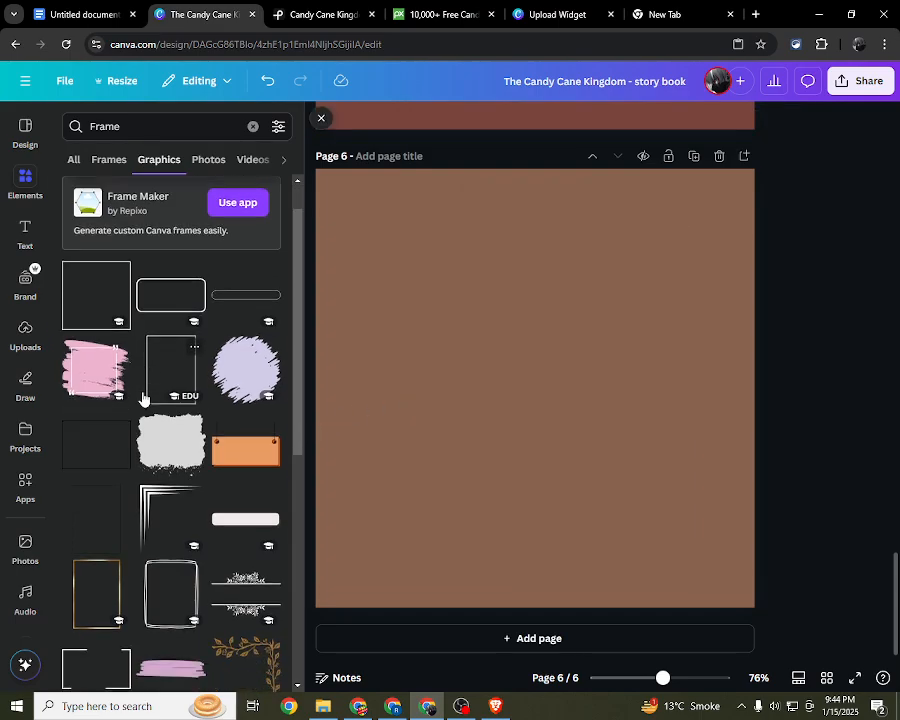
scroll(161, 504, "up", 3)
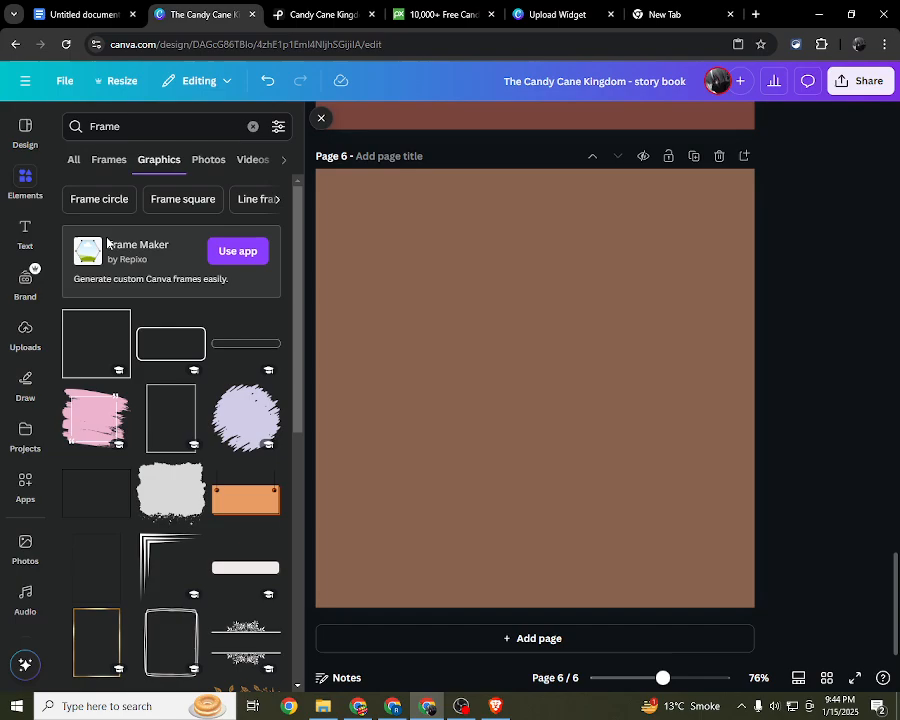
left_click(112, 158)
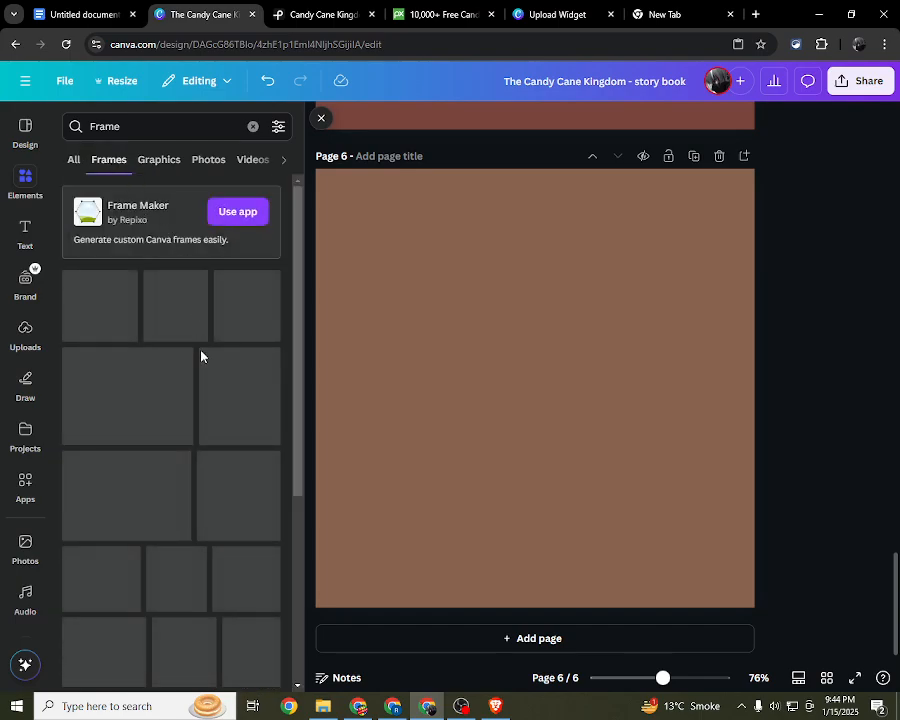
scroll(148, 385, "down", 3)
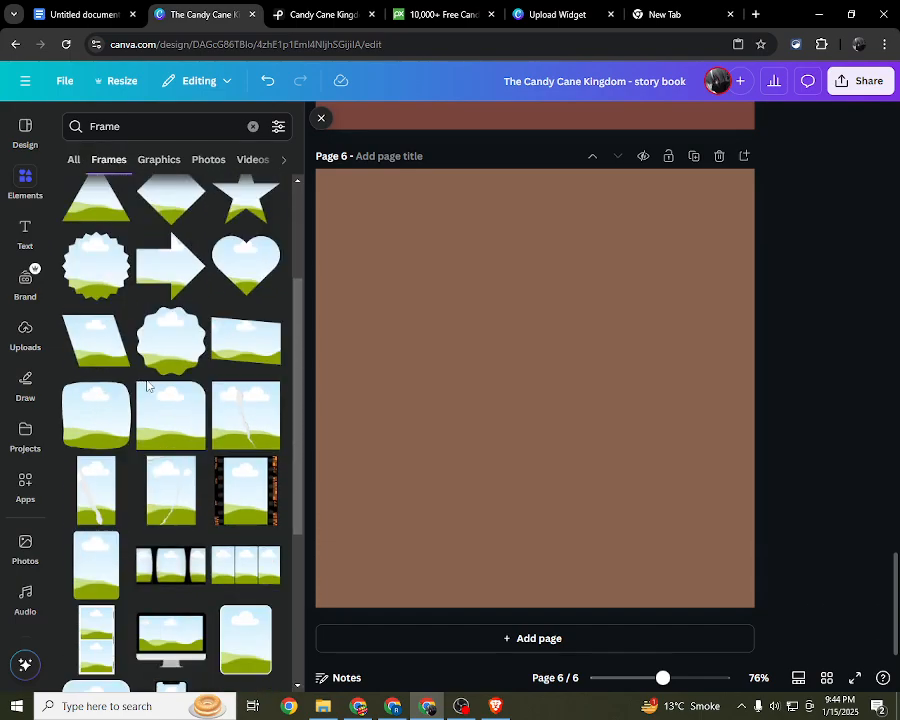
scroll(173, 493, "down", 2)
scroll(152, 284, "up", 6)
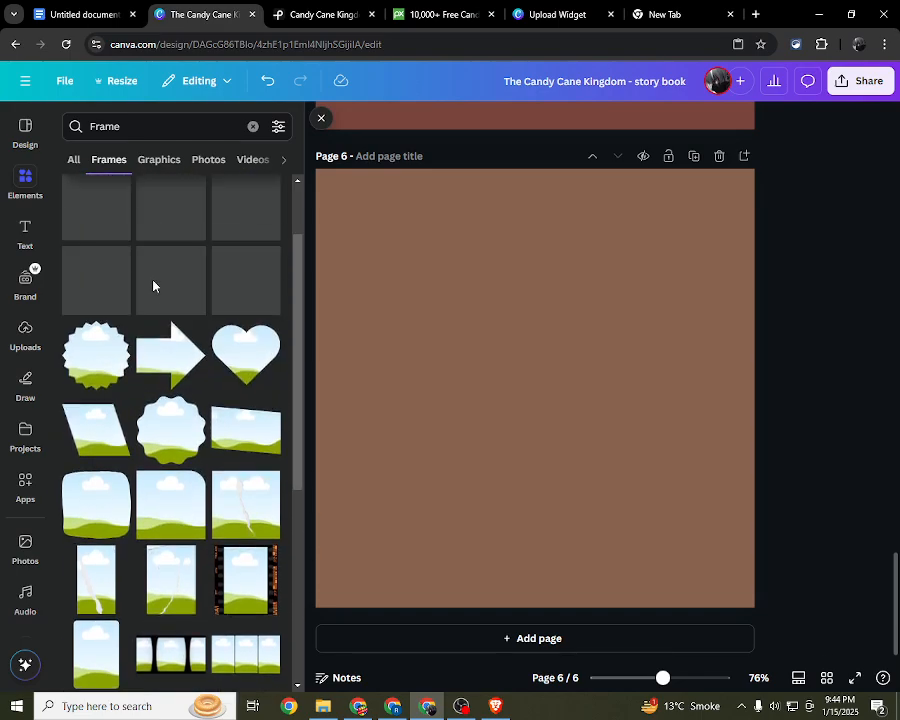
left_click(175, 125)
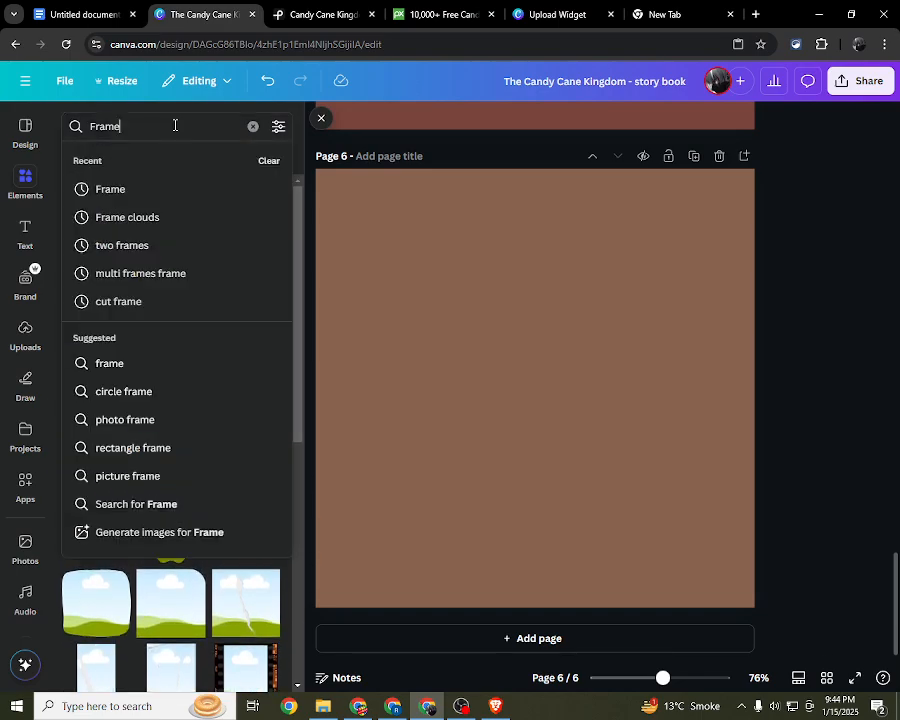
type("clo")
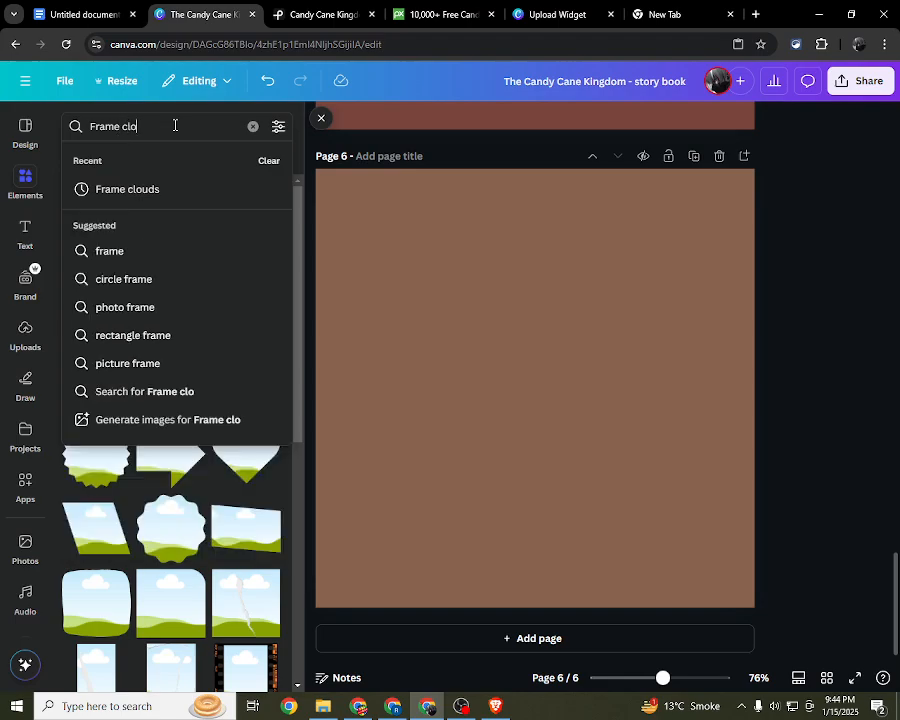
type("ud")
key("Return")
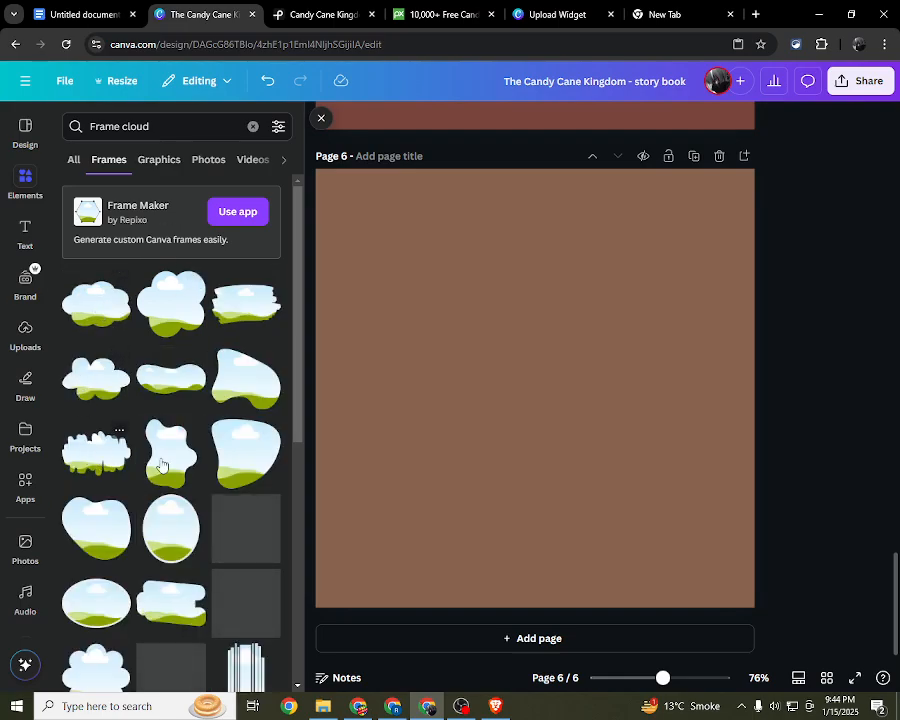
Step: Add the pixel-edged cloud frame to page 6 and enlarge it around the middle of the page
scroll(185, 490, "down", 3)
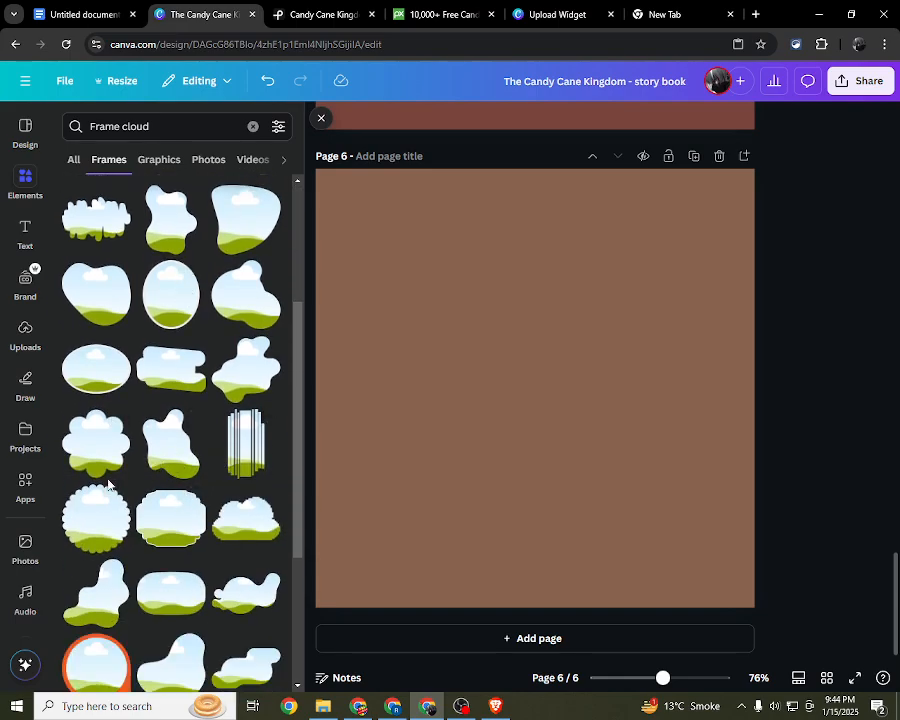
scroll(108, 484, "down", 3)
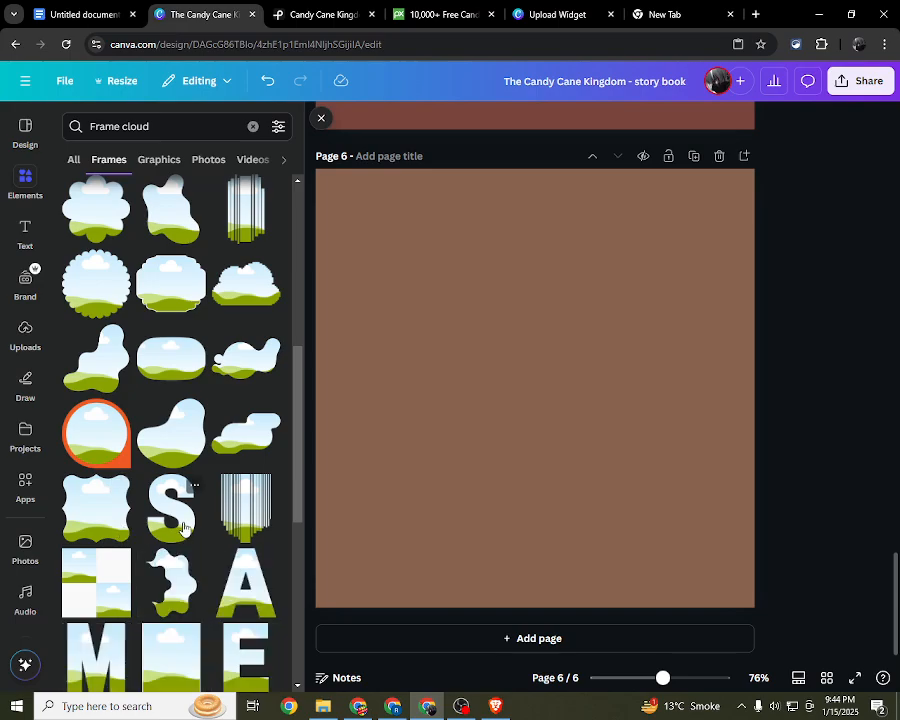
scroll(186, 470, "up", 3)
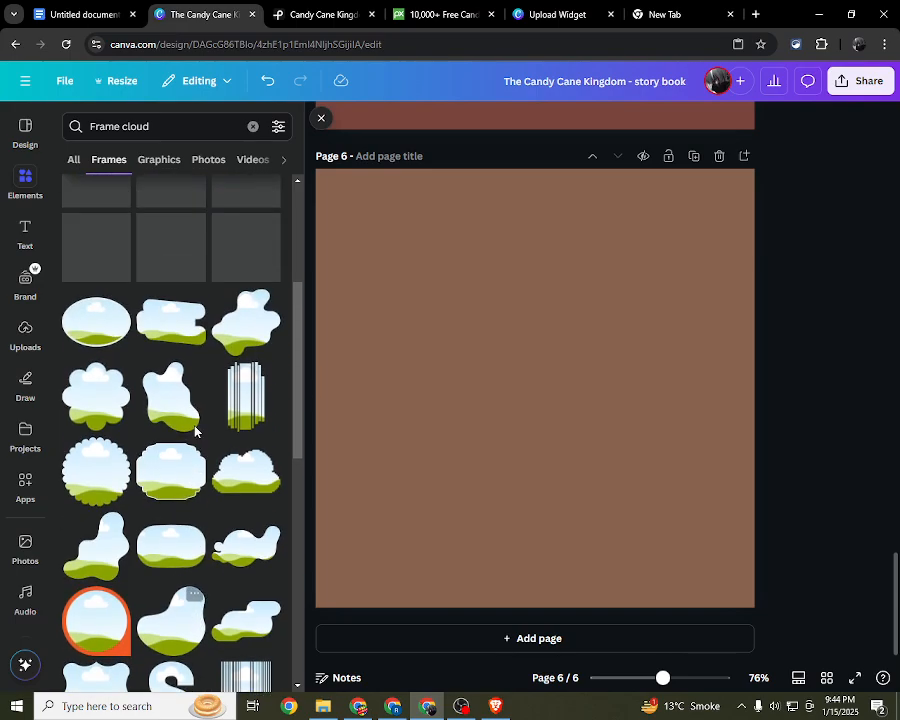
left_click(251, 487)
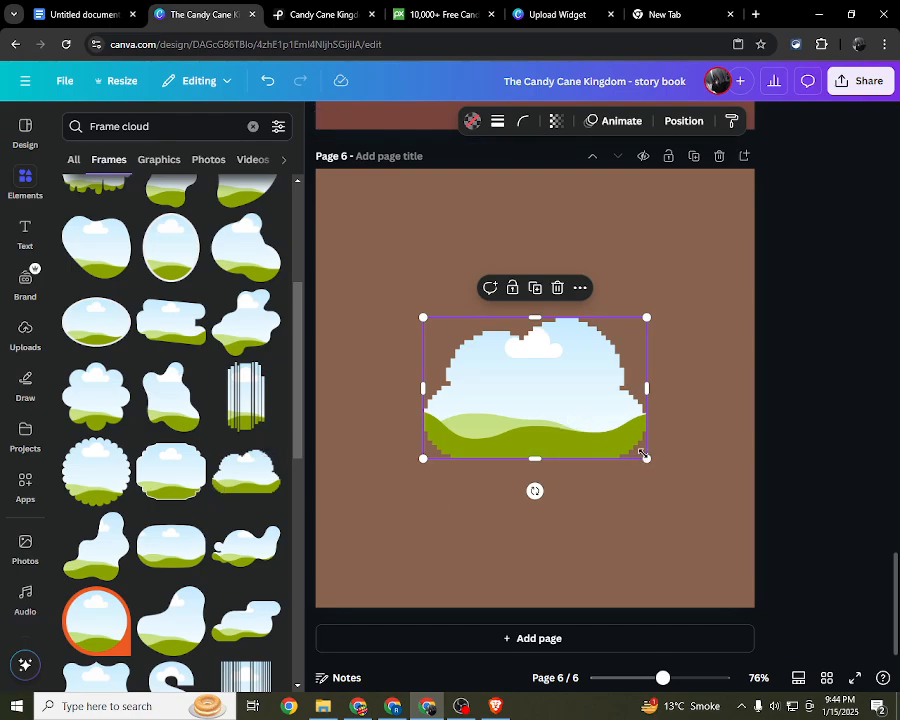
left_click_drag(645, 456, 686, 534)
Step: Try three other rounded cloud frames on page 6 and delete them, keeping only the pixel-edged cloud frame
scroll(166, 374, "up", 5)
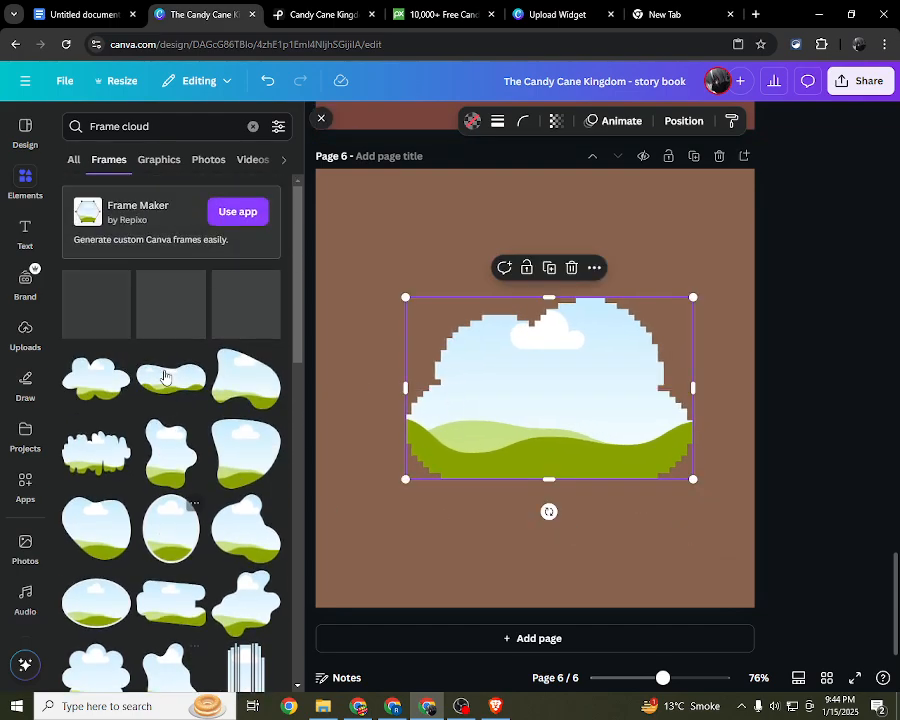
left_click(114, 385)
left_click(171, 314)
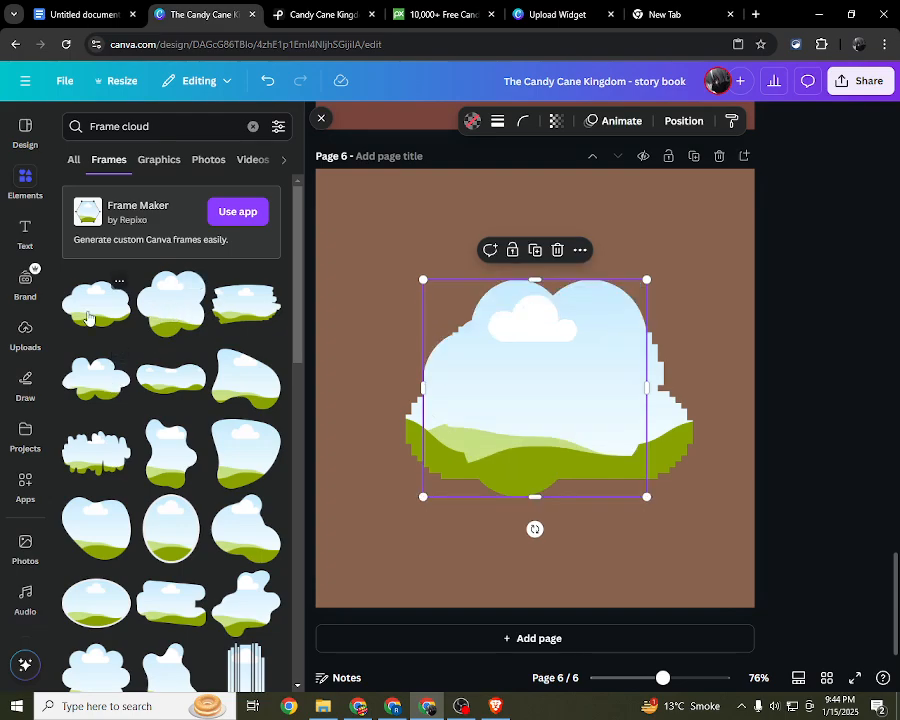
left_click(88, 317)
key("Delete")
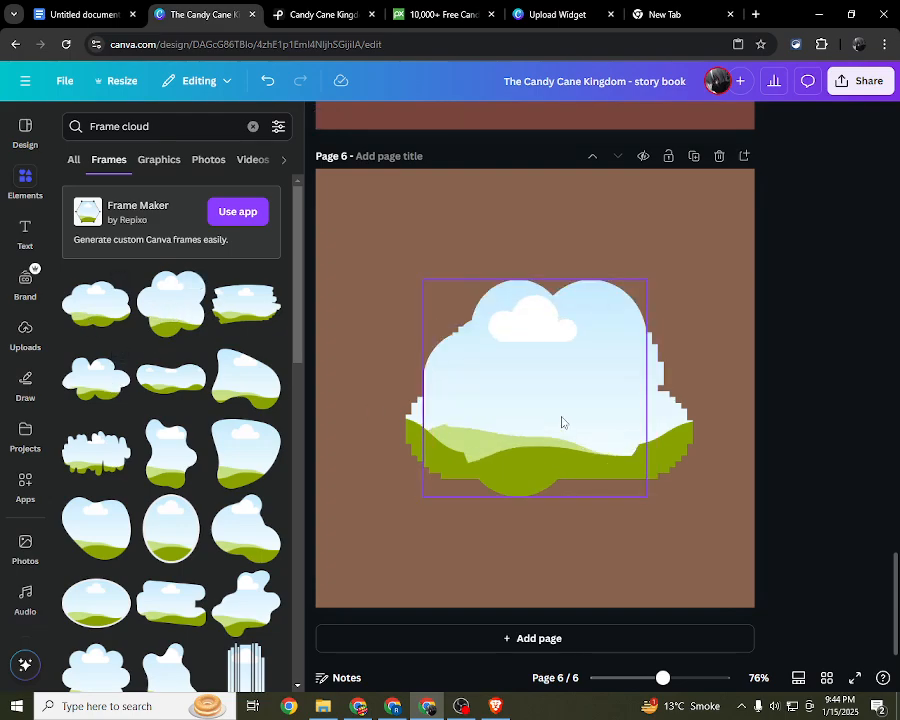
left_click(561, 422)
key("Delete")
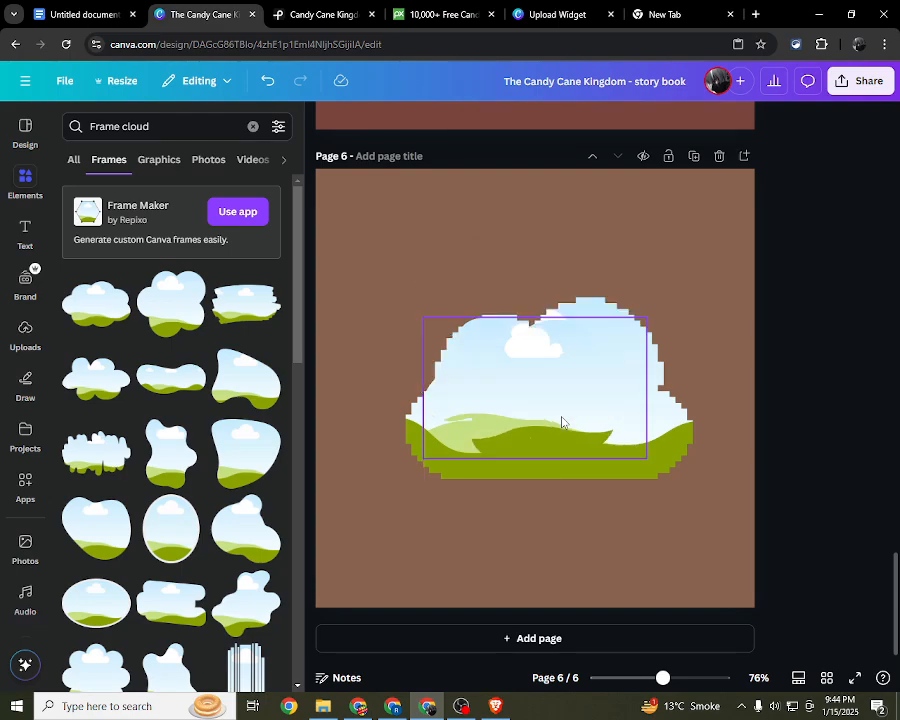
left_click_drag(561, 422, 636, 402)
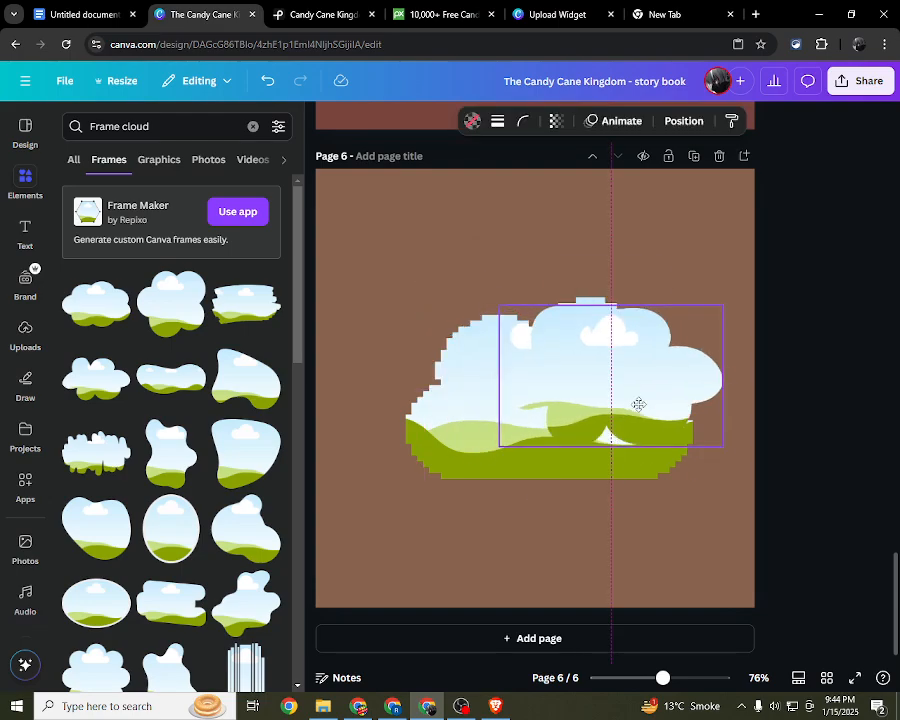
key("Delete")
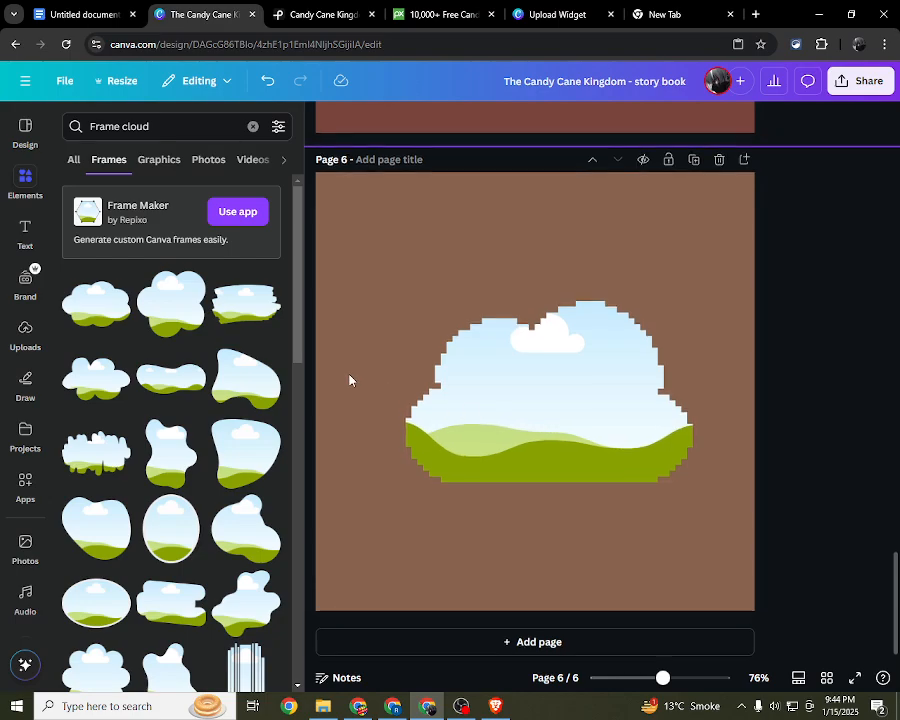
scroll(348, 376, "up", 5)
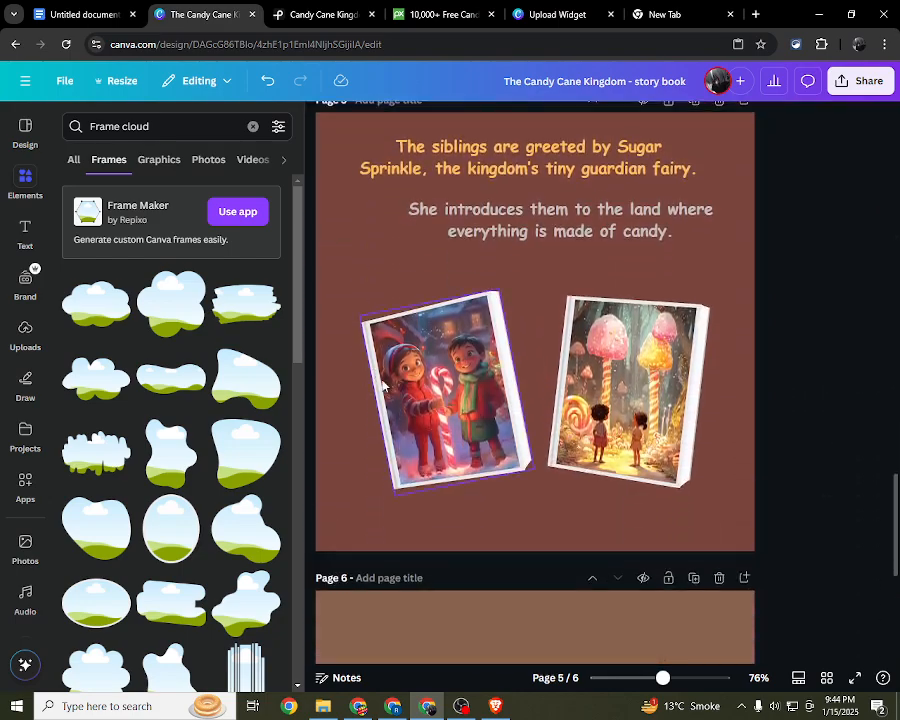
left_click(383, 385)
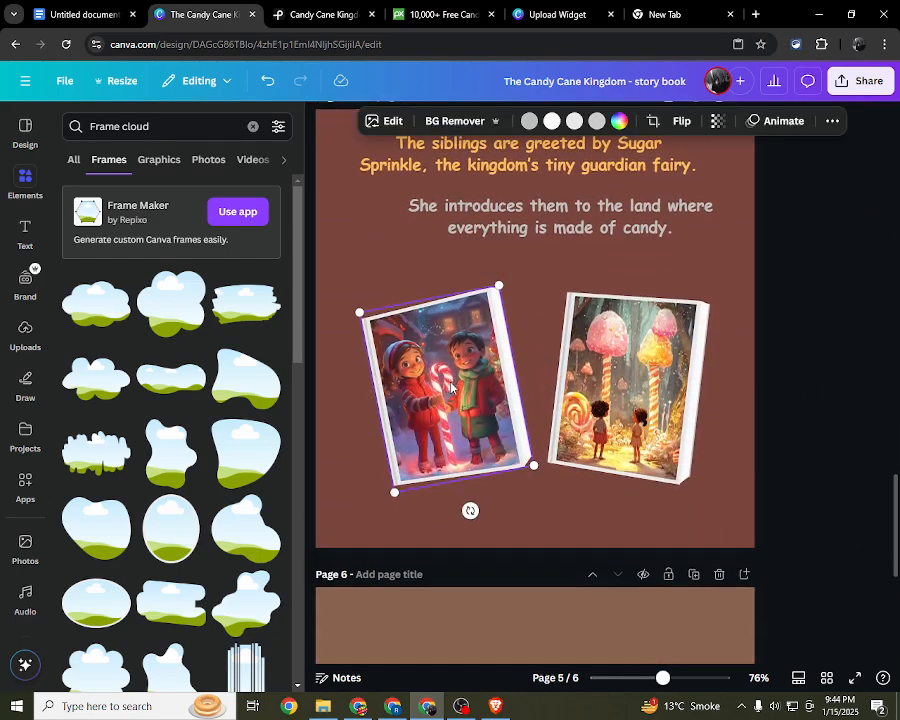
scroll(480, 212, "down", 2)
scroll(479, 212, "up", 6)
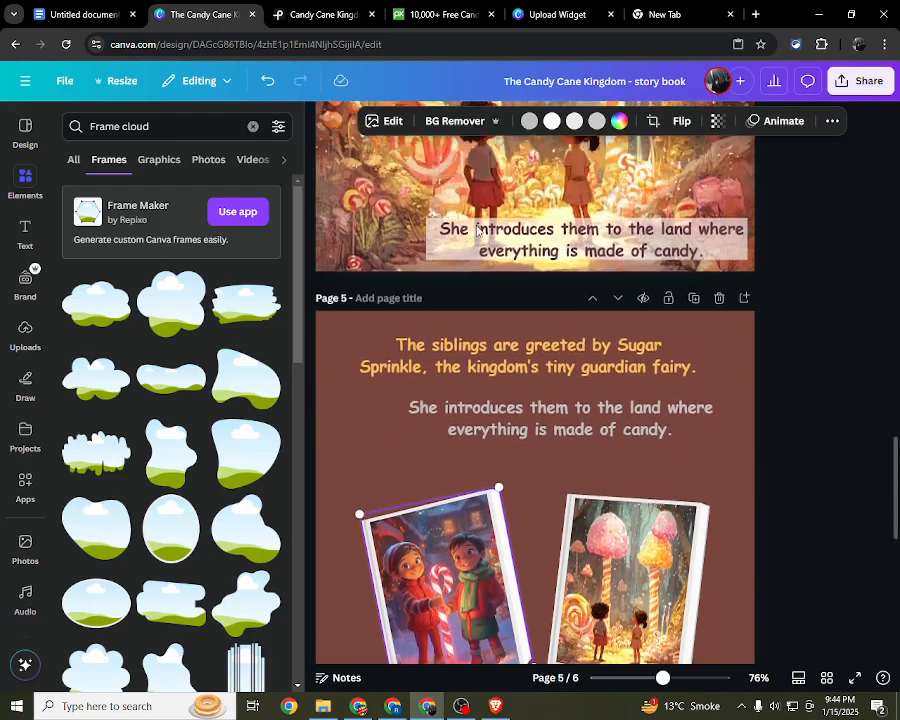
Step: Try to carry a copy of page 4's candy forest picture past page 5 and undo the accidental move of page 5's background
left_click(465, 296)
left_click_drag(465, 296, 488, 706)
scroll(474, 490, "down", 6)
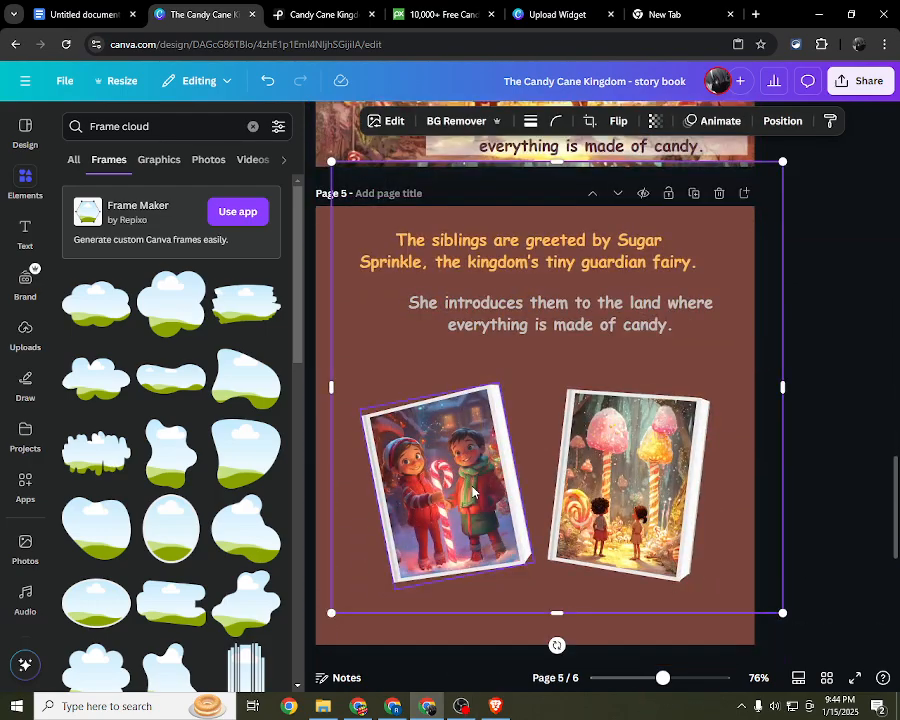
left_click_drag(370, 321, 452, 693)
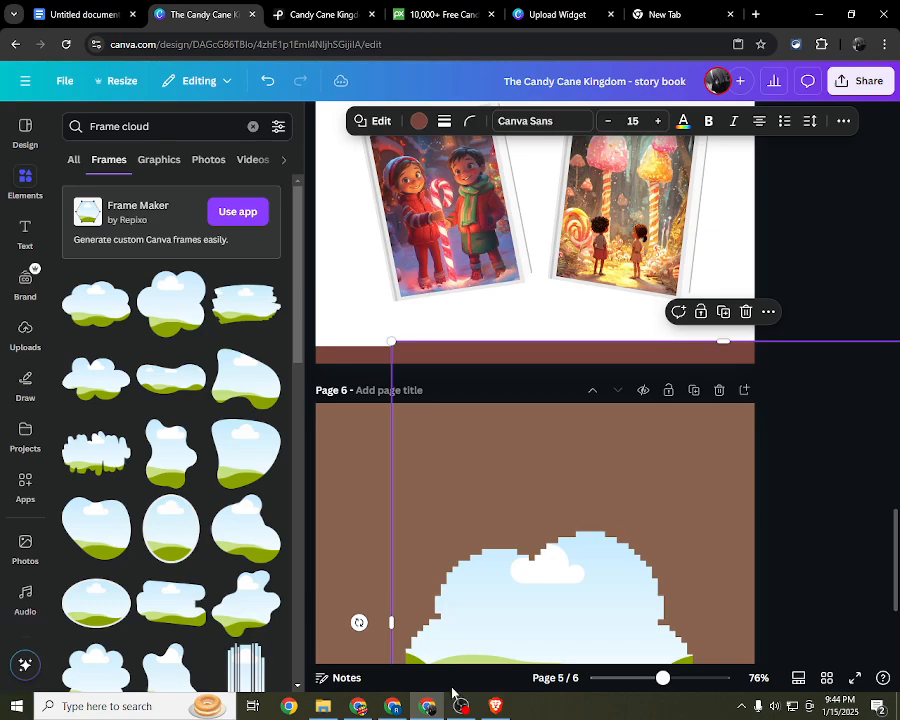
key("ctrl+z")
scroll(404, 380, "up", 3)
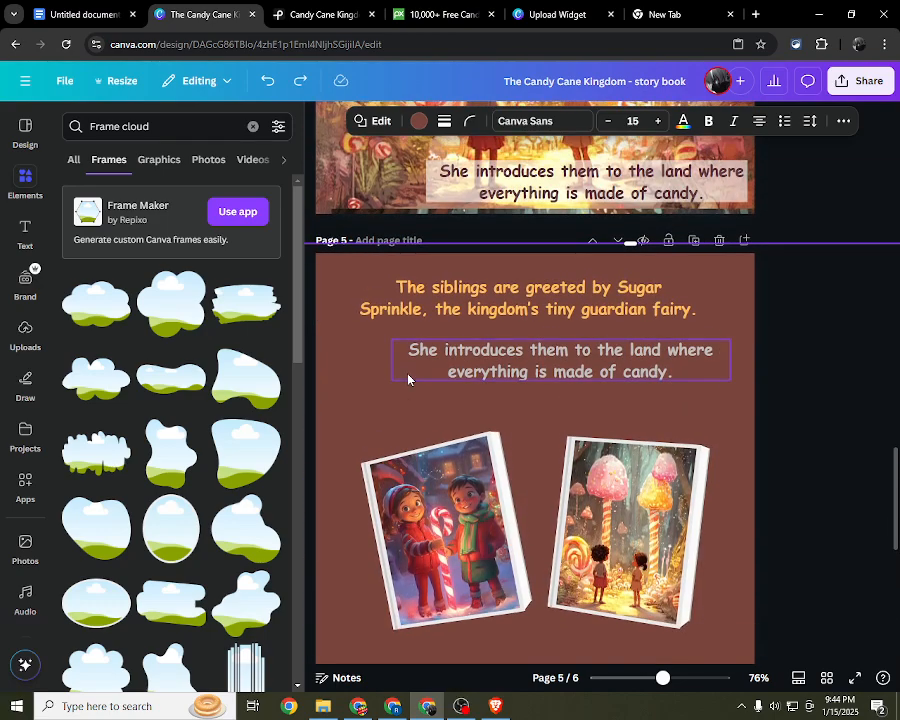
Step: Copy page 4's candy forest picture down to page 6 and place it inside the pixel-edged cloud frame
left_click(421, 173)
left_click(378, 180)
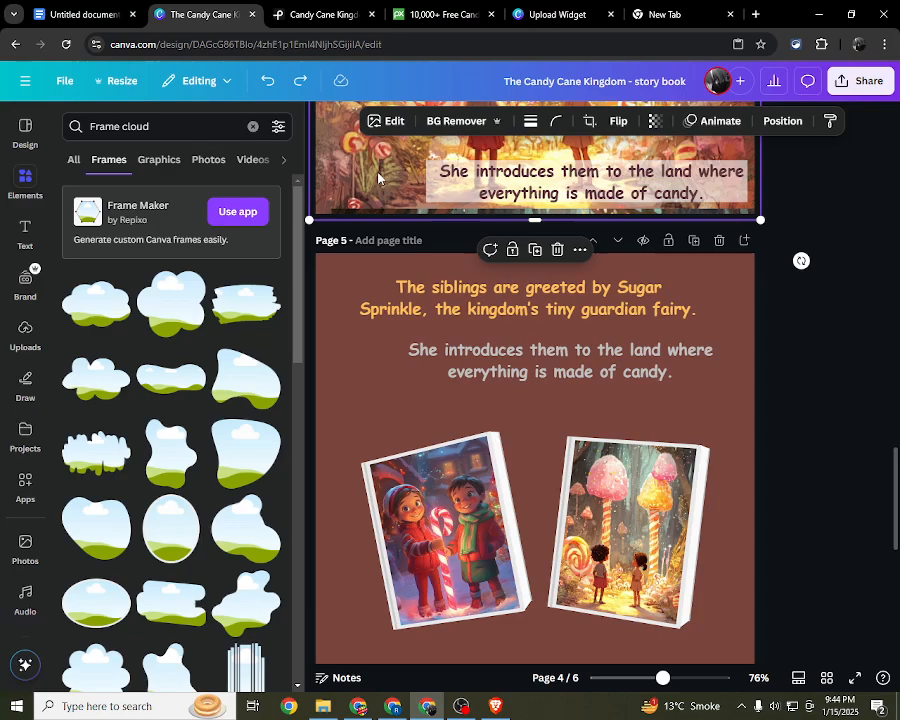
left_click_drag(378, 180, 362, 310)
scroll(350, 200, "down", 2)
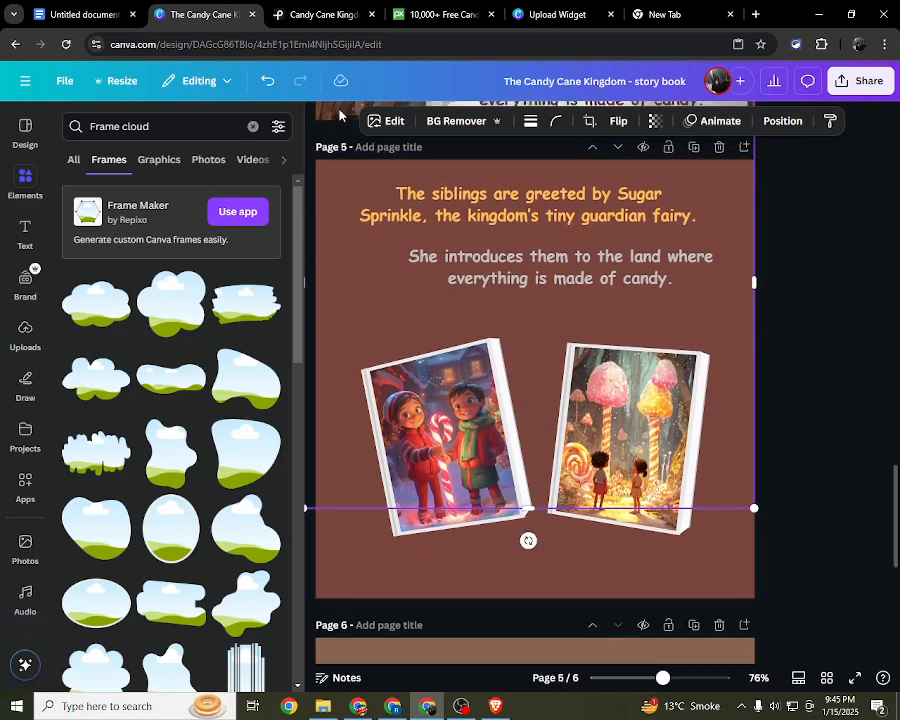
left_click_drag(340, 117, 408, 636)
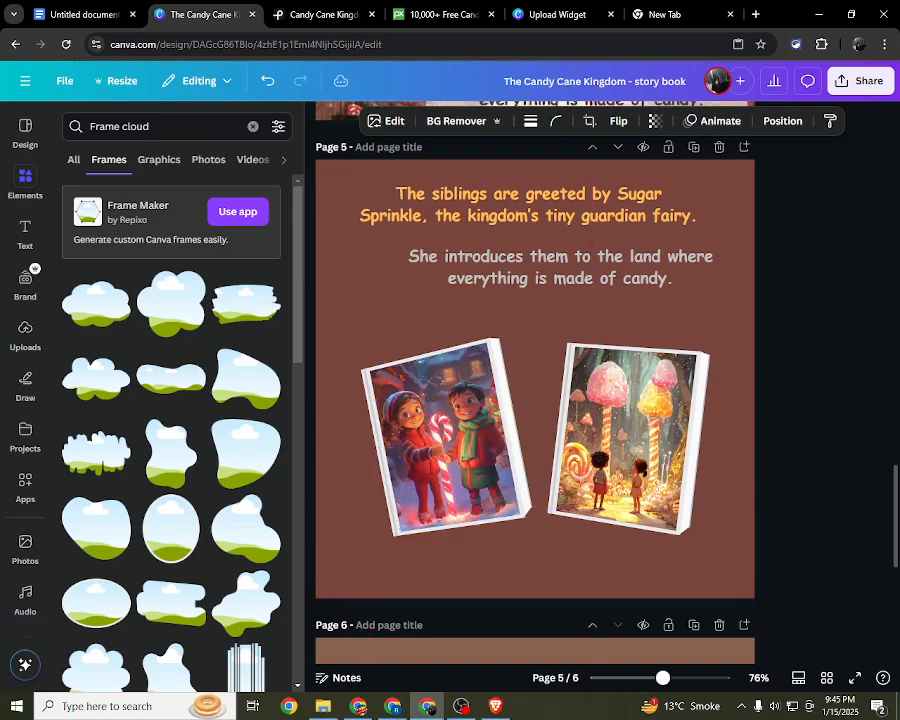
left_click_drag(479, 641, 440, 714)
scroll(428, 600, "down", 3)
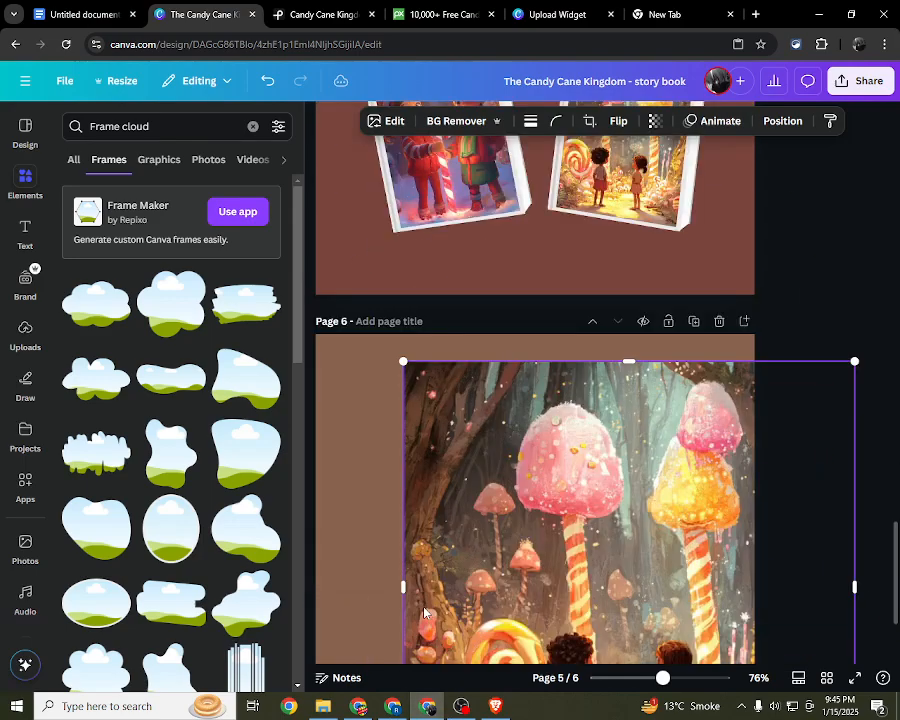
left_click_drag(504, 493, 454, 468)
scroll(470, 470, "down", 3)
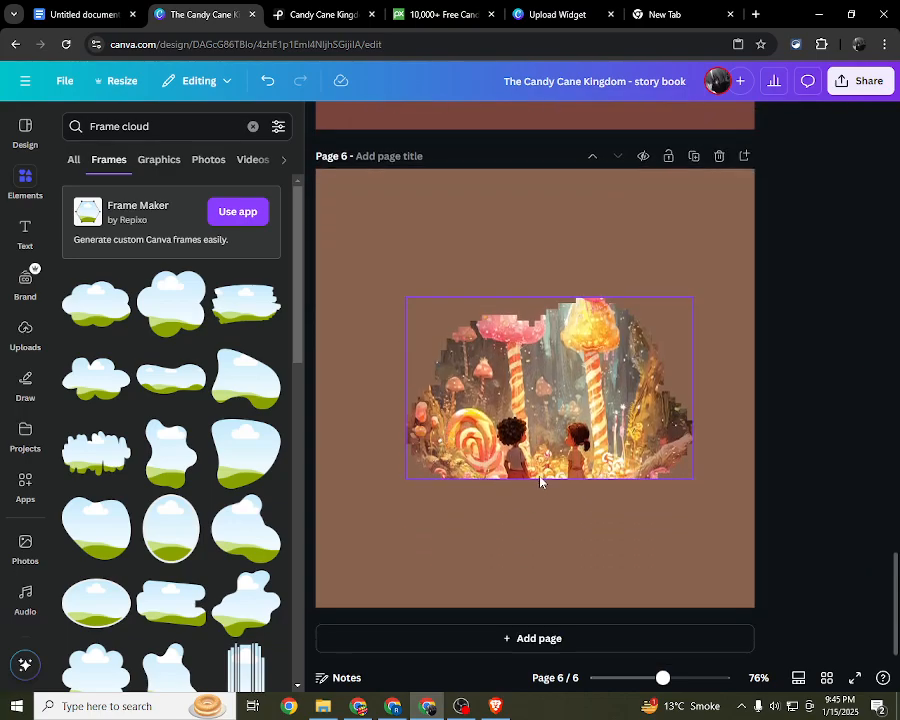
Step: Enlarge the picture-filled cloud frame on page 6 and position it across the lower part of the page
left_click(585, 565)
left_click_drag(568, 421, 502, 378)
left_click_drag(636, 472, 720, 572)
mouse_move(594, 435)
left_mouse_down()
mouse_move(562, 408)
mouse_move(582, 418)
left_mouse_up()
left_click_drag(727, 271, 722, 309)
left_click_drag(338, 283, 358, 296)
left_click_drag(508, 364, 514, 408)
left_click(800, 269)
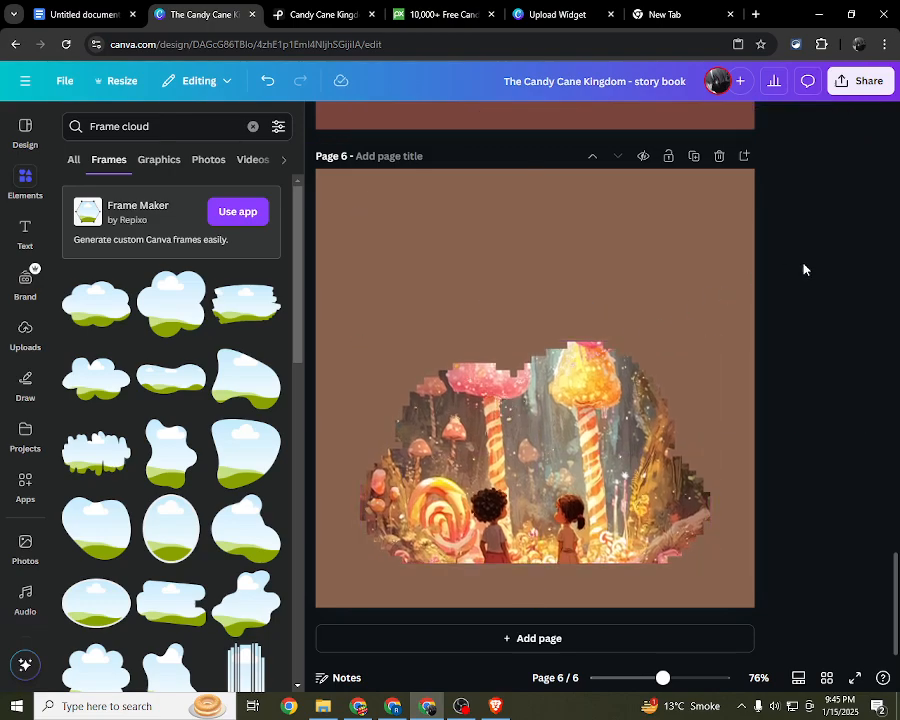
Step: Delete the candy forest picture and its pixel-edged cloud frame from page 6
left_click_drag(556, 441, 543, 318)
key("Delete")
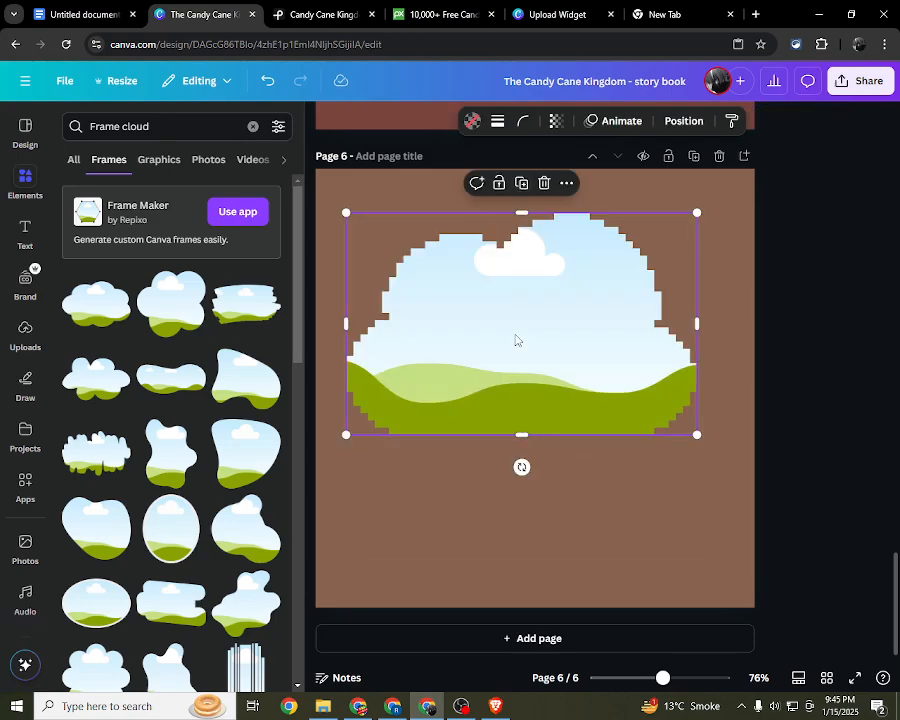
key("Delete")
Step: Try a rounded rectangular frame on page 6, rotate it upright and delete it
scroll(195, 480, "down", 2)
scroll(192, 495, "down", 2)
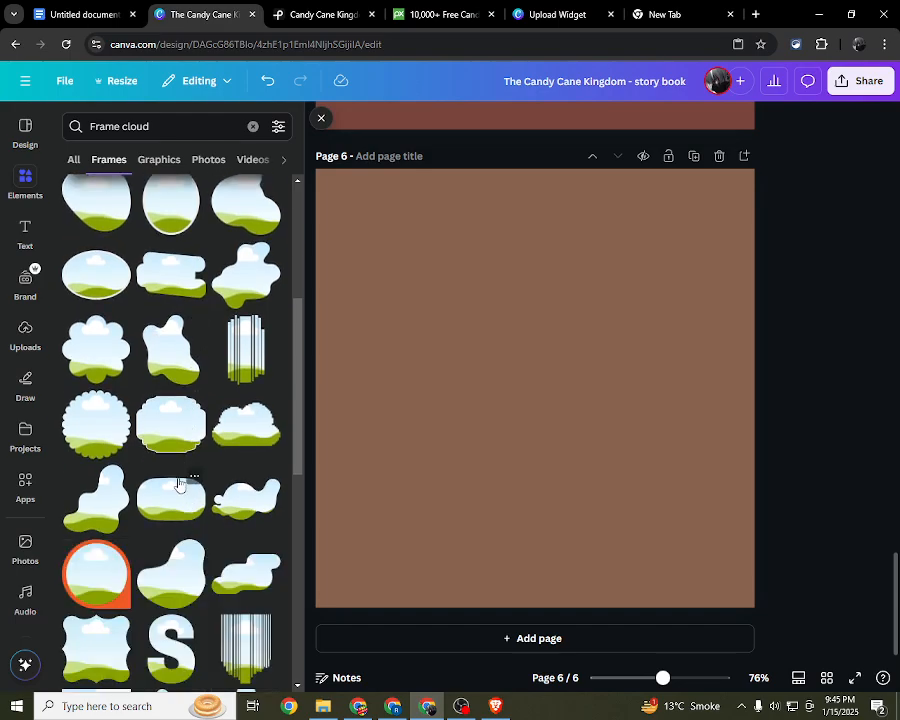
left_click(169, 505)
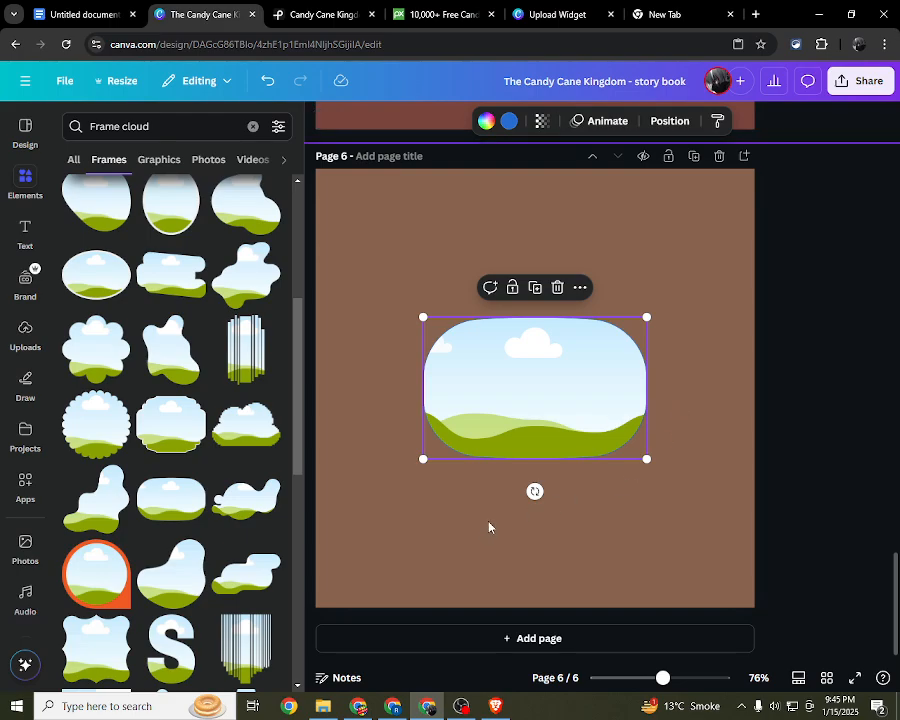
left_click_drag(534, 491, 805, 398)
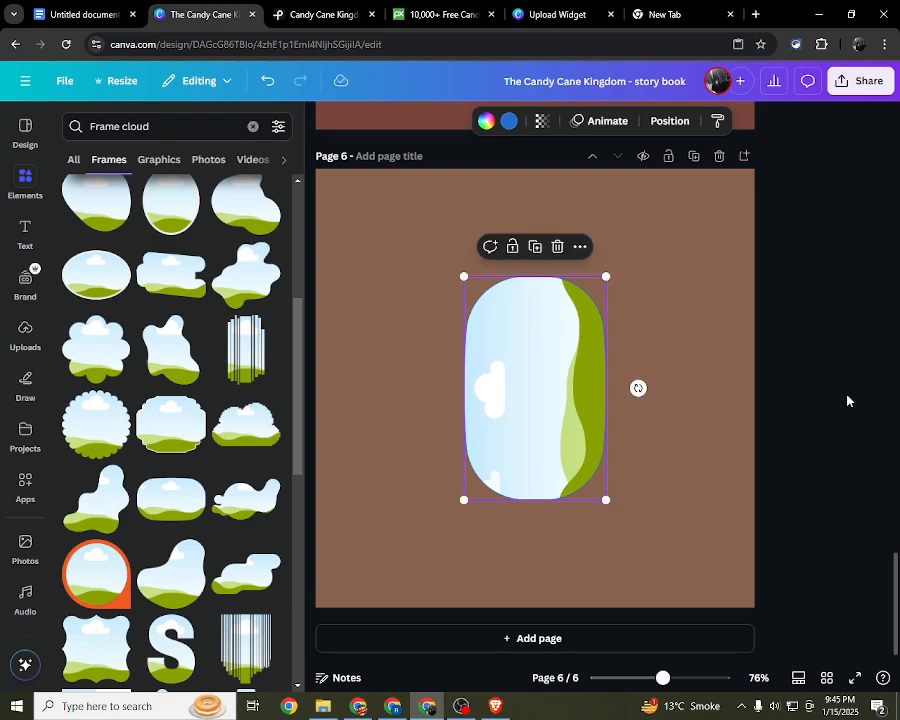
key("Delete")
Step: Add the plain rectangular frame with the blue border to page 6, reposition it and enlarge it
scroll(187, 430, "down", 4)
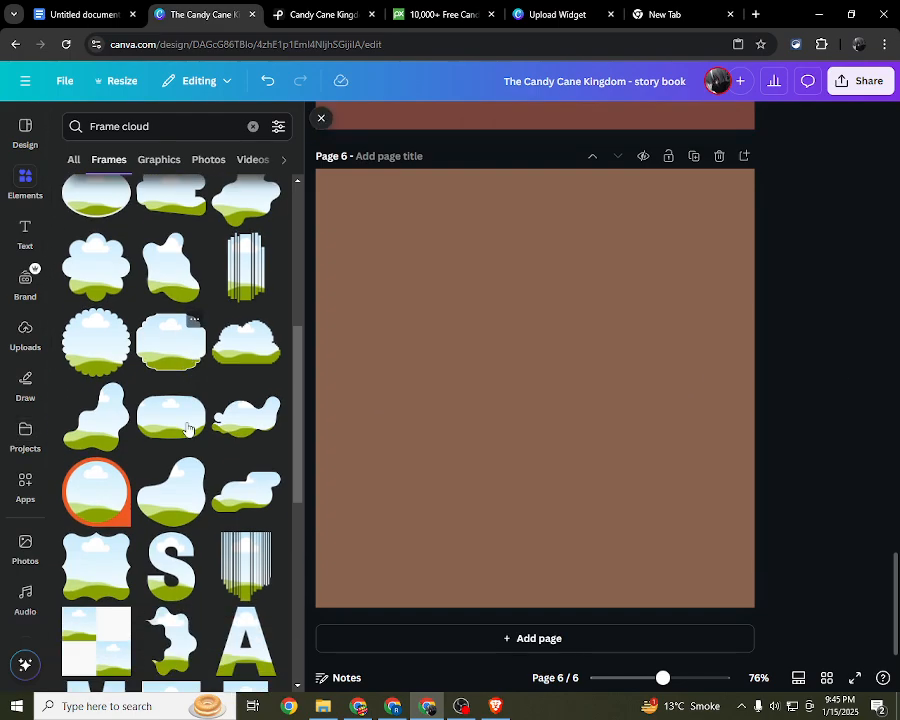
left_click(166, 440)
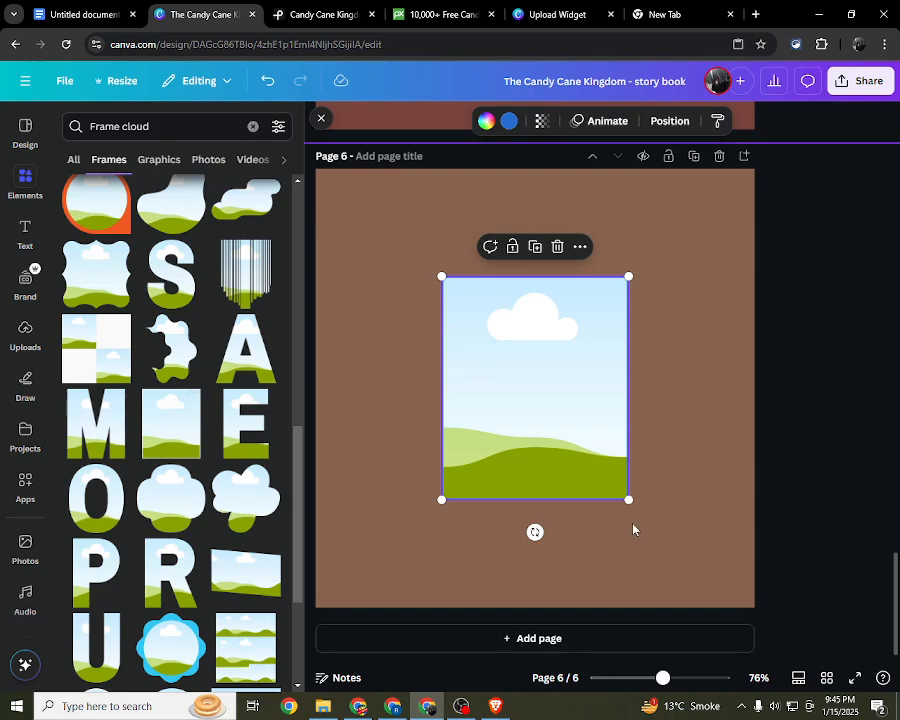
left_click_drag(534, 432, 429, 357)
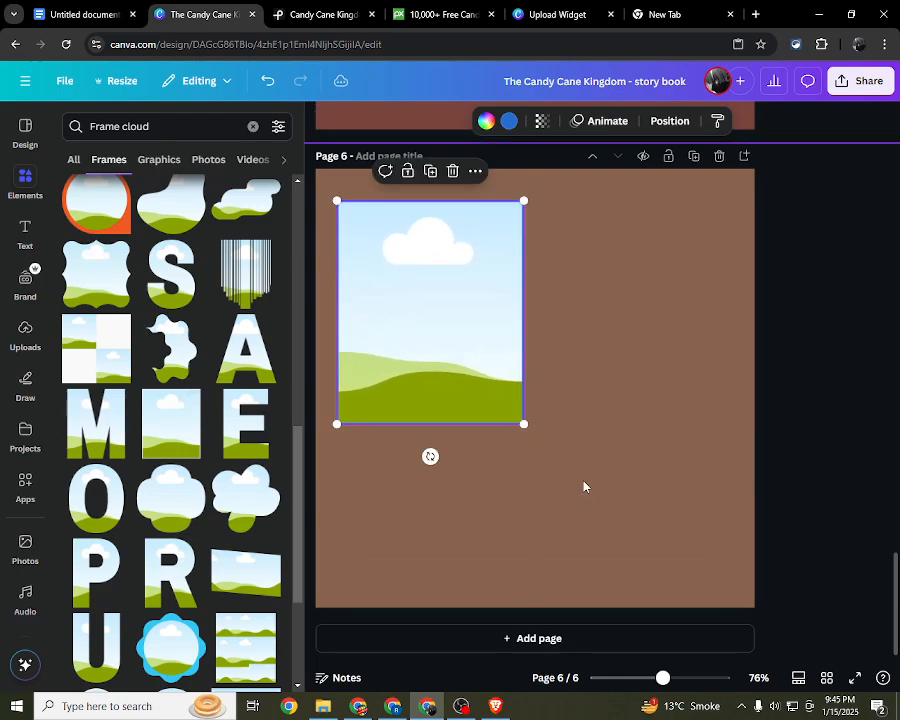
left_click_drag(491, 405, 596, 580)
Step: Try a copy of page 5's tilted picture of the two children over page 6's rectangular frame and delete it
scroll(454, 387, "up", 3)
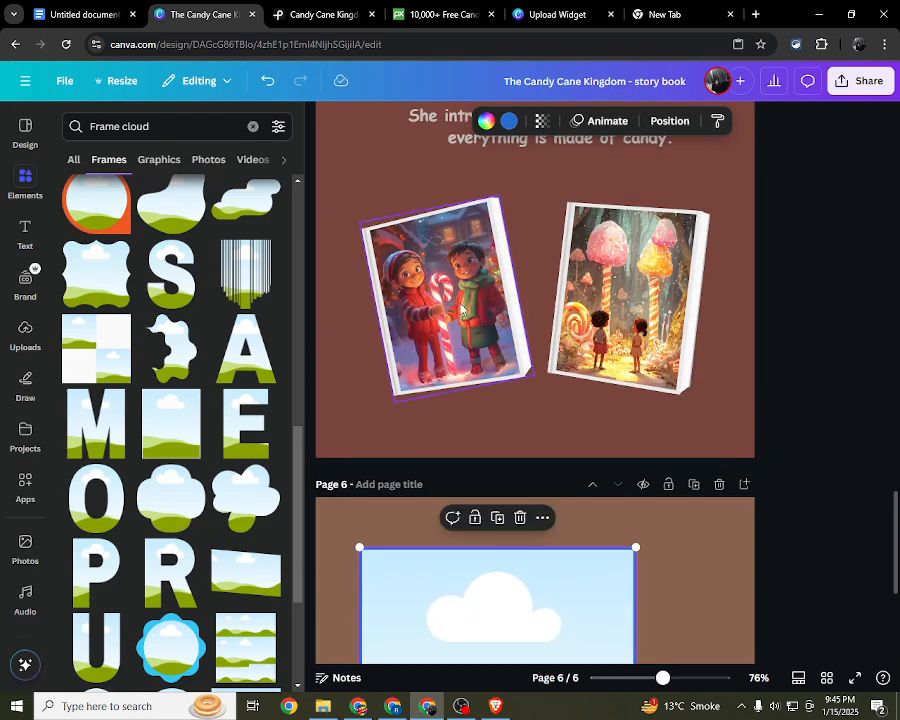
left_click(464, 307)
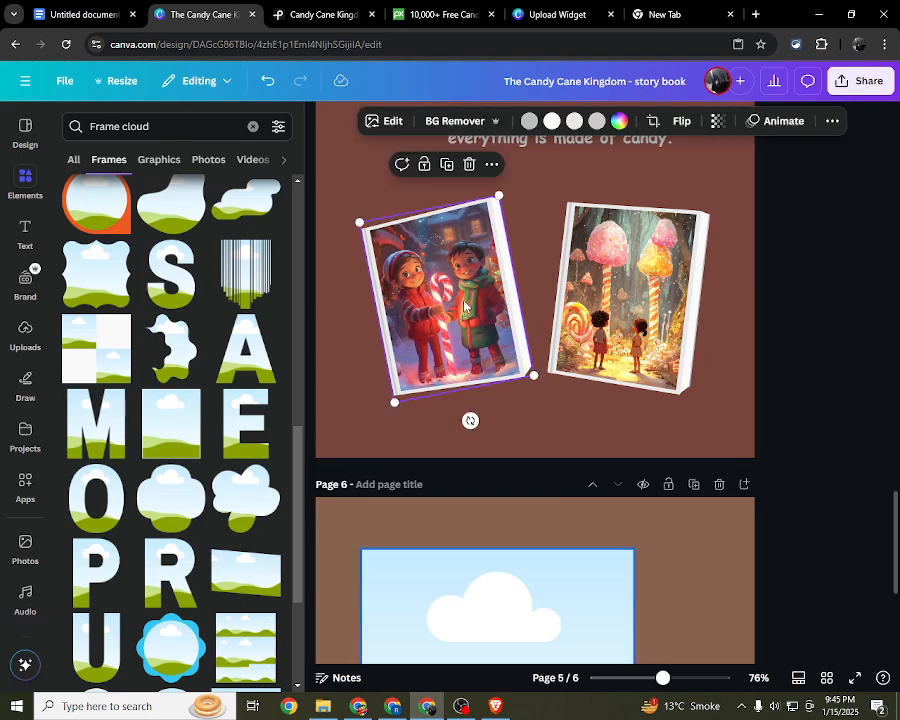
left_click_drag(464, 307, 478, 653)
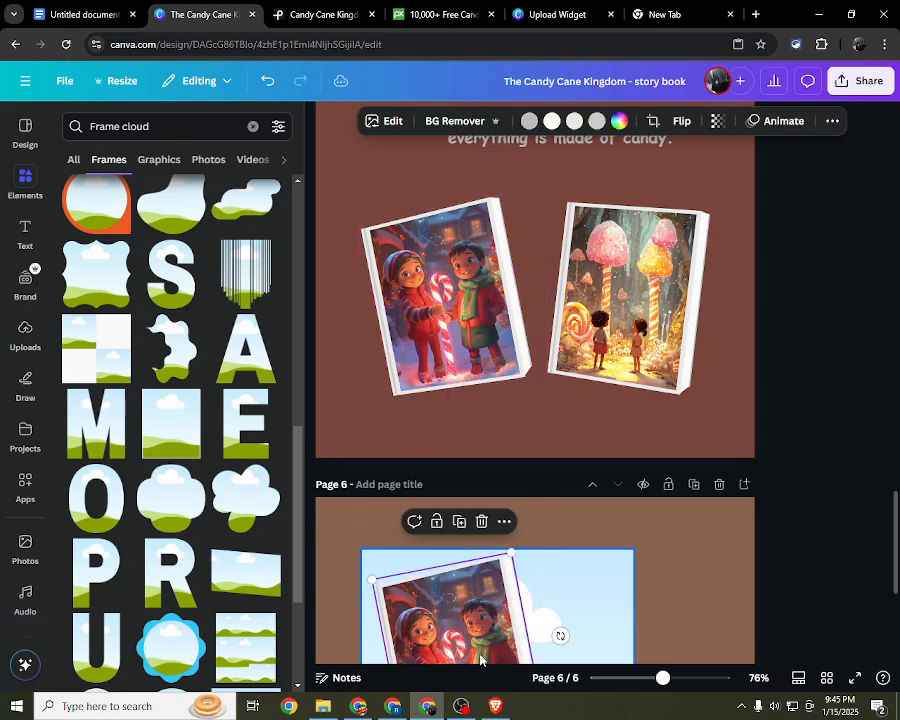
scroll(466, 527, "down", 2)
left_click_drag(466, 527, 526, 546)
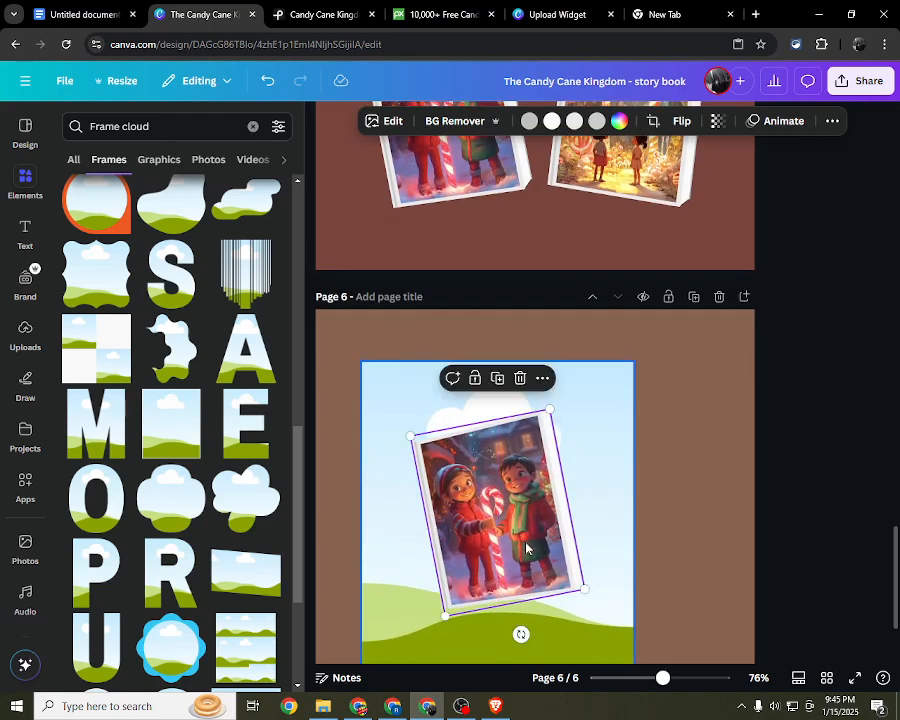
key("Delete")
key("Delete")
Step: Copy page 4's candy forest picture down to page 6 and drop it into the blue-bordered rectangular frame
scroll(502, 498, "up", 8)
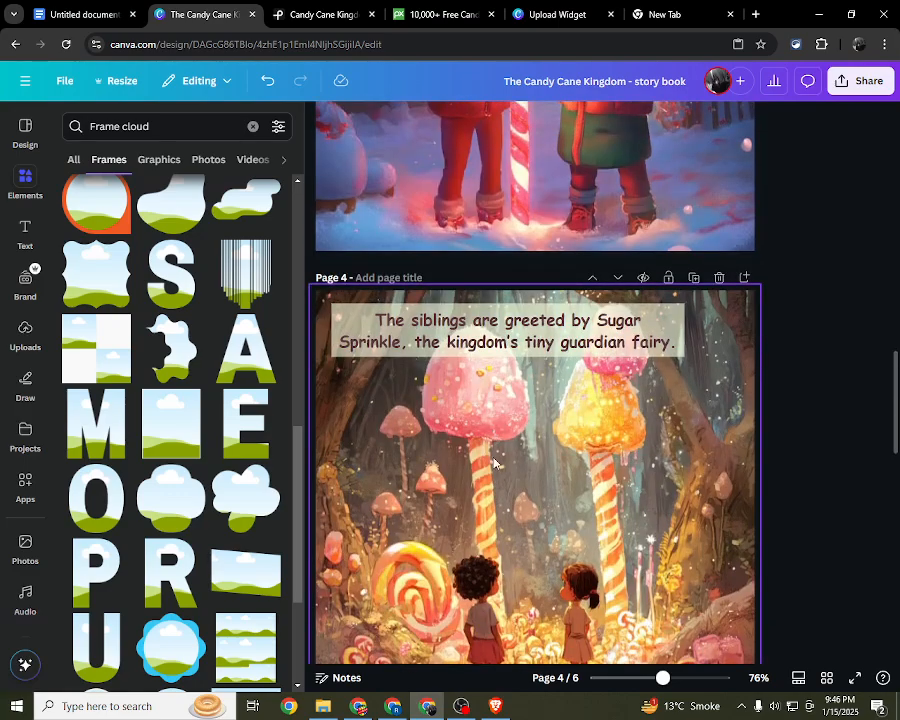
scroll(493, 463, "down", 3)
left_click(458, 377)
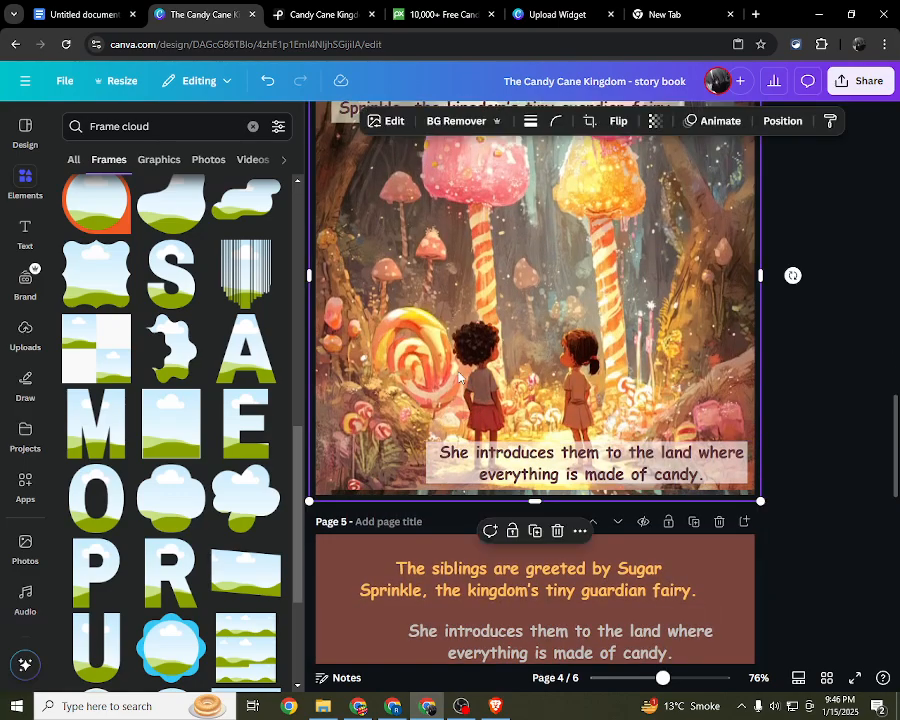
left_click_drag(450, 341, 426, 688)
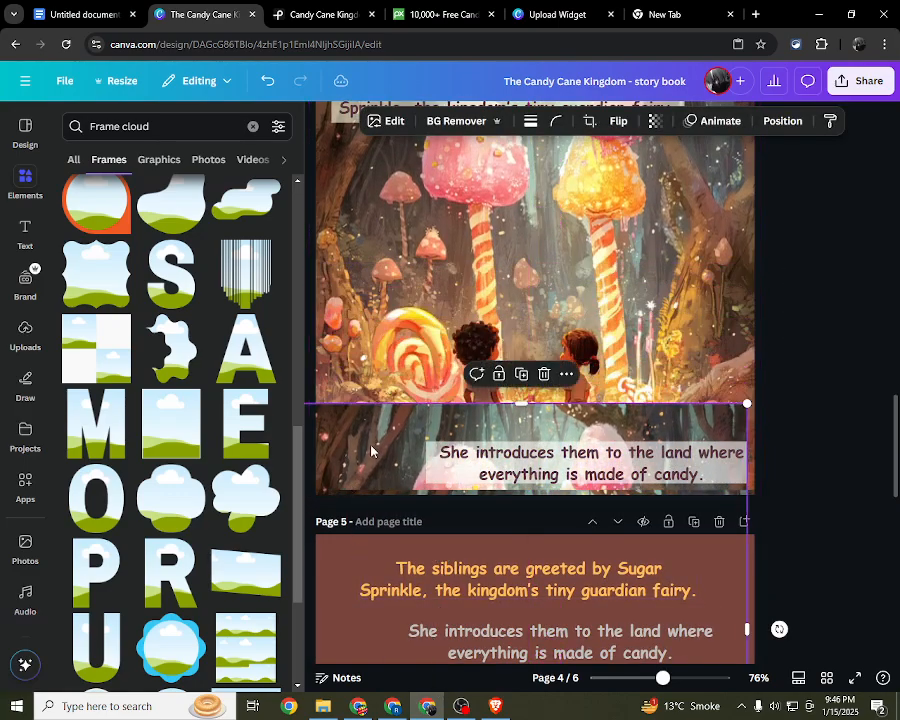
left_click_drag(371, 446, 408, 704)
left_click_drag(398, 618, 396, 444)
scroll(396, 466, "down", 5)
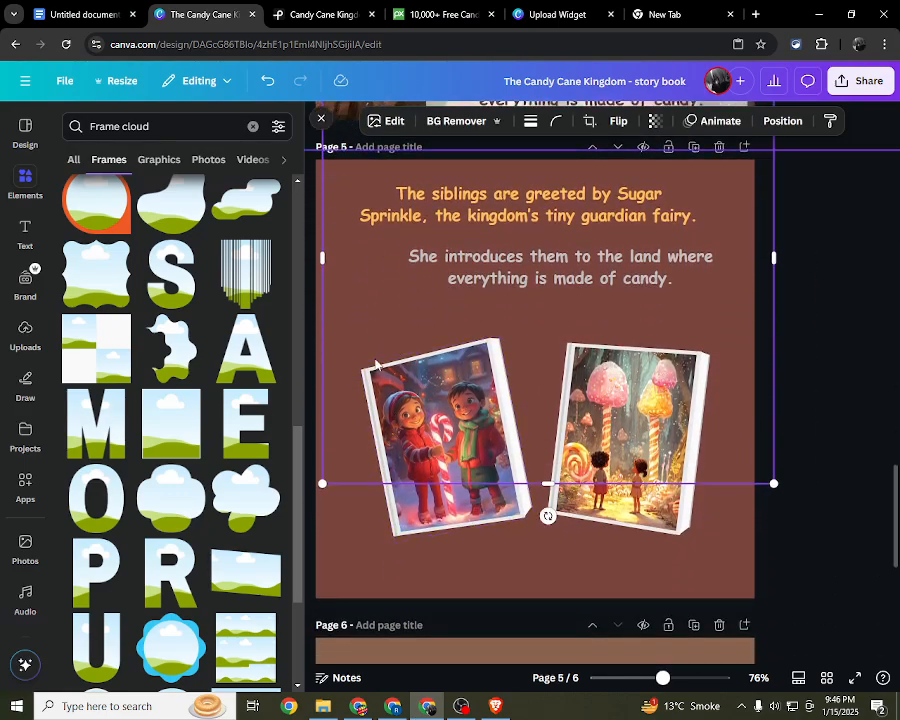
scroll(416, 568, "down", 3)
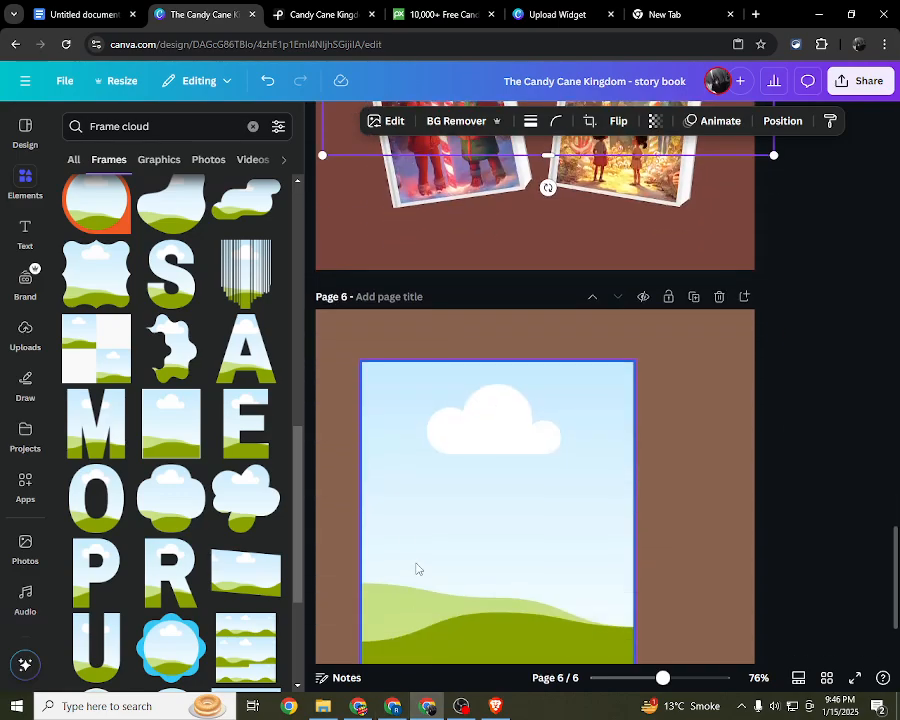
scroll(374, 428, "up", 6)
key("Delete")
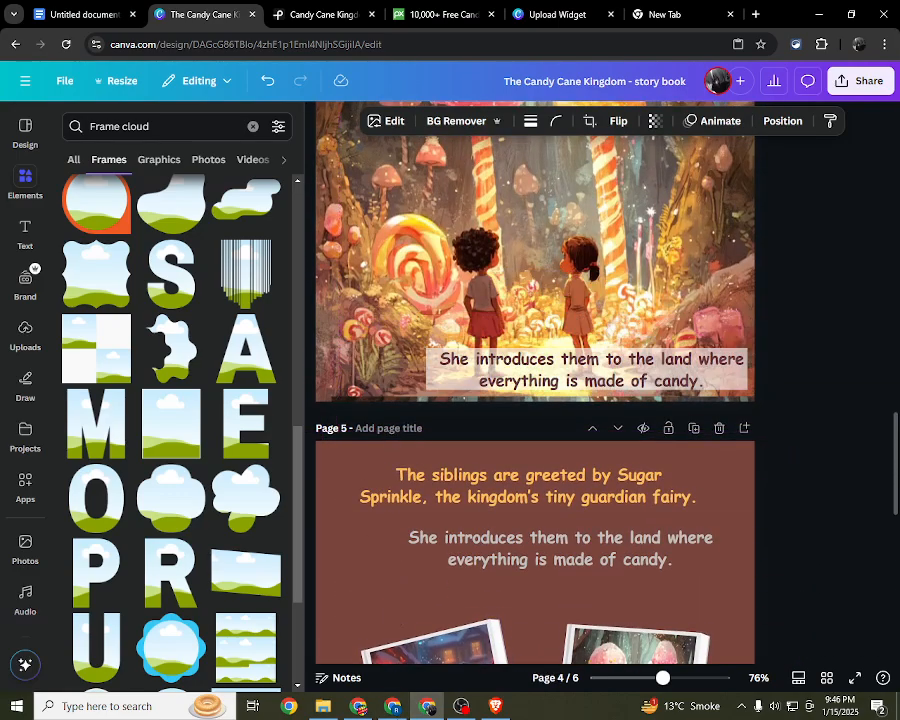
scroll(393, 638, "down", 5)
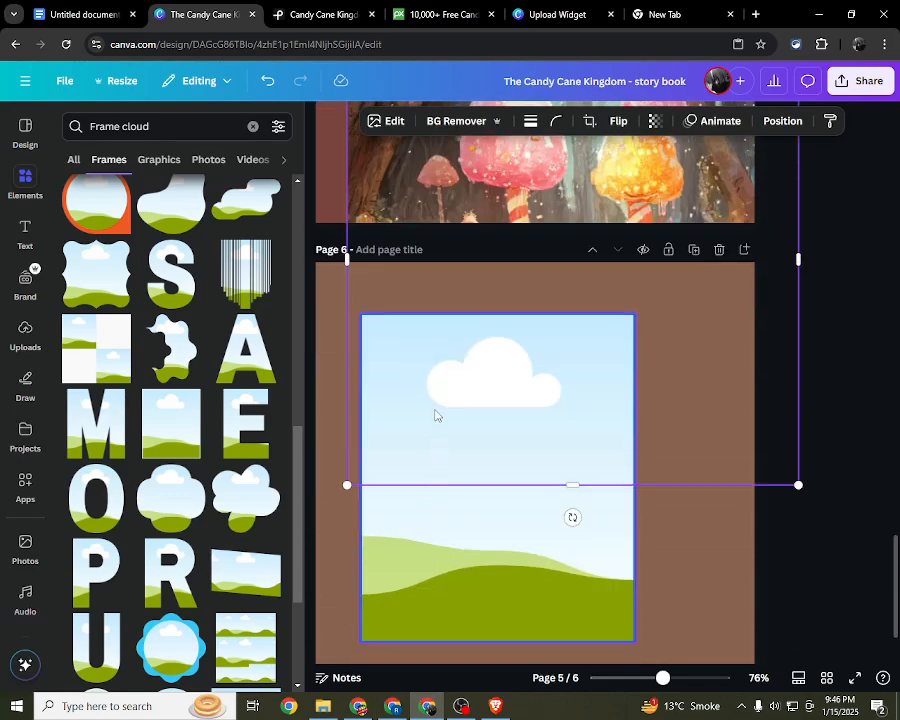
left_click_drag(412, 180, 408, 475)
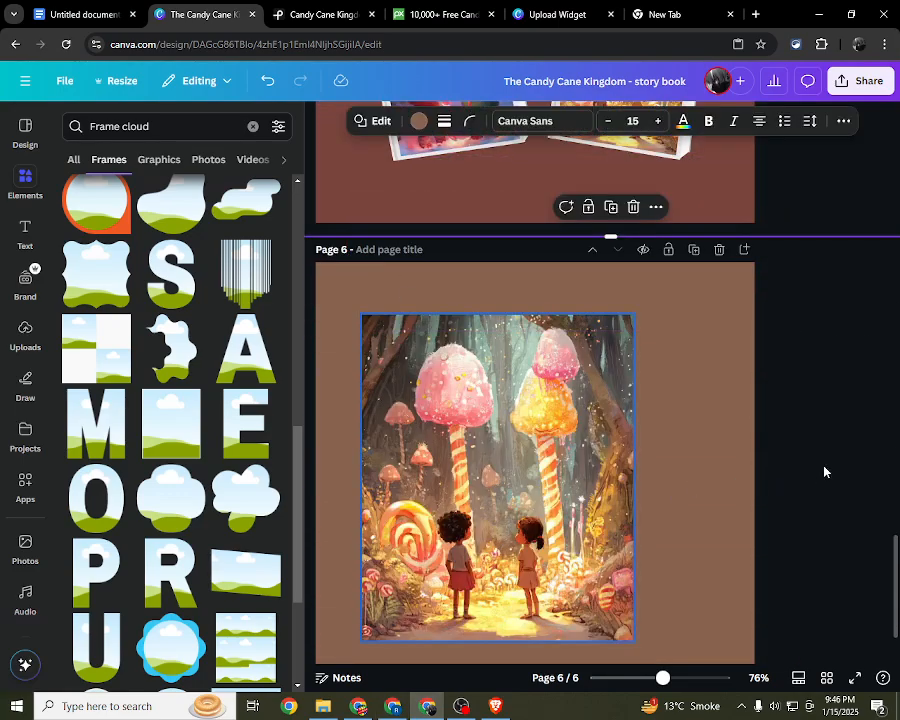
Step: Align the framed forest picture with page 6's upper-left corner and enlarge it to the page's full height
scroll(820, 468, "down", 1)
left_click_drag(554, 389, 509, 336)
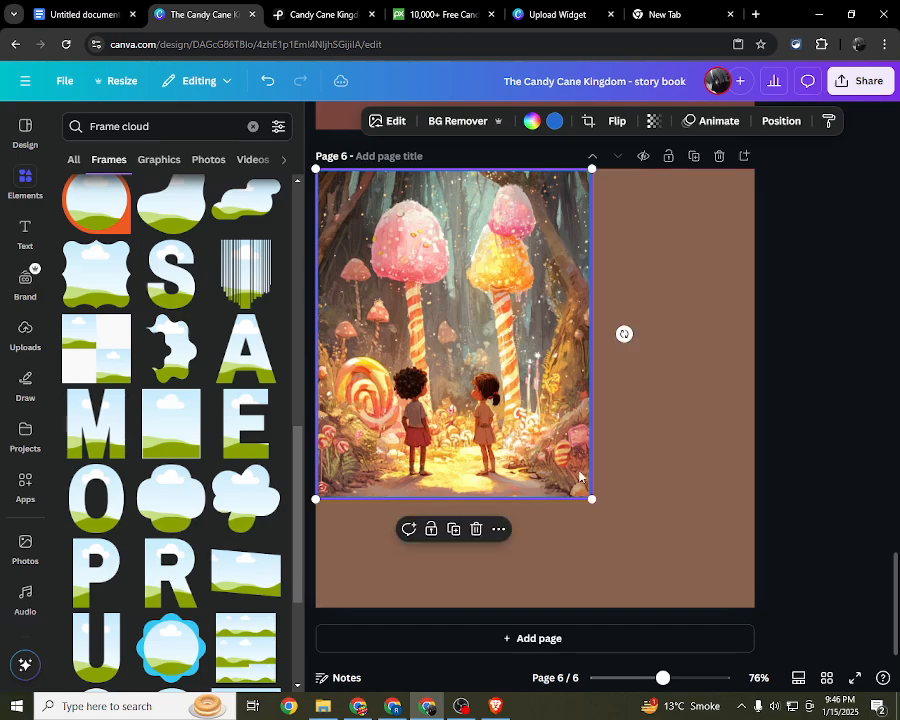
left_click_drag(587, 495, 646, 640)
left_click(810, 463)
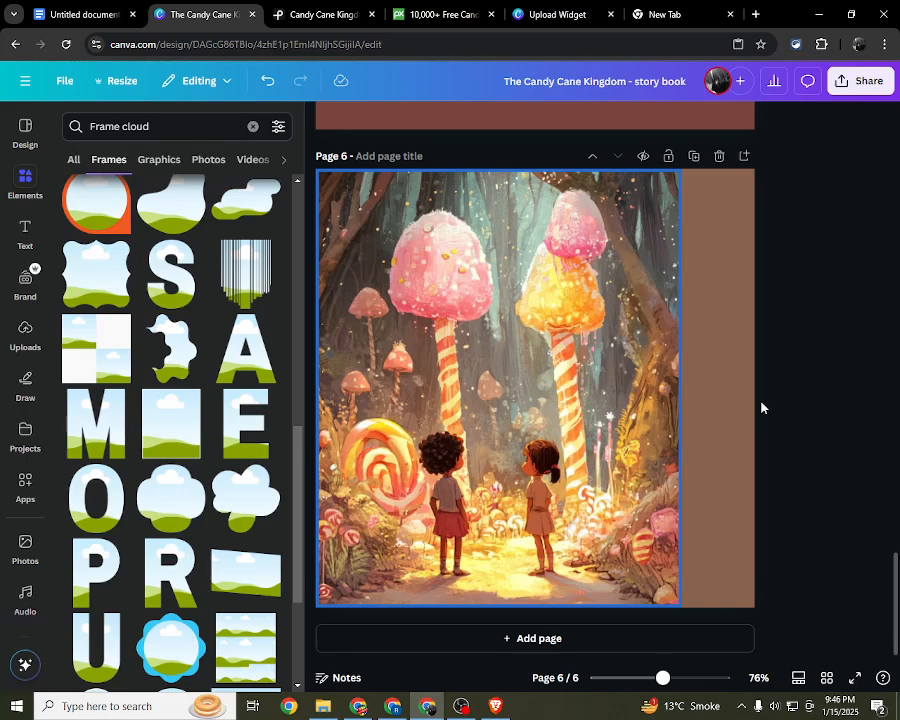
Step: Move page 6's brown background shape so its upper edge lines up with the top of the page
left_click(705, 298)
left_click(780, 305)
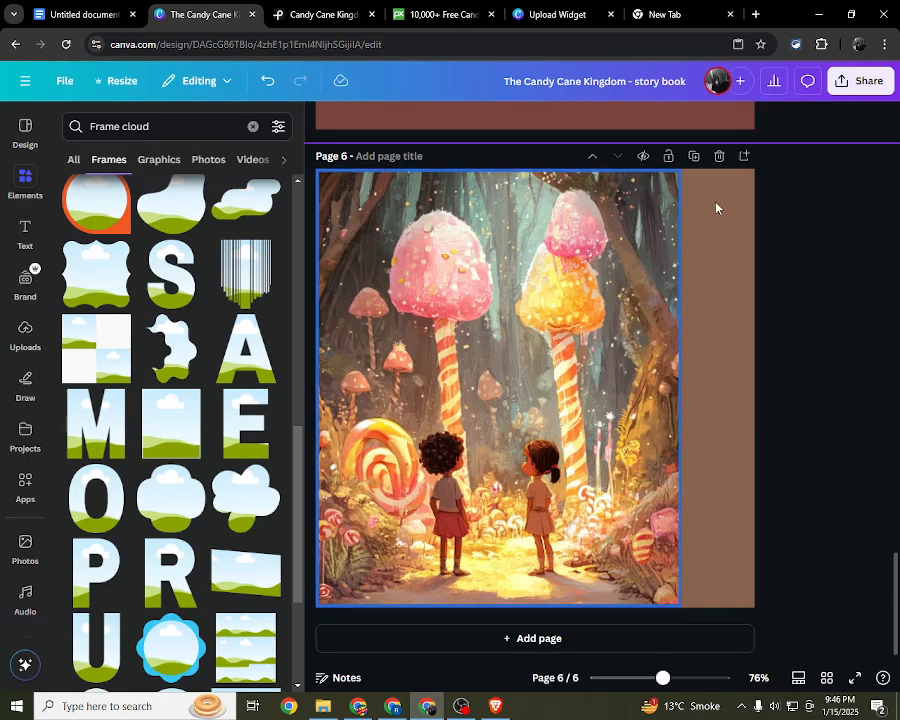
left_click_drag(722, 296, 735, 201)
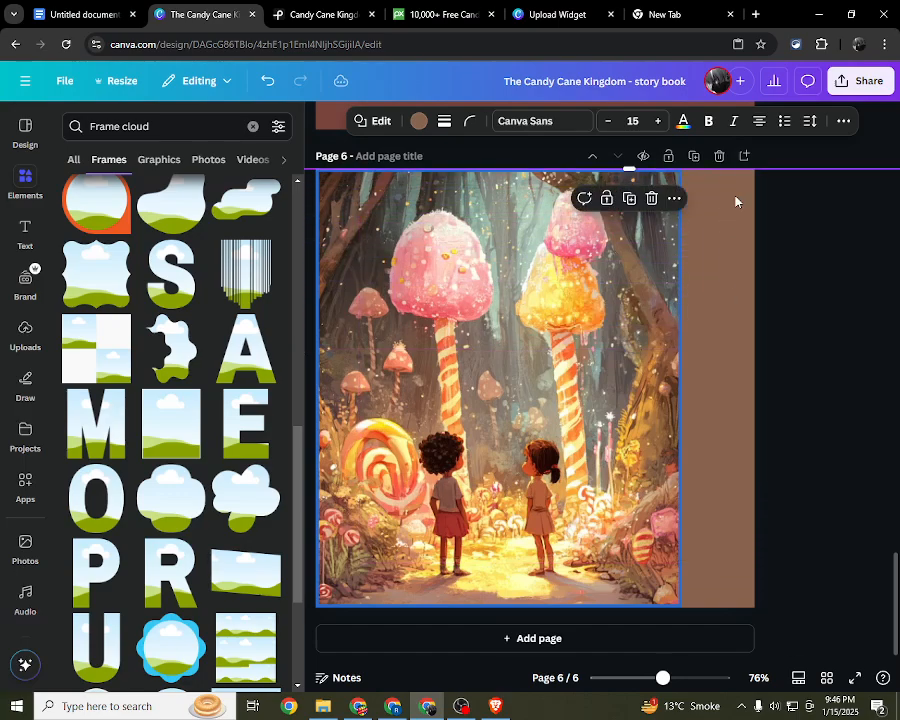
left_click(849, 337)
left_click(322, 125)
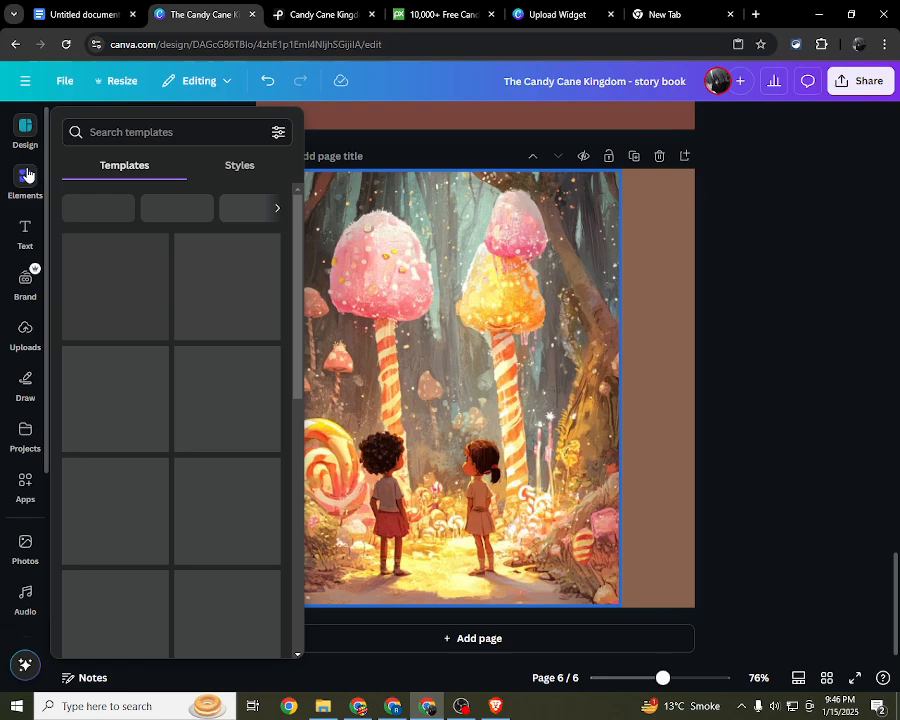
left_click(30, 246)
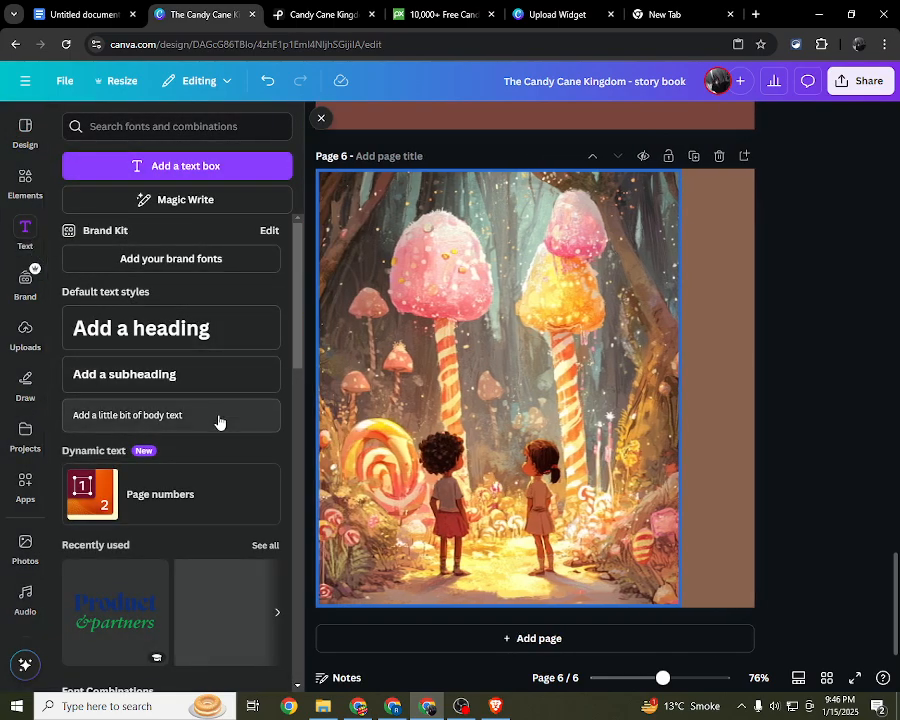
left_click(216, 417)
key("BackSpace")
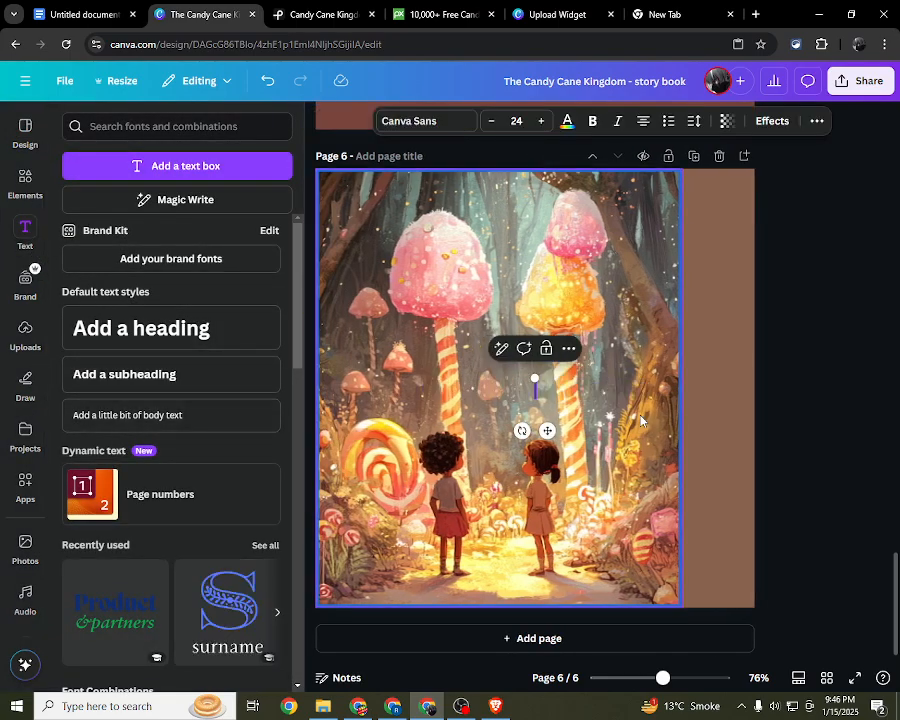
Step: Copy page 5's grey "She introduces them to the land where everything is made of candy." text onto page 6
scroll(640, 420, "up", 7)
scroll(640, 421, "down", 2)
left_click(596, 390)
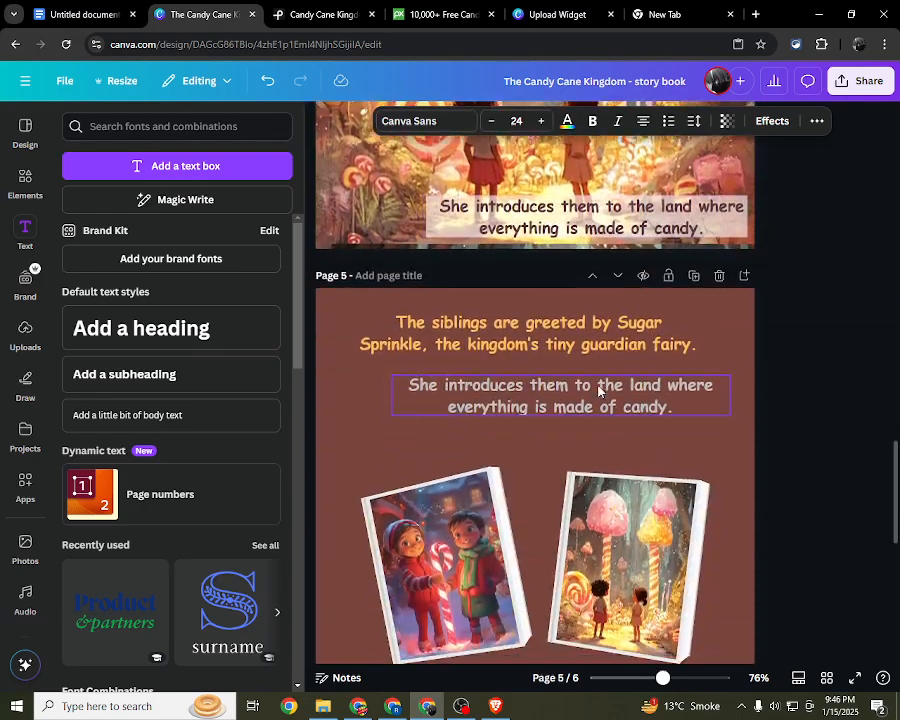
left_click(598, 370)
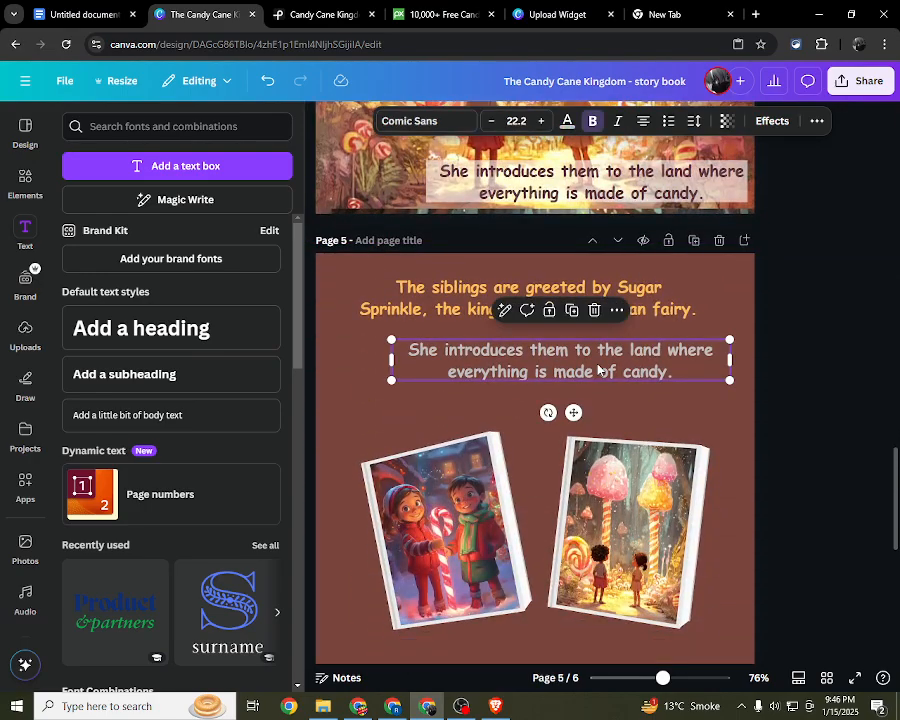
scroll(598, 370, "down", 5)
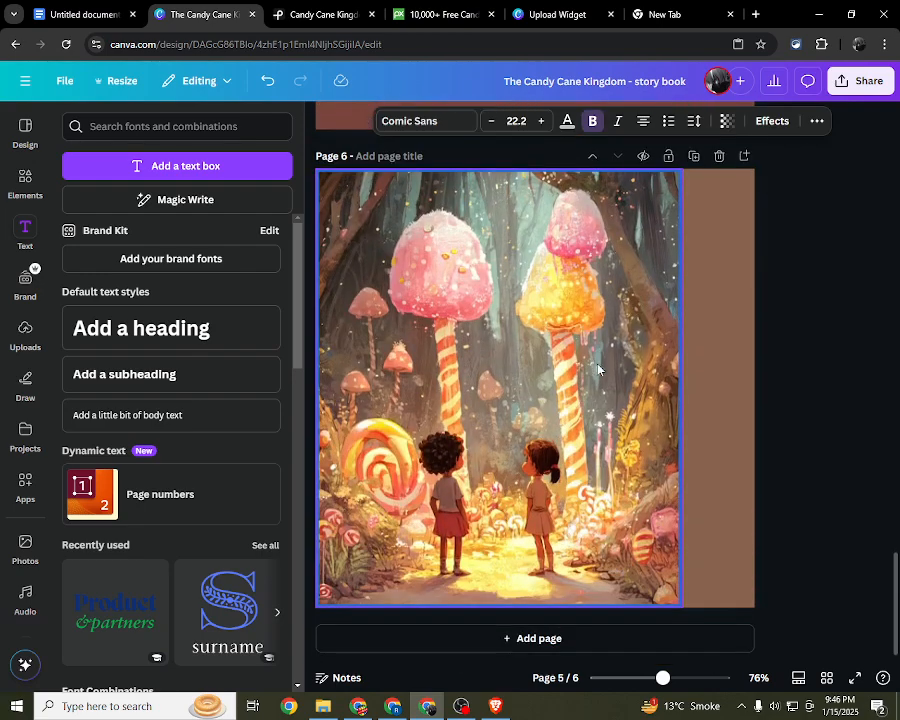
left_click(716, 303)
type("She introduces them to the land where everything is made of candy.")
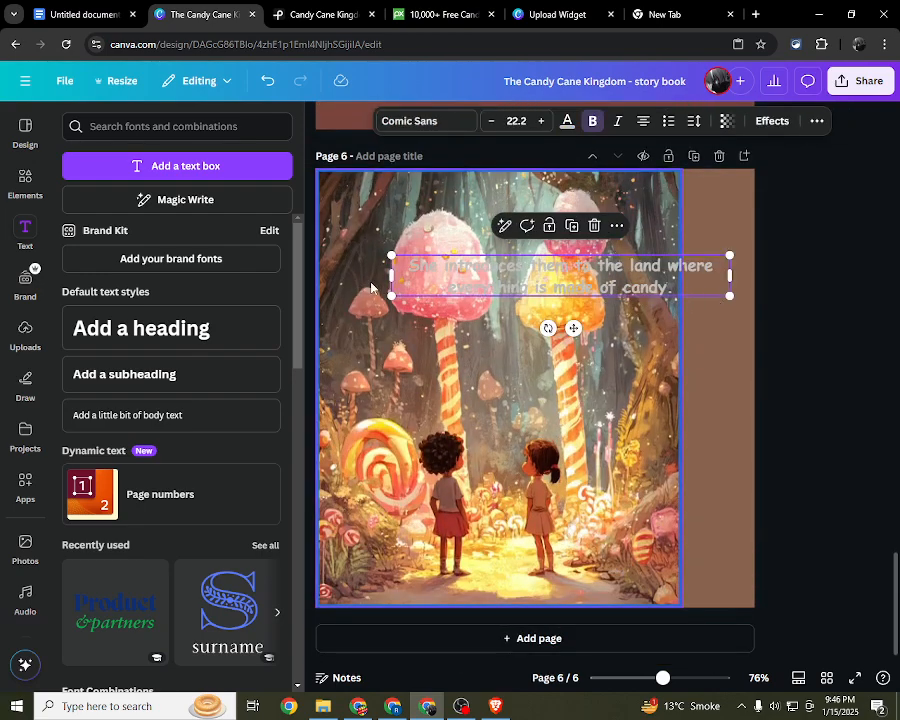
Step: Narrow the grey text box to fit page 6's brown strip, move it to the strip's upper end and scale it to size 12.4
left_click_drag(390, 274, 679, 301)
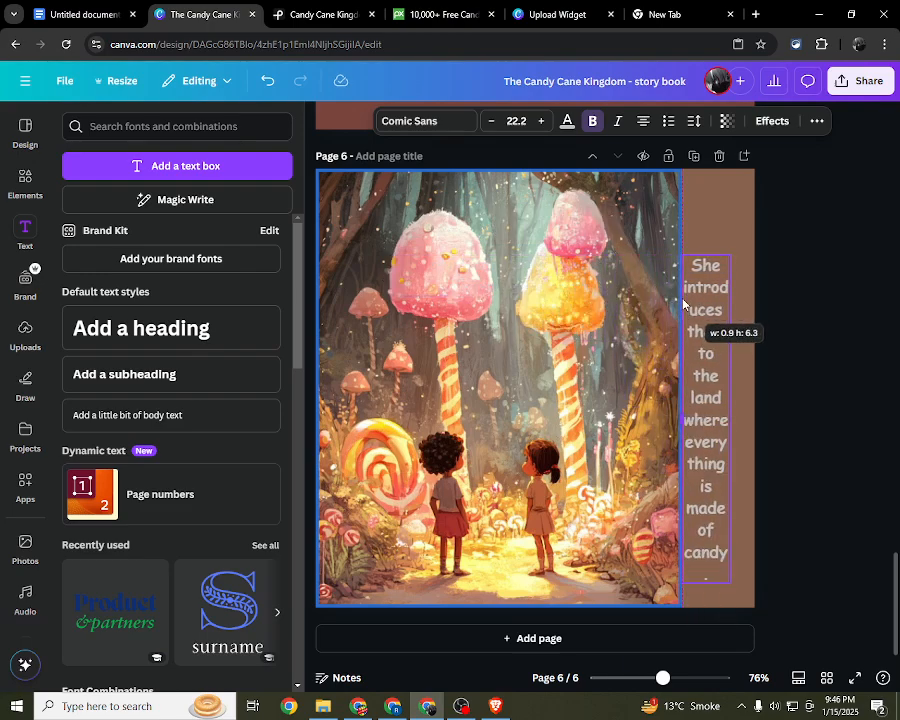
left_click(822, 268)
left_click_drag(719, 347, 728, 266)
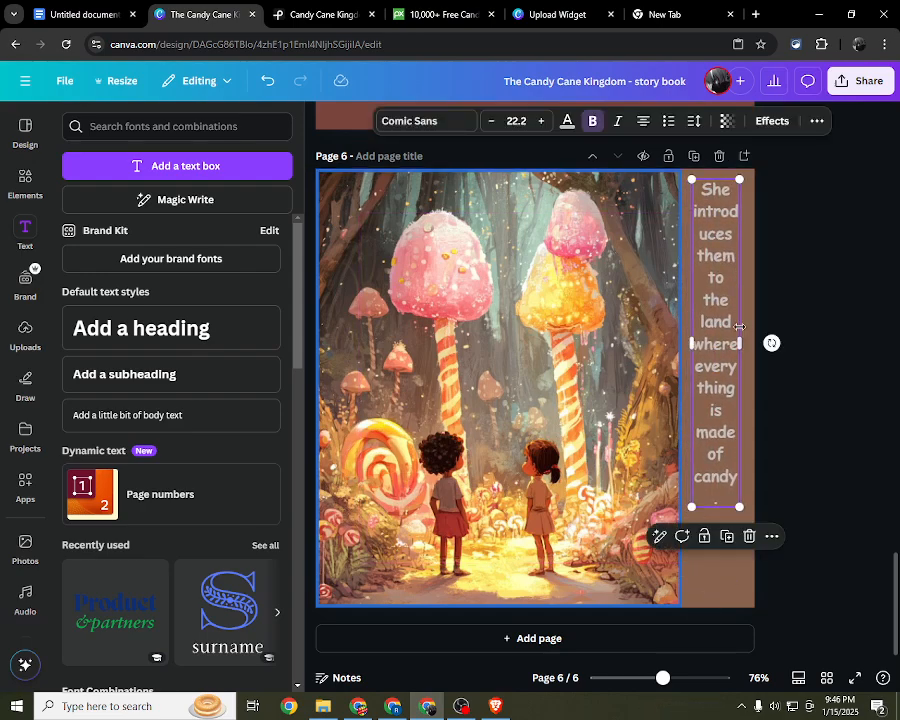
left_click_drag(736, 481, 717, 360)
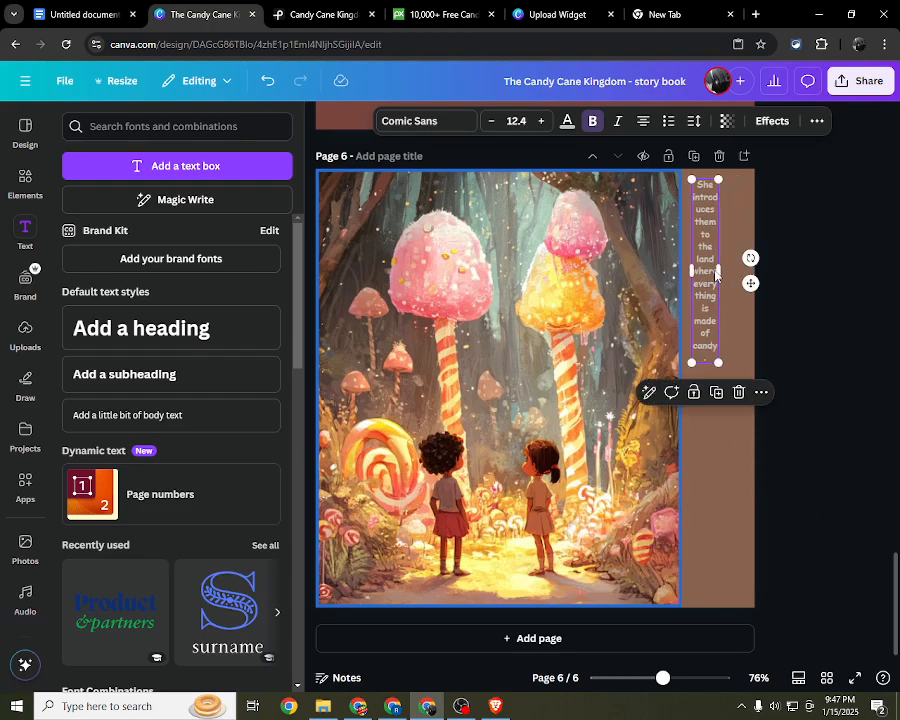
Step: Widen the grey text box to nearly the brown strip's width and place it centred near the upper end
left_click_drag(718, 272, 745, 276)
left_click(772, 275)
left_click(714, 261)
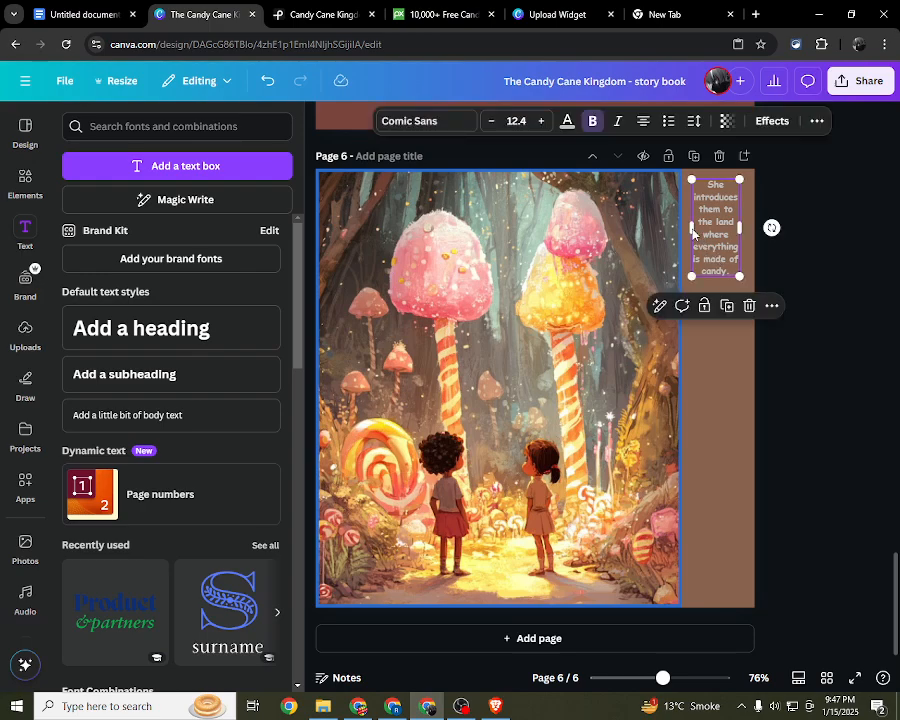
left_click(694, 233)
left_click_drag(690, 228, 727, 239)
left_click(779, 279)
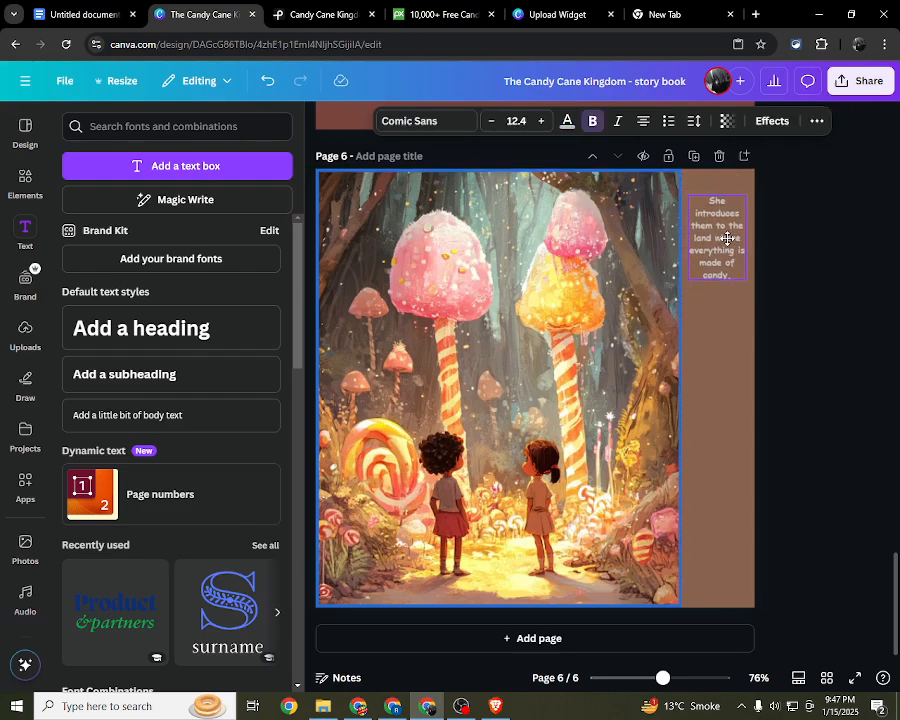
left_click(826, 323)
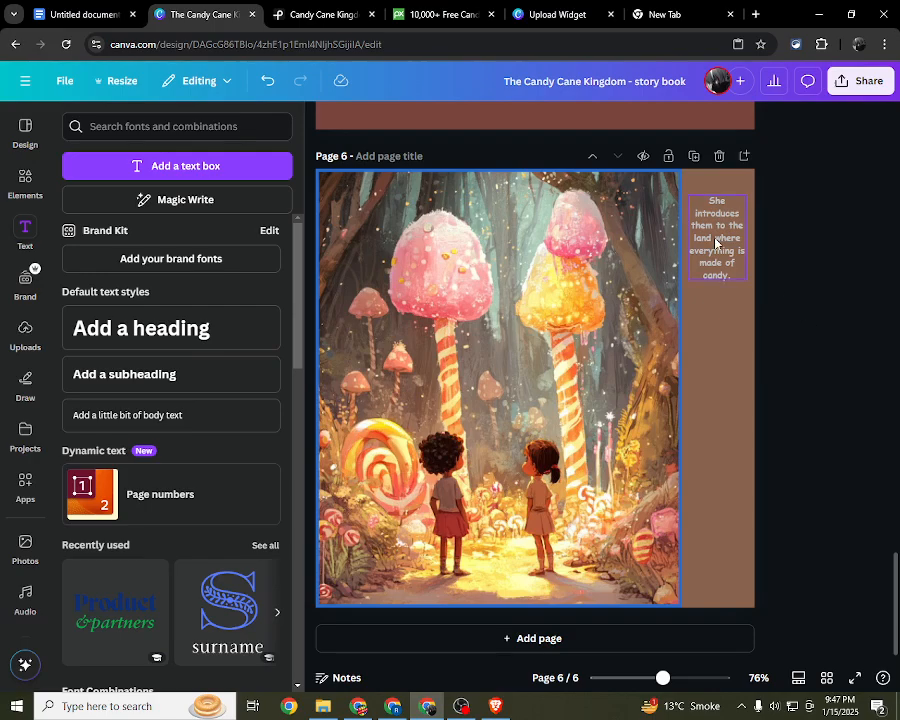
Step: Copy page 5's orange "The siblings are greeted by Sugar Sprinkle, the kingdom's tiny guardian fairy." text onto page 6
scroll(706, 254, "up", 6)
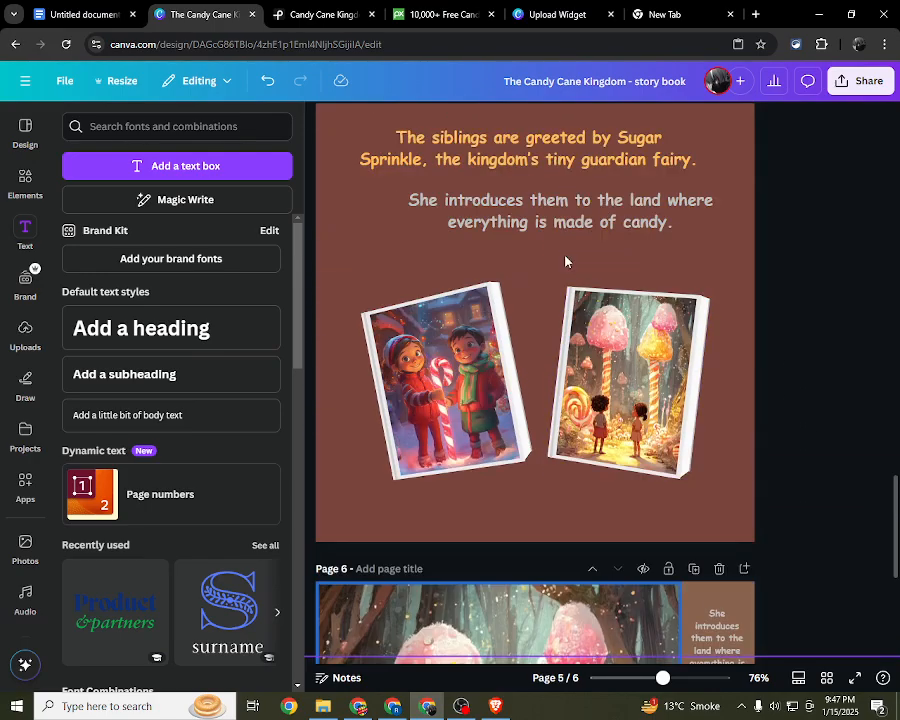
left_click(546, 348)
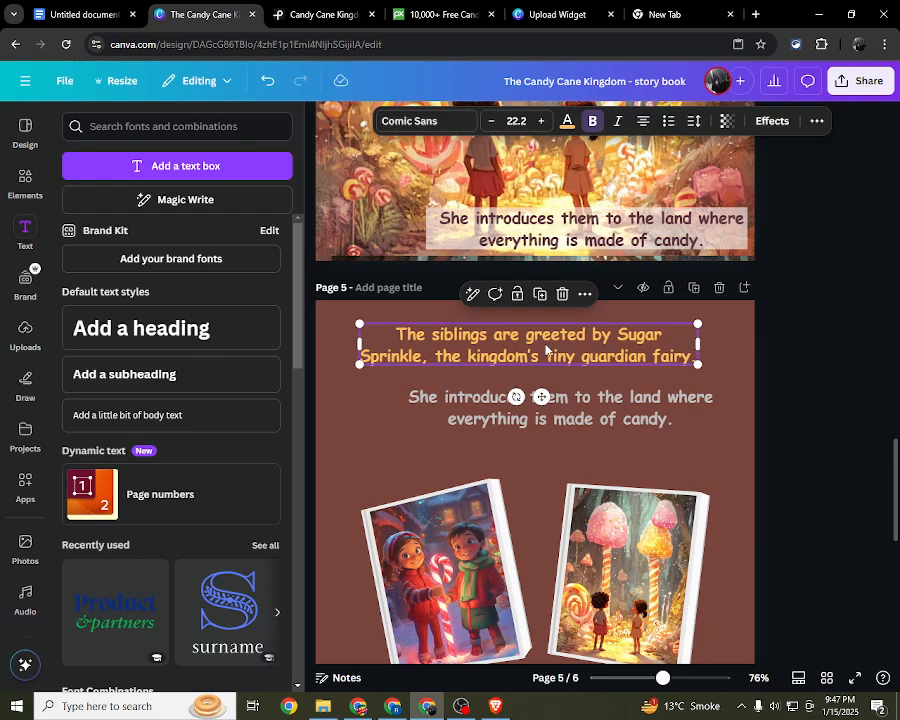
left_click(546, 348)
left_click(628, 394)
left_click(617, 356)
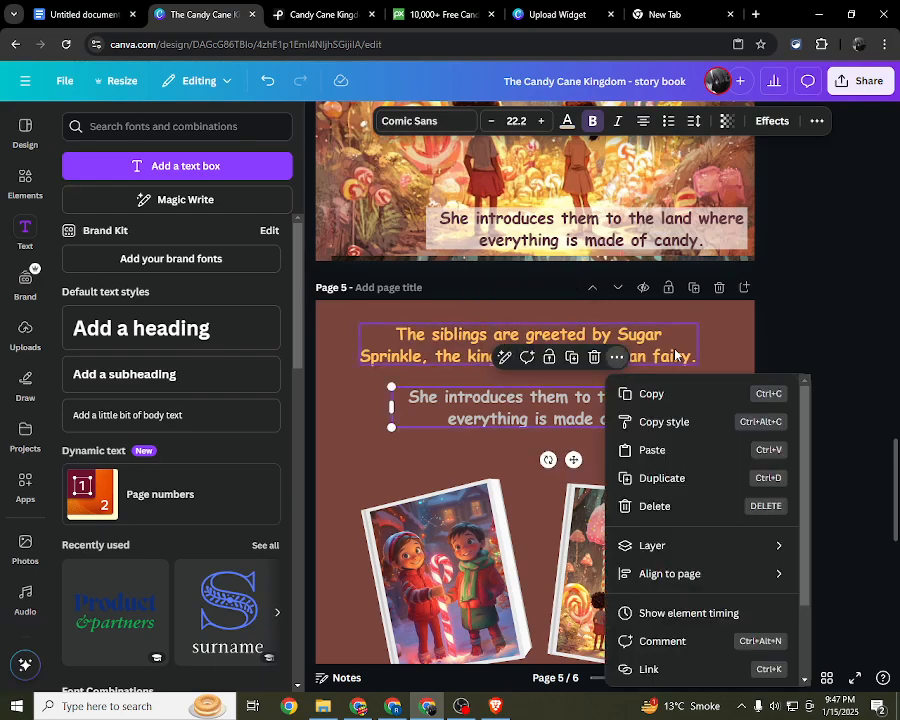
left_click(674, 356)
right_click(645, 351)
left_click(680, 344)
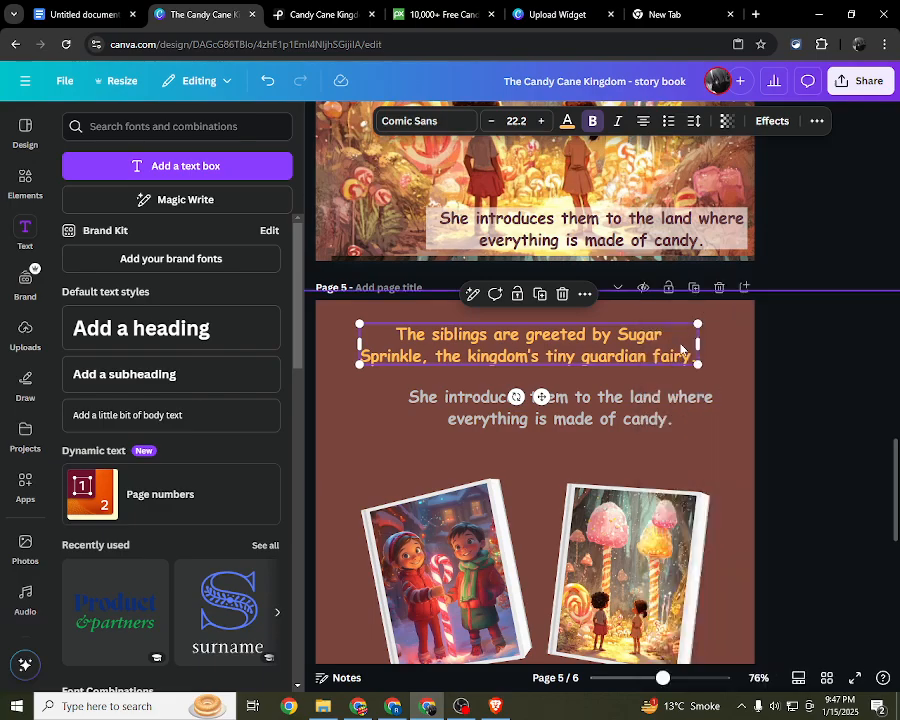
scroll(622, 396, "down", 6)
right_click(550, 352)
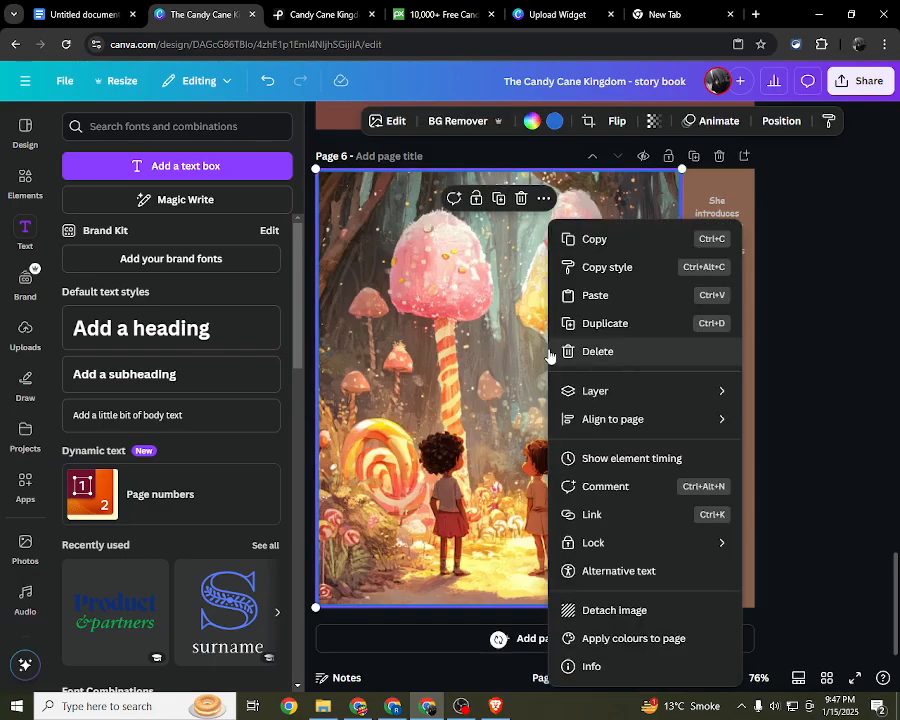
left_click(600, 292)
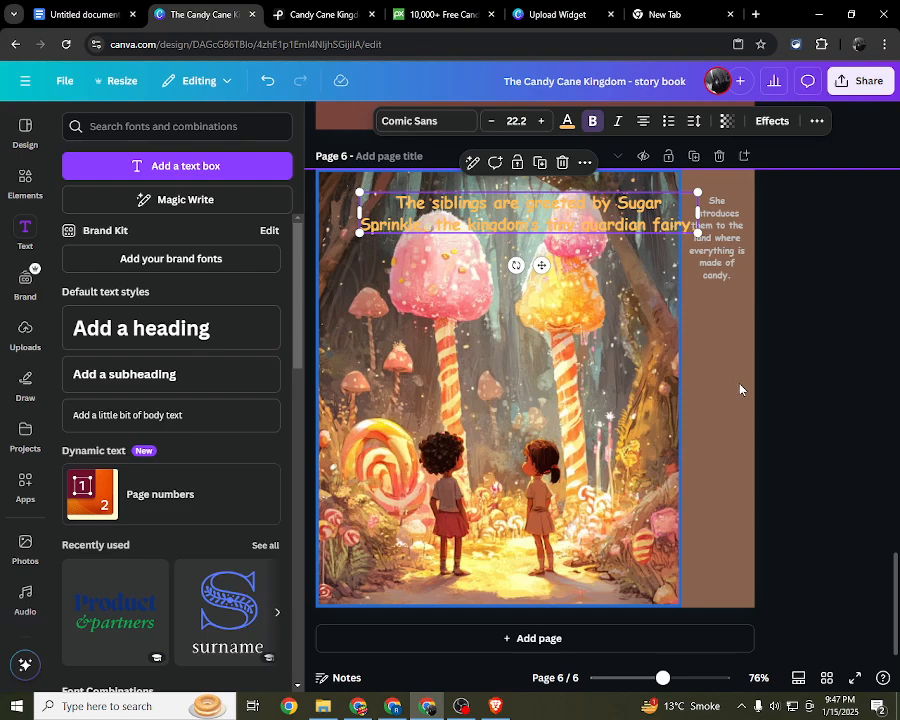
Step: Narrow the orange text box, scale it to size 10.9 and place it on the brown strip below the grey text
left_click_drag(365, 215, 644, 349)
left_click_drag(725, 559, 689, 440)
left_click_drag(683, 390, 707, 349)
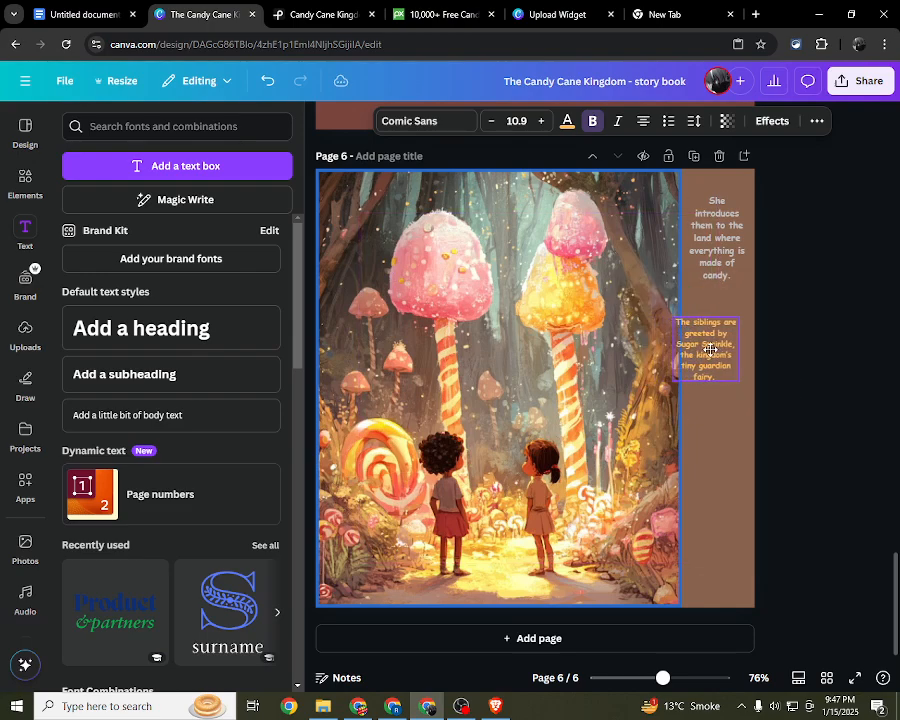
Step: Compare the font sizes of page 6's two texts and set the orange text to size 12.5
left_click(701, 228)
left_click(728, 342)
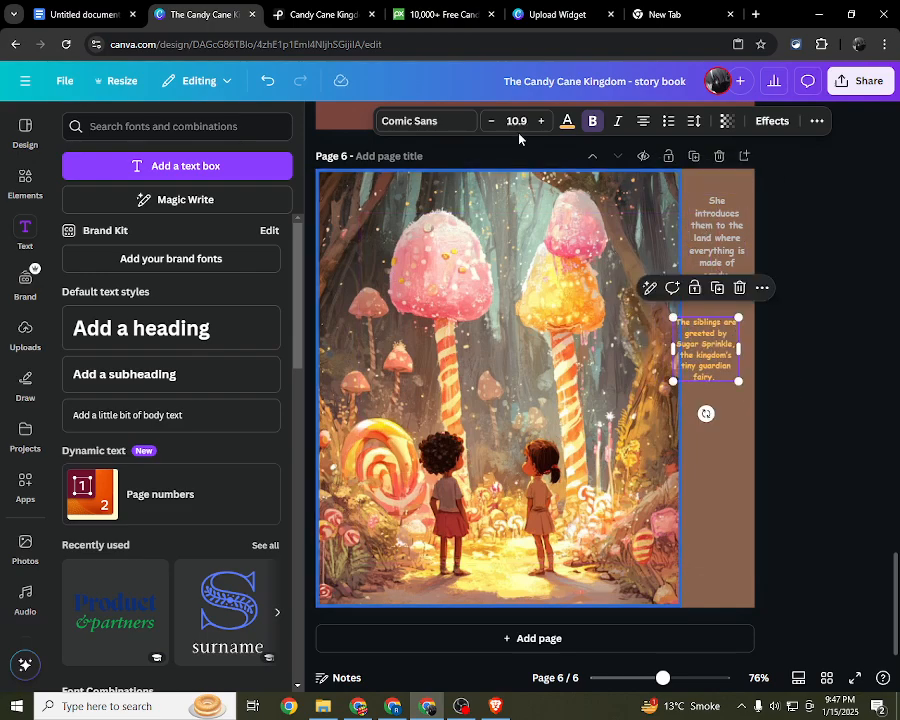
left_click(693, 308)
left_click(727, 258)
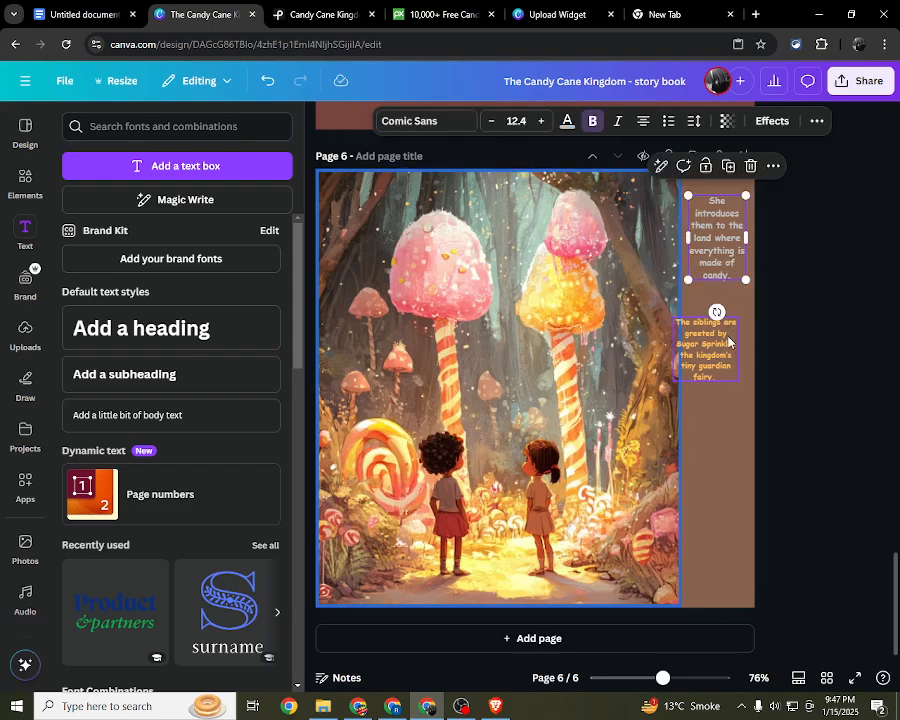
left_click(707, 347)
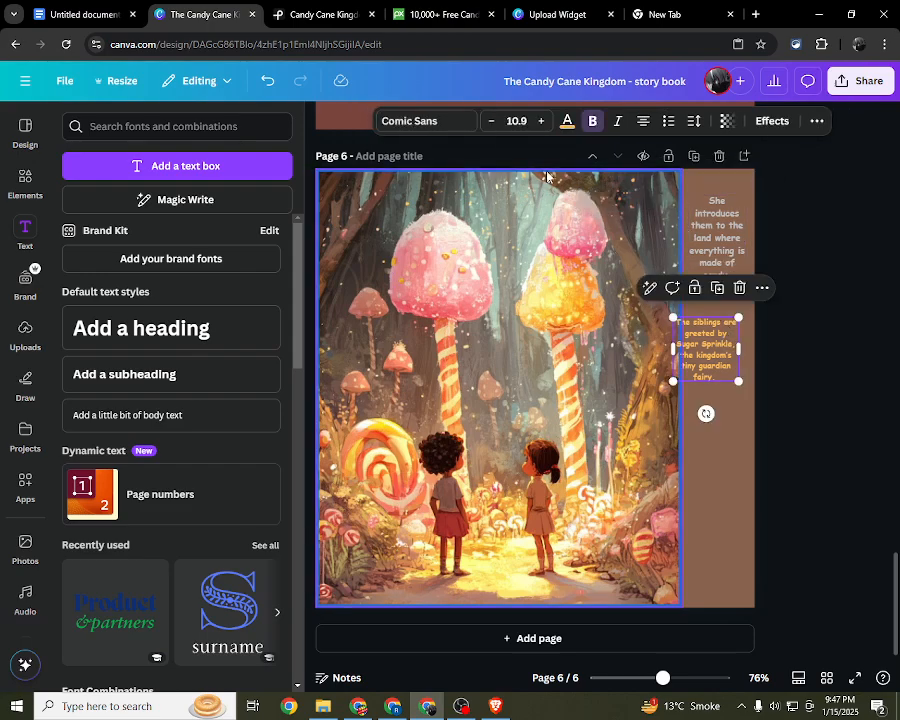
left_click(529, 121)
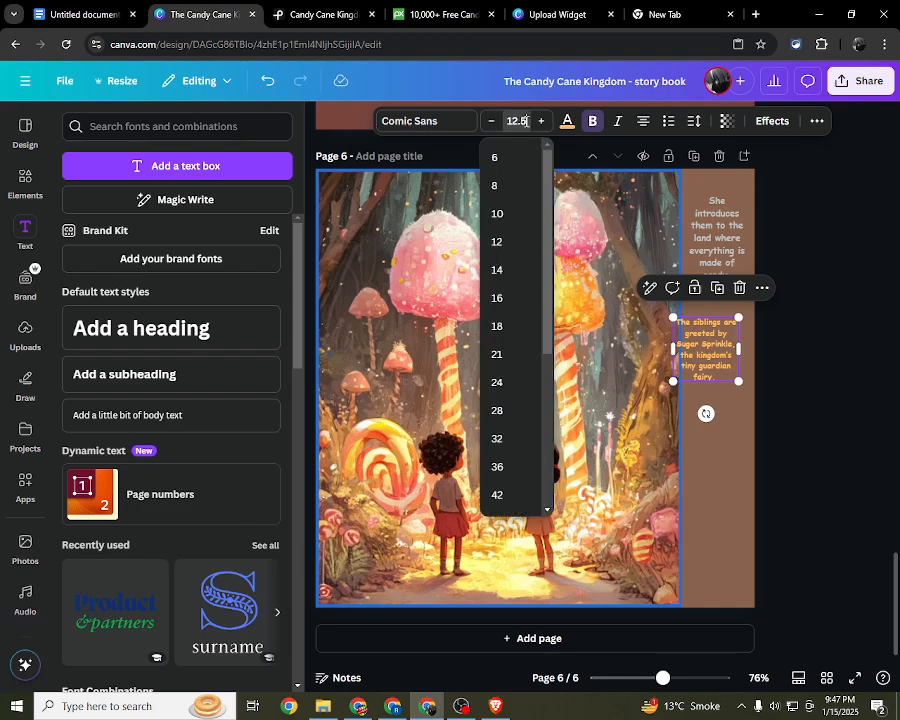
key("Return")
Step: Scale the orange text to size 10.7 and move it to the brown strip's lower end, centred under the grey text
left_click_drag(709, 354, 720, 353)
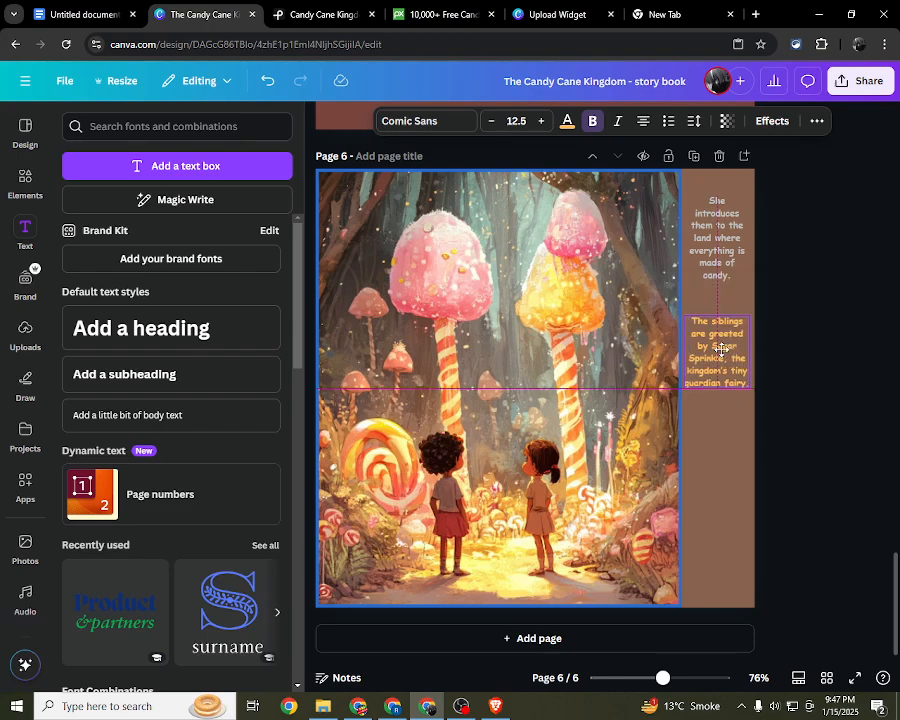
left_click_drag(751, 390, 684, 384)
double_click(697, 374)
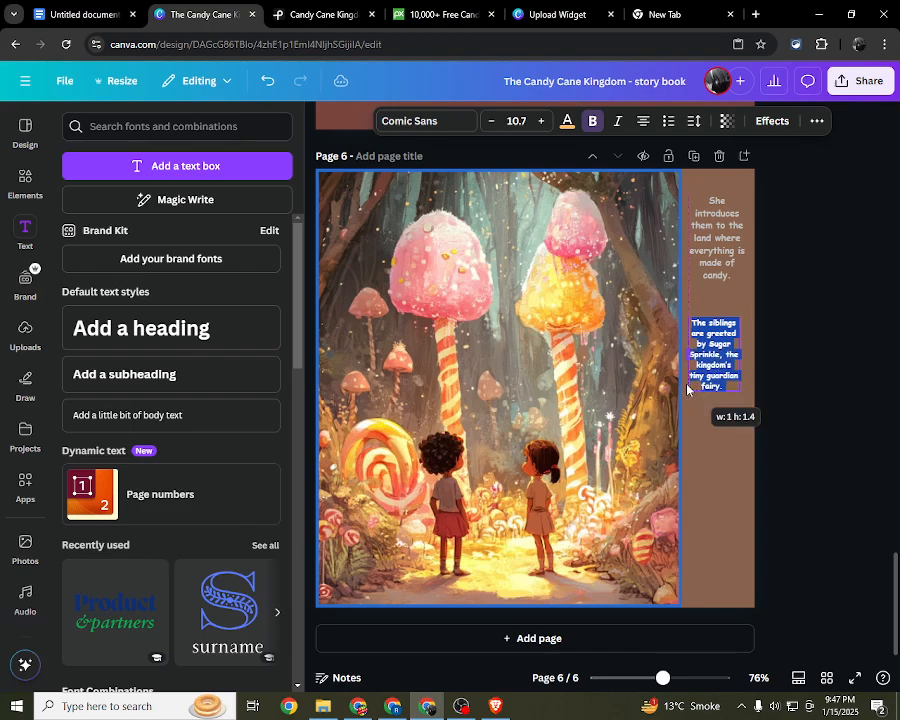
left_click(795, 361)
left_click(716, 360)
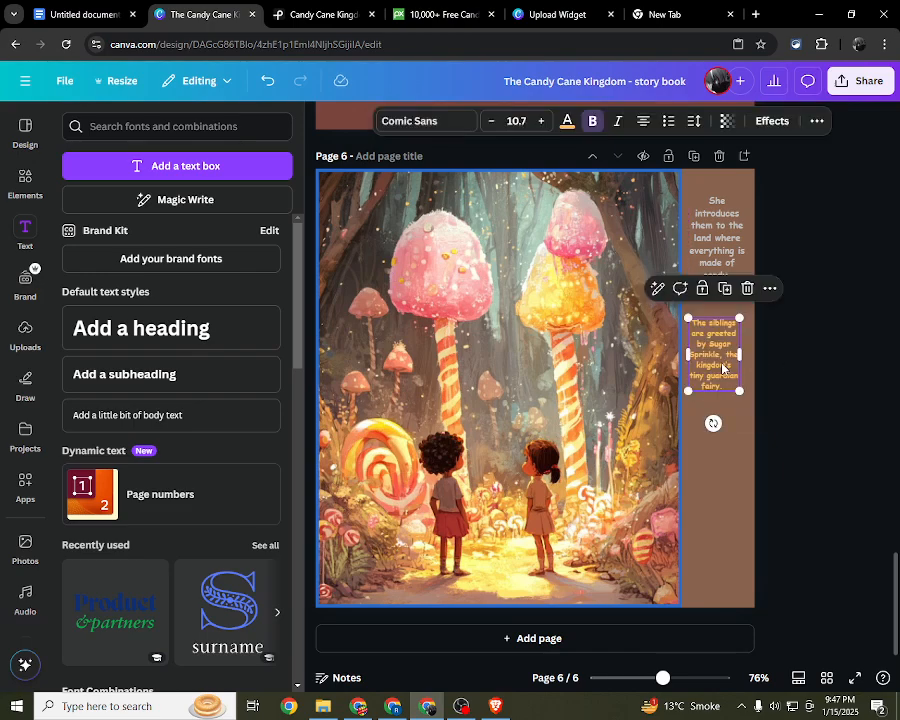
left_click_drag(716, 360, 722, 549)
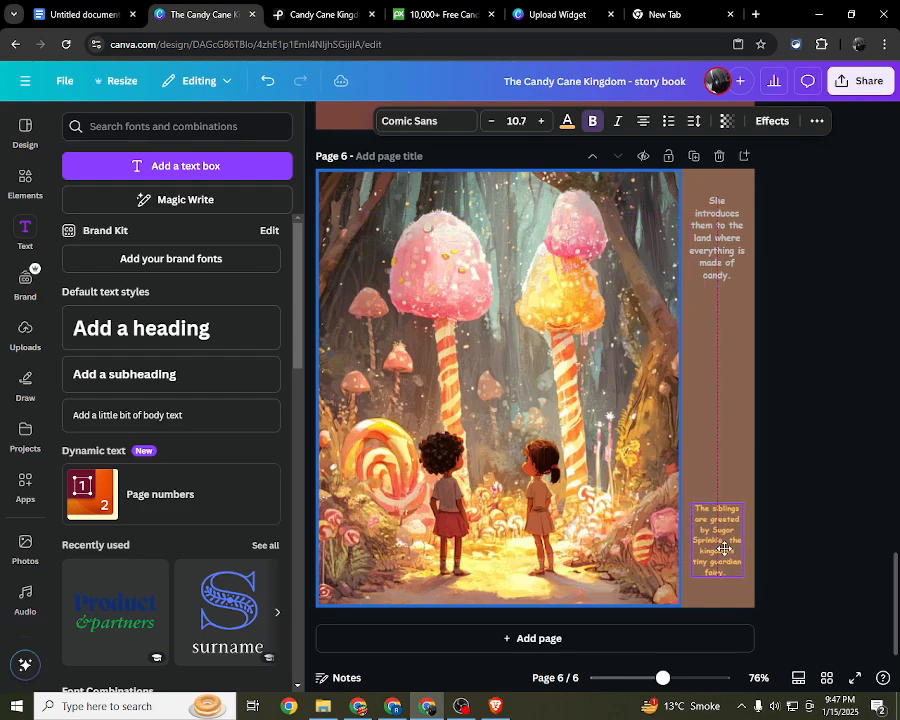
left_click(780, 430)
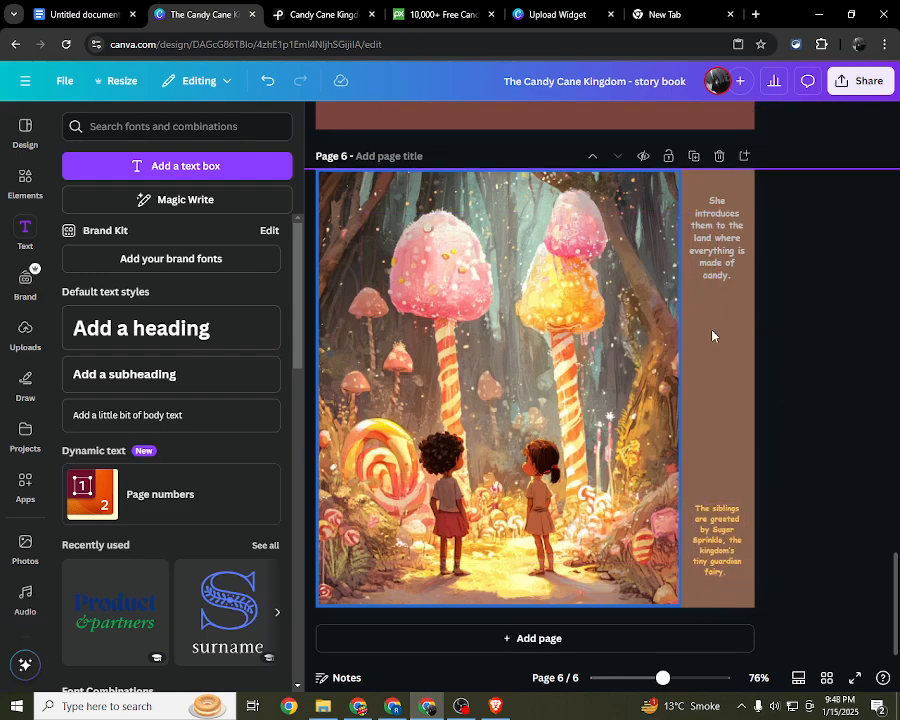
Step: Search the elements for "candy" and list all matching graphics
left_click(26, 178)
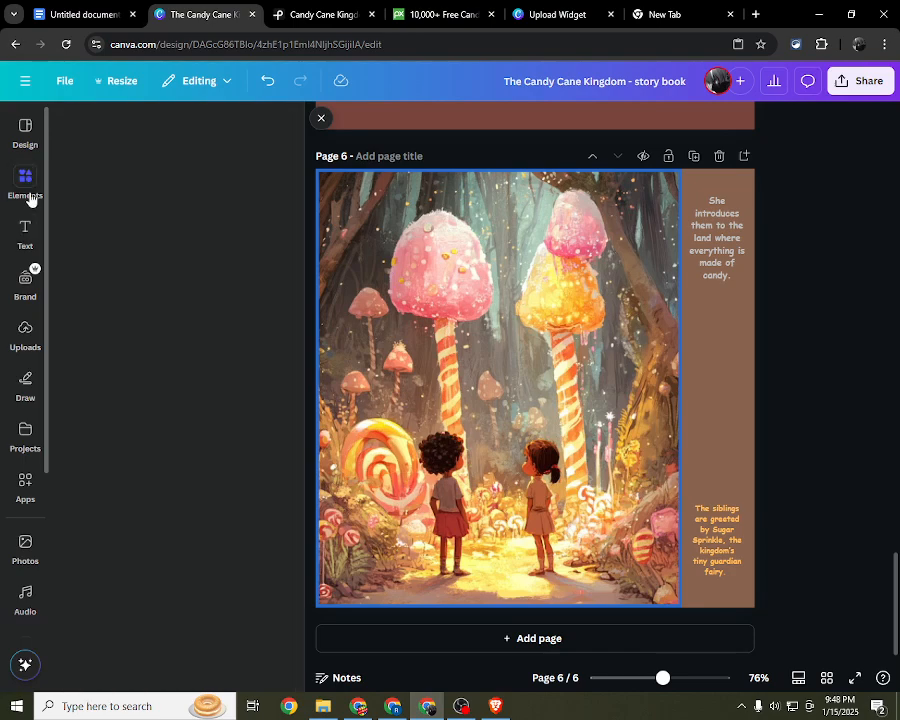
left_click(254, 128)
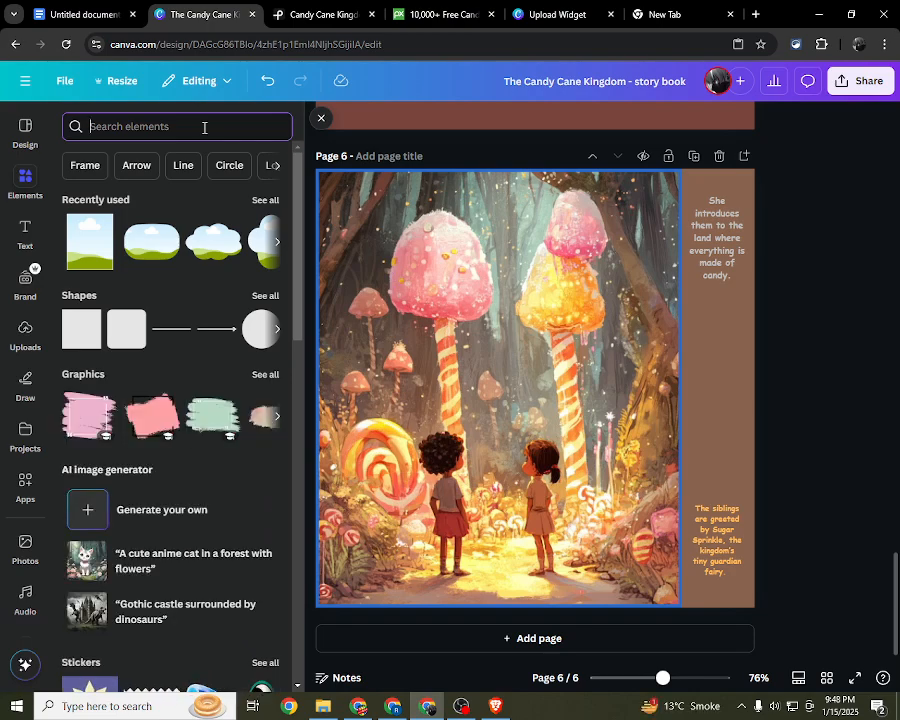
type("ca")
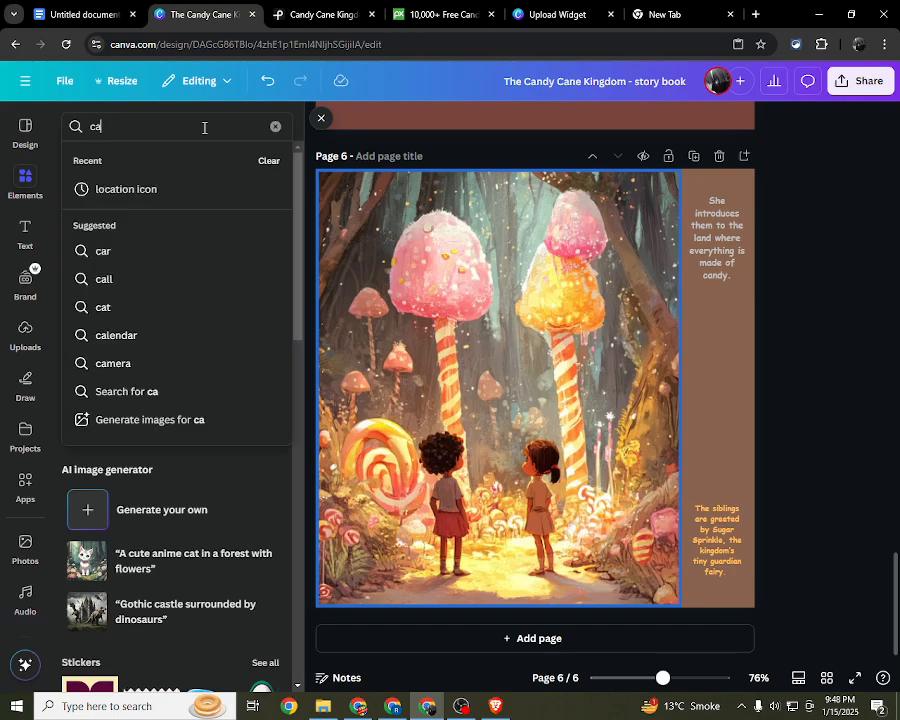
type("ndy")
key("Return")
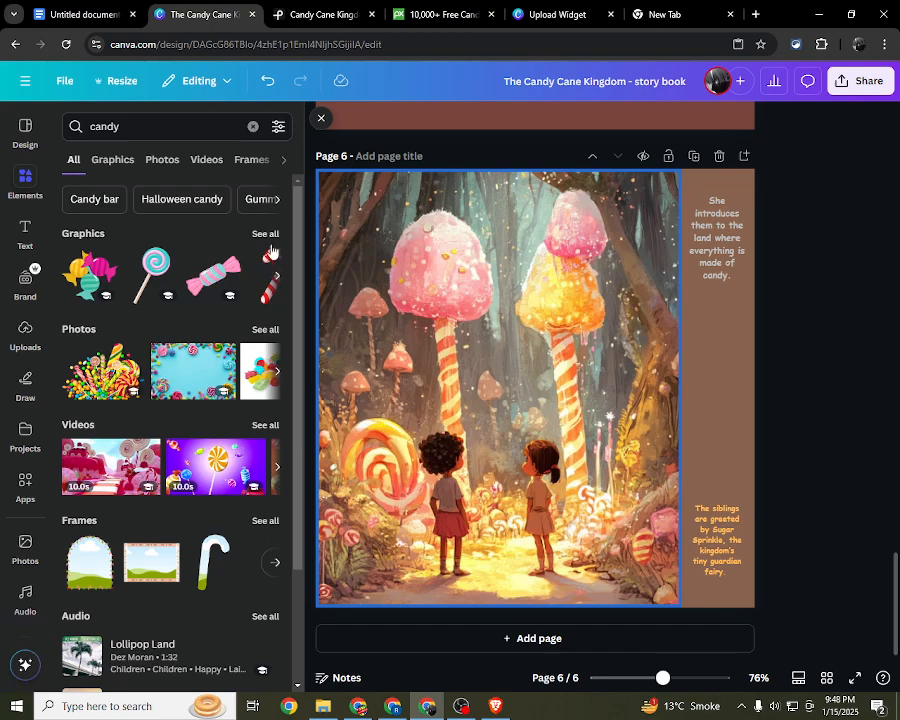
left_click(265, 234)
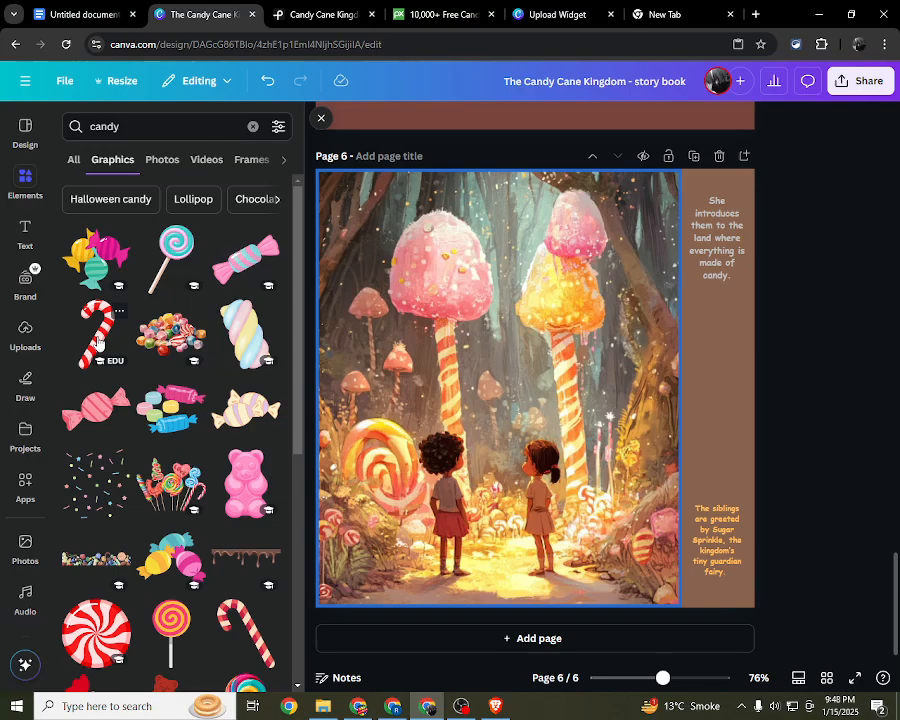
Step: Try the assorted lollipops graphic on page 6 and delete it again
scroll(97, 342, "down", 3)
scroll(173, 371, "up", 1)
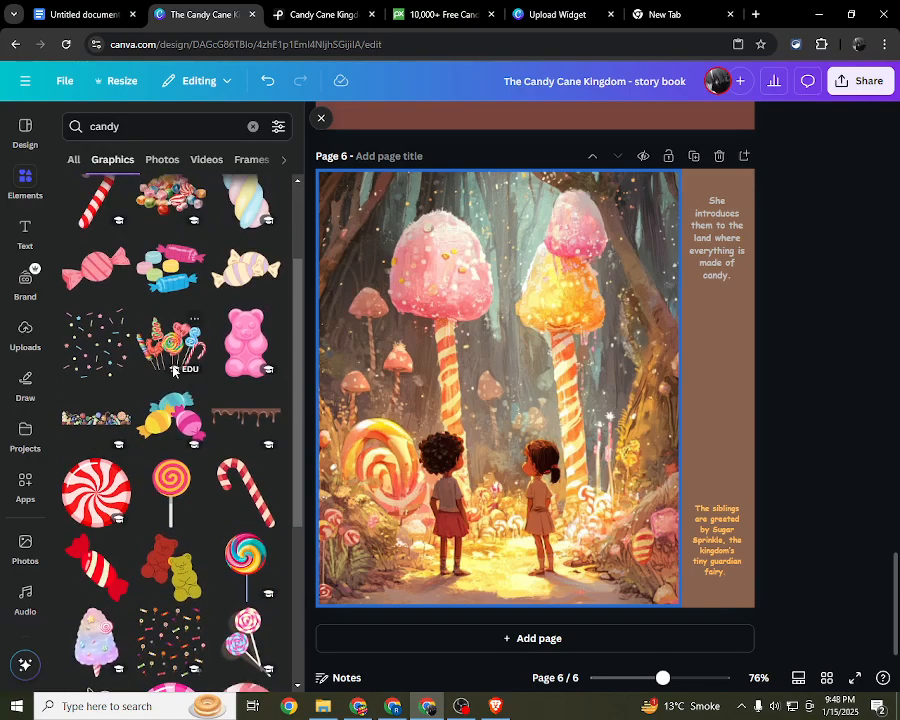
left_click(173, 366)
left_click_drag(530, 390, 506, 405)
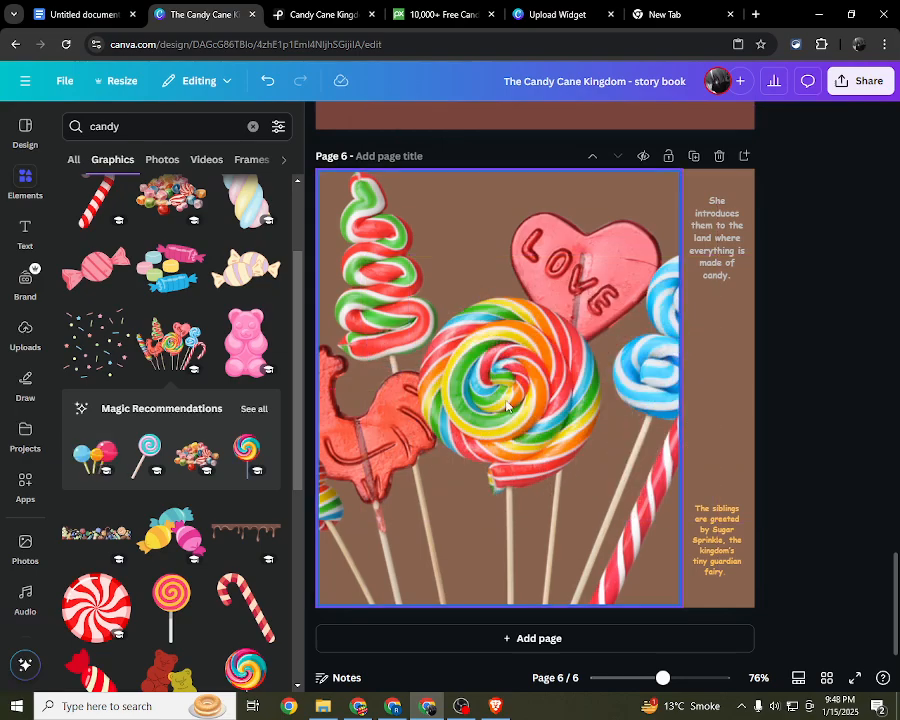
key("ctrl+z")
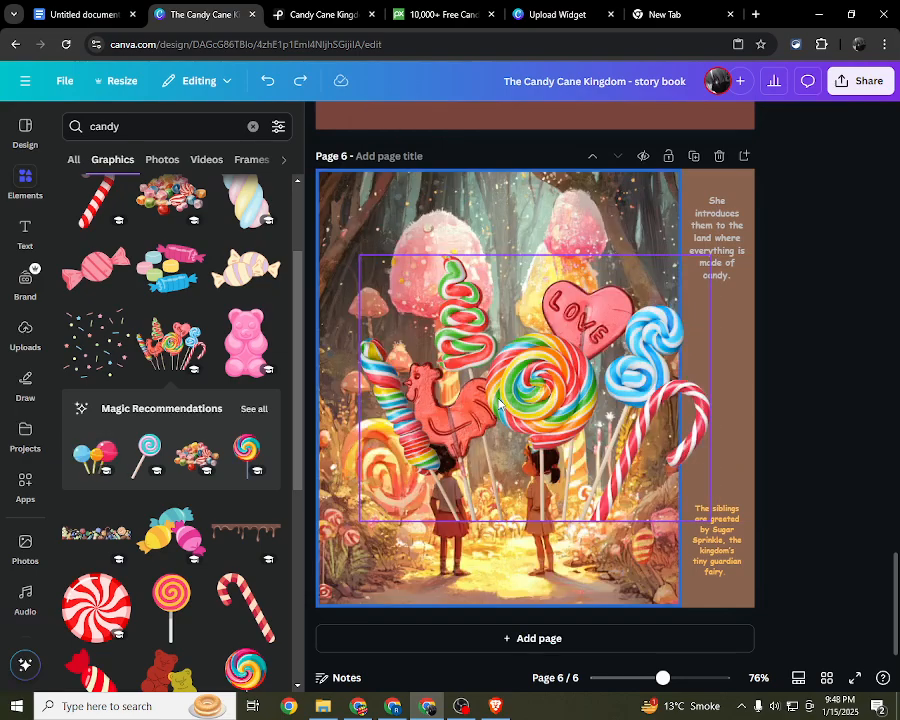
left_click(499, 404)
key("Delete")
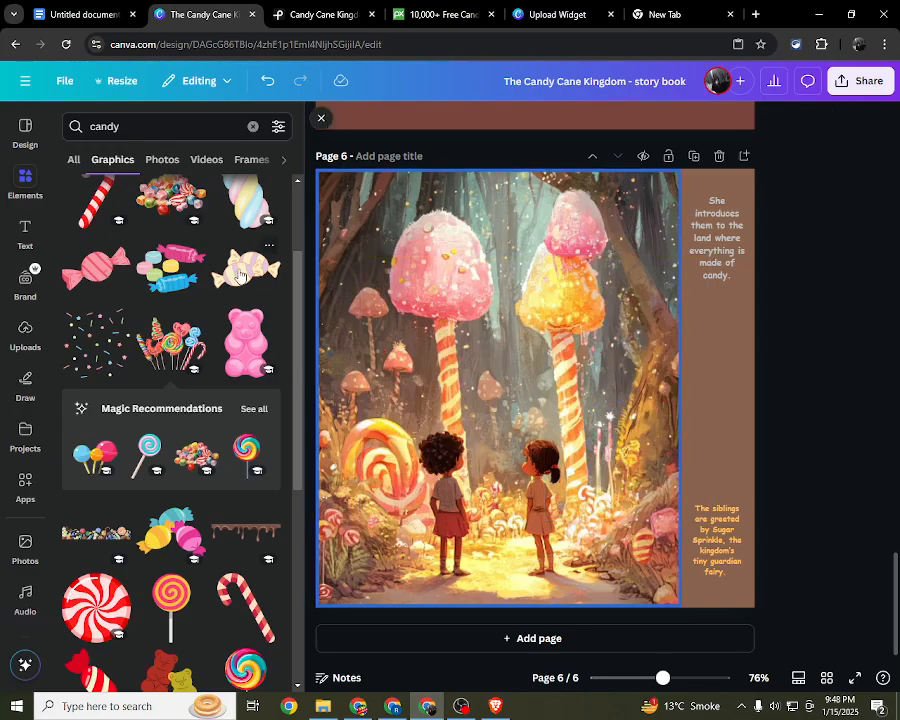
Step: Try the red candy cane and the double lollipop graphics on page 6's brown strip between the two texts, removing each
scroll(240, 272, "up", 3)
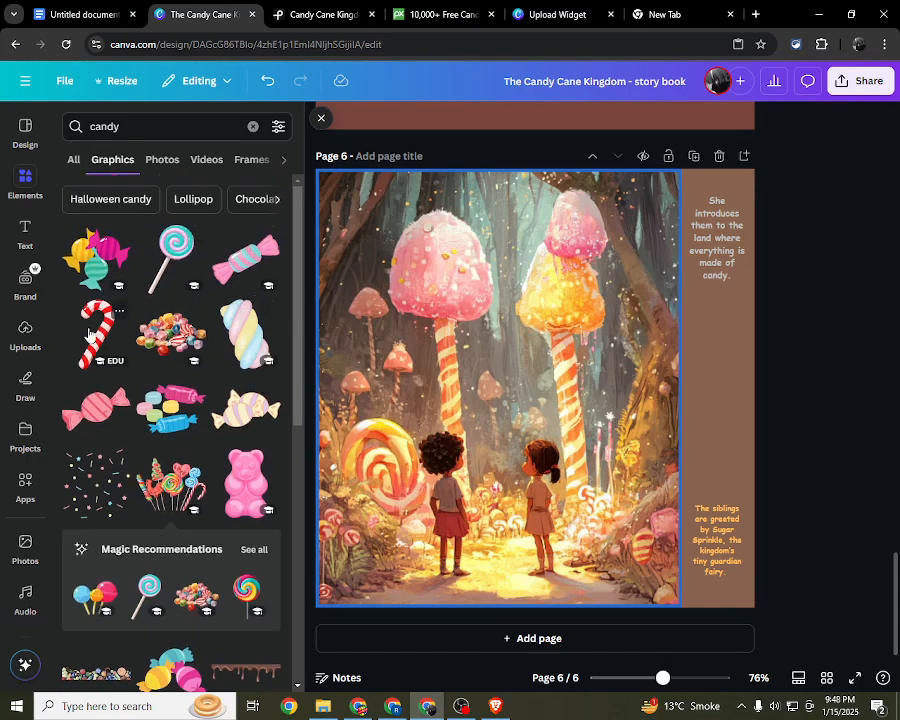
left_click_drag(89, 335, 715, 390)
left_click_drag(780, 529, 737, 432)
left_click_drag(702, 392, 714, 395)
scroll(200, 420, "down", 5)
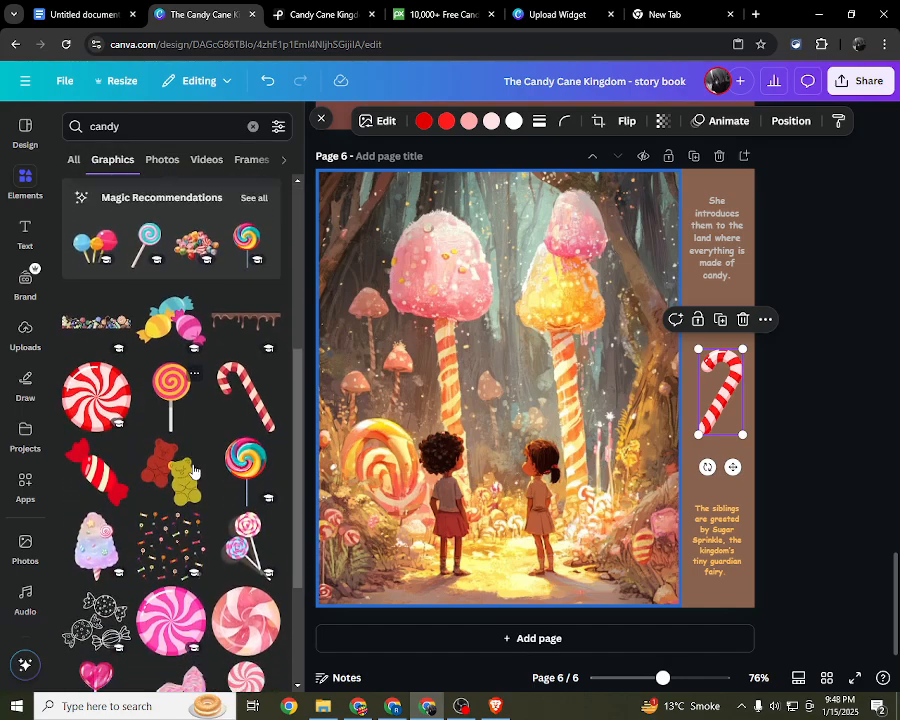
scroll(193, 472, "down", 1)
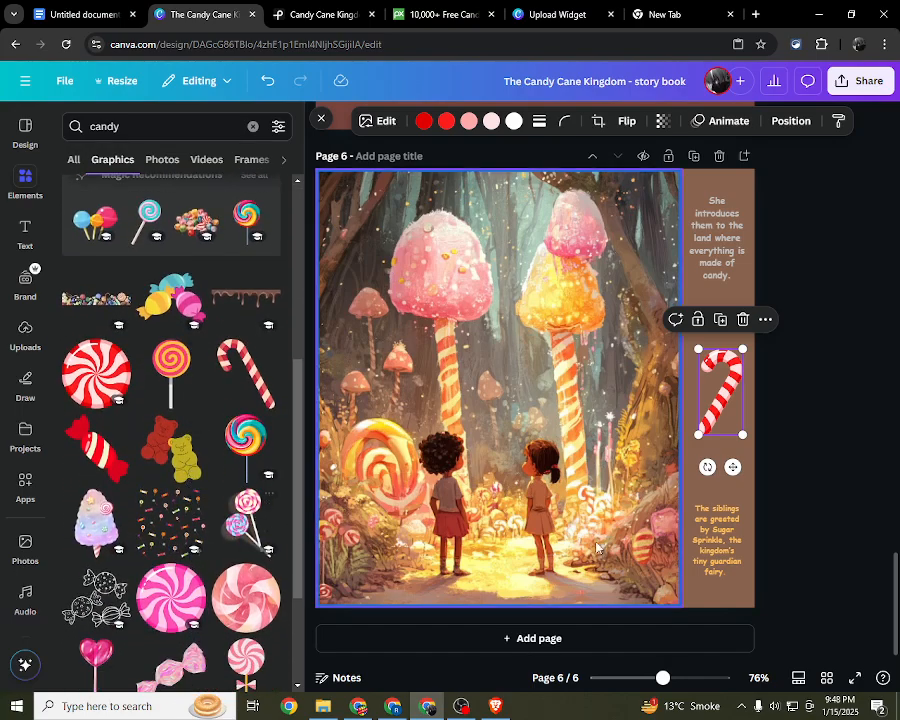
key("Delete")
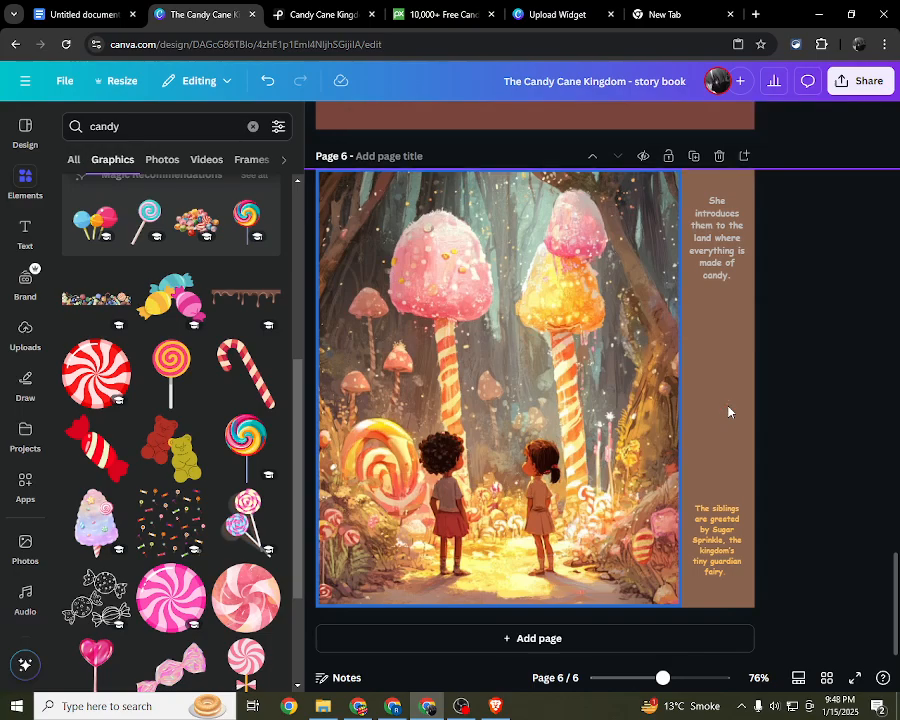
left_click_drag(240, 522, 718, 406)
left_click_drag(757, 484, 778, 655)
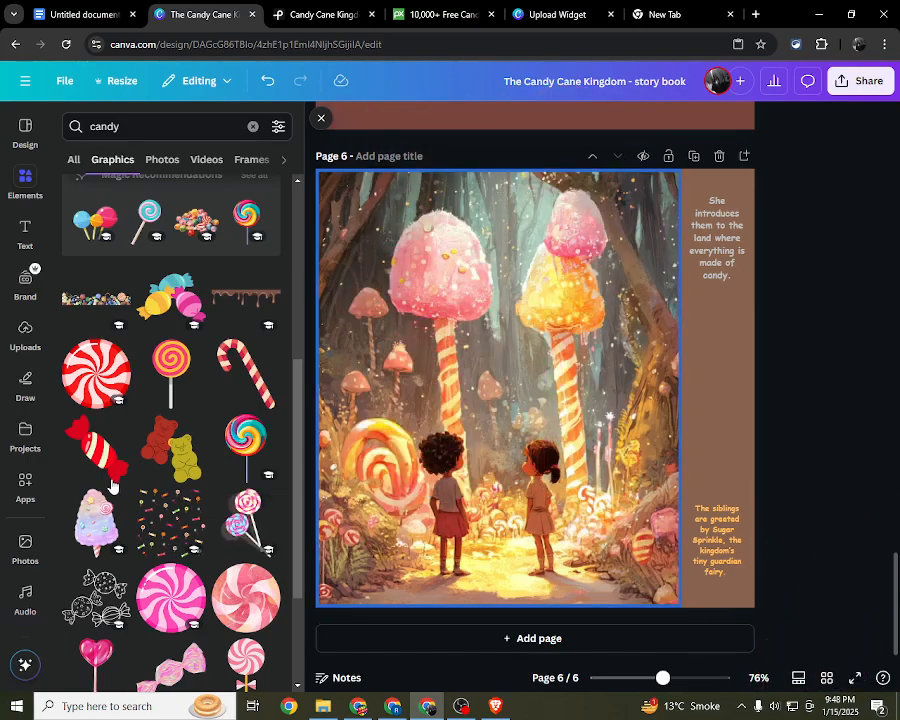
Step: Place the pink swirl lollipop with a bow on the brown strip, scaled down to fit between the grey and orange texts
scroll(113, 487, "down", 2)
scroll(113, 530, "up", 1)
left_click_drag(107, 553, 160, 574)
left_click_drag(249, 554, 712, 467)
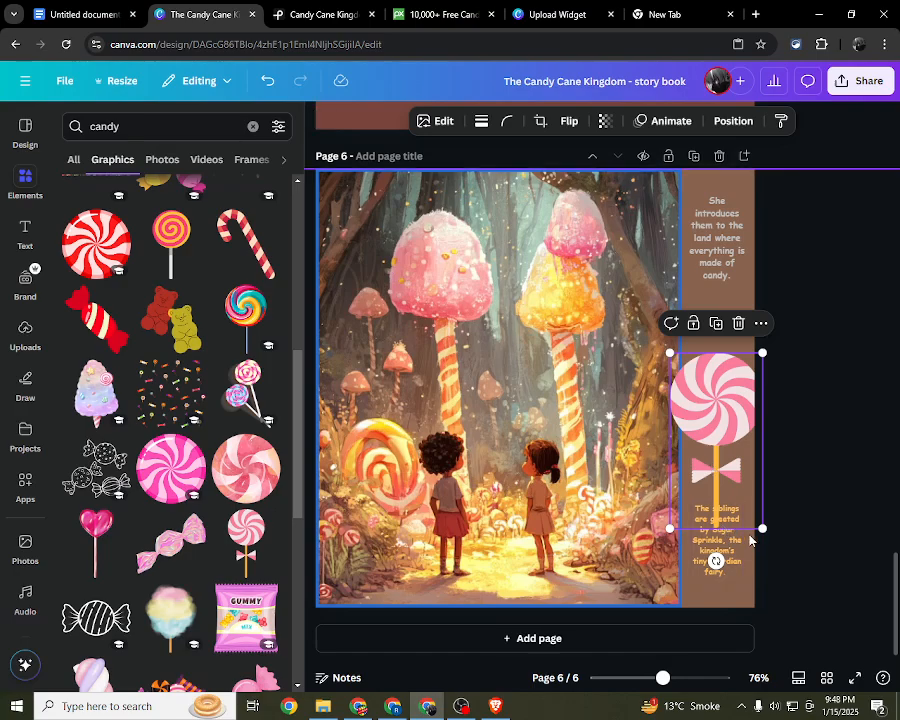
left_click_drag(760, 527, 729, 396)
left_click(806, 468)
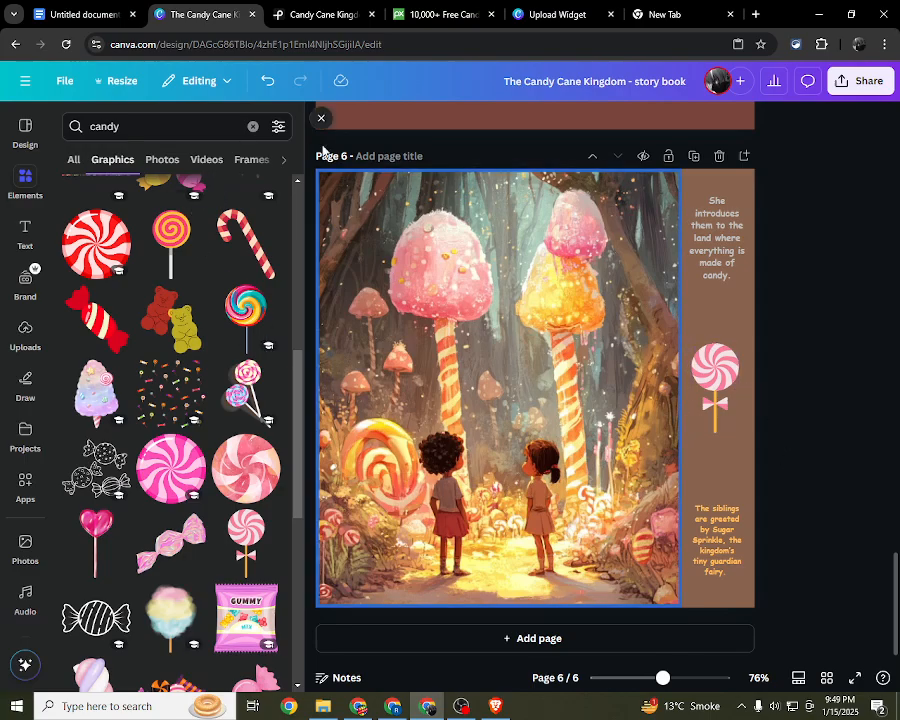
left_click(322, 118)
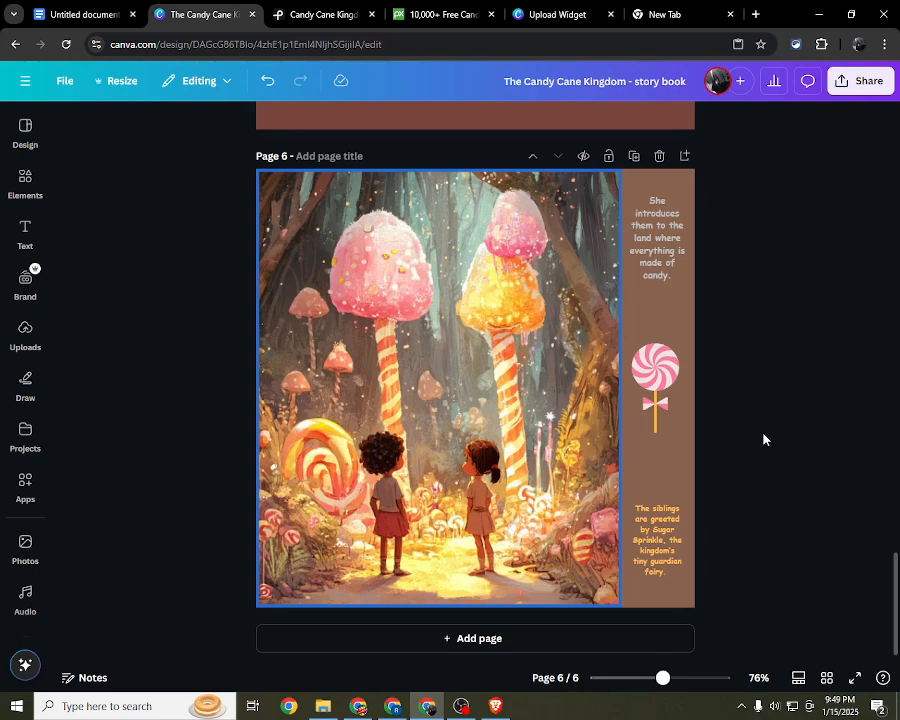
Step: Scale up page 6's grey and orange texts so each fills almost the full width of the brown strip
left_click(616, 412)
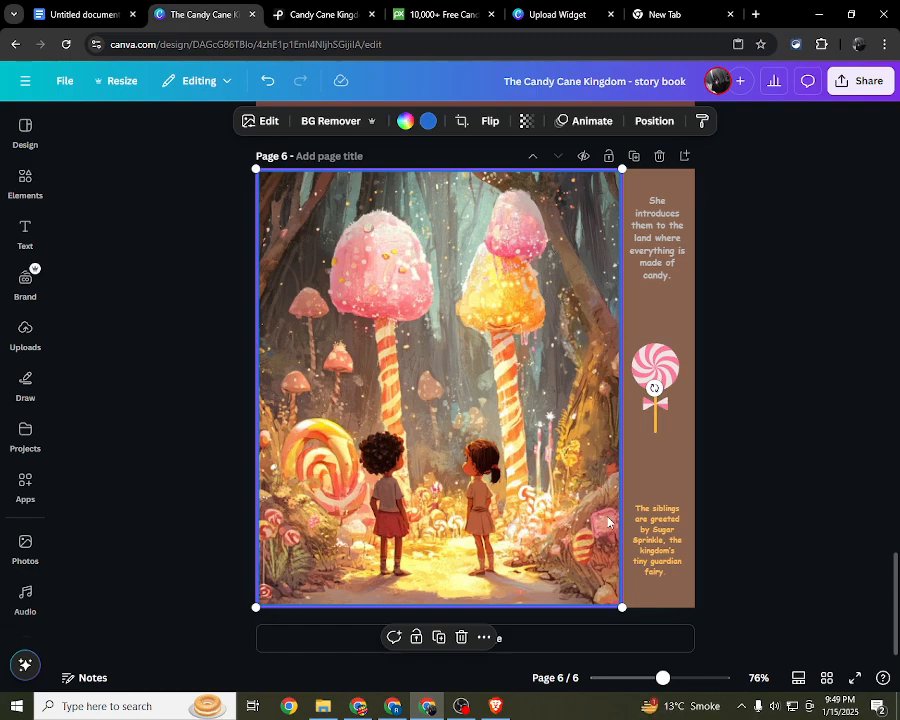
left_click(715, 318)
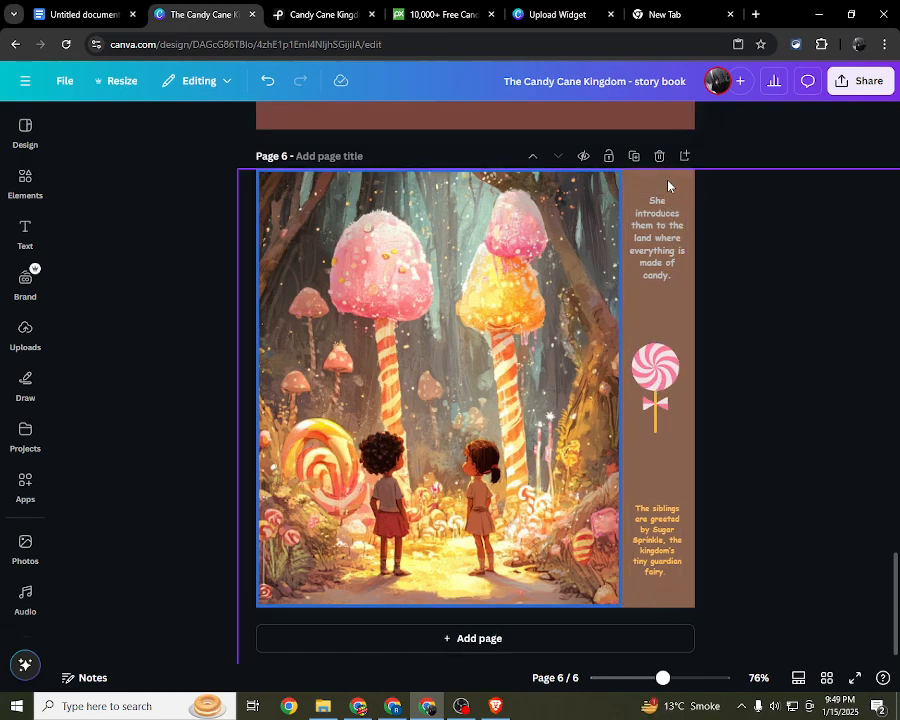
left_click(669, 256)
left_click_drag(686, 279, 688, 281)
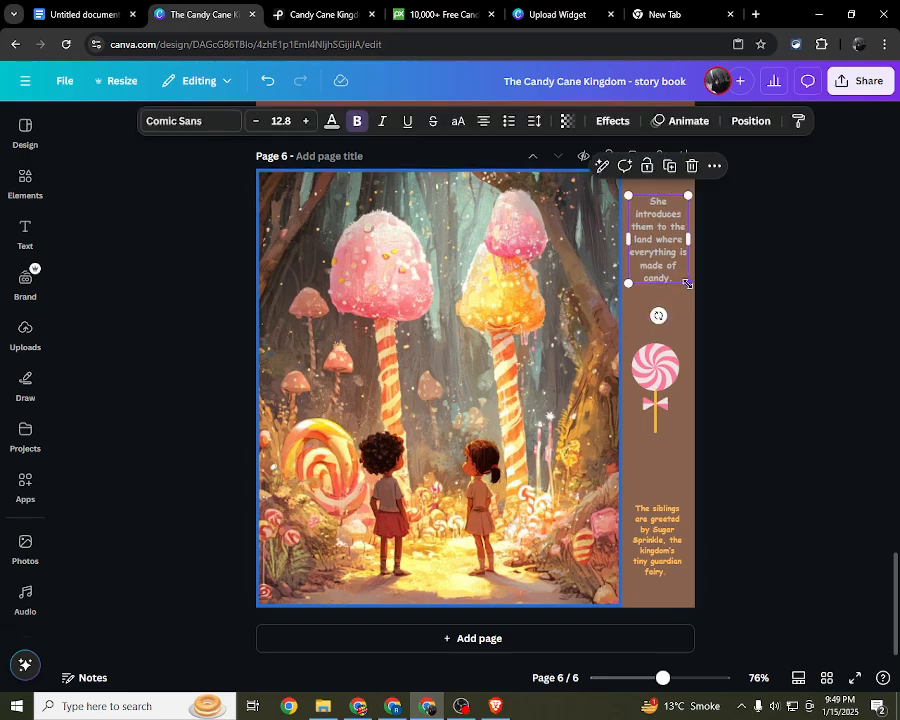
left_click(712, 538)
left_click(645, 528)
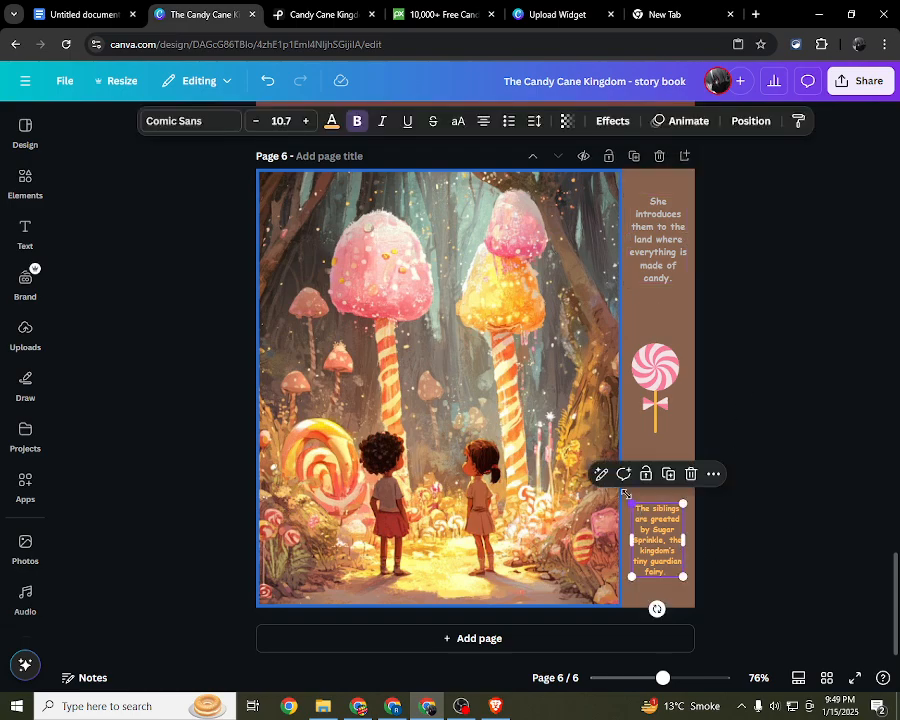
left_click_drag(625, 493, 619, 489)
left_click(782, 464)
left_click(648, 240)
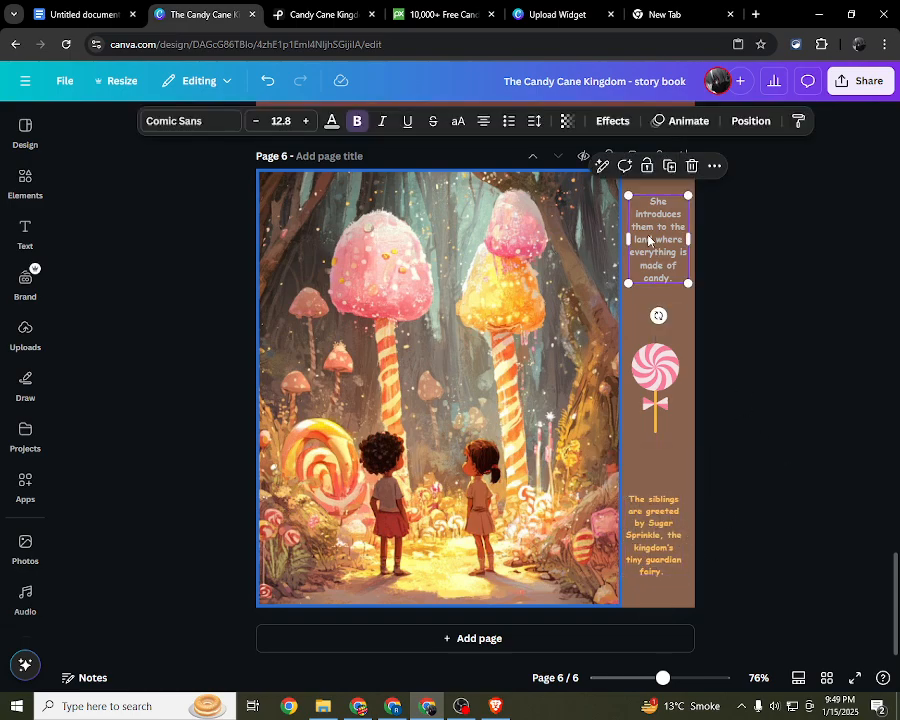
left_click_drag(627, 287, 622, 290)
left_click(730, 278)
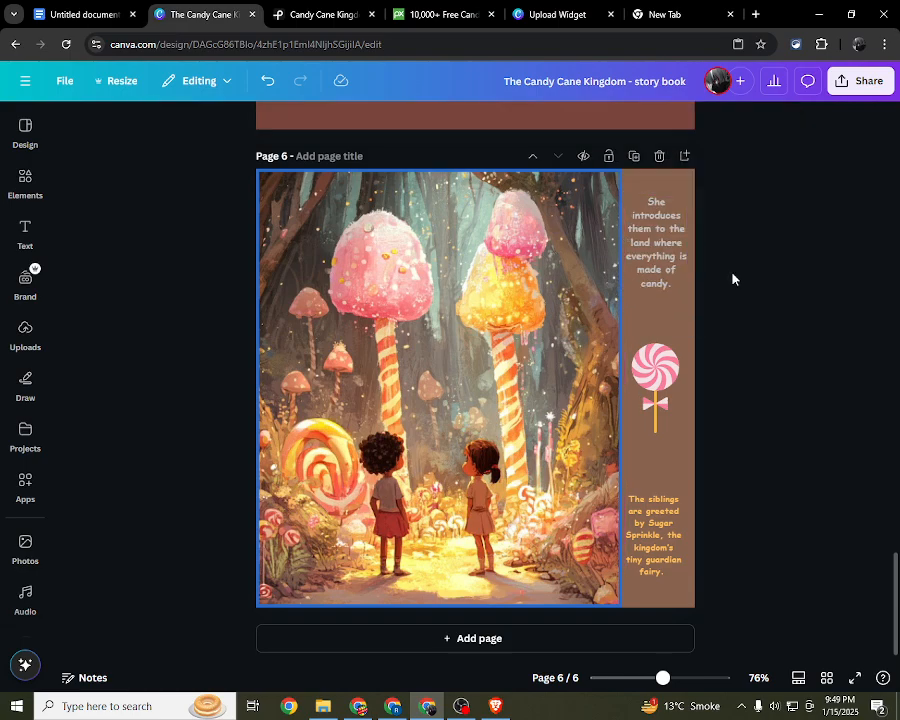
left_click(668, 405)
left_click(757, 350)
left_click(22, 140)
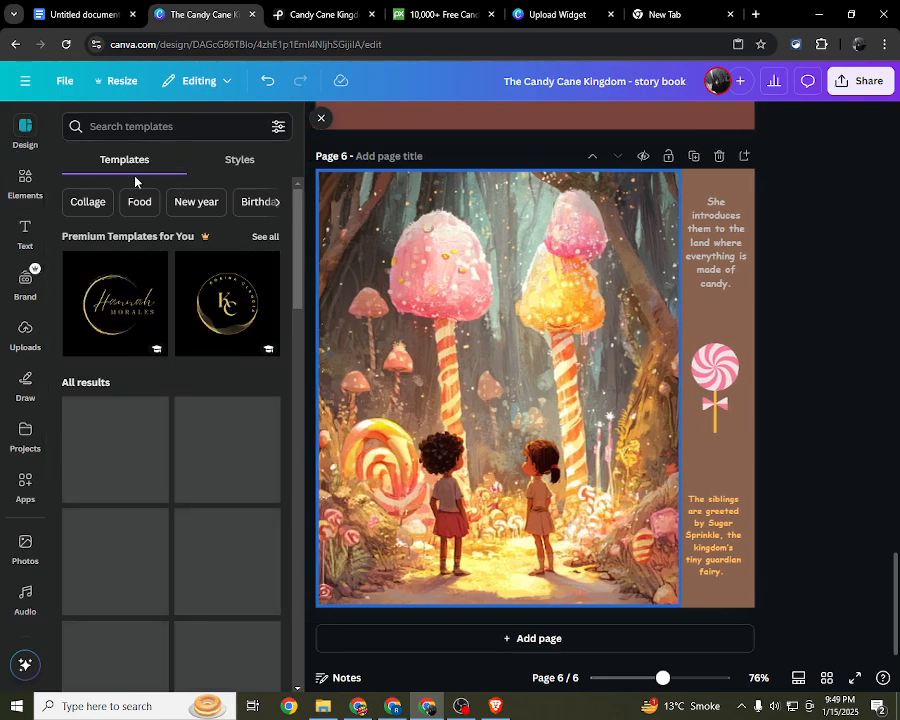
left_click(24, 382)
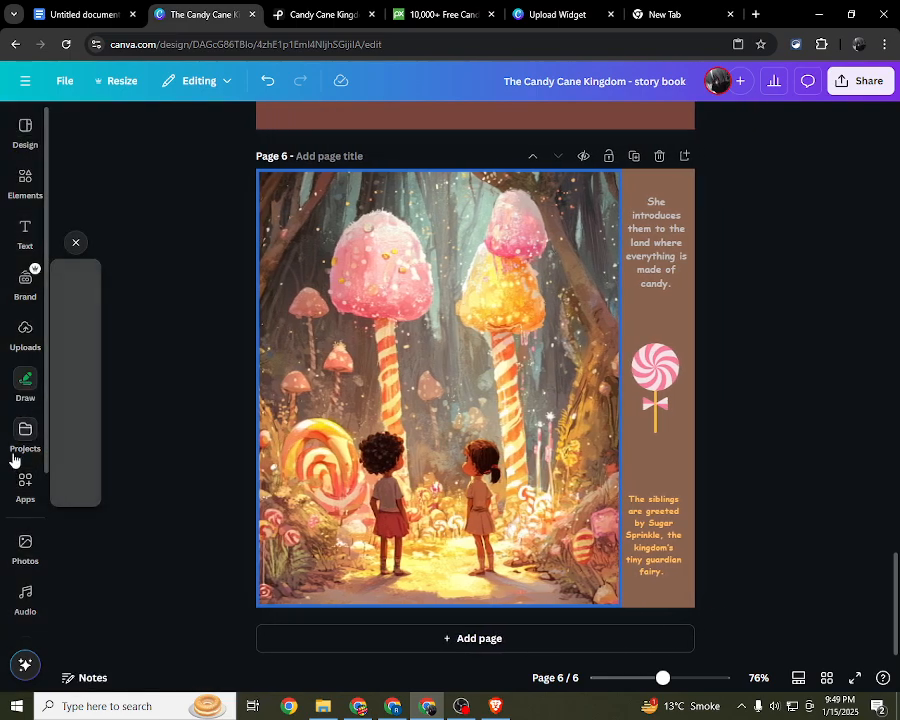
Step: Search the photo library for "candy cane"
left_click(20, 540)
left_click(166, 124)
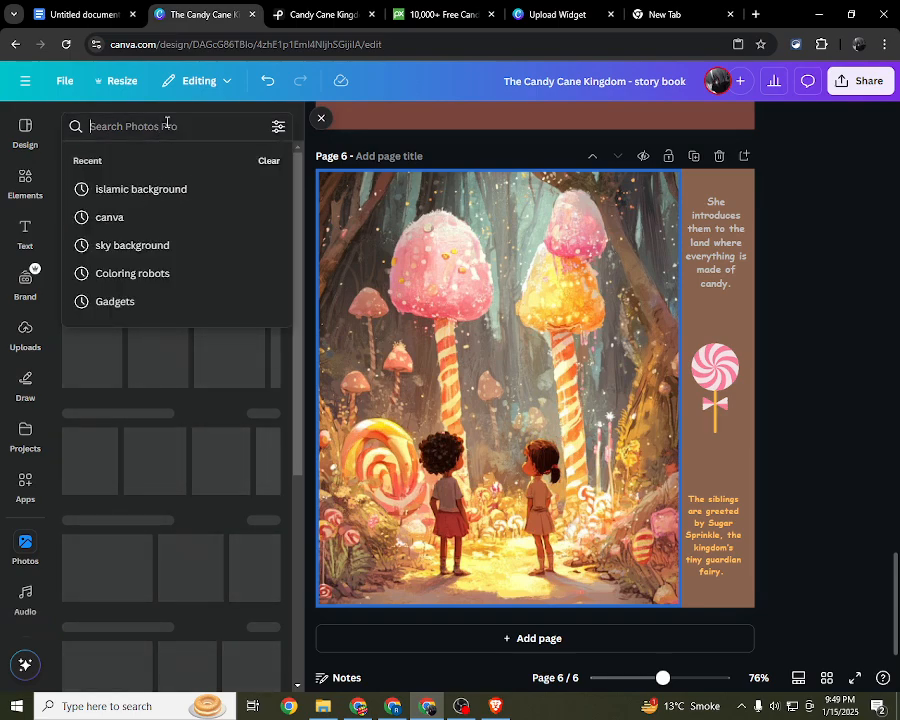
type("cand")
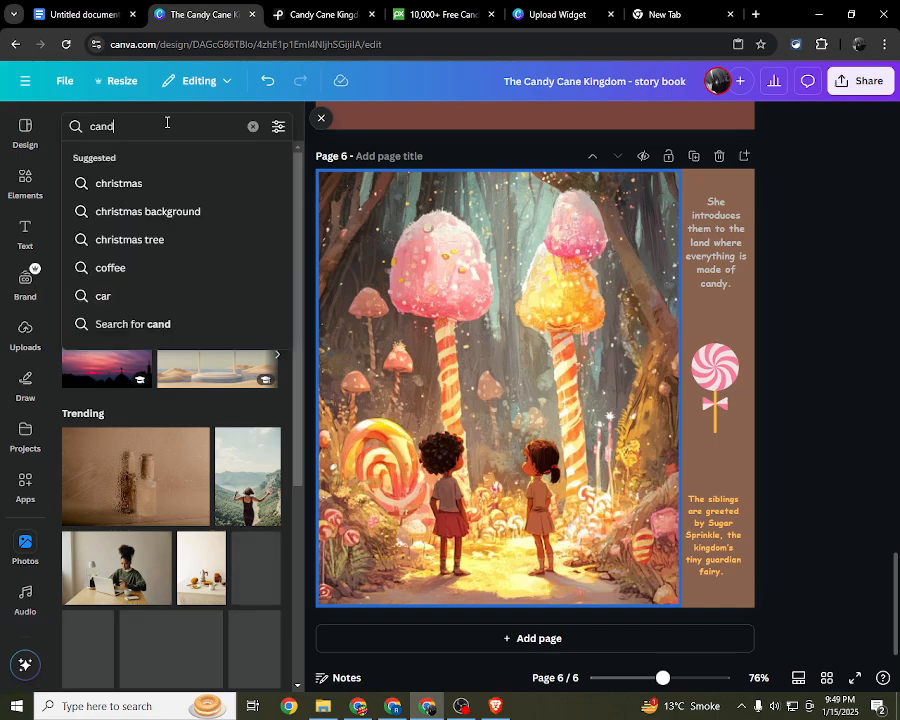
type("y v")
key("BackSpace")
key("BackSpace")
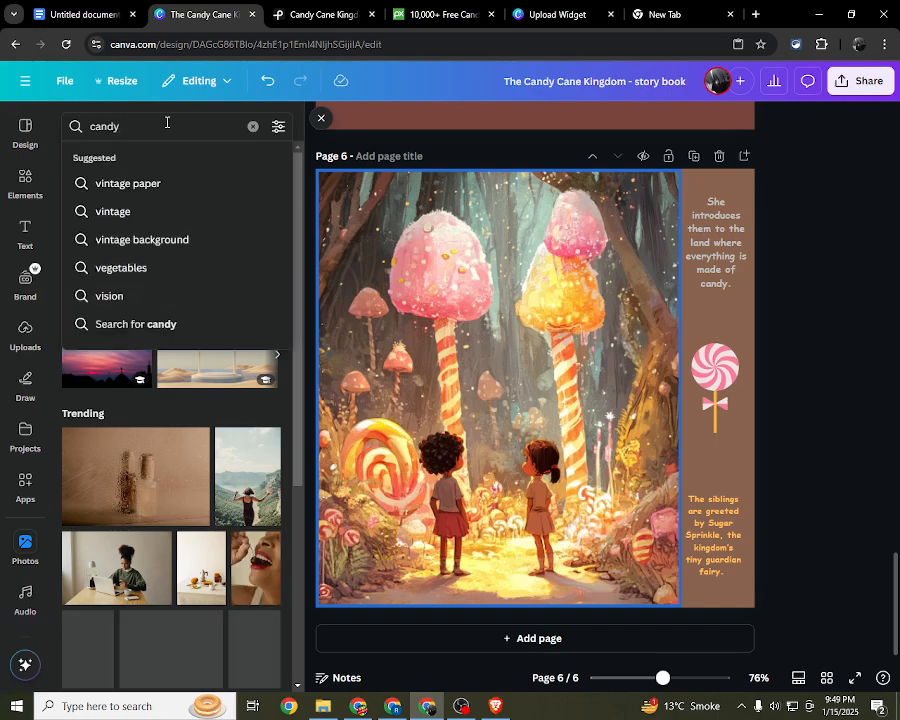
type("cane")
key("Return")
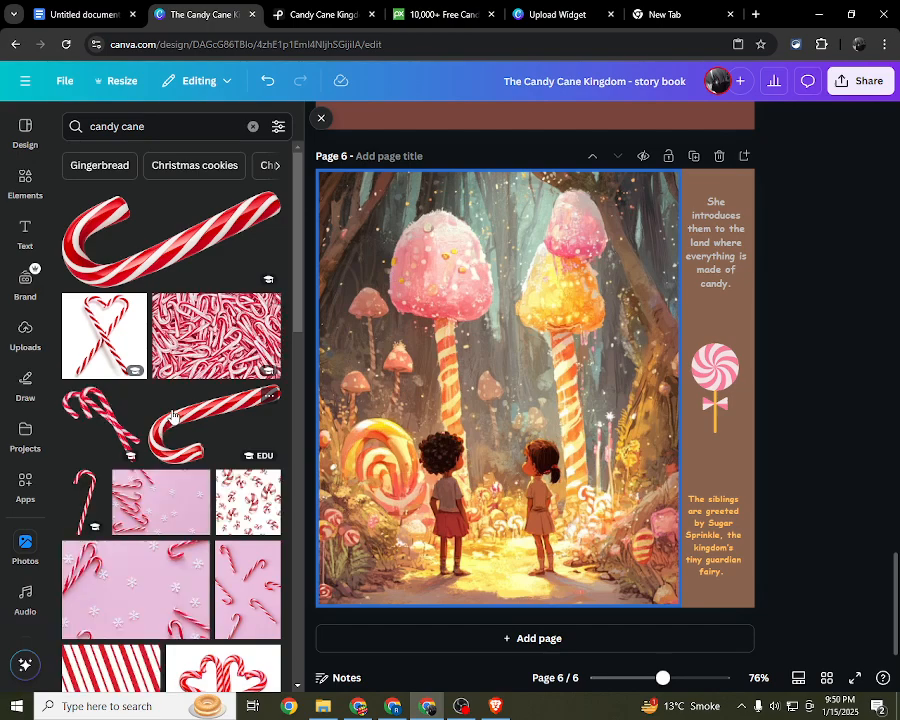
Step: Try the photo of crossed candy canes on a mug on page 6 and delete it again
scroll(173, 415, "down", 2)
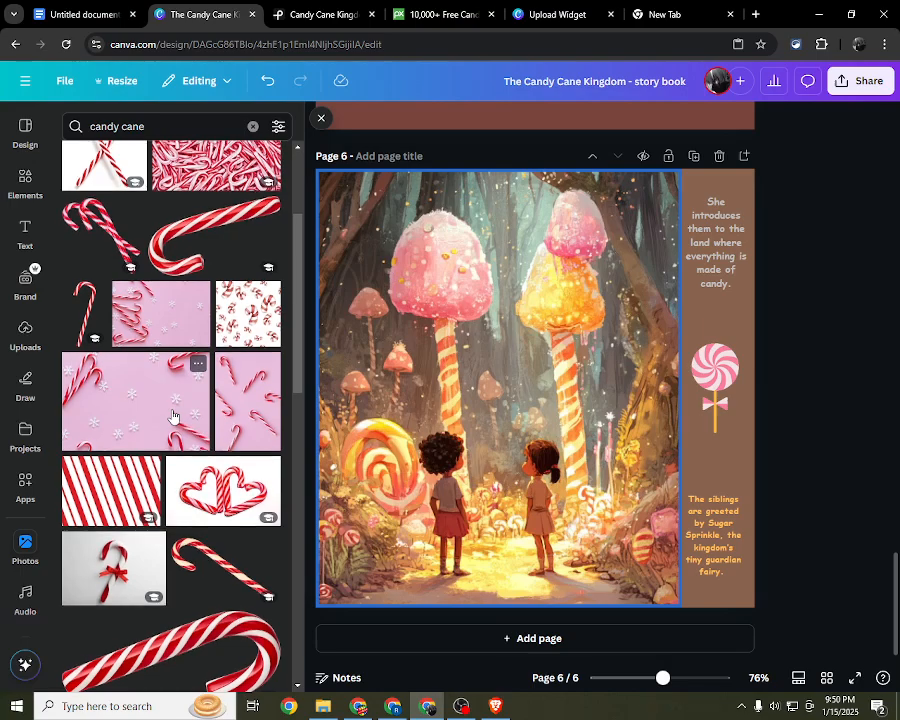
scroll(173, 415, "down", 4)
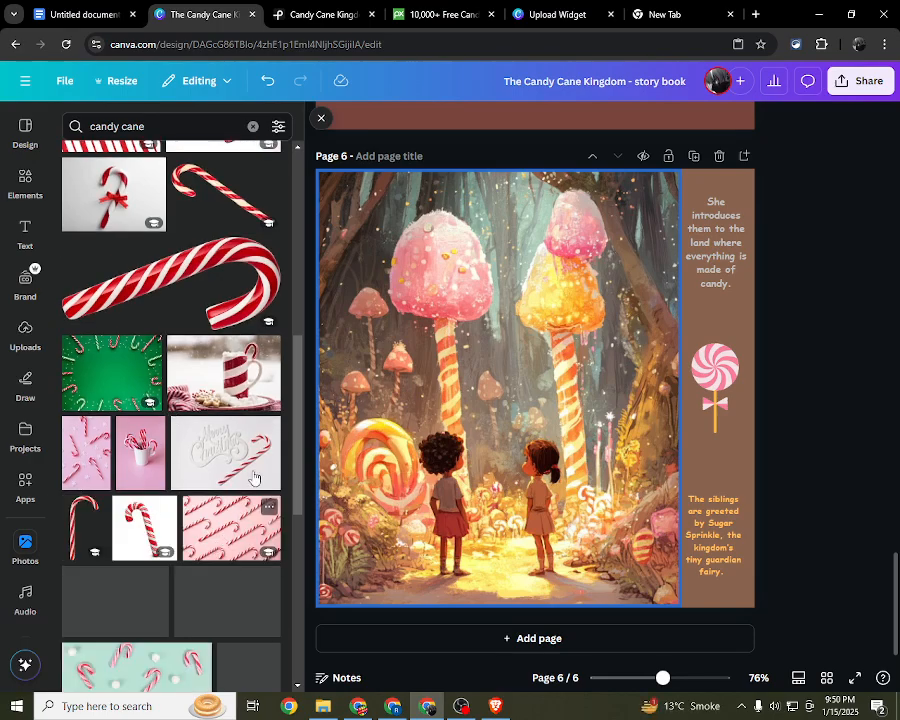
scroll(160, 490, "down", 2)
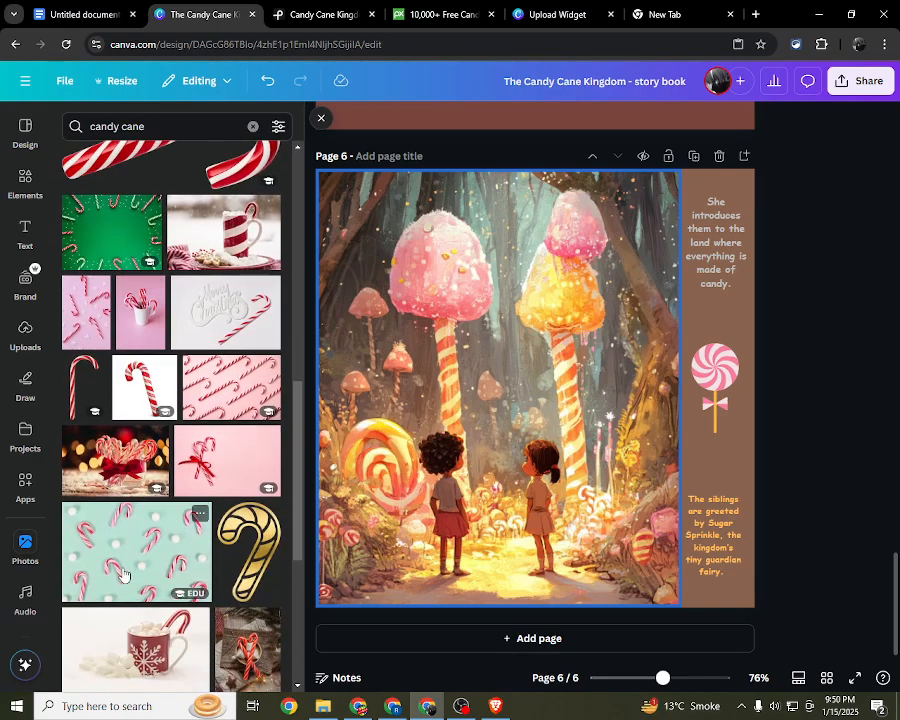
scroll(118, 575, "down", 3)
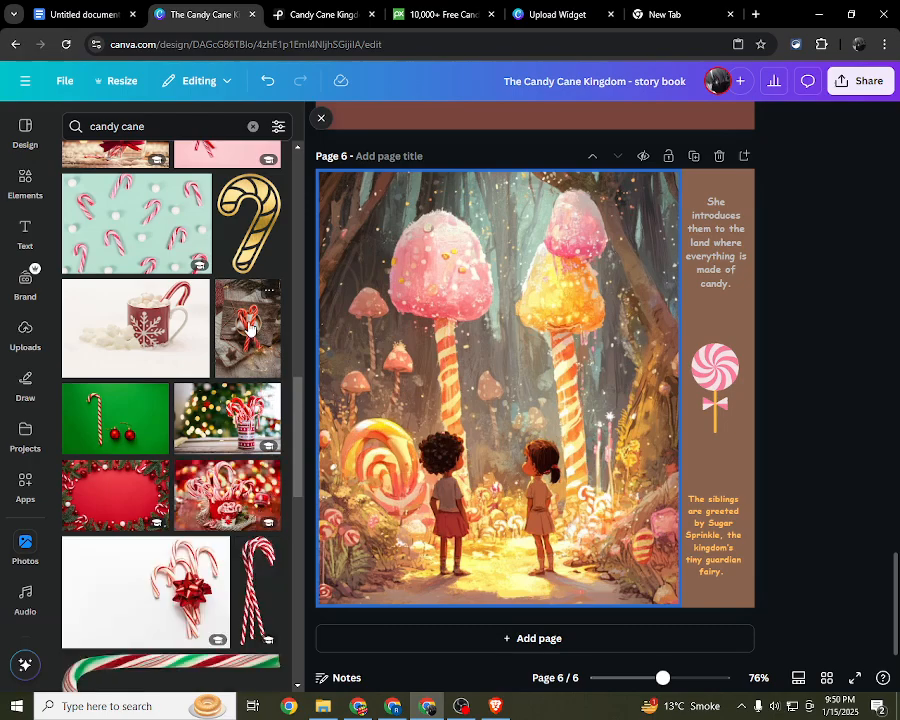
left_click(249, 327)
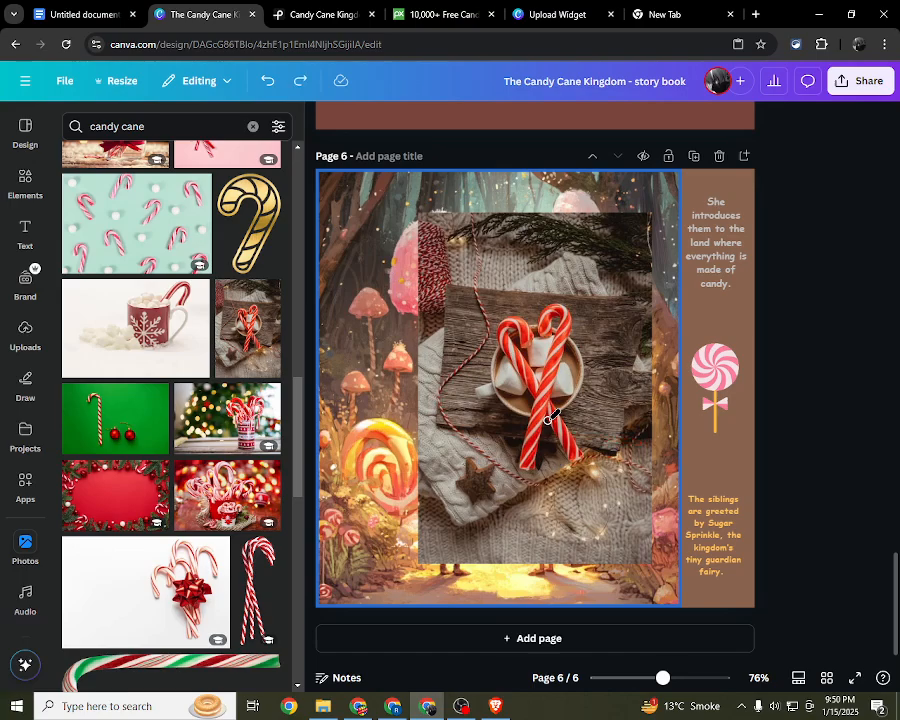
key("Delete")
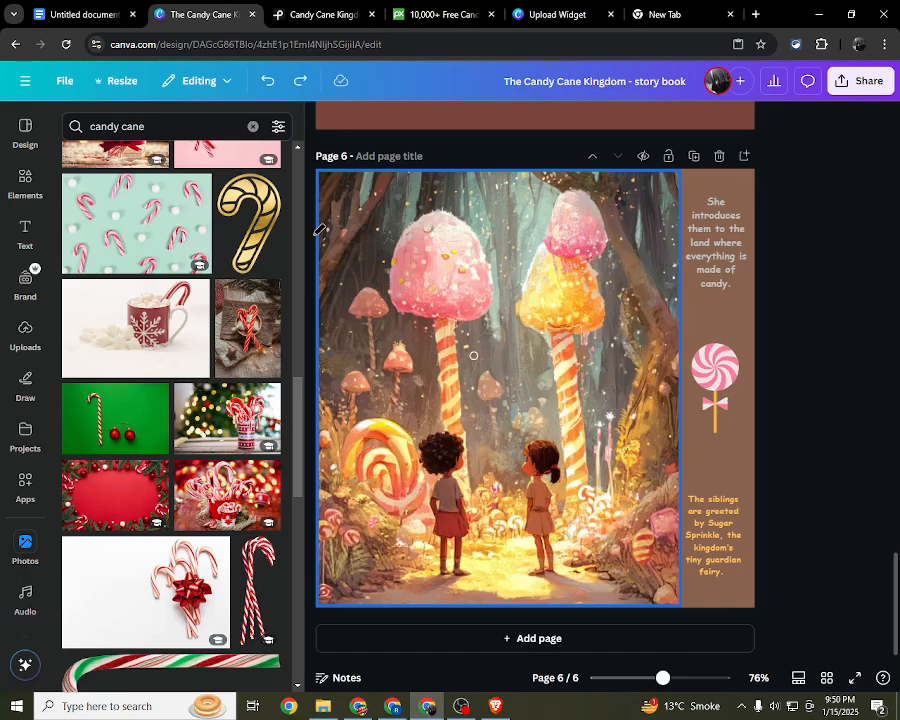
Step: Try adding the photo of crossed candy canes on a mug of marshmallows to page 6
left_click(26, 230)
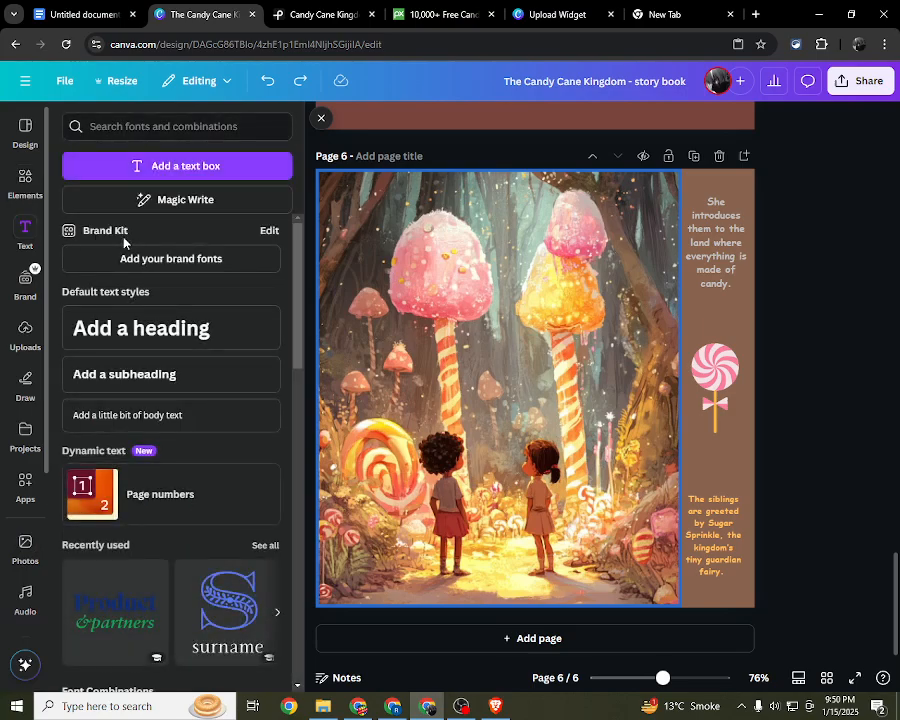
left_click(26, 540)
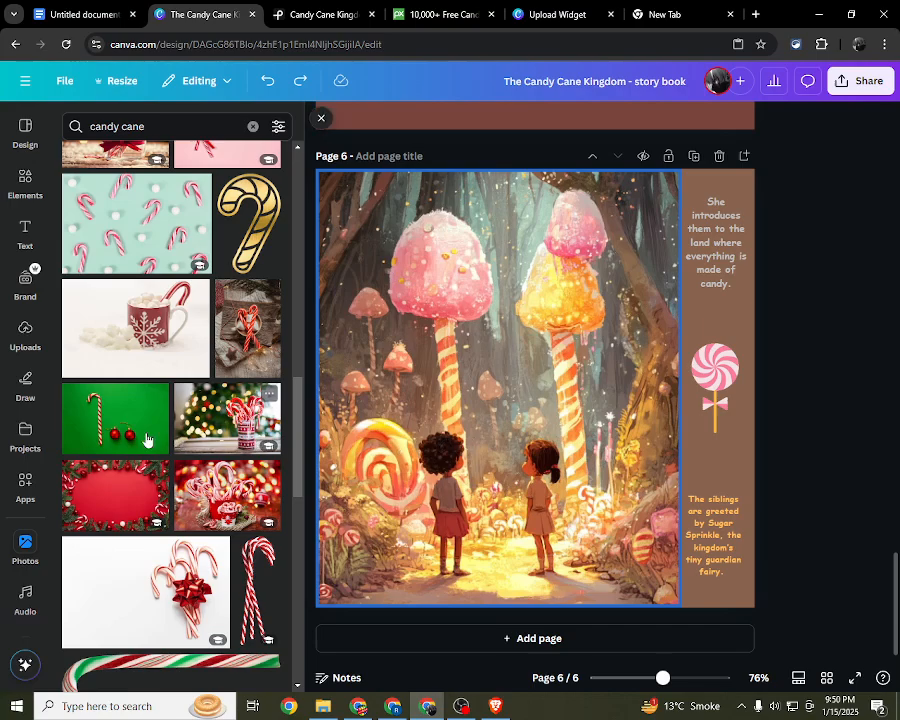
left_click_drag(240, 340, 706, 467)
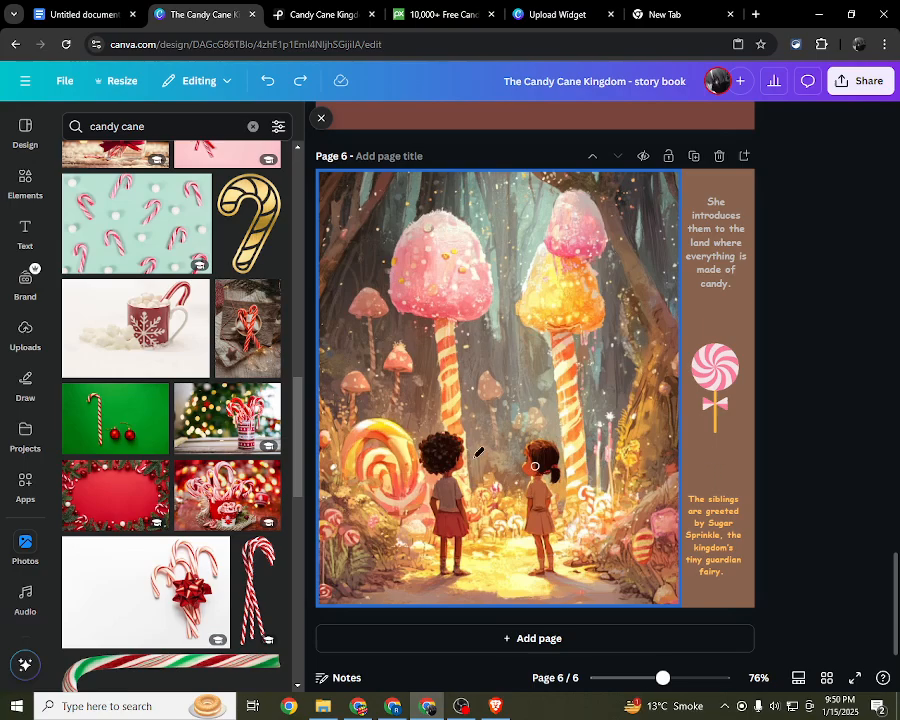
left_click(238, 343)
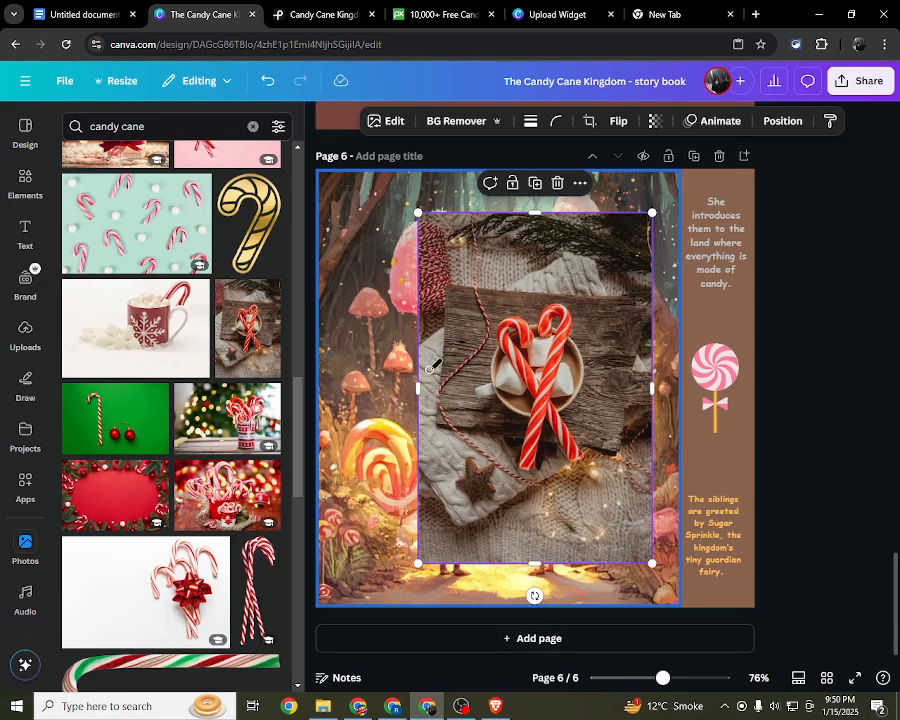
Step: Undo the recent photo, lollipop and text edits on page 6, and redo them to bring back the candy cane photo
key("ctrl+z")
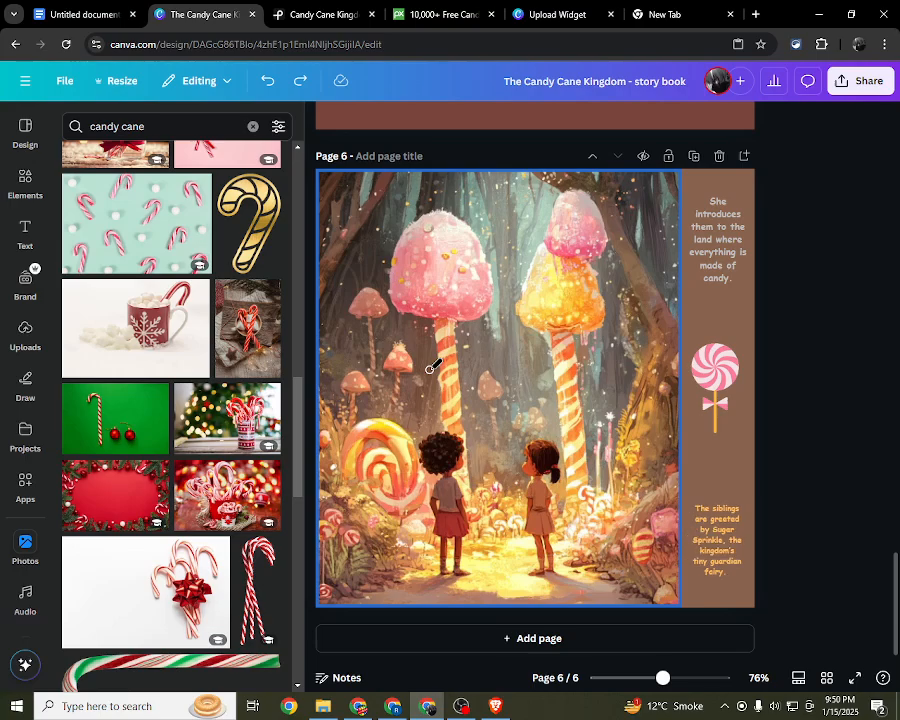
key("ctrl+z")
key("ctrl+z")
key("ctrl+z")
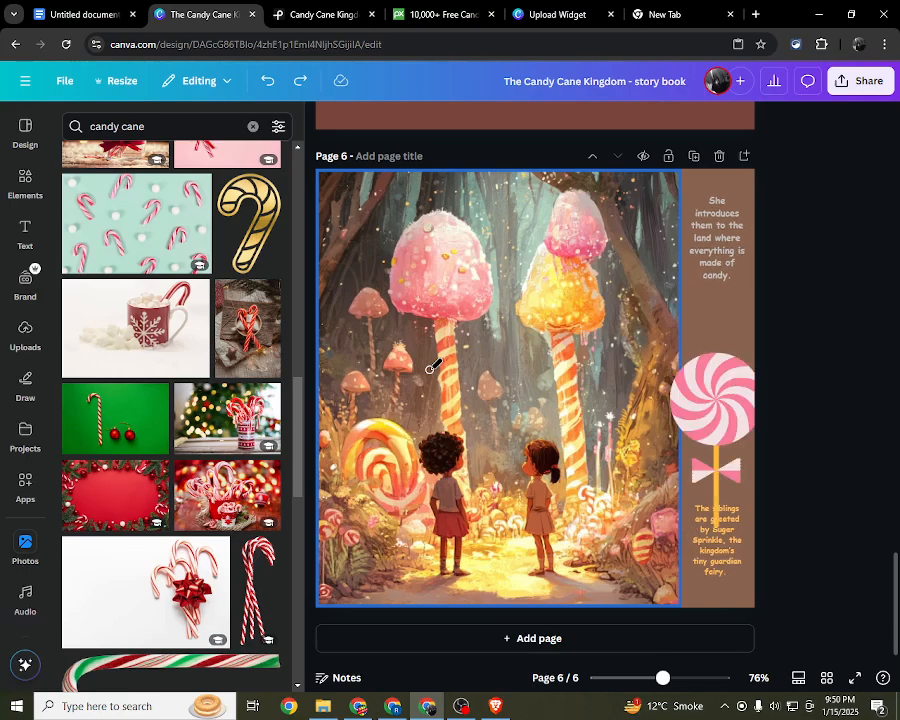
key("ctrl+z")
key("ctrl+z")
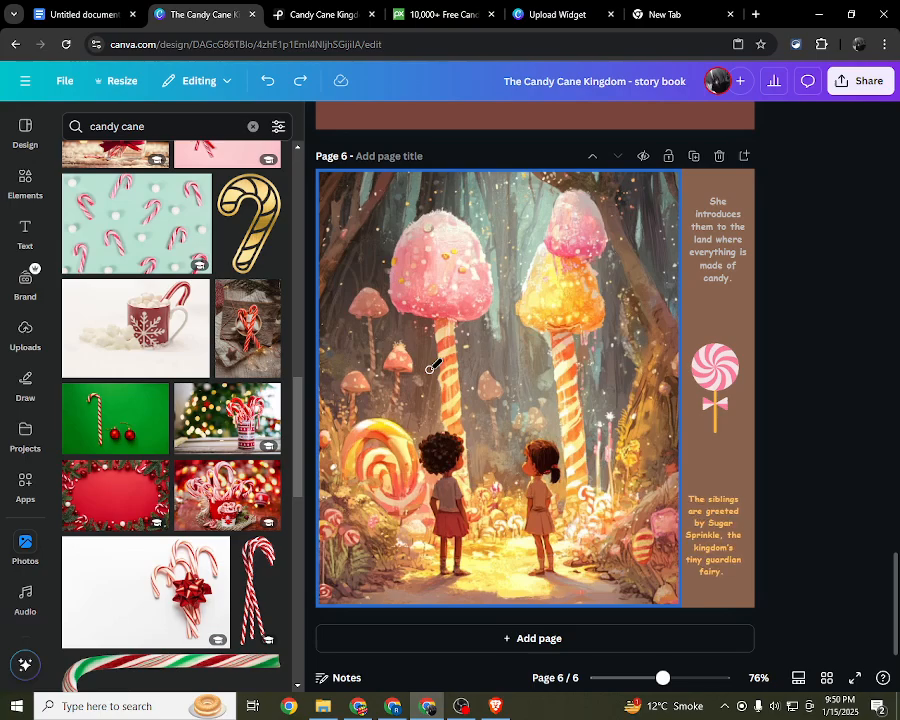
key("ctrl+y")
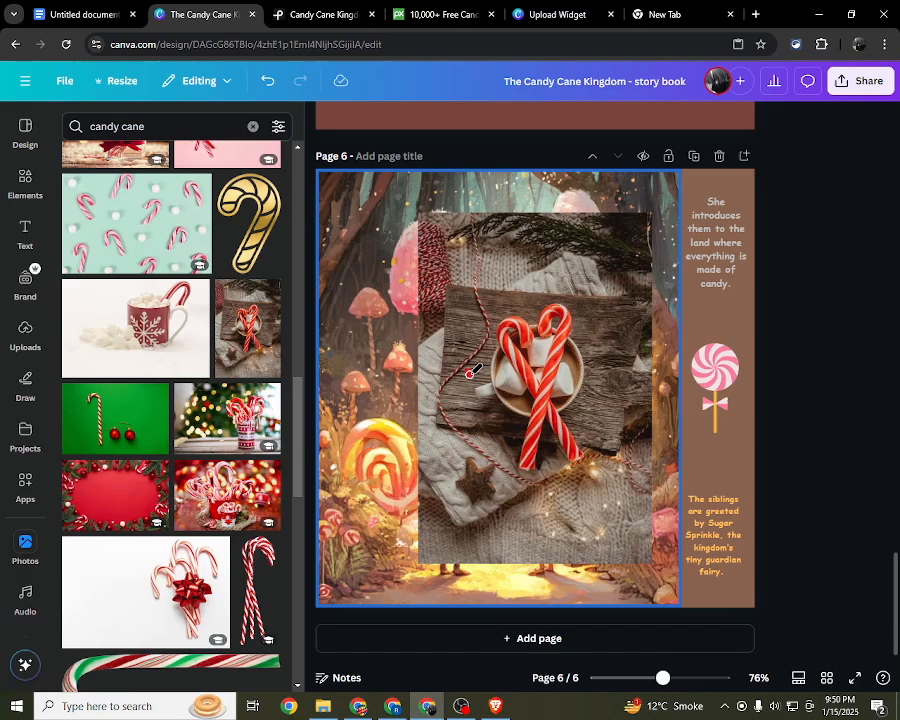
left_click_drag(501, 427, 530, 412)
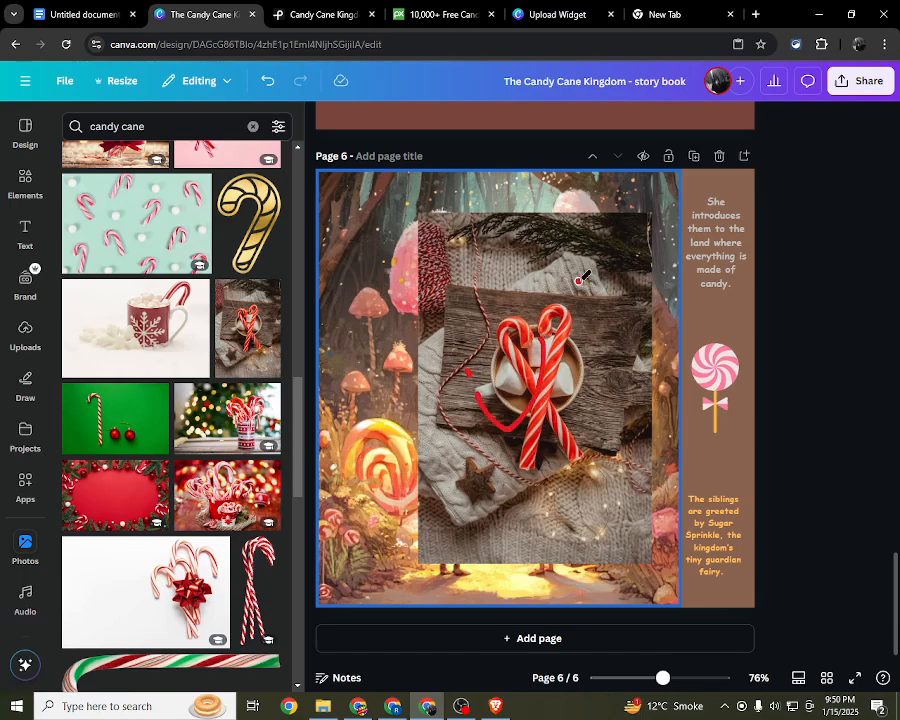
left_click(462, 706)
left_click(883, 555)
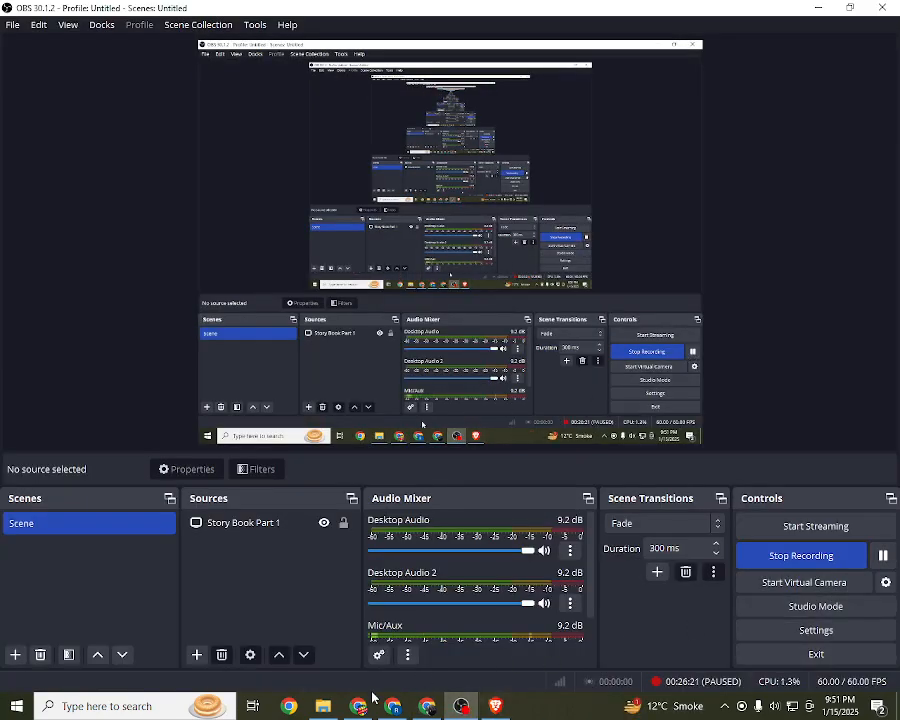
left_click(428, 706)
left_click(24, 545)
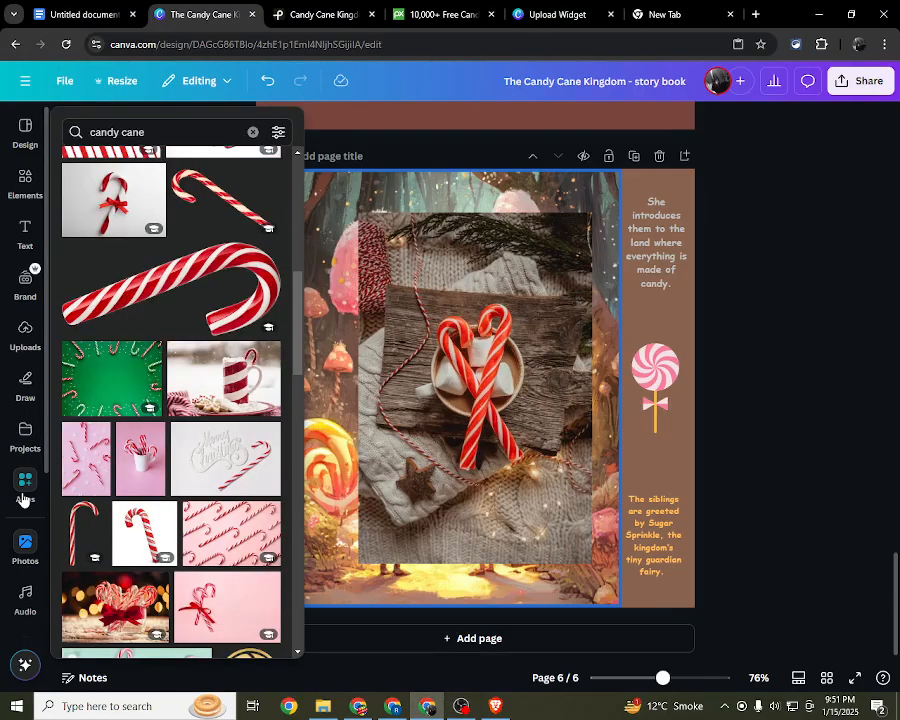
left_click(24, 490)
left_click(24, 545)
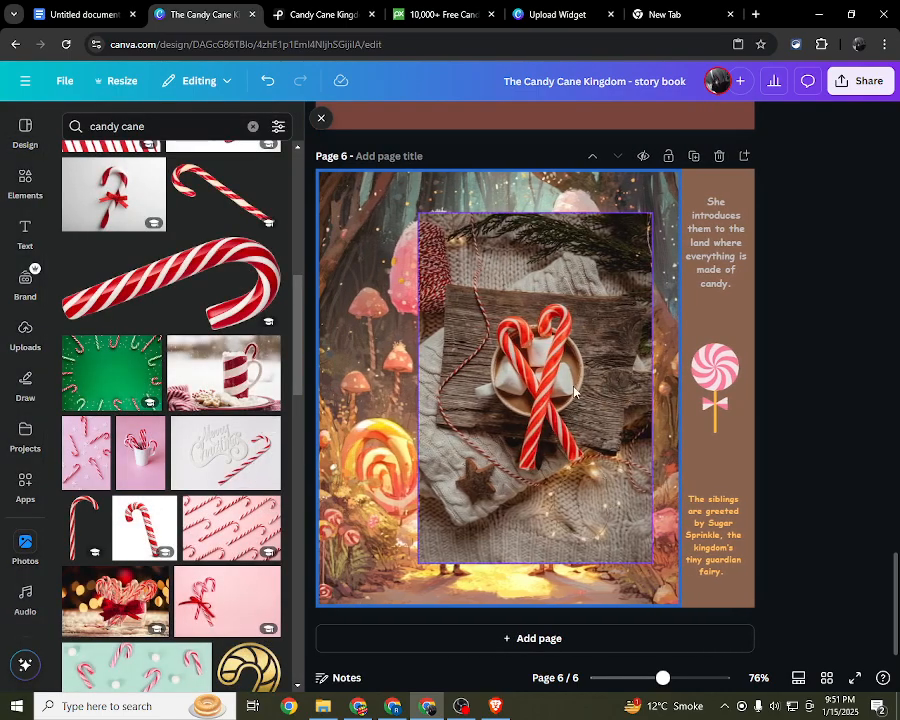
Step: Try the candy cane photo in the brown strip between the two texts, scaled down to the strip's width
left_click_drag(590, 393, 757, 441)
left_click_drag(860, 613, 748, 440)
left_click_drag(632, 353, 754, 381)
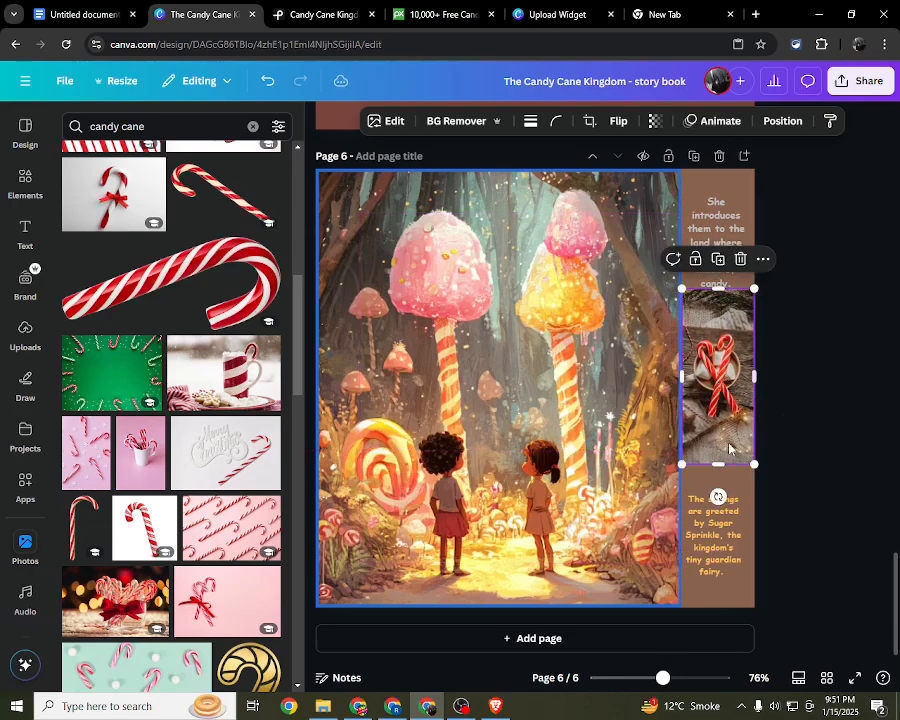
Step: Move the candy cane photo to the bottom of the brown strip, shifting the orange text and the lollipop onto the illustration
left_click_drag(716, 467, 718, 495)
left_click_drag(722, 417, 583, 418)
left_click_drag(731, 368, 527, 330)
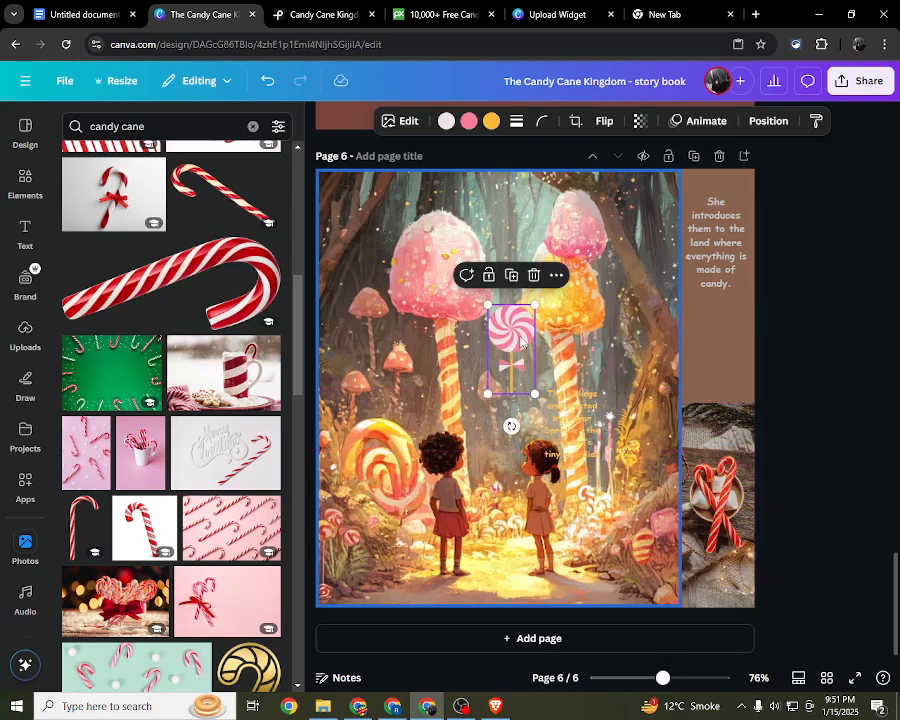
Step: Lower the grey text to just above the candy cane photo, centred across the brown strip
left_click(720, 268)
left_click_drag(720, 268, 720, 331)
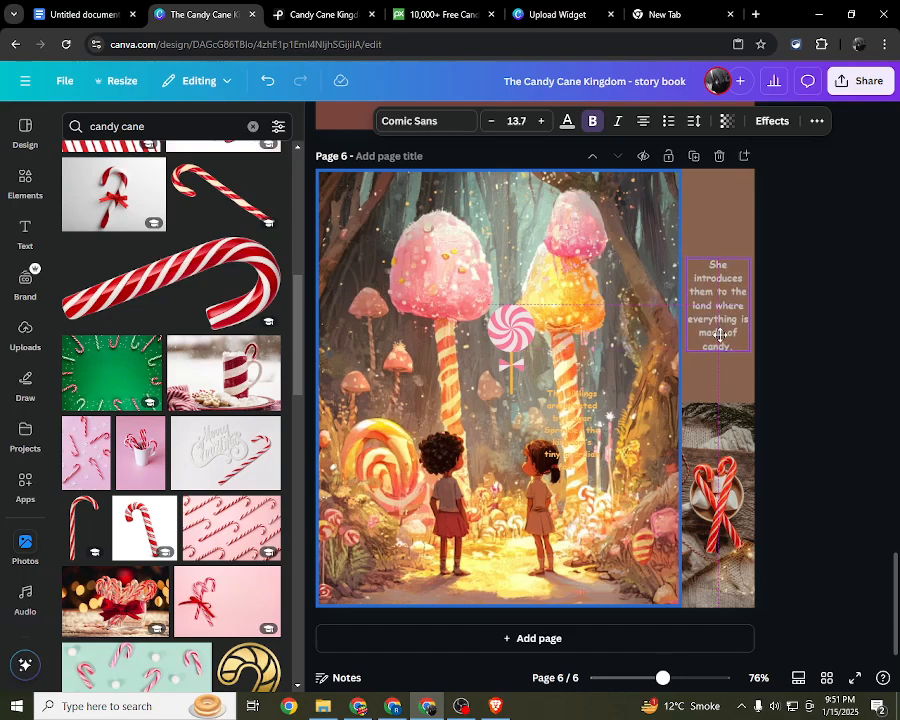
left_click(776, 360)
left_click(714, 308)
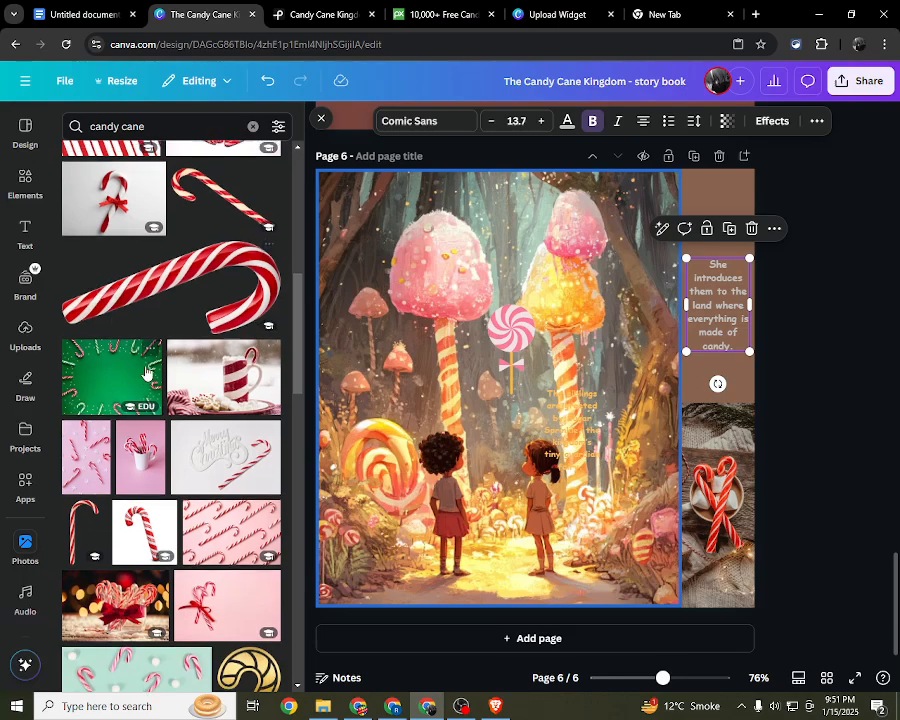
Step: Add a rounded square behind the grey text, aligned with the brown strip's inner edge
scroll(146, 368, "up", 5)
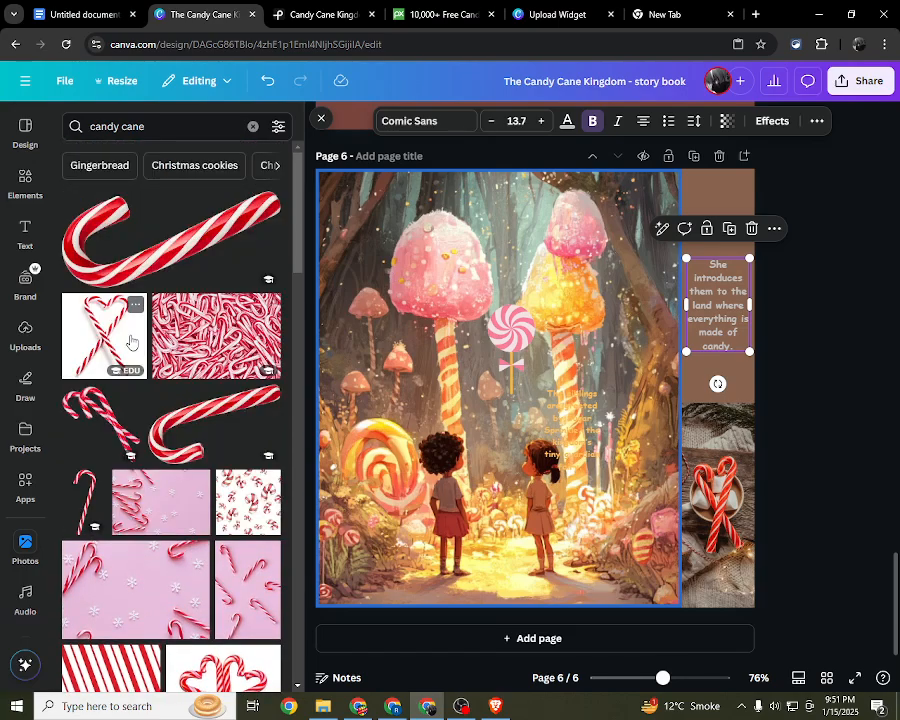
left_click(14, 188)
scroll(127, 302, "up", 3)
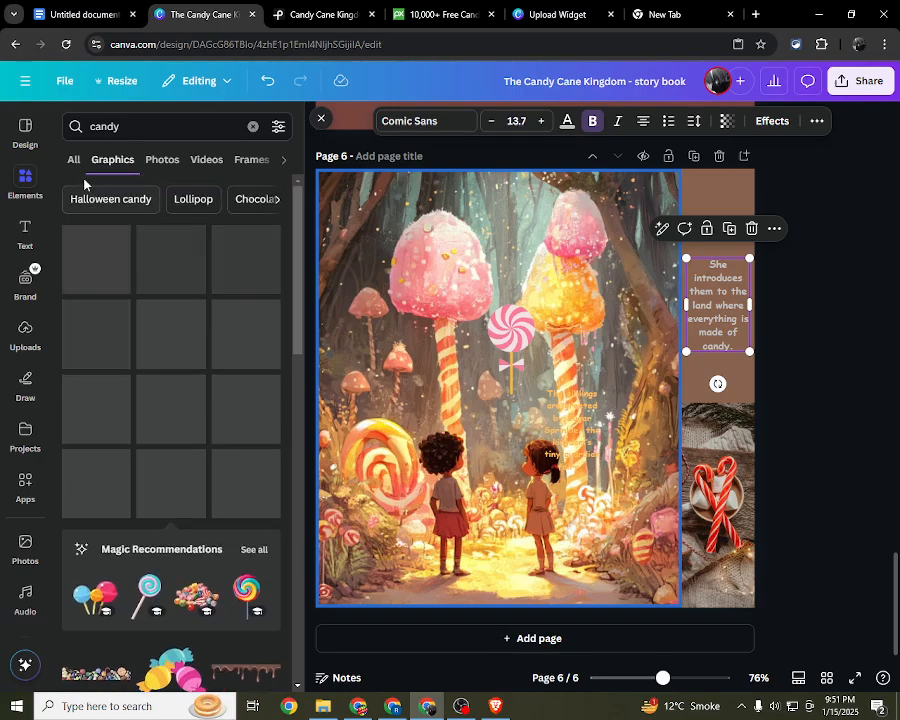
left_click(76, 162)
left_click(254, 131)
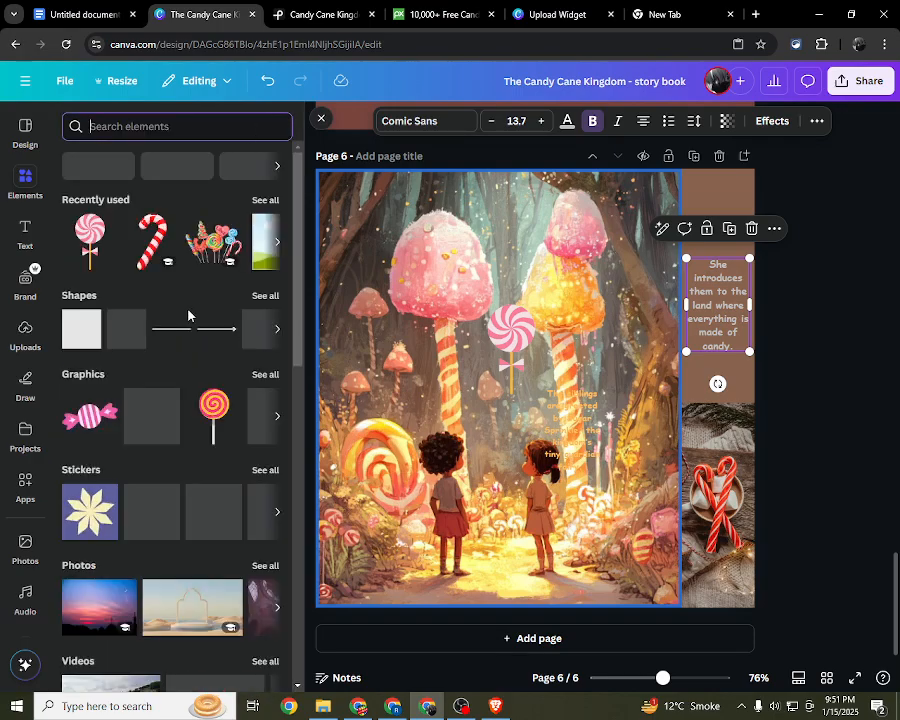
left_click(127, 340)
left_click(728, 378)
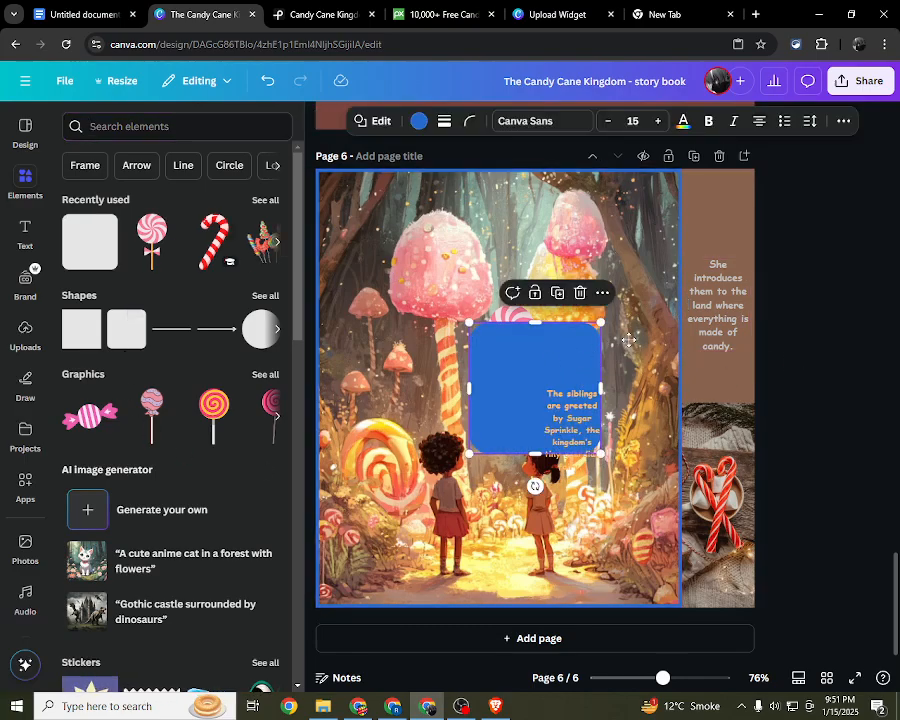
left_click_drag(523, 366, 737, 283)
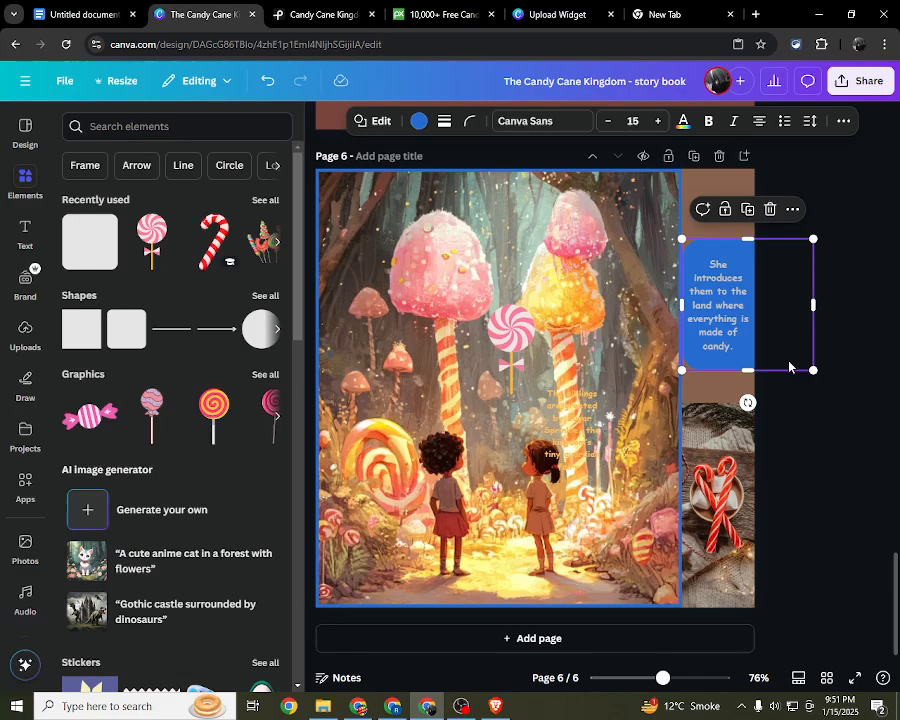
left_click(808, 506)
Step: Fill the rounded square with the reddish-brown document colour
left_click(733, 268)
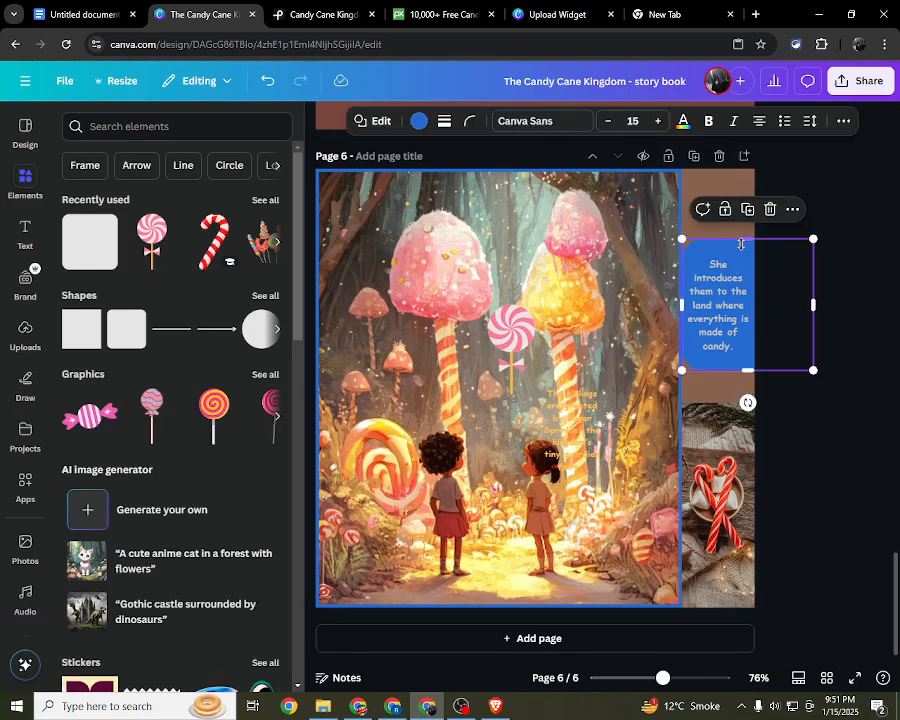
left_click(419, 122)
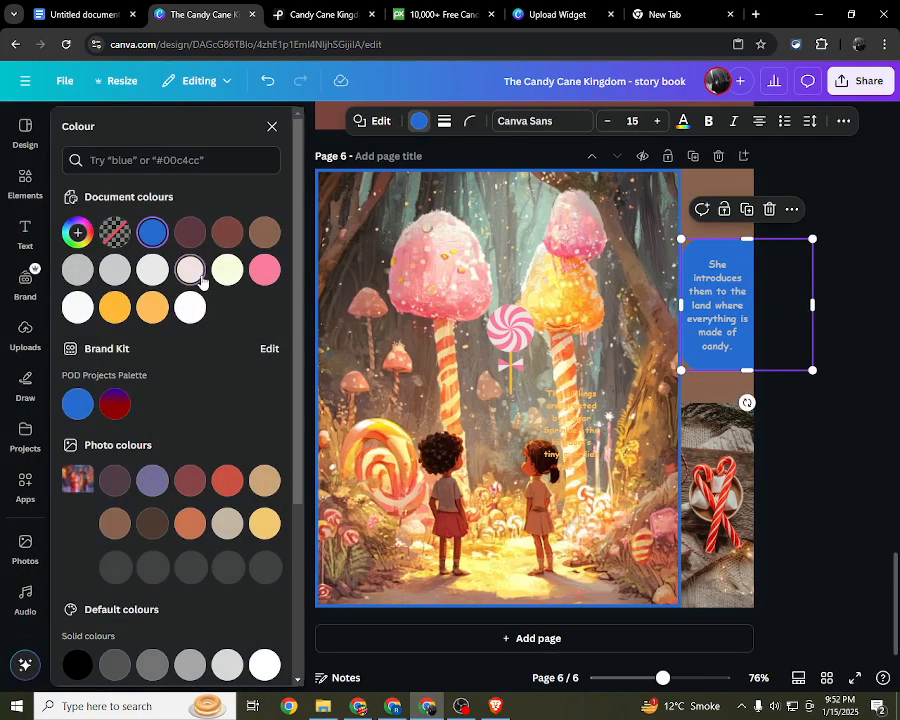
left_click(192, 272)
left_click(195, 237)
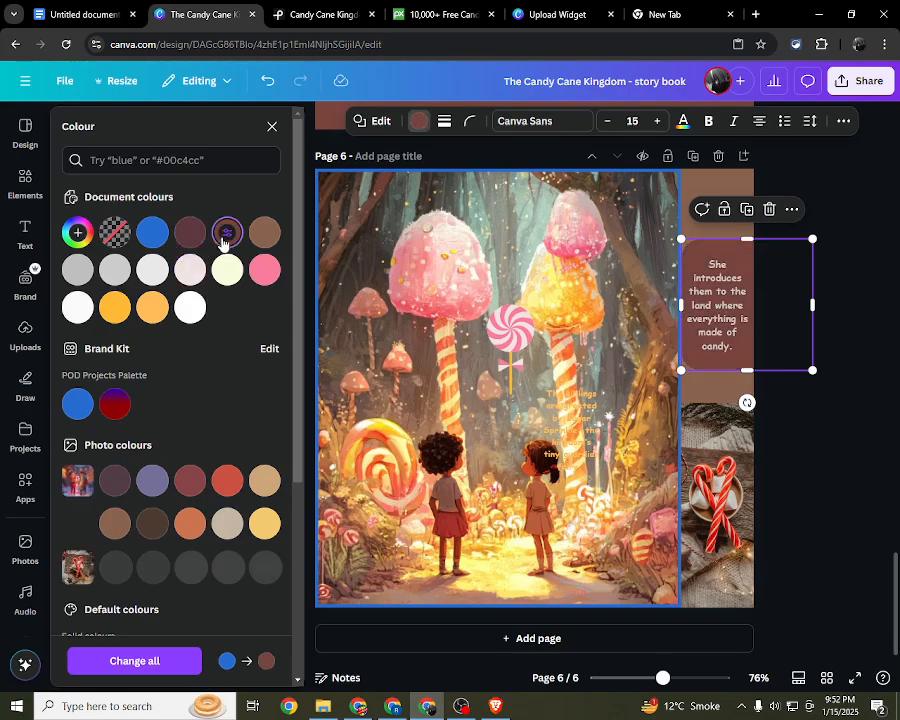
left_click(227, 232)
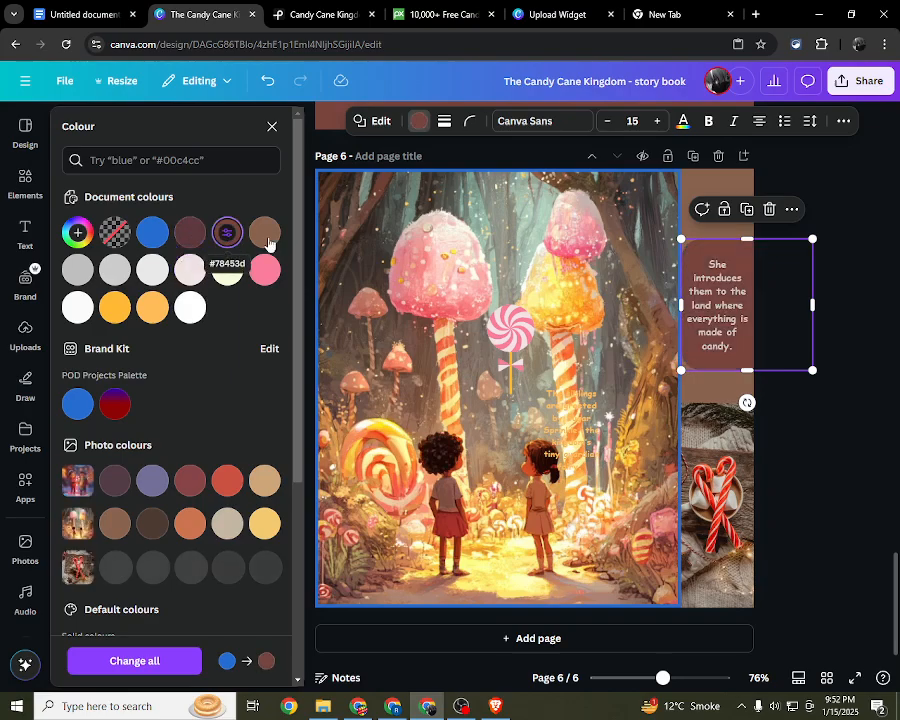
Step: Change the colour of the text on the rounded square to white
left_click(822, 395)
left_click(726, 320)
left_click(726, 320)
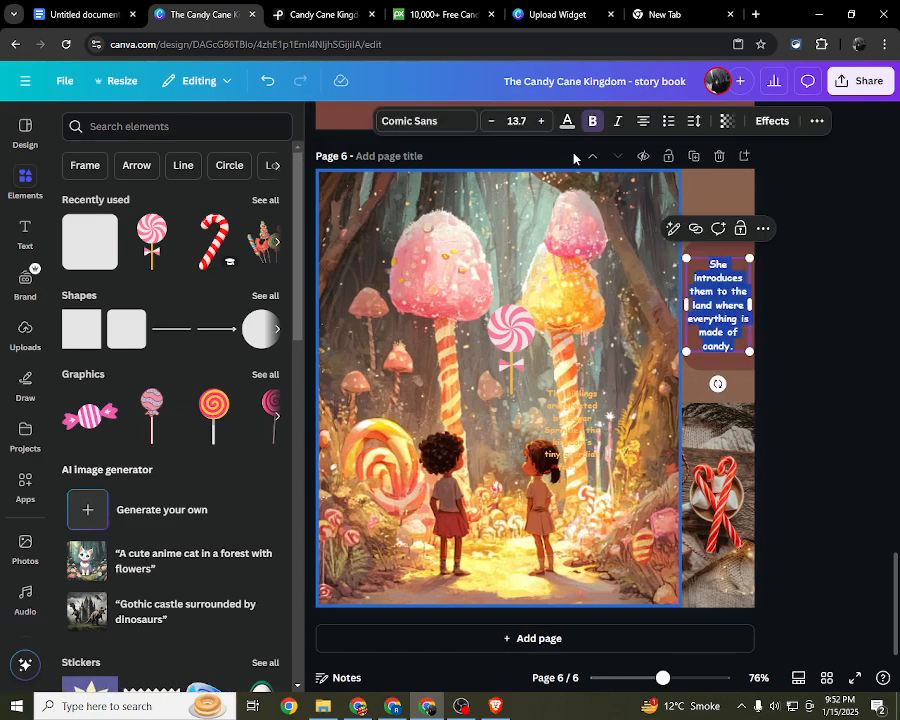
left_click(567, 121)
left_click(152, 308)
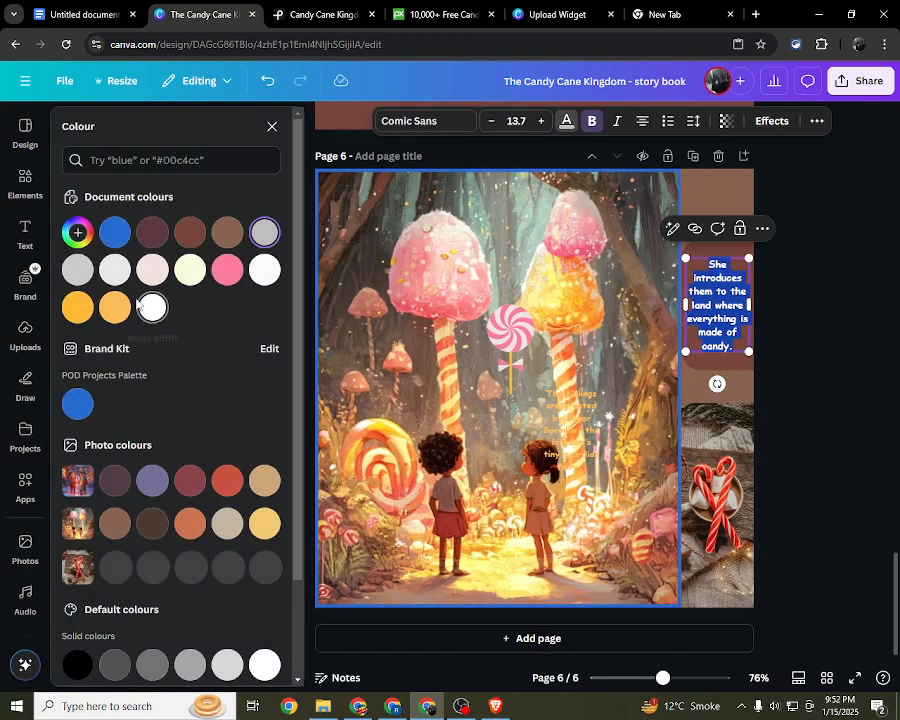
left_click(829, 344)
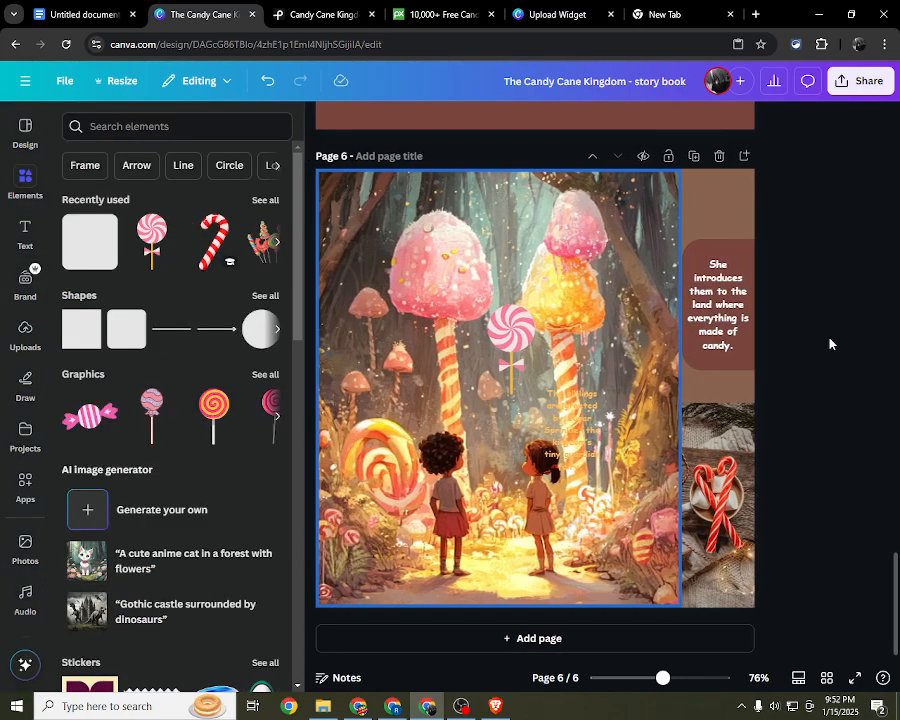
Step: Enlarge the white text to size 14.6 and reposition it within the visible part of the rounded square
left_click(746, 349)
left_click_drag(747, 350, 755, 358)
left_click(811, 460)
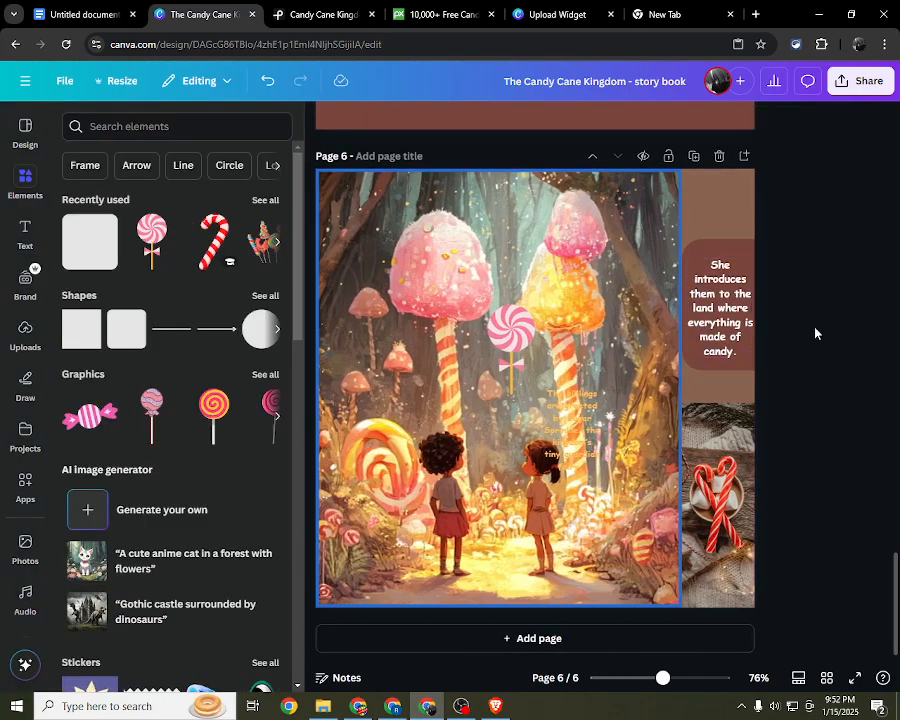
left_click(719, 316)
left_click_drag(719, 316, 716, 313)
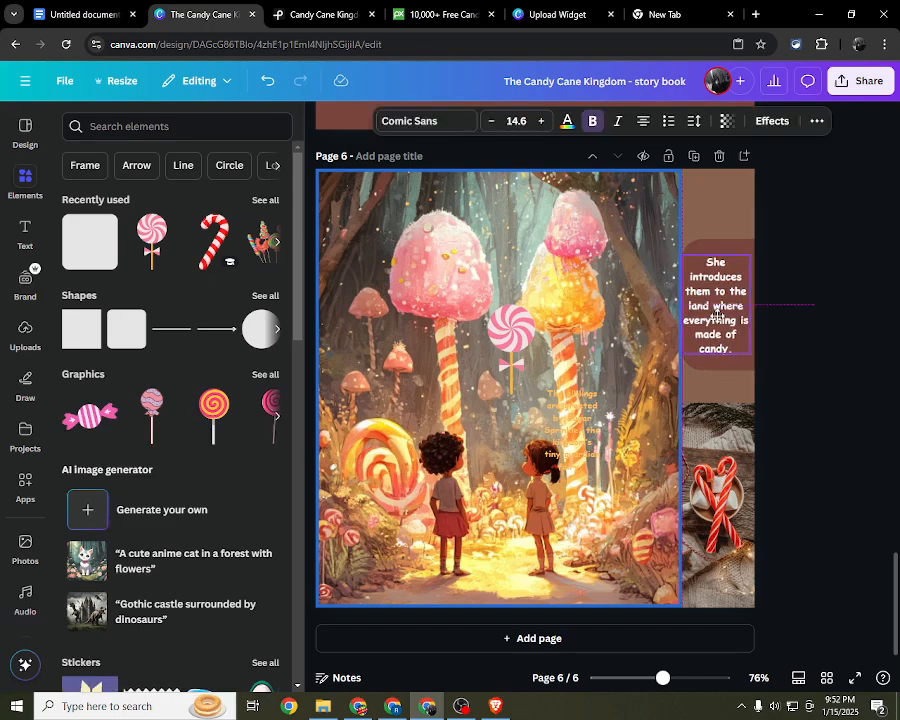
left_click(794, 314)
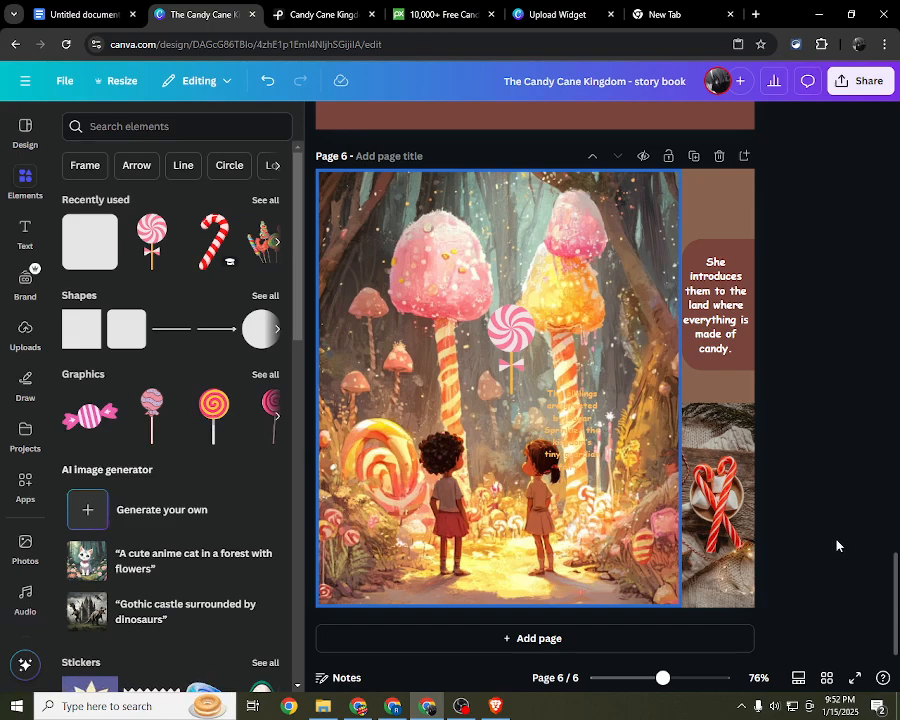
Step: Undo the rounded square, text and candy cane photo edits on page 6, including the grey text's last enlargement
key("ctrl+z")
key("ctrl+z")
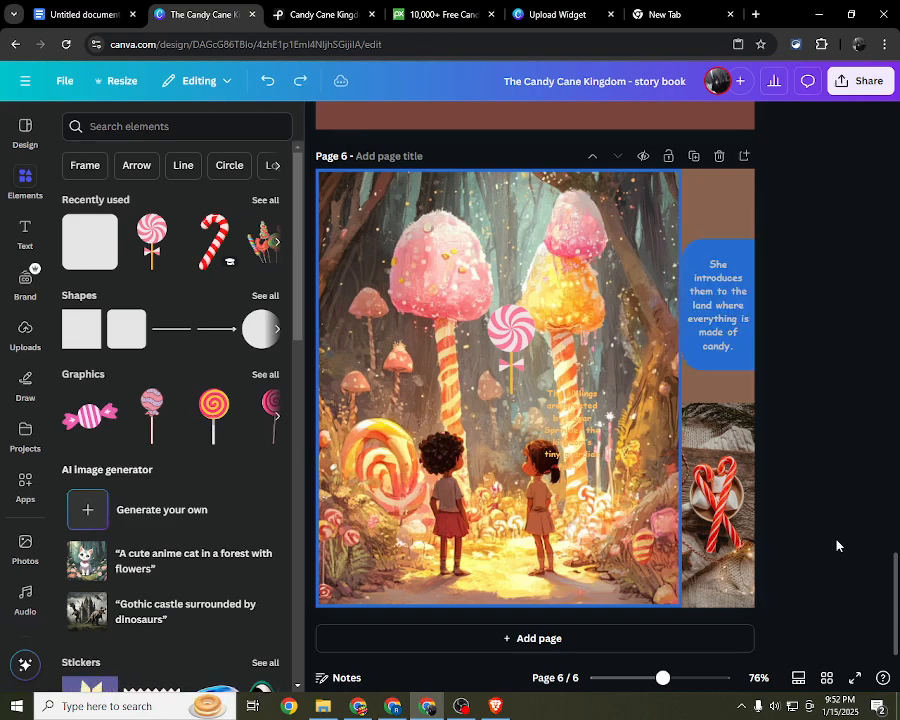
key("ctrl+z")
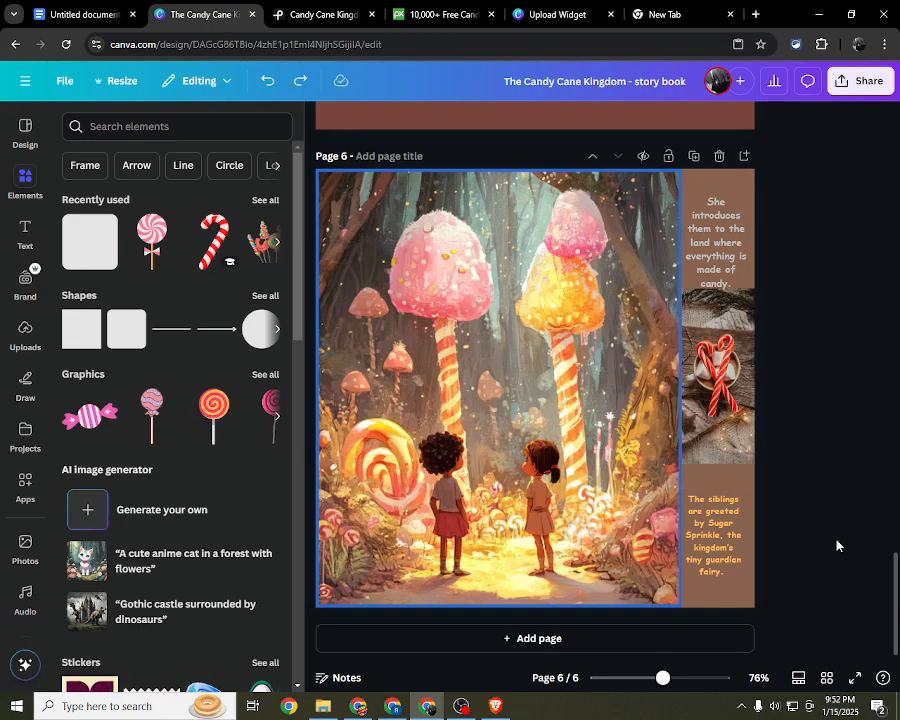
key("ctrl+z")
key("ctrl+z")
key("ctrl+z")
key("ctrl+z")
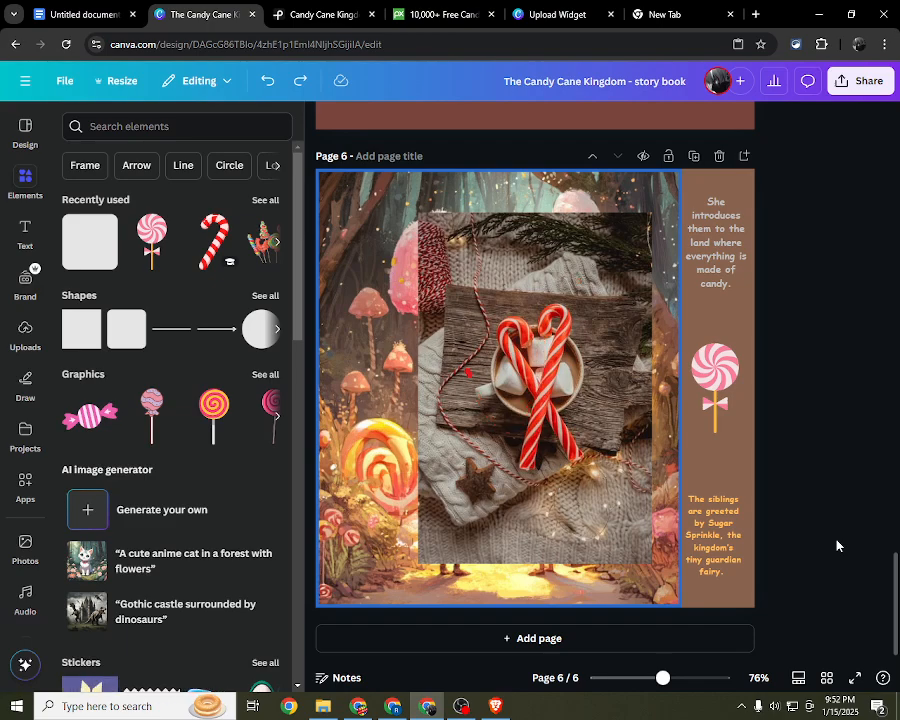
key("ctrl+z")
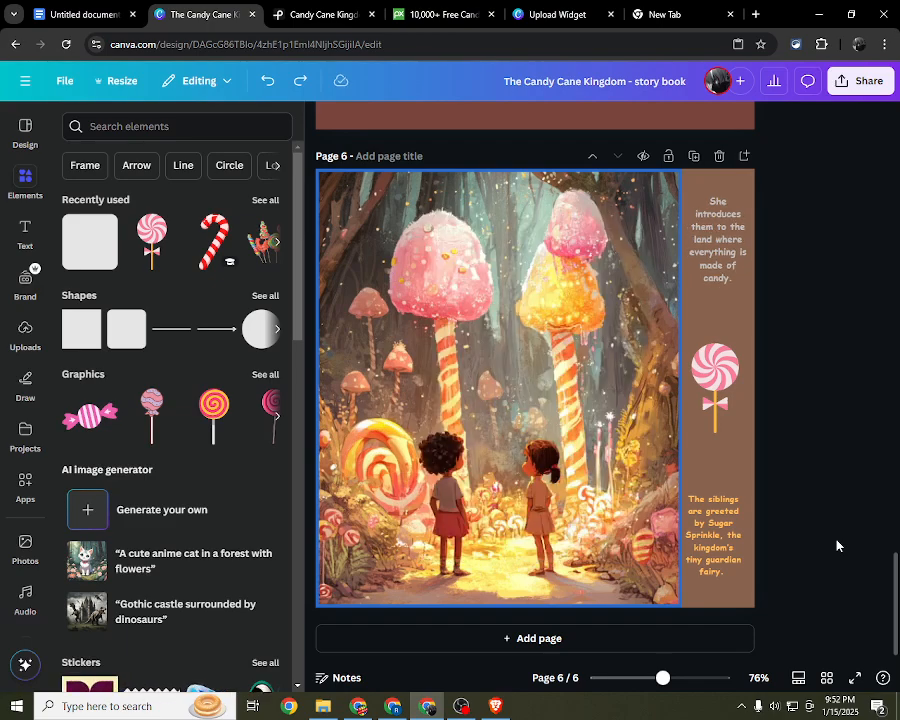
Step: Undo one more size change of the grey story text on page 6 and close the element library
key("ctrl+z")
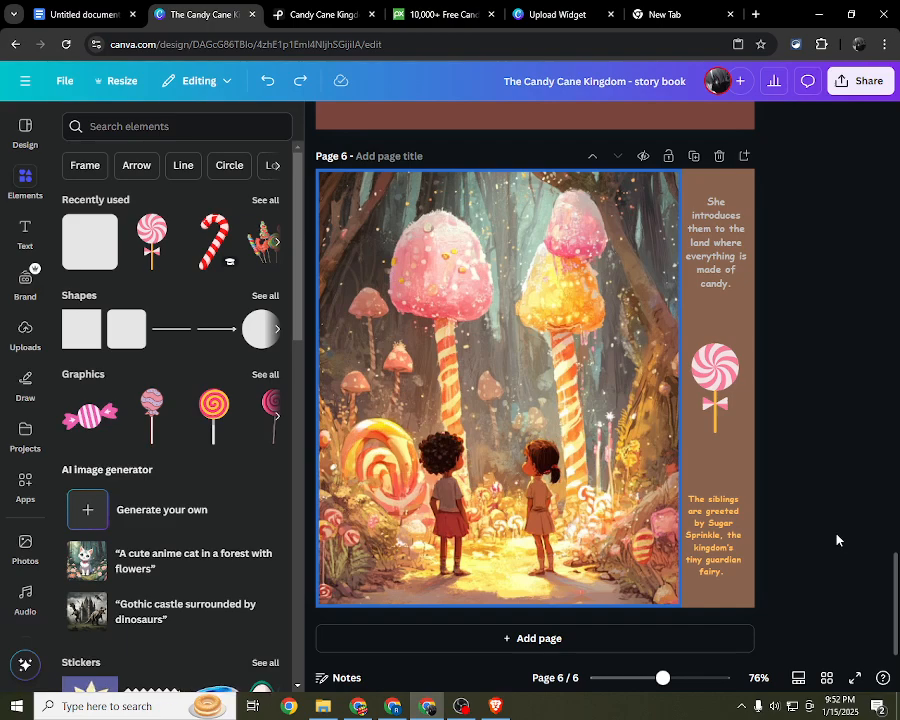
left_click(320, 119)
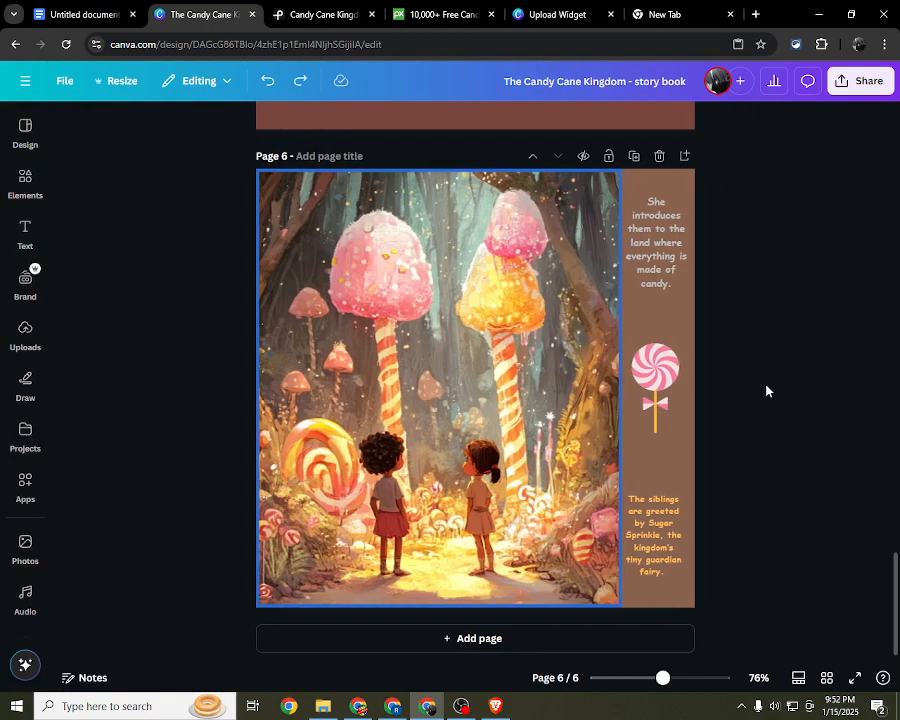
Step: Add a blank page after page 6, at the end of the story book
left_click_drag(147, 334, 774, 455)
scroll(775, 462, "up", 8)
left_click_drag(212, 411, 760, 530)
scroll(798, 538, "up", 7)
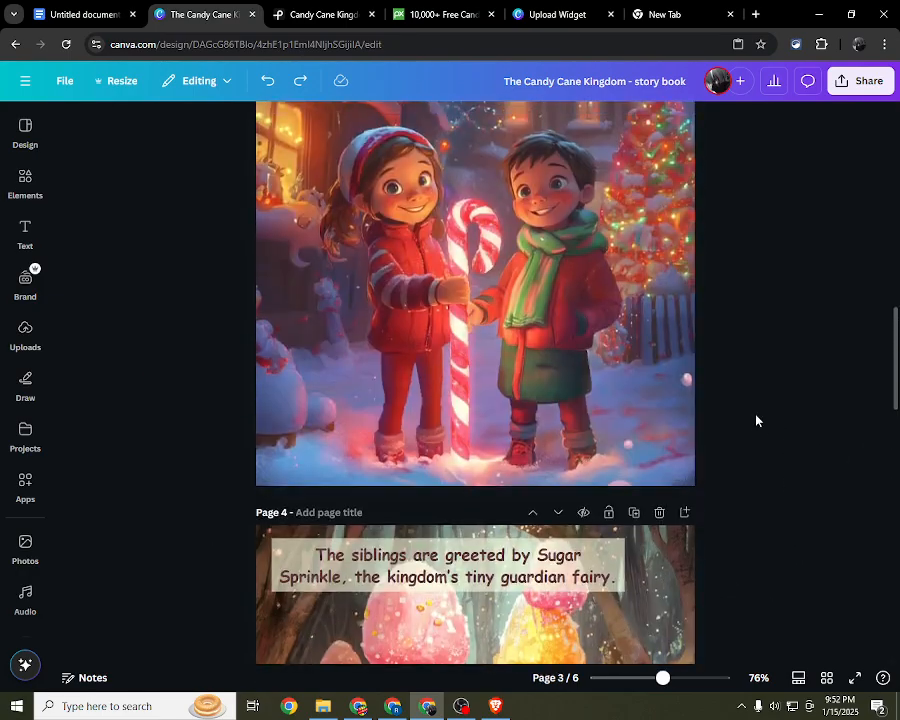
left_click_drag(754, 309, 376, 303)
scroll(390, 322, "down", 12)
scroll(457, 345, "down", 3)
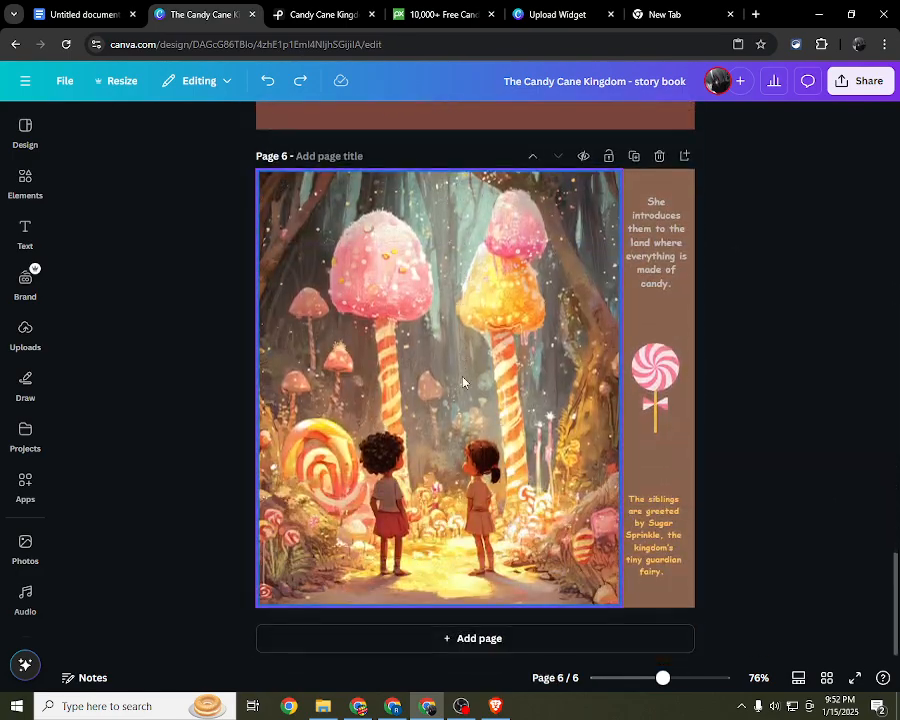
left_click(486, 634)
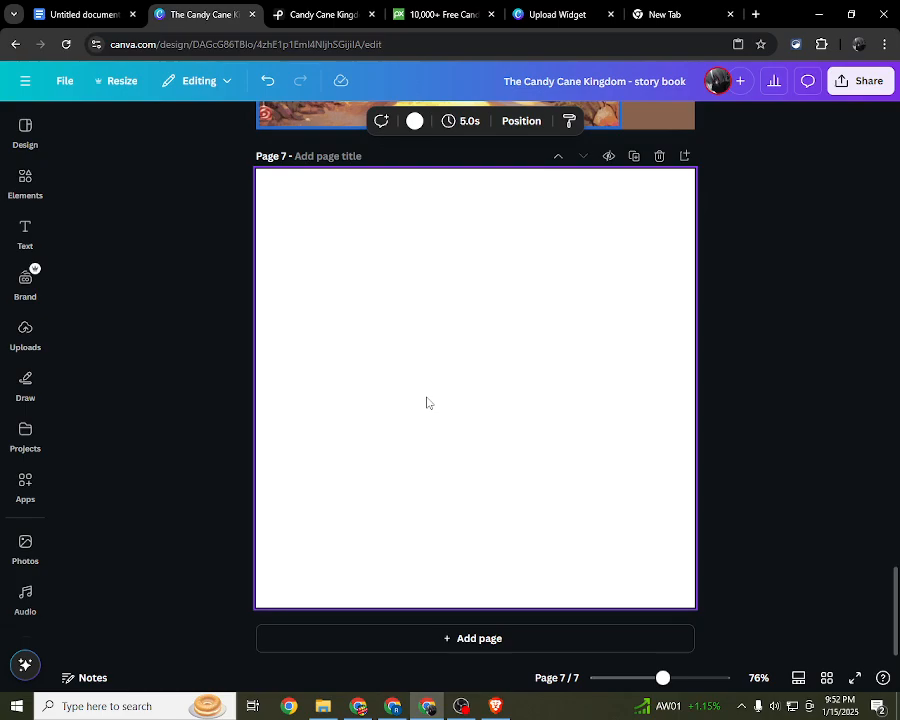
left_click(305, 12)
left_click(209, 12)
left_click_drag(208, 202, 835, 400)
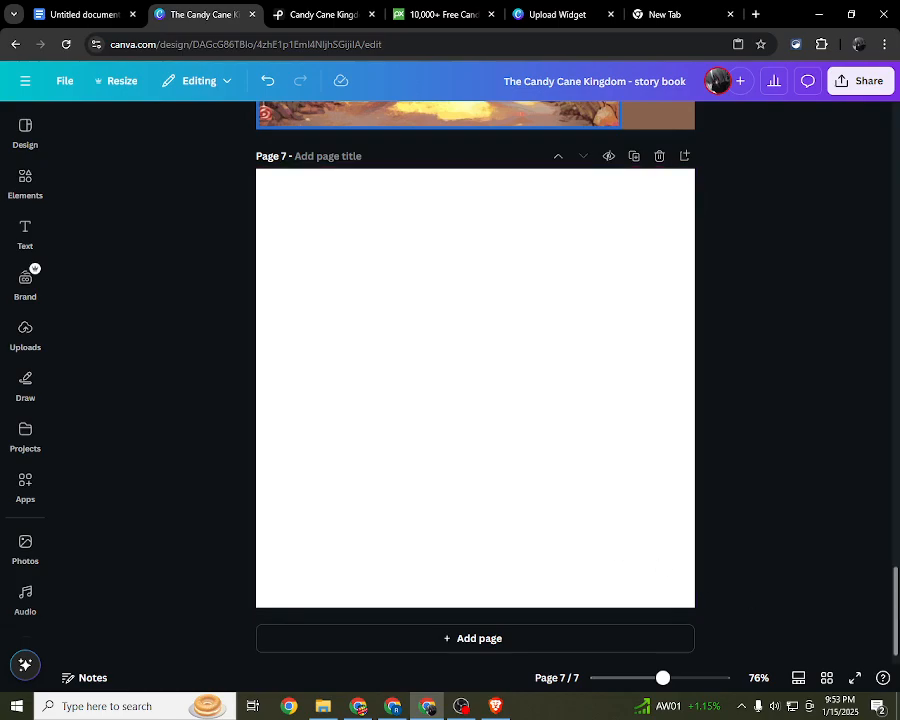
Step: Insert a blank page after page 2, near the beginning of the story book
left_click_drag(895, 606, 895, 125)
left_click(368, 291)
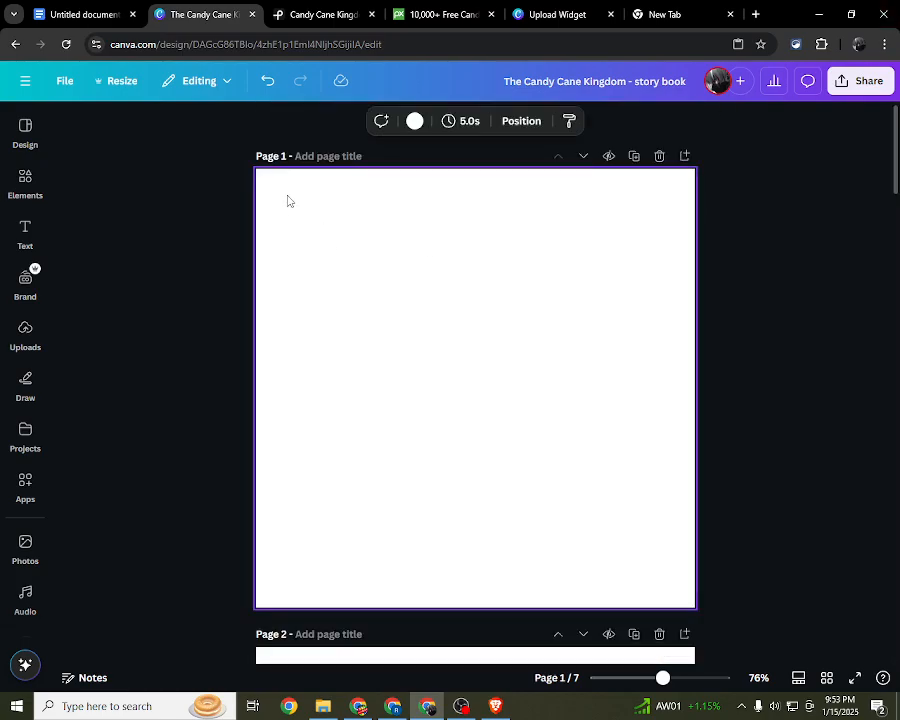
left_click_drag(286, 194, 669, 571)
scroll(482, 460, "down", 6)
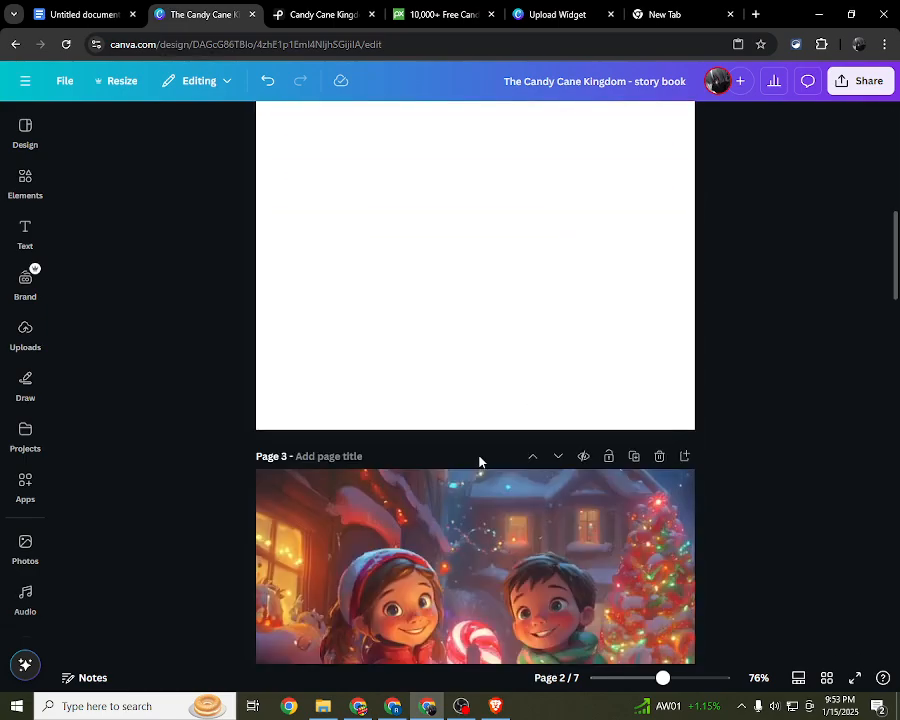
scroll(478, 462, "up", 2)
left_click(469, 436)
left_click_drag(315, 242, 581, 550)
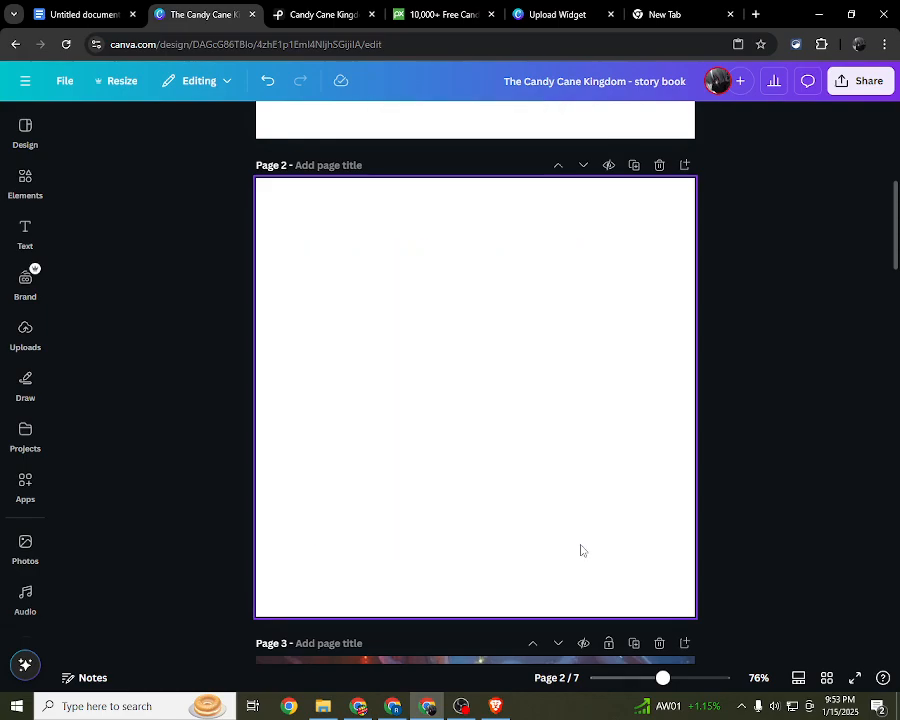
left_click(684, 168)
Step: Look through the story book from the new blank page 3 to the blank last page
scroll(684, 172, "down", 4)
left_click_drag(325, 230, 626, 547)
scroll(597, 484, "down", 10)
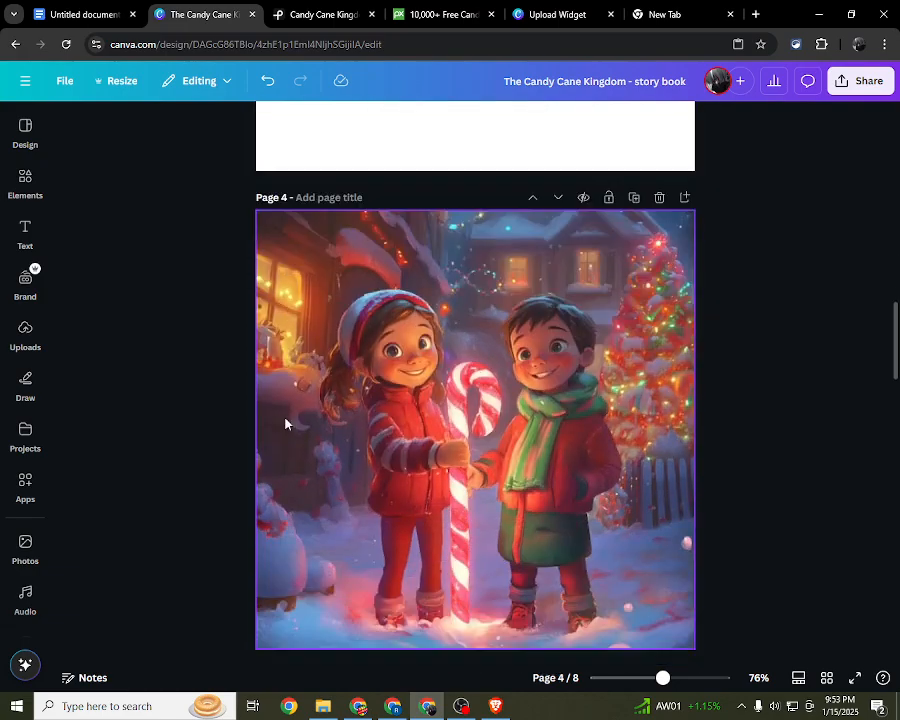
scroll(285, 423, "down", 12)
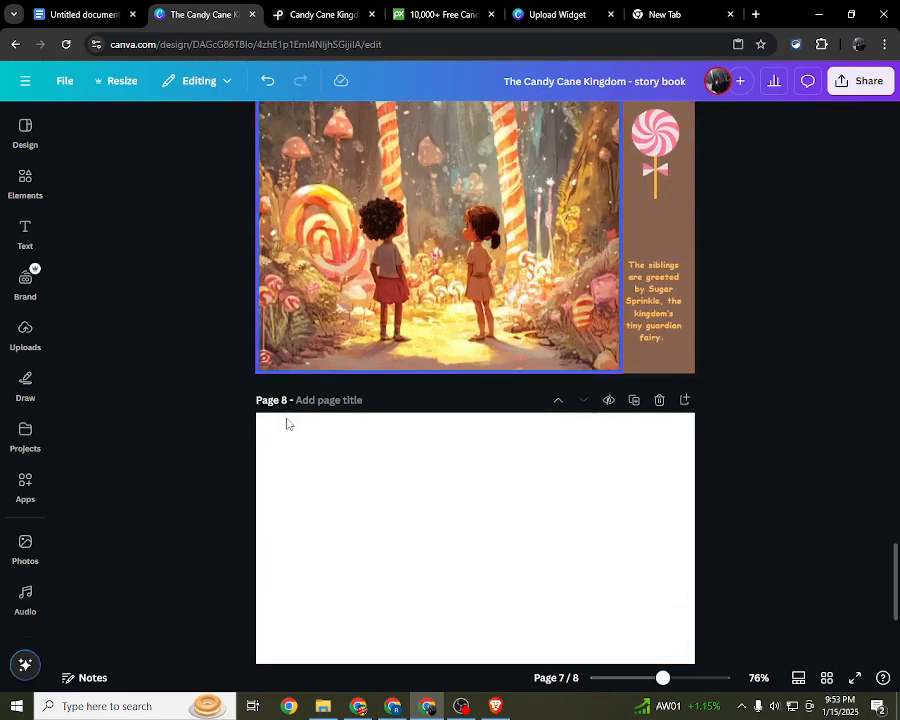
scroll(289, 388, "down", 3)
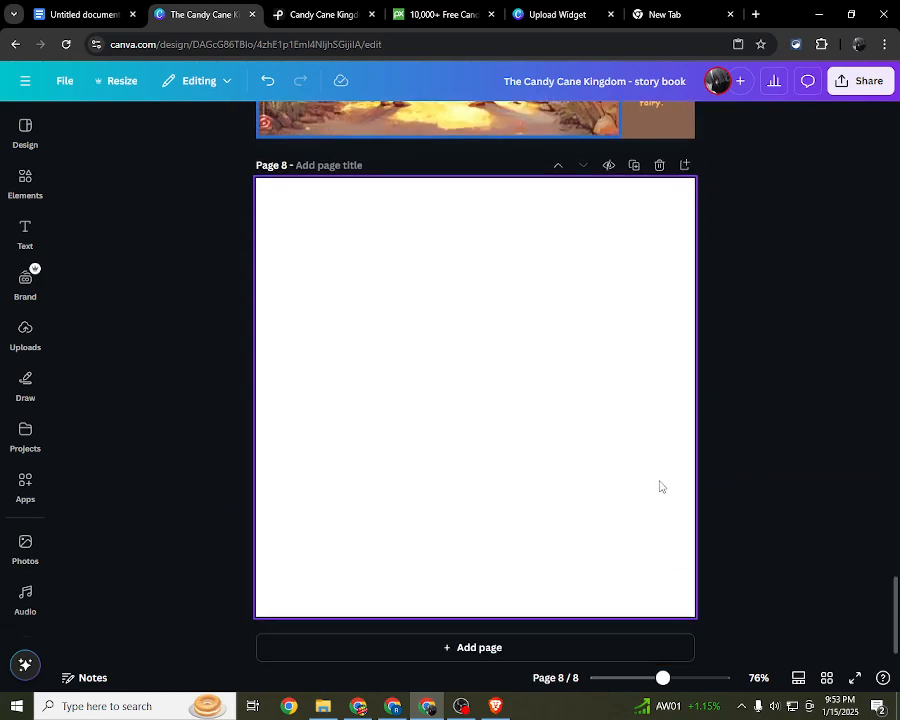
scroll(437, 442, "up", 1)
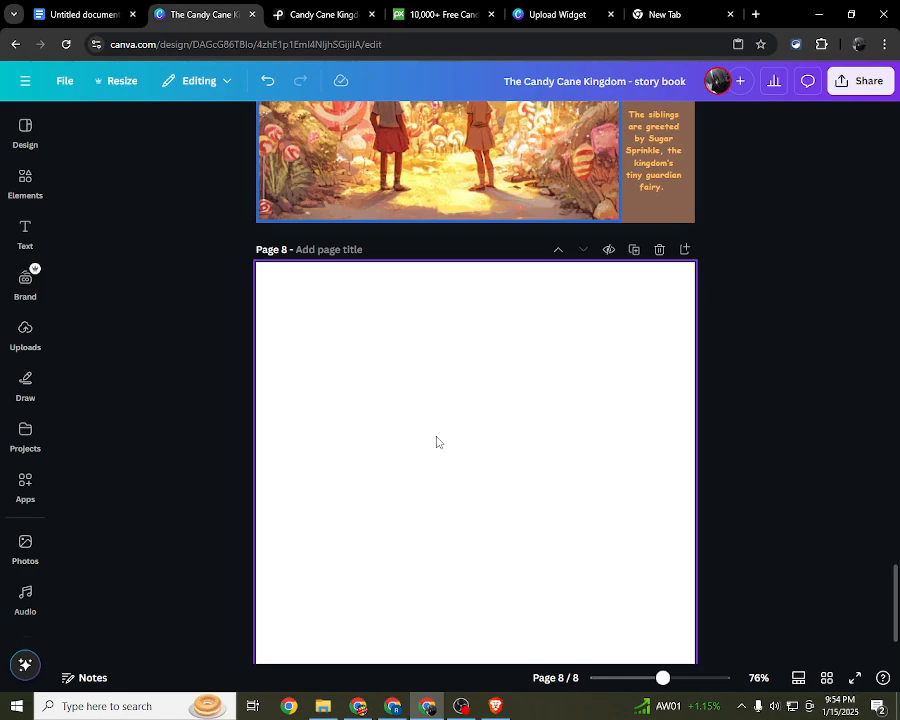
scroll(436, 441, "down", 2)
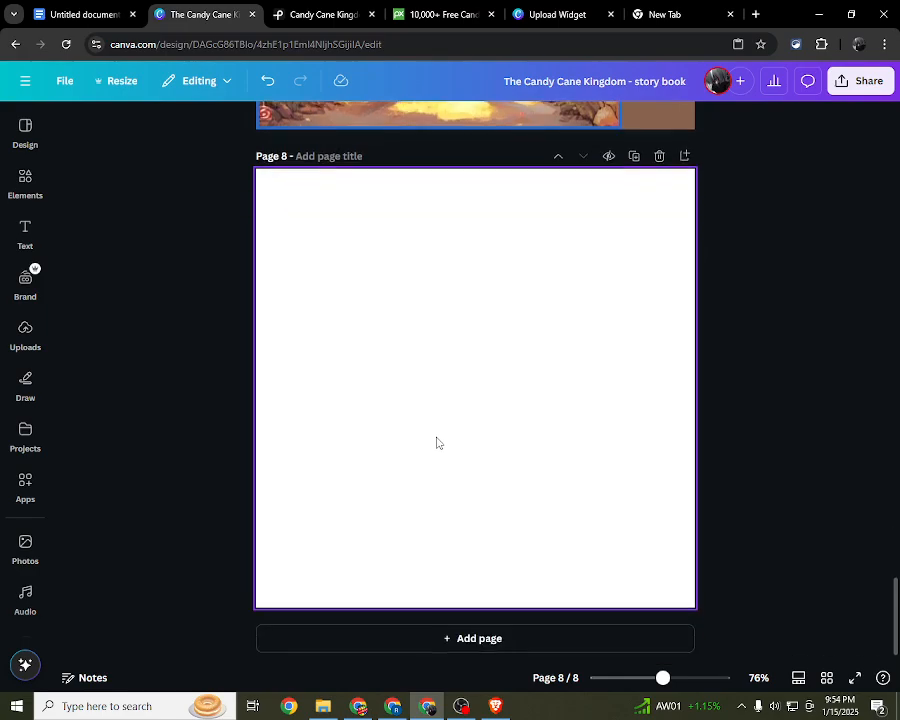
left_click_drag(241, 255, 775, 525)
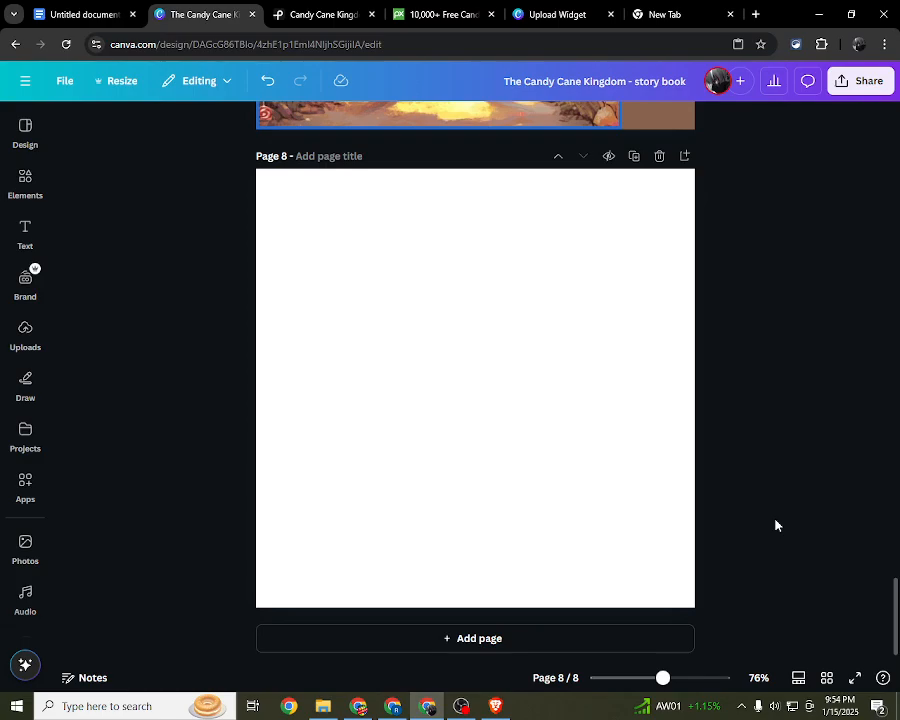
Step: Open amazon.com in the empty browser tab, add another new tab and close the Upload Widget tab
left_click(692, 12)
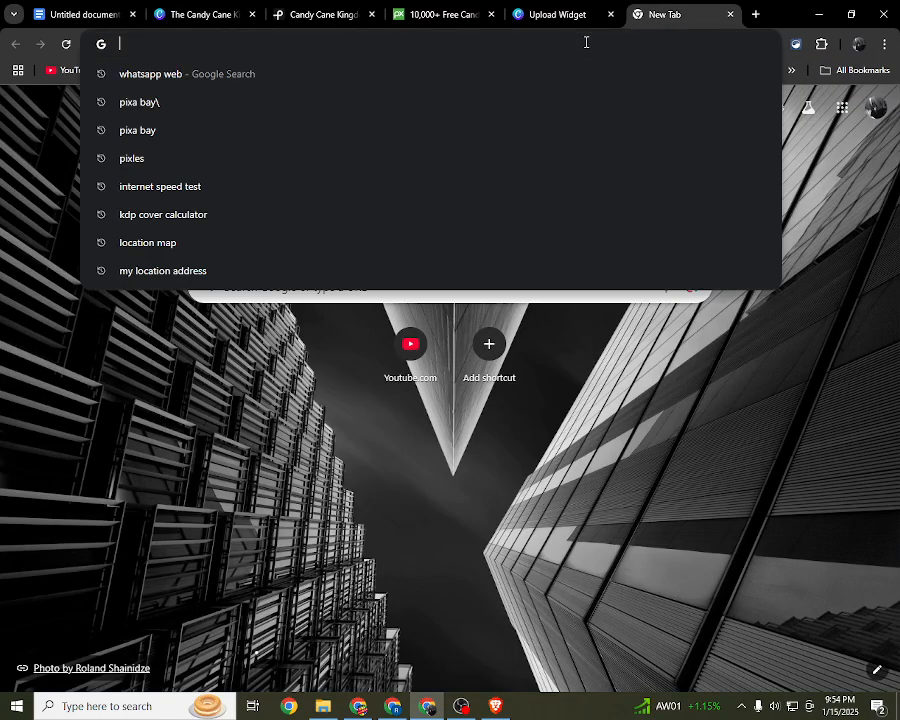
type("amazon.com")
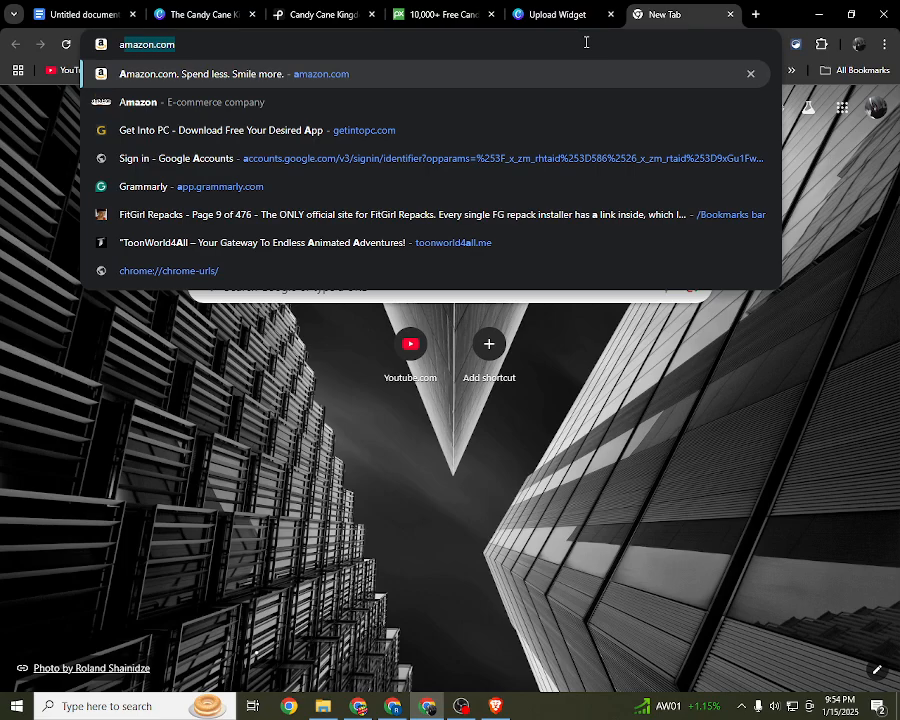
key("Return")
left_click(755, 14)
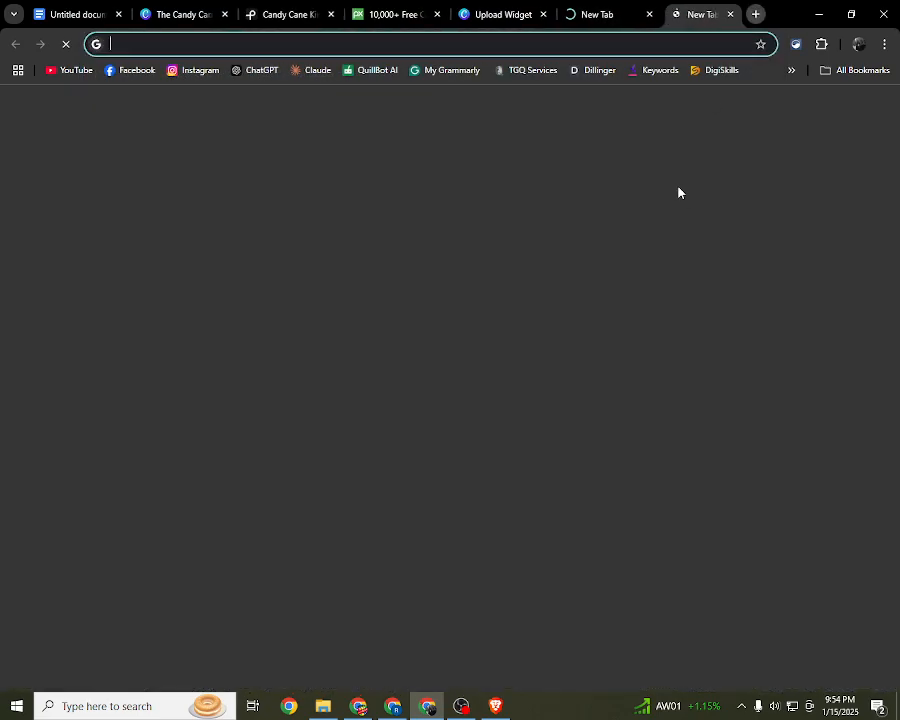
left_click(502, 10)
left_click(561, 7)
left_click(525, 12)
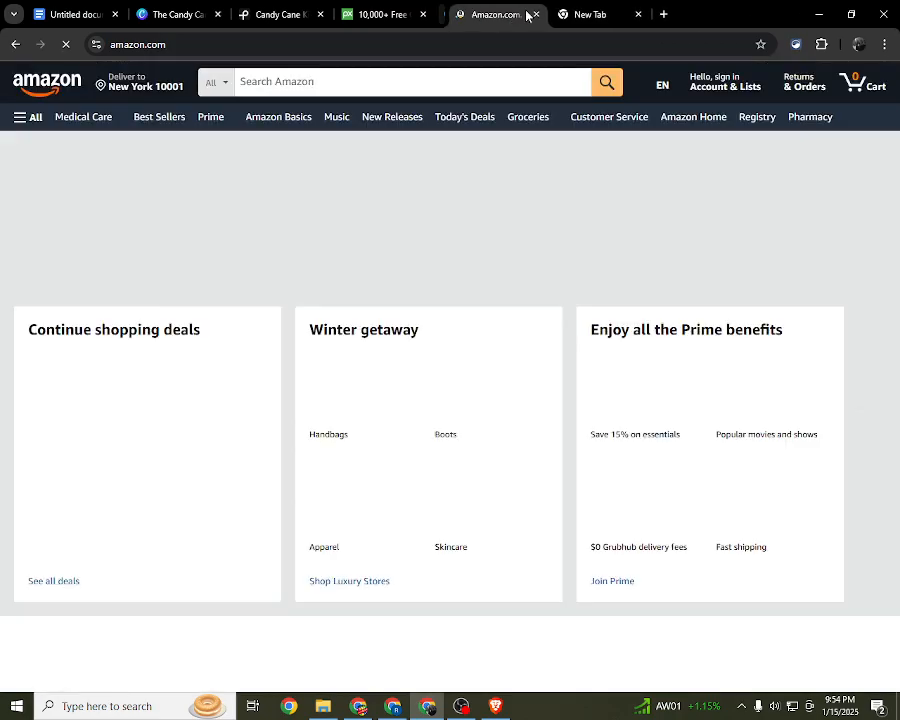
Step: Search Amazon's Books department for "coloring books"
left_click(212, 82)
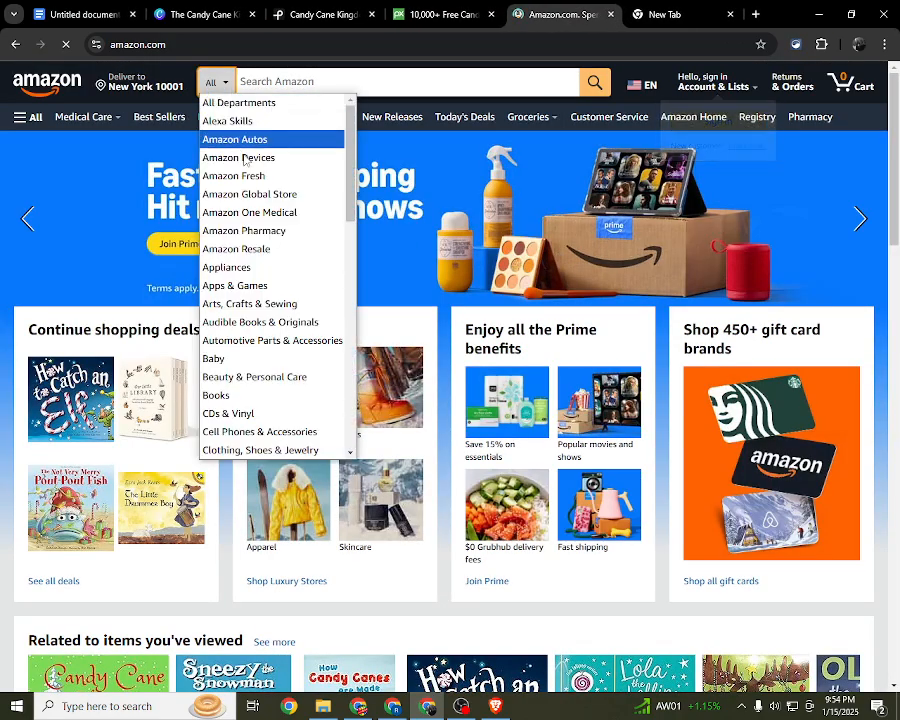
left_click(282, 394)
left_click(330, 84)
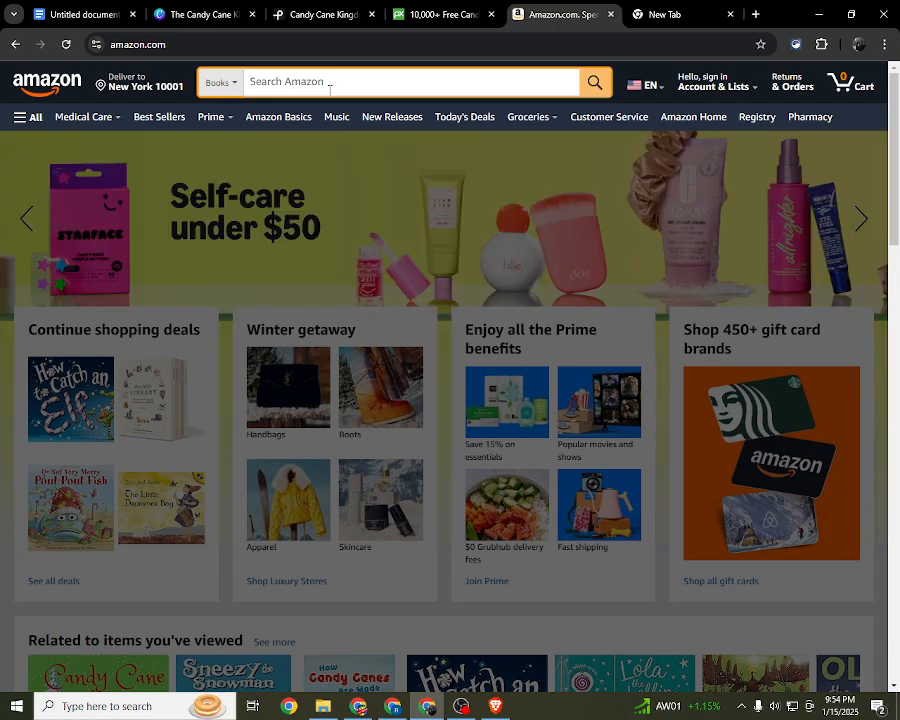
type("coloring ")
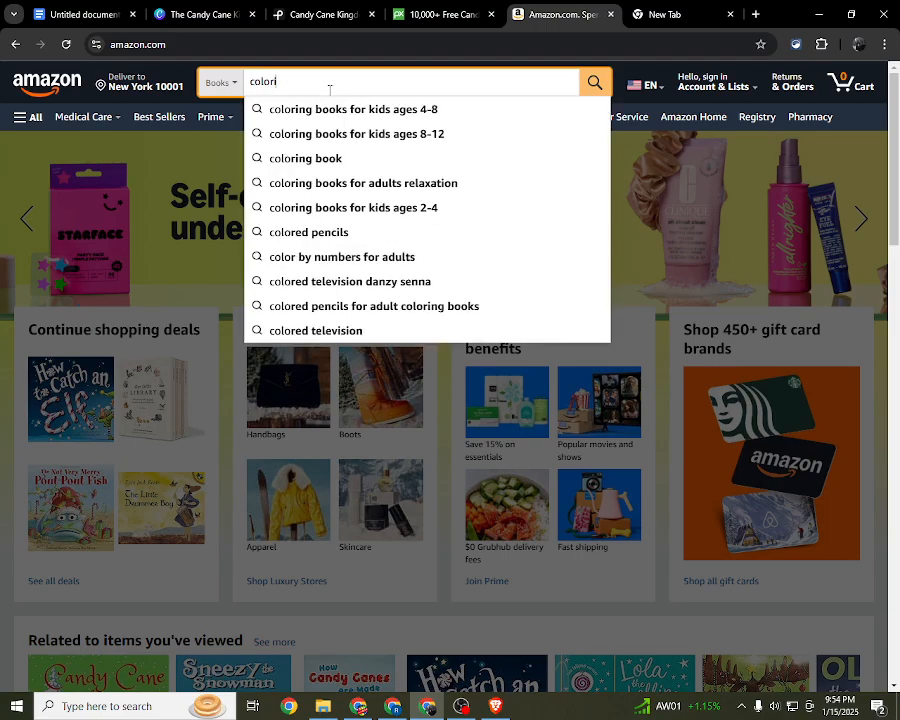
type("books")
key("Return")
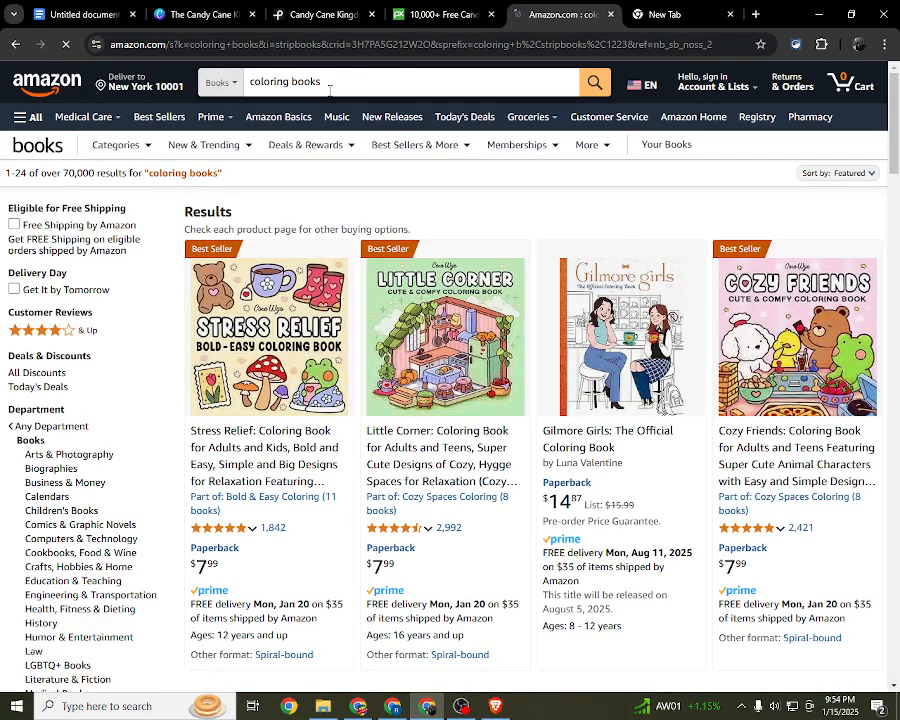
left_click(663, 9)
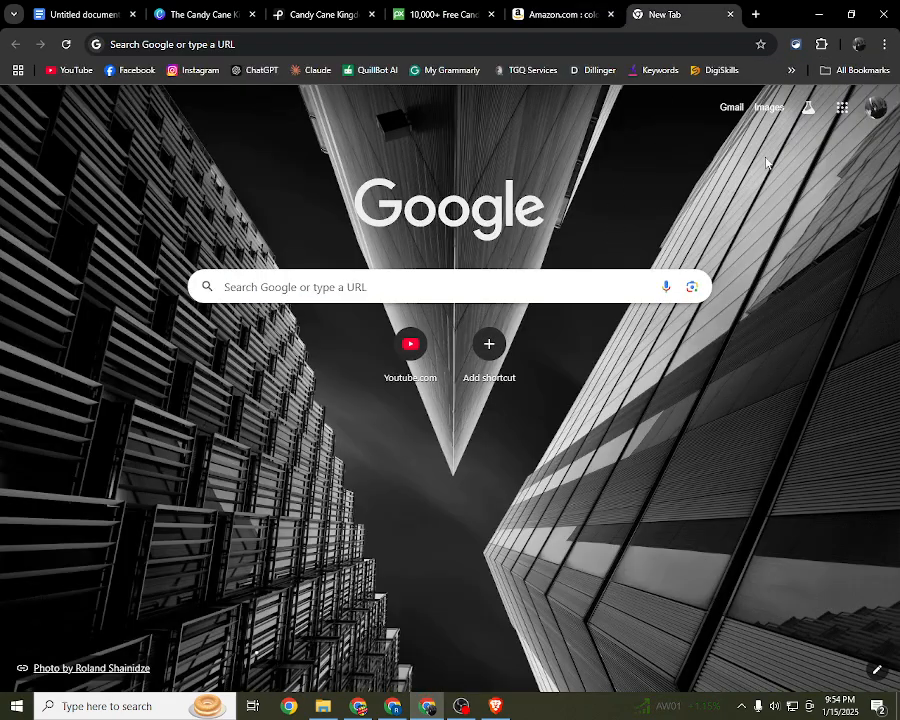
left_click(855, 70)
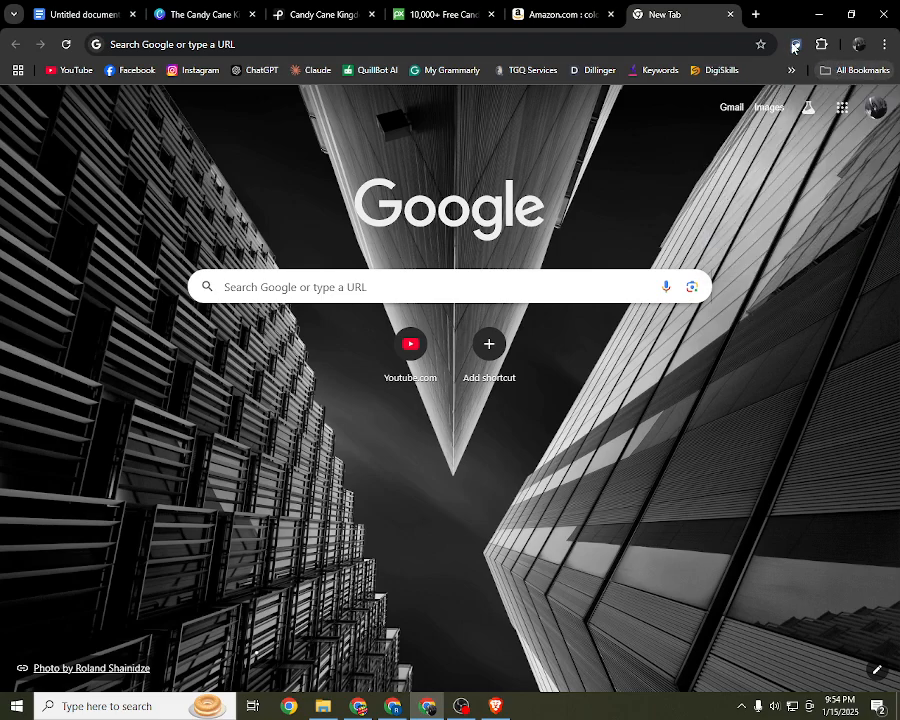
left_click(791, 70)
scroll(637, 234, "down", 2)
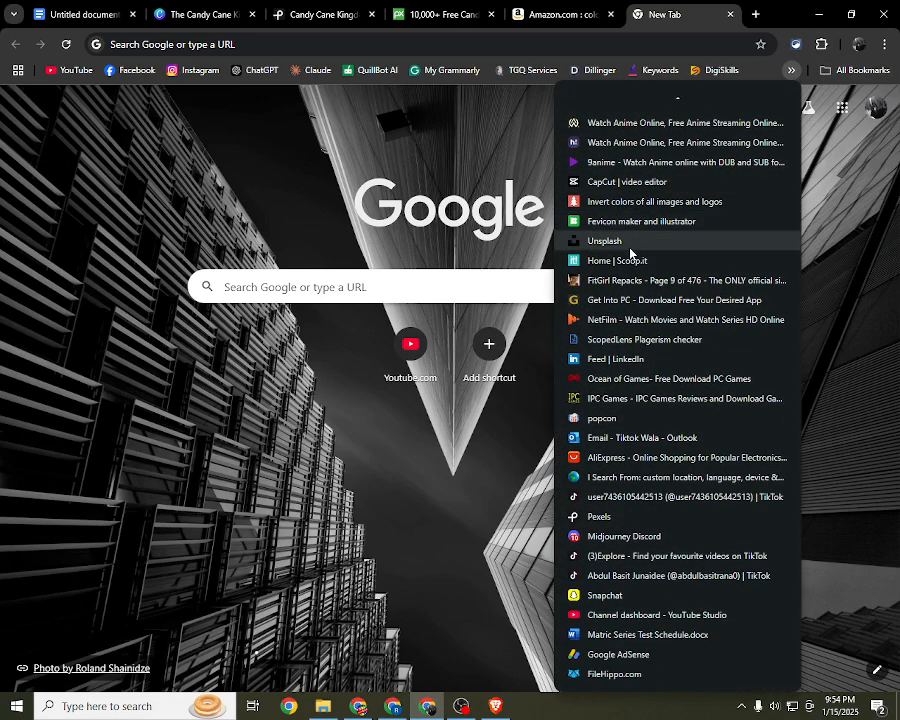
left_click(526, 566)
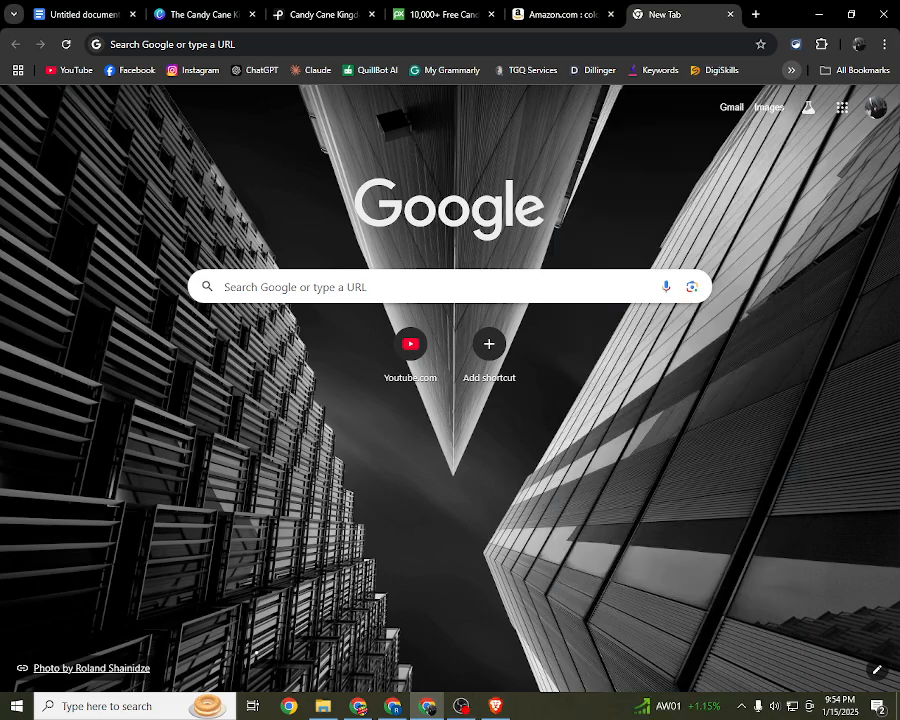
Step: Open a Chrome window with the saved profile marked by a purple F
left_click(858, 44)
scroll(695, 405, "down", 5)
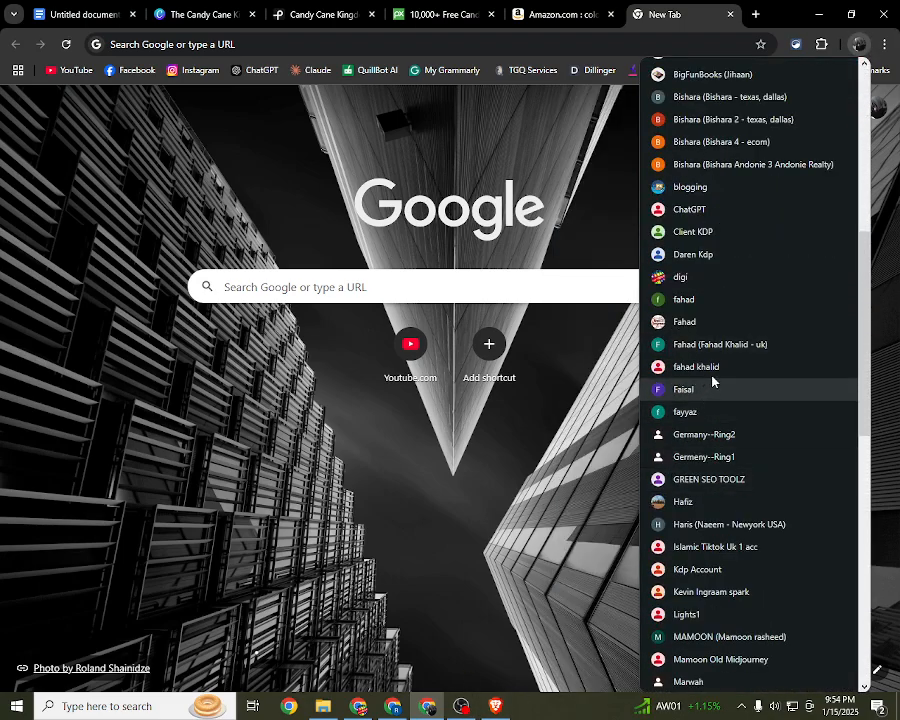
left_click(713, 388)
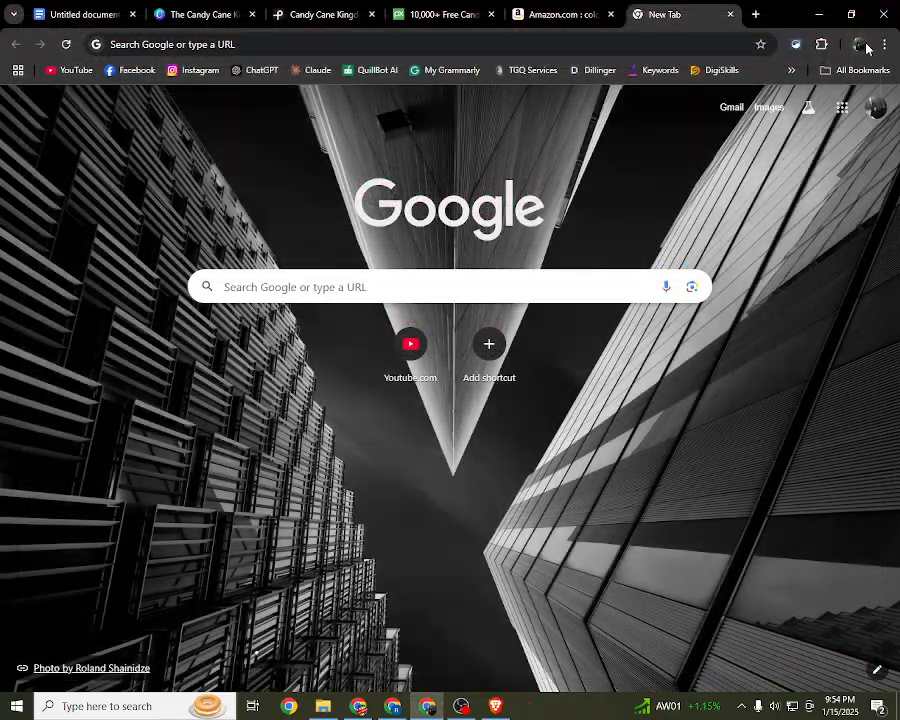
left_click(860, 45)
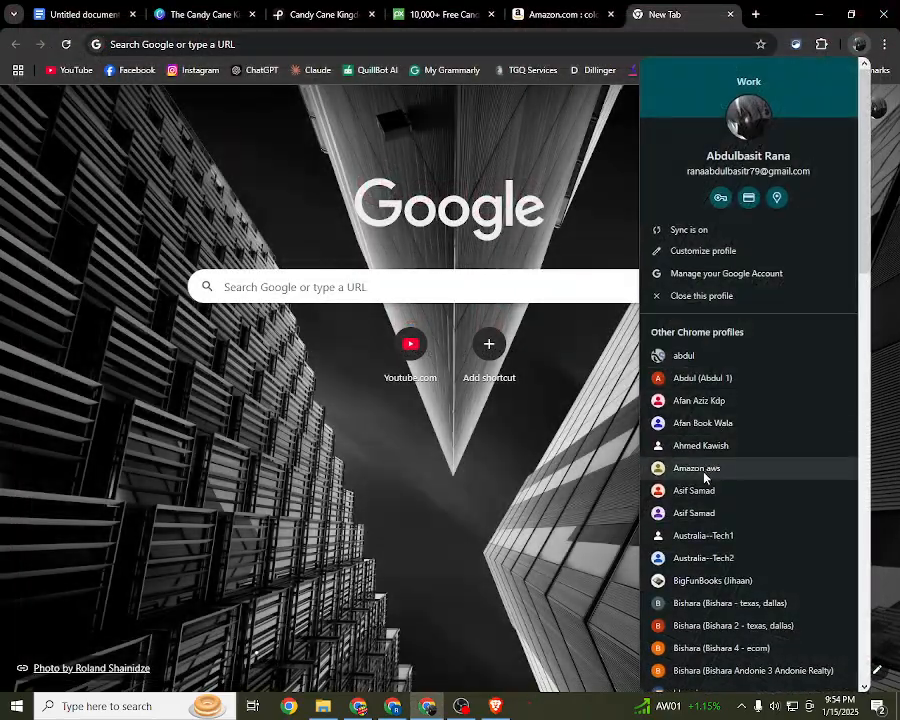
scroll(690, 490, "down", 4)
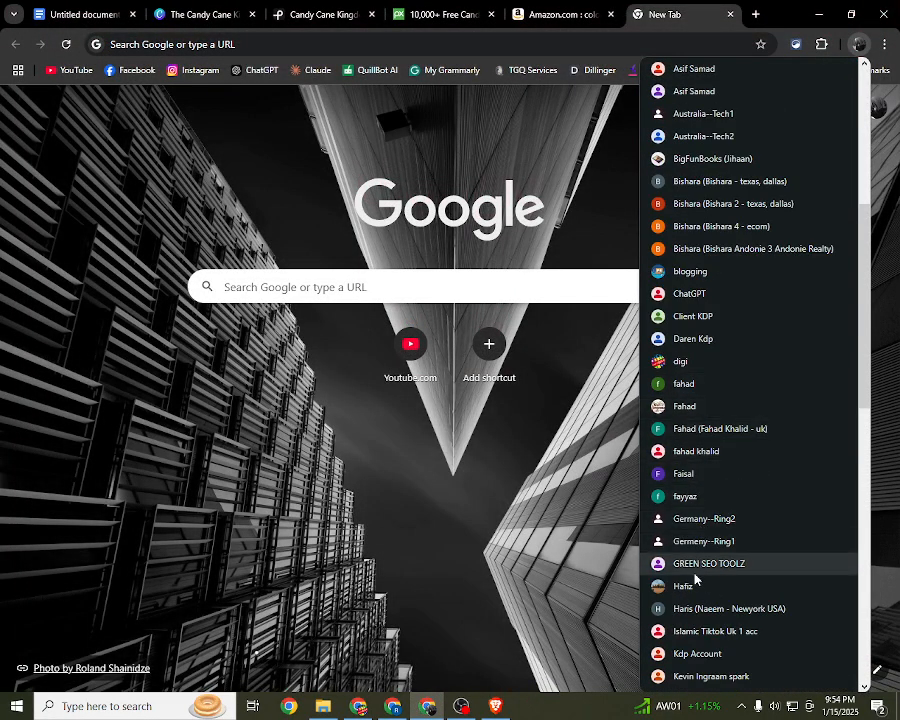
left_click(697, 476)
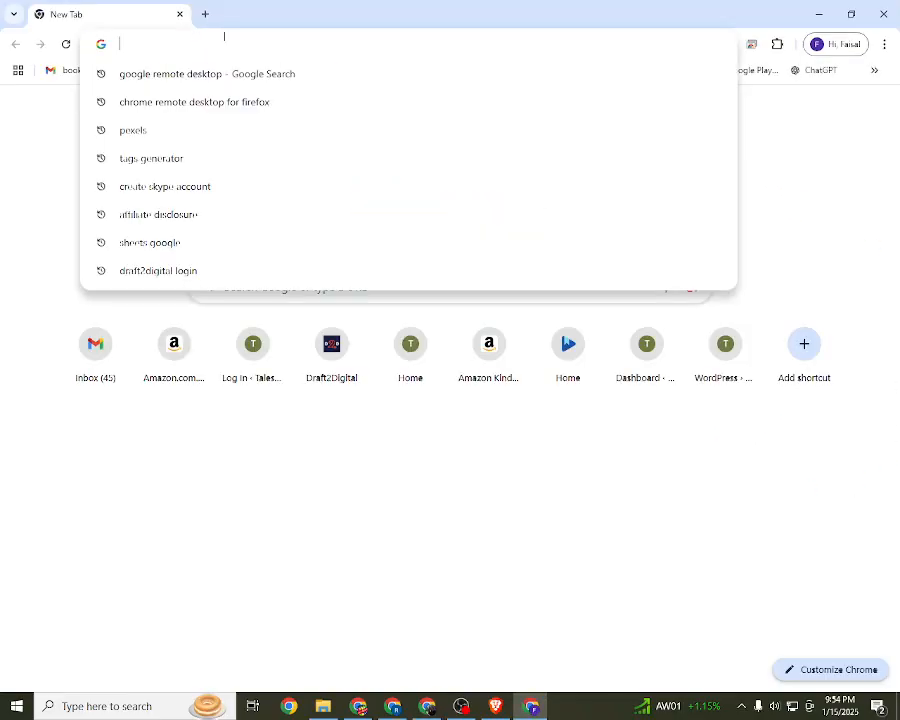
Step: Open Chrome Remote Desktop's Remote Access page through a search for "google remote desktop" and connect to the online remote laptop
left_click(294, 50)
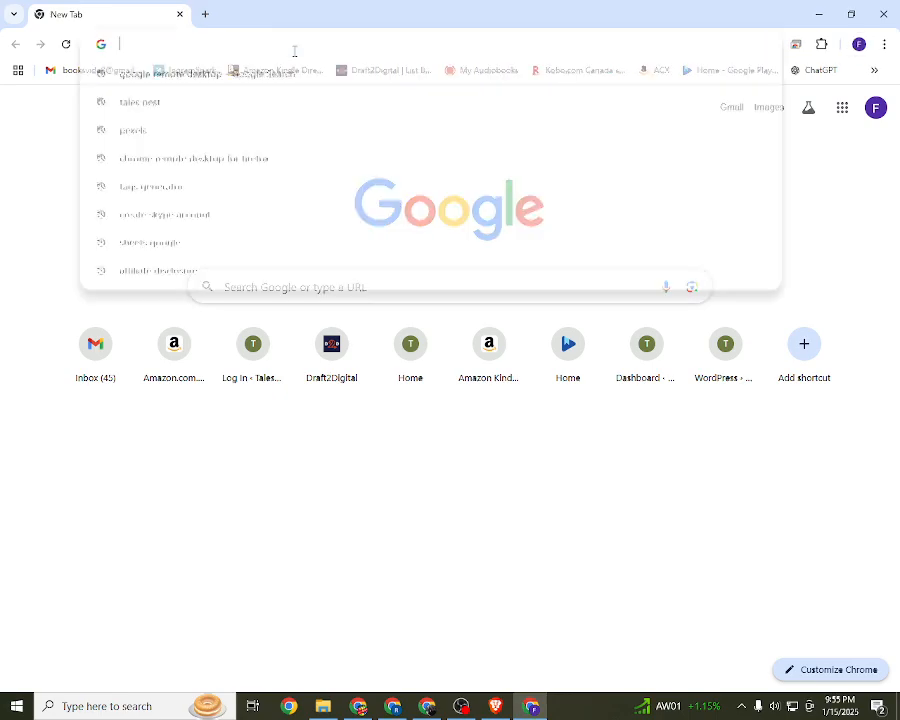
left_click(138, 80)
left_click(151, 5)
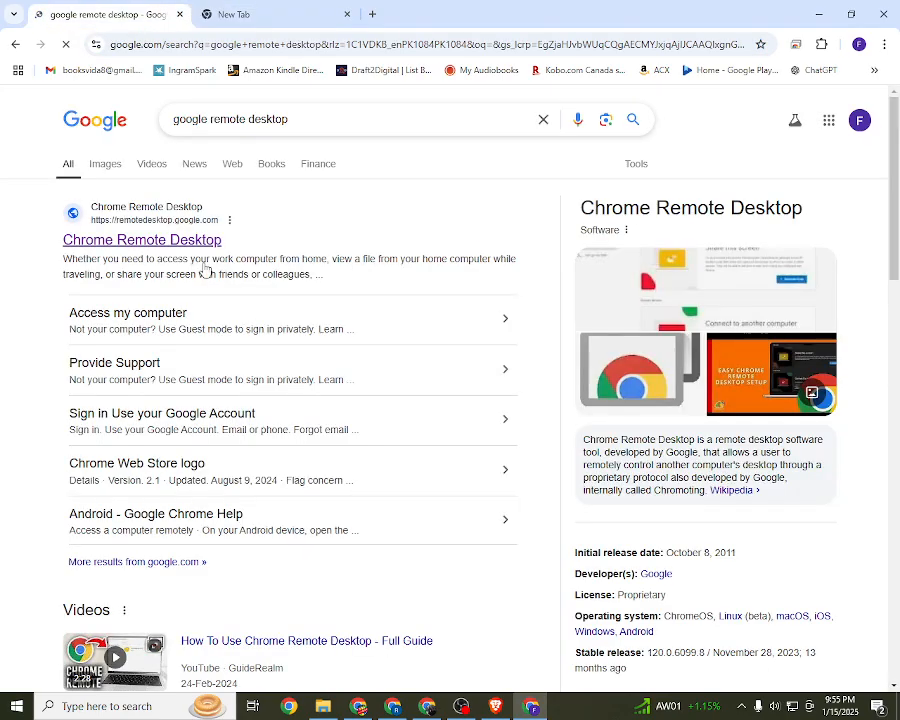
left_click(226, 8)
left_click(136, 14)
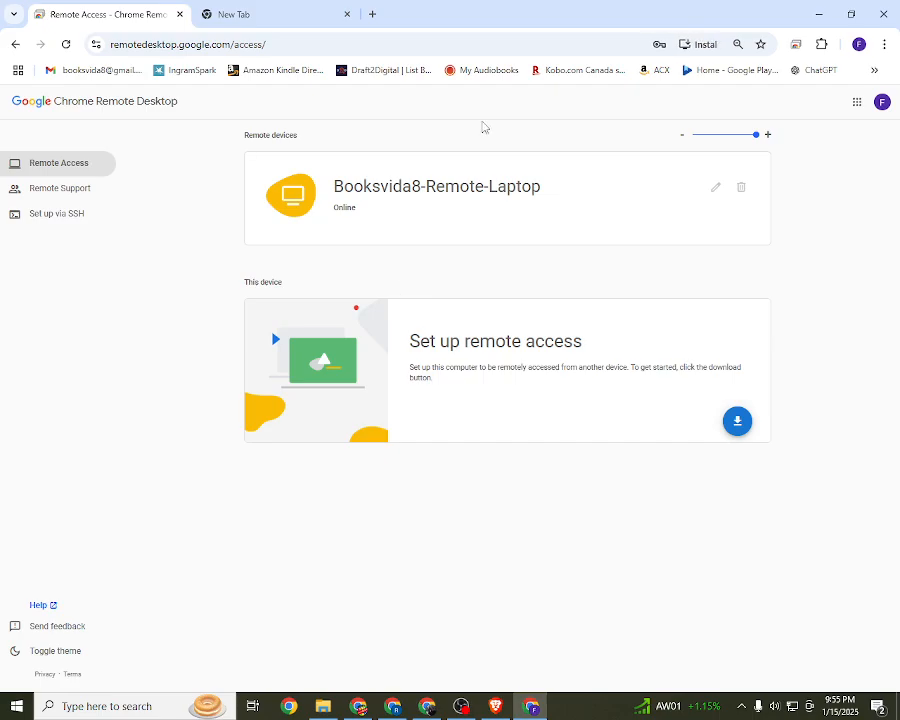
left_click(480, 179)
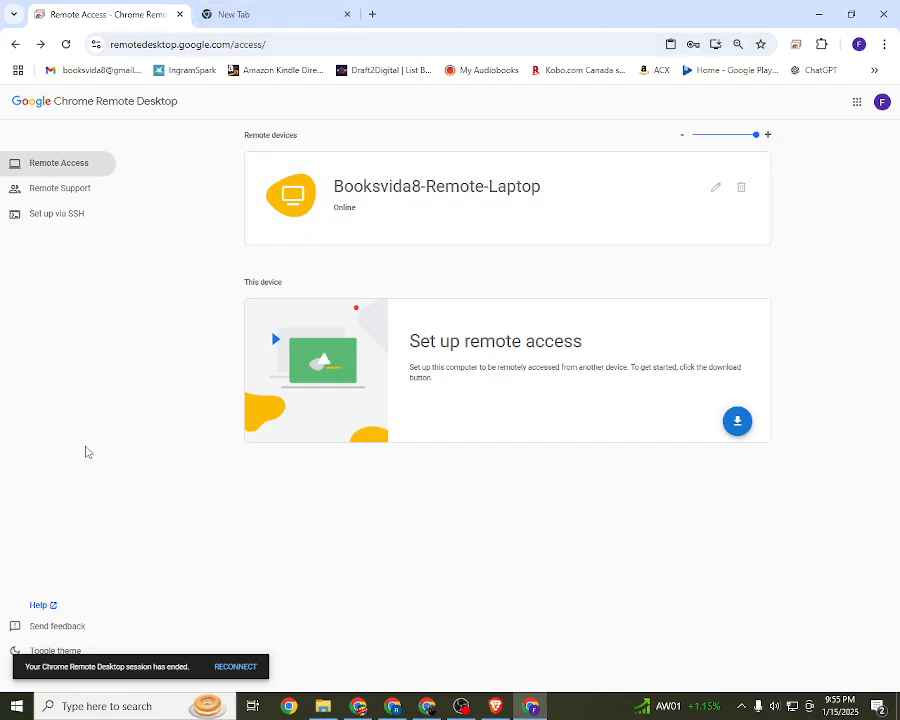
Step: Reconnect to Booksvida8-Remote-Laptop and dismiss its lock screen to reach the sign-in prompt
left_click(482, 195)
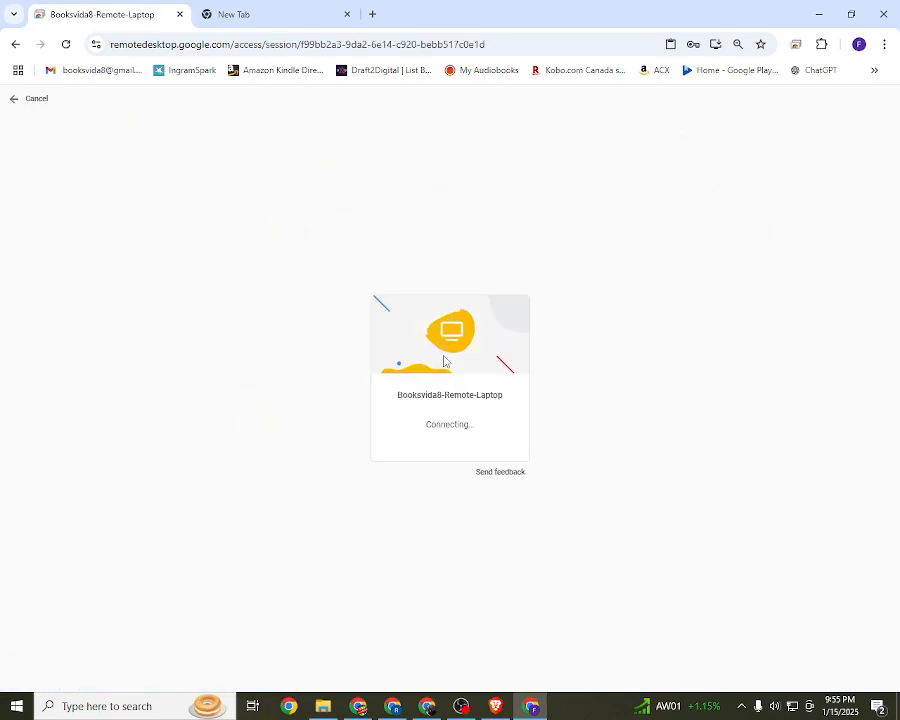
left_click(245, 12)
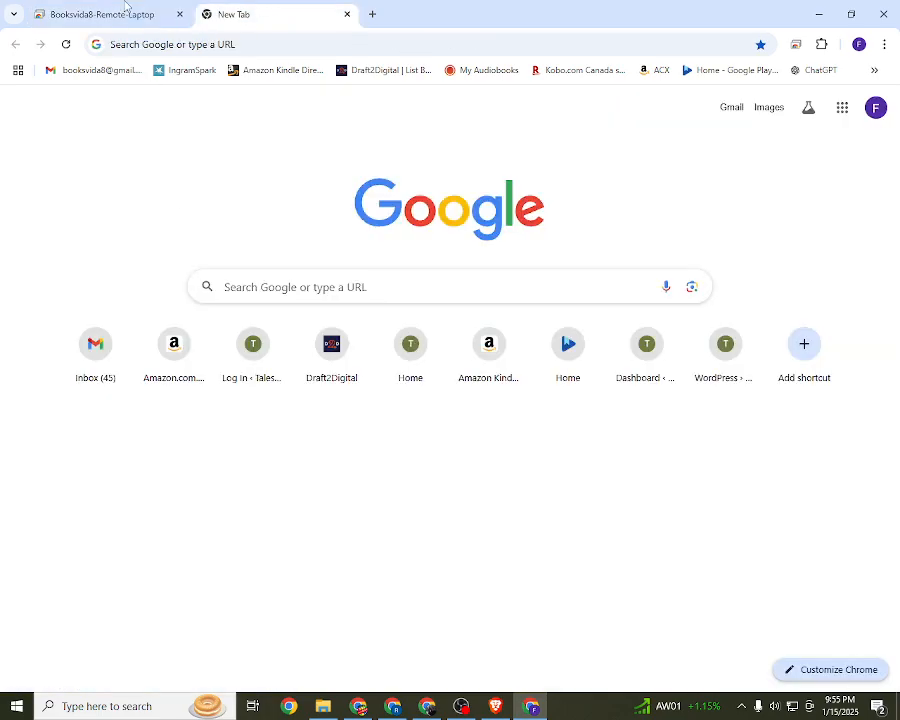
left_click(121, 8)
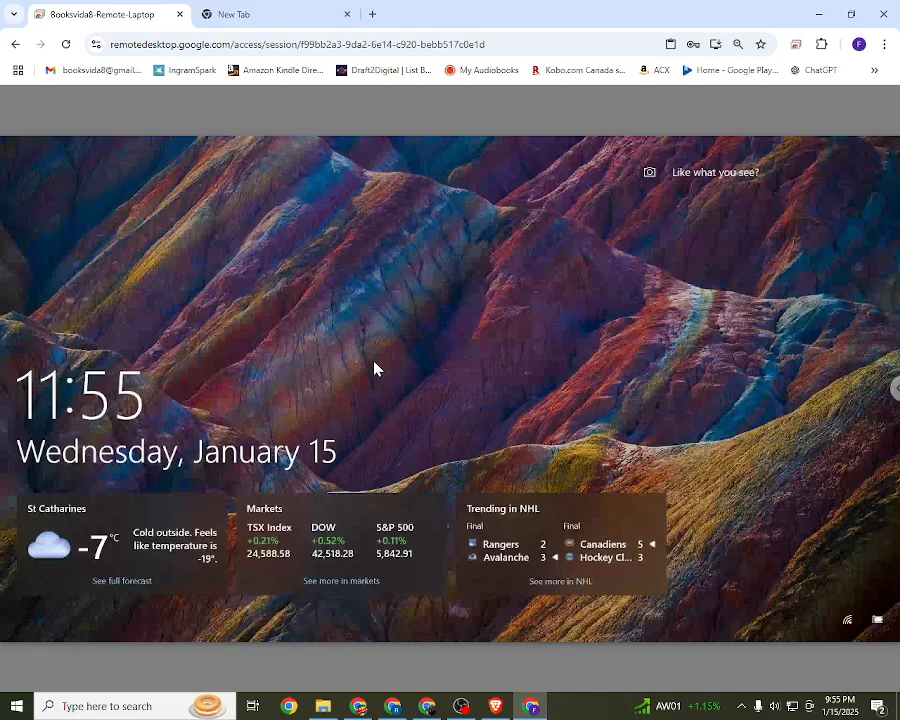
left_click(716, 208)
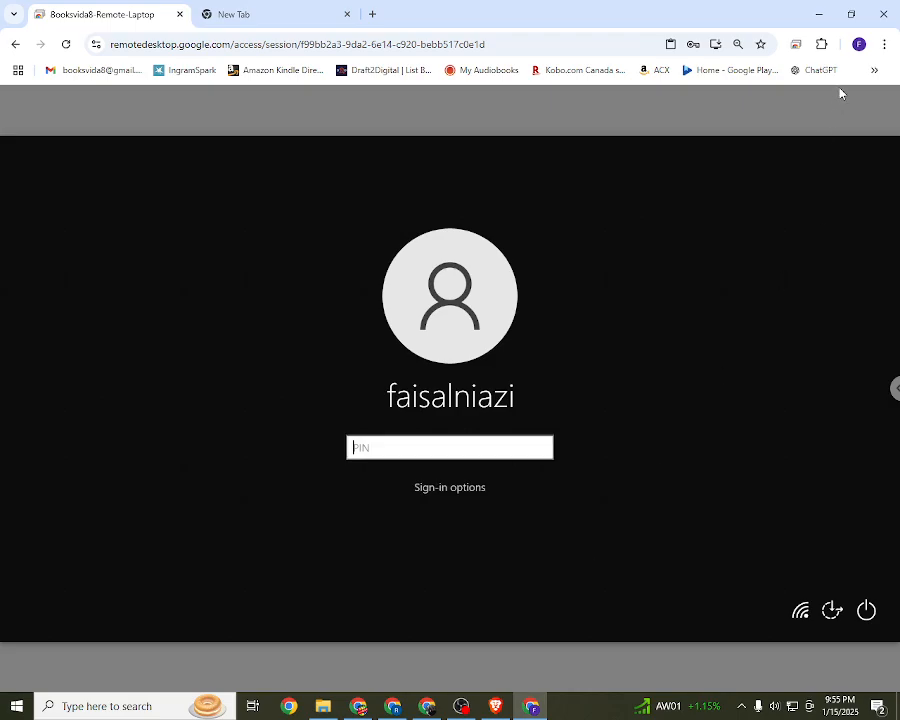
Step: Open the Google Sheets home page from the Google apps on the empty browser tab
left_click(858, 45)
left_click(281, 10)
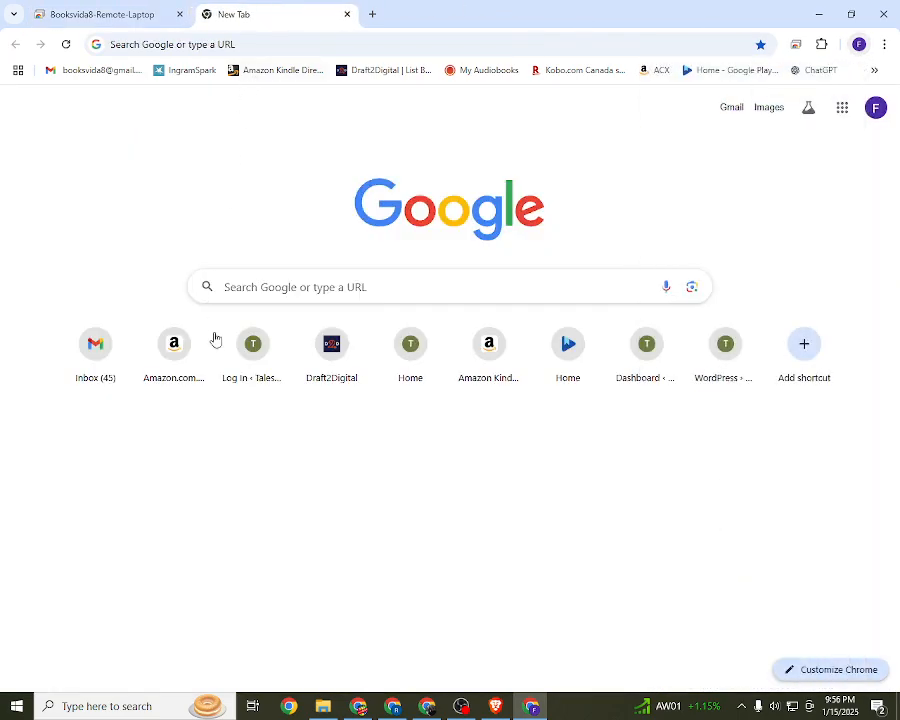
left_click(843, 107)
scroll(804, 281, "down", 3)
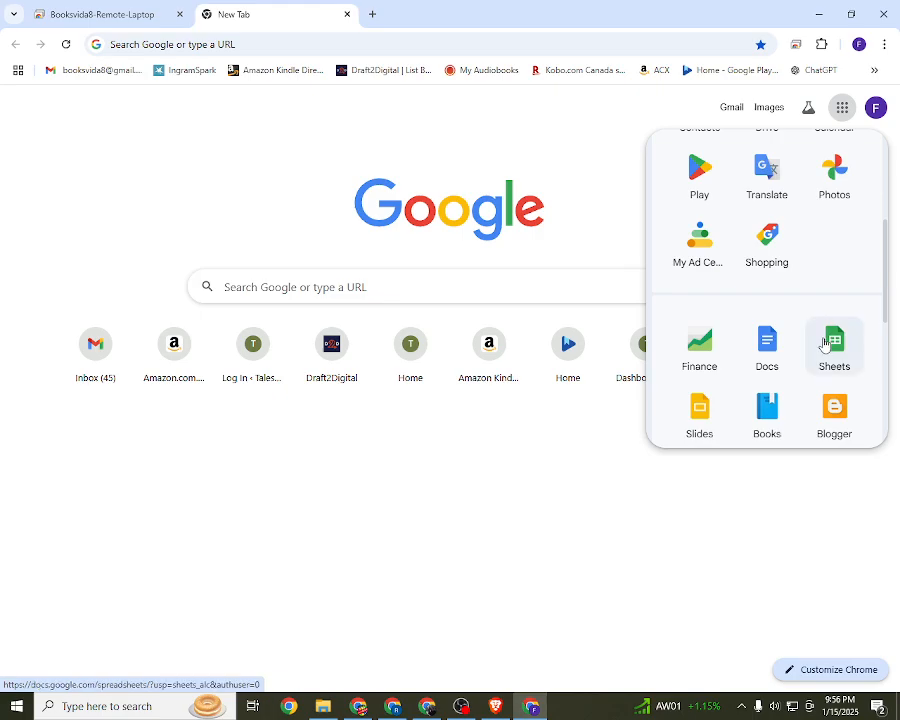
left_click(834, 345)
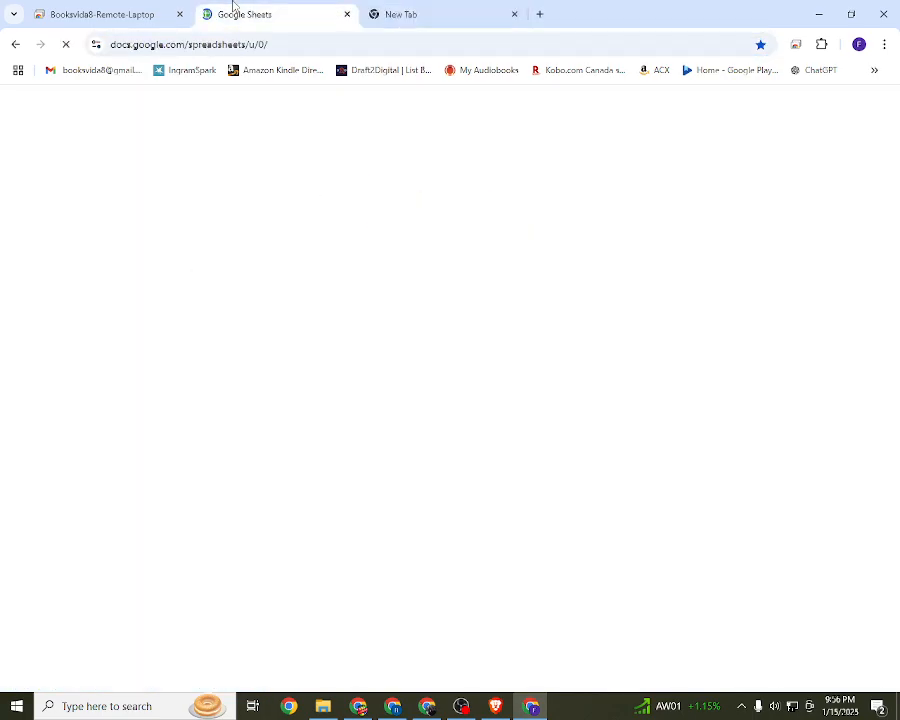
Step: Return to the remote laptop session, dismiss the lock screen and enter the account PIN to sign in
left_click(461, 706)
left_click(427, 706)
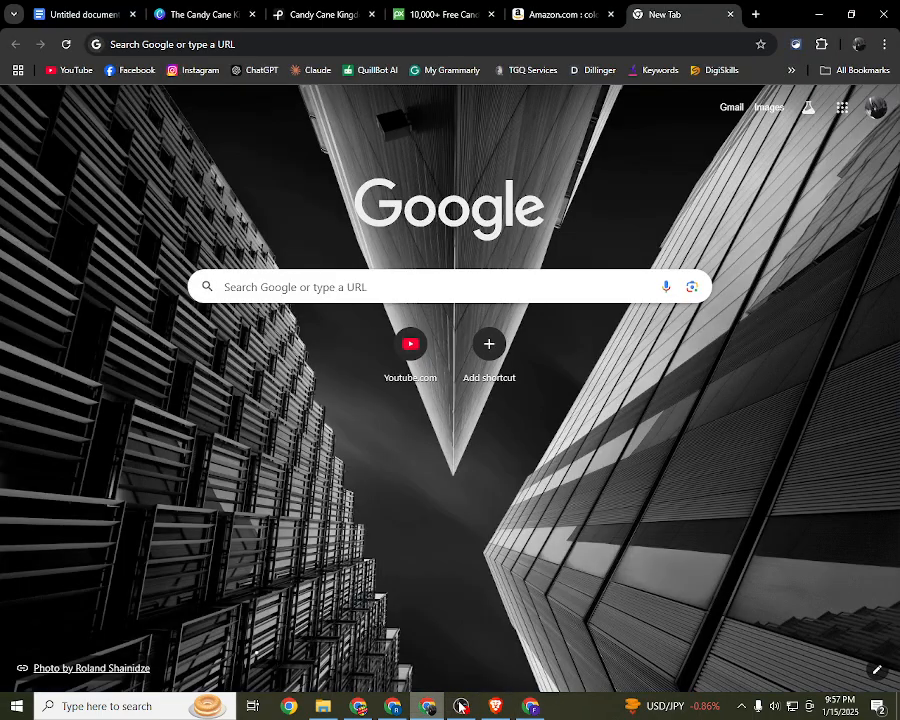
left_click(530, 706)
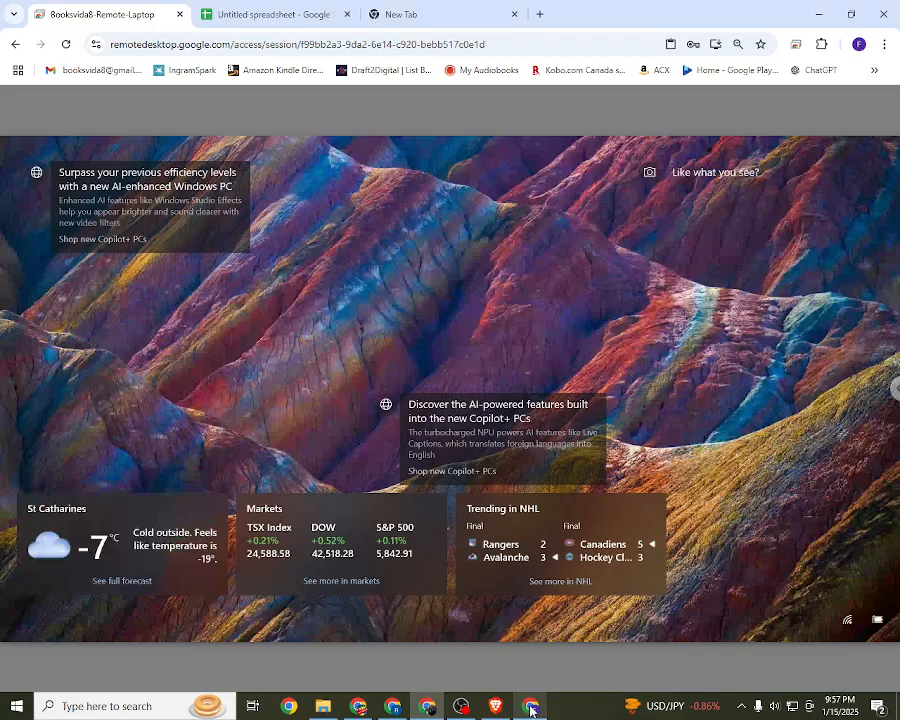
left_click(422, 370)
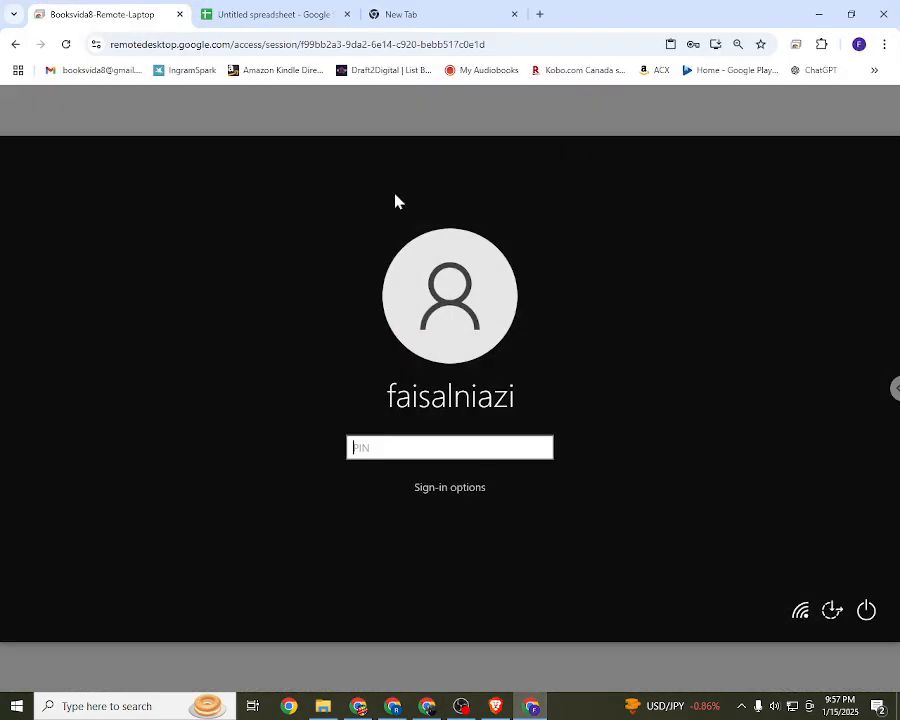
left_click(276, 12)
left_click(140, 12)
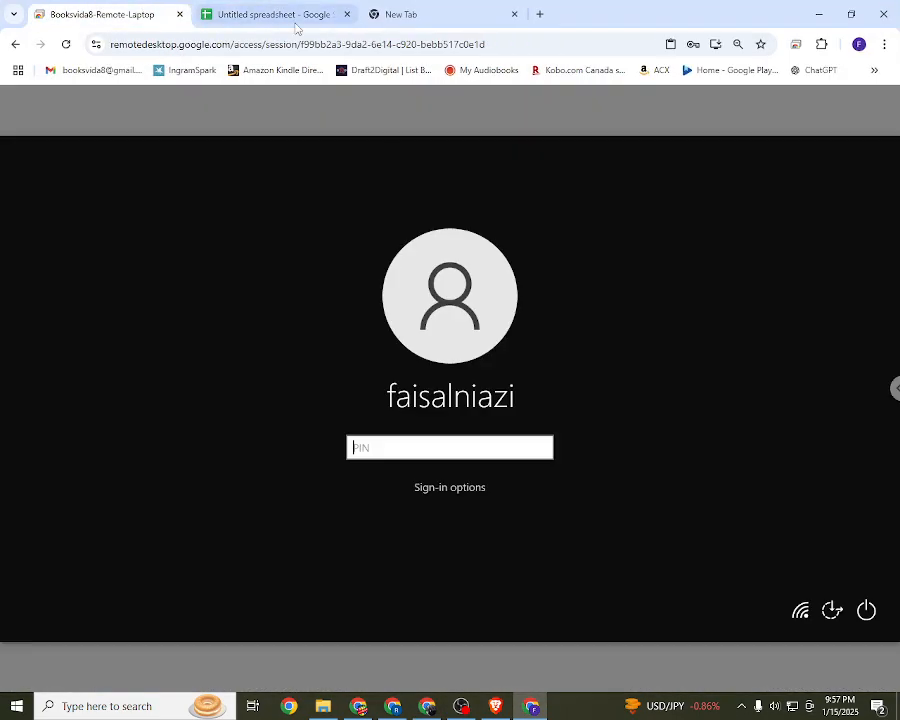
type("1")
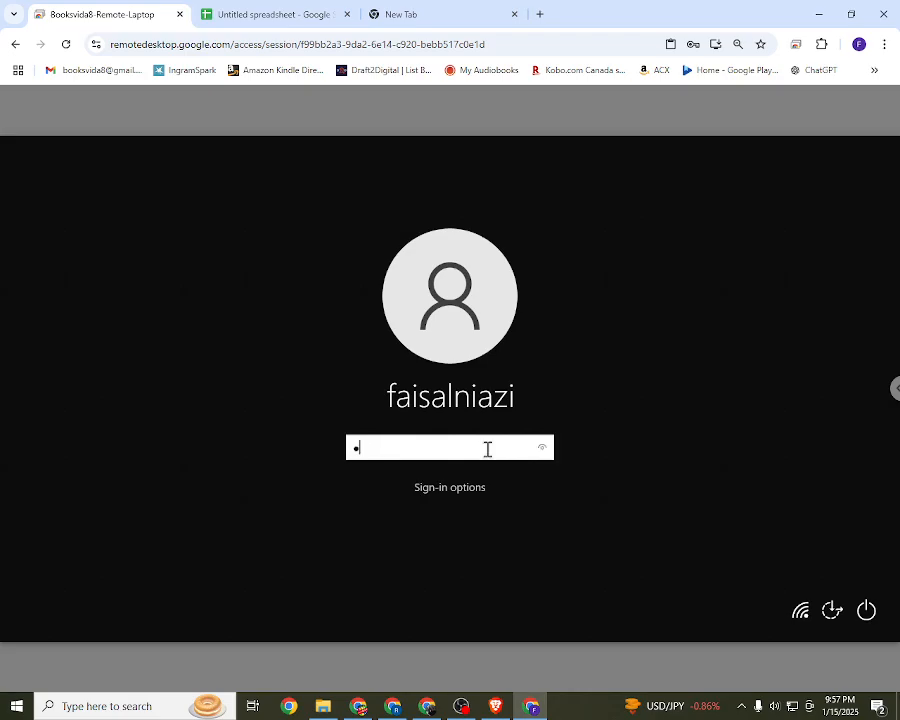
type("•••")
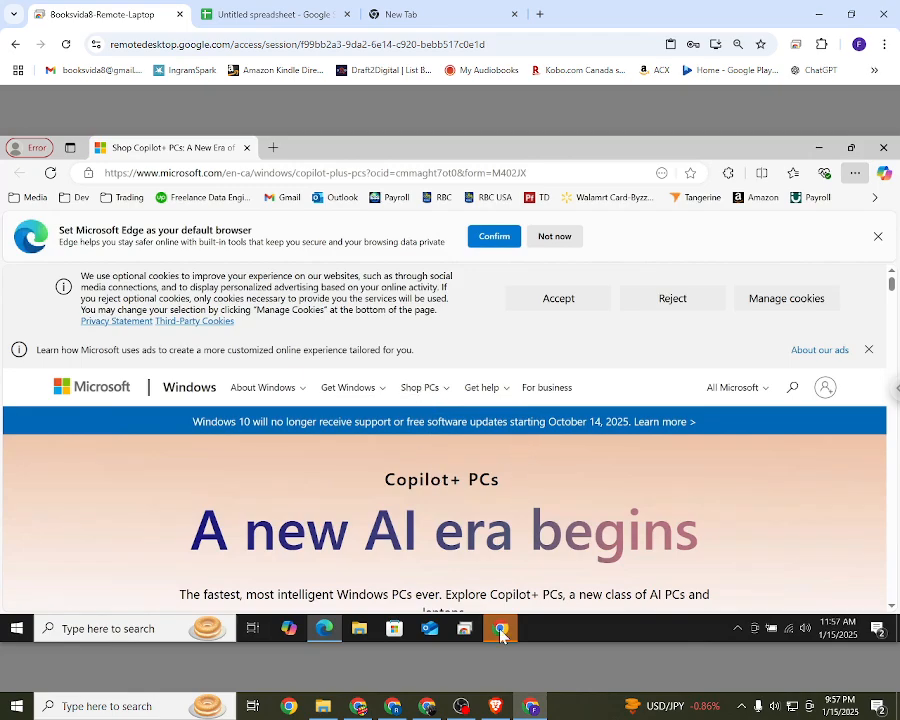
Step: On the remote laptop, close the Copilot+ PCs page and open the Kindle Direct Publishing bookshelf in a new Chrome tab
left_click(273, 149)
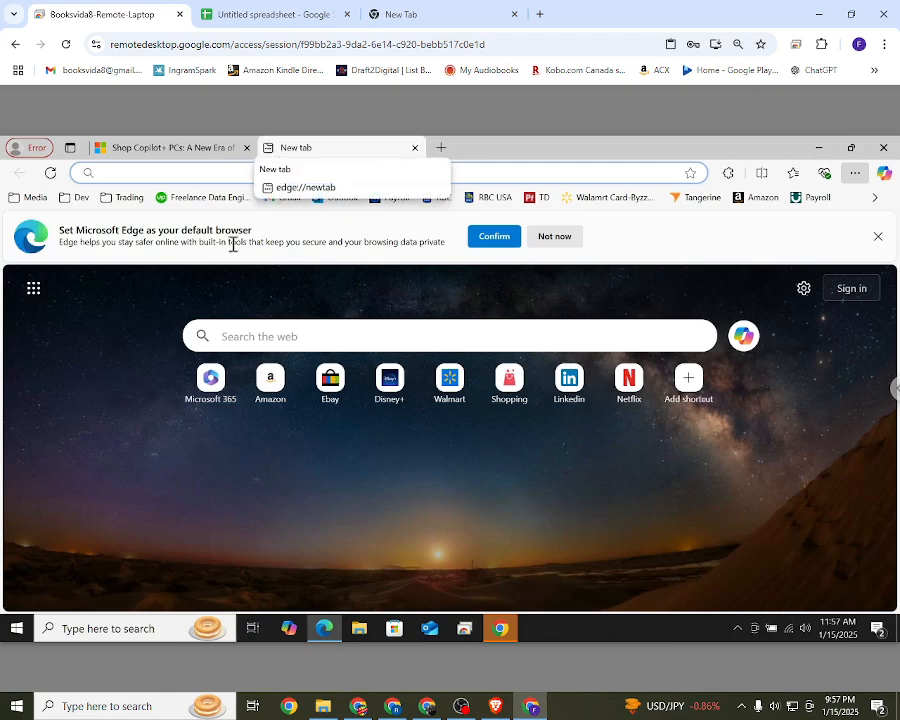
left_click(247, 147)
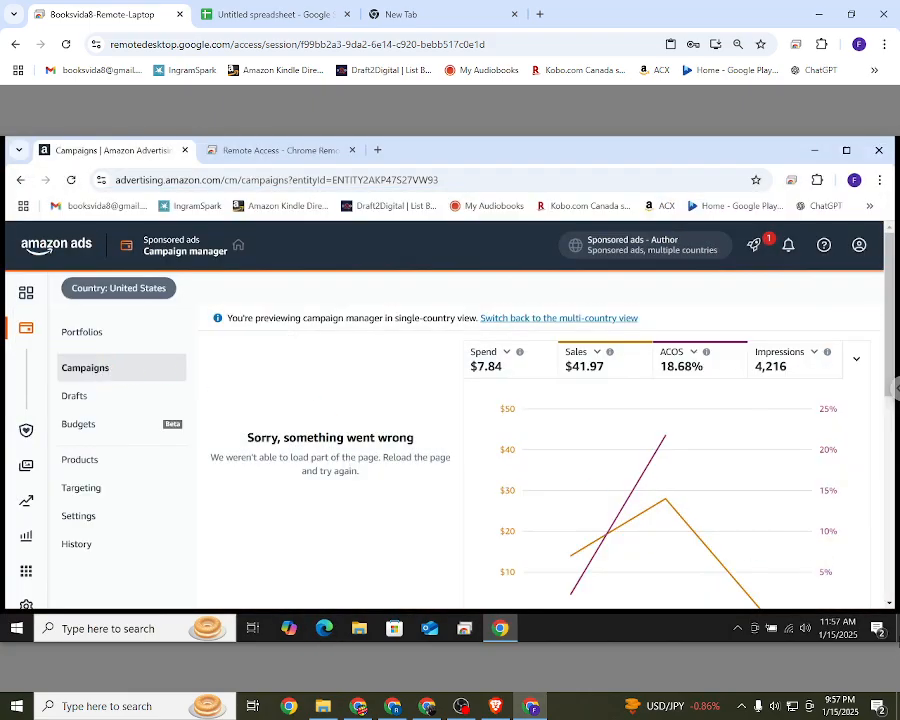
left_click(325, 152)
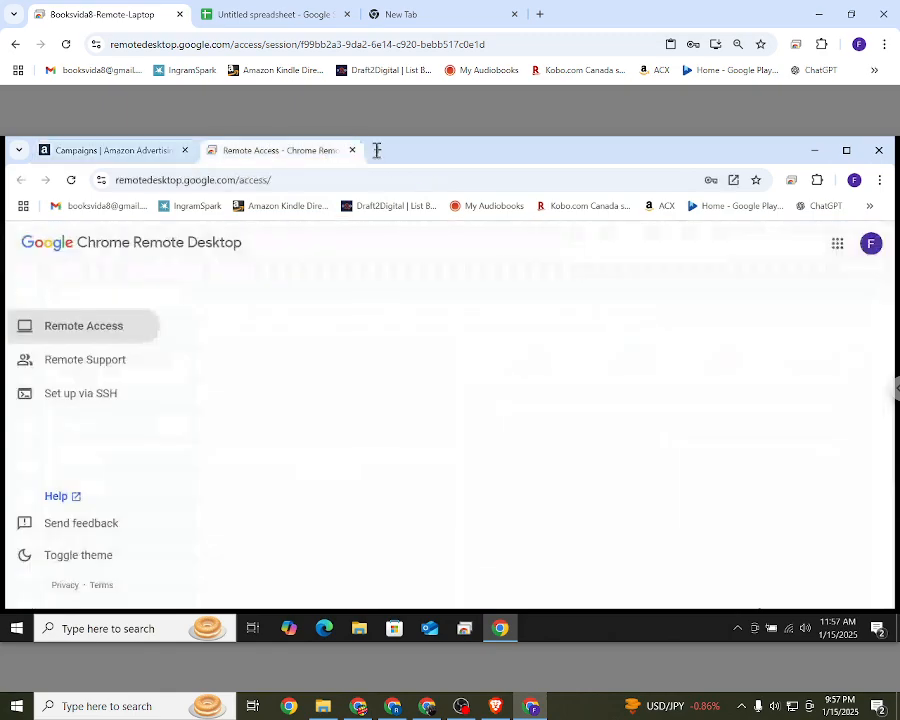
left_click(377, 150)
left_click(140, 184)
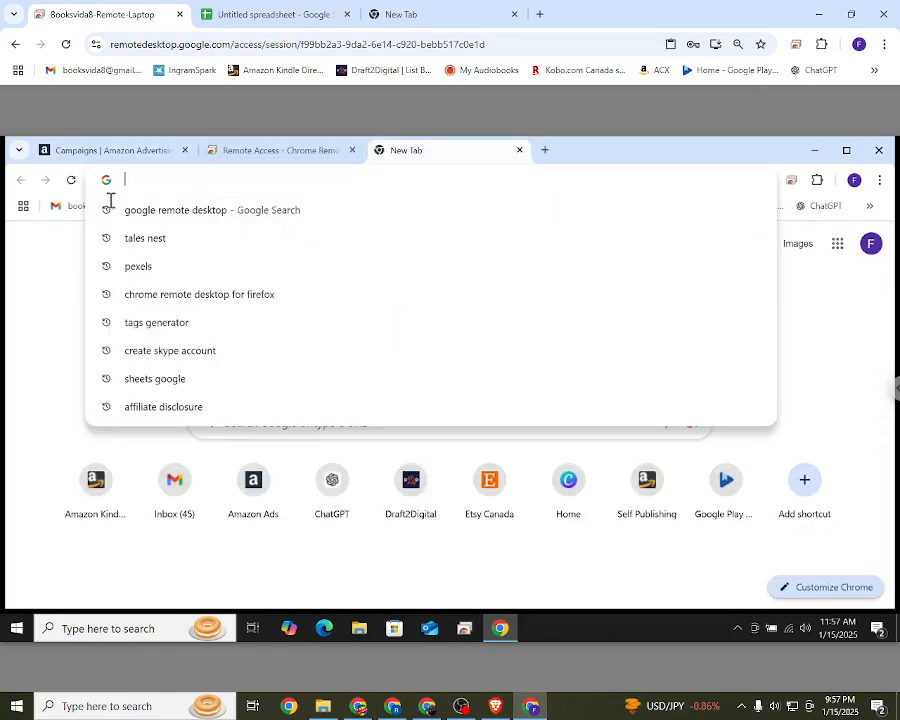
left_click(100, 510)
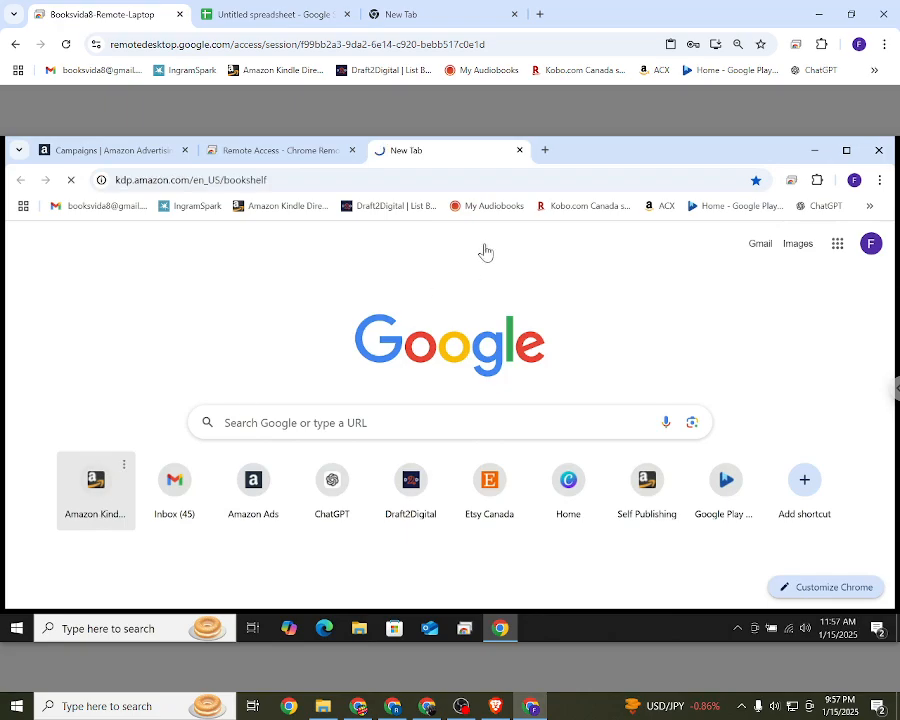
left_click(541, 152)
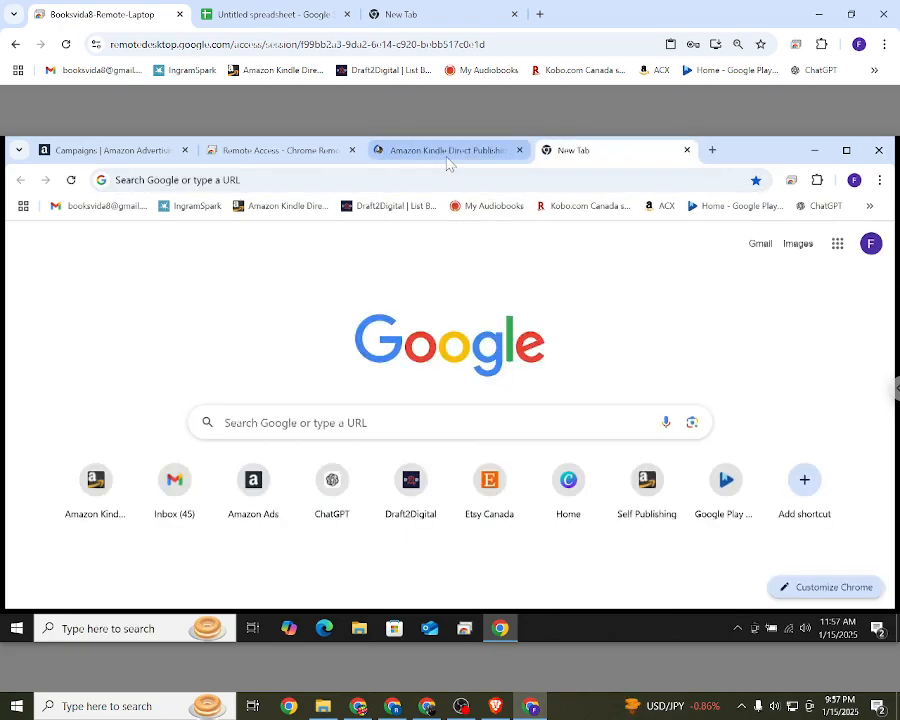
left_click(447, 152)
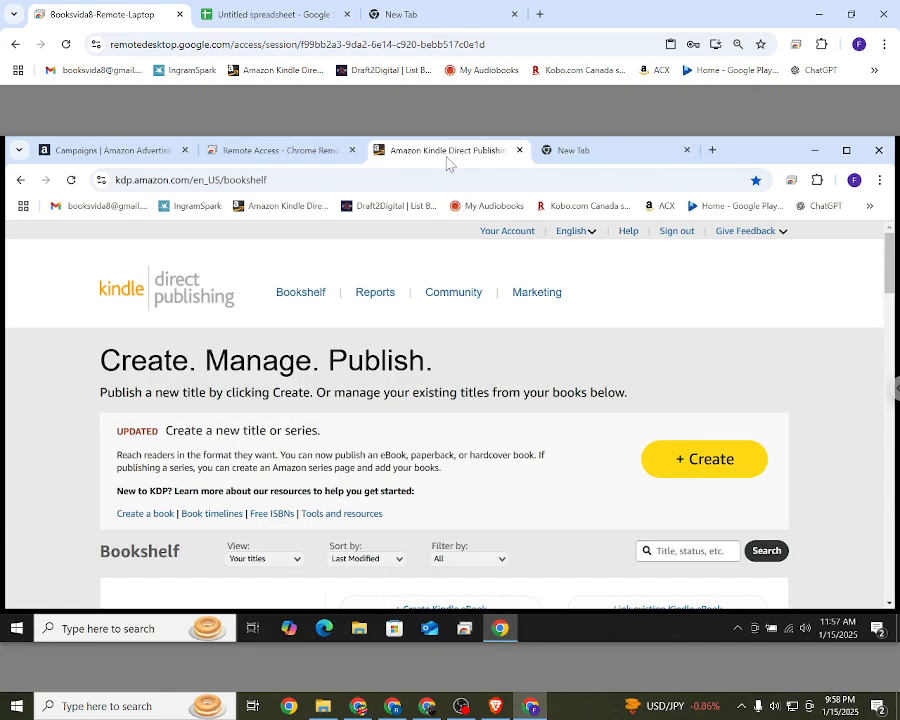
Step: Examine the Backyard Coloring Book's title and Paperback format on the bookshelf, returning there from the Kindle eBook setup page
scroll(287, 360, "down", 4)
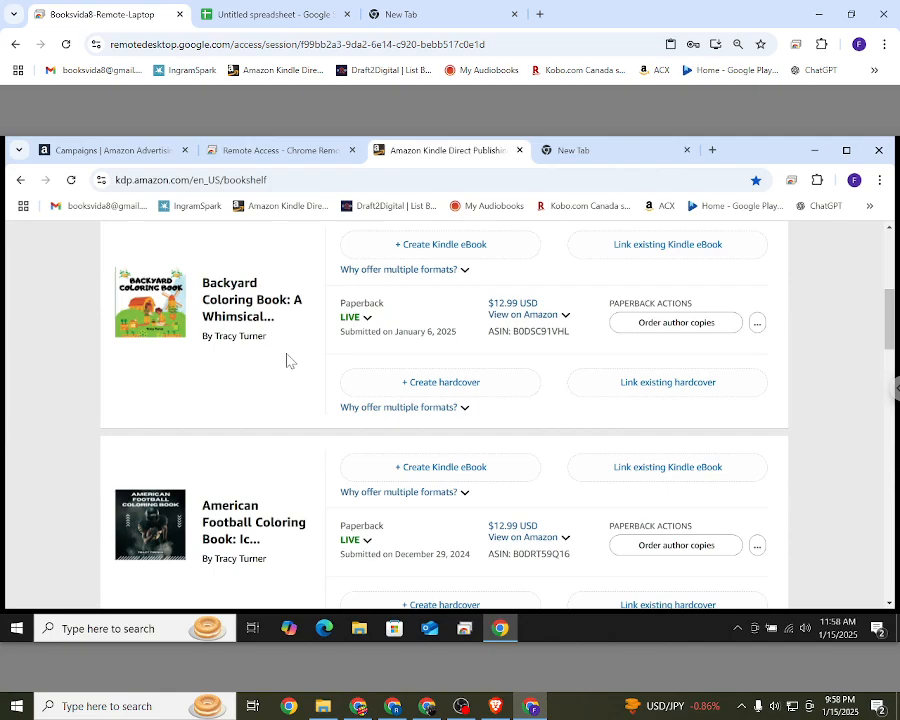
left_click_drag(203, 283, 276, 318)
left_click(284, 416)
left_click_drag(384, 303, 342, 298)
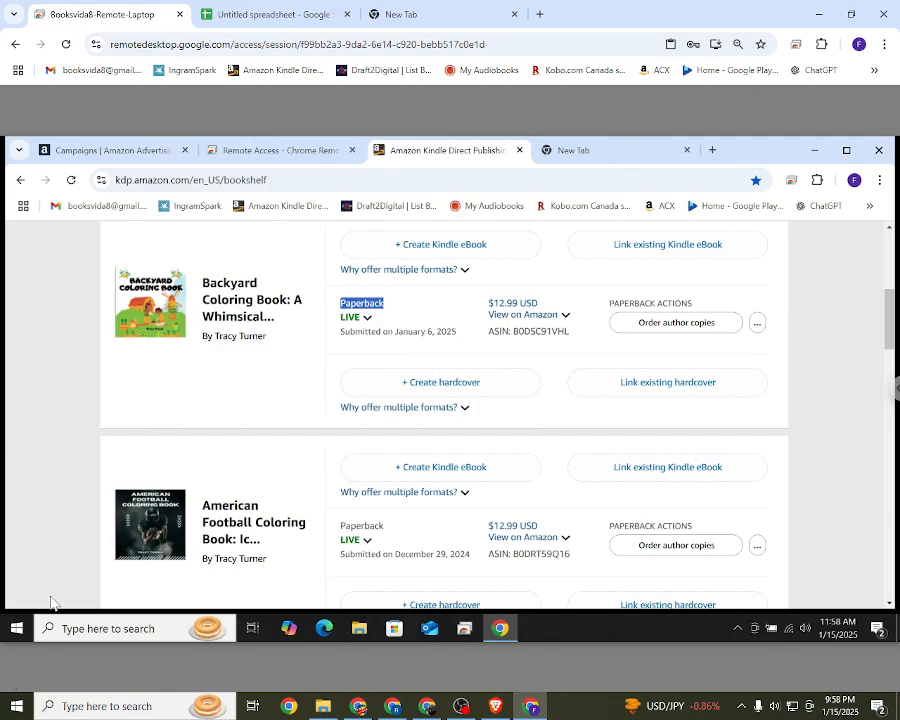
left_click(382, 255)
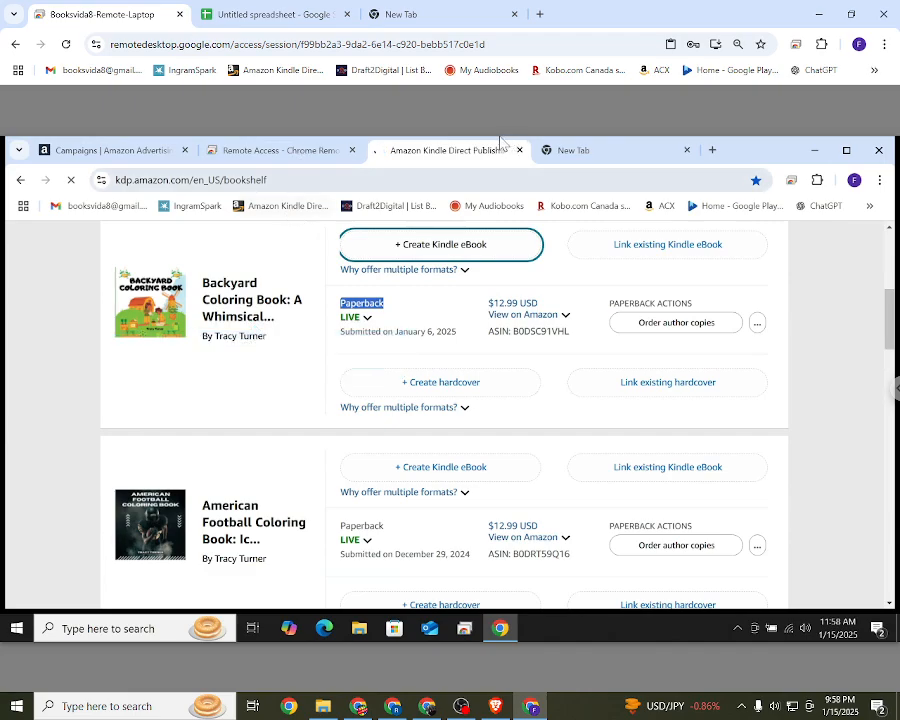
left_click(305, 294)
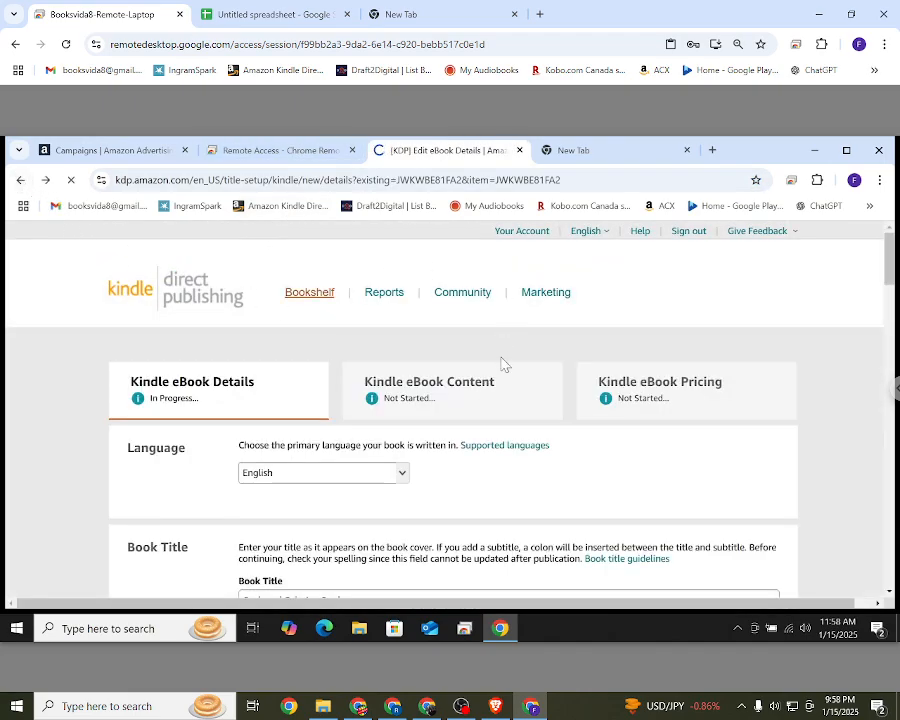
scroll(389, 390, "down", 5)
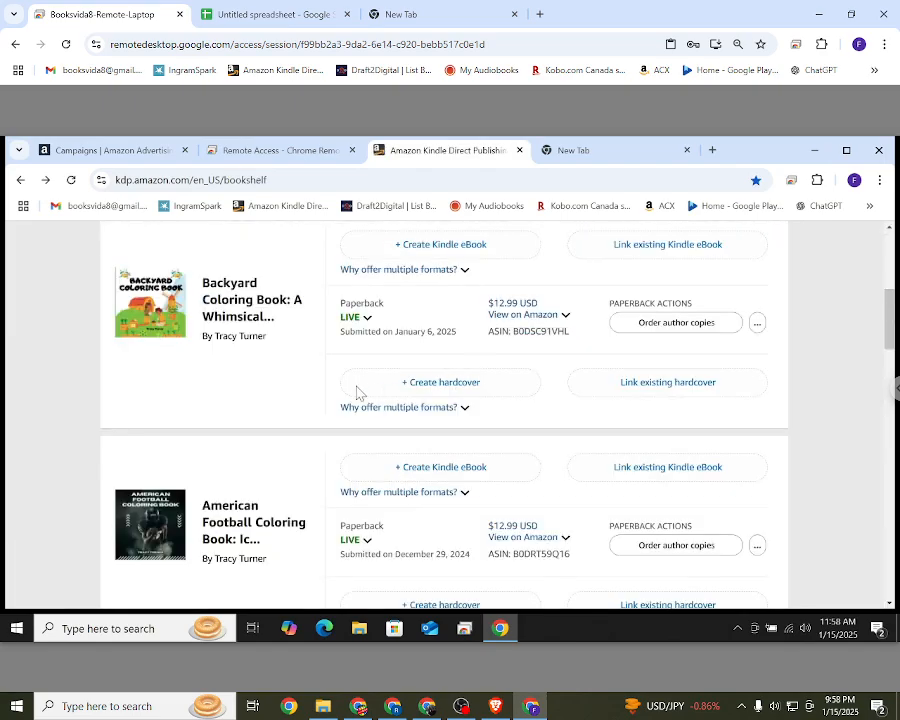
Step: Examine the Backyard Coloring Book's full title, cover thumbnail and paperback publishing status
scroll(357, 392, "down", 1)
scroll(357, 392, "up", 1)
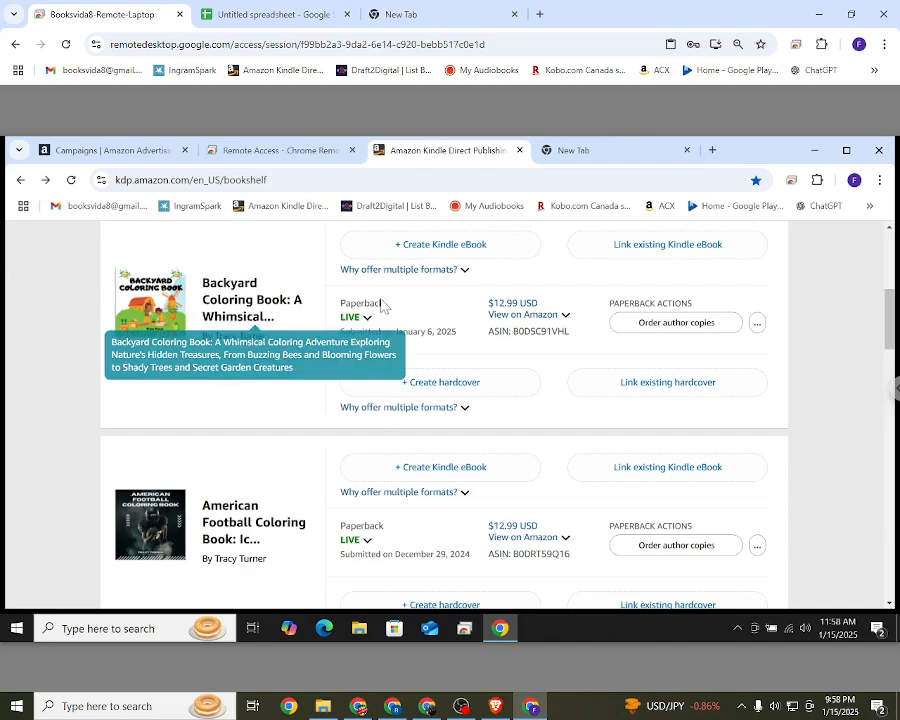
double_click(281, 311)
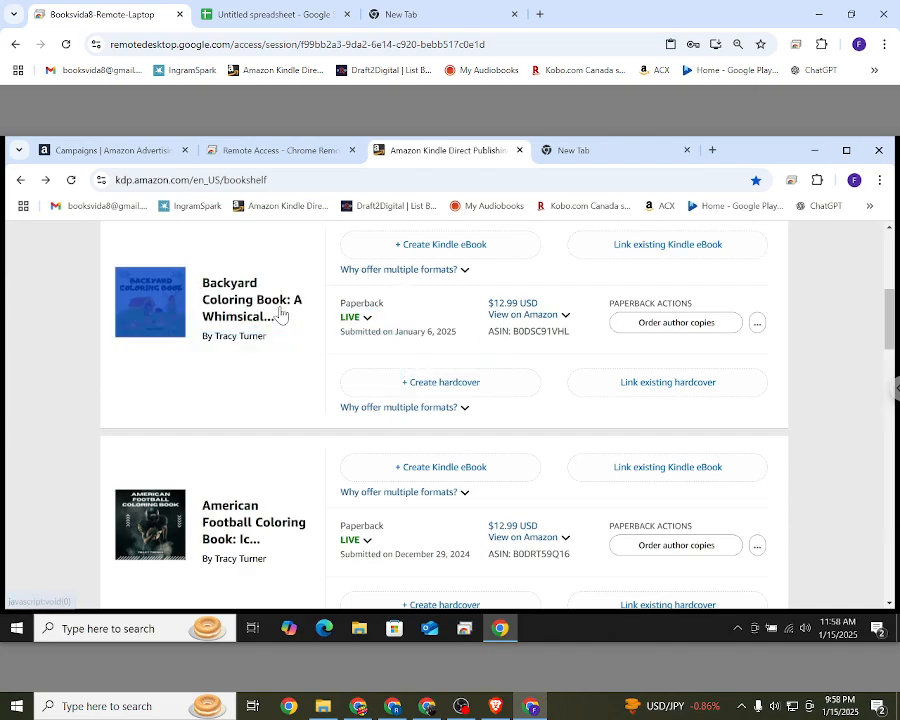
left_click_drag(281, 311, 280, 305)
left_click_drag(113, 275, 172, 360)
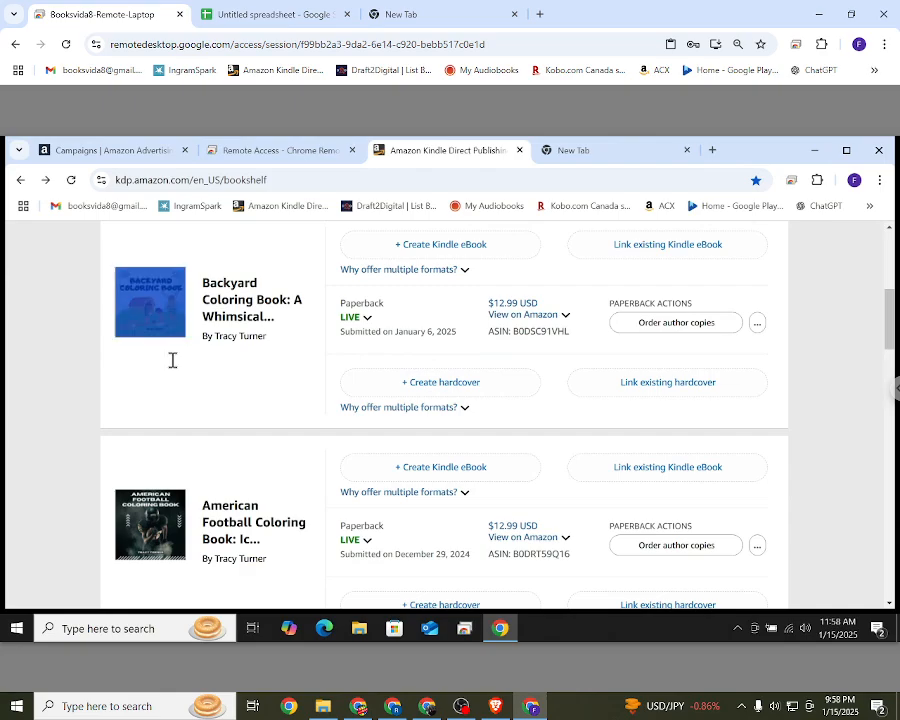
left_click(172, 364)
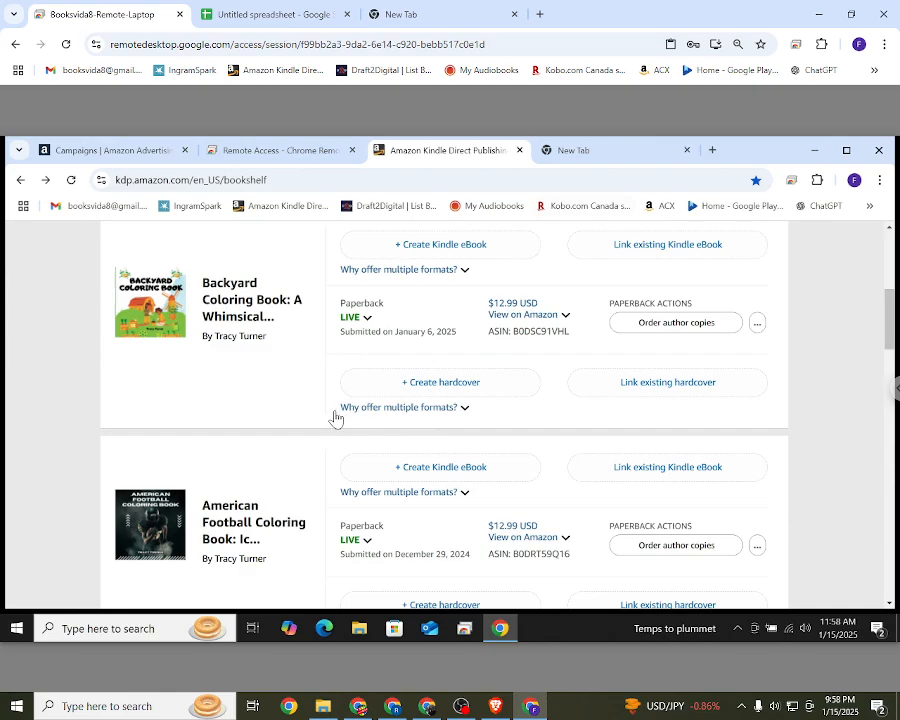
left_click(362, 317)
left_click(202, 410)
Step: Examine the Backyard Coloring Book entry on the bookshelf, highlighting its author name below the title
scroll(385, 412, "down", 1)
scroll(211, 327, "down", 1)
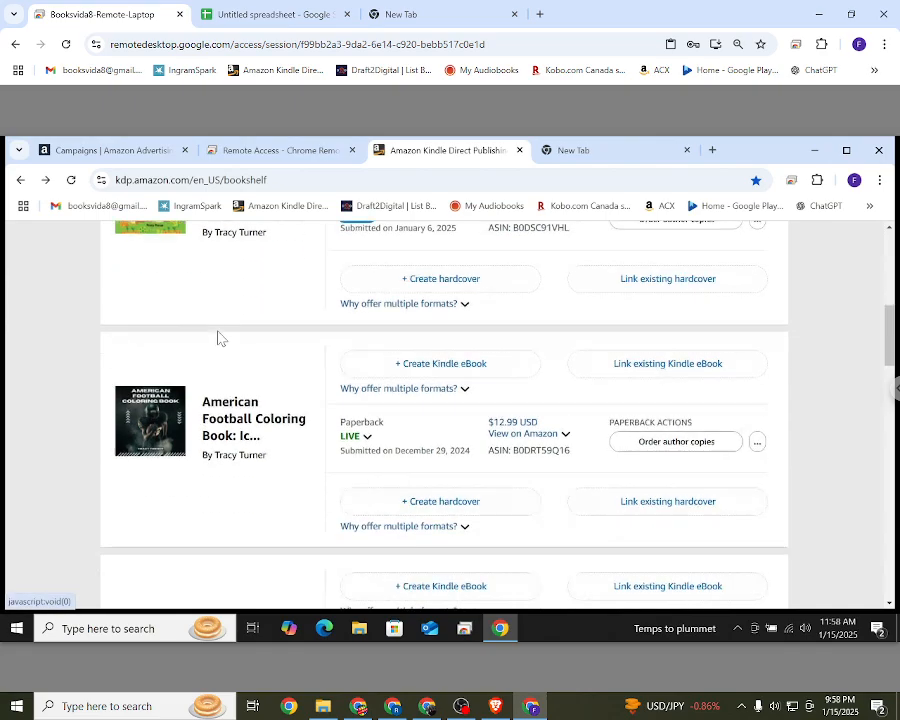
scroll(218, 267, "up", 2)
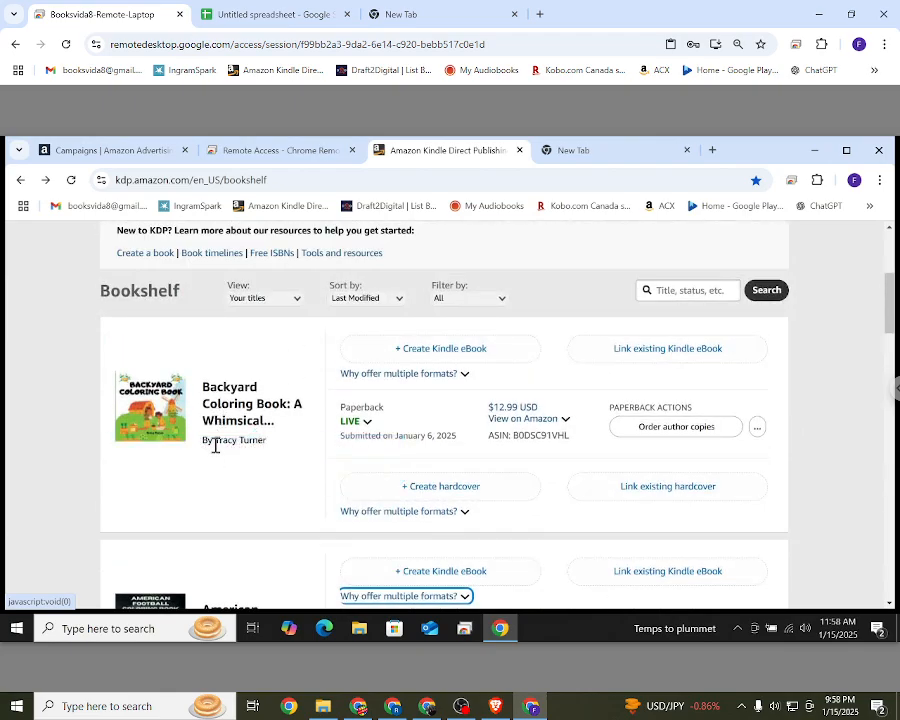
left_click_drag(214, 440, 275, 449)
left_click(263, 476)
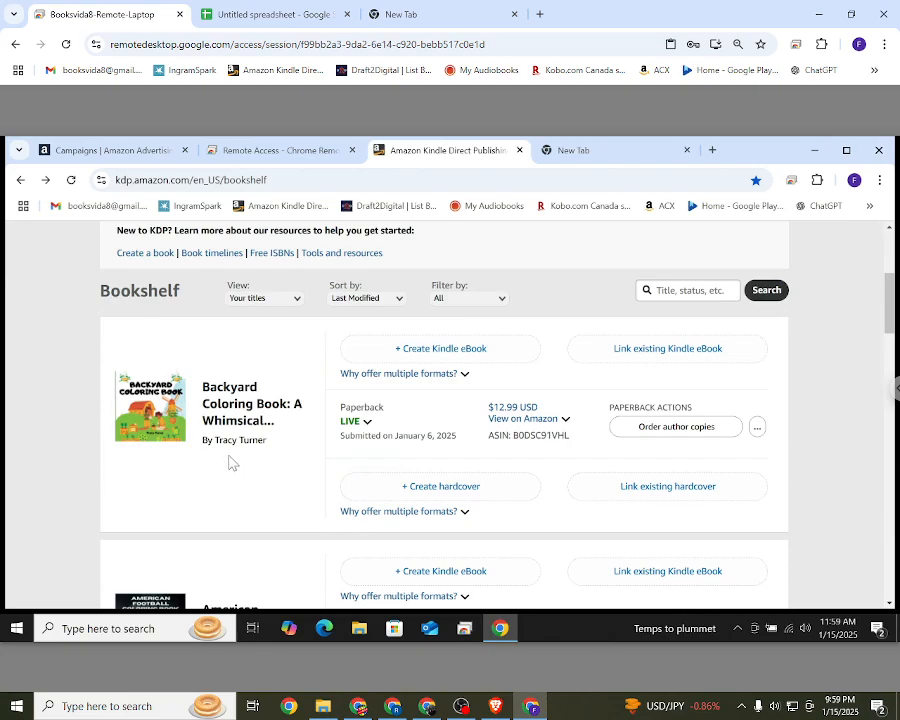
scroll(232, 463, "up", 1)
scroll(232, 463, "up", 3)
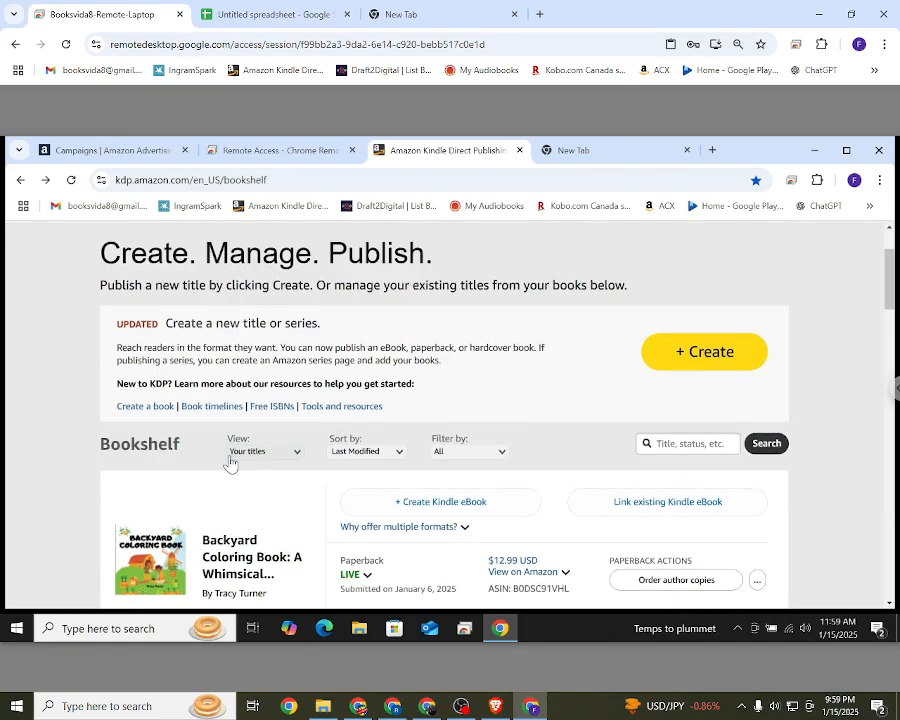
Step: Look through the titles on the bookshelf from Backyard Coloring Book down to Math Mind Benders Riddles, then return to the first title
scroll(210, 580, "down", 2)
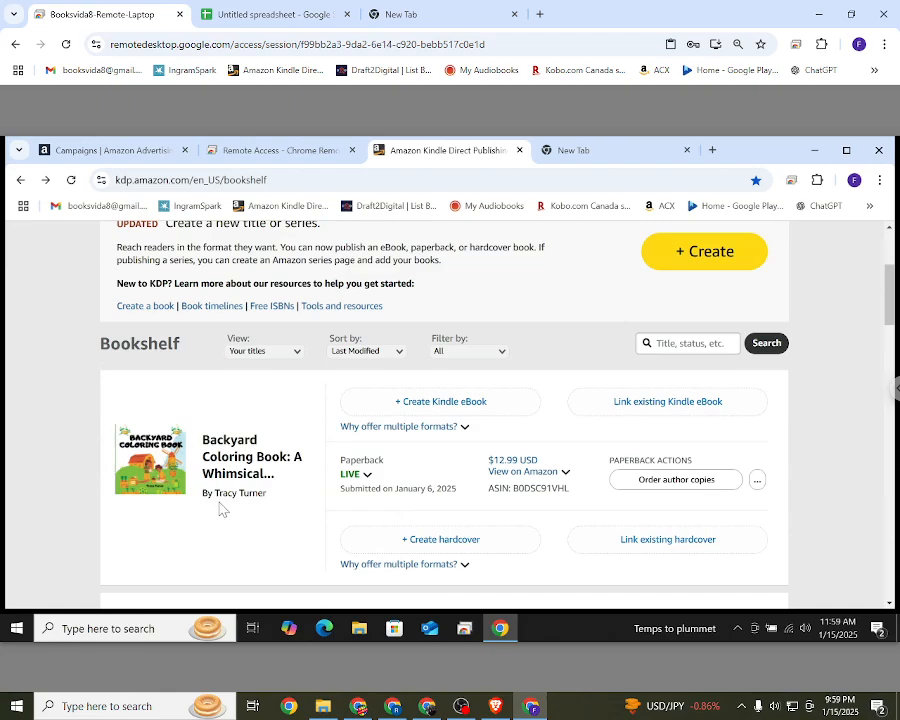
scroll(221, 509, "down", 3)
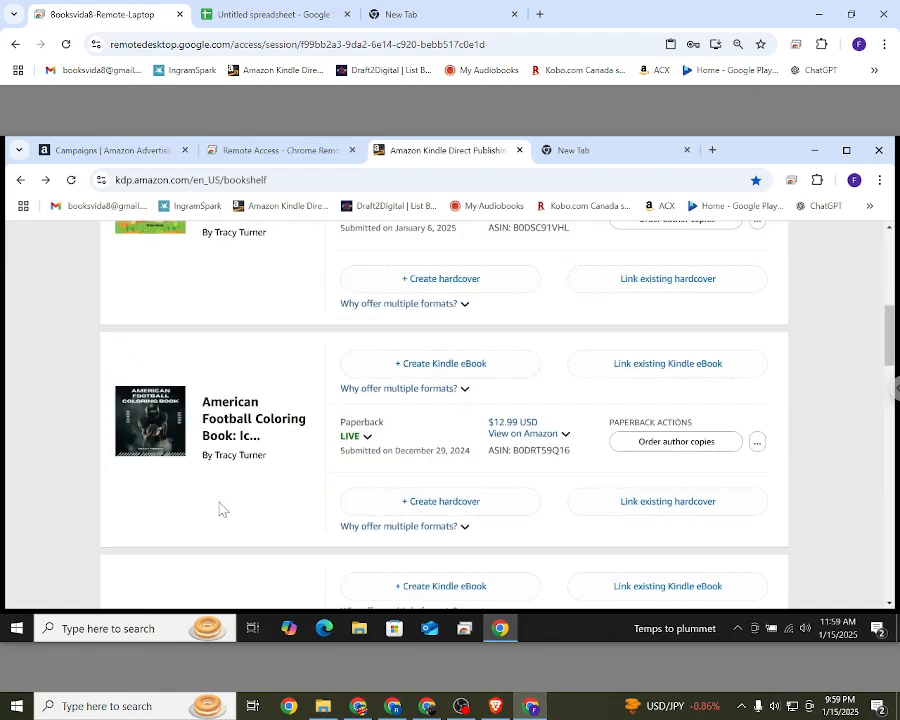
scroll(221, 509, "down", 5)
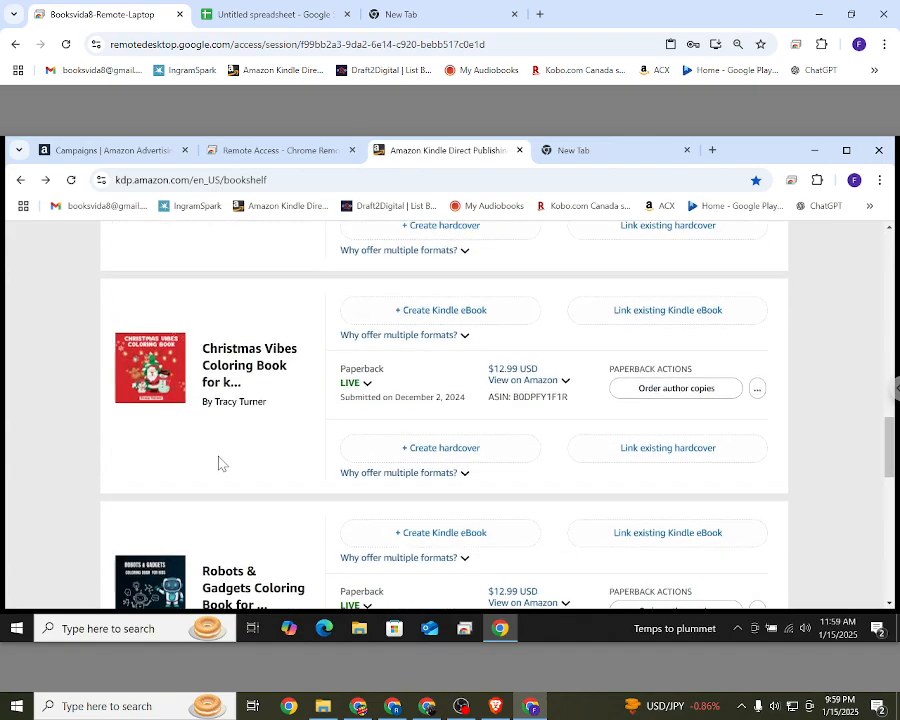
scroll(222, 459, "down", 2)
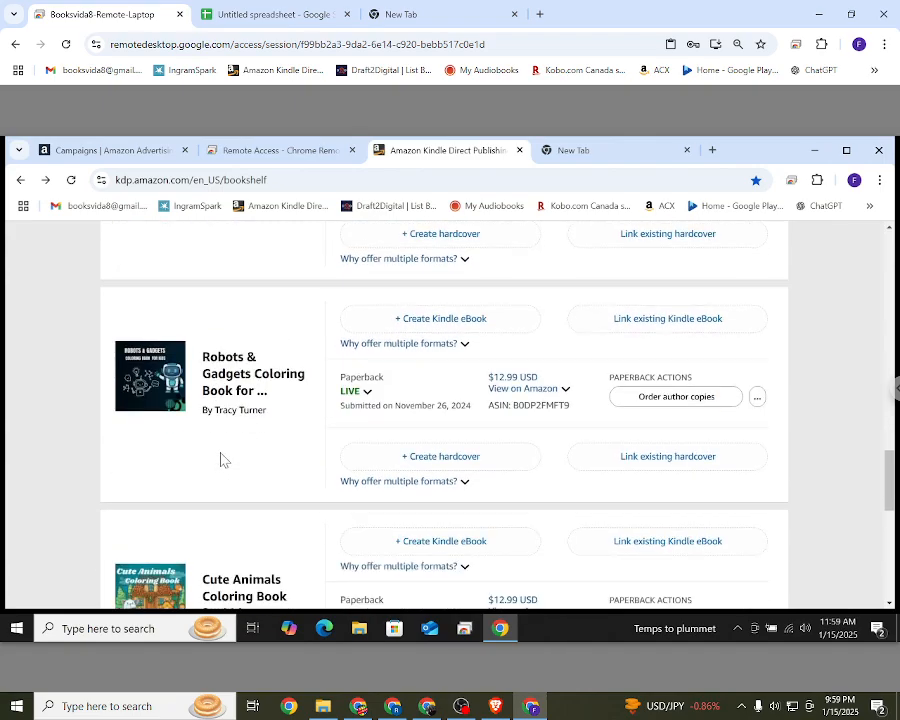
scroll(224, 456, "down", 3)
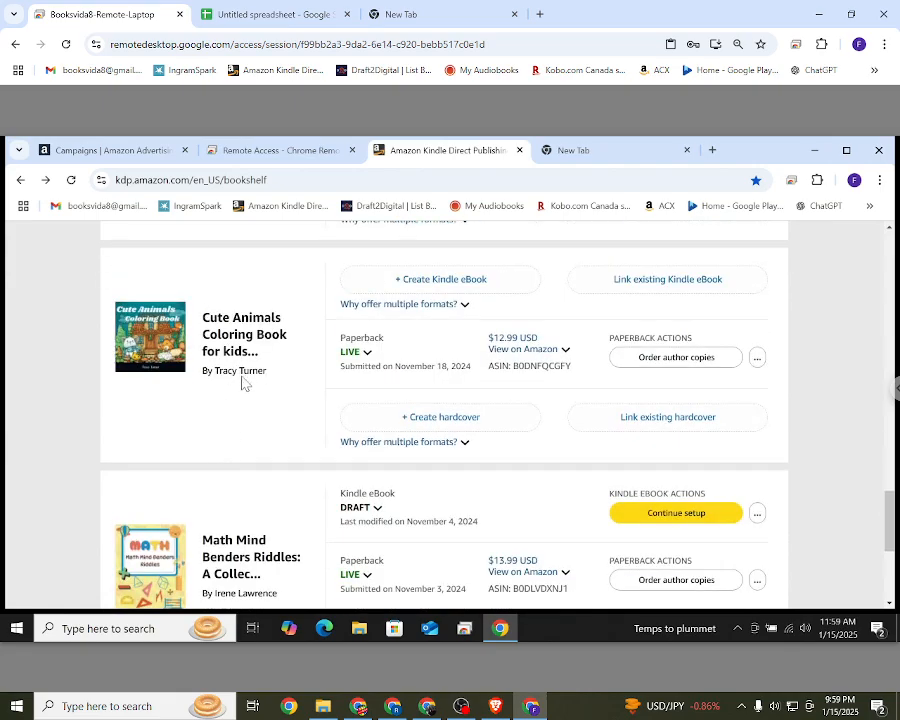
scroll(236, 500, "down", 2)
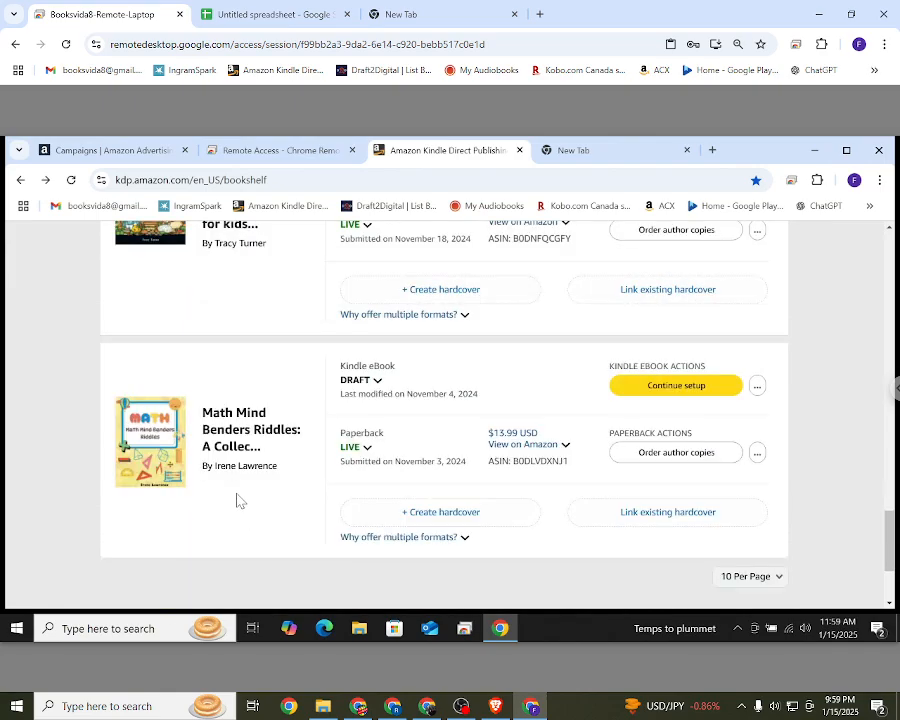
scroll(236, 466, "up", 4)
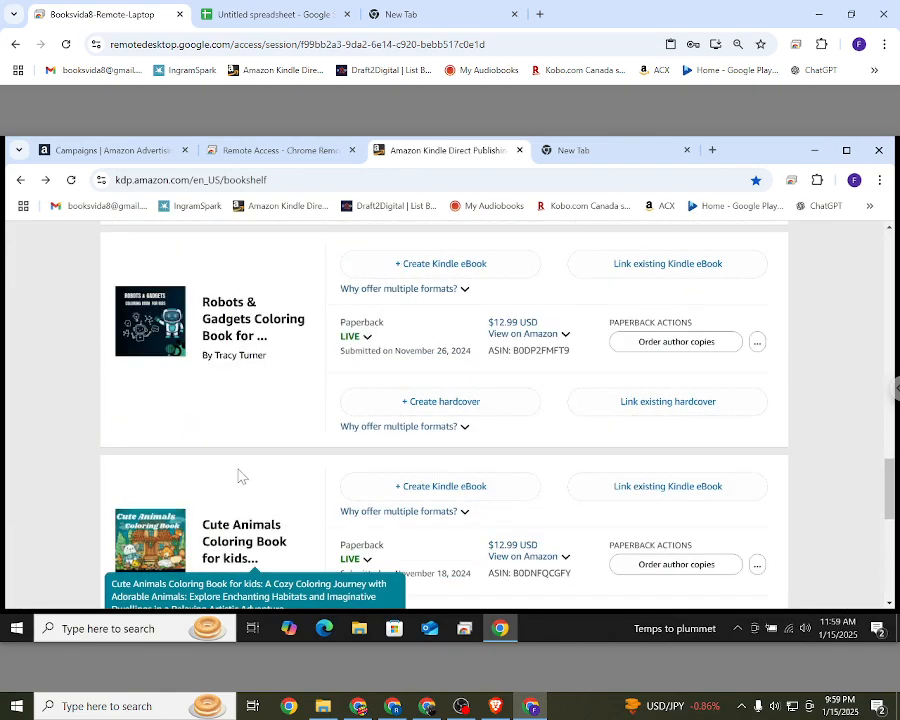
scroll(238, 476, "up", 6)
scroll(238, 476, "up", 5)
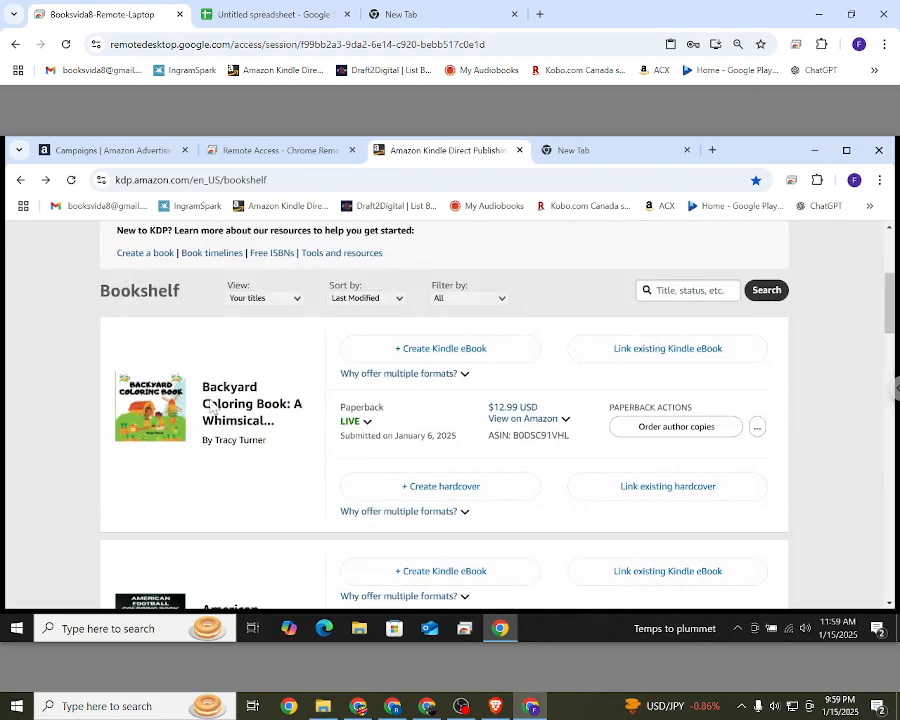
Step: Copy the main title "American Football Coloring Book" from its bookshelf entry, passing over the Backyard Coloring Book title
left_click_drag(204, 386, 287, 410)
scroll(227, 432, "down", 1)
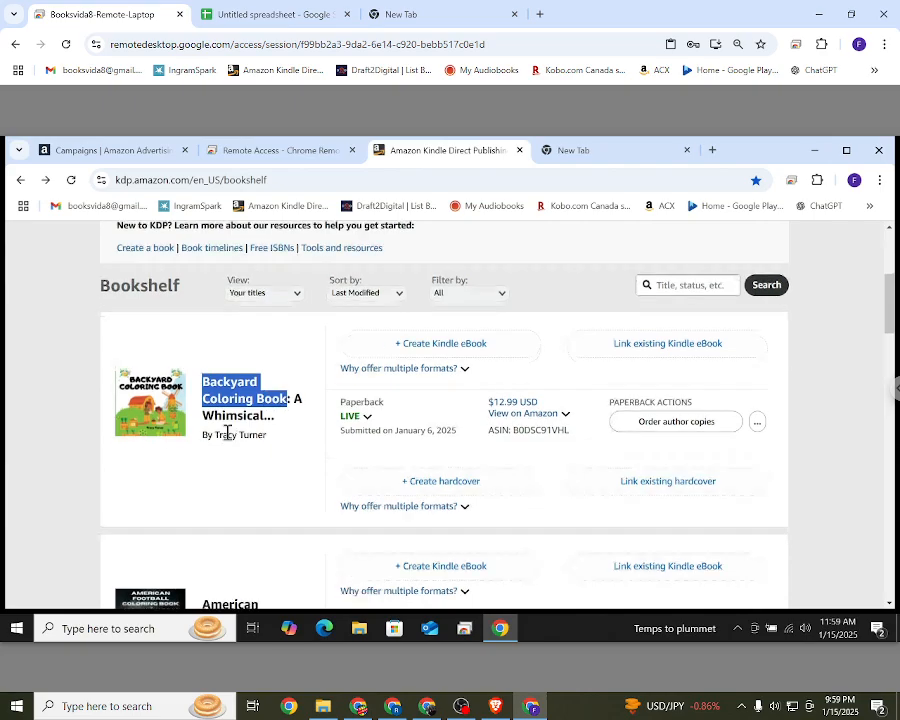
scroll(227, 432, "down", 5)
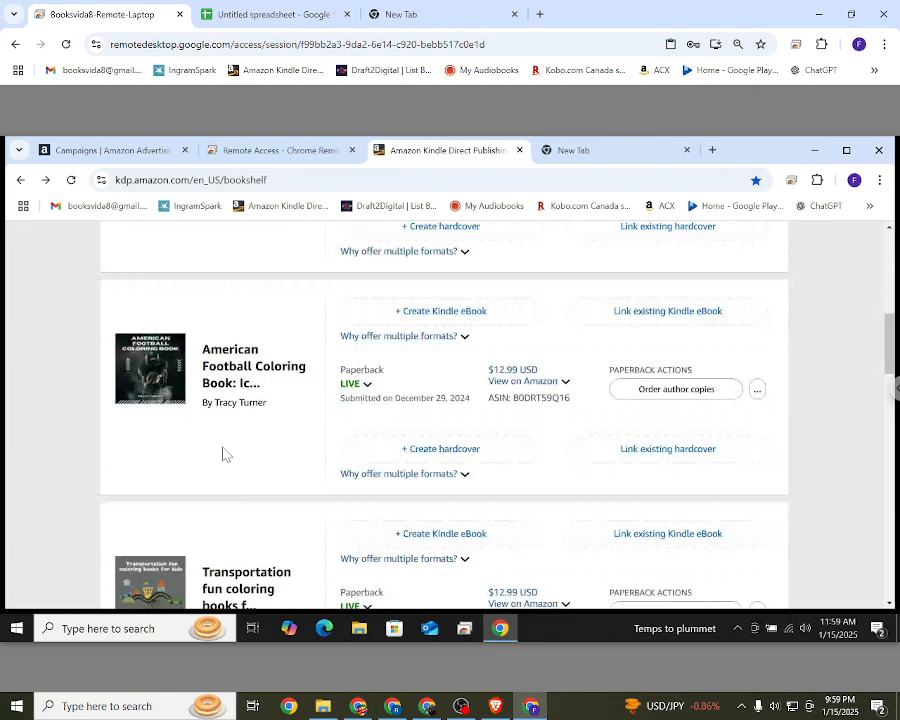
left_click_drag(205, 349, 237, 382)
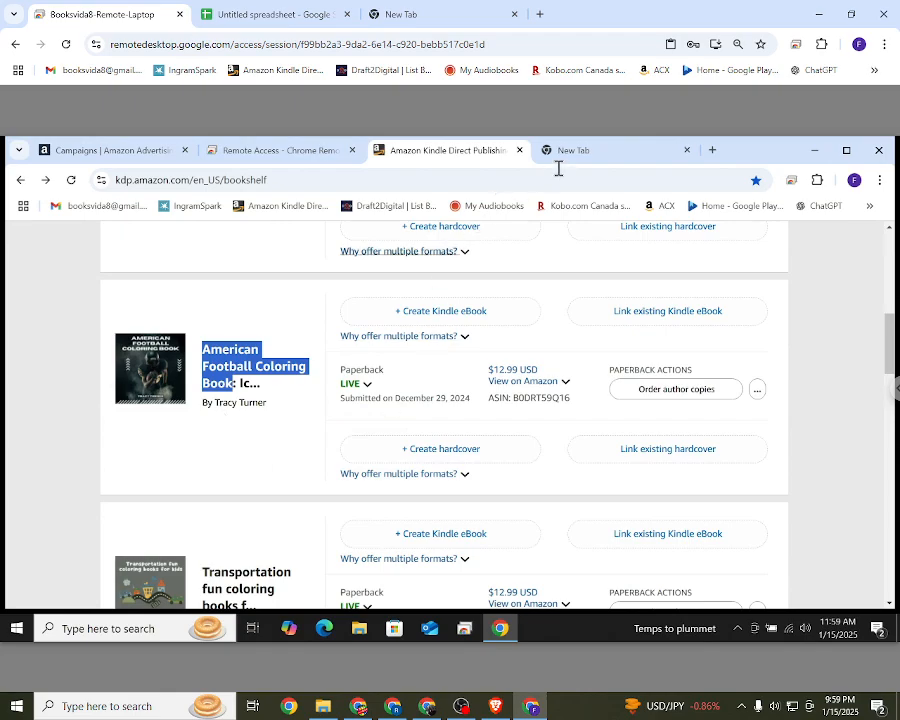
Step: Switch to the local Chrome window, search Amazon books for "American Football Coloring Book By" plus the author's name, and open the matching paperback
left_click(426, 708)
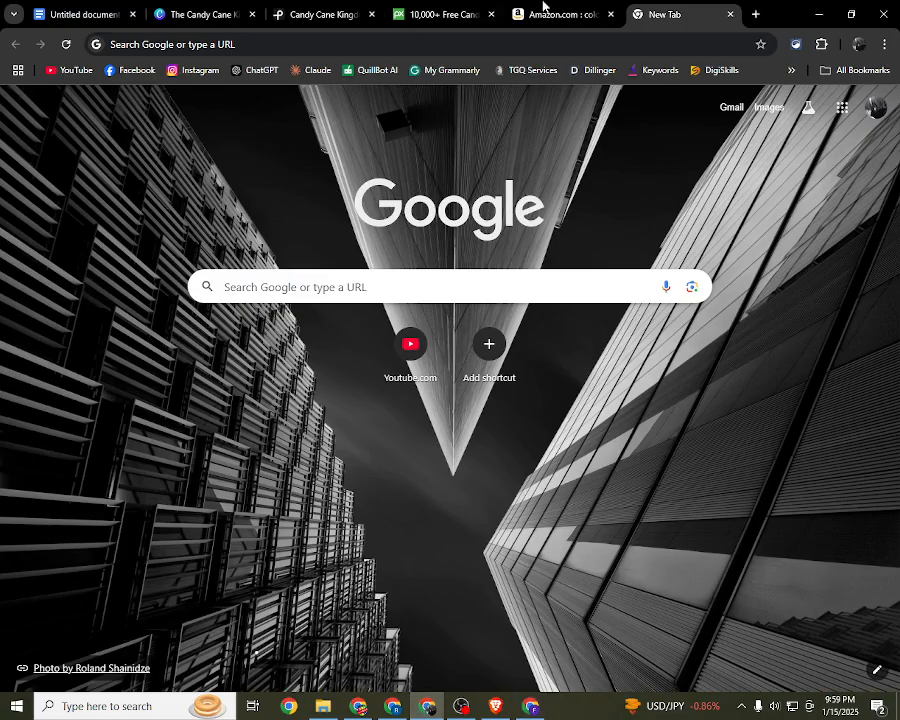
left_click(543, 10)
left_click(634, 16)
left_click(590, 42)
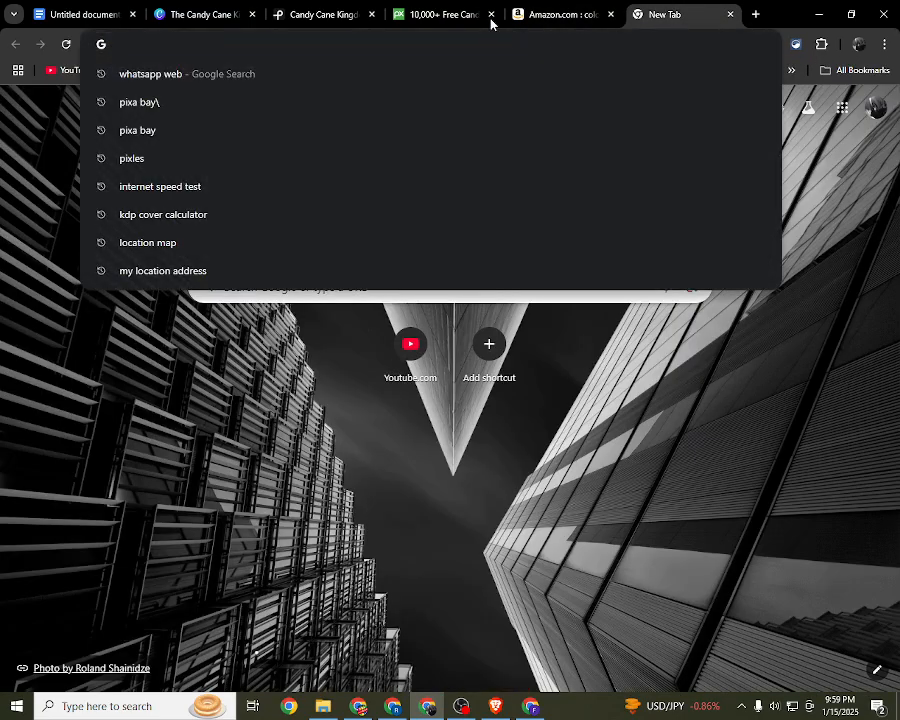
left_click(540, 14)
triple_click(358, 75)
type("American Football Coloring Book")
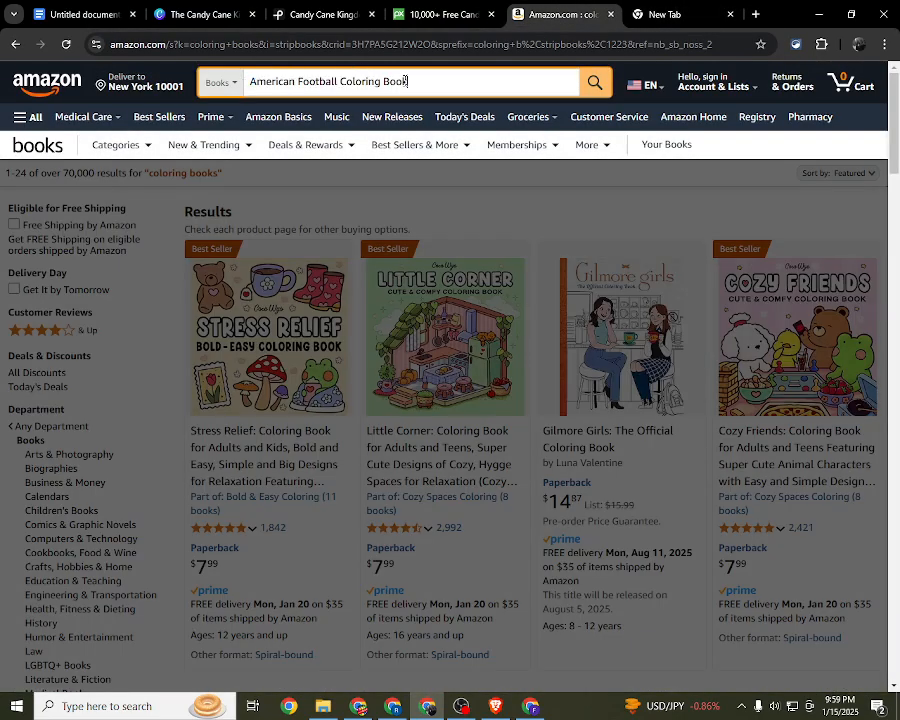
type(" By")
type("Tracty Turner")
key("Return")
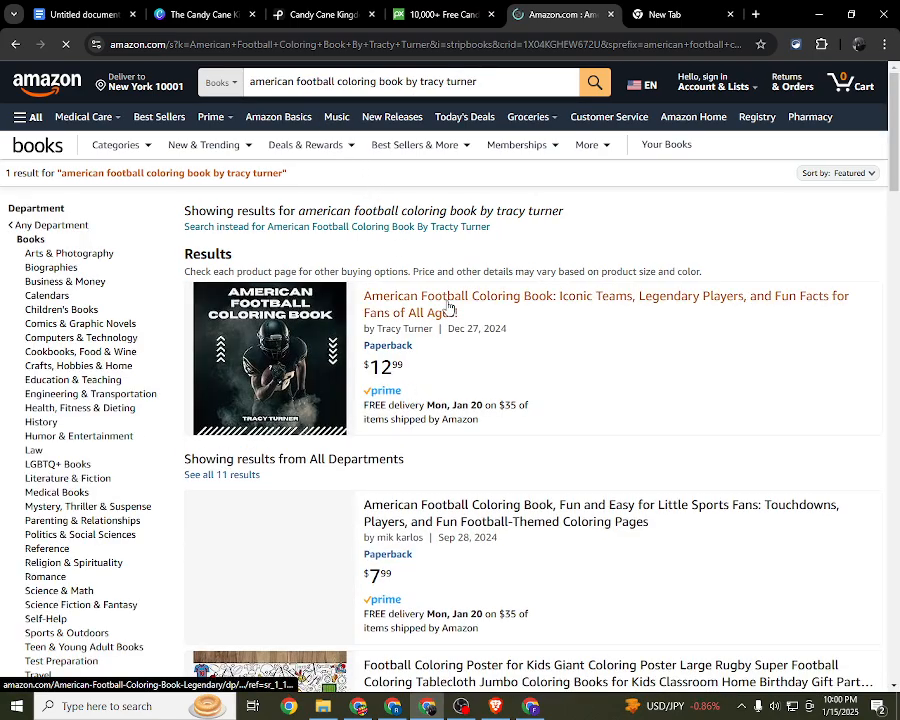
left_click(447, 307)
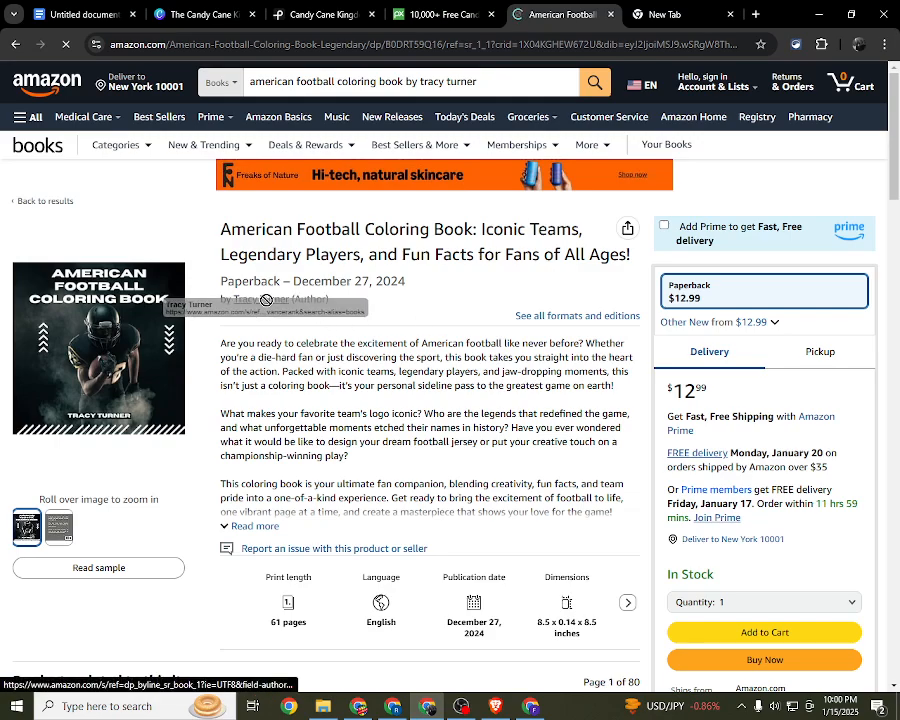
Step: Examine the author line and subtitle on the American Football Coloring Book page, expanding its full description
left_click_drag(232, 299, 353, 307)
left_click(353, 307)
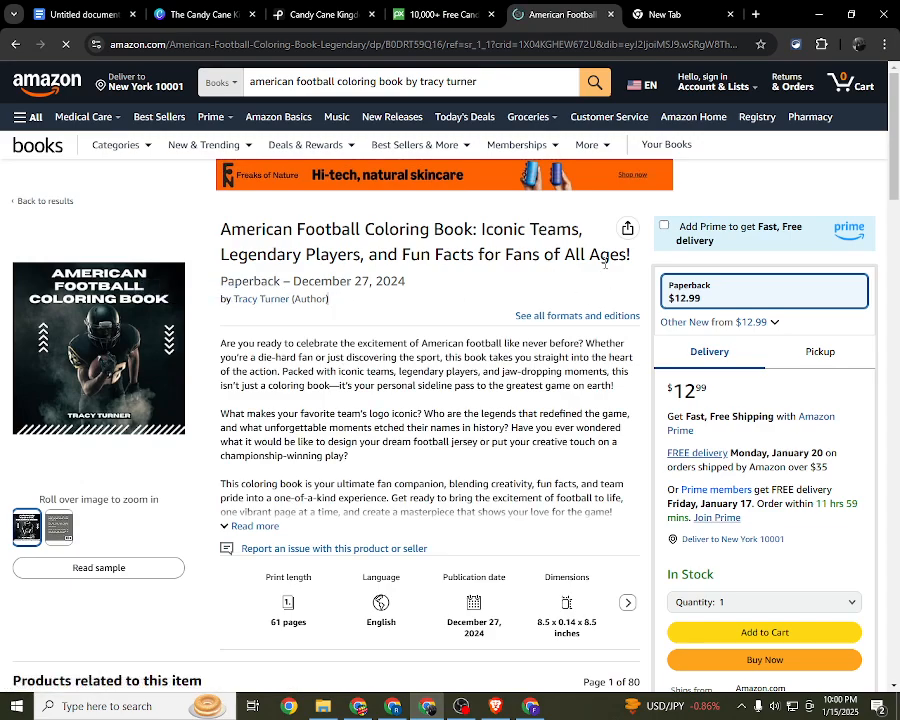
left_click(255, 526)
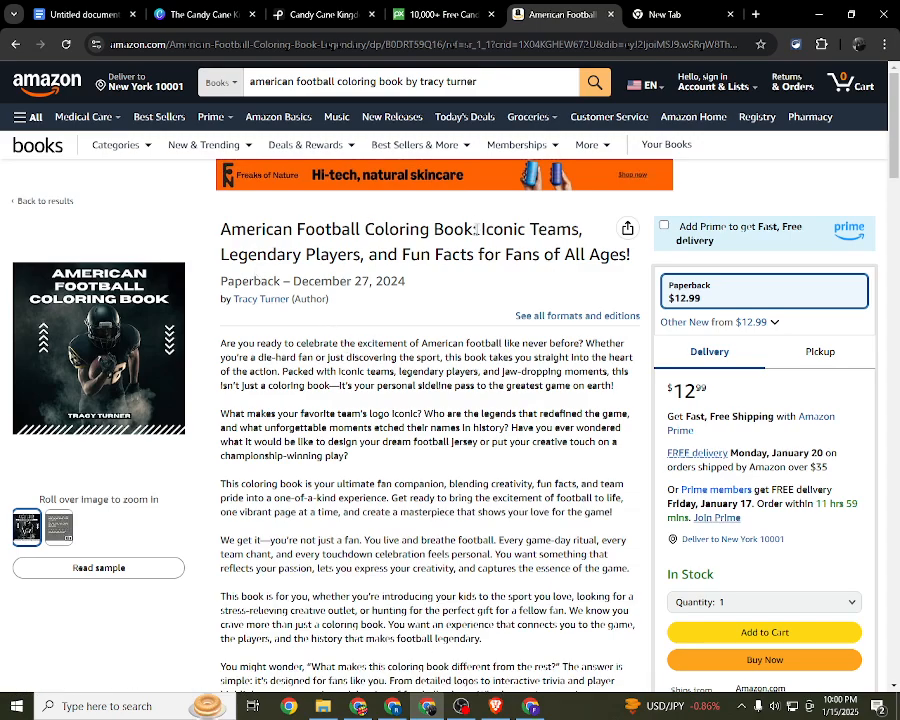
left_click_drag(485, 229, 405, 282)
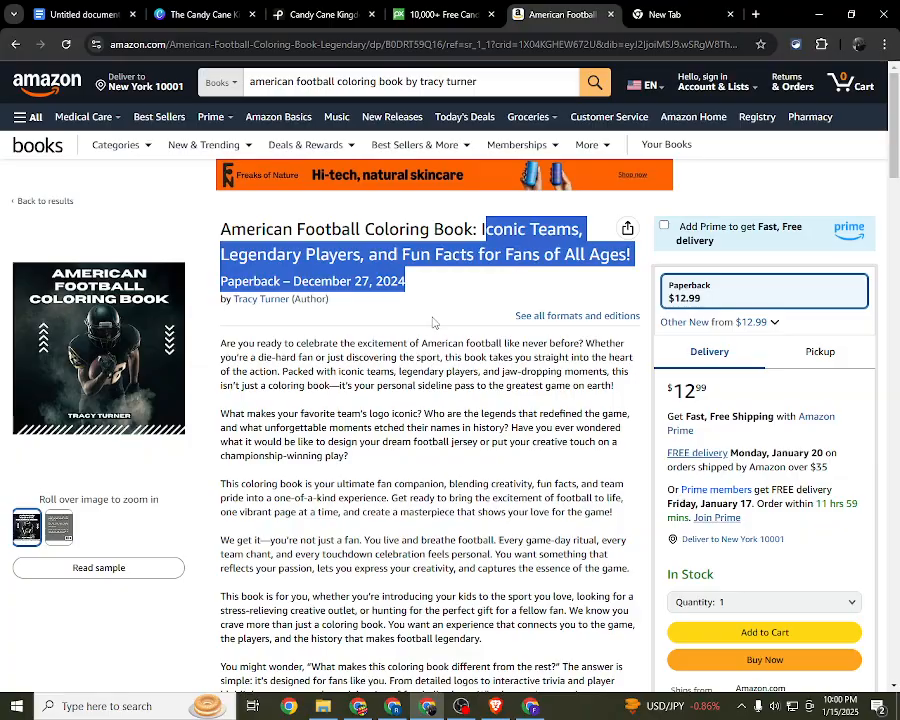
Step: Examine the whole book description, highlighting it from the opening question to the closing call to buy
scroll(433, 322, "down", 4)
scroll(433, 322, "up", 2)
left_click_drag(221, 207, 490, 460)
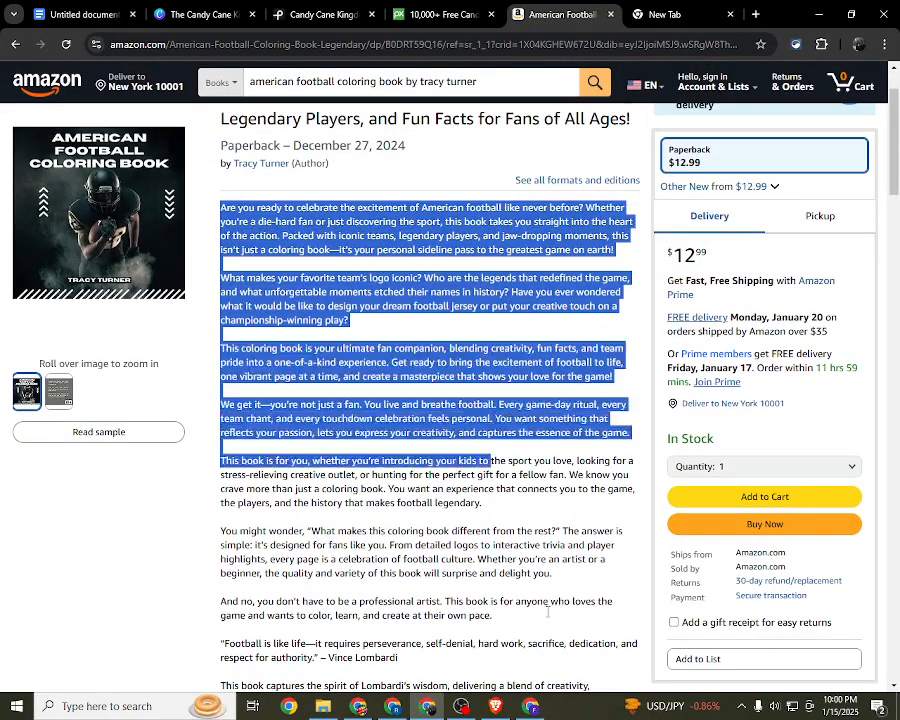
left_click_drag(547, 612, 302, 106)
scroll(423, 196, "up", 3)
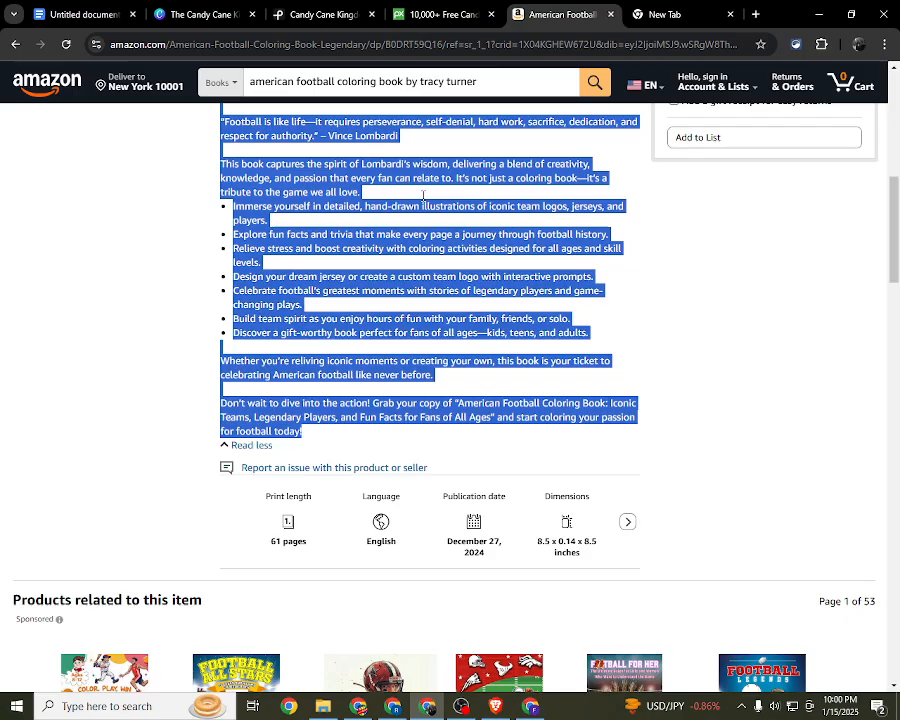
scroll(423, 196, "up", 7)
scroll(213, 403, "down", 2)
scroll(213, 403, "up", 1)
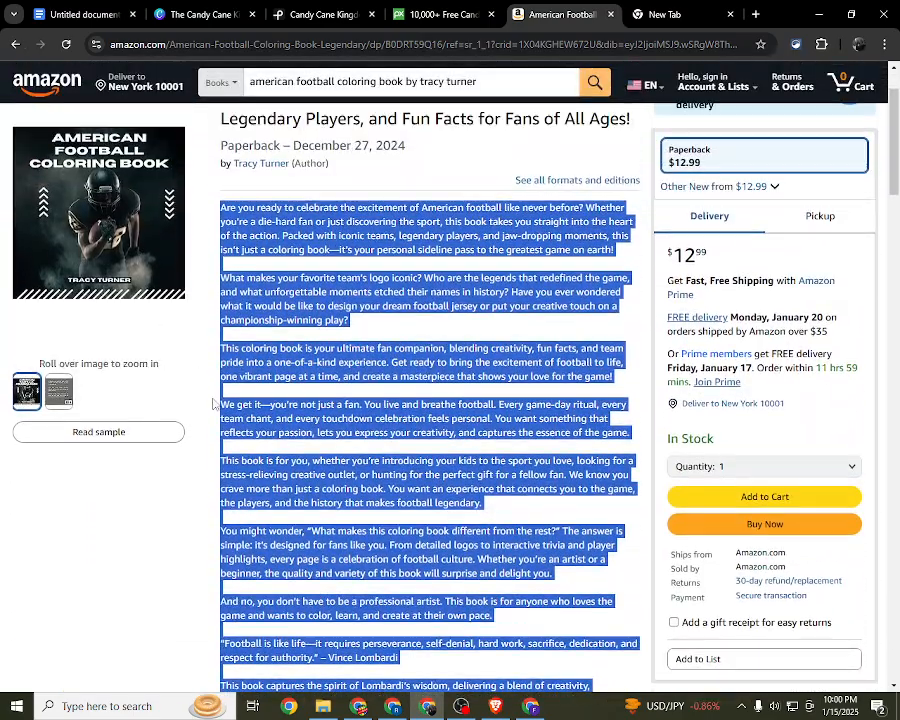
Step: Open the paperback's reading sample and examine its cover, "This Book Belongs to" page, copyright page and coloring page
left_click(98, 430)
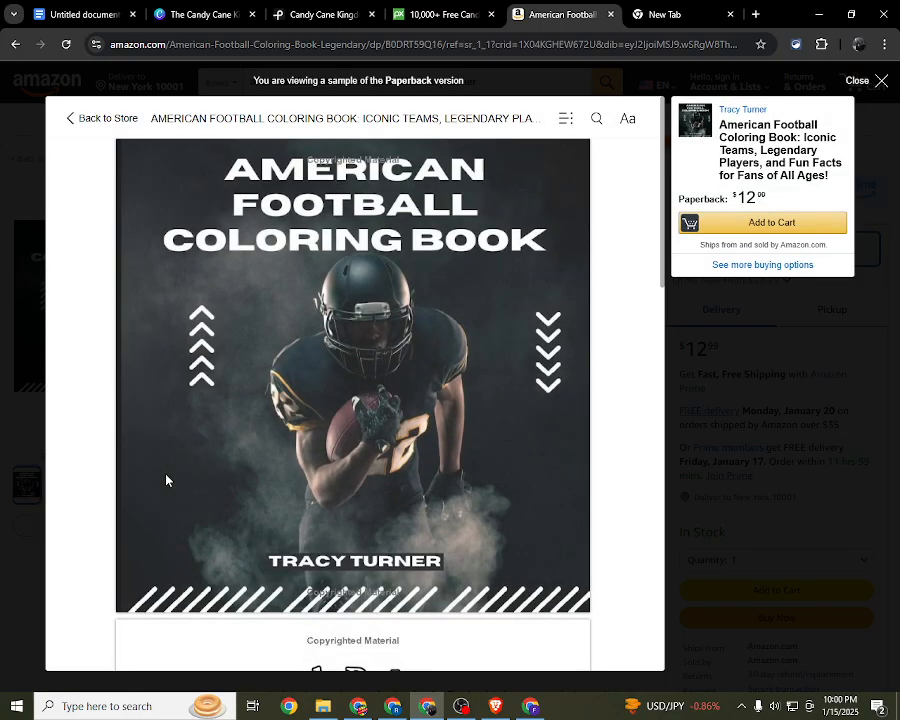
scroll(267, 394, "down", 5)
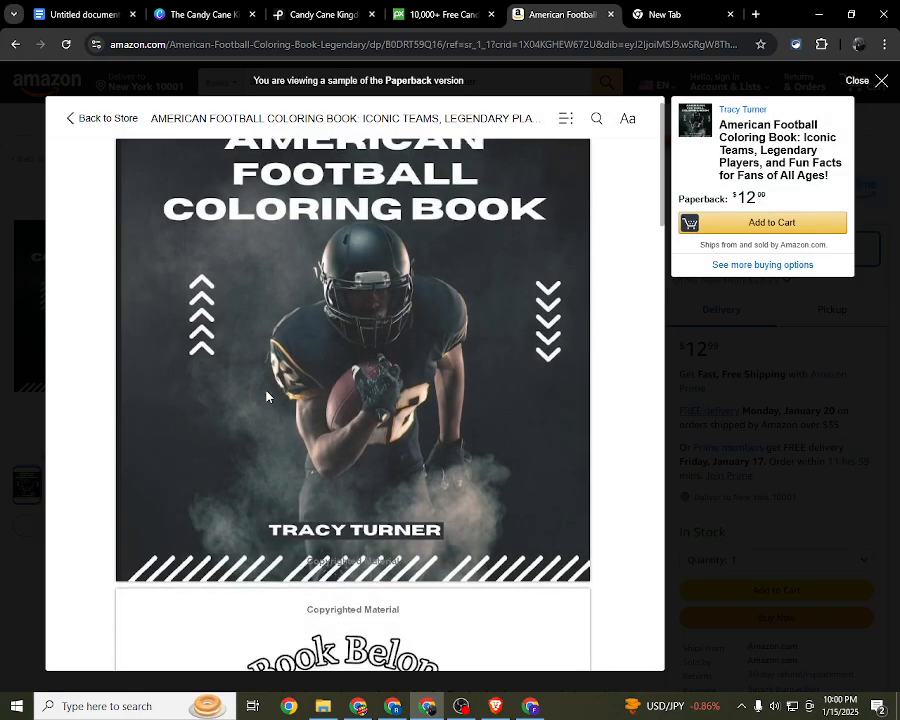
scroll(267, 394, "down", 15)
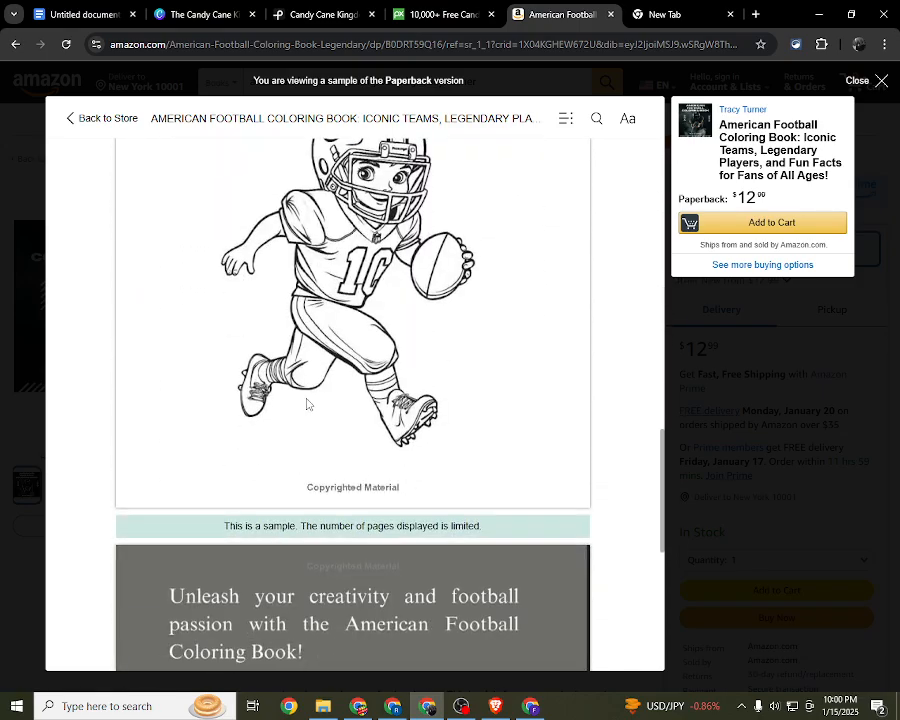
scroll(357, 430, "up", 10)
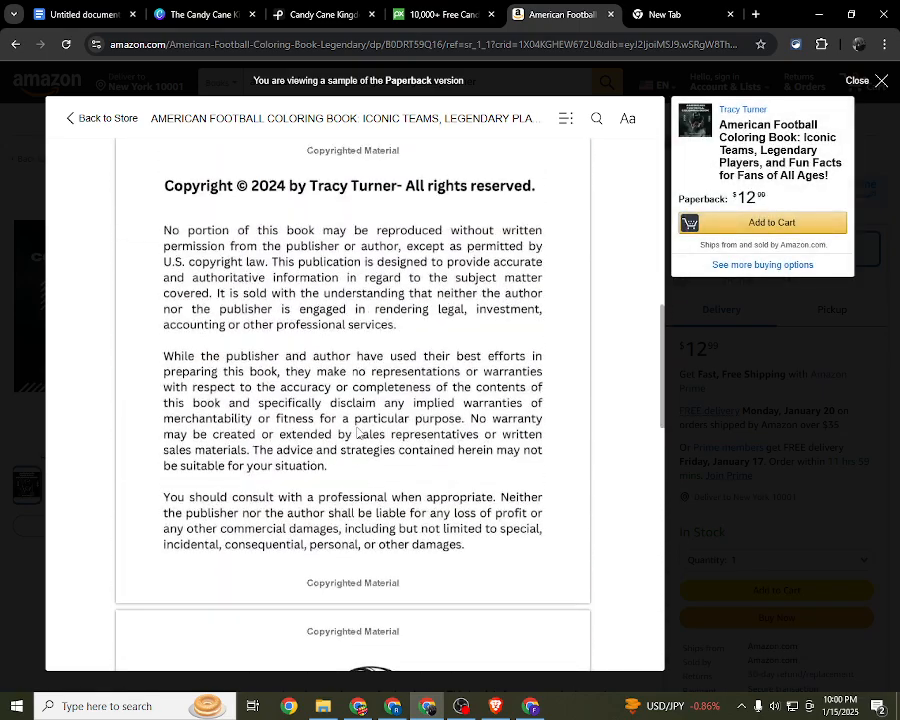
scroll(357, 432, "up", 6)
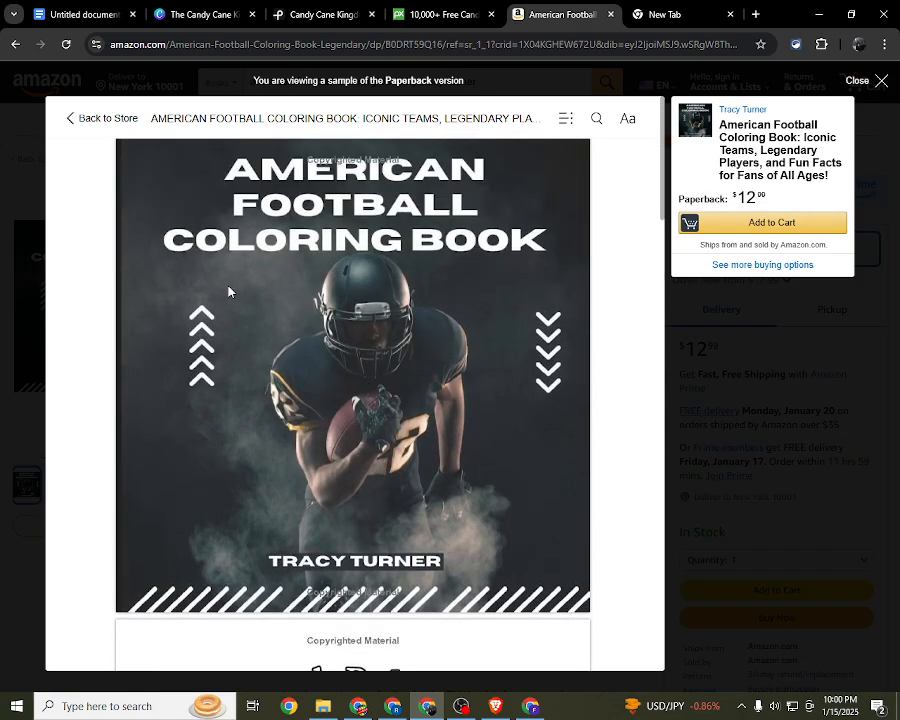
scroll(378, 370, "down", 5)
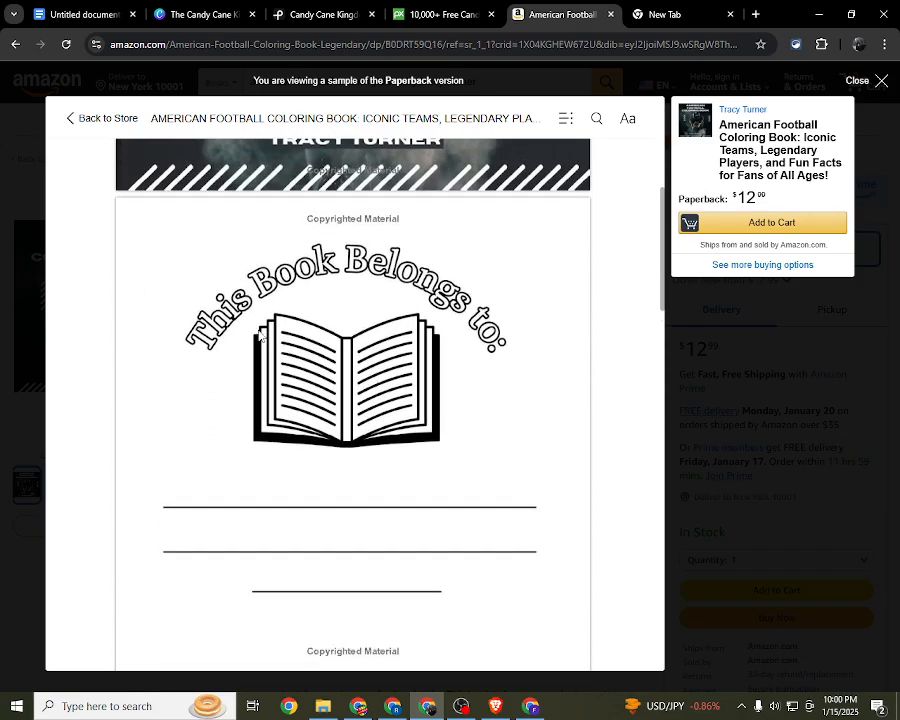
scroll(417, 535, "down", 1)
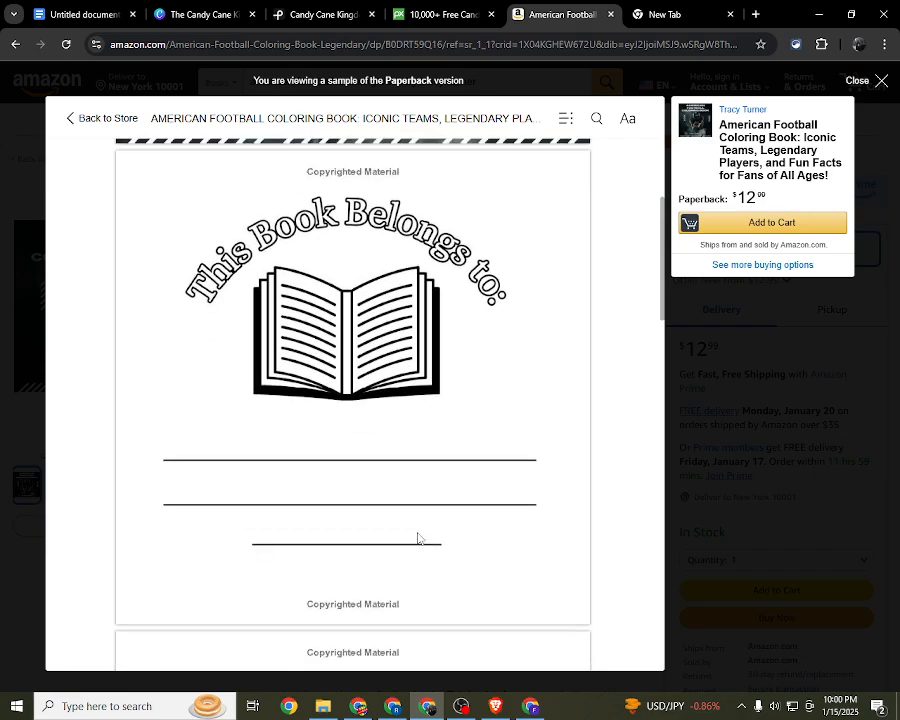
scroll(343, 395, "down", 3)
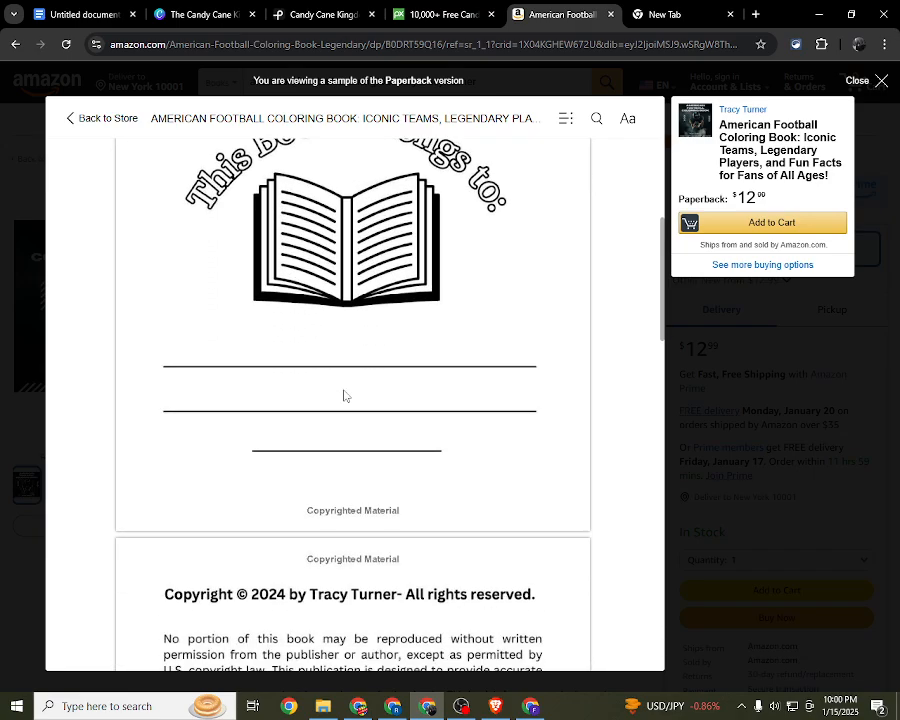
scroll(340, 360, "up", 3)
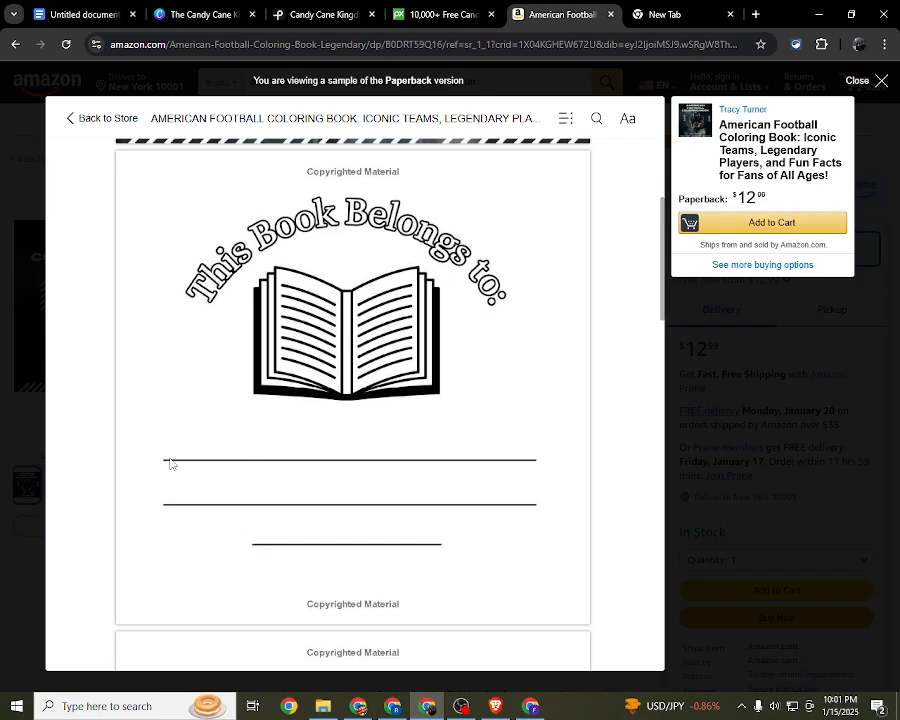
Step: Re-examine the sample from the name lines on the ownership page through the copyright notice to the football player illustration
scroll(175, 462, "down", 1)
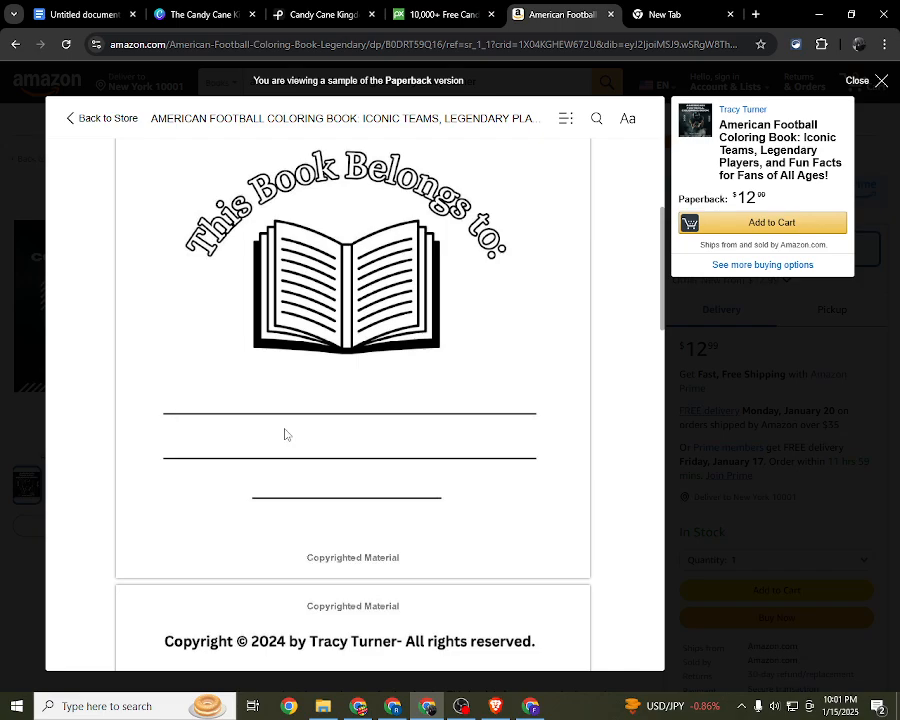
scroll(386, 497, "down", 3)
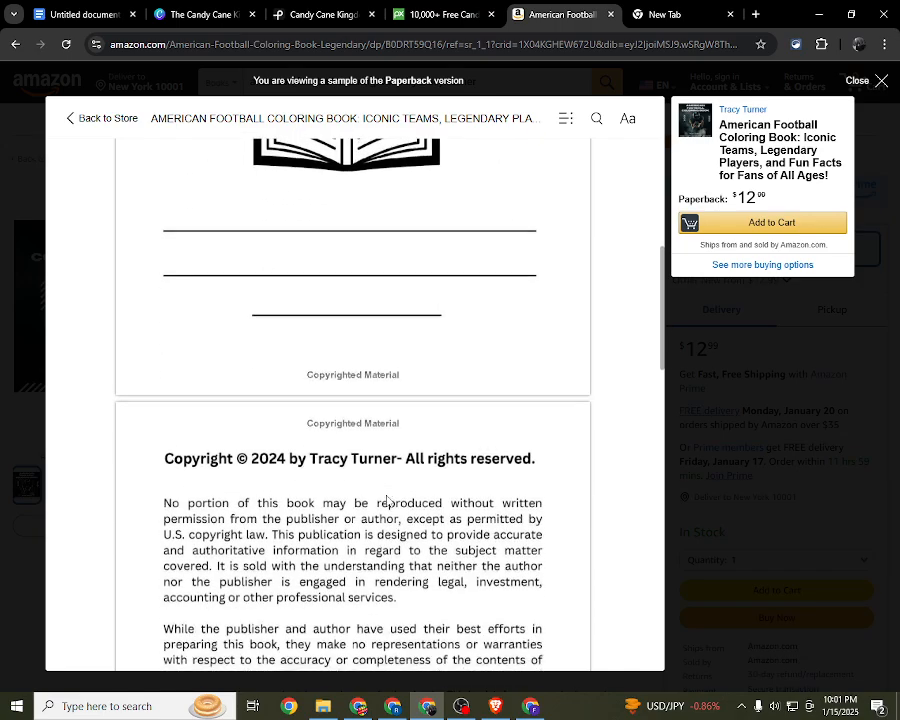
scroll(197, 372, "down", 1)
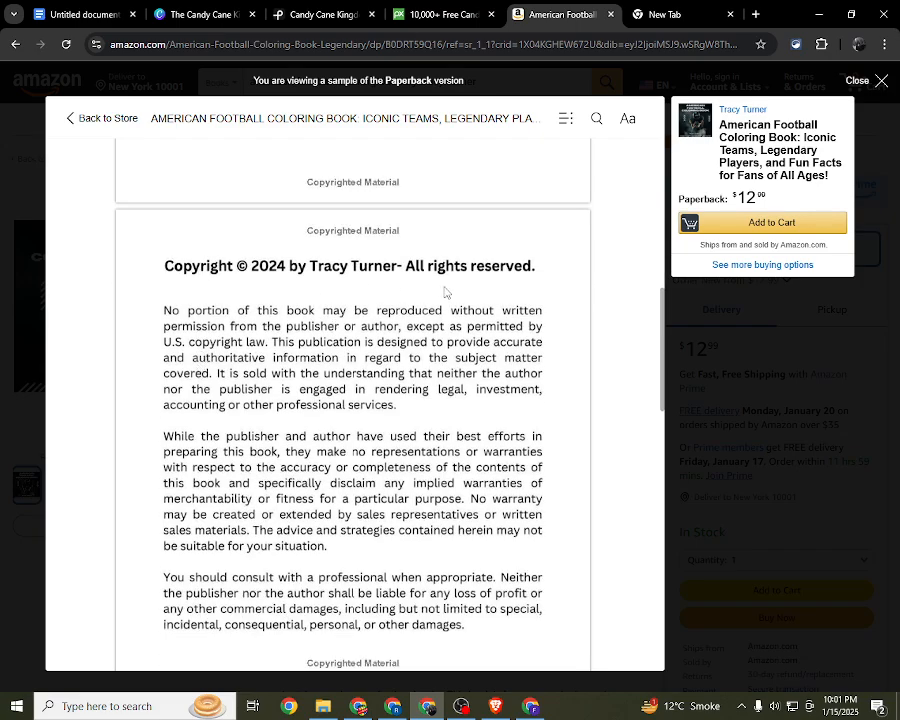
scroll(449, 296, "down", 4)
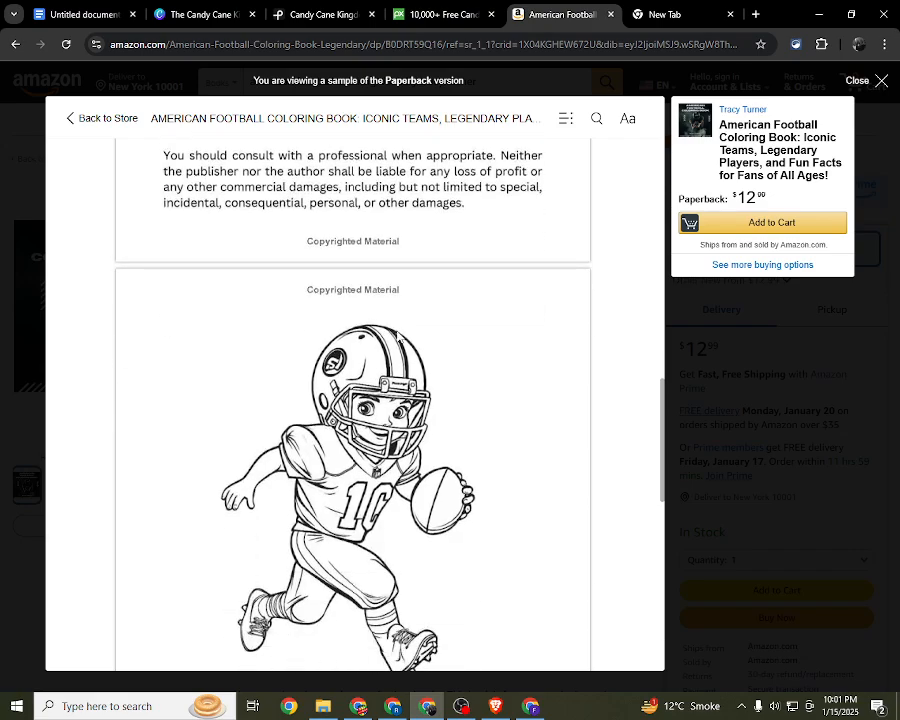
scroll(398, 337, "up", 3)
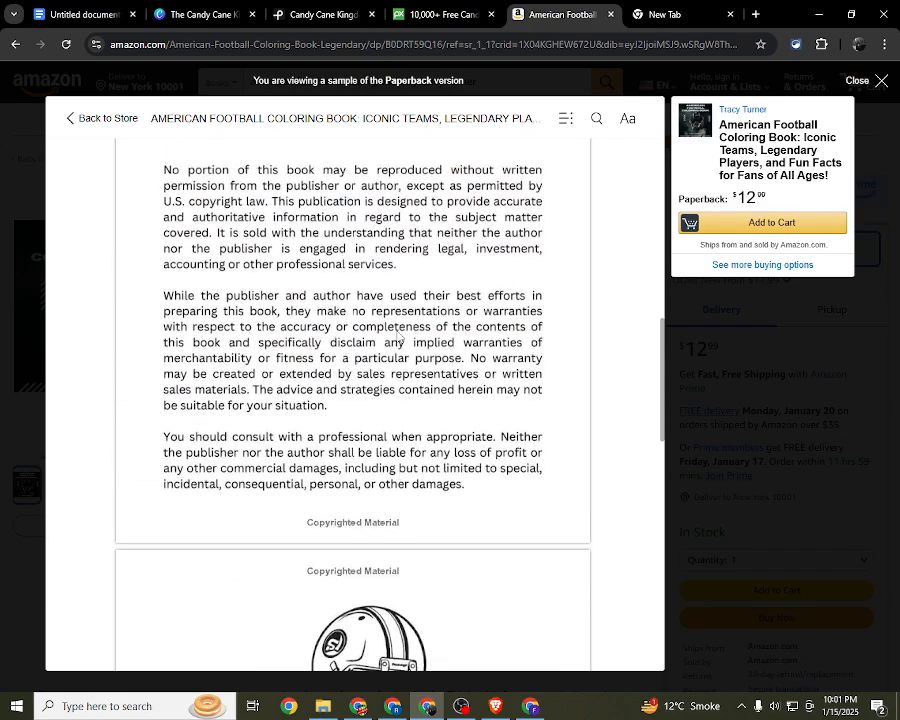
scroll(398, 337, "down", 4)
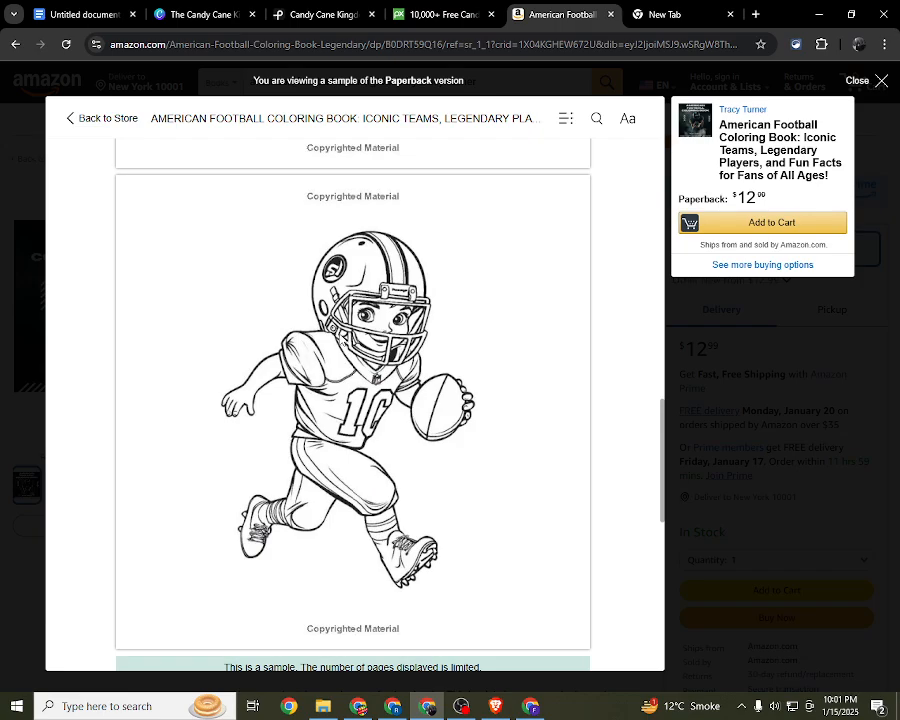
Step: Examine the back cover blurb and barcode at the end of the paperback sample, and close the sample
scroll(340, 340, "down", 5)
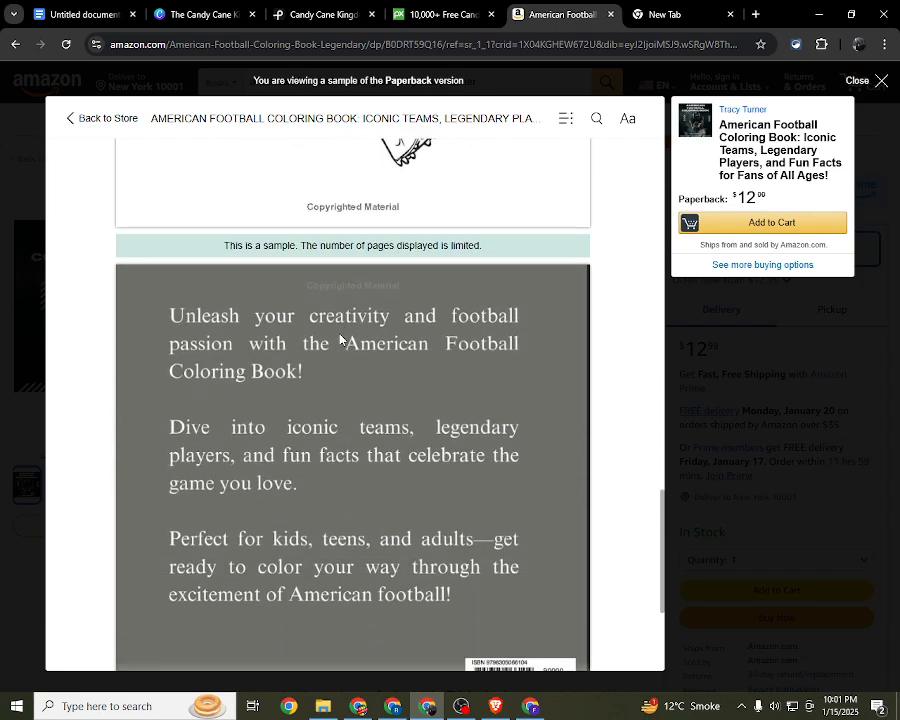
scroll(340, 340, "down", 2)
scroll(200, 258, "up", 1)
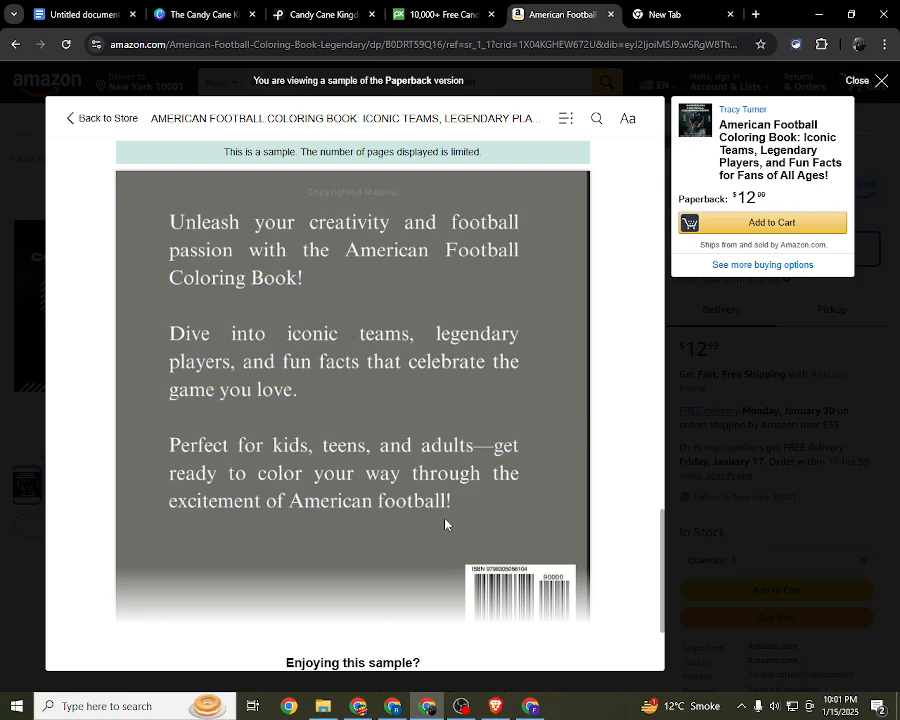
scroll(504, 484, "down", 2)
scroll(602, 524, "up", 10)
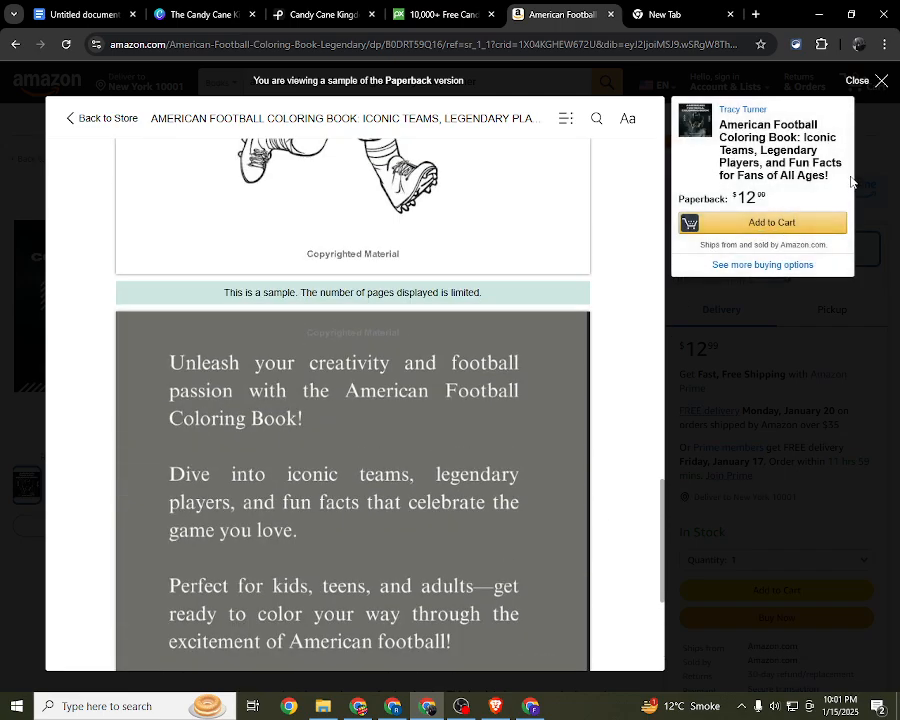
left_click(880, 80)
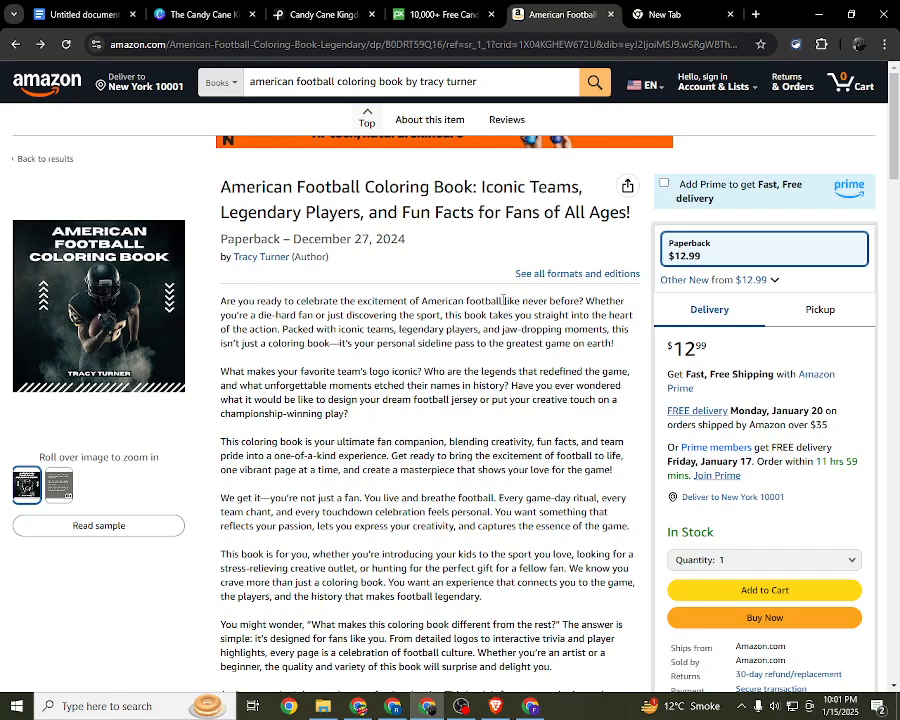
left_click(440, 14)
left_click(230, 10)
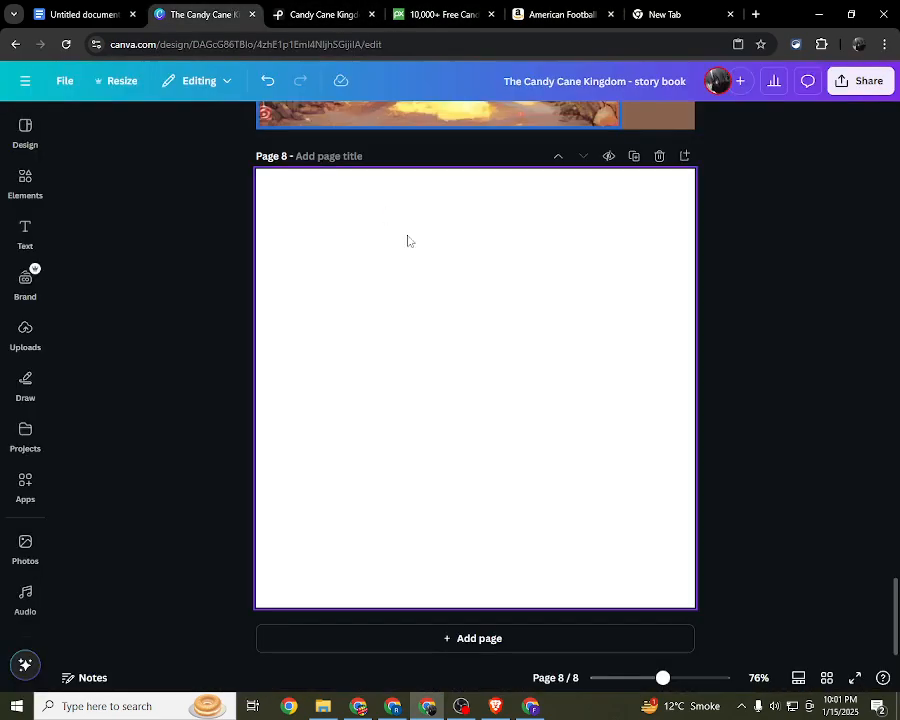
left_click(458, 12)
left_click(340, 12)
left_click(248, 12)
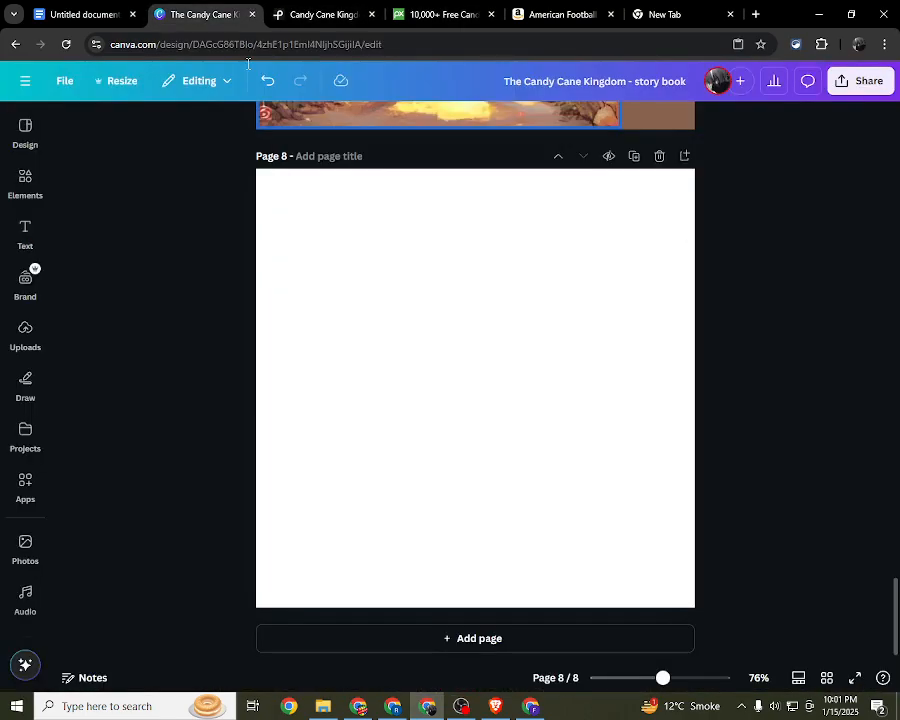
left_click(570, 14)
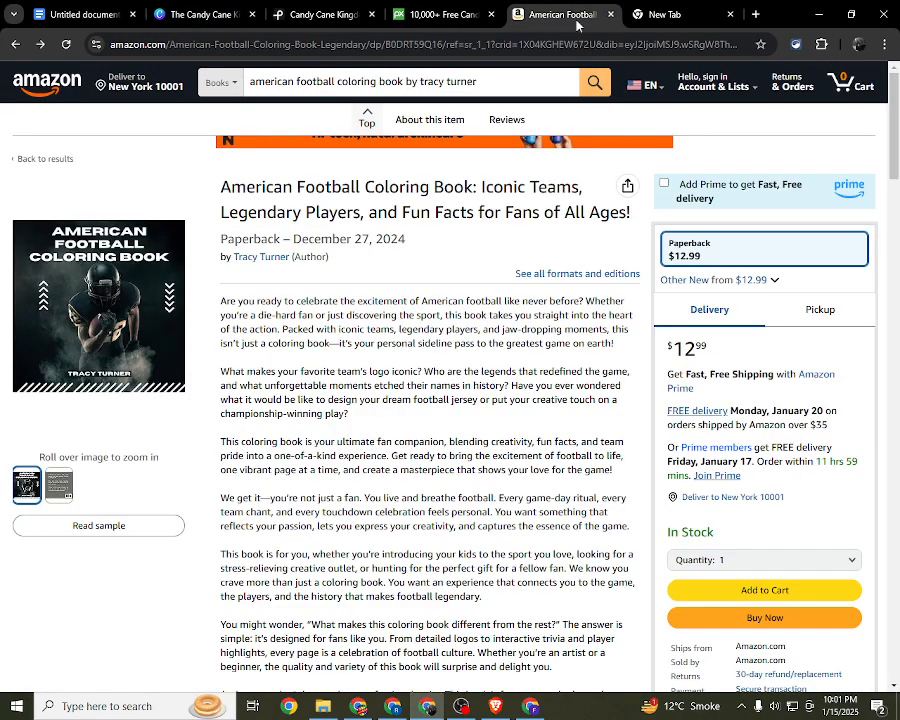
Step: Reopen the paperback's sample and re-examine it from the front cover through the copyright page to the football player coloring page
left_click(72, 372)
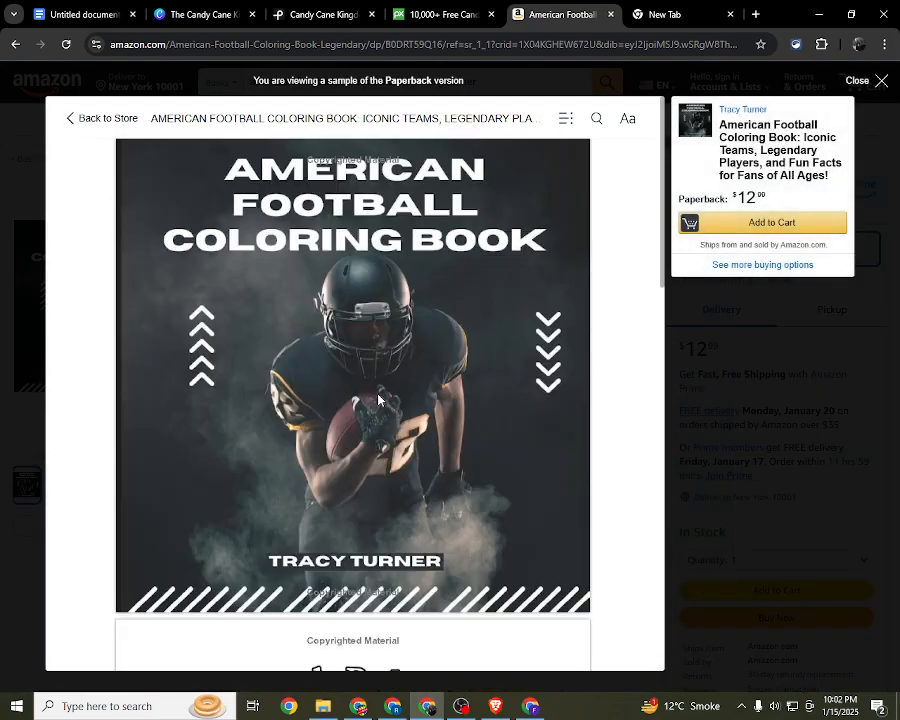
scroll(378, 399, "down", 15)
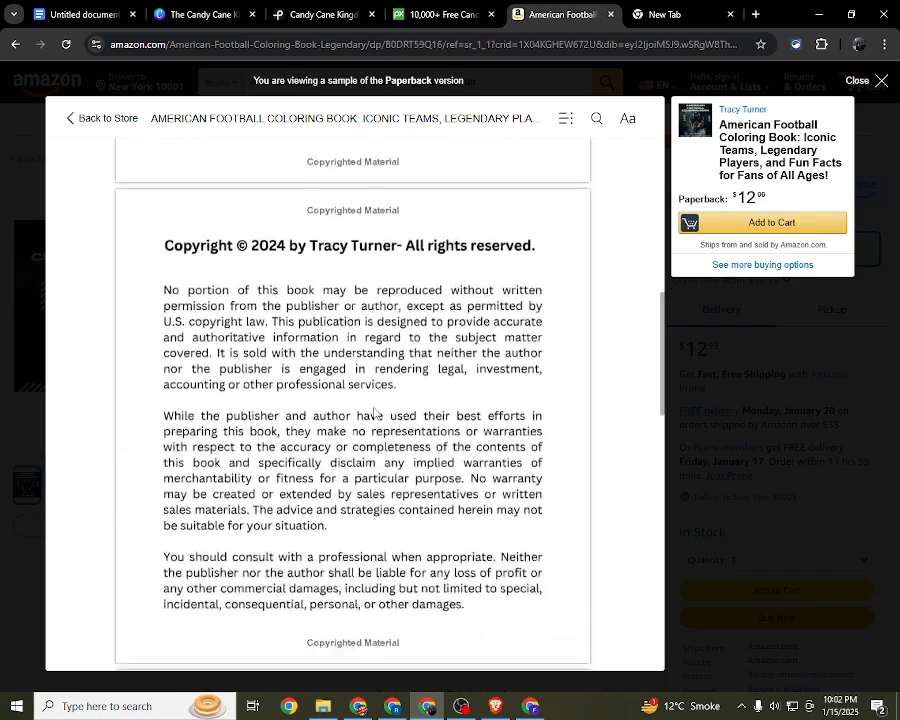
scroll(385, 323, "down", 2)
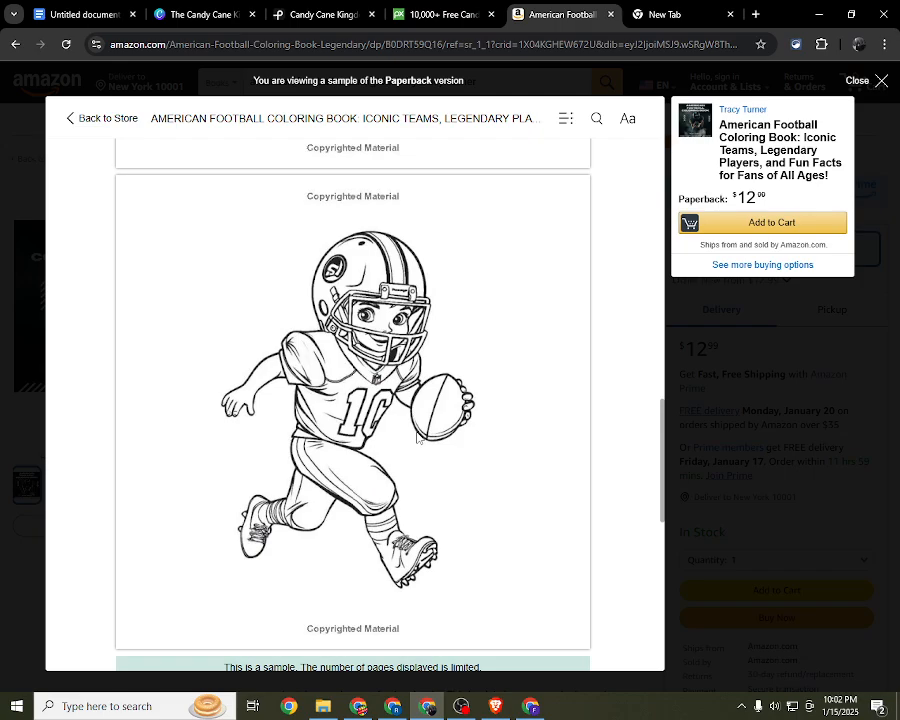
scroll(416, 433, "down", 1)
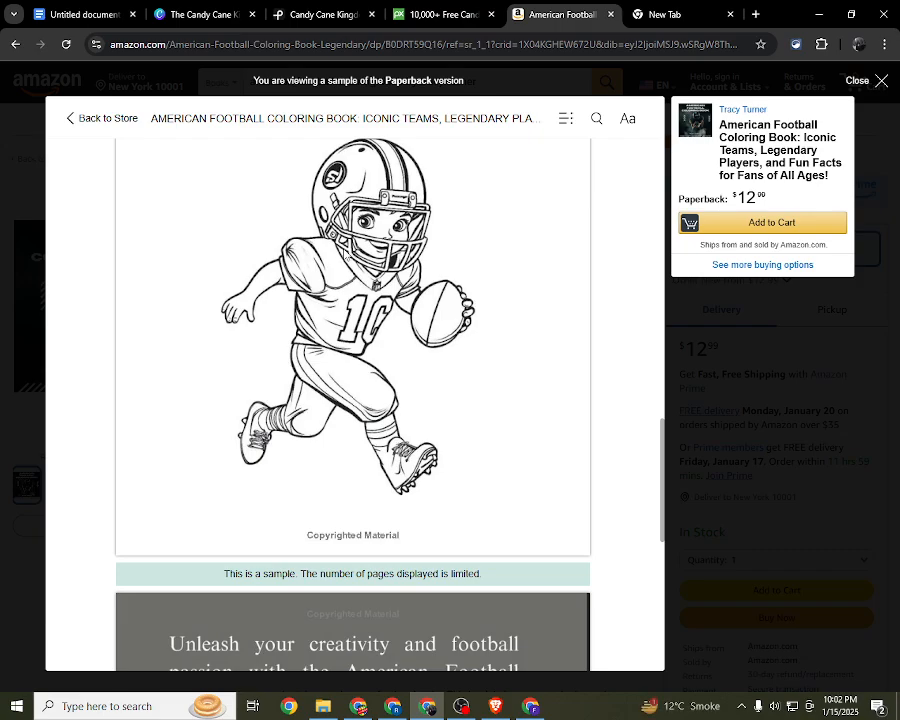
scroll(316, 287, "up", 1)
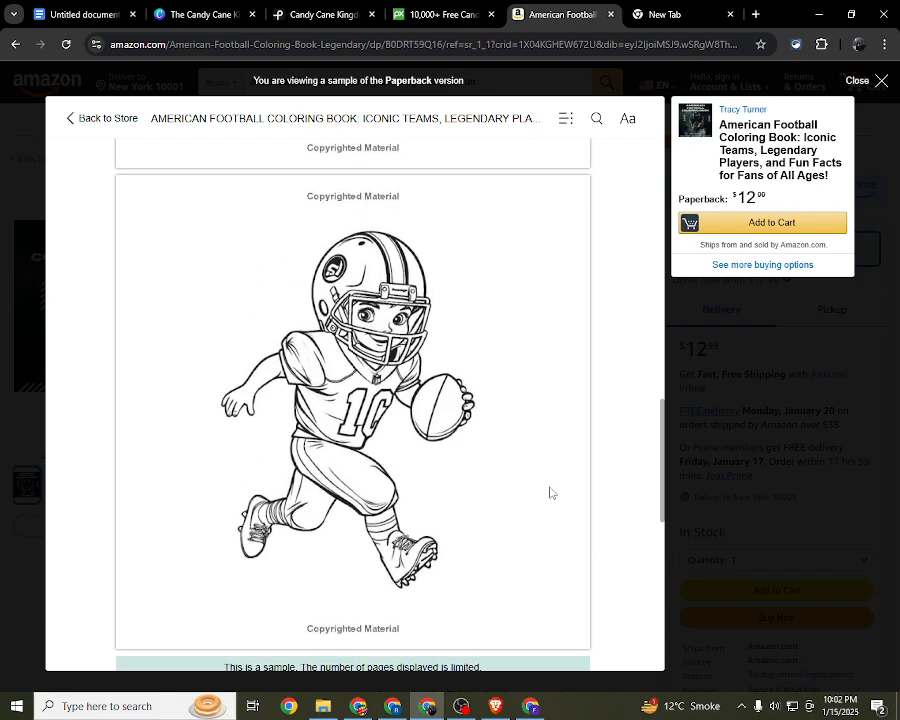
left_click(458, 13)
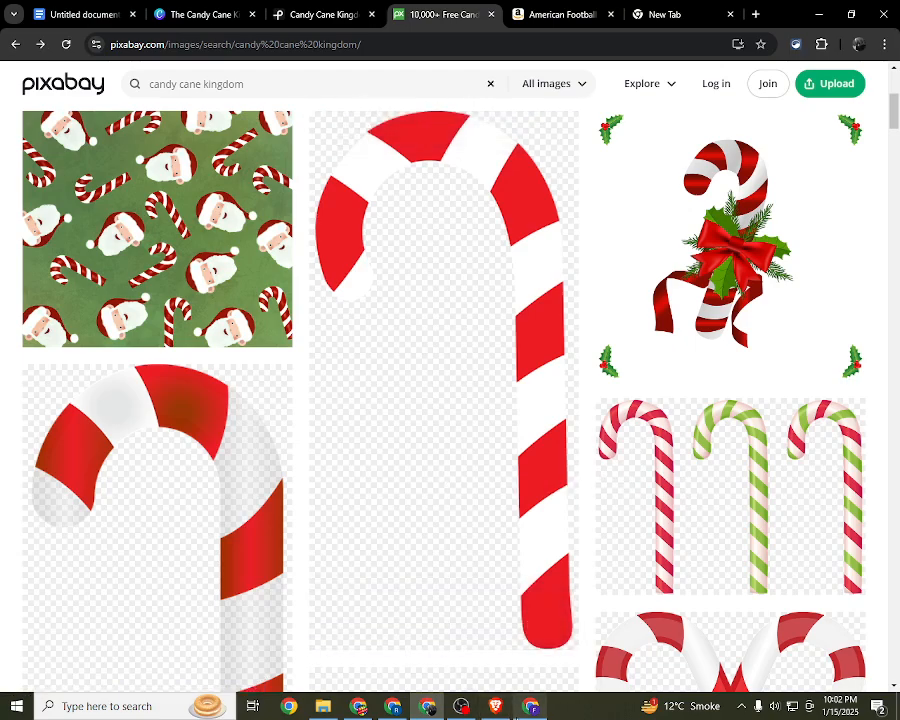
mouse_move(515, 710)
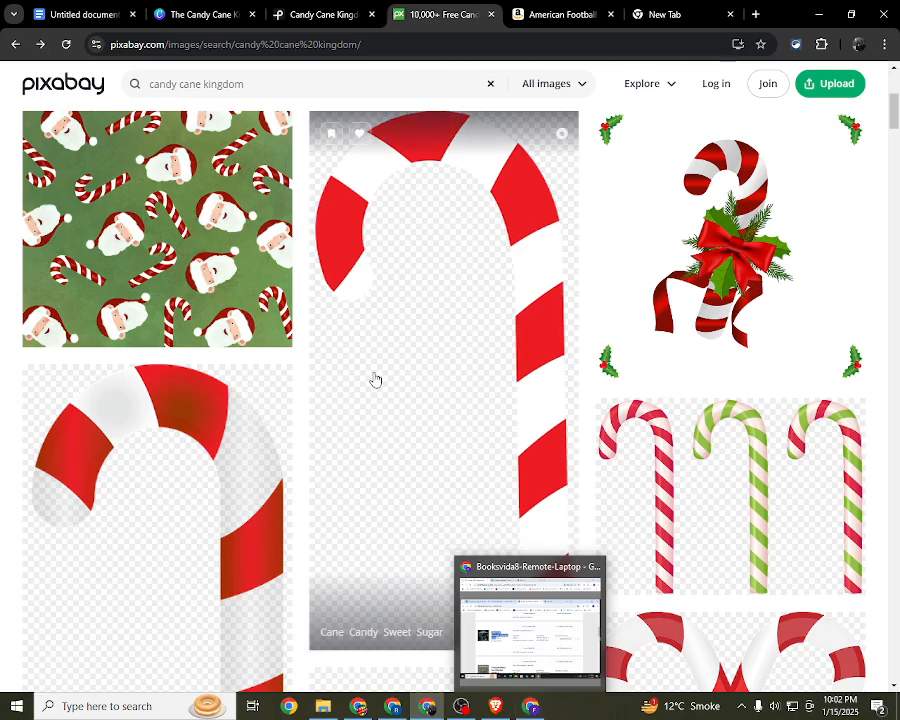
scroll(375, 378, "up", 4)
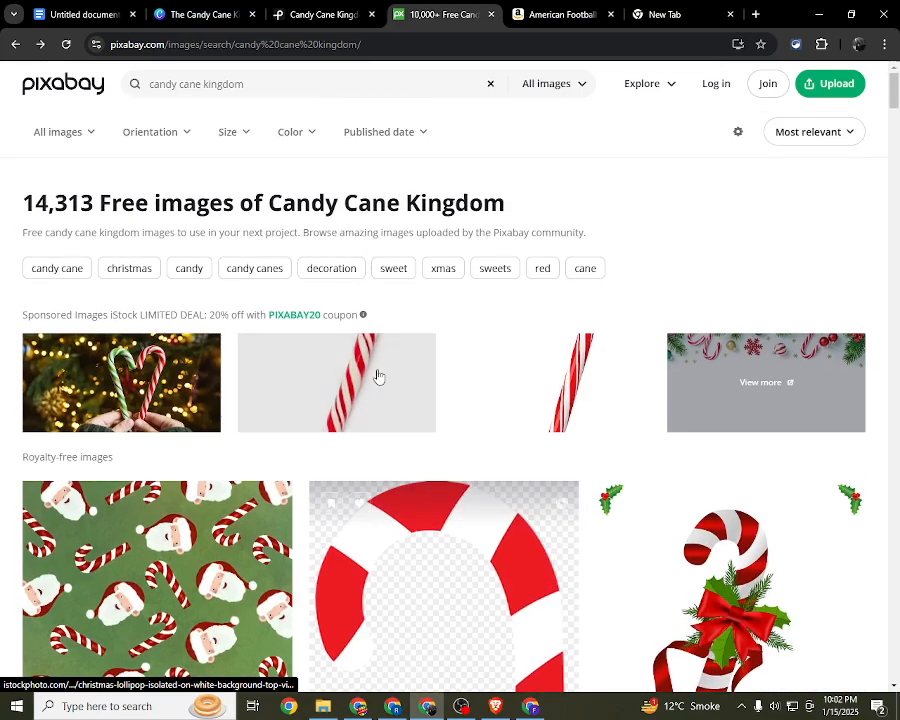
left_click(538, 12)
left_click(440, 14)
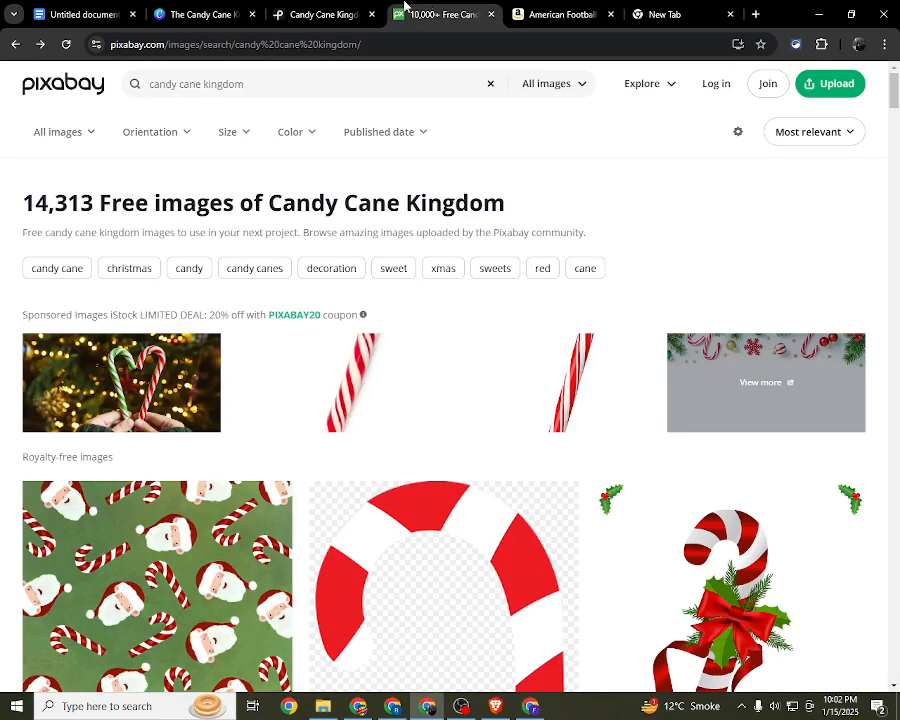
left_click(206, 12)
left_click(80, 12)
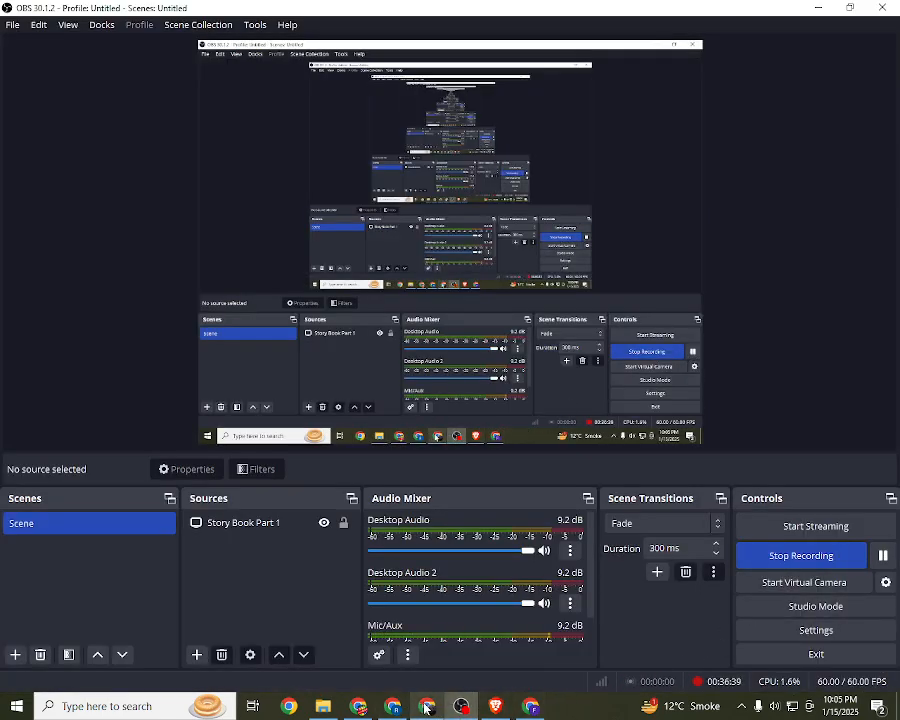
left_click(427, 706)
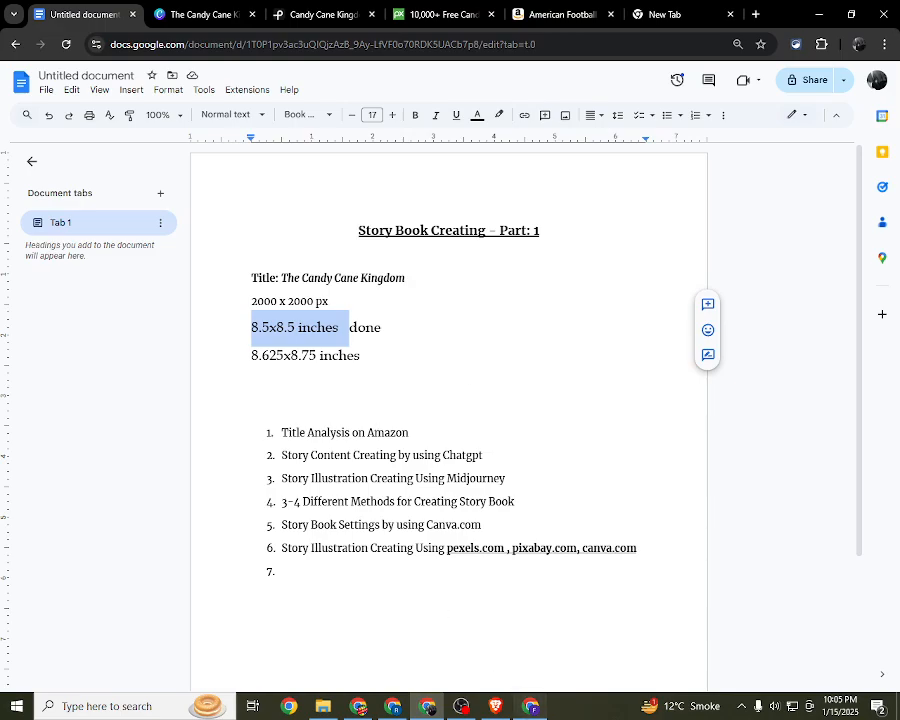
left_click(530, 706)
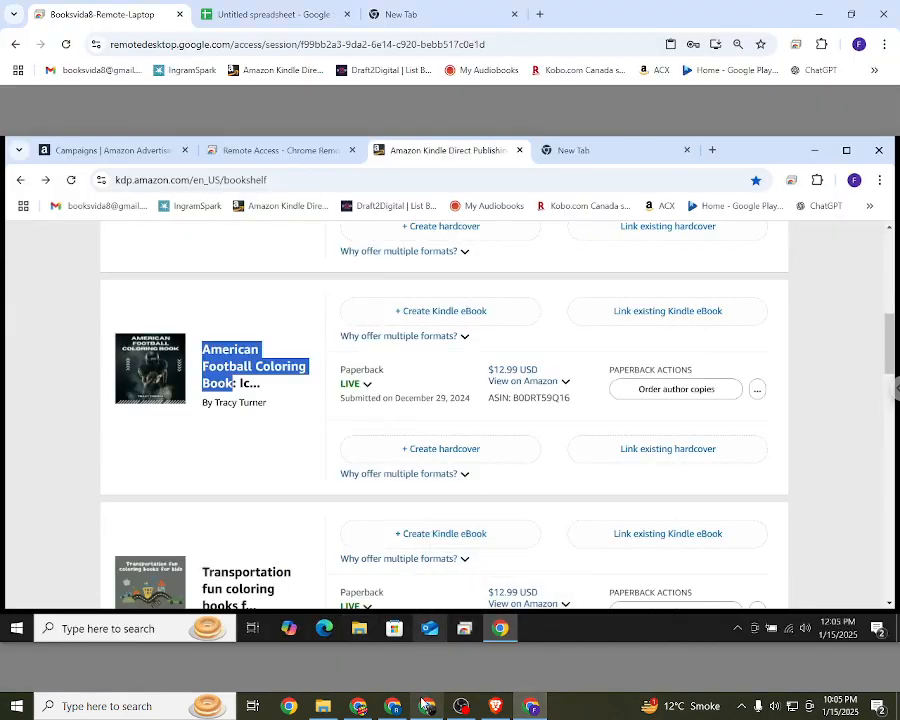
left_click(398, 553)
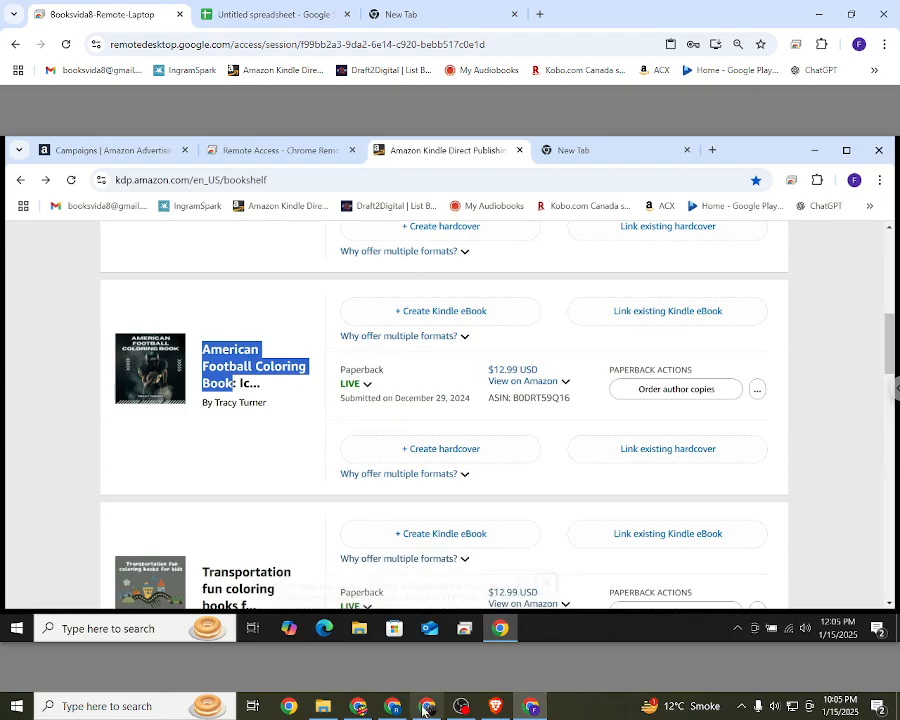
mouse_move(426, 706)
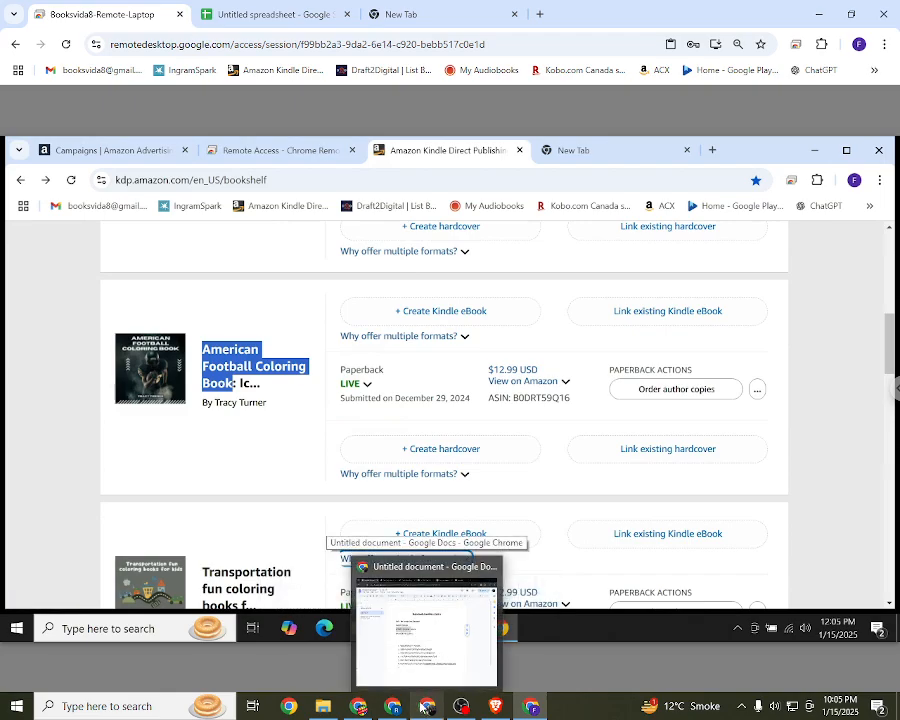
left_click(425, 706)
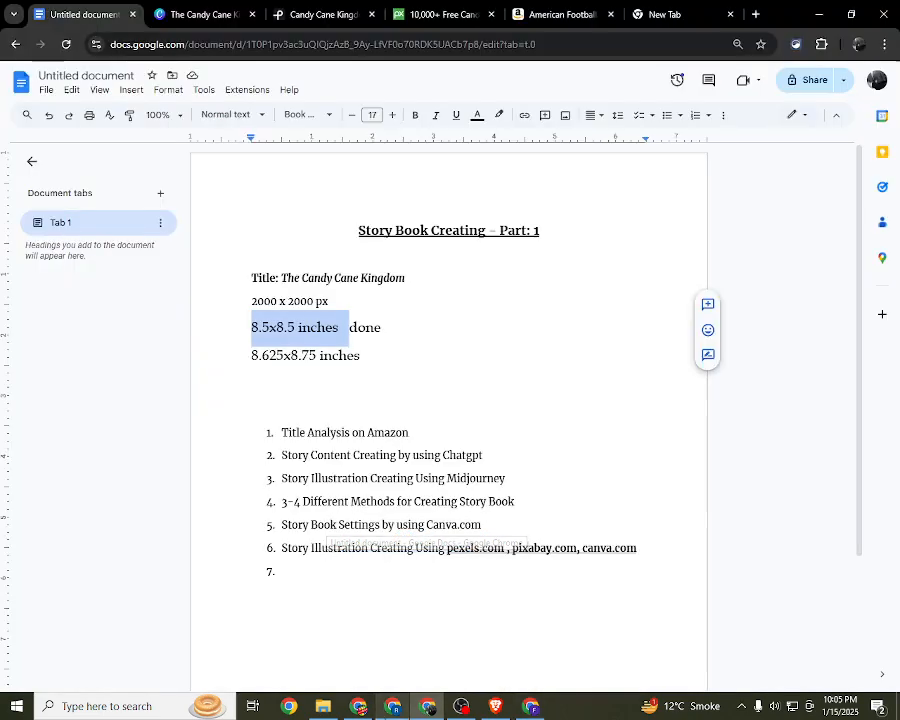
left_click(393, 706)
left_click(530, 706)
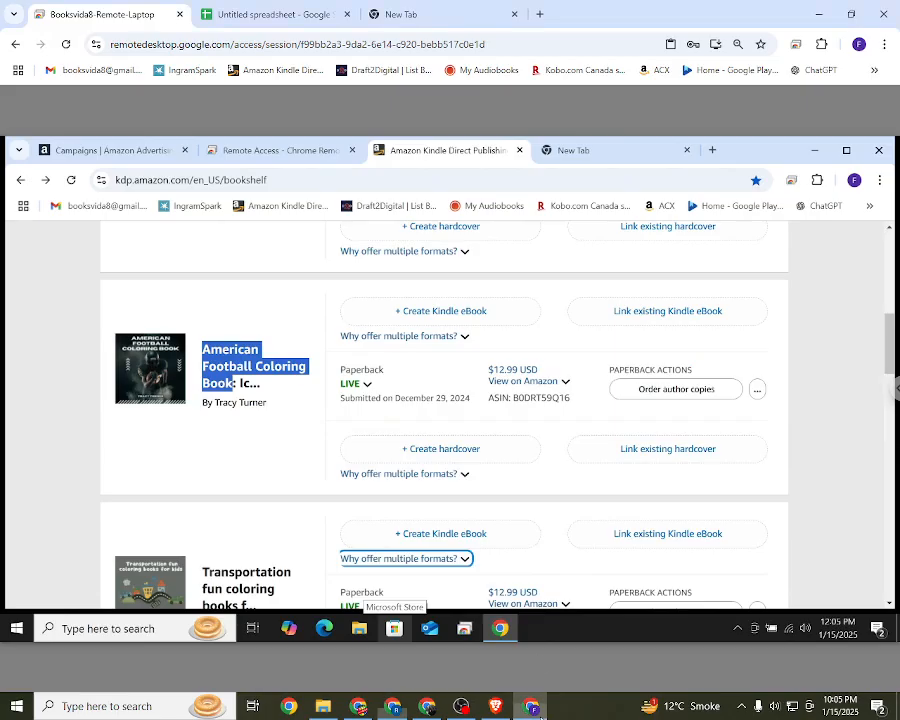
left_click(425, 713)
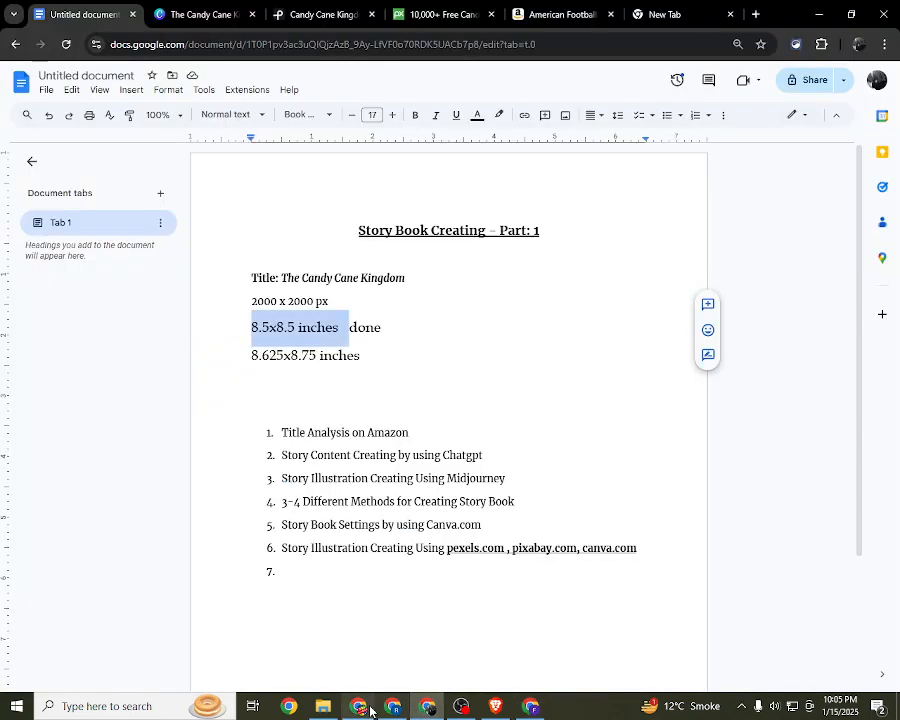
left_click(365, 709)
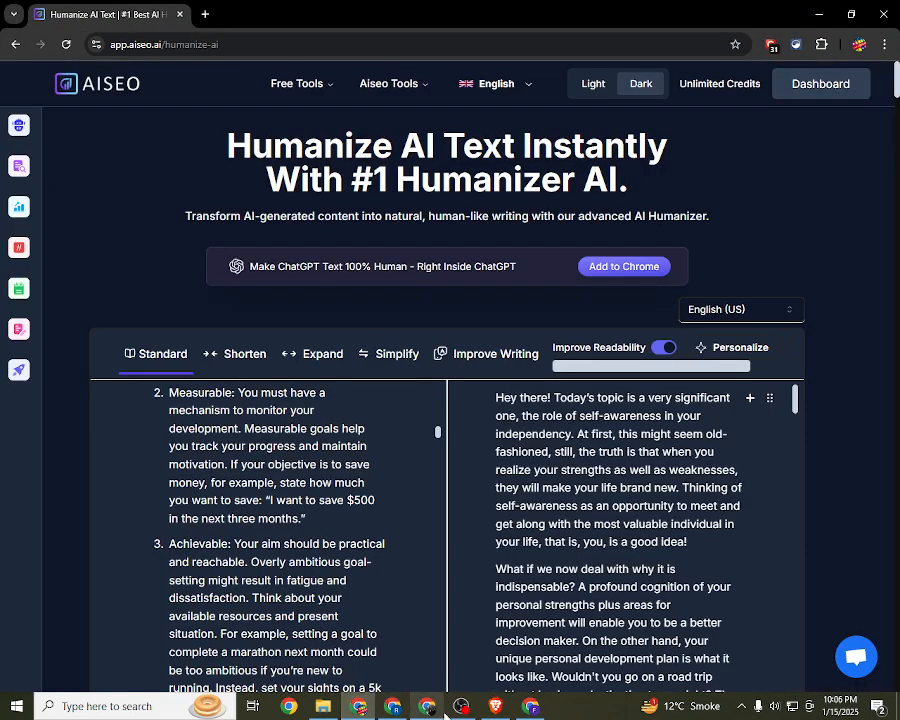
left_click(432, 709)
left_click(238, 10)
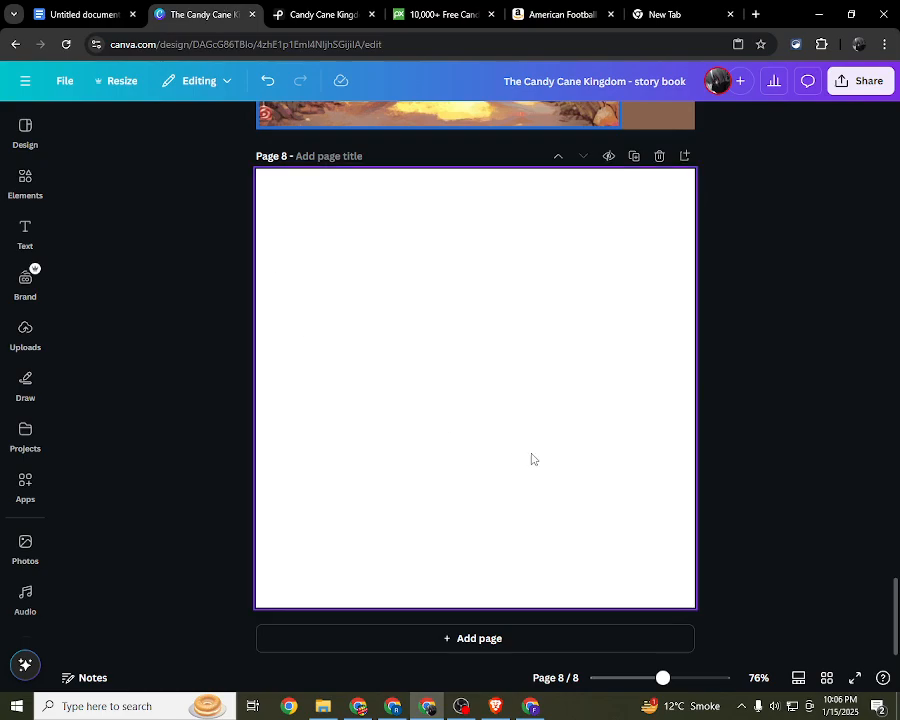
left_click(531, 707)
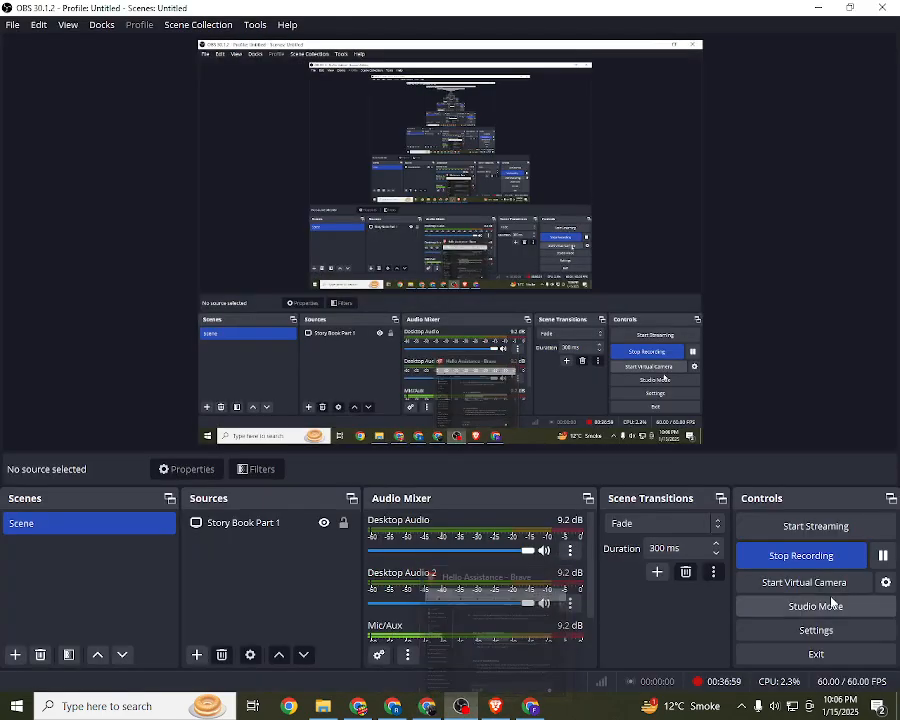
left_click(883, 555)
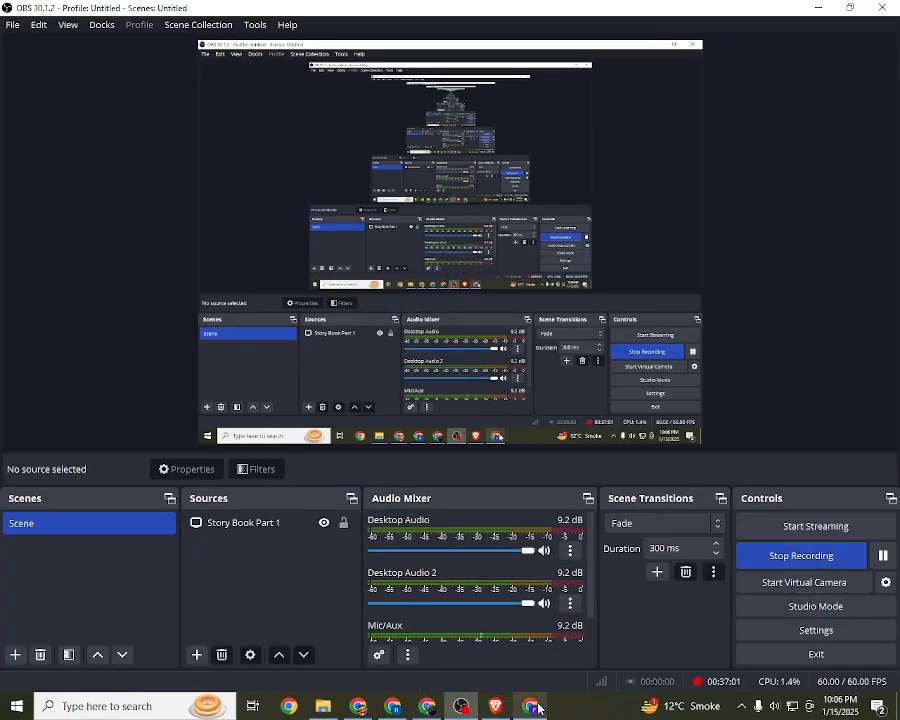
left_click(531, 707)
Step: Switch to the Canva story book and look over the pages from illustrated page 5 to blank page 8
left_click(427, 707)
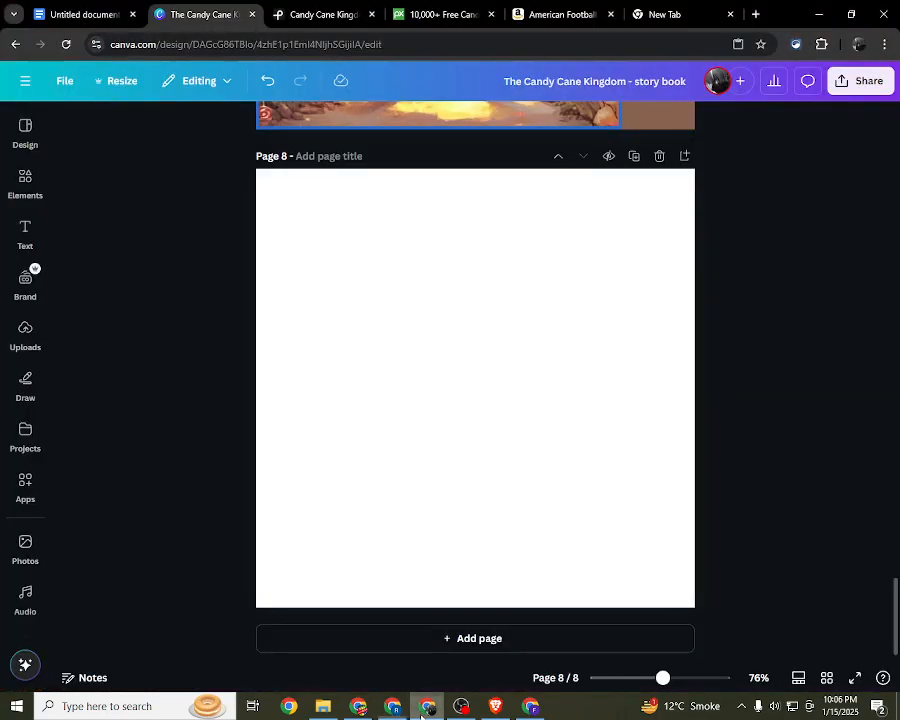
scroll(587, 349, "up", 3)
scroll(587, 349, "up", 10)
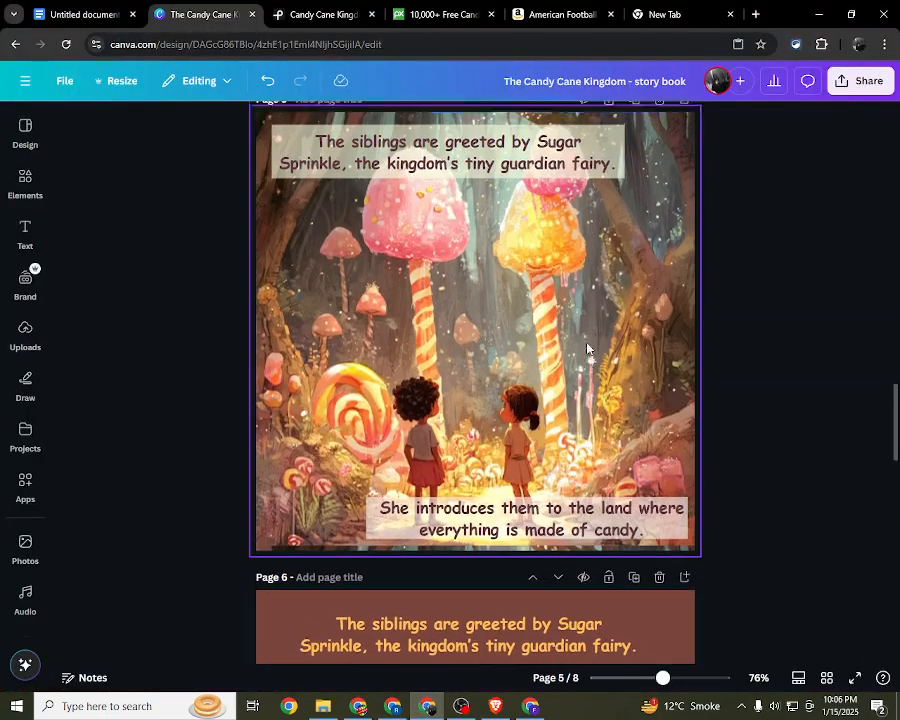
scroll(585, 347, "down", 8)
scroll(589, 348, "down", 5)
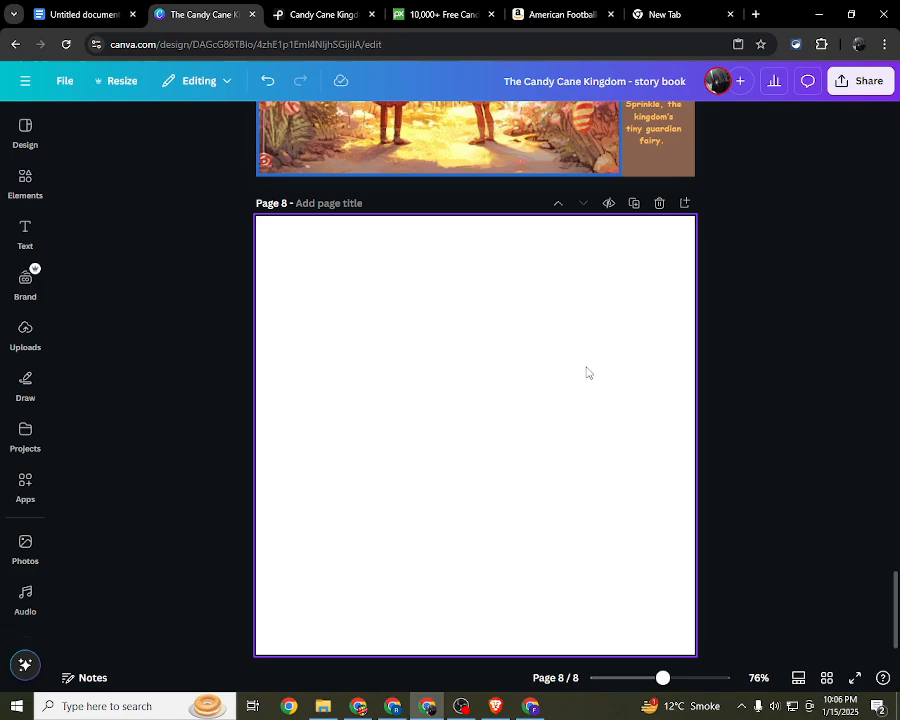
left_click(151, 337)
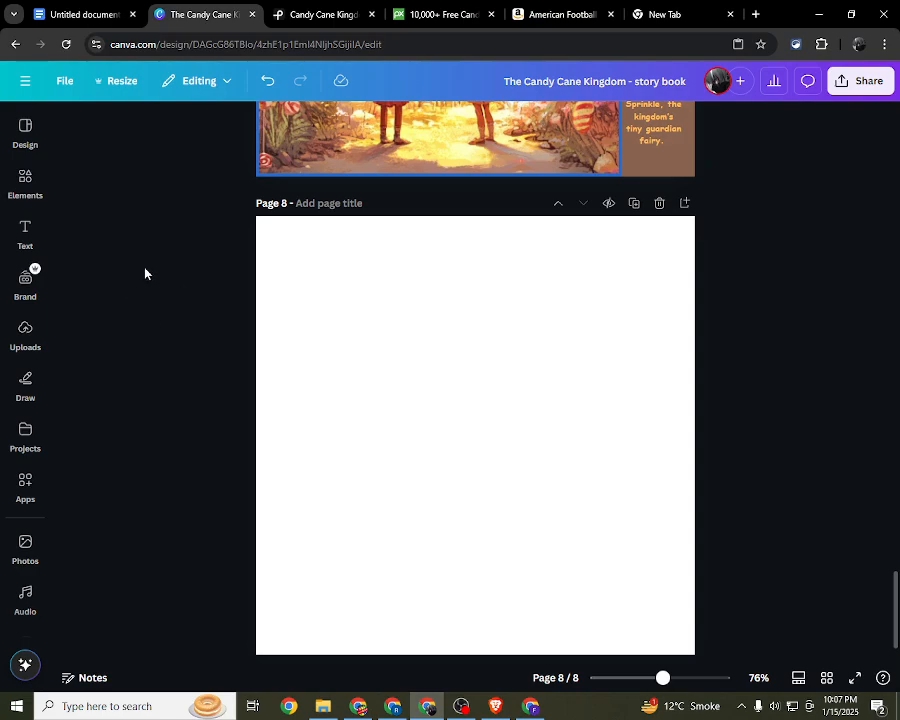
left_click(25, 180)
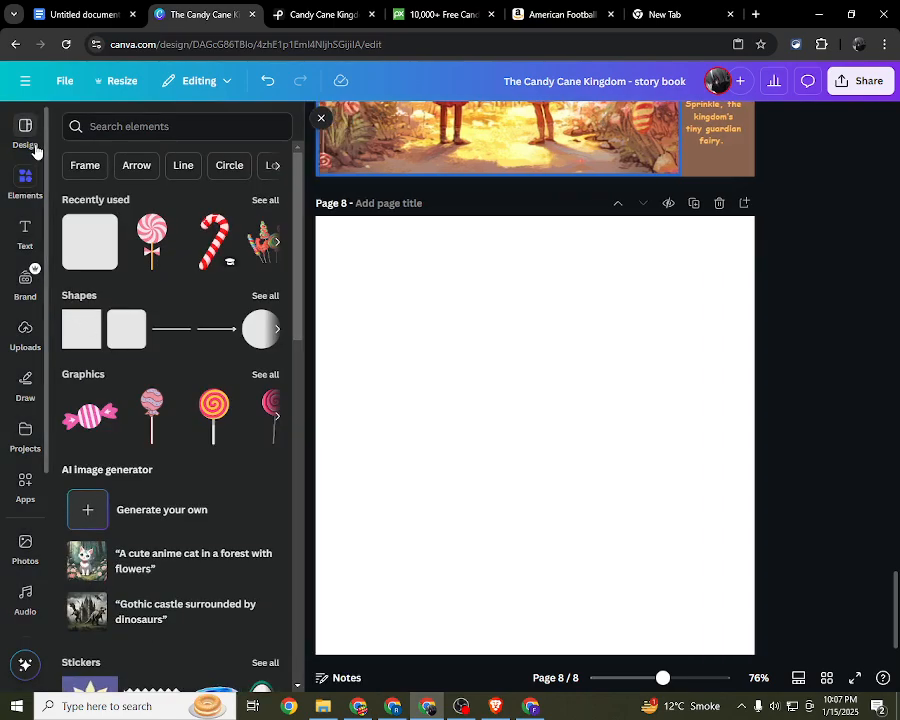
scroll(794, 301, "up", 2)
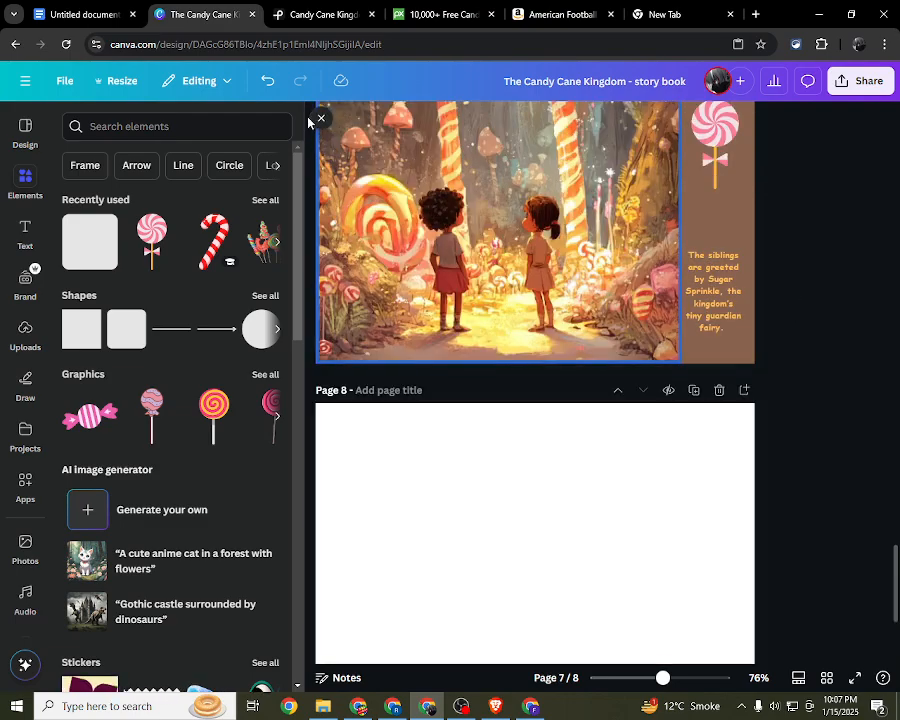
left_click(319, 118)
Step: Compare illustrated page 7 with blank page 8, and look at the Candy Cane Kingdom image searches on Pexels and Pixabay
scroll(221, 266, "down", 3)
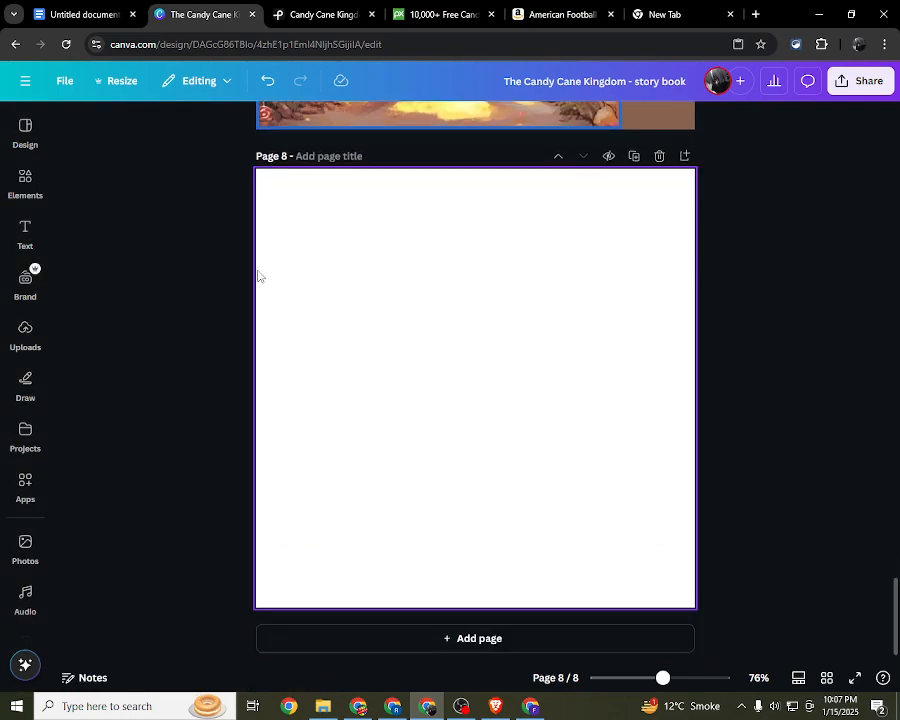
scroll(378, 196, "up", 2)
scroll(380, 199, "up", 3)
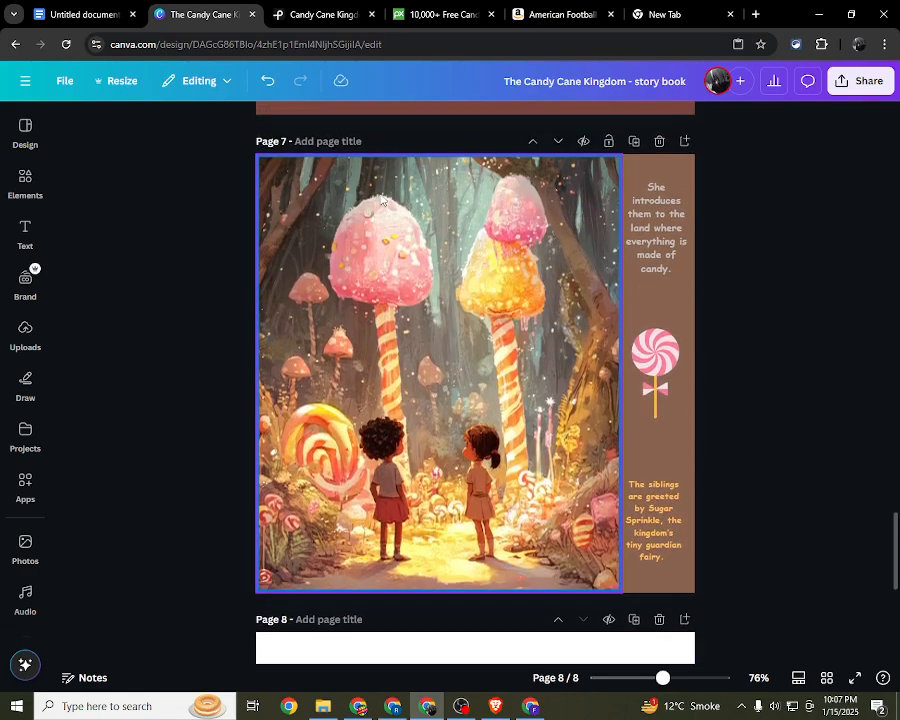
scroll(380, 199, "down", 3)
left_click(333, 9)
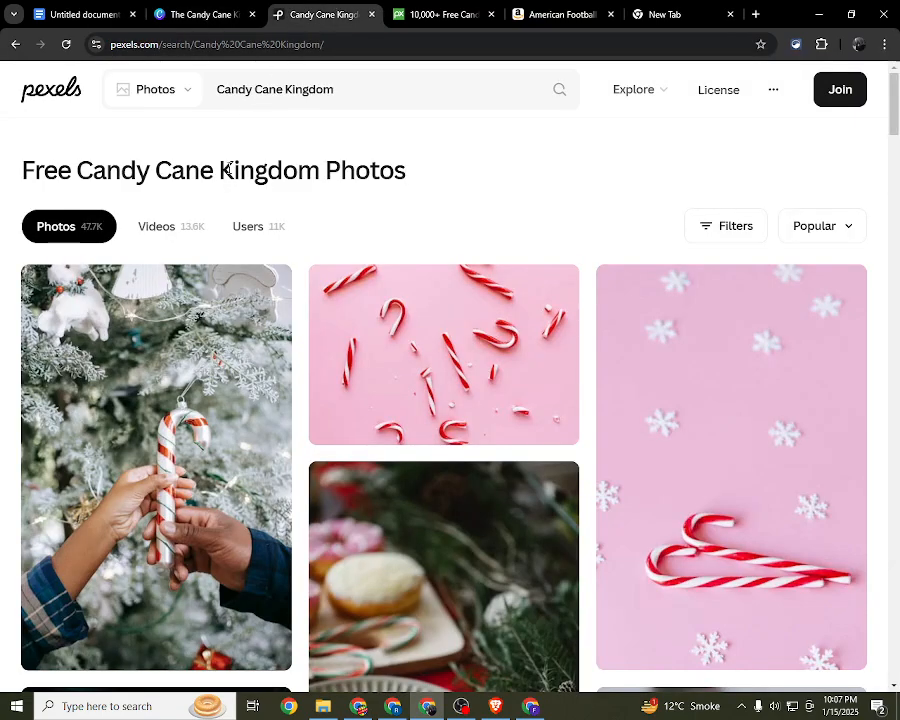
left_click_drag(43, 170, 312, 184)
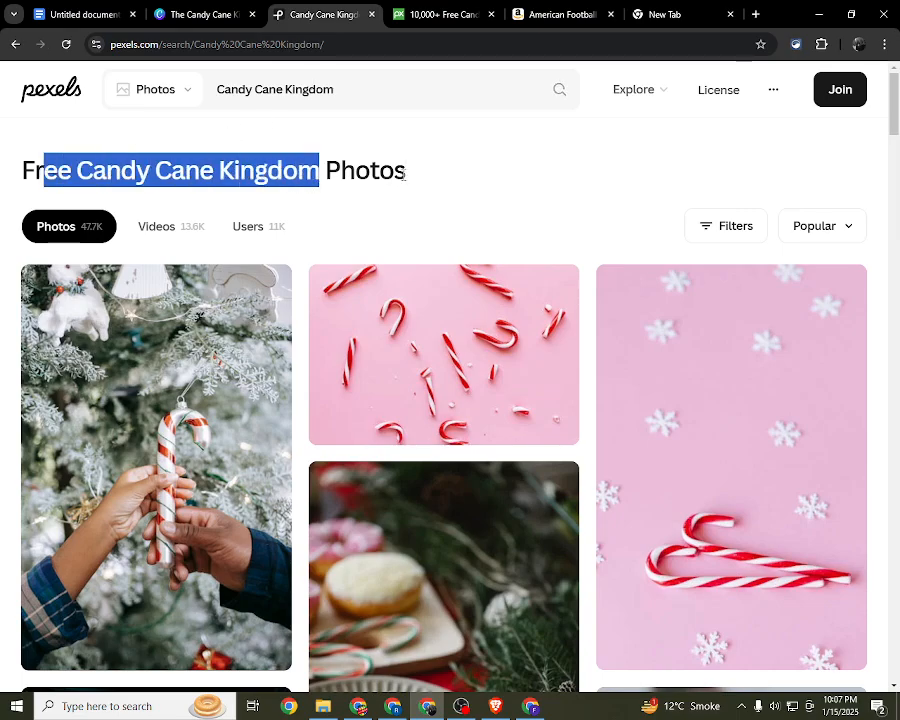
left_click(418, 16)
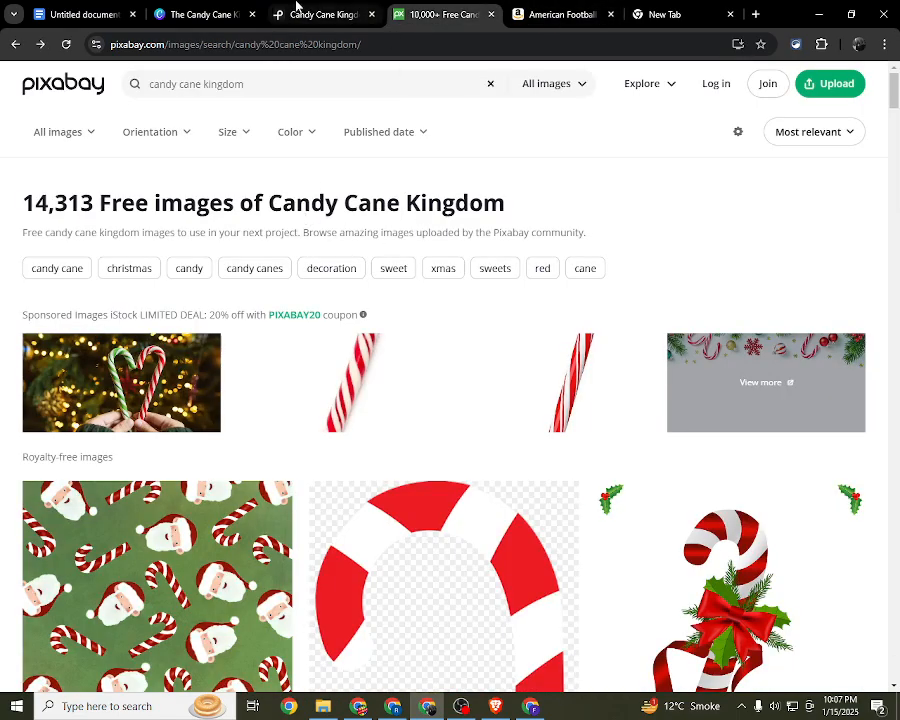
left_click(205, 14)
scroll(199, 271, "down", 3)
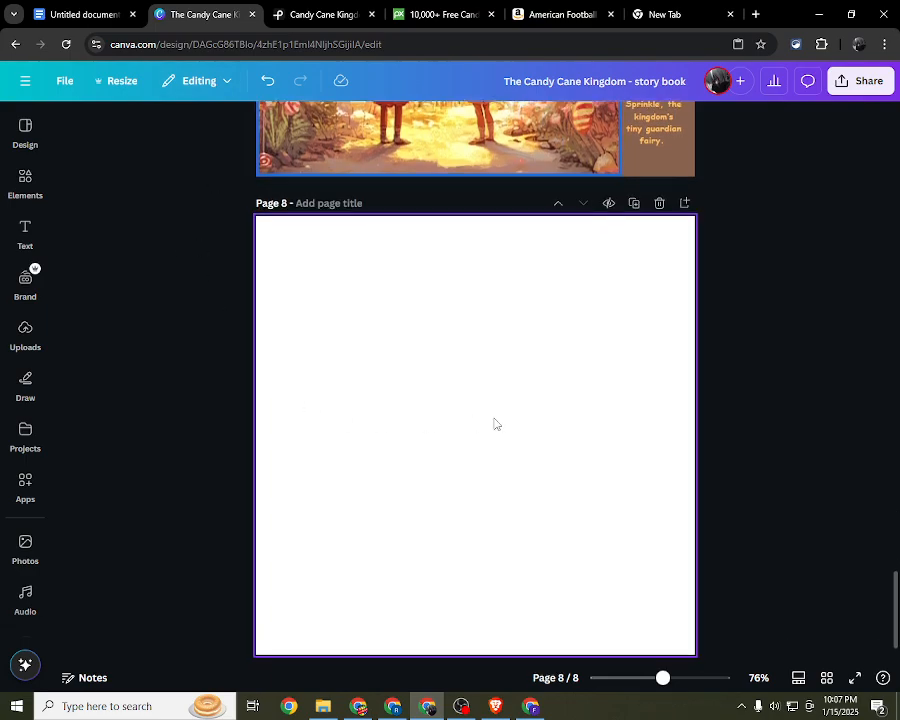
Step: Select blank page 8 and look through the suggested design templates
left_click(494, 420)
left_click(25, 130)
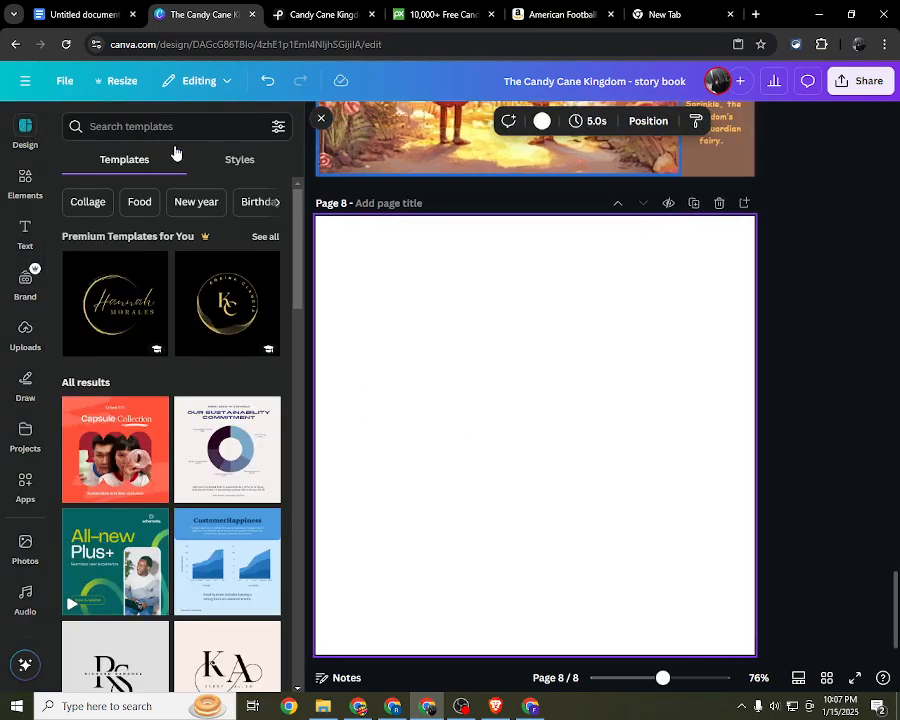
scroll(72, 474, "down", 1)
right_click(62, 486)
left_click(4, 512)
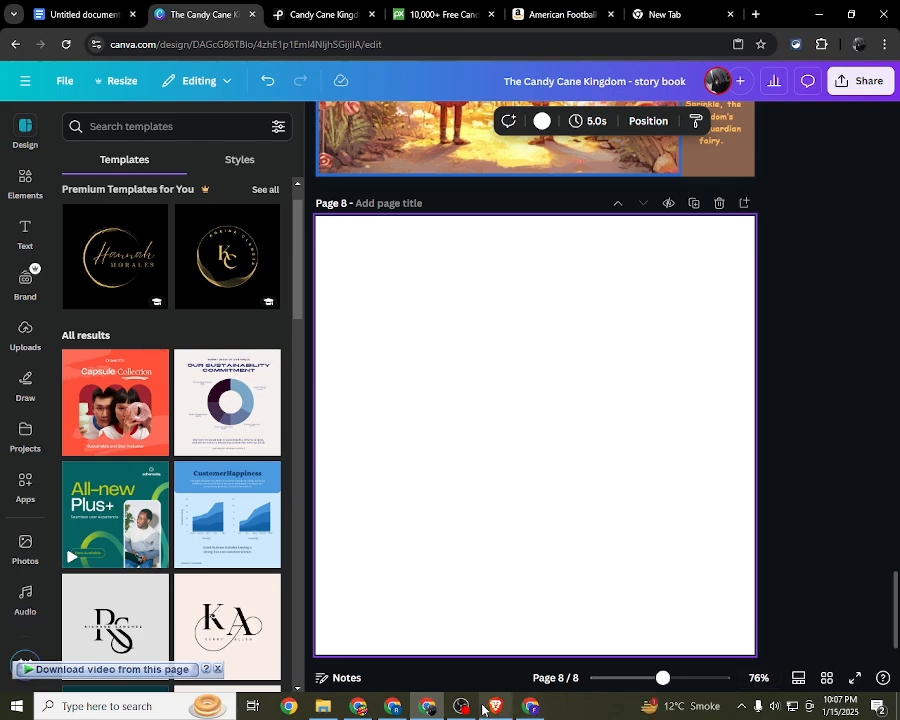
left_click(461, 706)
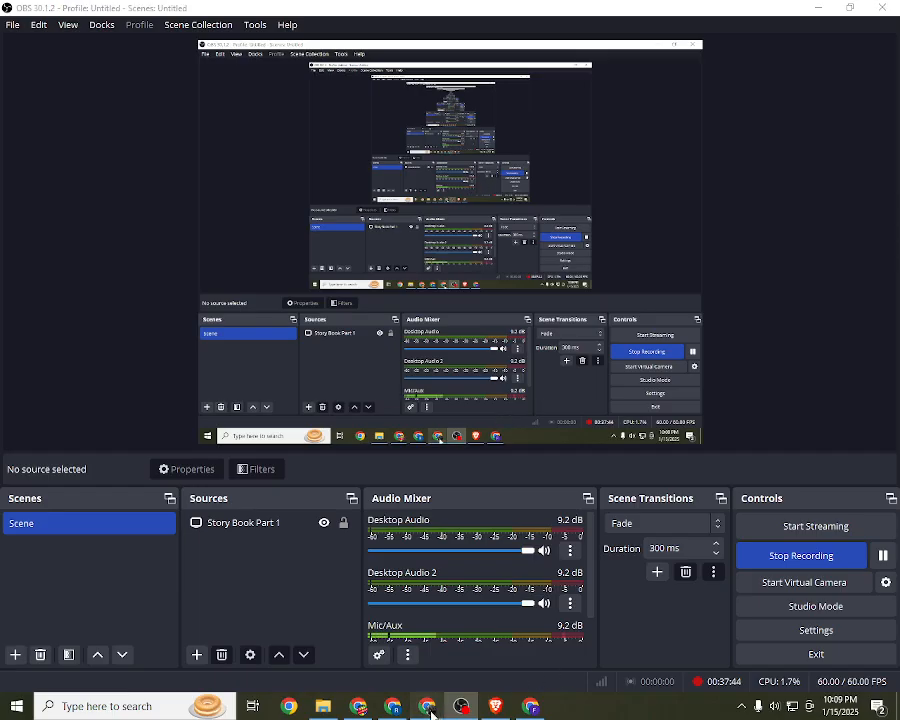
left_click(428, 708)
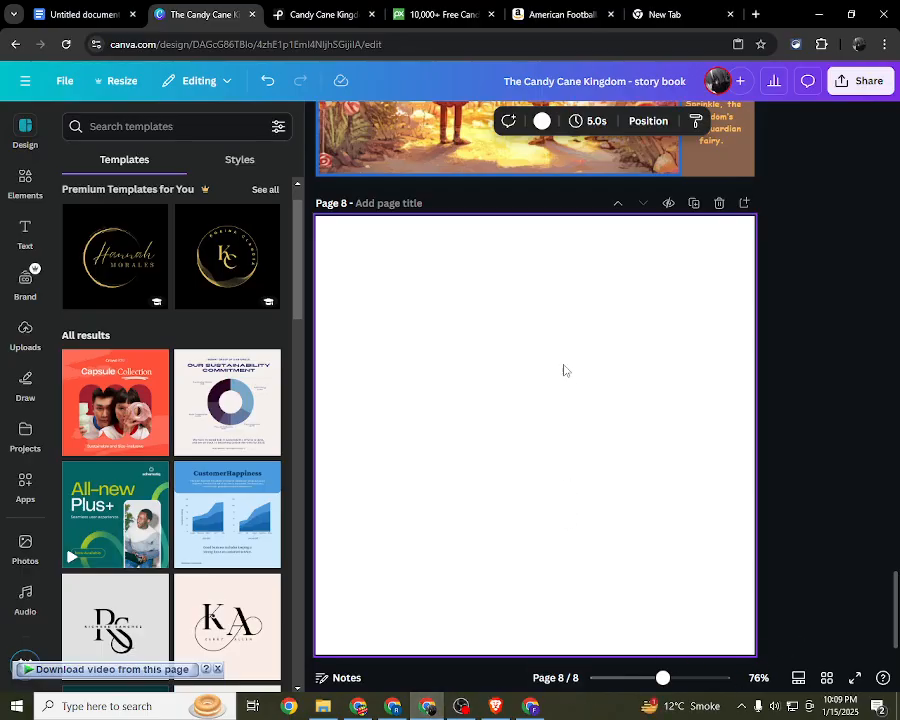
scroll(580, 365, "up", 2)
scroll(594, 358, "down", 3)
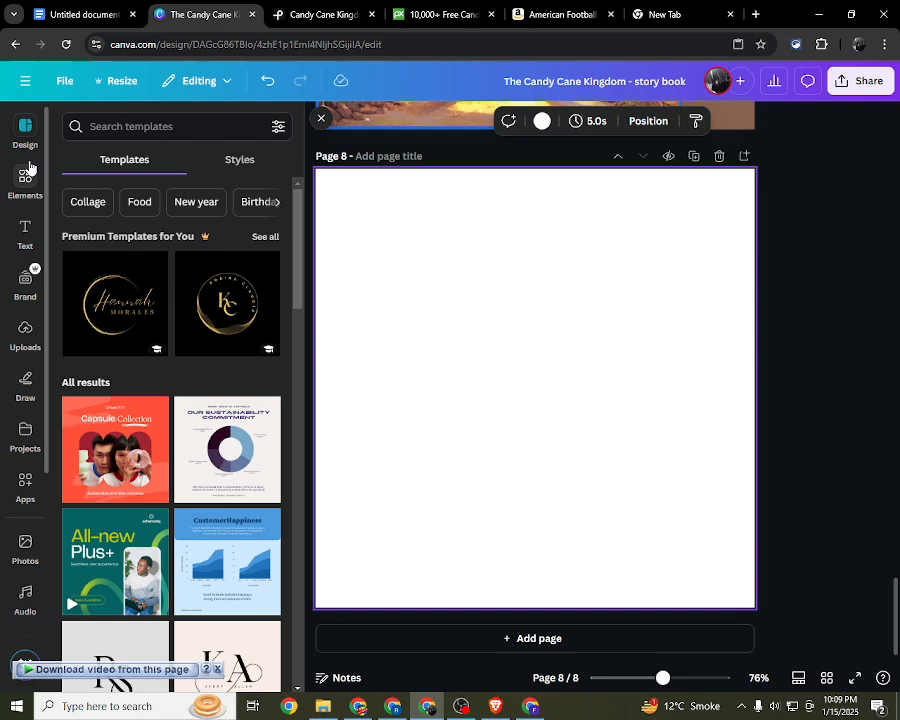
Step: Look through the recently used elements and the candy cane stock photos for page 8 artwork
left_click(28, 182)
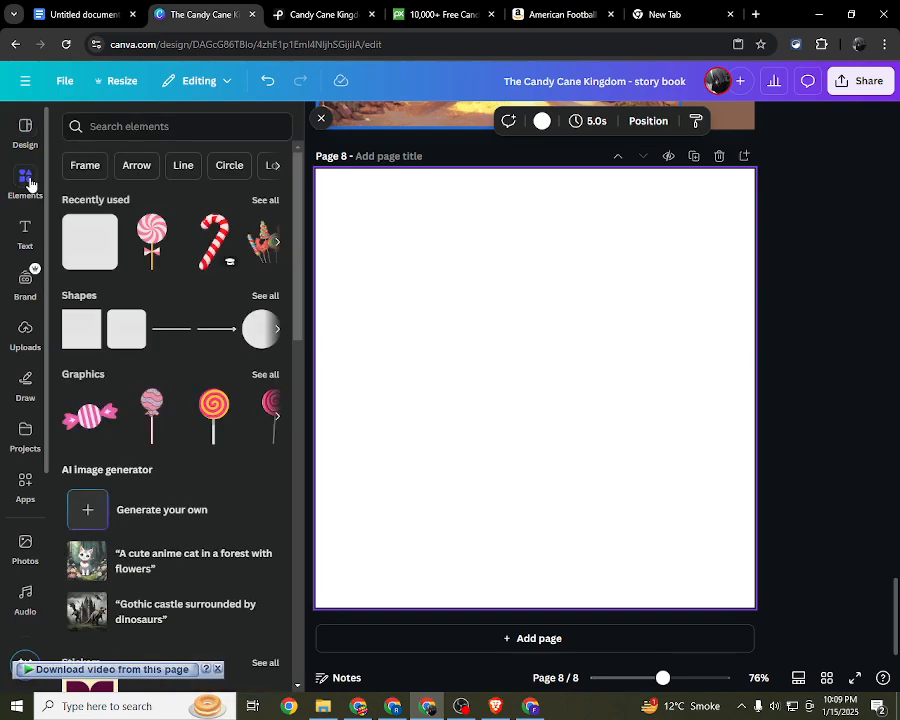
left_click(266, 201)
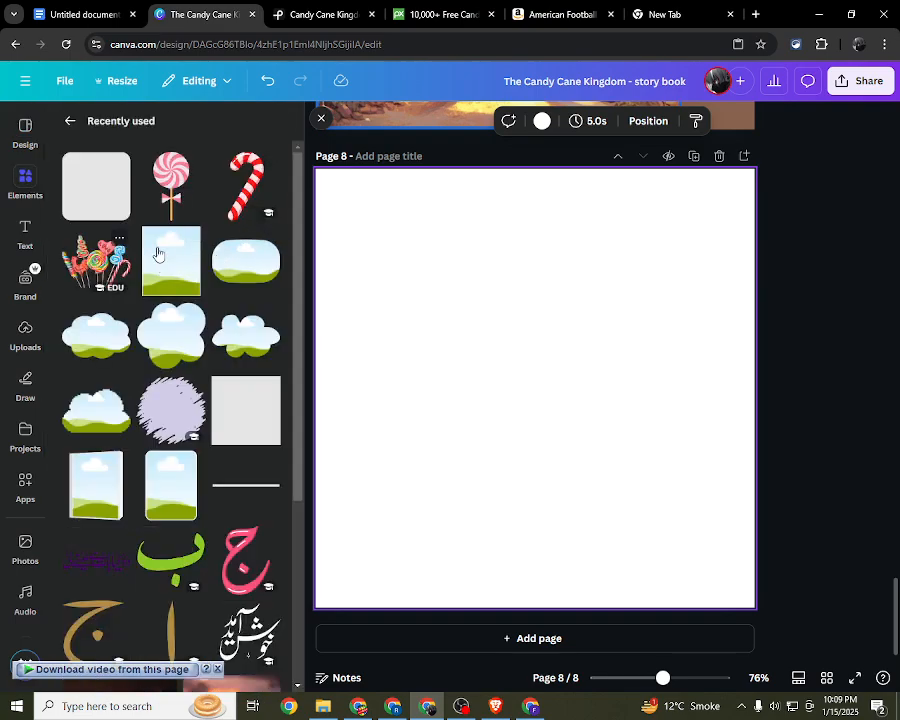
scroll(180, 400, "down", 3)
scroll(151, 257, "up", 3)
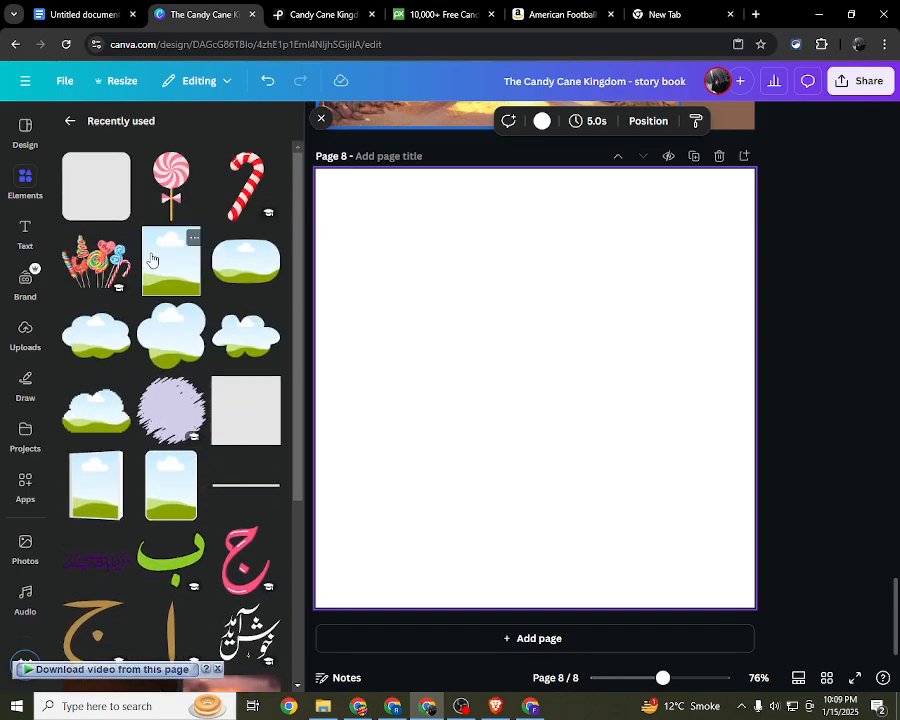
left_click(70, 120)
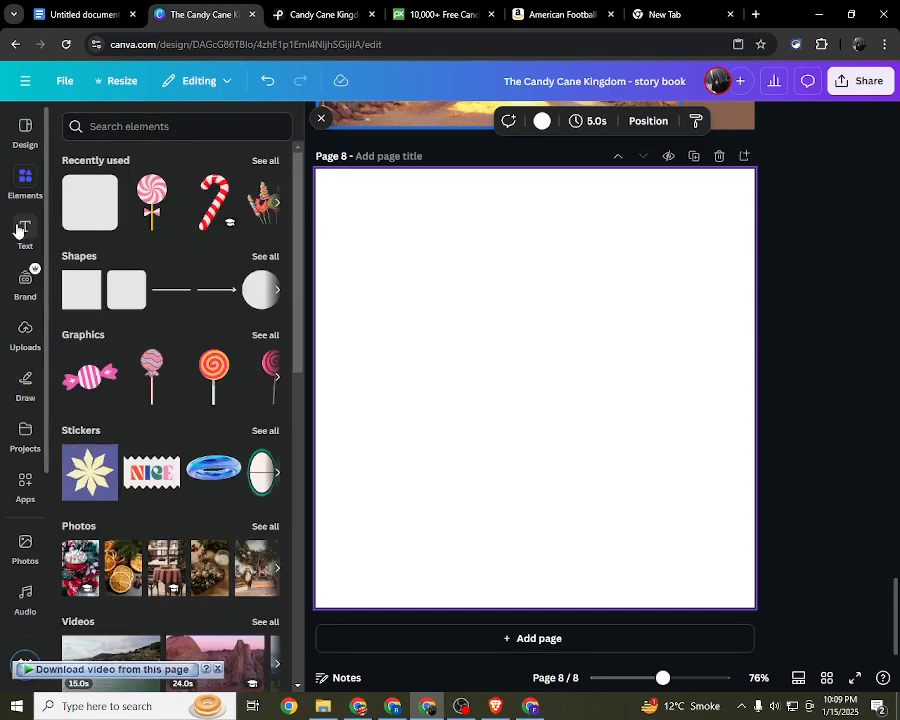
left_click(26, 541)
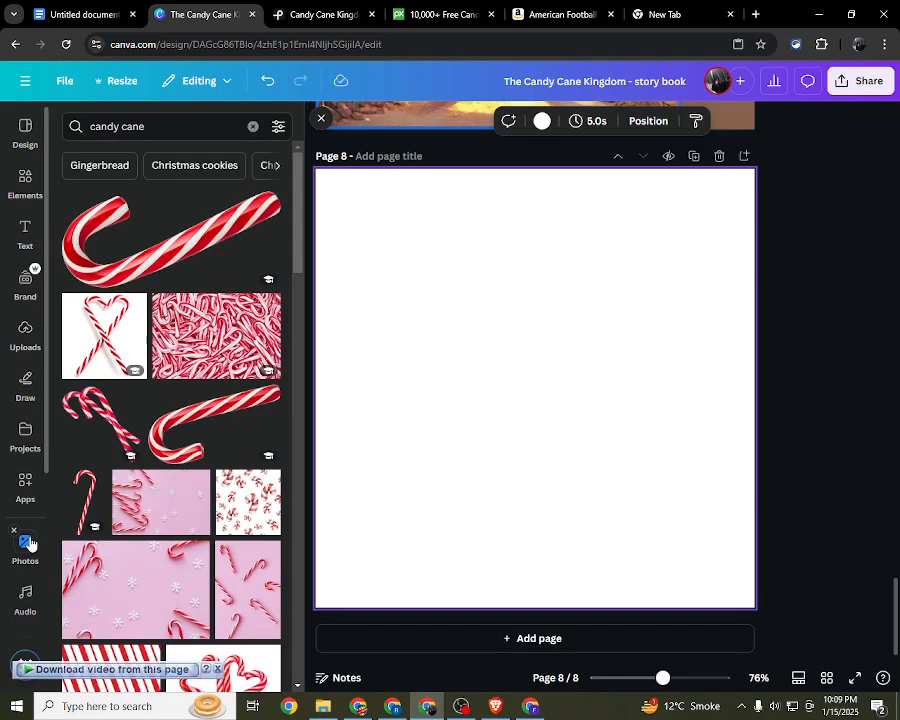
Step: Examine the available Canva apps, including your own apps and the featured, popular and AI-powered ones
left_click(26, 488)
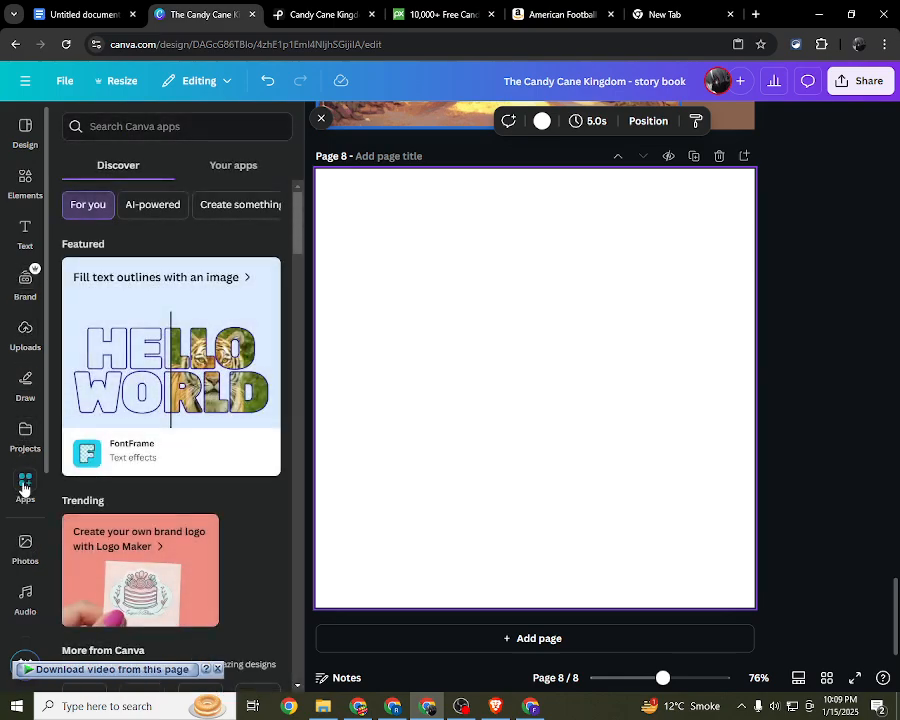
left_click(238, 166)
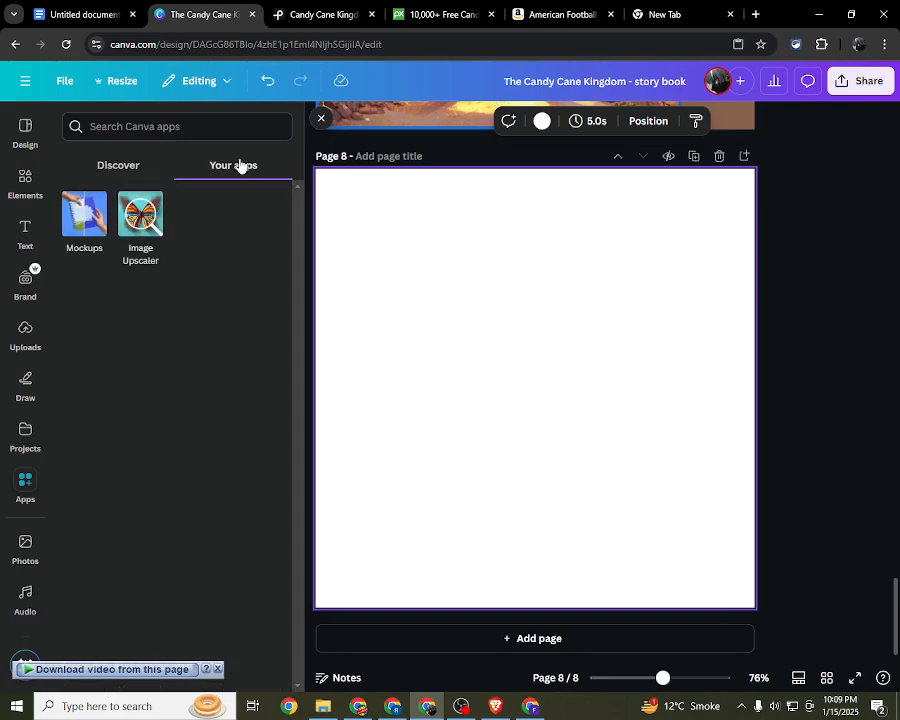
left_click(131, 160)
scroll(137, 280, "down", 5)
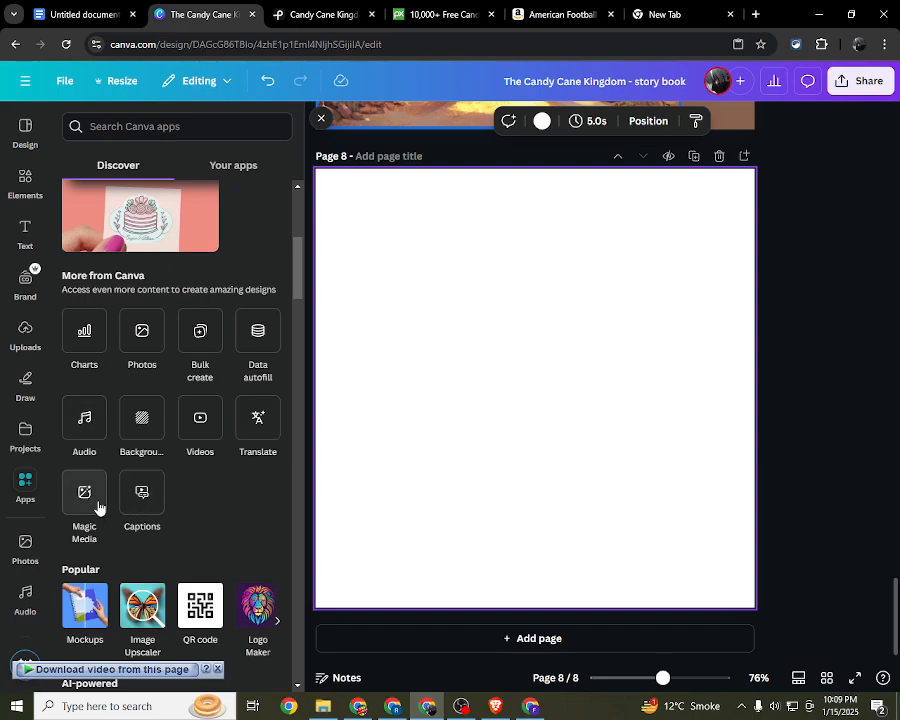
left_click(24, 489)
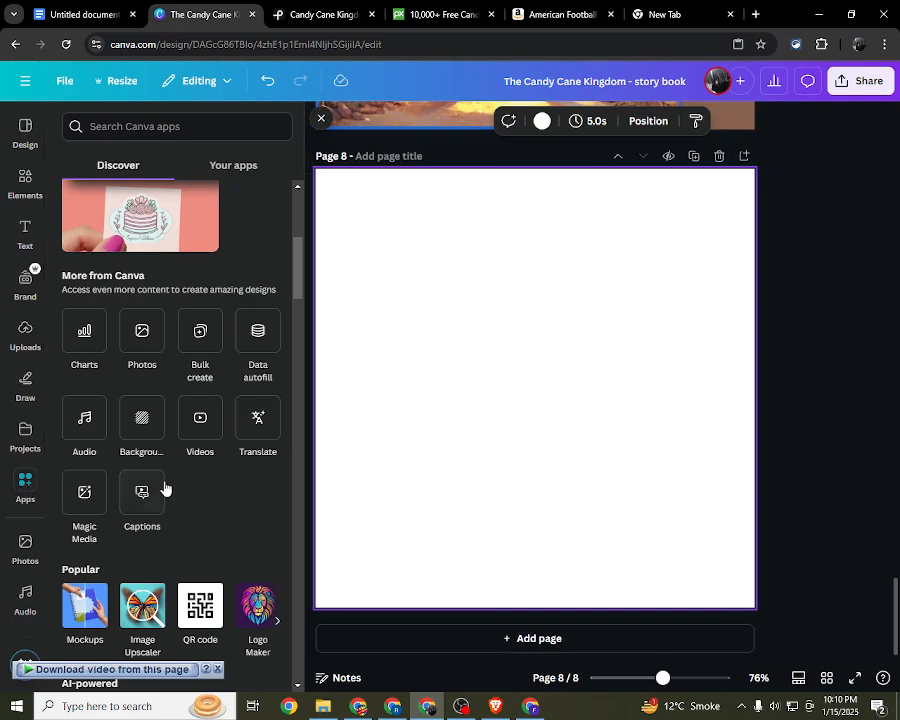
scroll(172, 260, "down", 5)
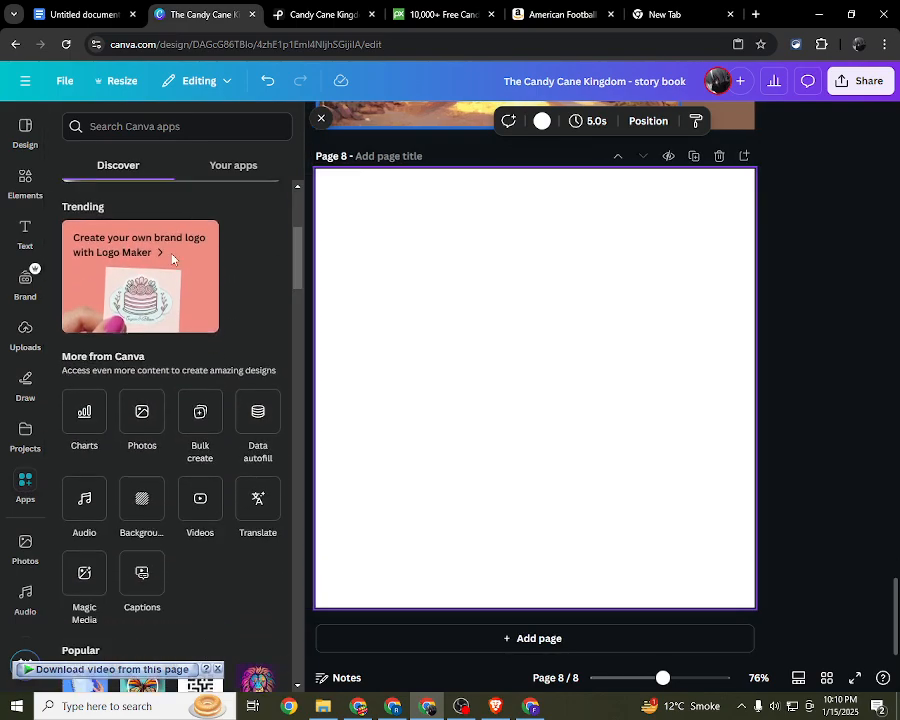
scroll(134, 470, "down", 5)
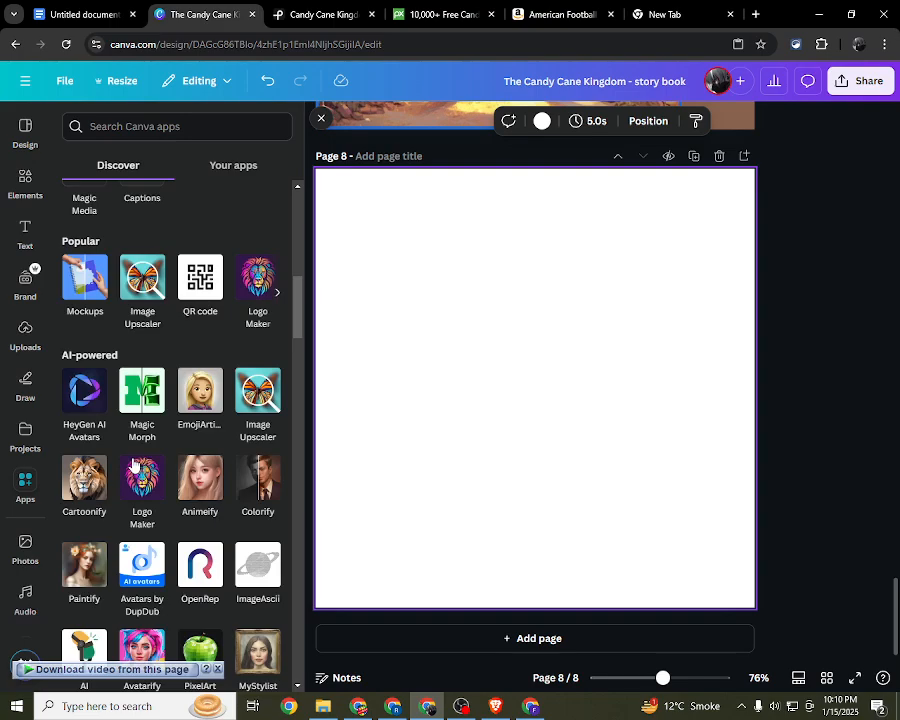
scroll(133, 460, "up", 6)
scroll(133, 458, "down", 1)
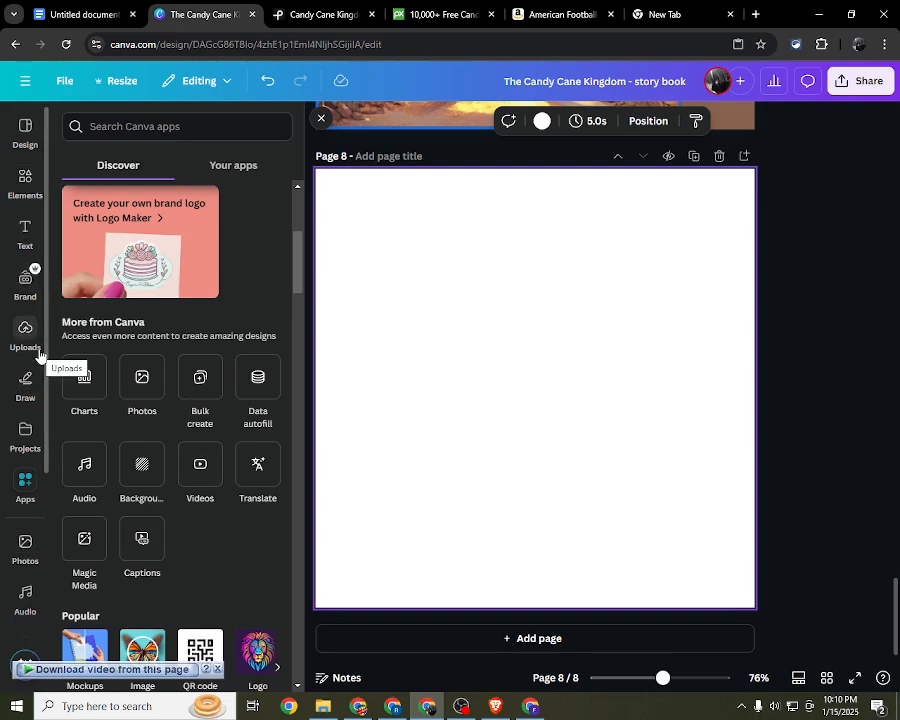
Step: Search the design templates for "candy cane" and look through the matching designs
left_click(24, 127)
left_click(188, 135)
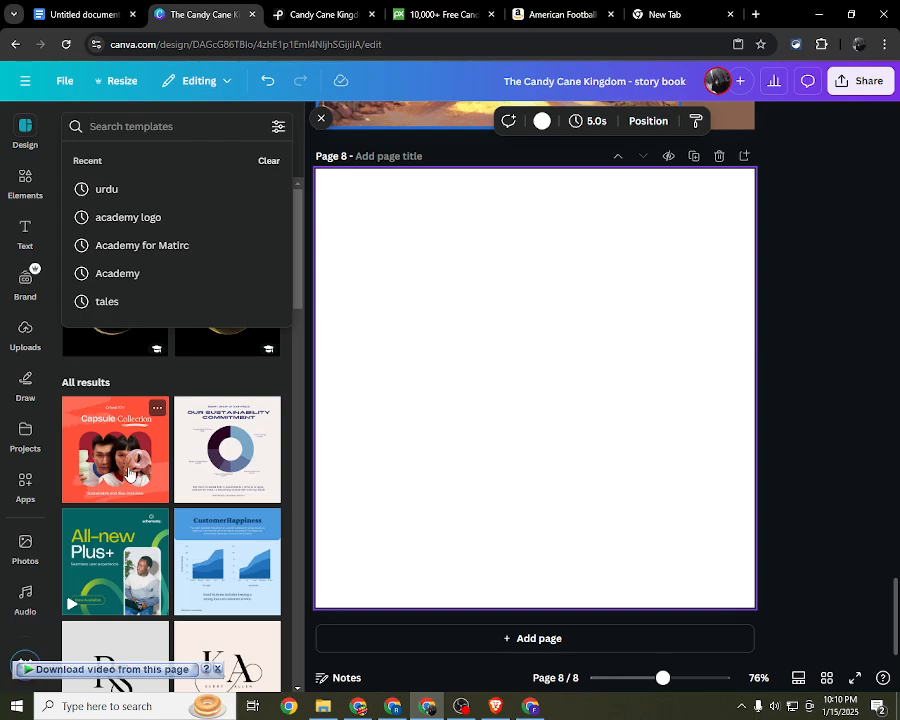
type("cand")
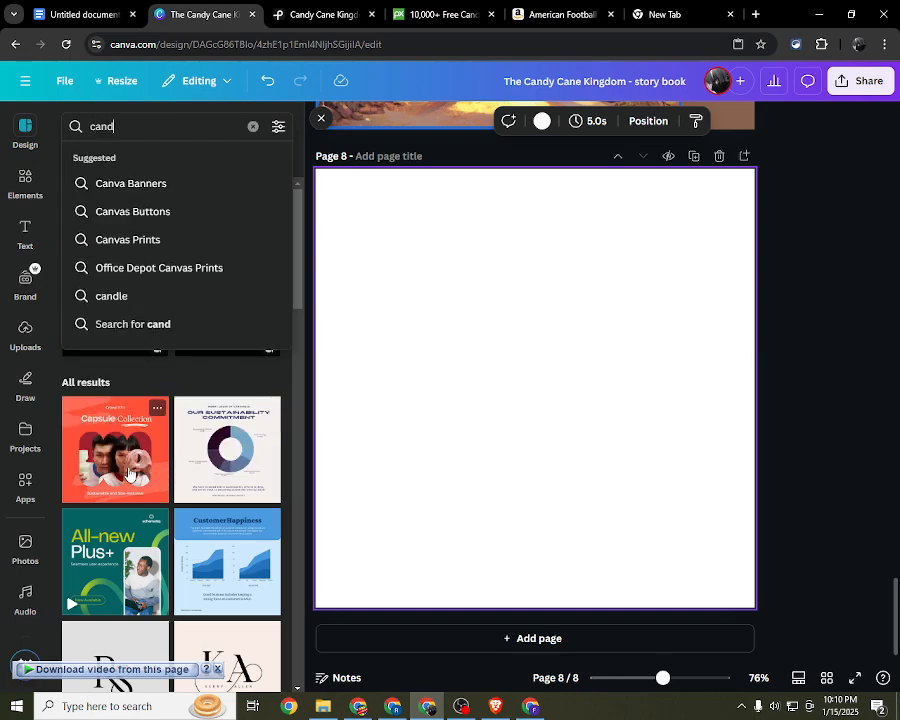
type("y cane")
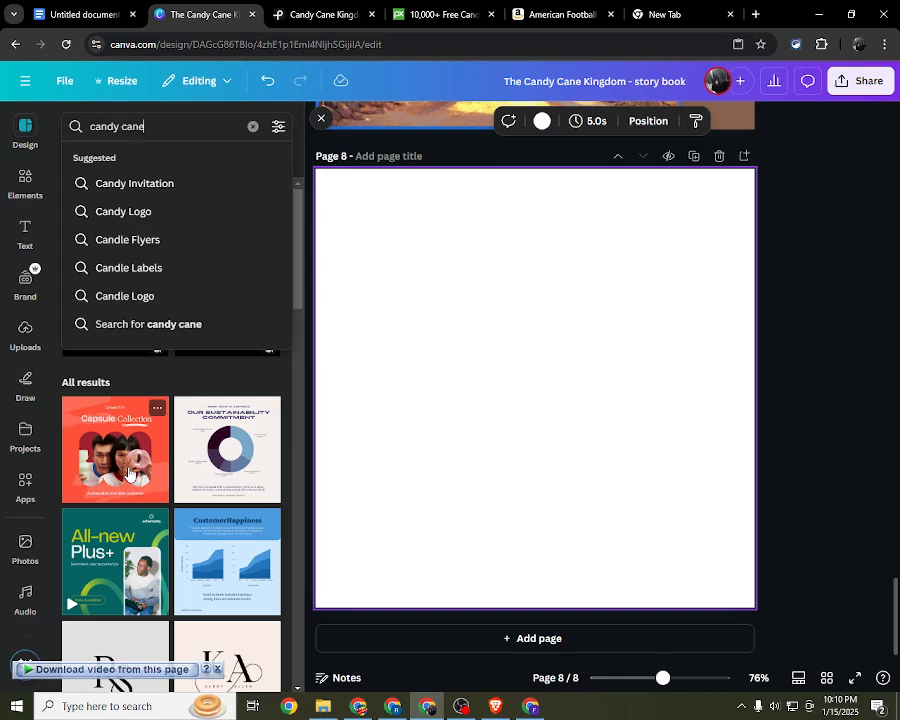
key("Return")
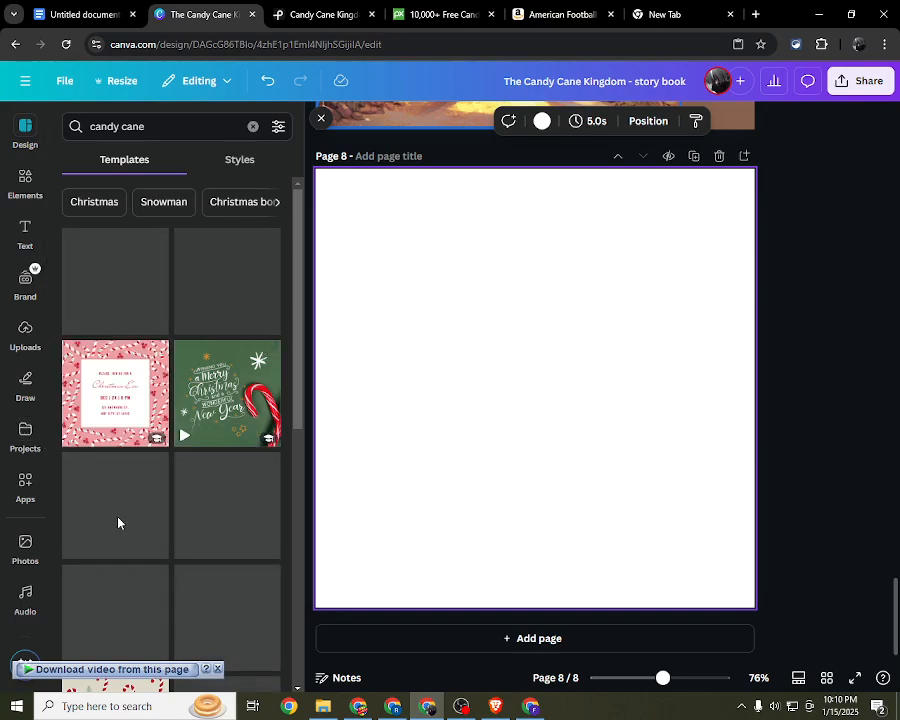
scroll(100, 491, "down", 1)
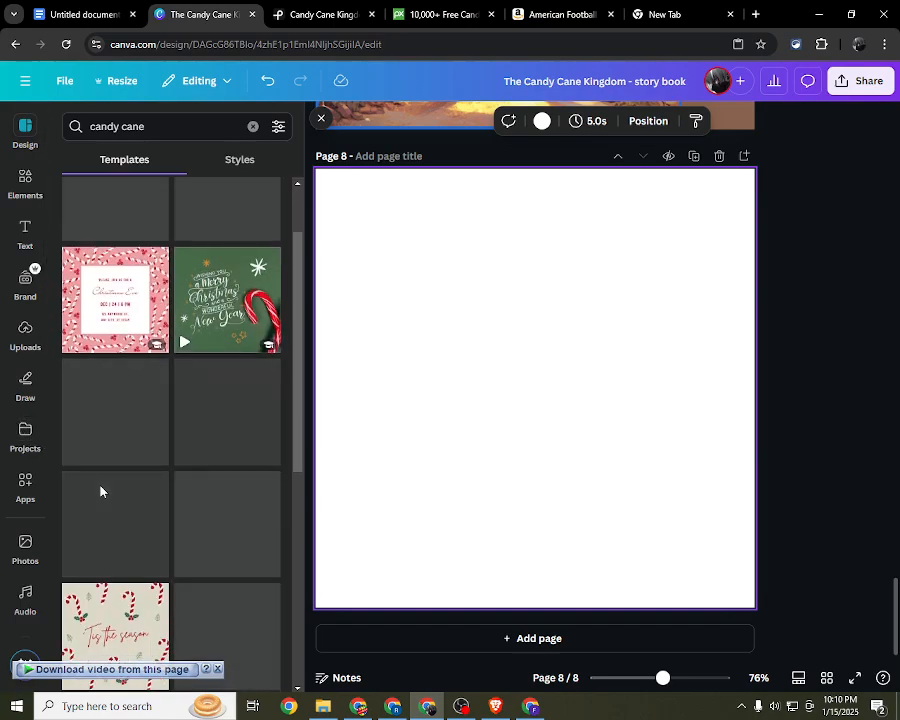
scroll(100, 491, "down", 2)
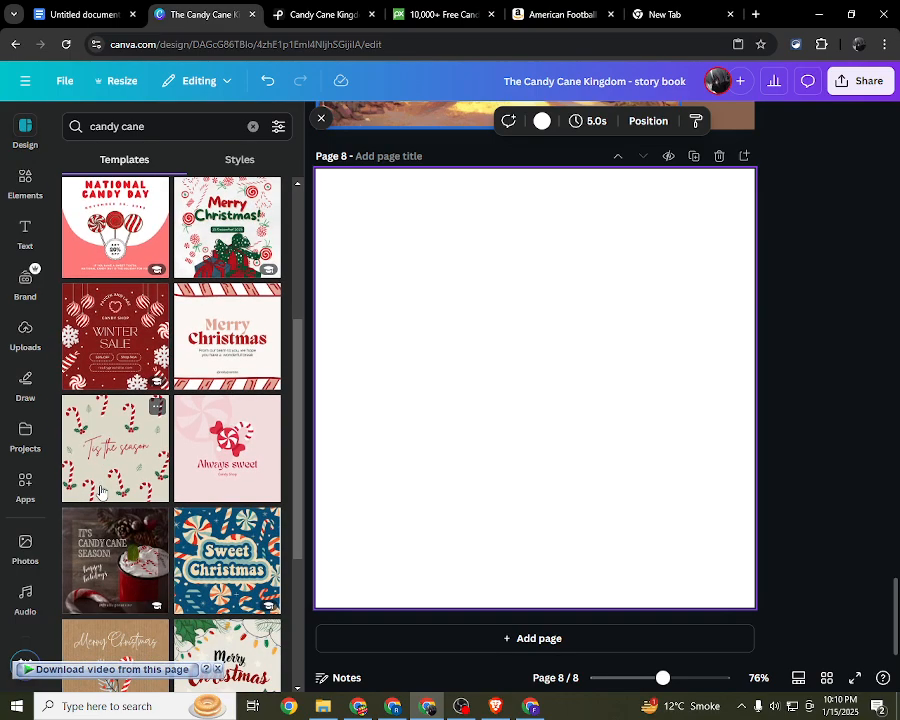
scroll(100, 489, "up", 2)
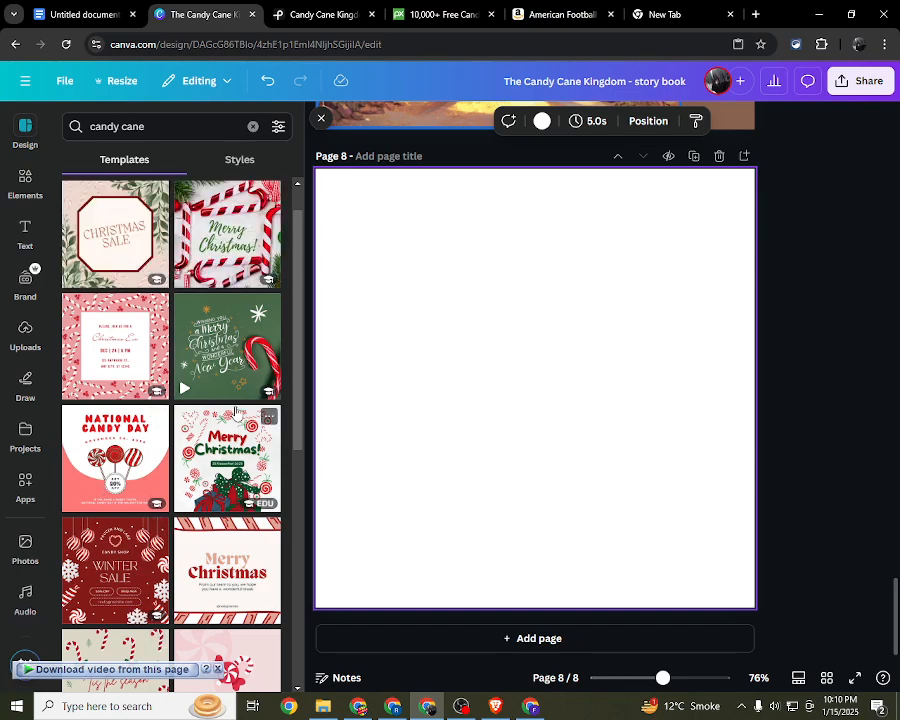
Step: Apply the Green Modern Candy Cane Christmas Greeting template to page 8 and select its background image
left_click_drag(224, 356, 398, 261)
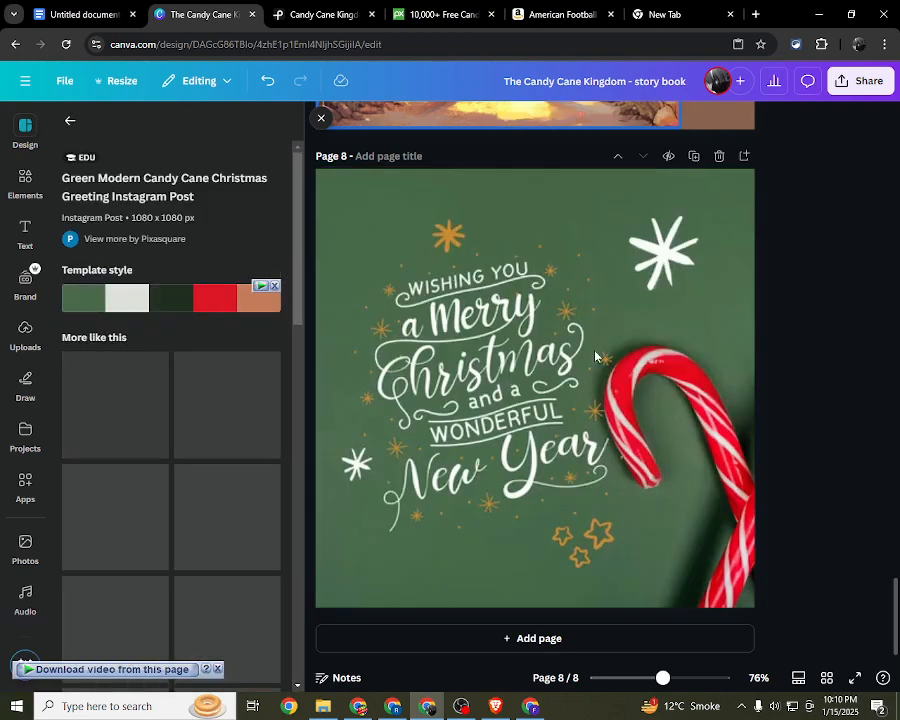
scroll(750, 346, "down", 2)
left_click(731, 342)
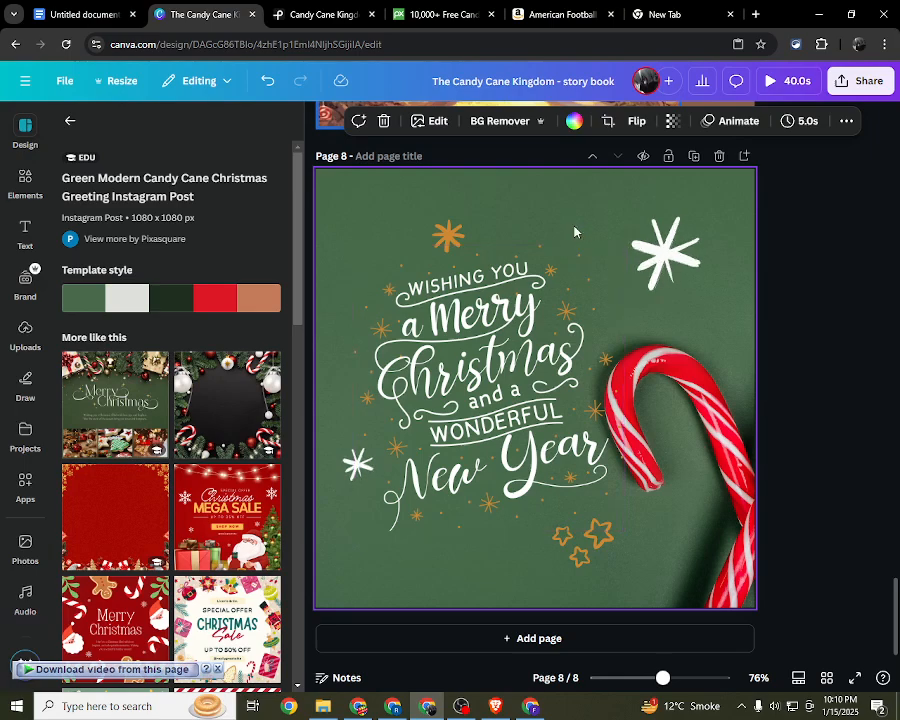
Step: Delete the greeting lettering, the stars and the green candy cane background from page 8
left_click_drag(376, 220, 871, 527)
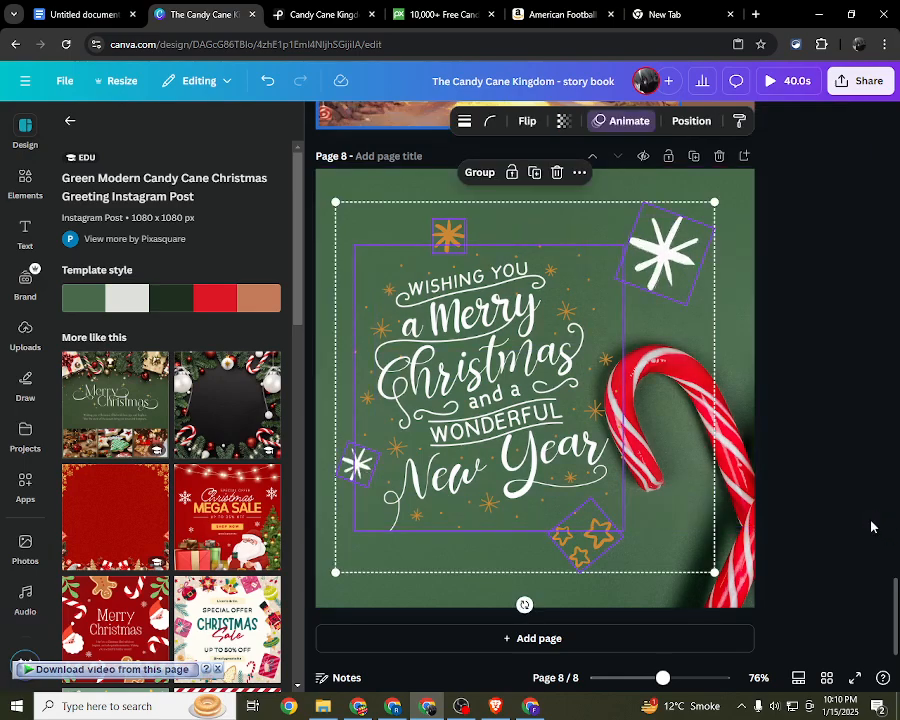
key("Delete")
left_click(394, 258)
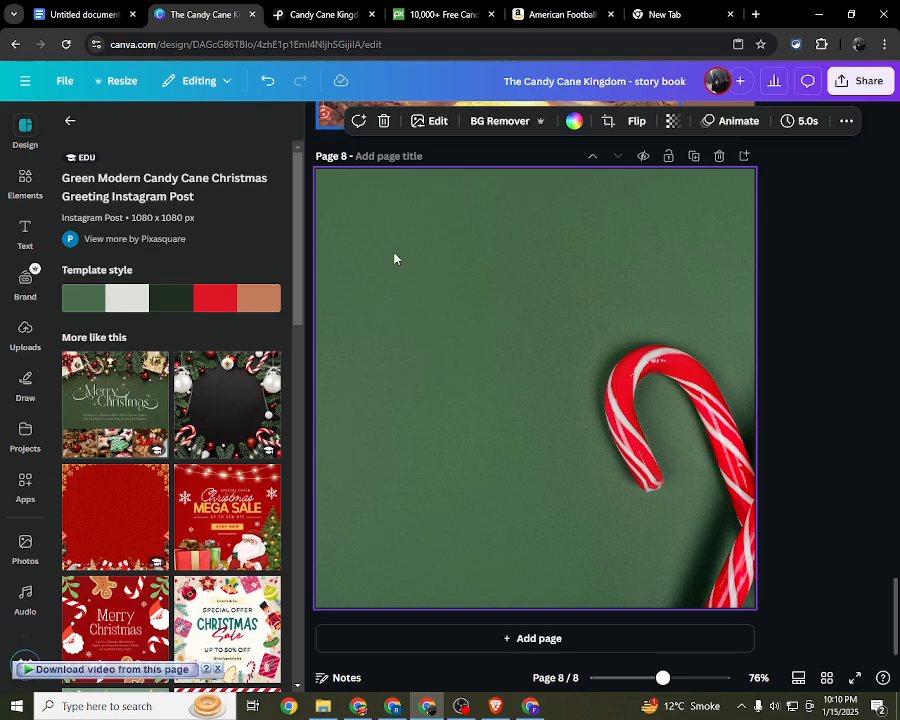
key("Delete")
scroll(212, 390, "down", 5)
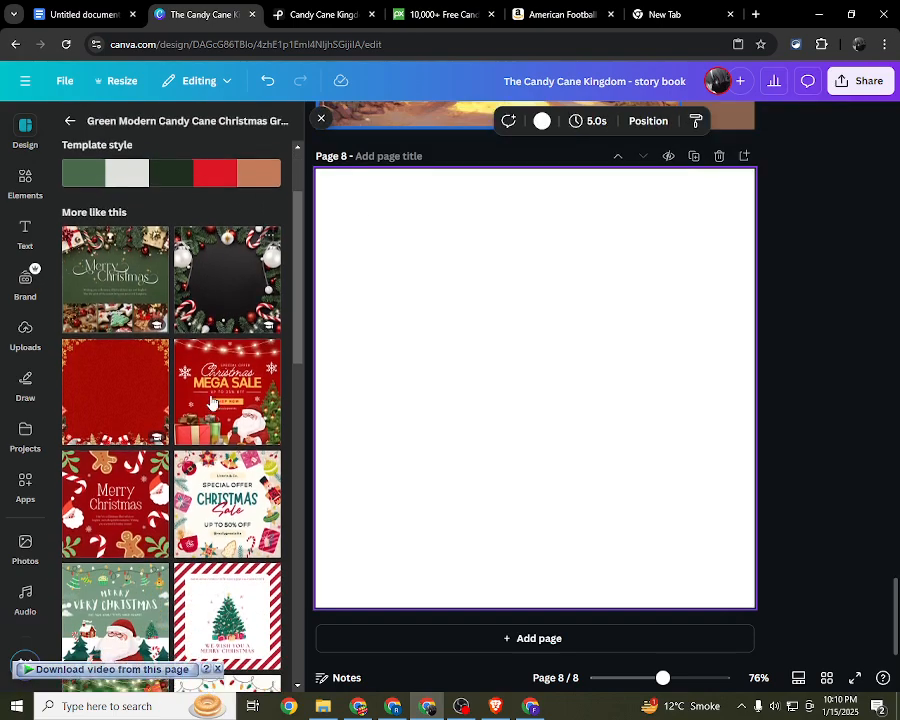
Step: Apply the Pink Simple Candy Promotion Instagram Post template to page 8 from the related templates
scroll(212, 400, "down", 2)
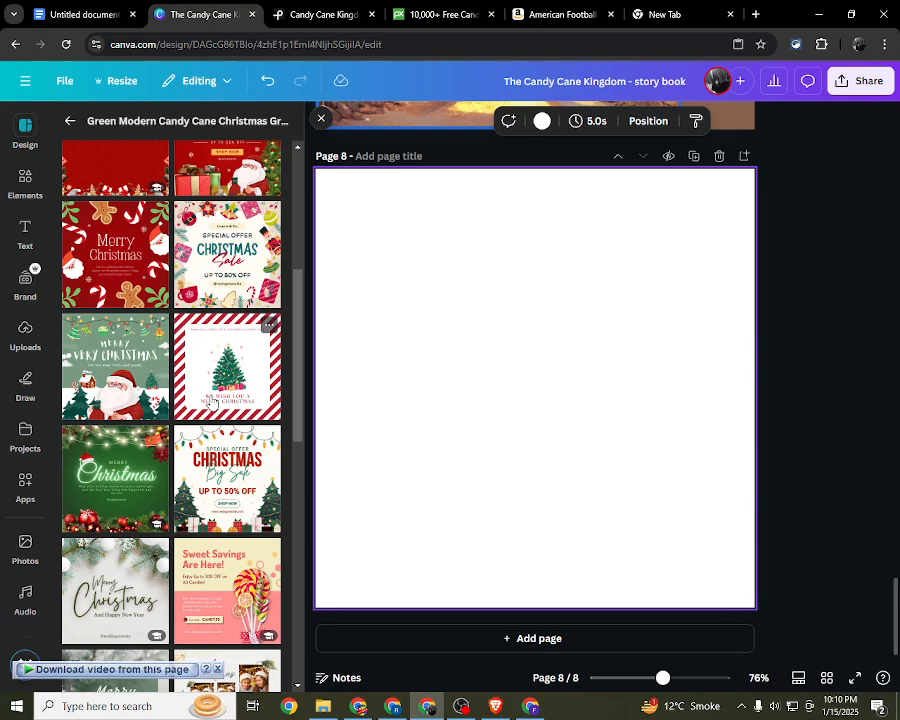
scroll(211, 403, "down", 5)
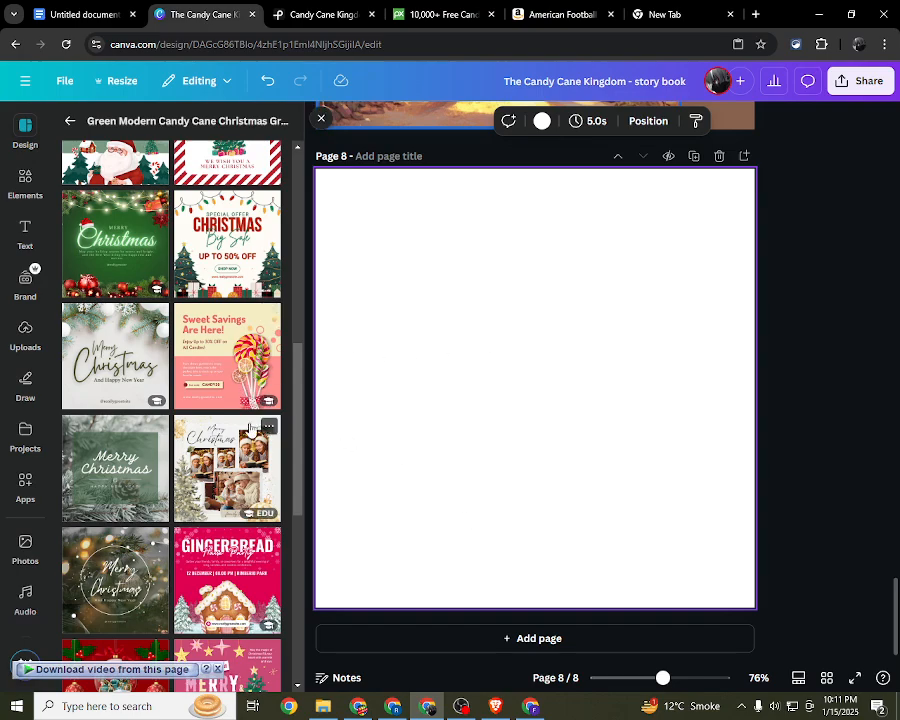
left_click_drag(212, 368, 458, 360)
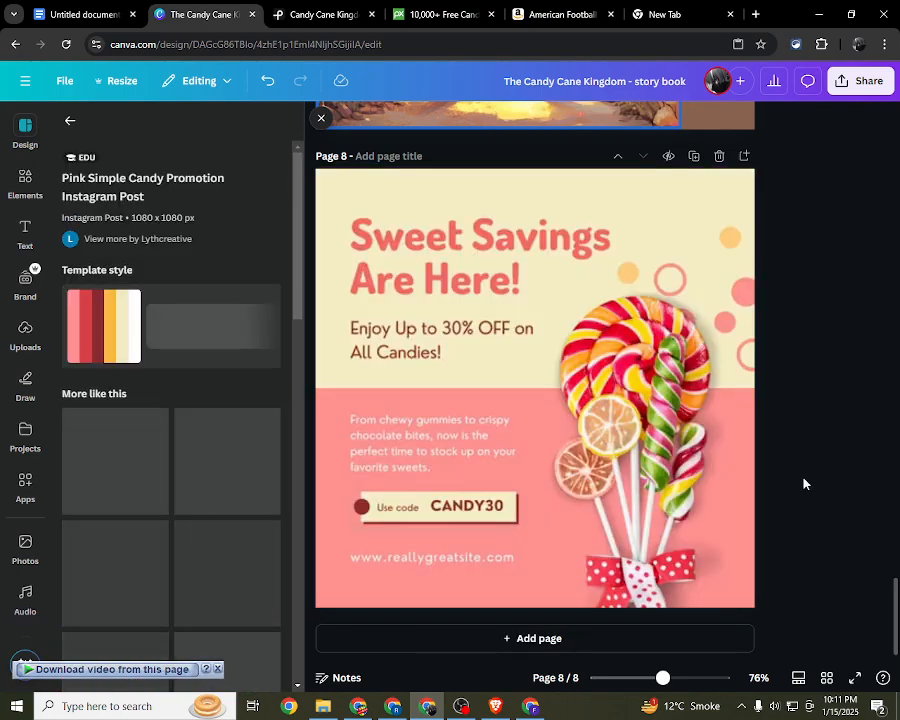
Step: Delete the candy promotion's lollipop artwork, background, lettering and coupon code from page 8, and close the template listing
left_click(698, 480)
left_click_drag(770, 464, 398, 235)
key("Delete")
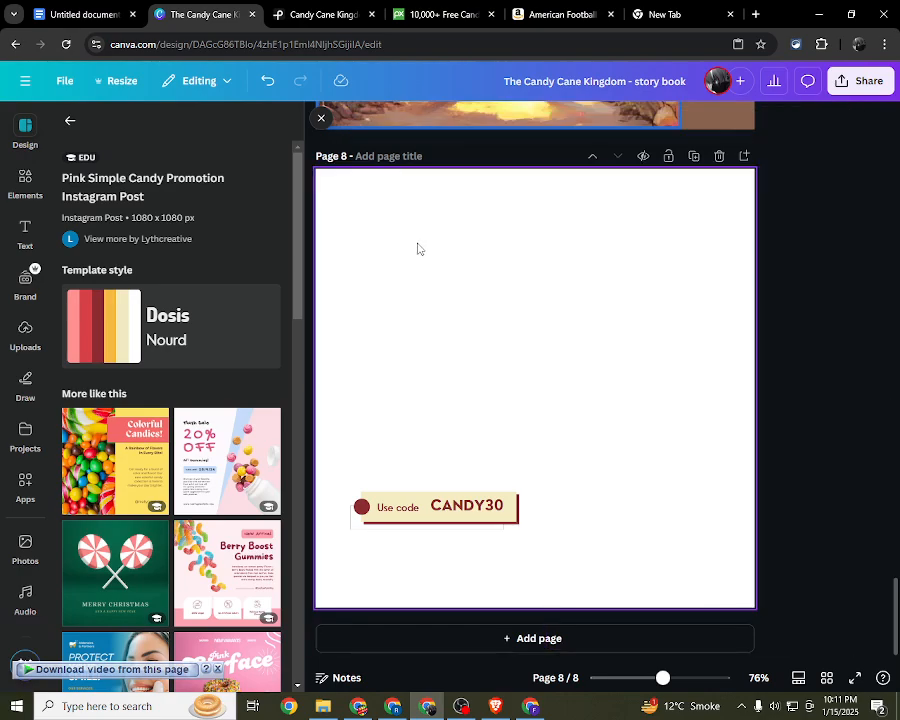
left_click_drag(442, 414, 484, 554)
key("Delete")
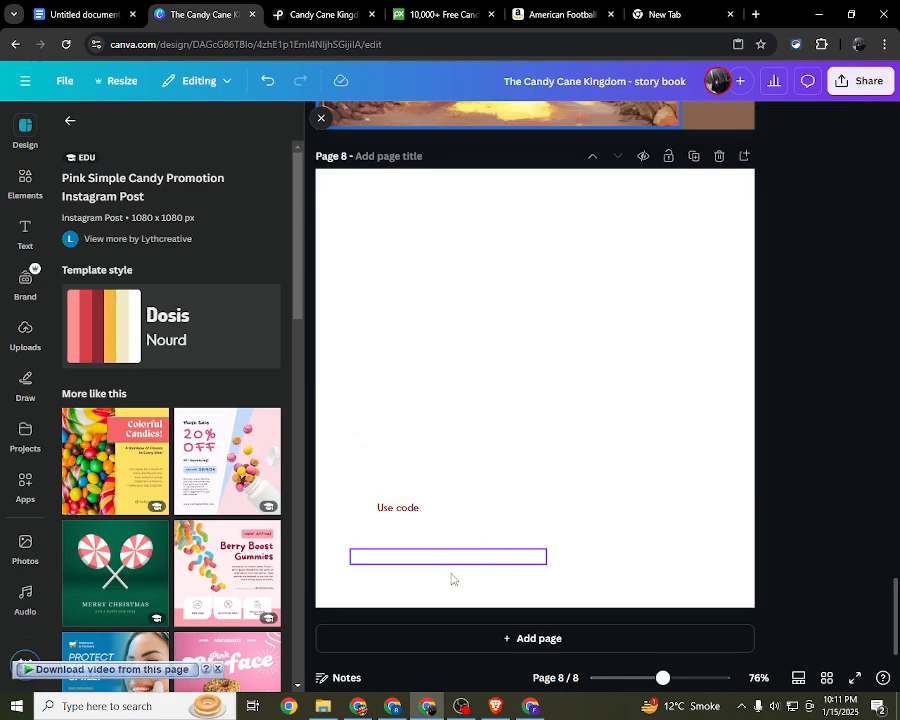
left_click_drag(402, 462, 519, 651)
key("Delete")
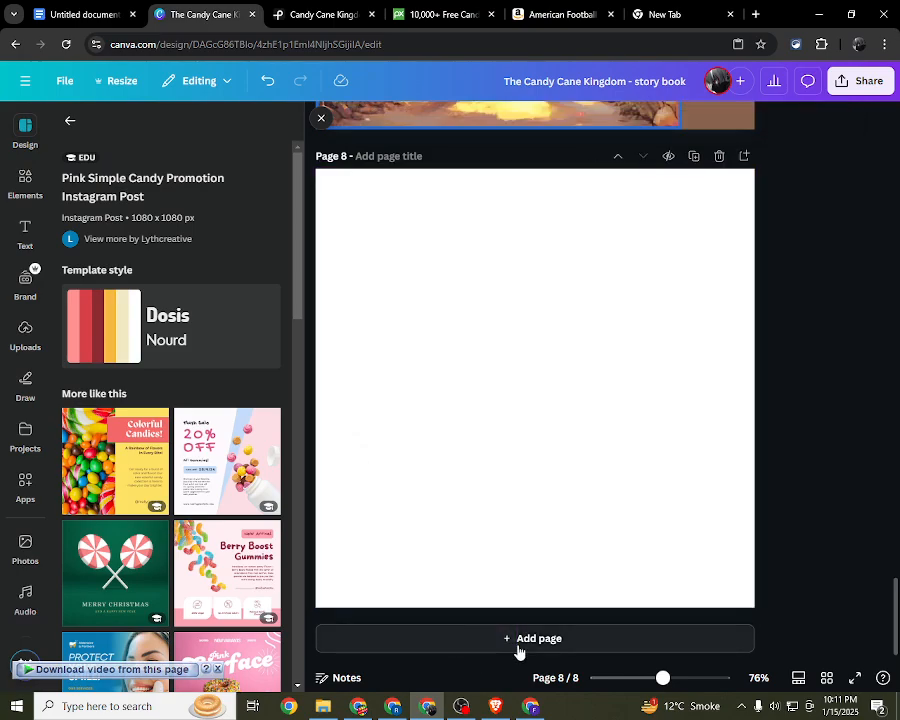
left_click(322, 120)
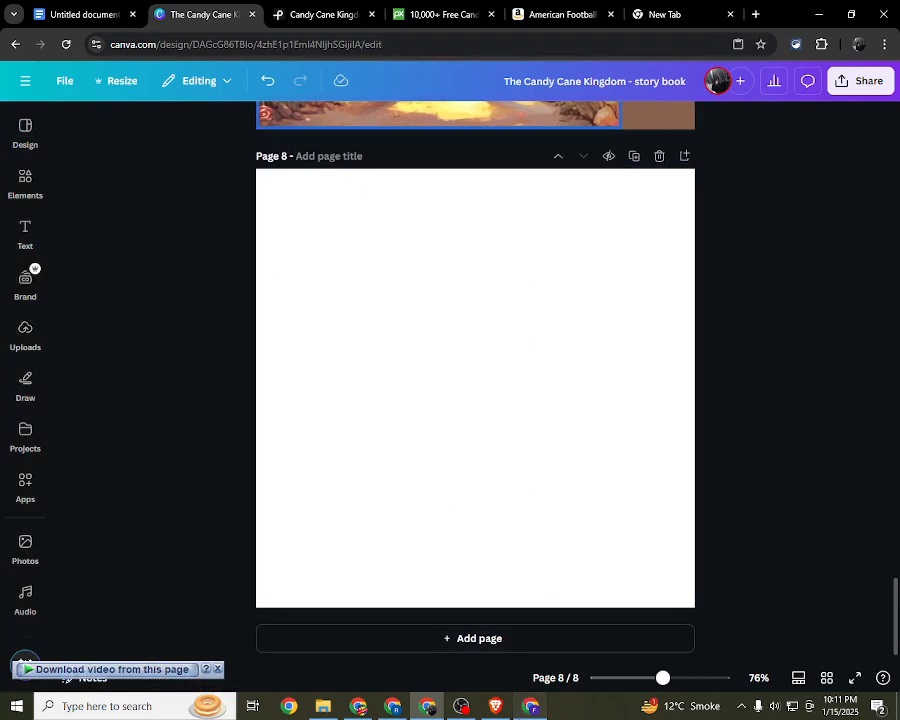
Step: Switch to the remote desktop browser window and close it
left_click(528, 705)
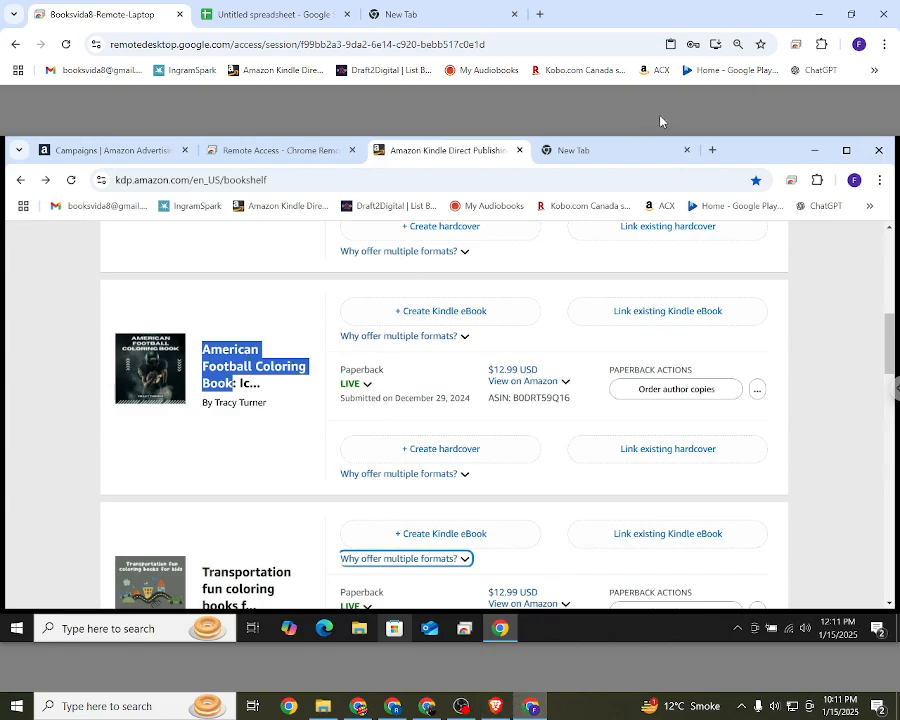
left_click(885, 19)
left_click(529, 139)
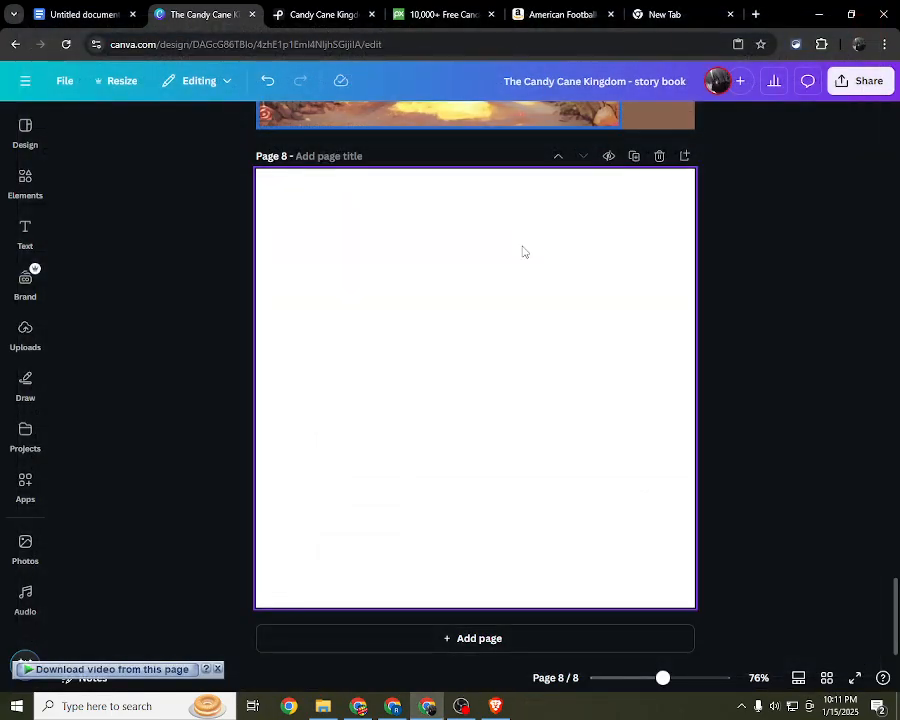
Step: Switch to ChatGPT and read the 15-part story outline from Part 1 to the Royal Meeting paragraph in Part 3
left_click(486, 710)
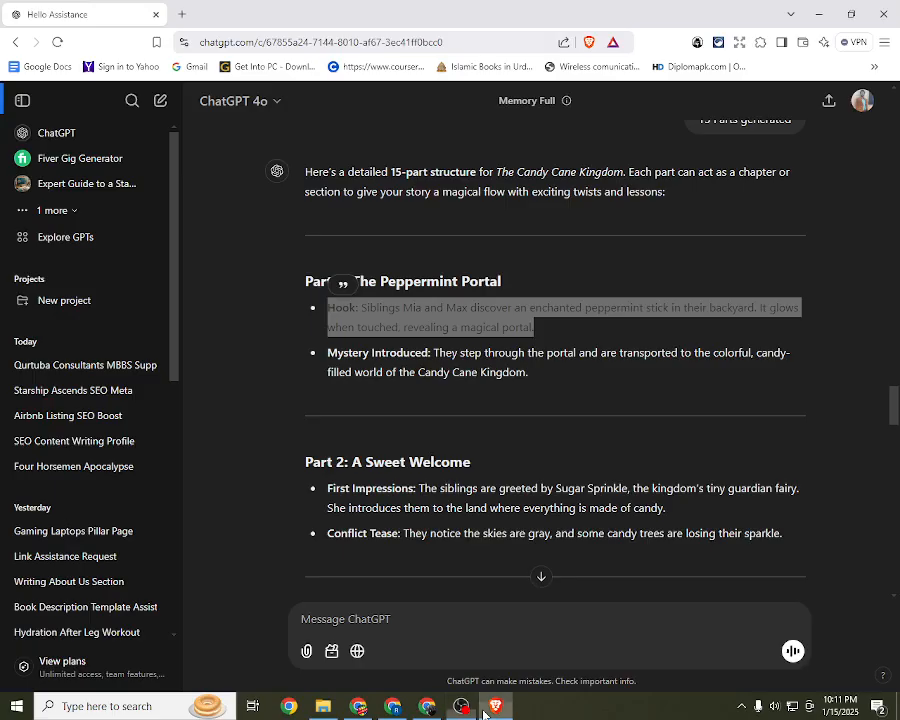
scroll(452, 498, "up", 1)
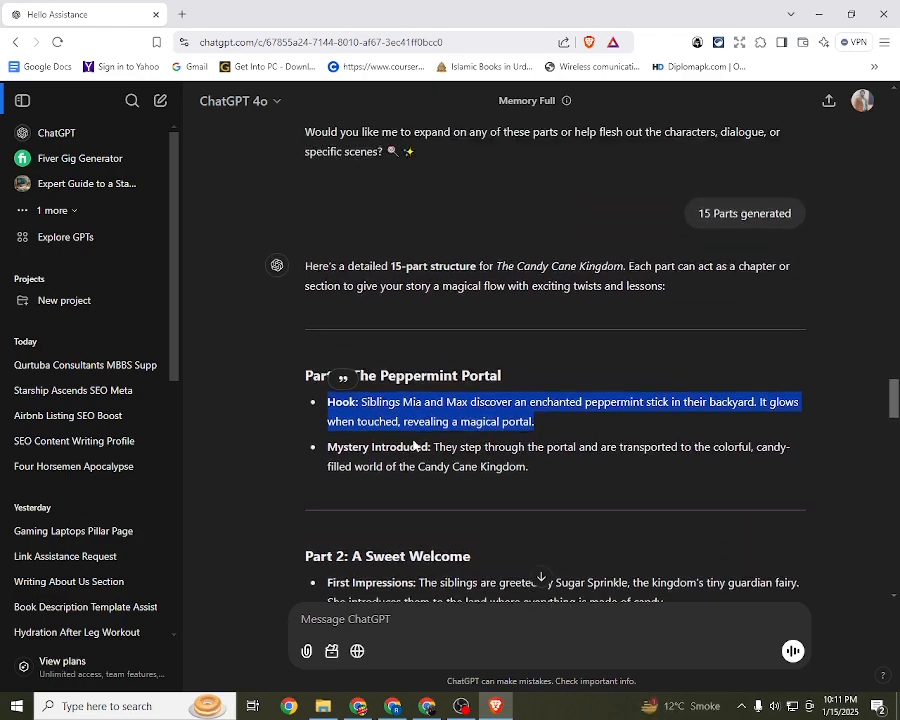
left_click(451, 441)
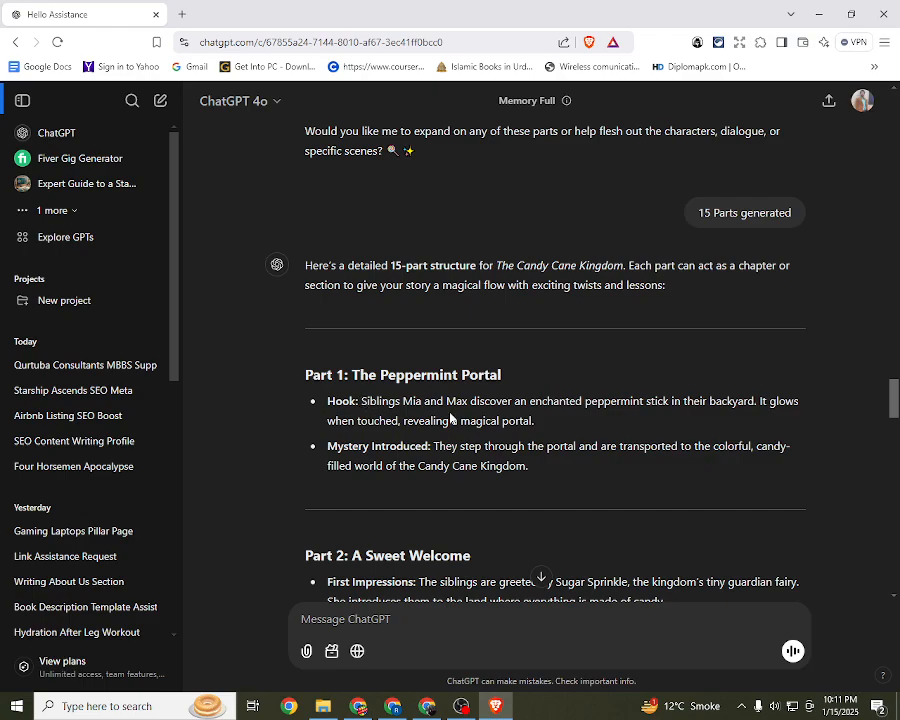
scroll(430, 418, "down", 3)
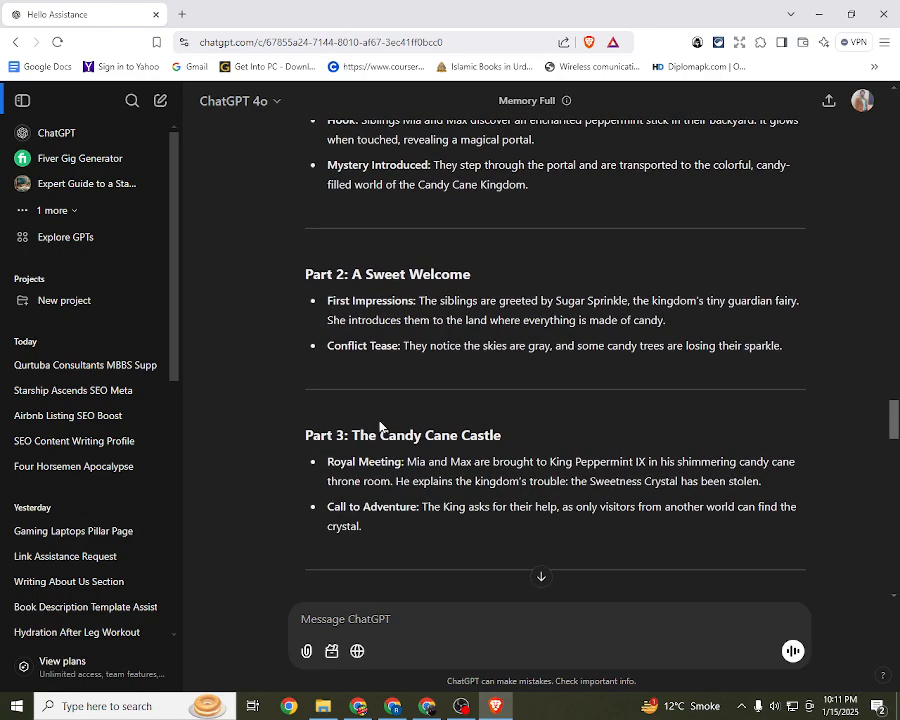
scroll(365, 426, "down", 1)
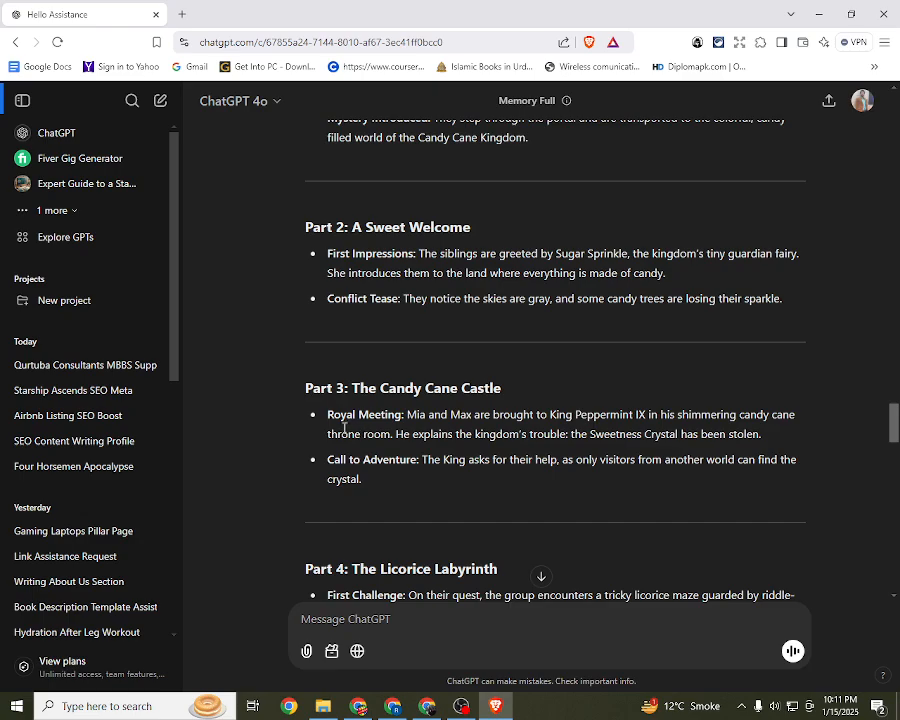
left_click_drag(327, 418, 648, 414)
left_click(648, 412)
left_click_drag(328, 416, 770, 437)
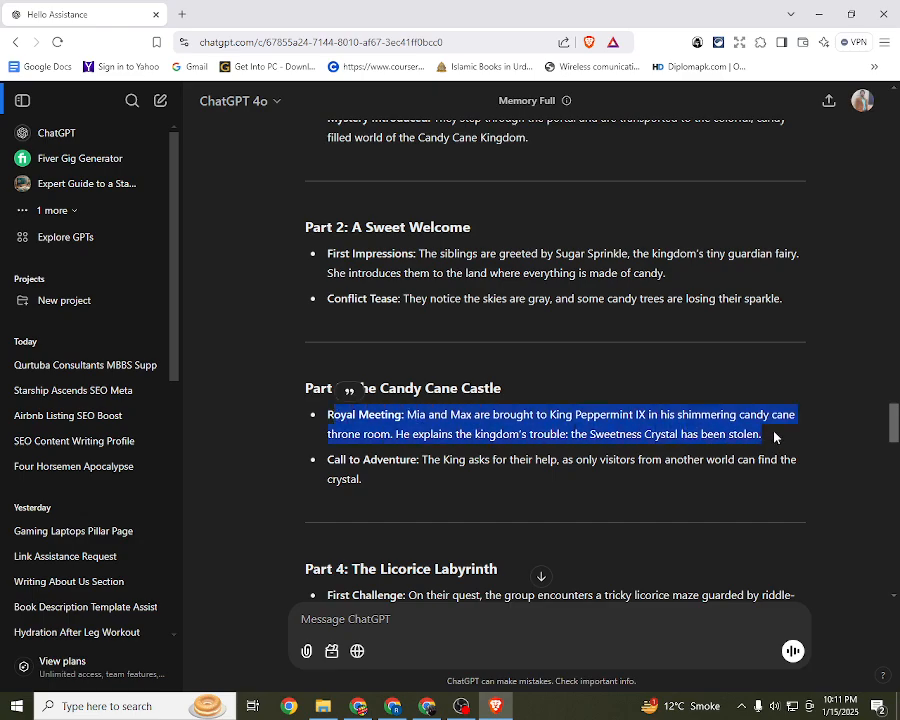
left_click(741, 434)
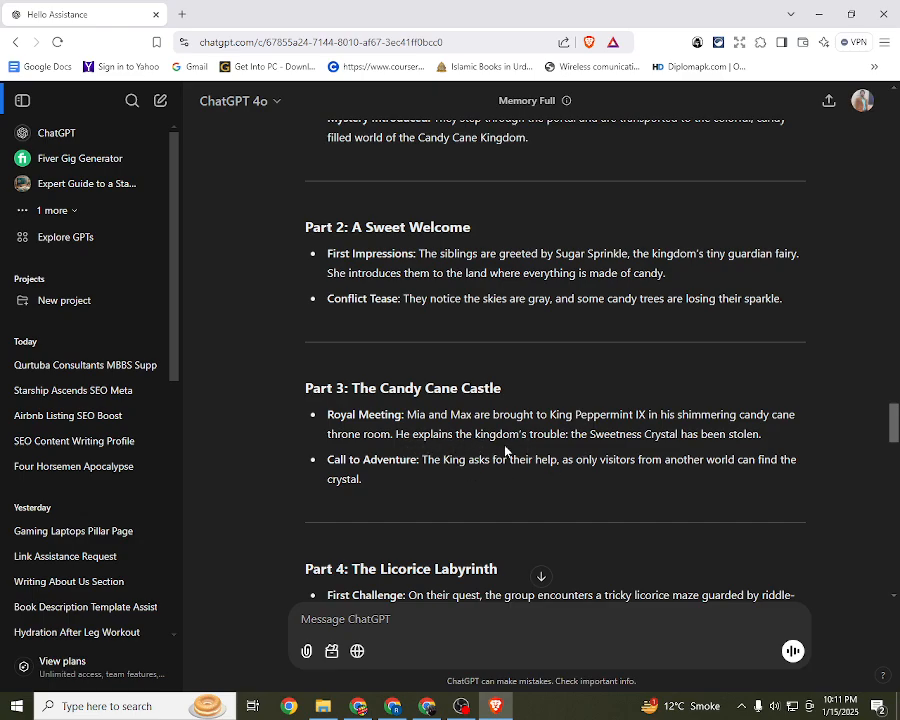
Step: Copy "the Sweetness Crystal has been stolen" from Part 3, switch back to Canva and search the design templates for that phrase
left_click_drag(571, 434, 750, 437)
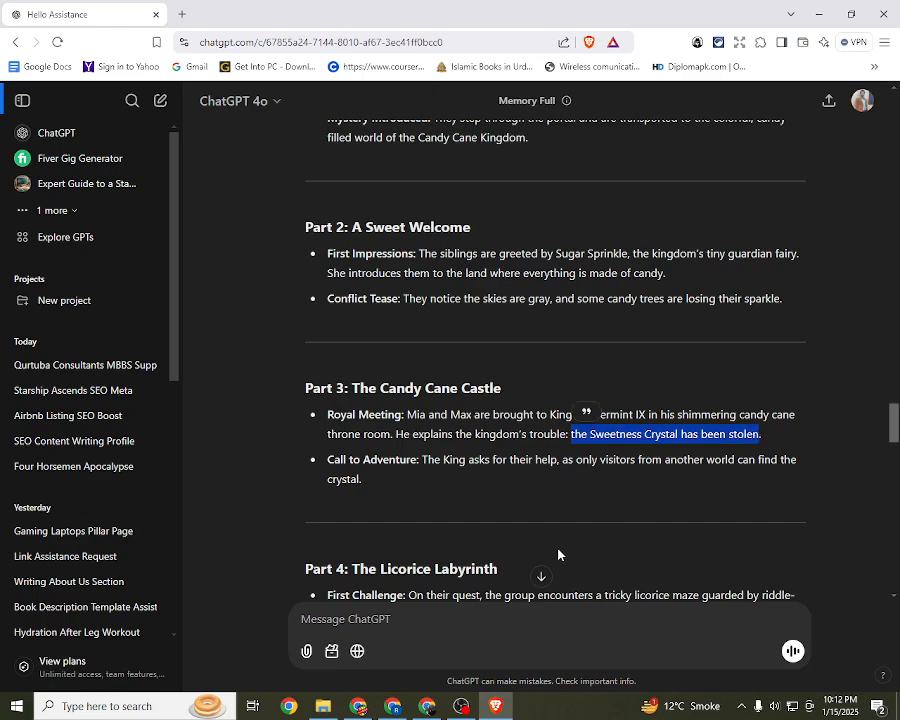
left_click(427, 706)
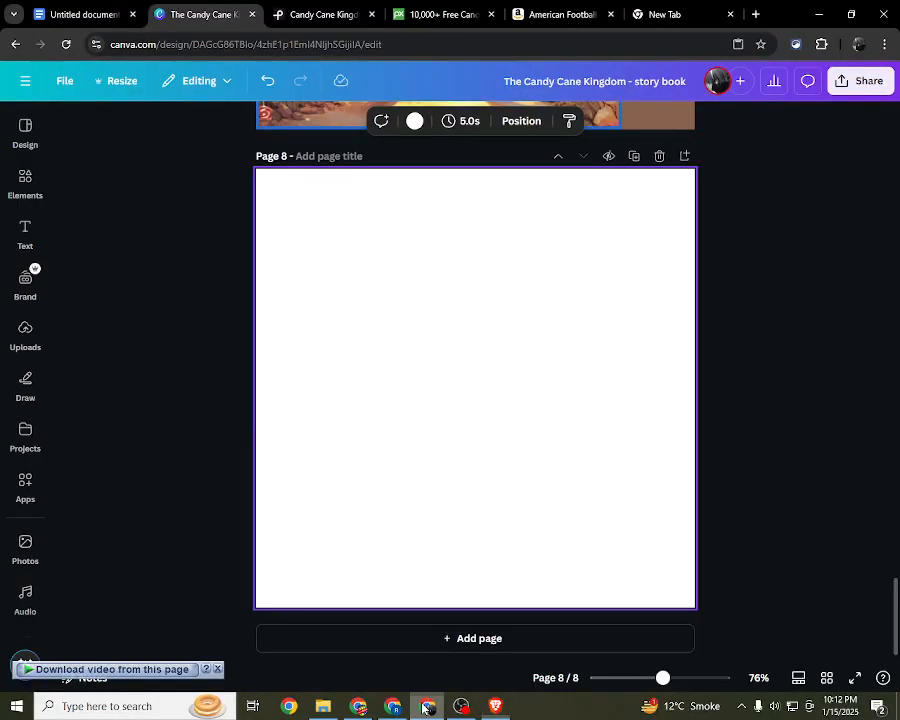
left_click(25, 128)
left_click(70, 120)
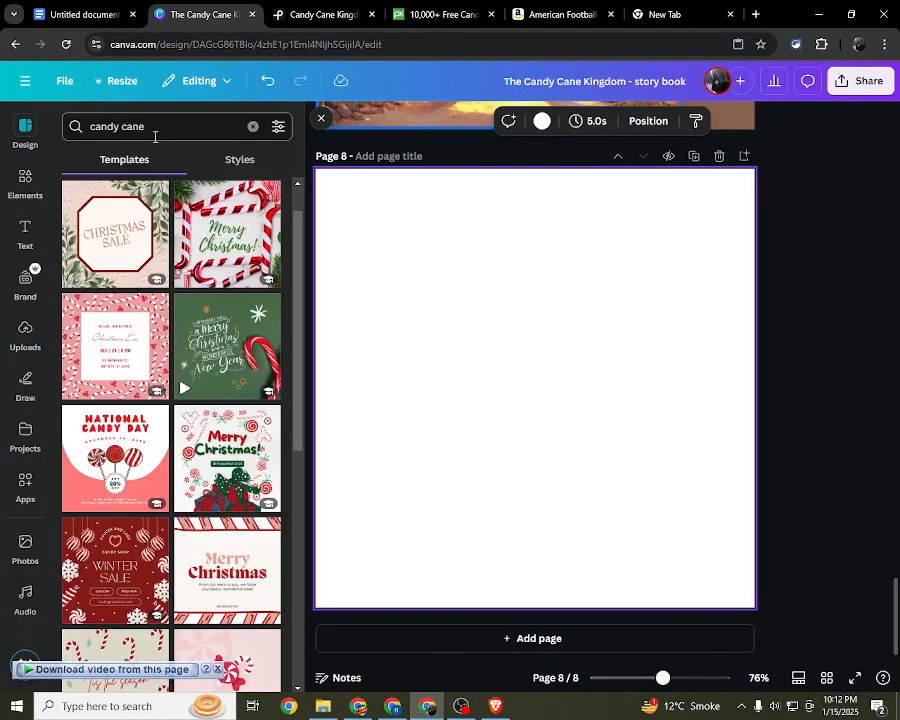
left_click(165, 136)
type("the Sweetness Crystal has been stolen")
key("Return")
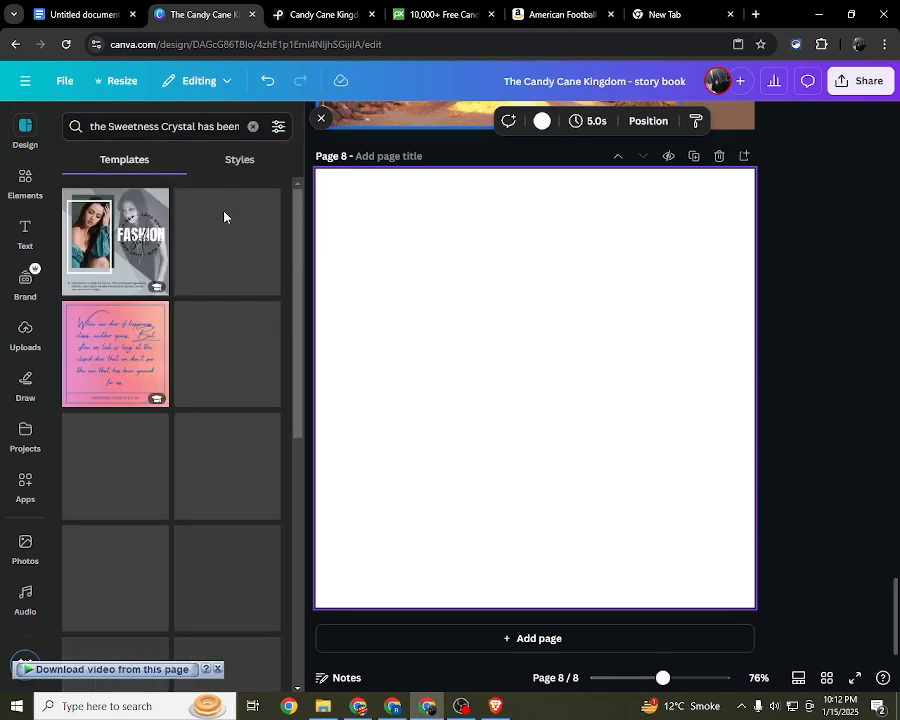
scroll(236, 298, "down", 2)
scroll(219, 300, "up", 2)
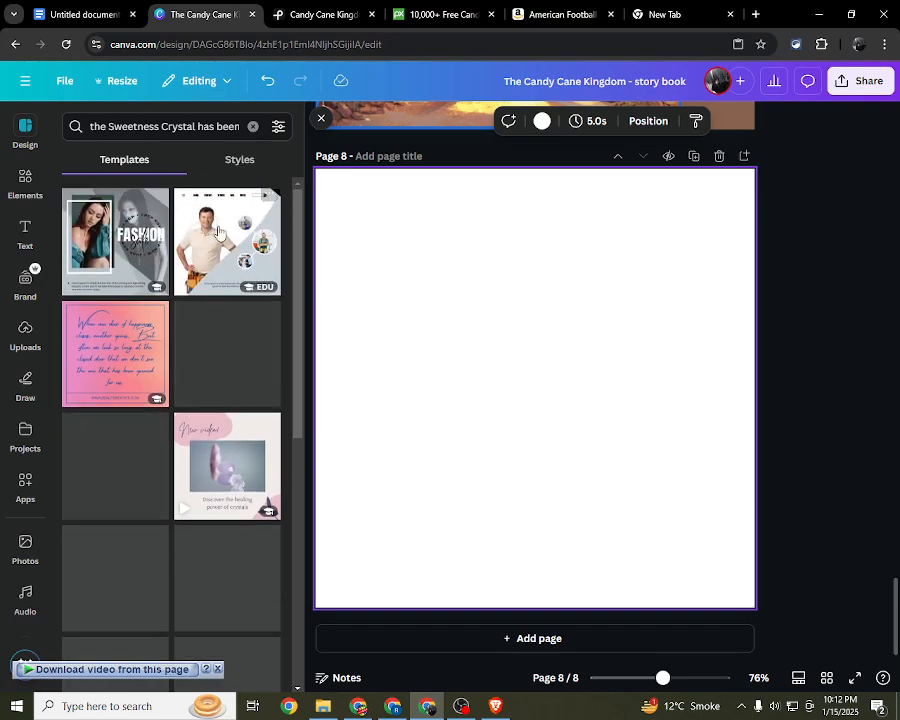
Step: Refine the template search to "Candy the Sweetness Crystal has been stolen"
left_click(206, 131)
left_click_drag(211, 134, 78, 133)
left_click(78, 133)
type("Candy")
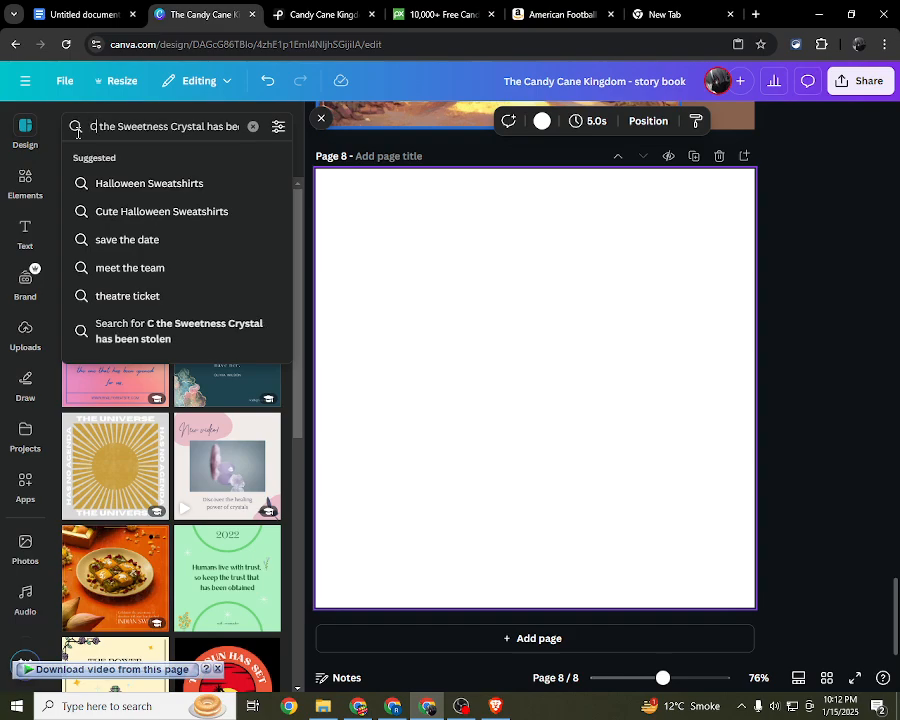
key("Return")
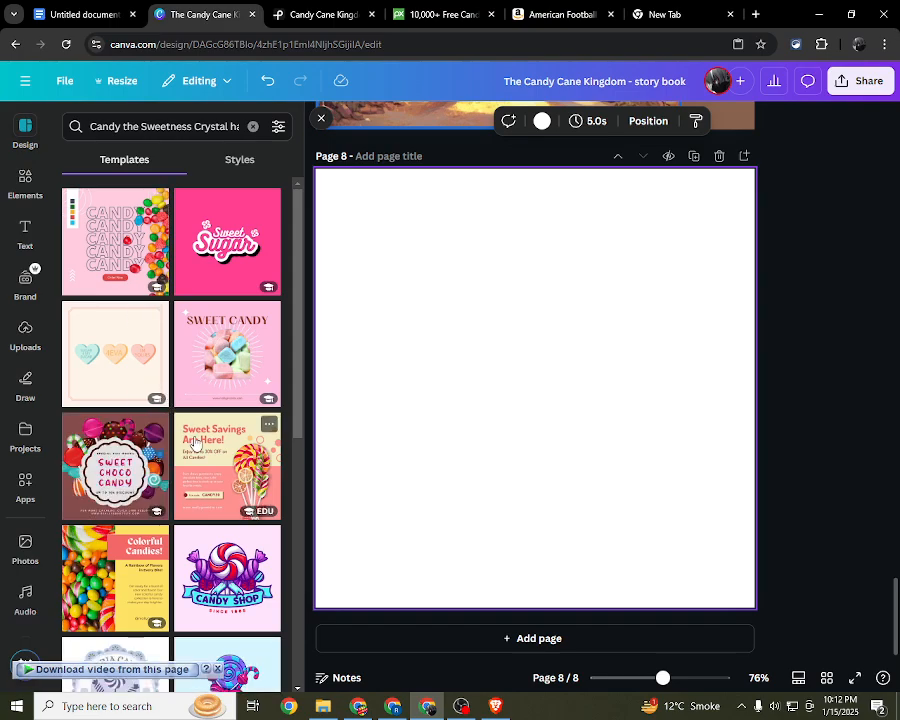
Step: Find the Sweet Candy Shop Promotion Simple Instagram Feed template, apply it to page 8 and close the template listing
scroll(195, 427, "down", 3)
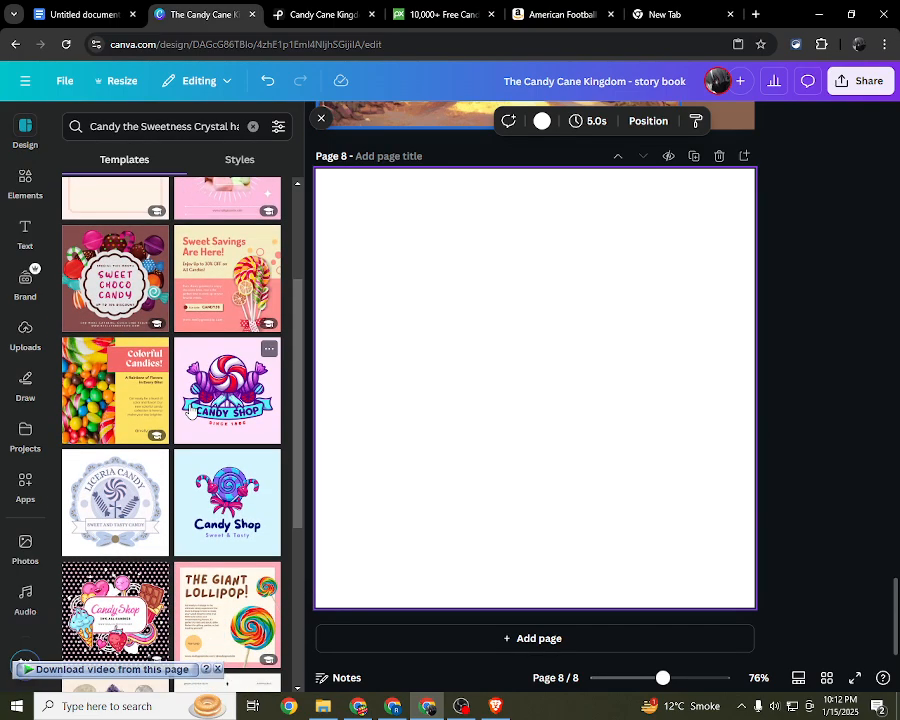
scroll(204, 440, "down", 6)
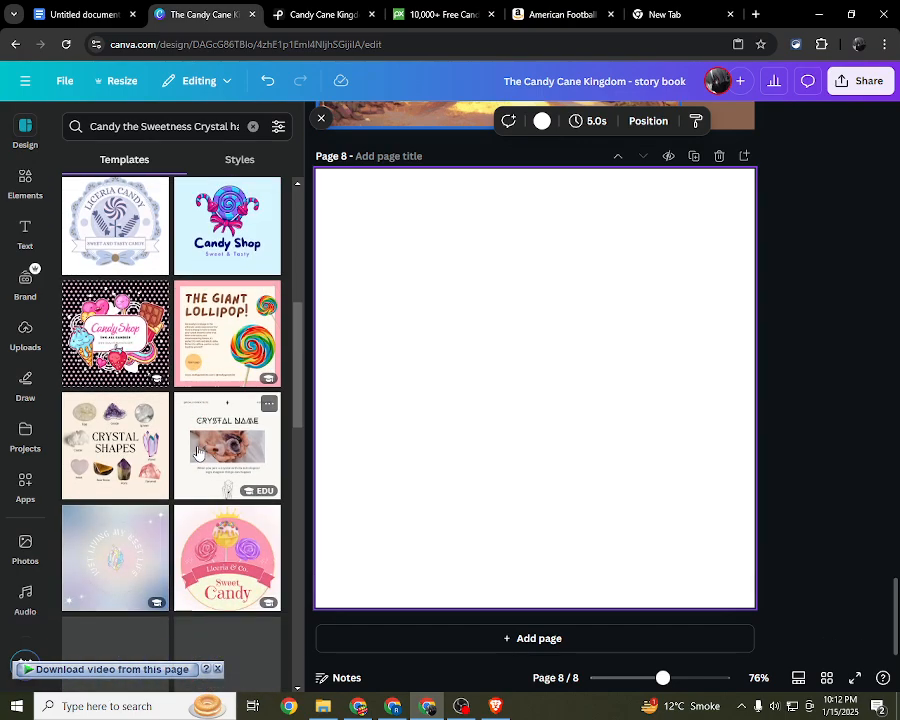
scroll(195, 437, "down", 4)
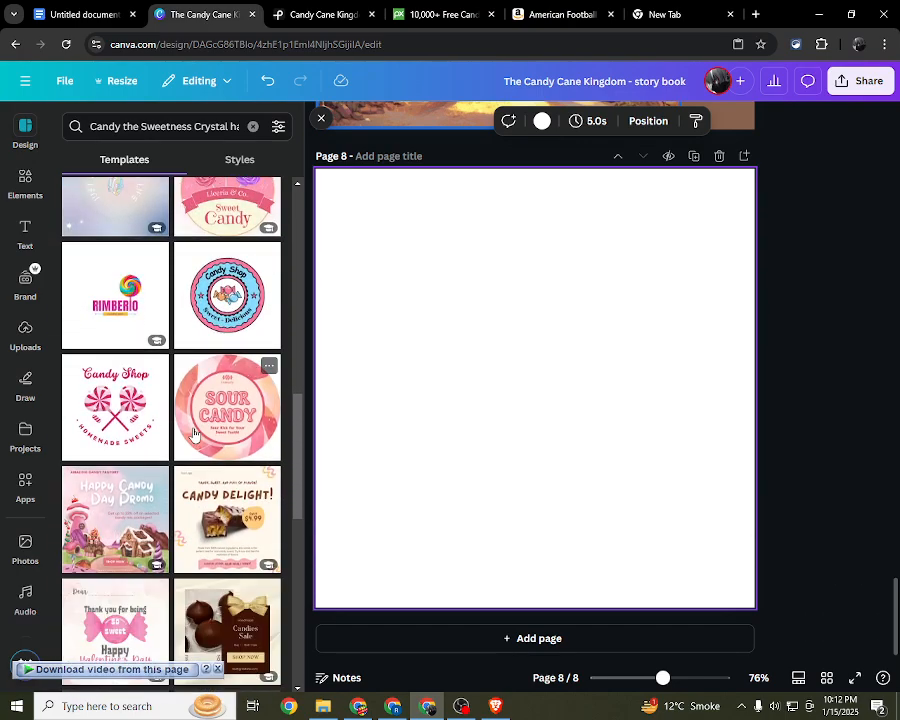
scroll(195, 433, "down", 2)
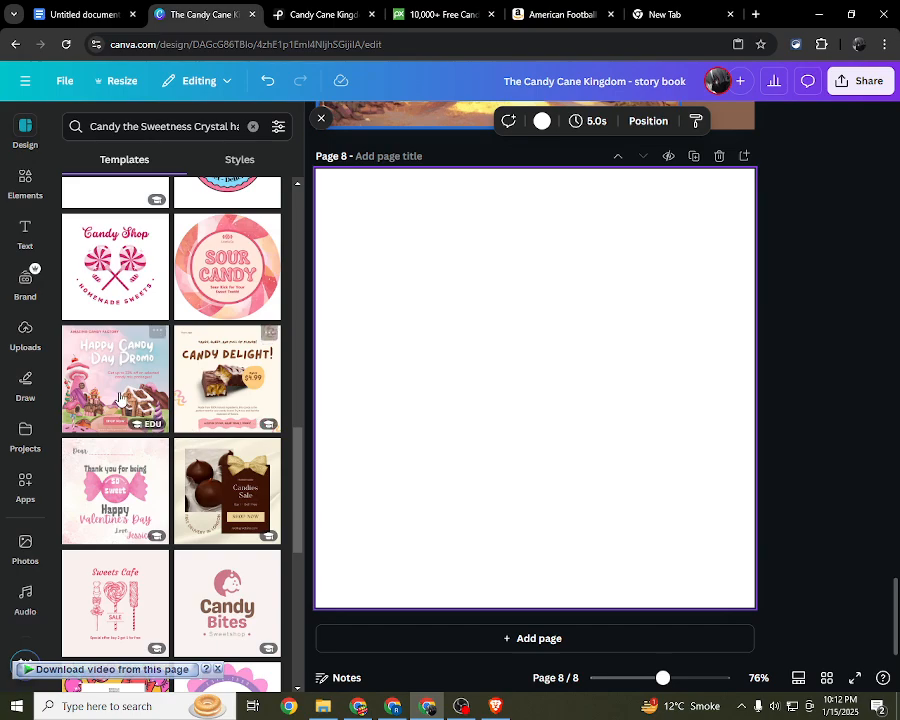
left_click_drag(107, 388, 404, 366)
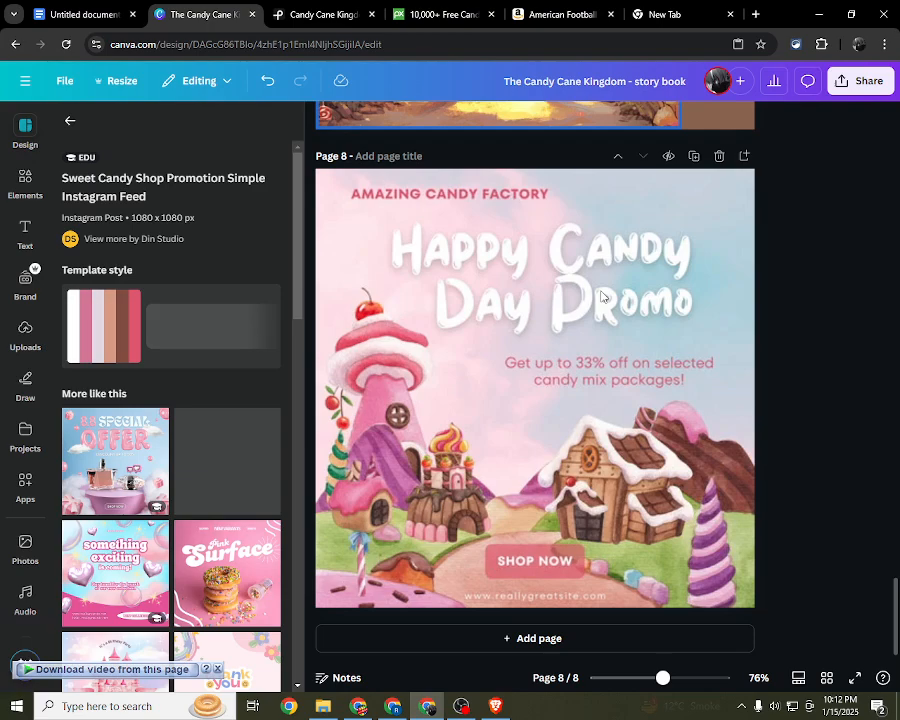
left_click(321, 118)
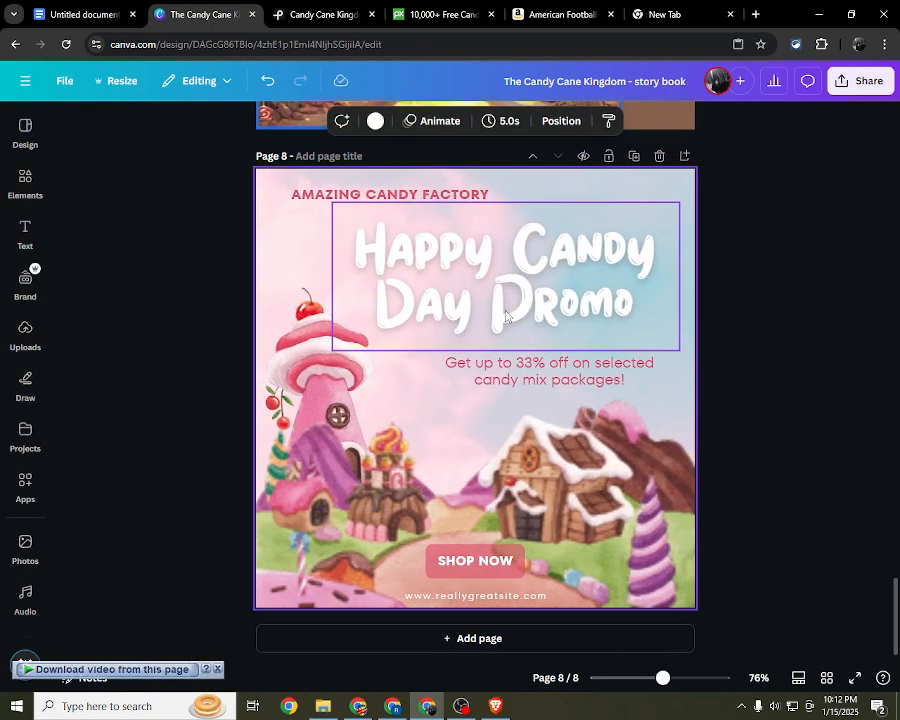
Step: Delete the "Happy Candy Day Promo" heading, the discount line and the "Amazing Candy Factory" text from page 8
left_click(533, 289)
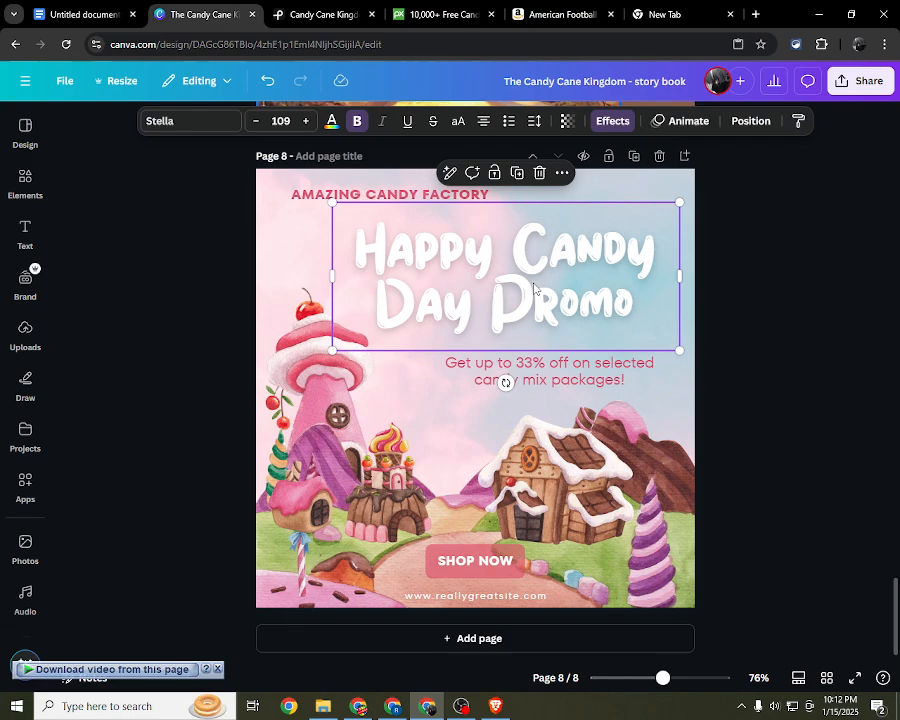
key("Delete")
left_click(564, 374)
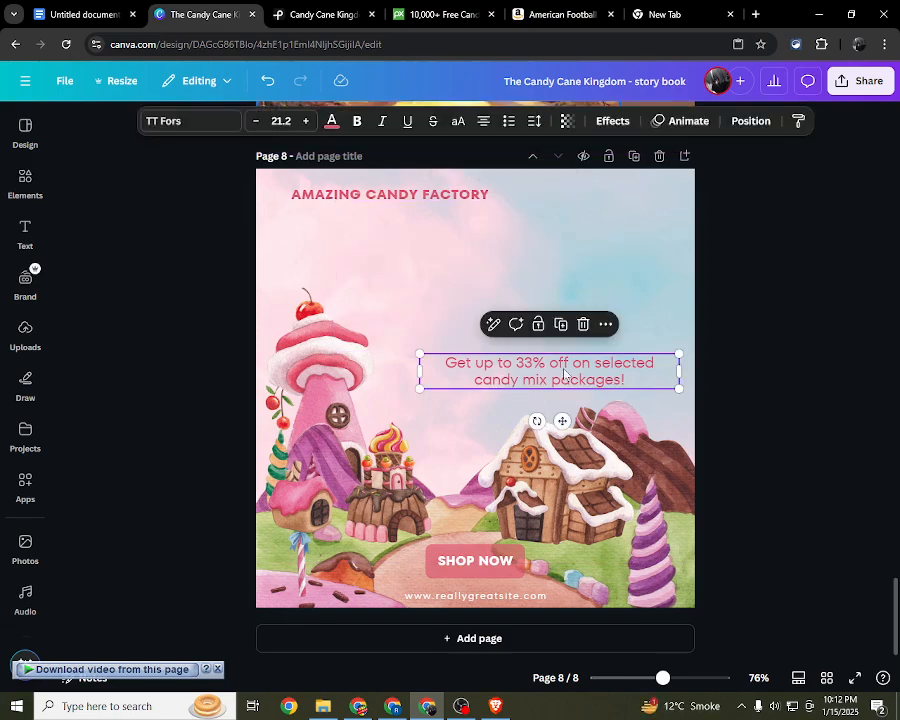
key("Delete")
left_click(458, 195)
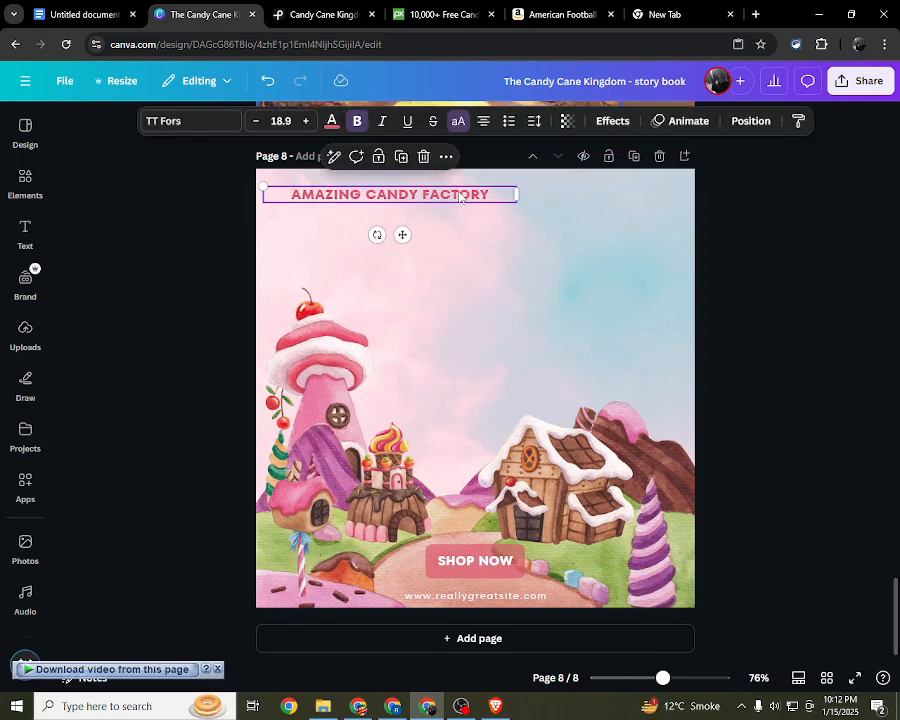
key("Delete")
Step: Delete the "Shop Now" label, its pink background shape and the website address from page 8
left_click(467, 563)
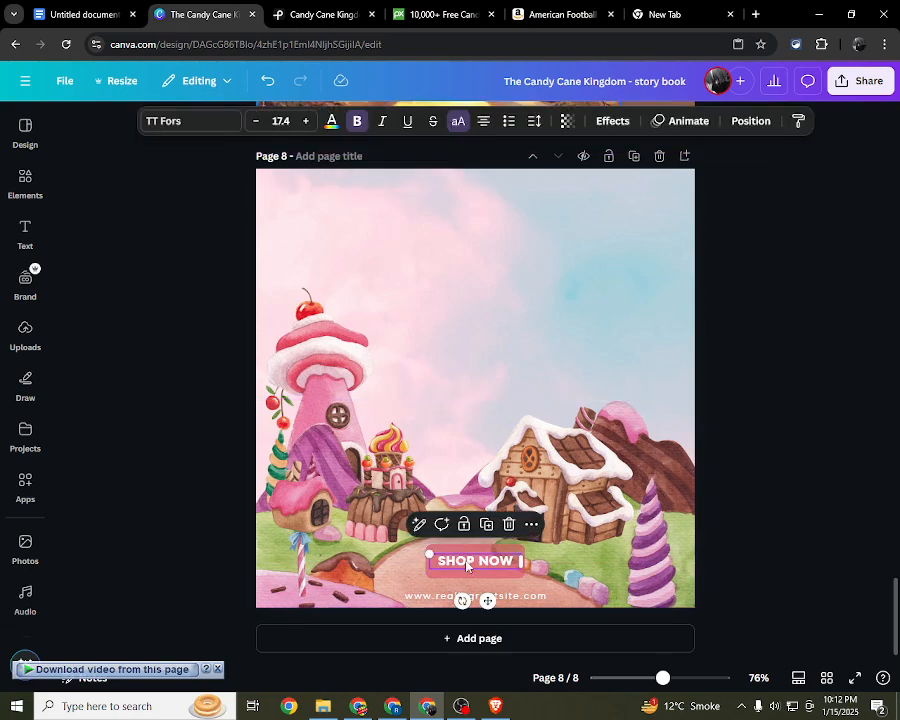
key("Delete")
left_click(465, 567)
key("Delete")
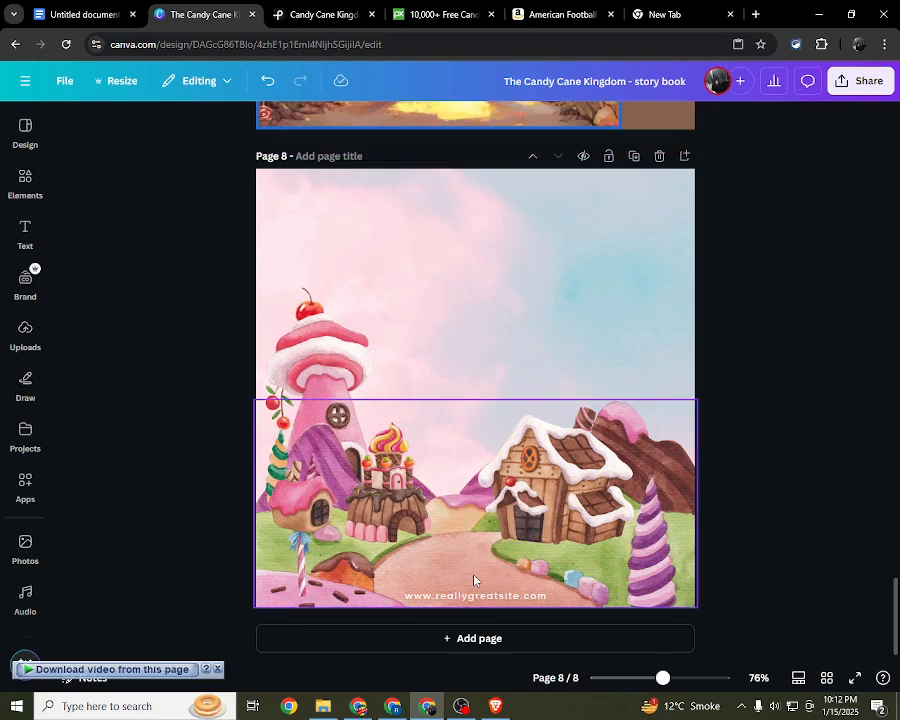
left_click(478, 593)
key("Delete")
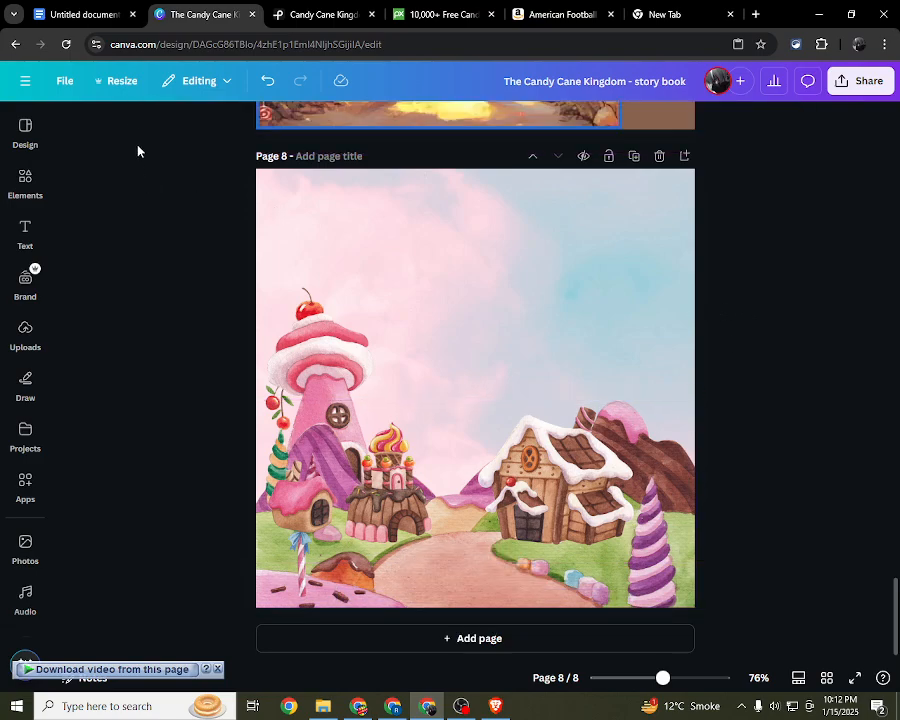
scroll(456, 245, "up", 3)
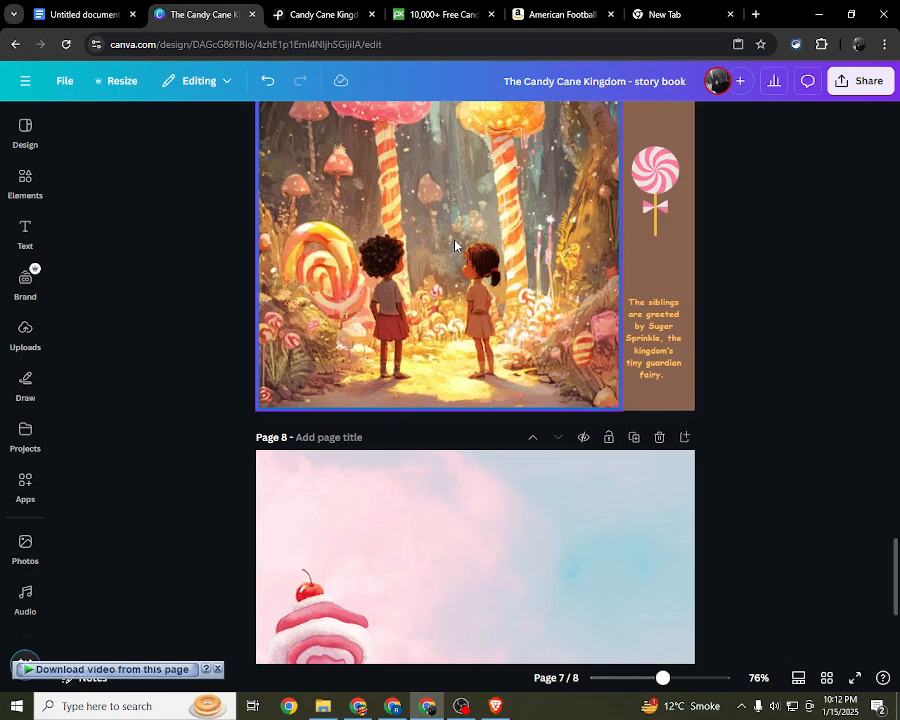
scroll(455, 245, "down", 1)
scroll(455, 245, "up", 8)
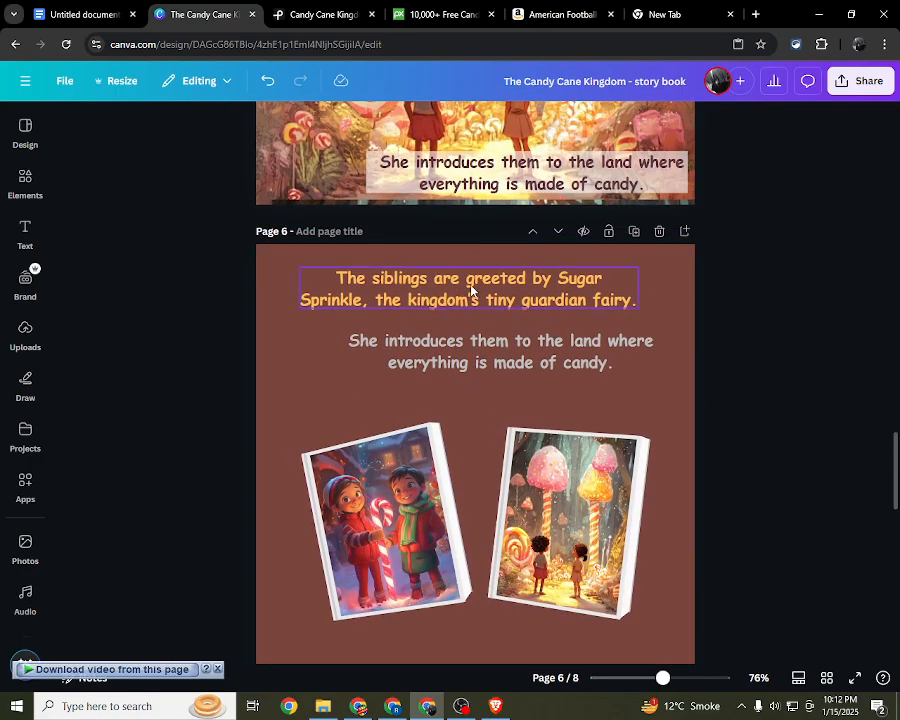
left_click(472, 292)
scroll(469, 320, "down", 10)
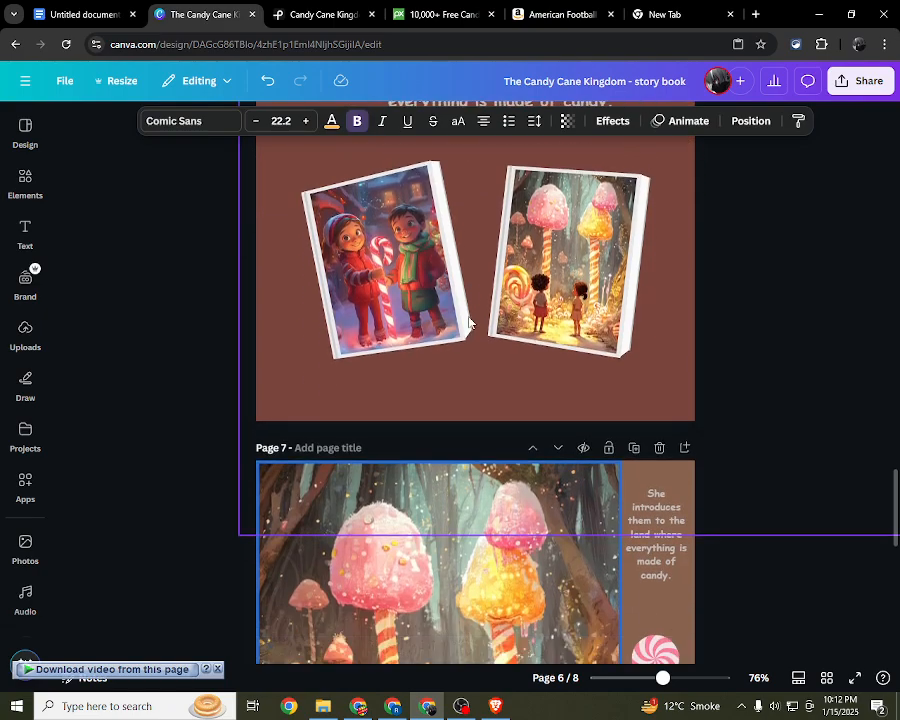
Step: Switch to the ChatGPT outline, copy the first Royal Meeting sentence from Part 3 and return to Canva
left_click(495, 706)
left_click(414, 433)
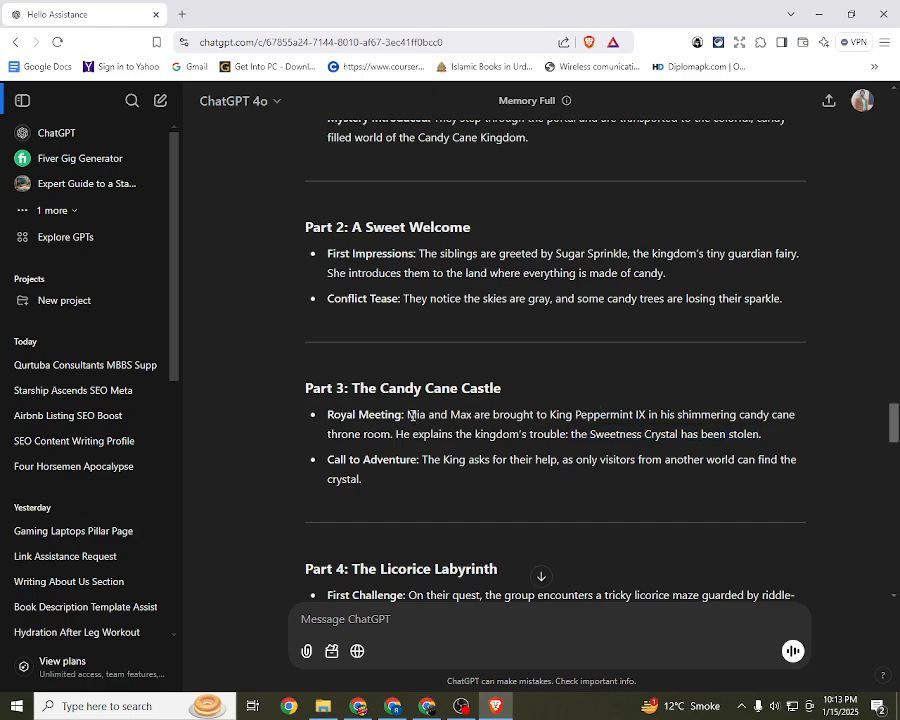
left_click_drag(409, 413, 395, 437)
key("ctrl+c")
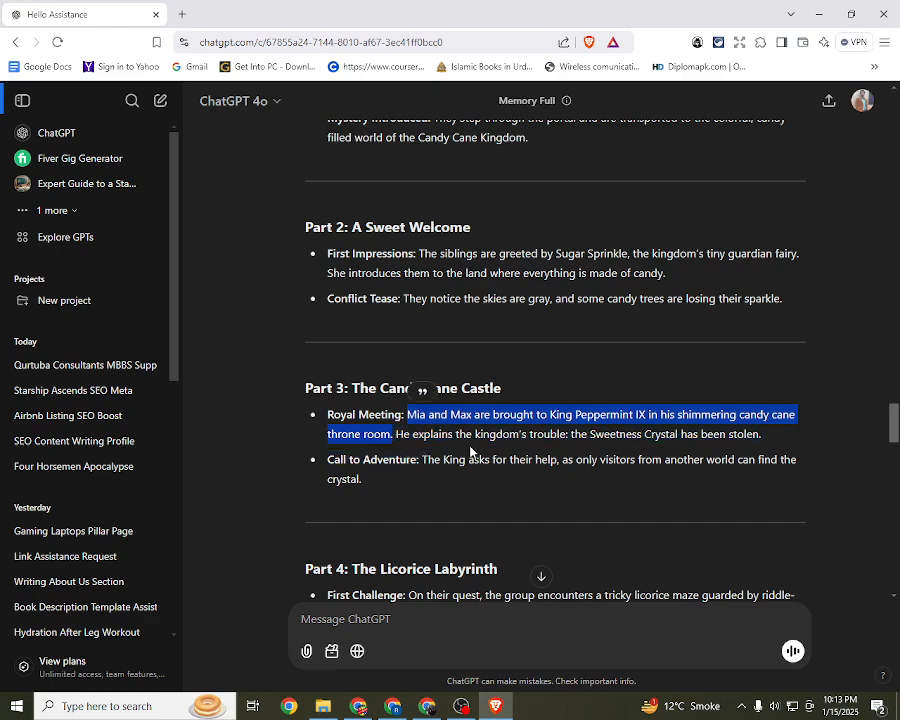
left_click(461, 707)
left_click(430, 707)
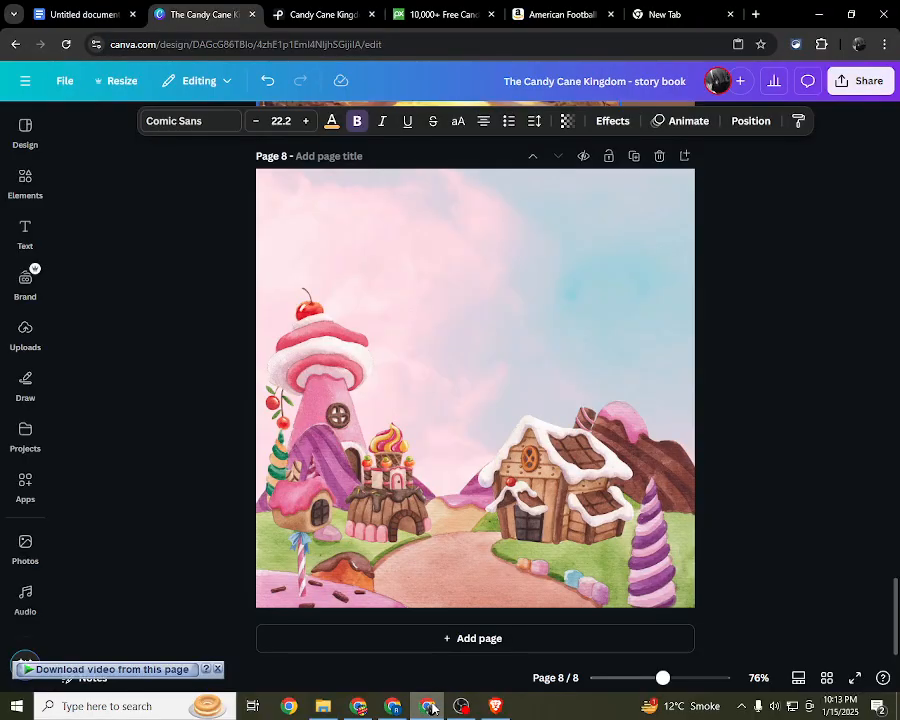
Step: Add a body text box to page 8, paste the copied Royal Meeting sentence and move it up into the sky
left_click(35, 238)
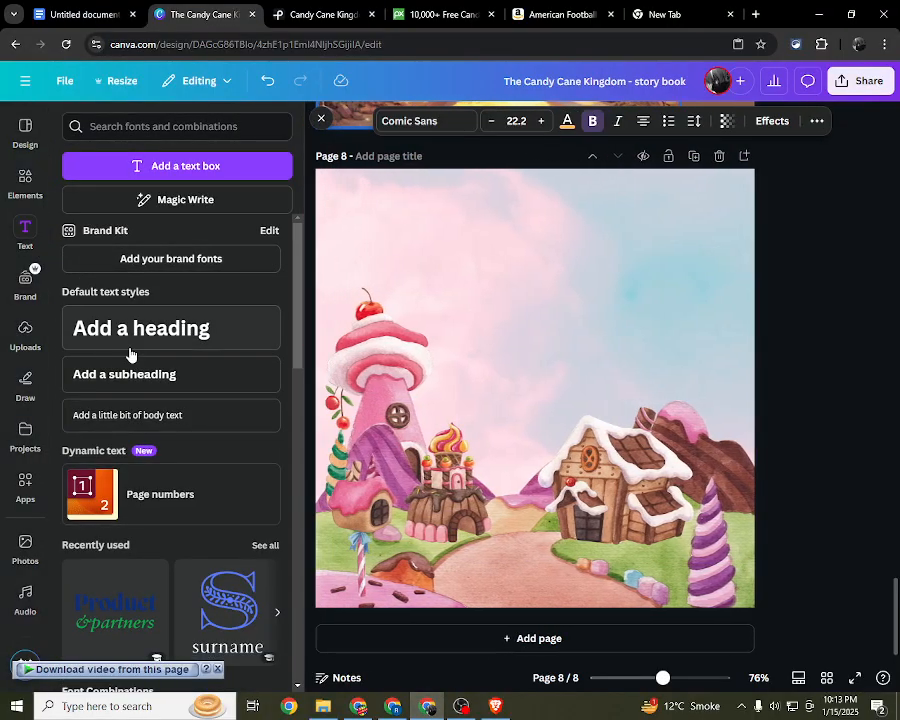
left_click(279, 406)
key("ctrl+v")
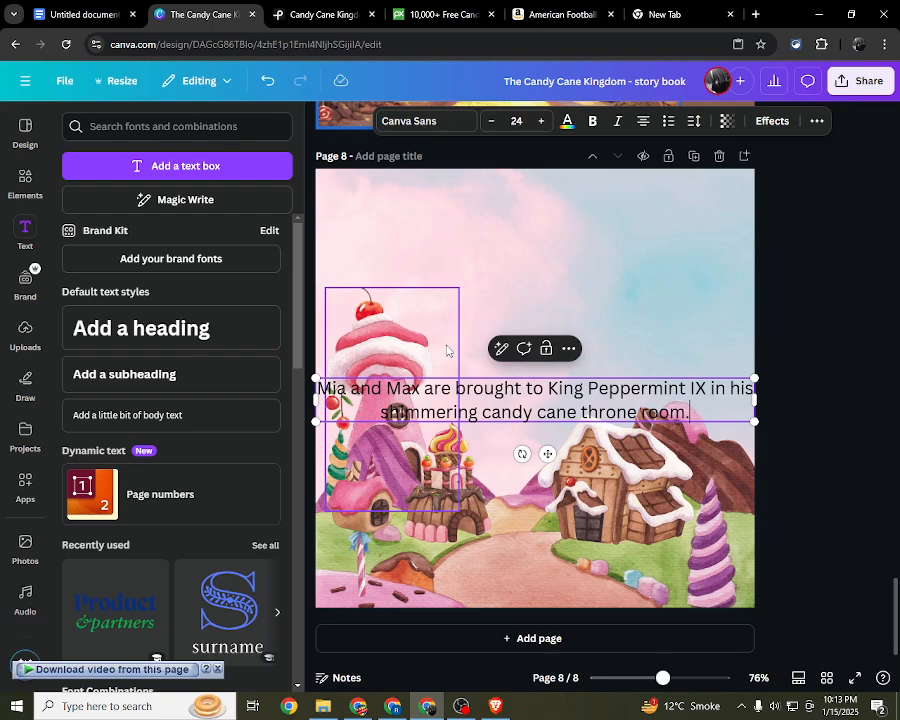
left_click(619, 285)
left_click_drag(618, 413, 604, 267)
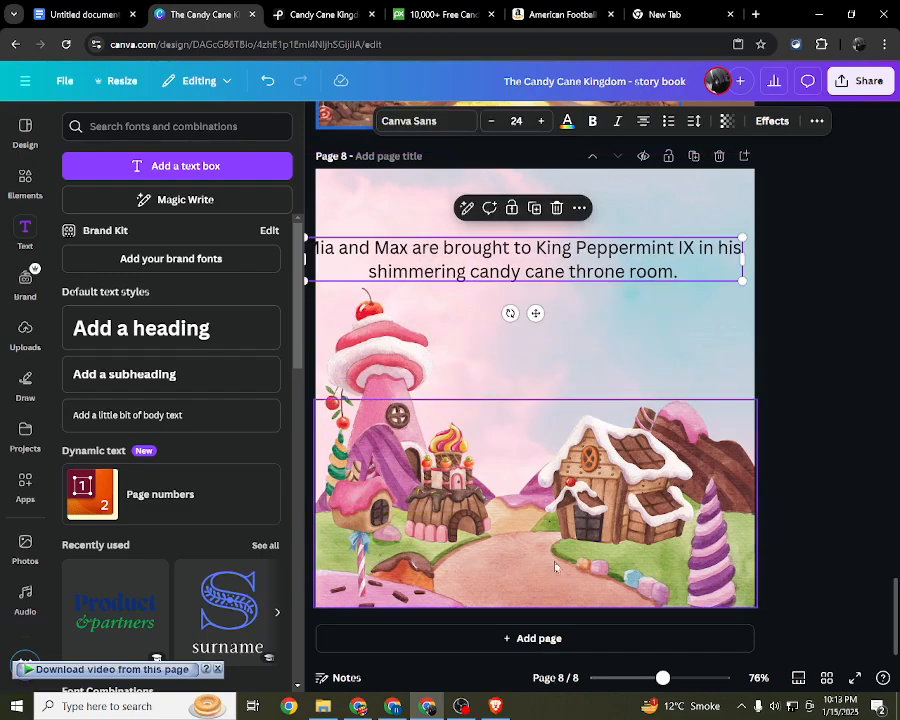
Step: Switch to the ChatGPT outline, copy "He explains the kingdom's trouble: the Sweetness Crystal has been stolen." and return to Canva
left_click(495, 706)
left_click_drag(396, 433, 763, 431)
key("ctrl+c")
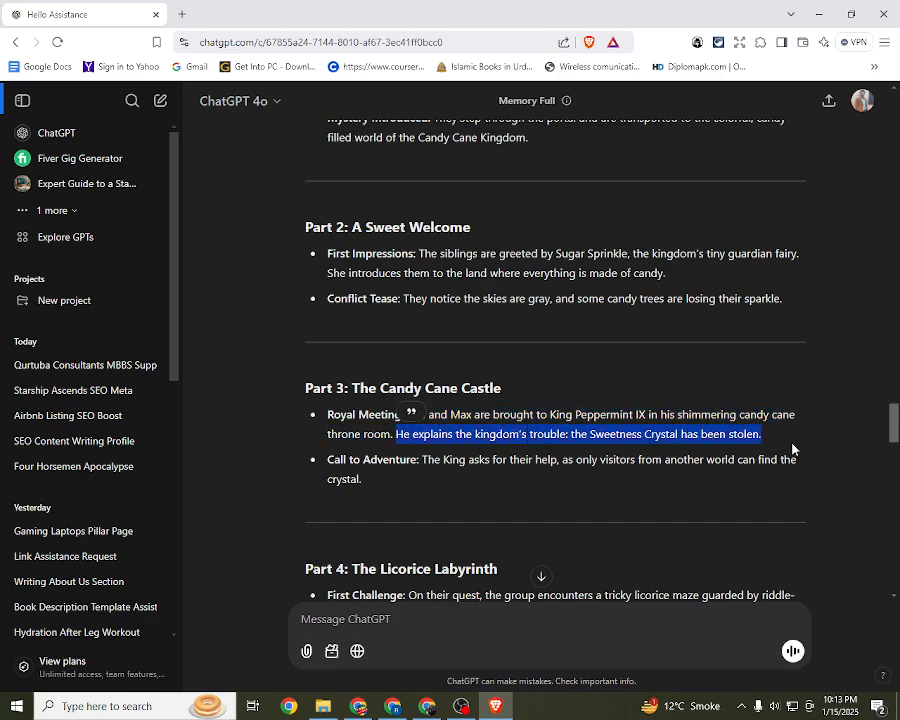
key("alt+Tab")
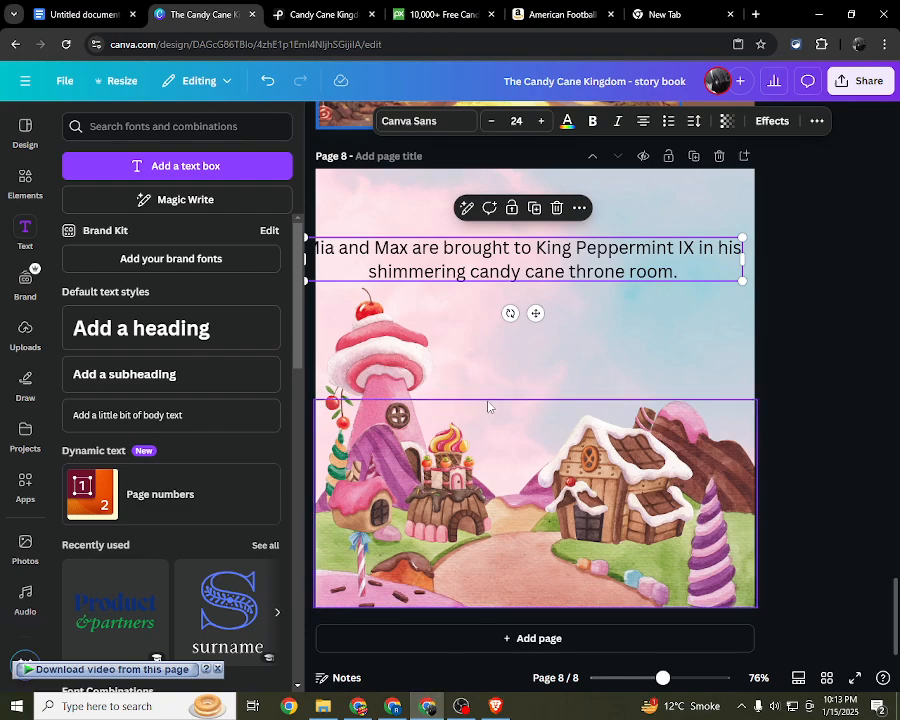
Step: Duplicate the sentence box below the original on page 8 and replace the copy's text with the copied "He explains the kingdom's trouble" sentence
key("alt+space")
left_click(541, 255)
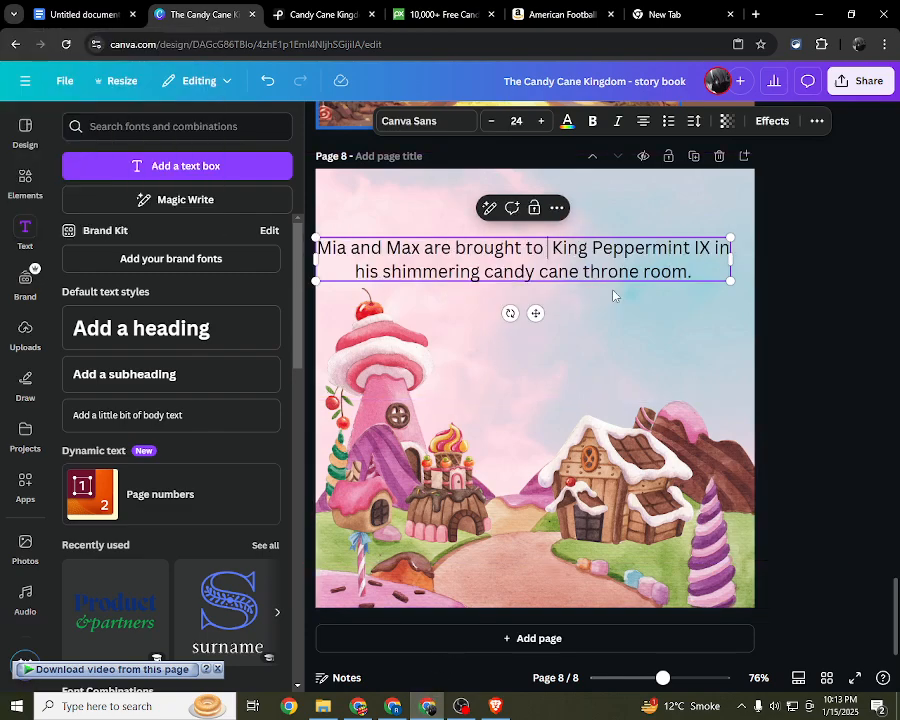
left_click(796, 279)
left_click_drag(602, 253, 602, 343)
double_click(602, 343)
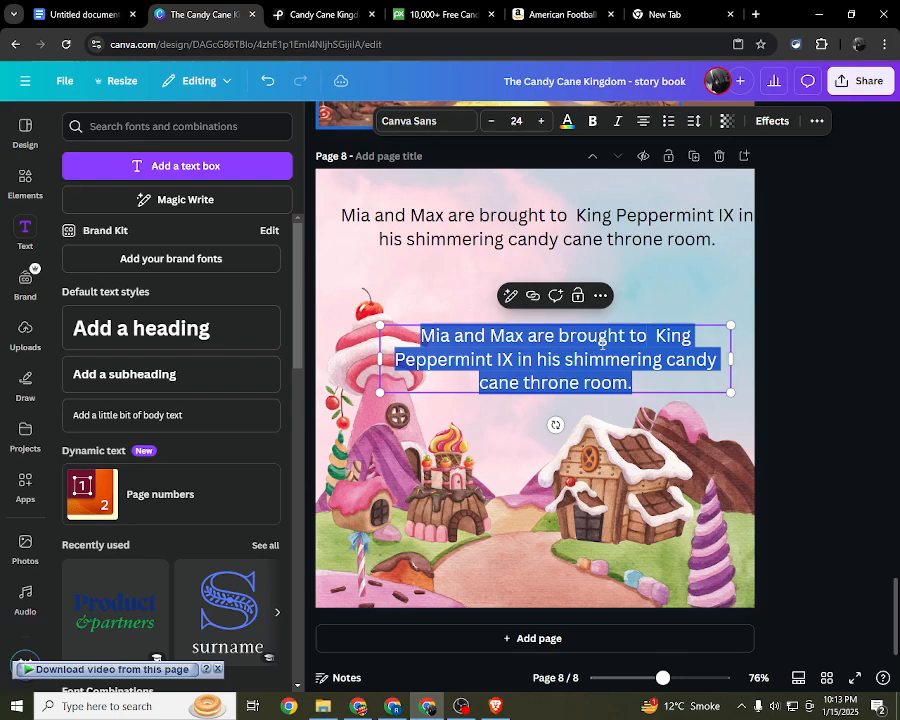
key("ctrl+v")
left_click(762, 344)
Step: Move the "He explains" text up, then shrink the first sentence to about size 17.4 and place it near the page's upper edge
left_click(658, 340)
left_click_drag(658, 340, 658, 293)
mouse_move(622, 235)
left_mouse_down()
mouse_move(596, 222)
mouse_move(612, 226)
left_mouse_up()
left_click_drag(731, 240, 628, 228)
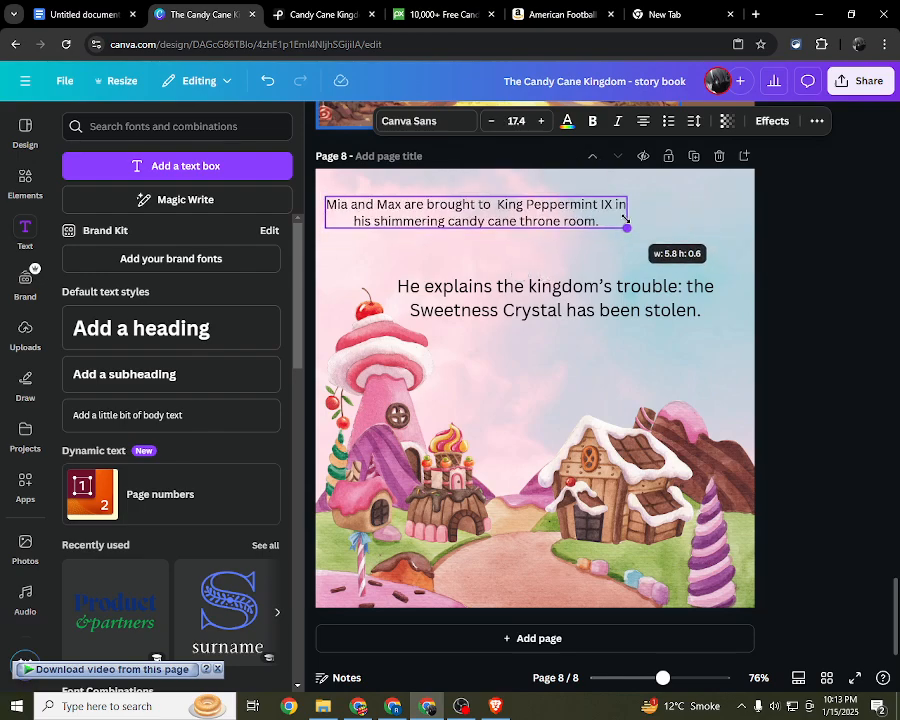
left_click_drag(512, 216, 544, 225)
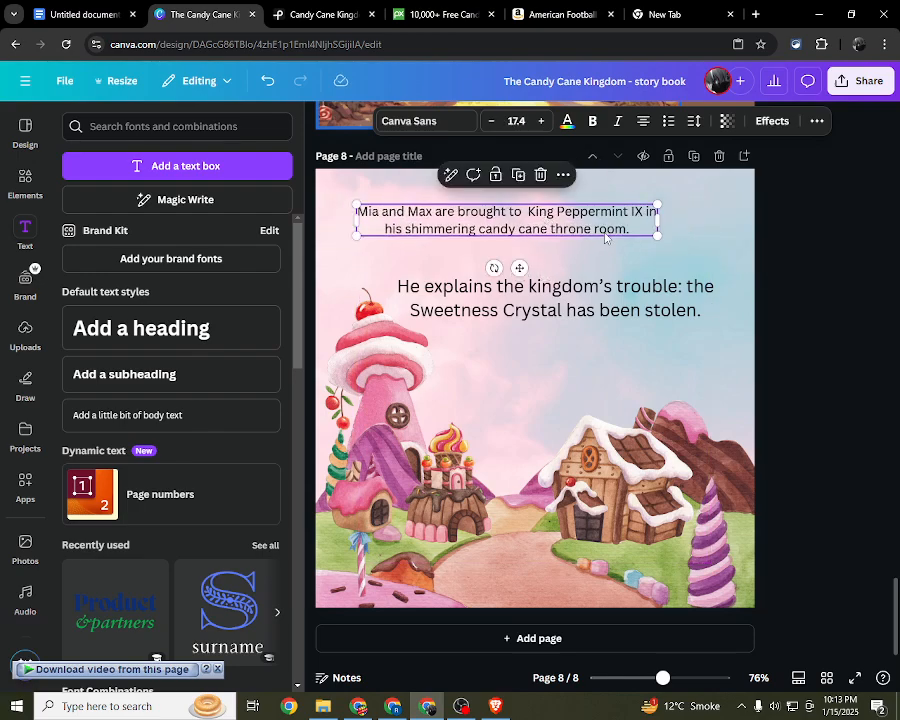
double_click(597, 228)
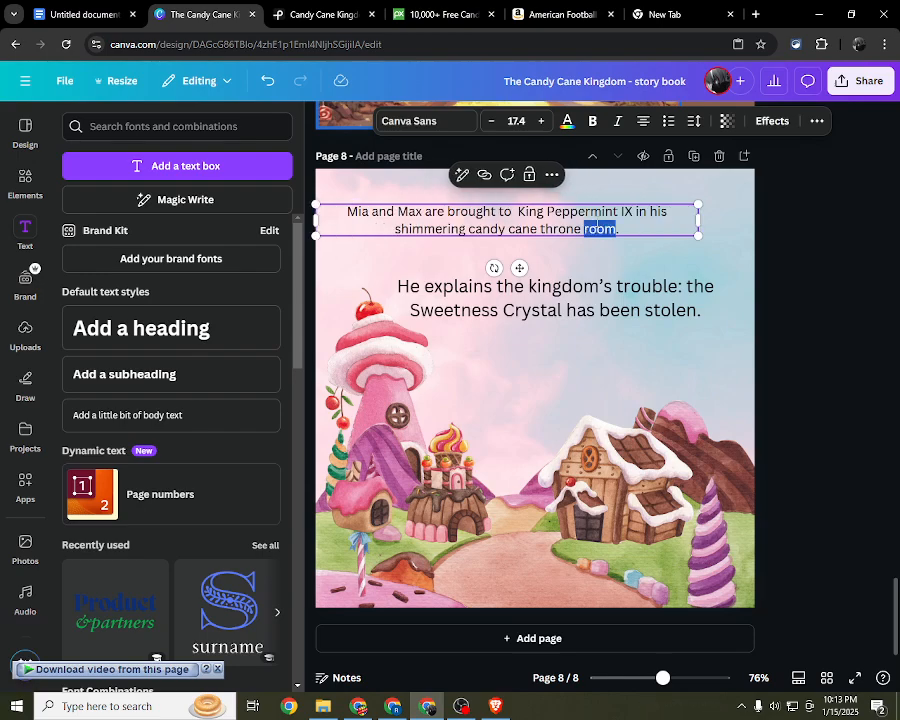
key("ctrl+a")
left_click(571, 129)
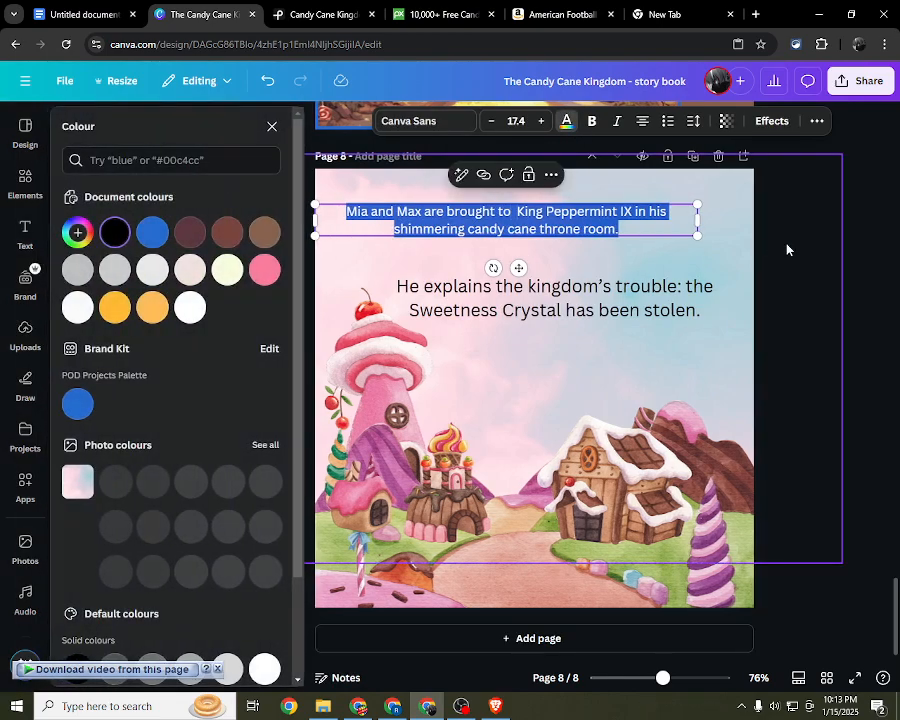
left_click(769, 262)
left_click(531, 231)
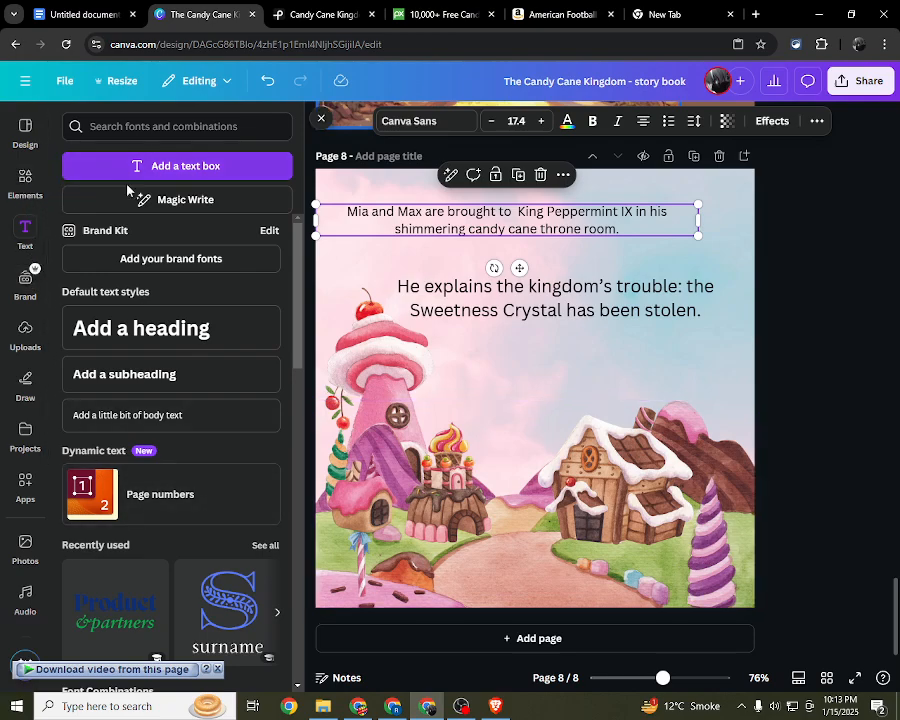
Step: Set the first sentence on page 8 to Comic Sans, narrow its text box to the text and centre it in the sky
left_click(445, 121)
left_click(237, 166)
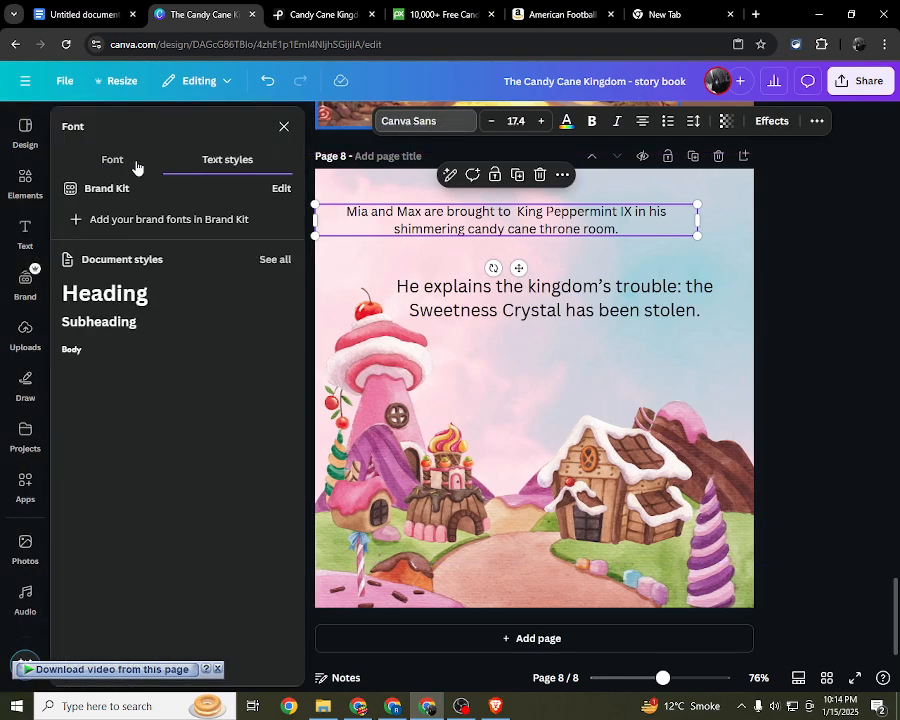
left_click(122, 164)
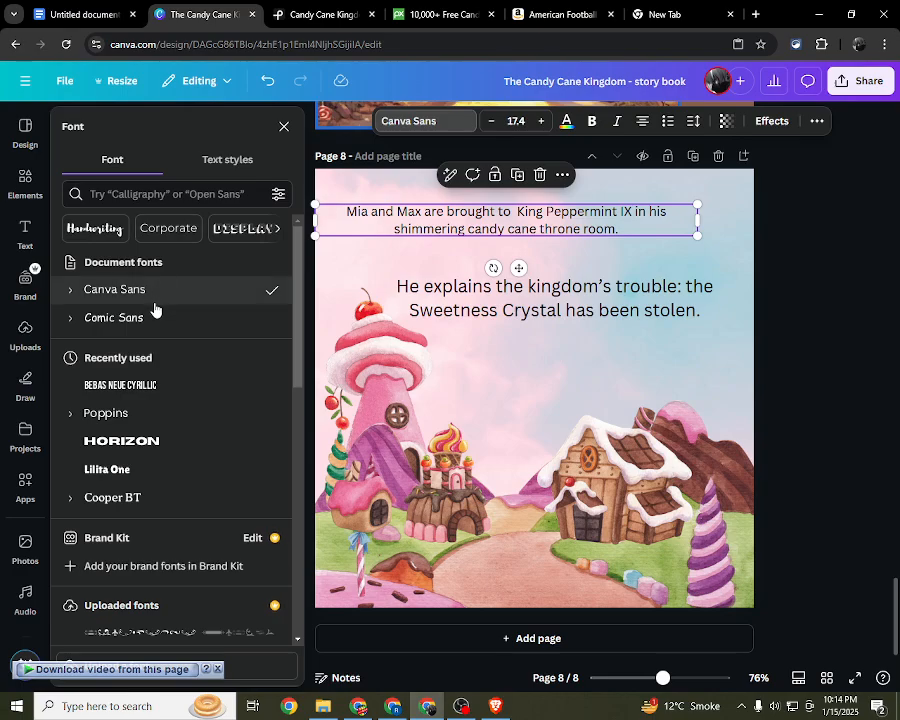
left_click(170, 331)
scroll(409, 281, "up", 5)
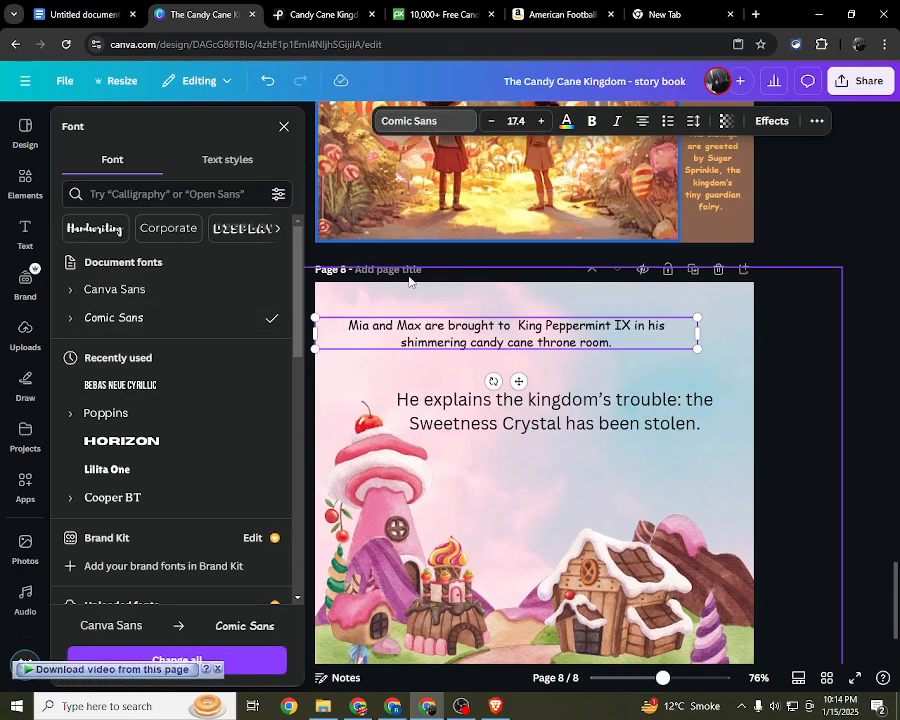
scroll(409, 281, "down", 5)
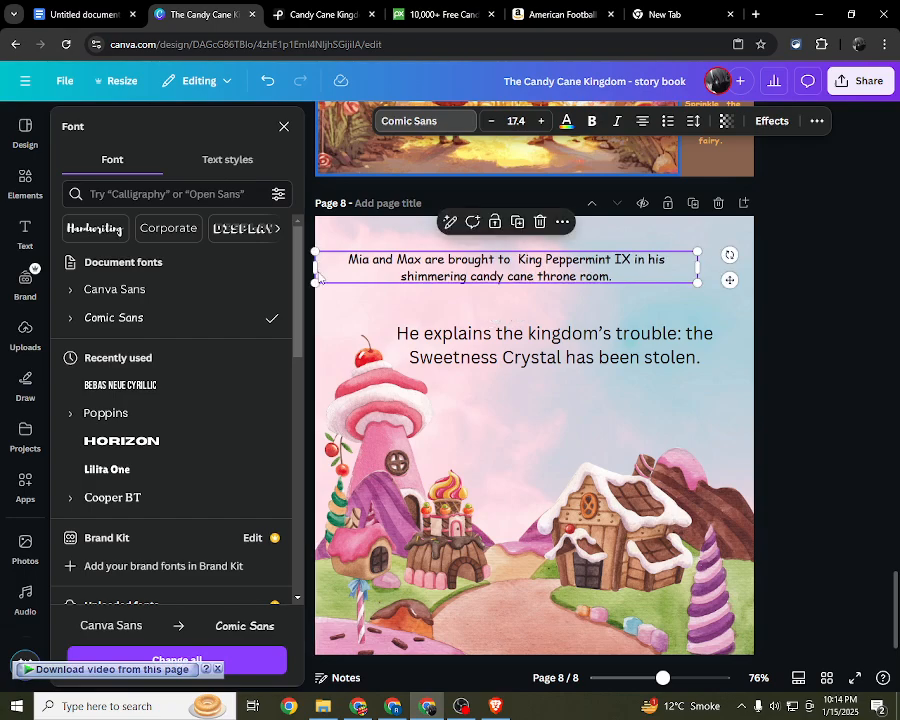
left_click_drag(313, 267, 377, 267)
mouse_move(528, 262)
left_mouse_down()
mouse_move(508, 257)
mouse_move(521, 266)
left_mouse_up()
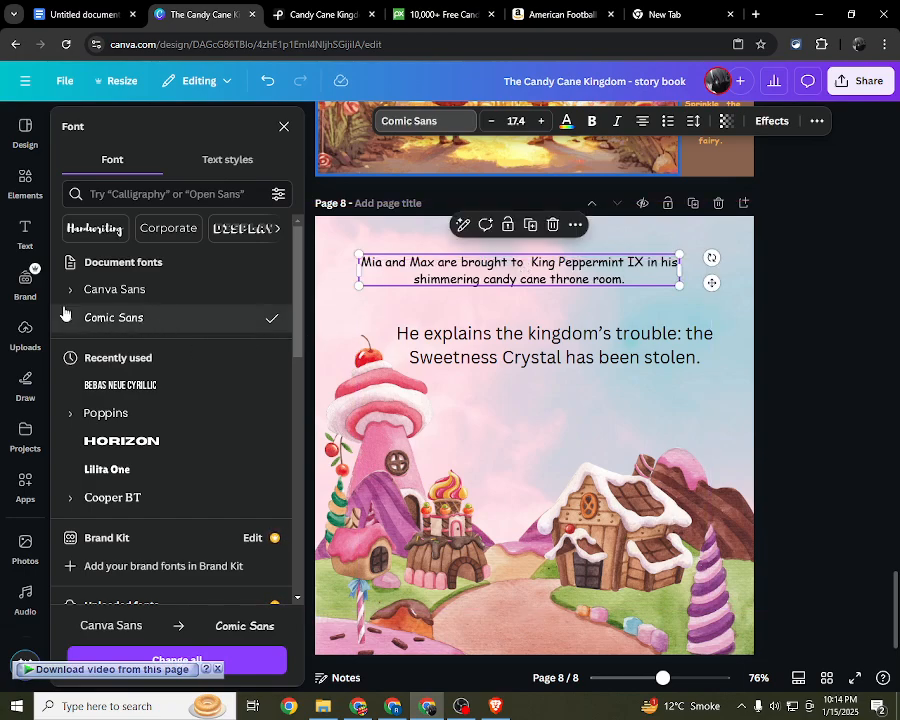
Step: Set the "He explains" sentence to Comic Sans, shrink it to about size 17.6 and move it just above the gingerbread house
left_click(470, 358)
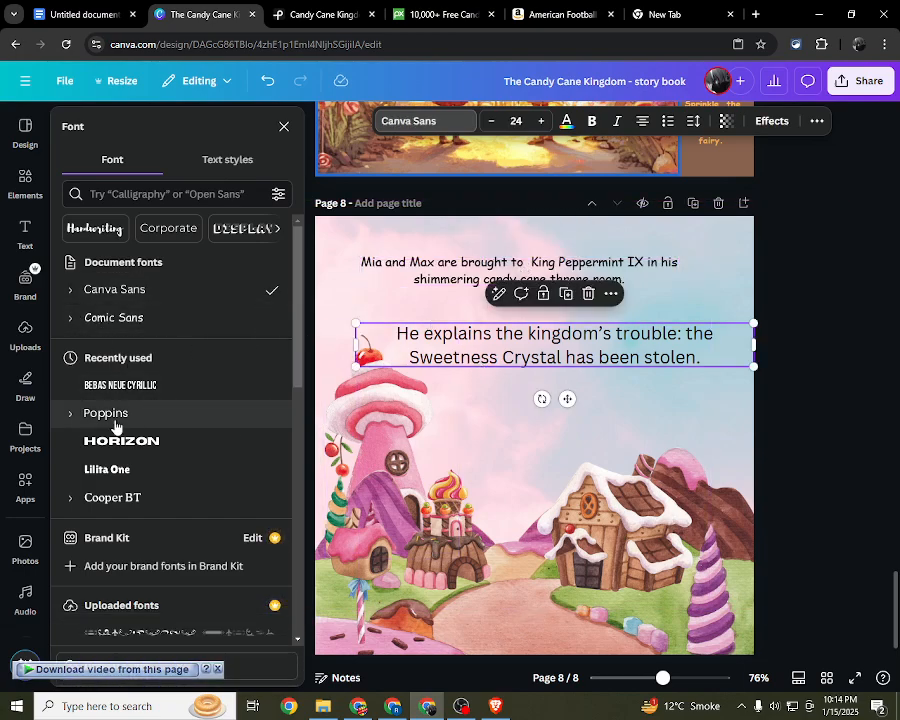
left_click(122, 318)
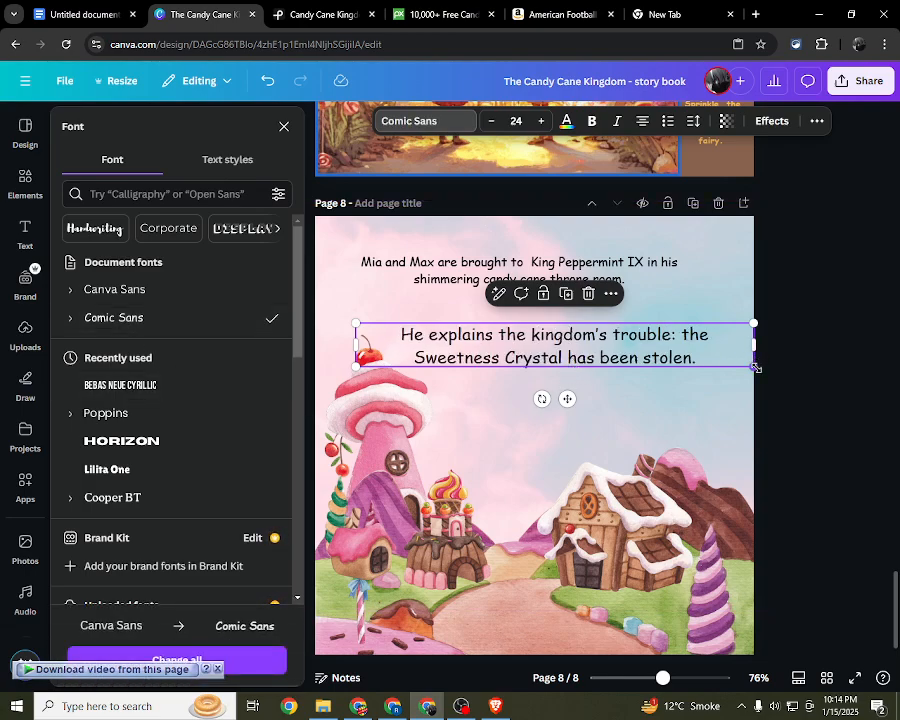
left_click_drag(755, 367, 680, 344)
mouse_move(580, 350)
left_mouse_down()
mouse_move(653, 346)
mouse_move(593, 333)
left_mouse_up()
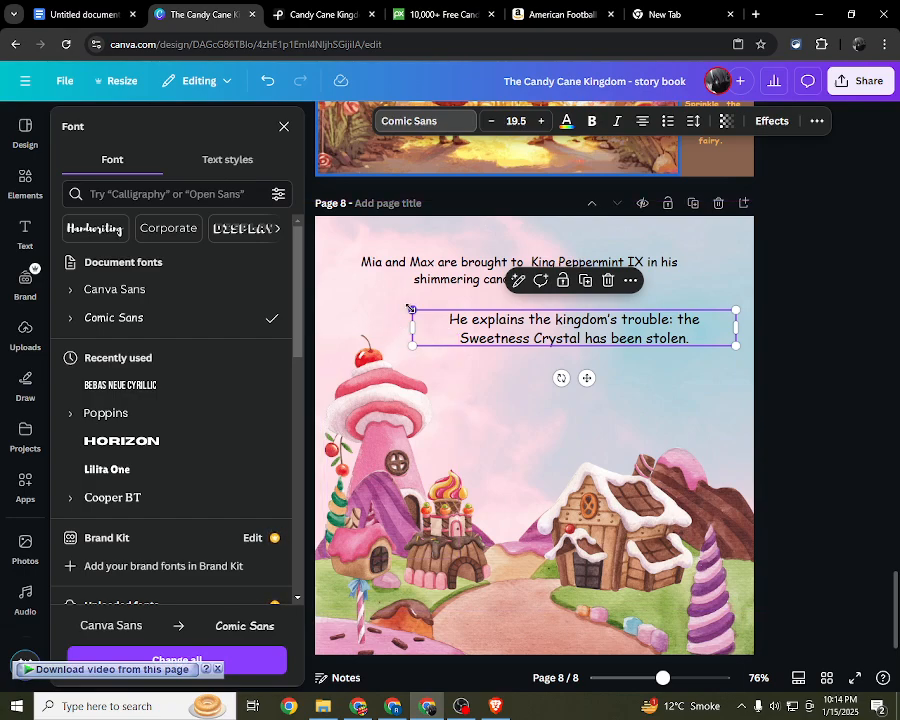
left_click_drag(410, 309, 442, 316)
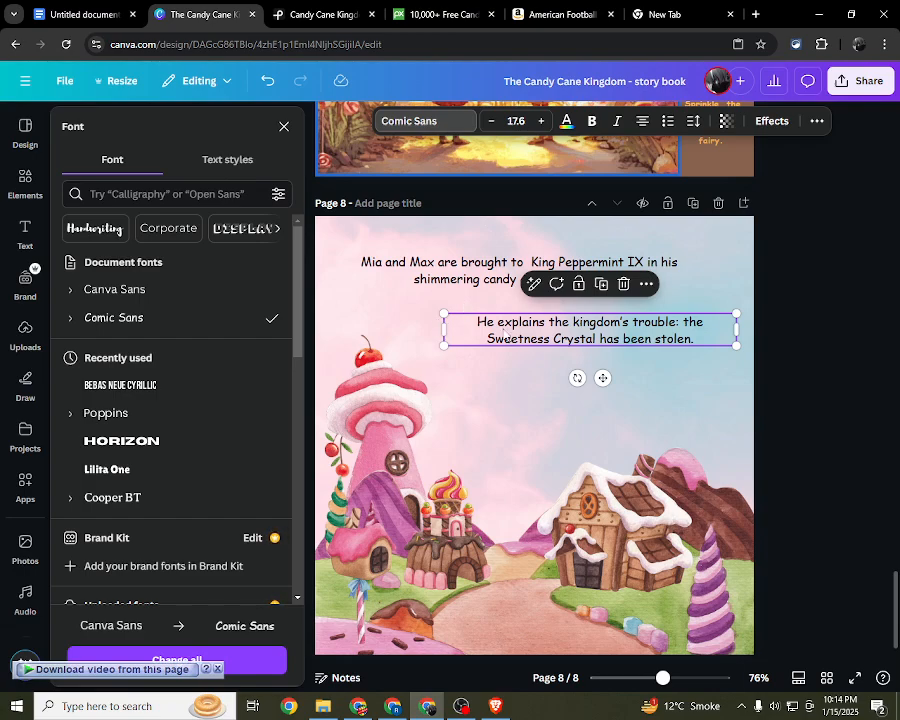
left_click_drag(614, 339, 636, 421)
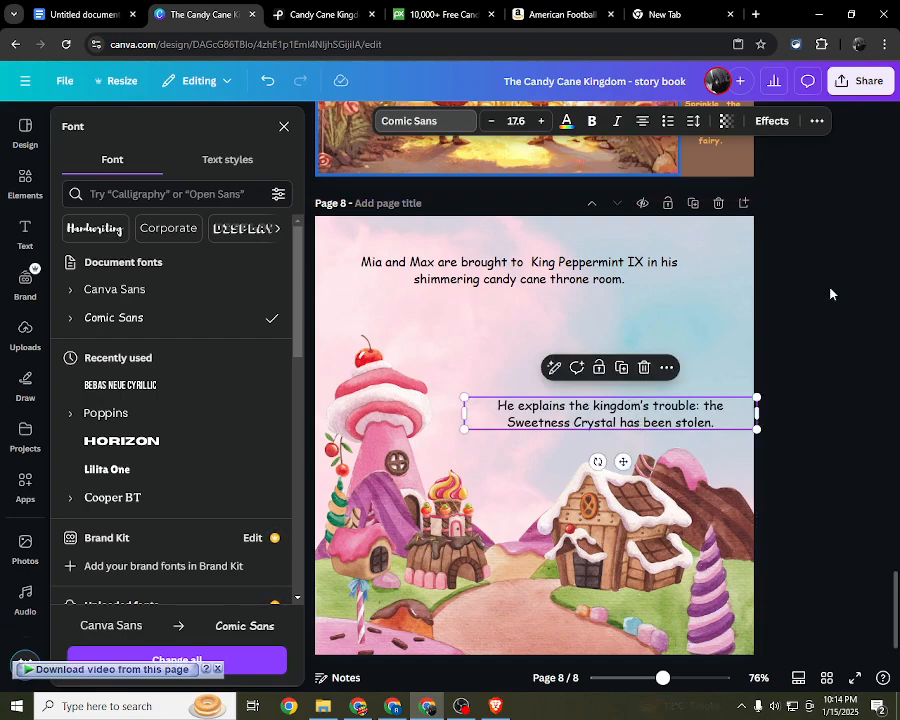
left_click(826, 289)
Step: Compare the text on page 8 with the text styling and layout on pages 6 and 7
left_click(610, 409)
left_click(546, 404)
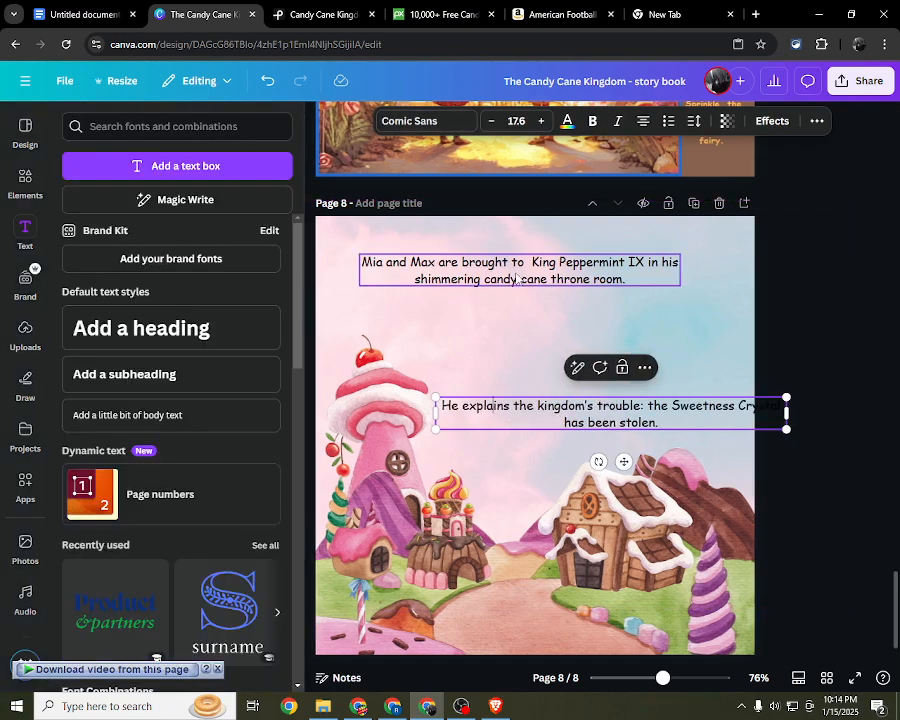
left_click(514, 274)
left_click(809, 303)
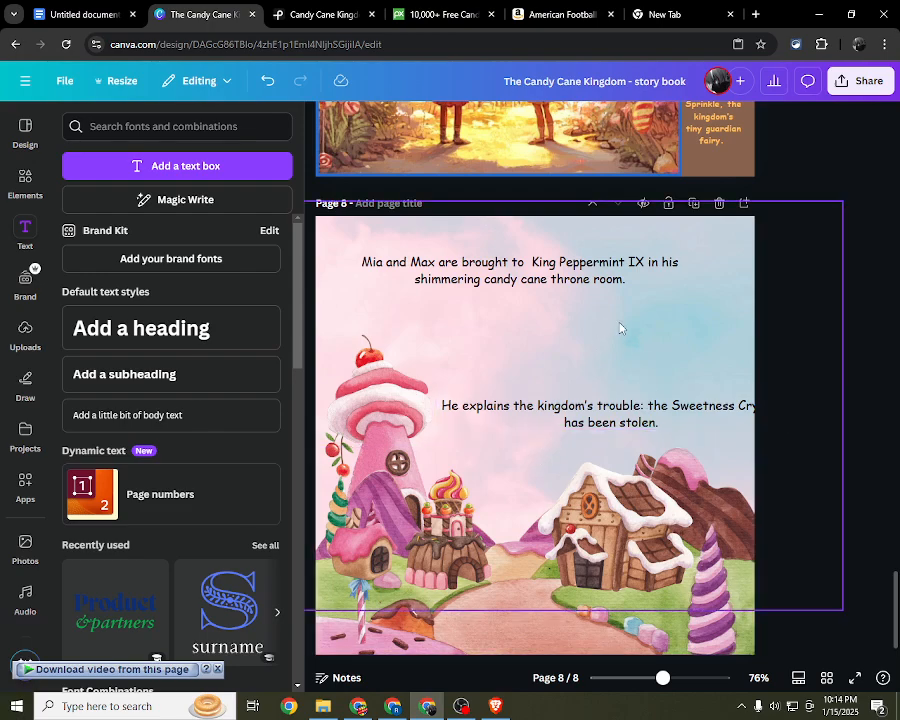
scroll(538, 508, "down", 1)
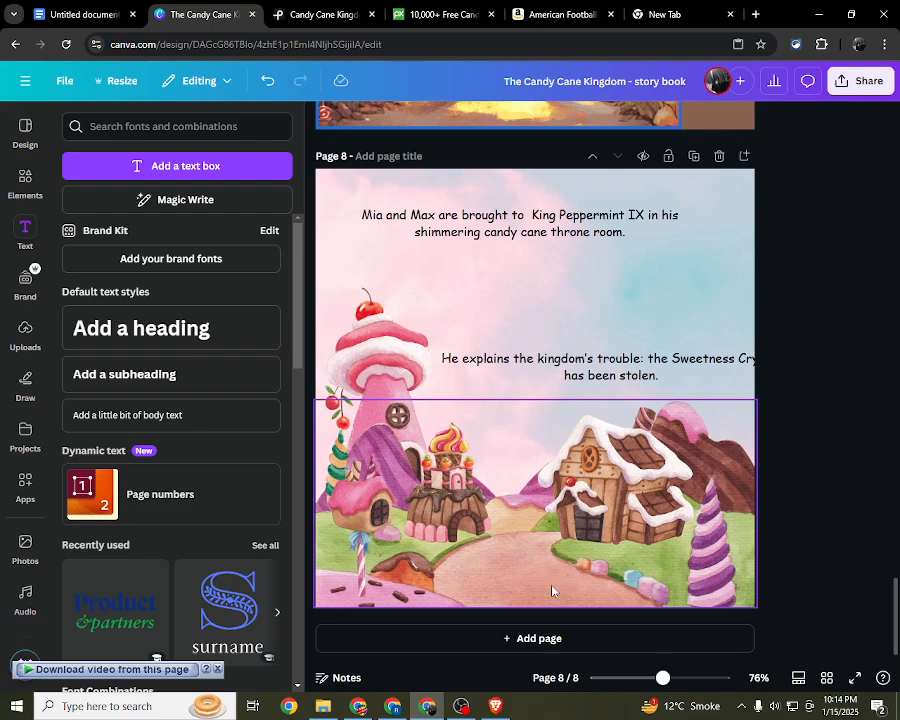
scroll(531, 580, "up", 5)
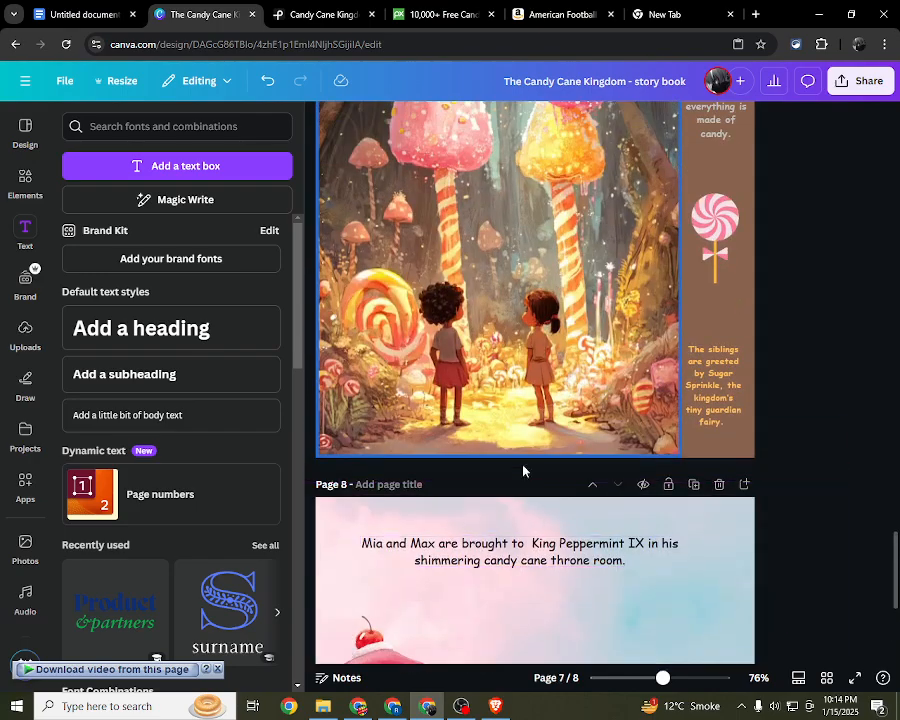
scroll(526, 490, "down", 3)
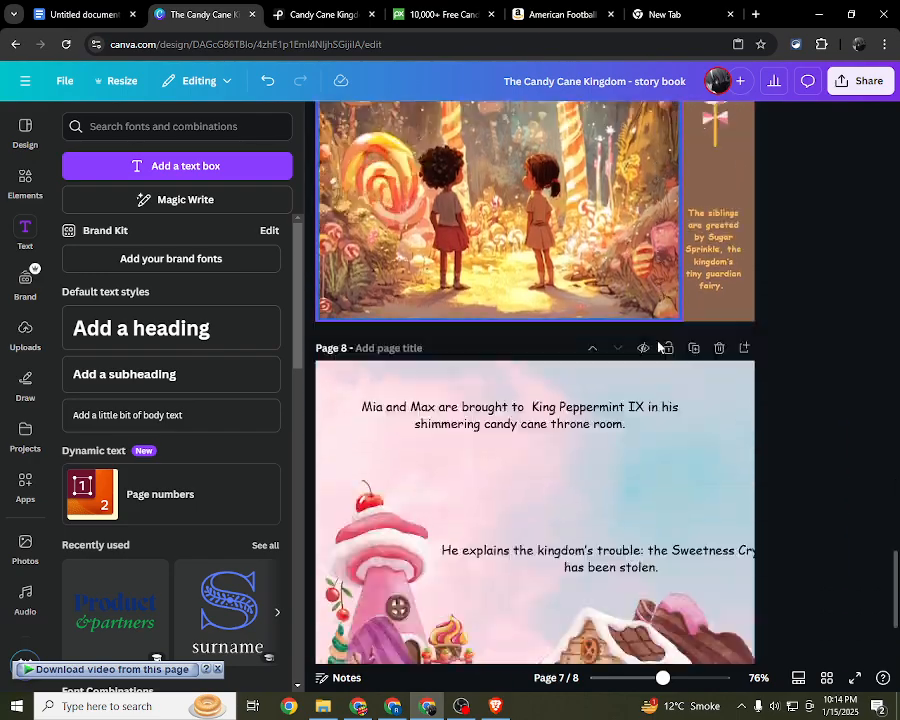
scroll(624, 312, "up", 2)
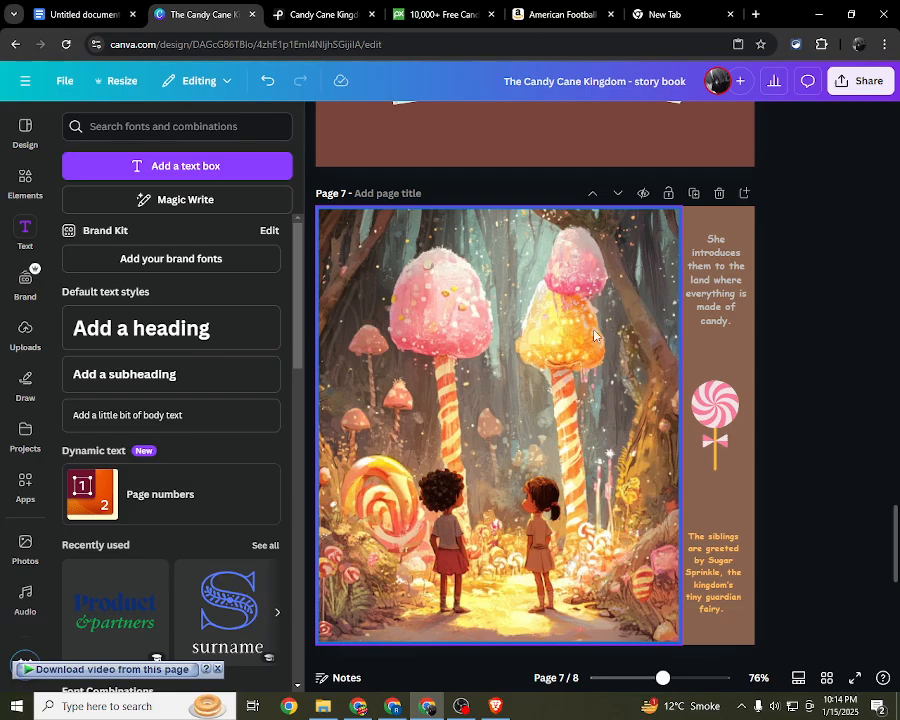
scroll(480, 400, "up", 10)
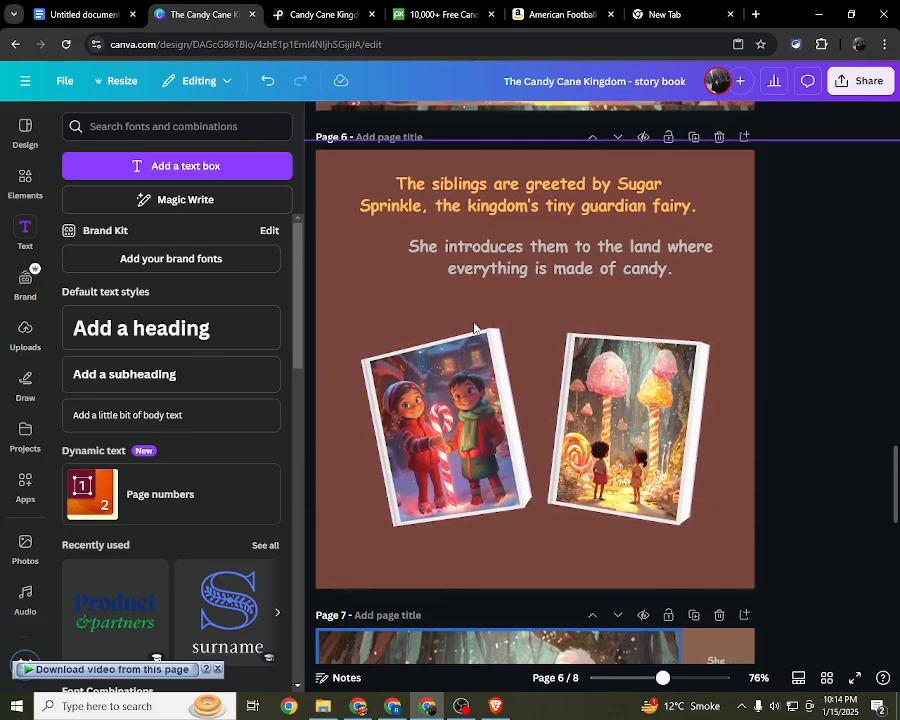
Step: Add the recently used bunch of lollipops to page 8, shrink it and place it in the blue sky between the two sentences
scroll(470, 385, "down", 12)
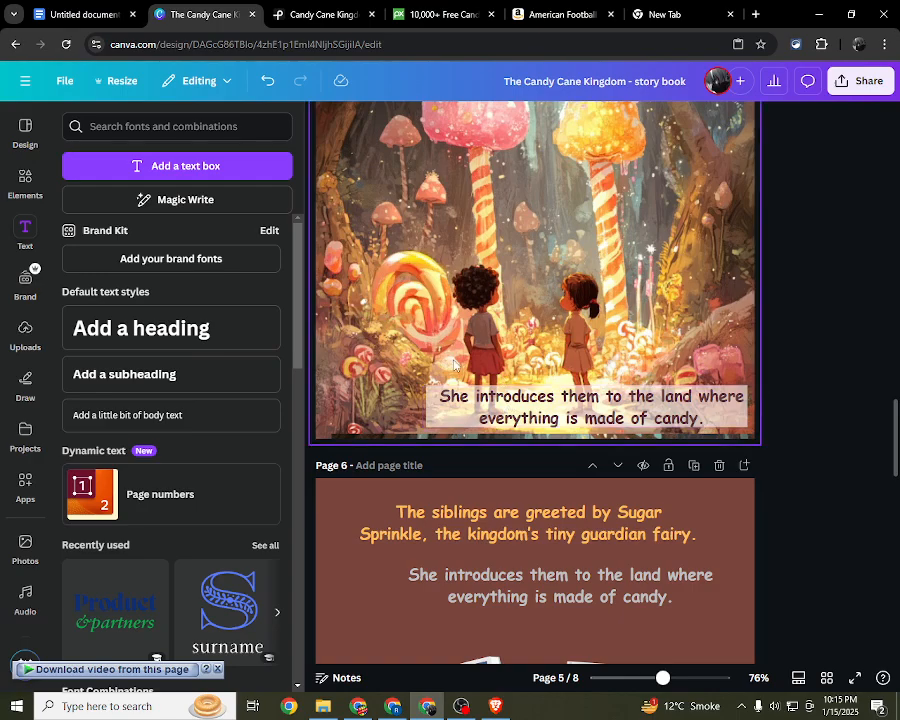
scroll(490, 388, "down", 3)
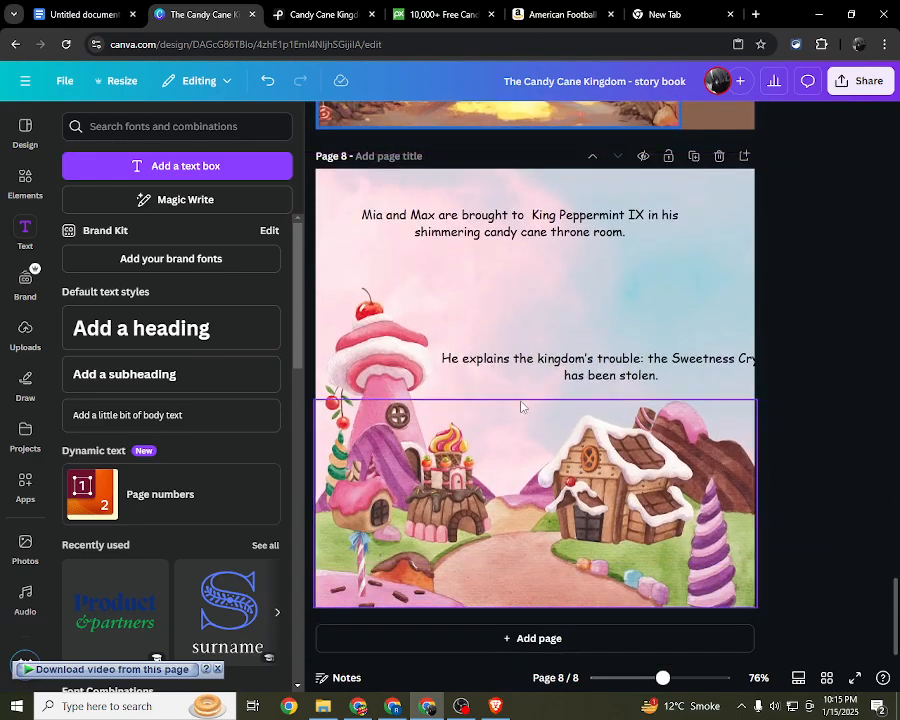
left_click(20, 178)
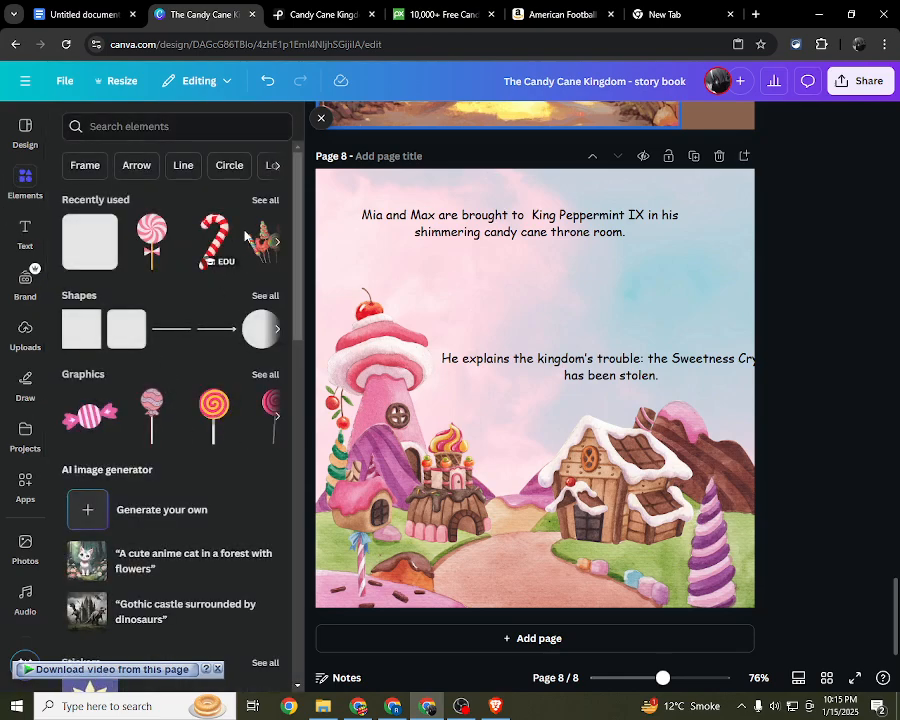
left_click(264, 201)
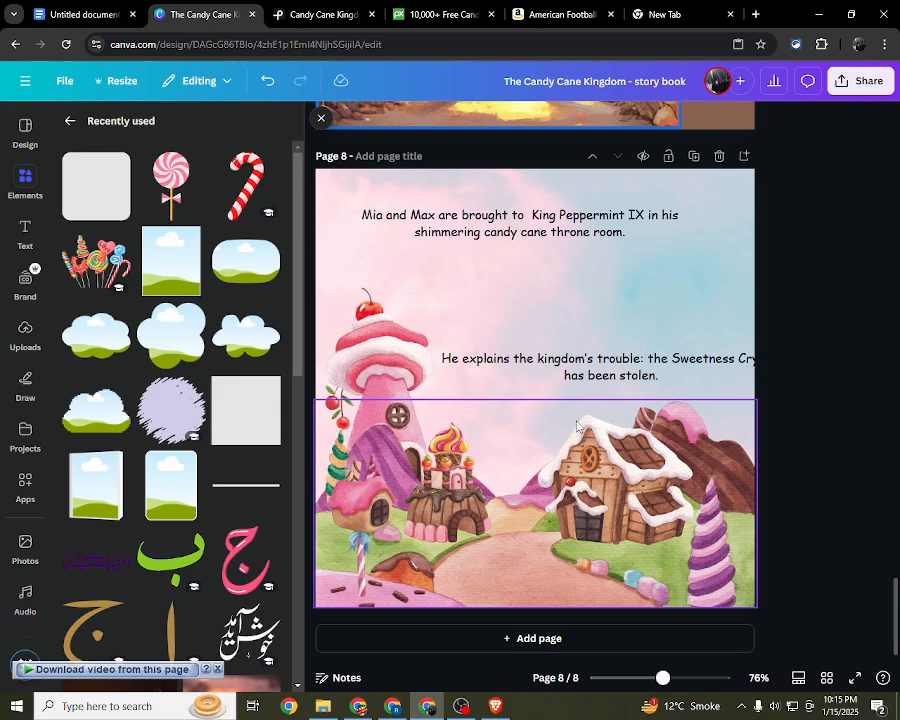
left_click(92, 262)
left_click(321, 119)
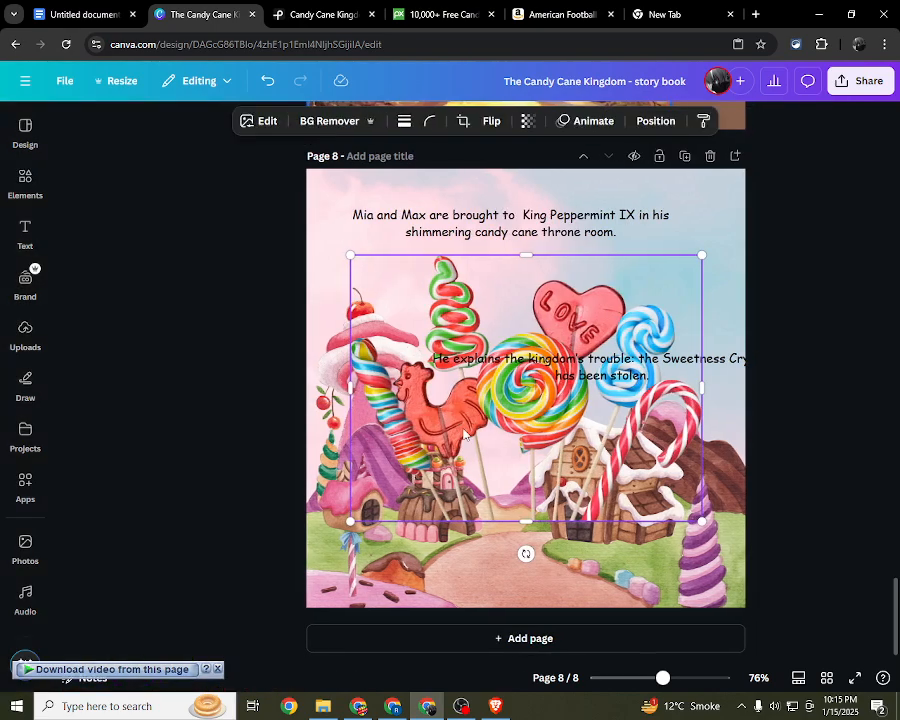
left_click_drag(297, 518, 549, 309)
left_click(795, 294)
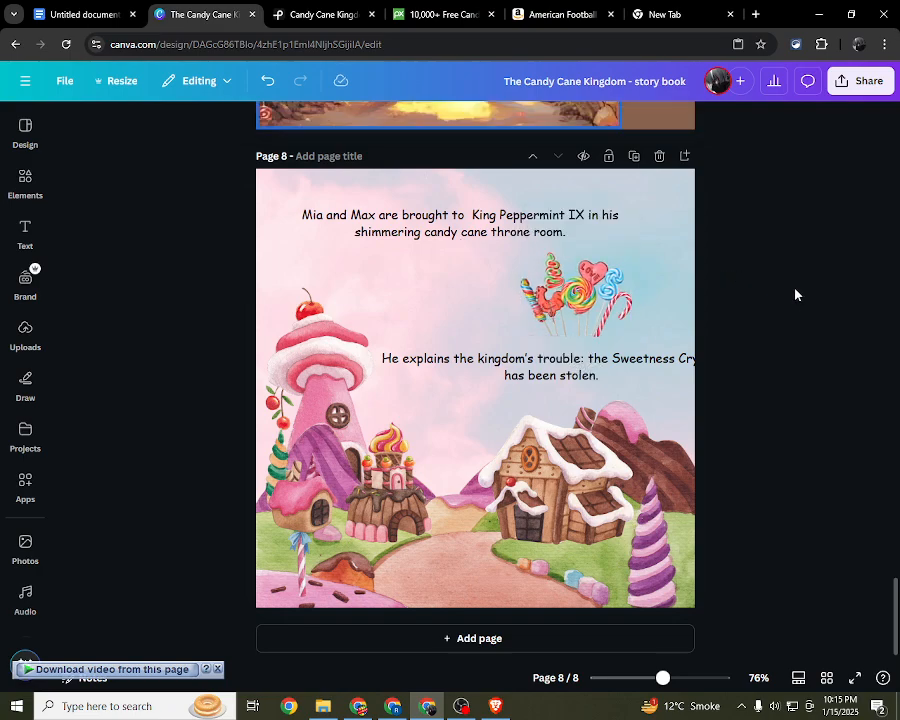
Step: Shrink the "He explains" sentence to about size 16, wrap it inside the page and place it above the gingerbread house
left_click(460, 223)
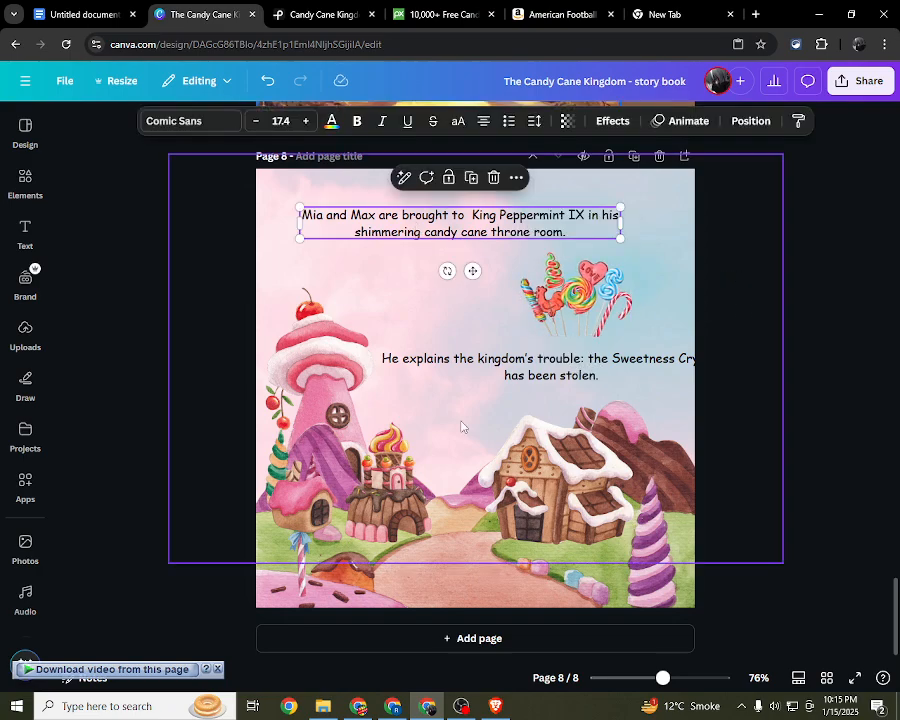
left_click(604, 381)
left_click_drag(733, 384, 621, 376)
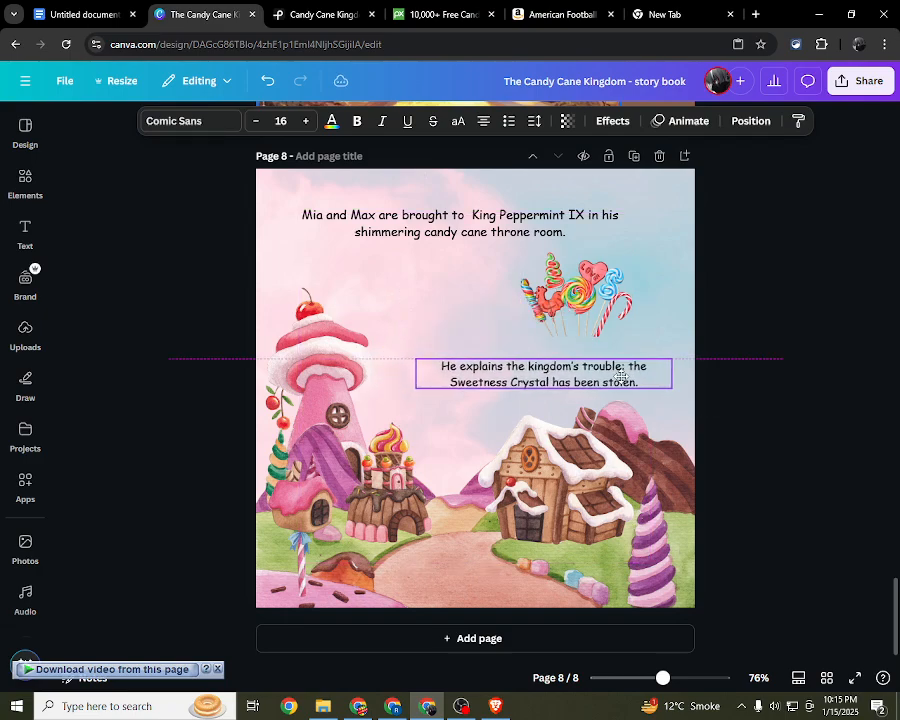
left_click(798, 292)
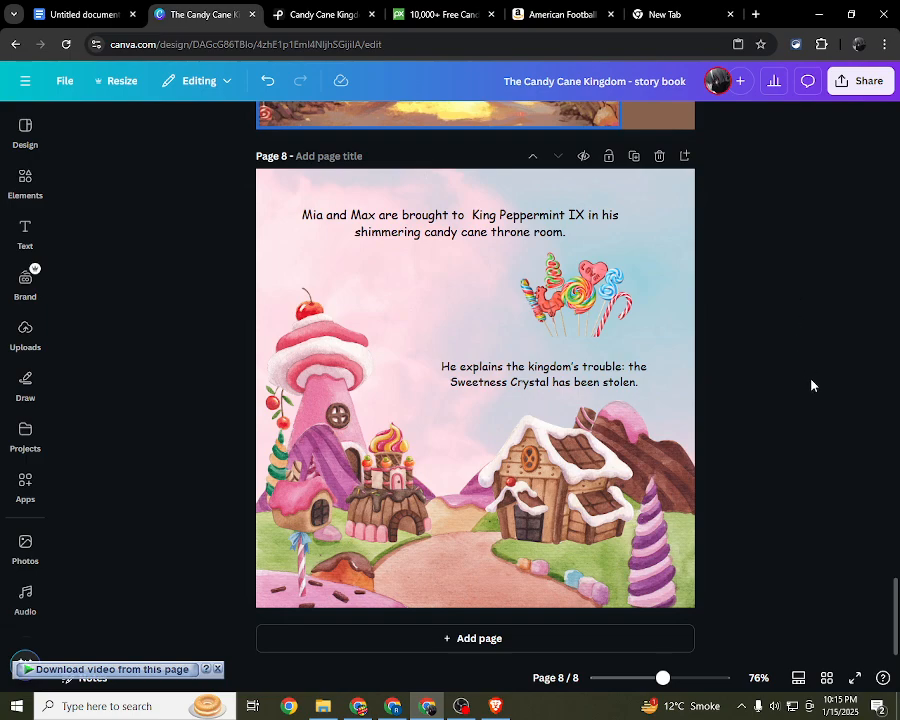
left_click_drag(764, 184, 182, 476)
left_click(181, 401)
mouse_move(147, 208)
left_mouse_down()
mouse_move(687, 609)
mouse_move(753, 496)
left_mouse_up()
scroll(759, 470, "up", 5)
mouse_move(833, 469)
left_mouse_down()
mouse_move(139, 245)
mouse_move(850, 257)
mouse_move(657, 321)
mouse_move(290, 362)
left_mouse_up()
left_click(140, 245)
scroll(144, 249, "up", 3)
scroll(844, 264, "up", 4)
scroll(845, 269, "up", 3)
scroll(430, 368, "down", 5)
scroll(897, 453, "down", 10)
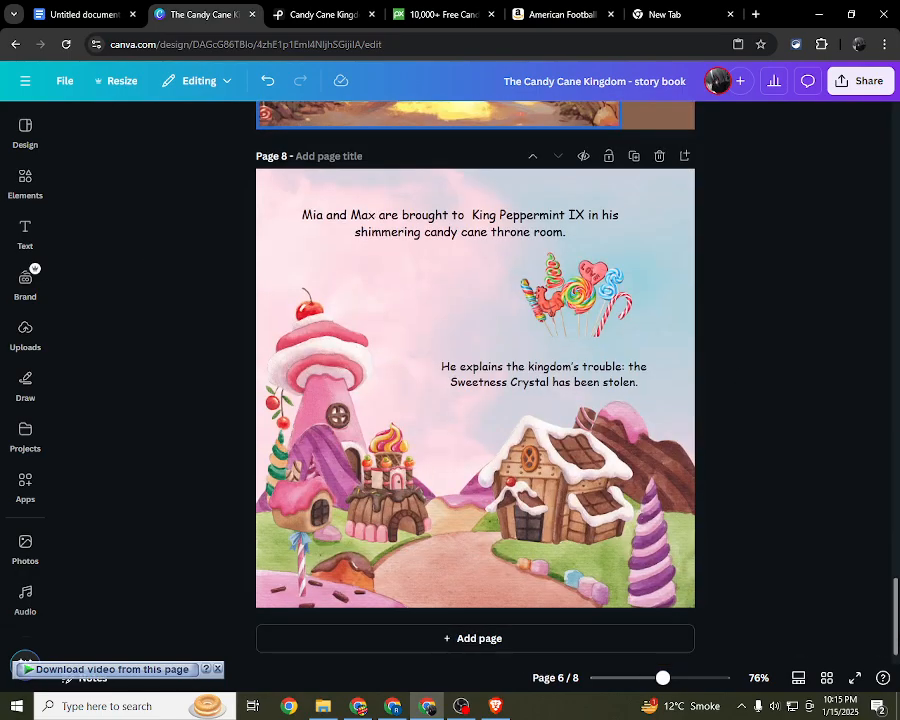
Step: Add a blank page 9 after page 8 and search the photo library for "candy cane"
left_click(463, 637)
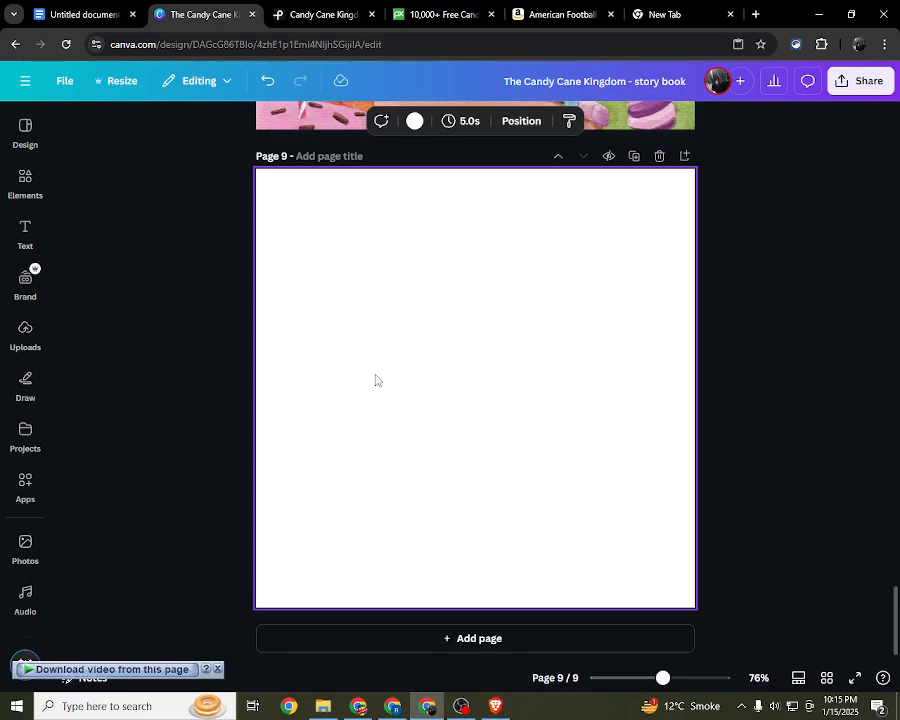
scroll(376, 378, "up", 8)
scroll(335, 412, "down", 8)
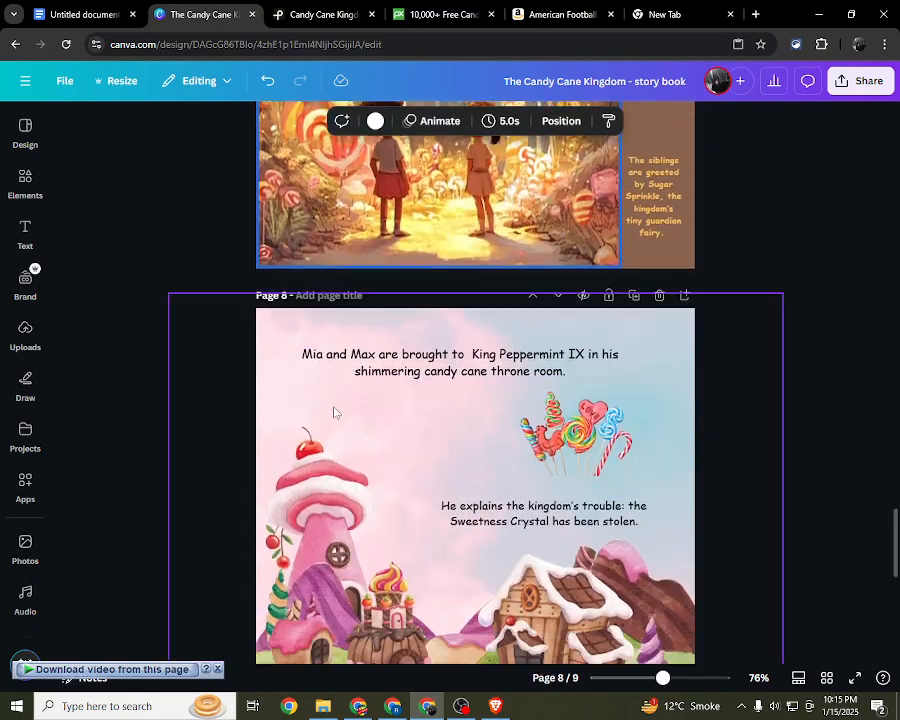
left_click(27, 138)
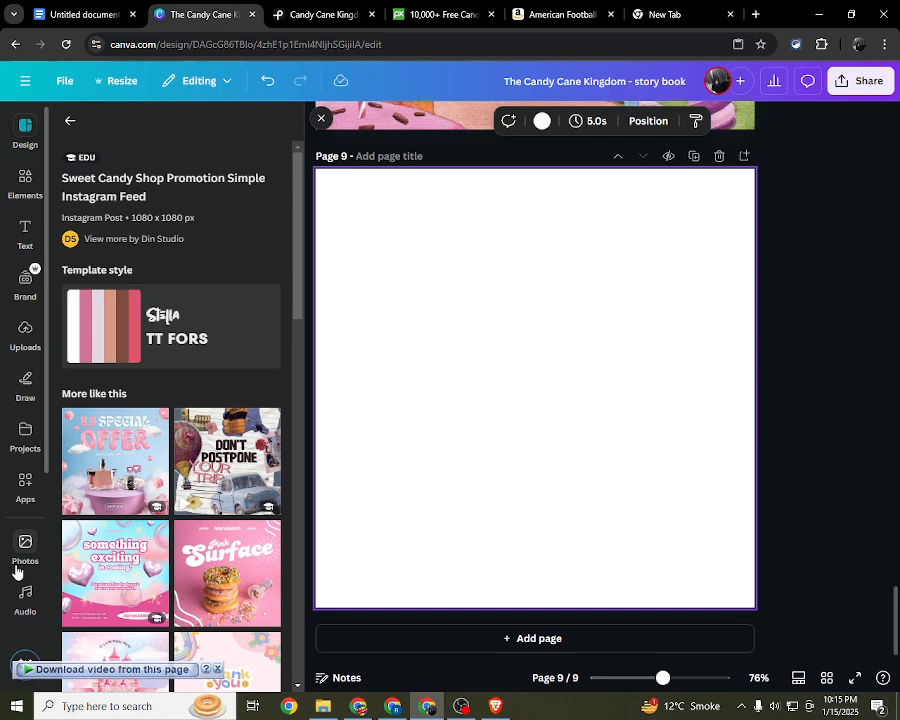
left_click(24, 548)
left_click(164, 127)
left_click(197, 131)
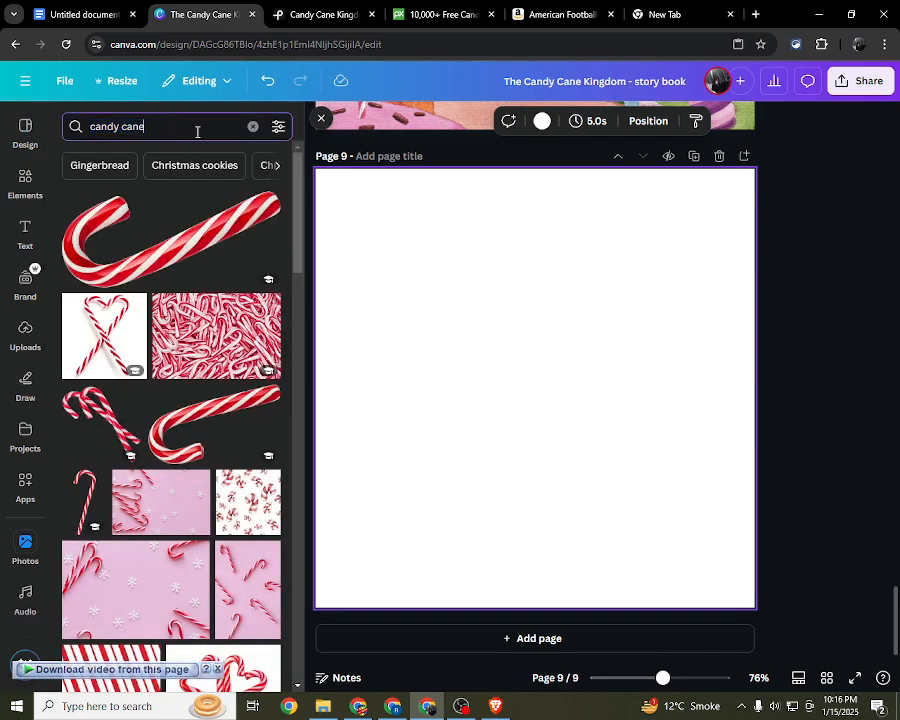
Step: Switch to ChatGPT and copy the phrase "riddle-speaking Marshmallow Mice." from the First Challenge in Part 4
left_click(494, 706)
scroll(430, 474, "down", 4)
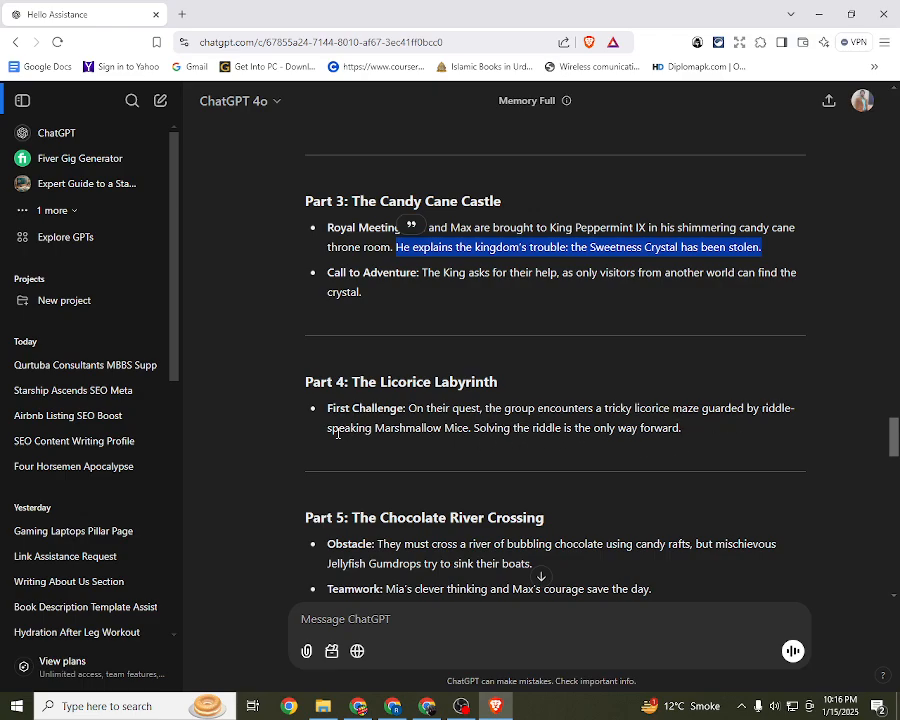
left_click_drag(473, 430, 762, 407)
key("ctrl+c")
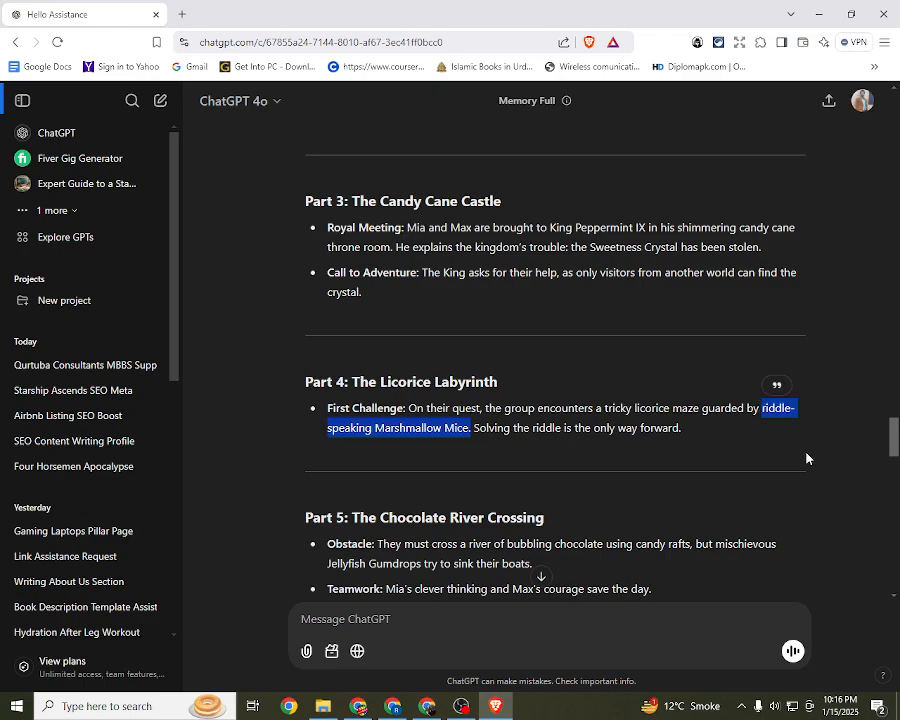
Step: Switch back to Canva and search the photos for "candy cane riddle-speaking Marshmallow Mice."
left_click(427, 706)
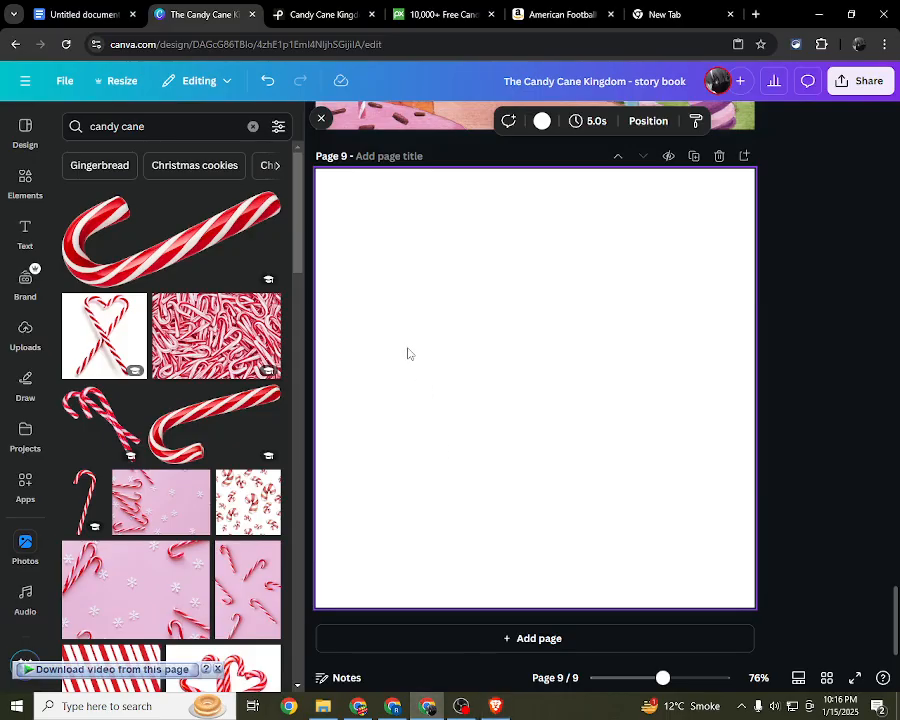
double_click(193, 133)
left_click(193, 133)
key("BackSpace")
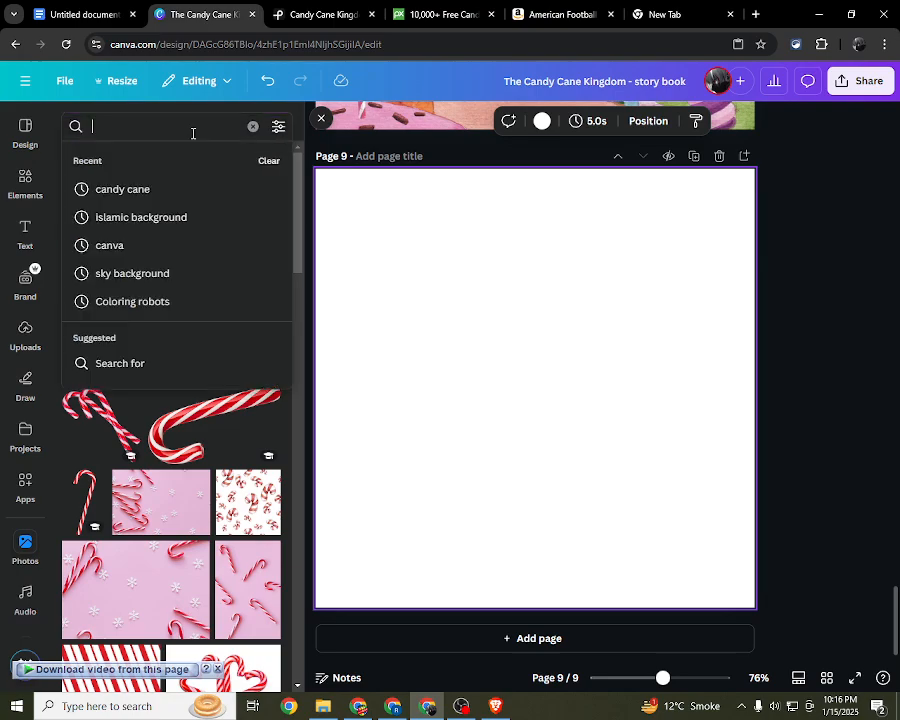
key("ctrl+z")
triple_click(195, 125)
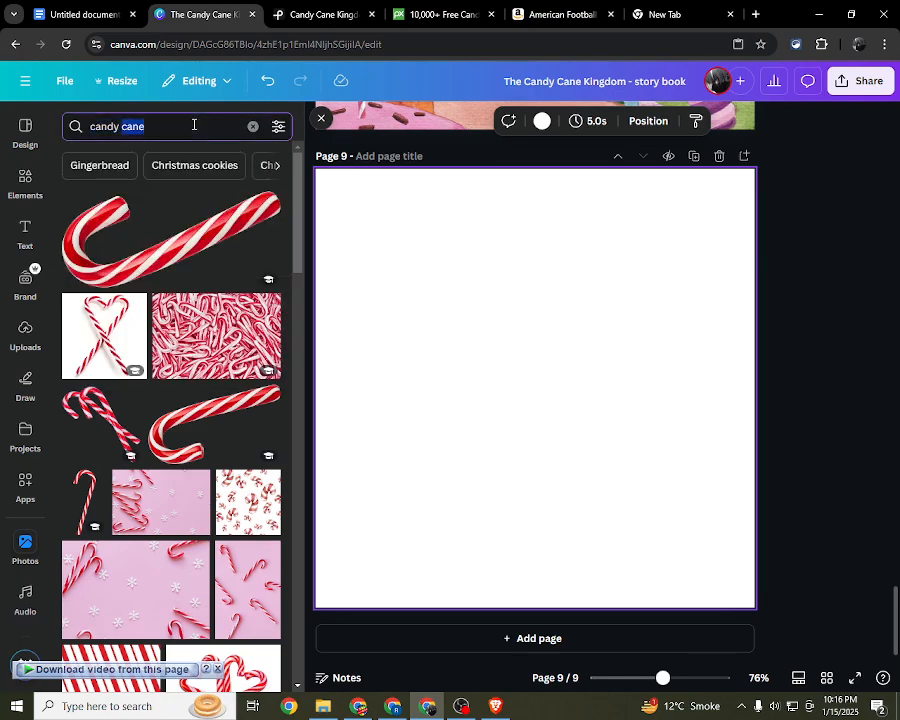
left_click(185, 132)
key("ctrl+v")
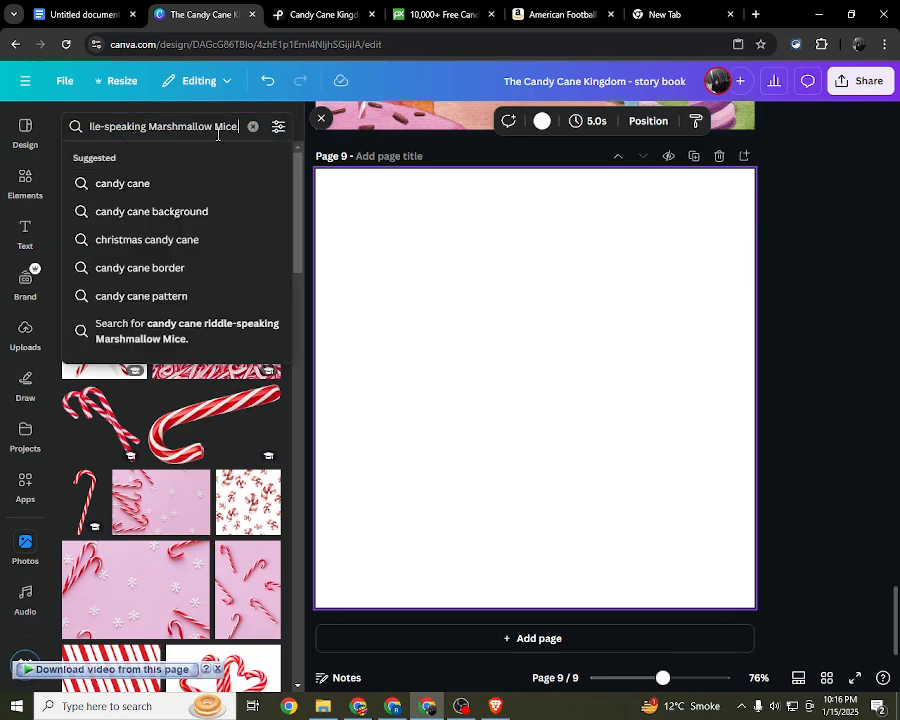
key("Return")
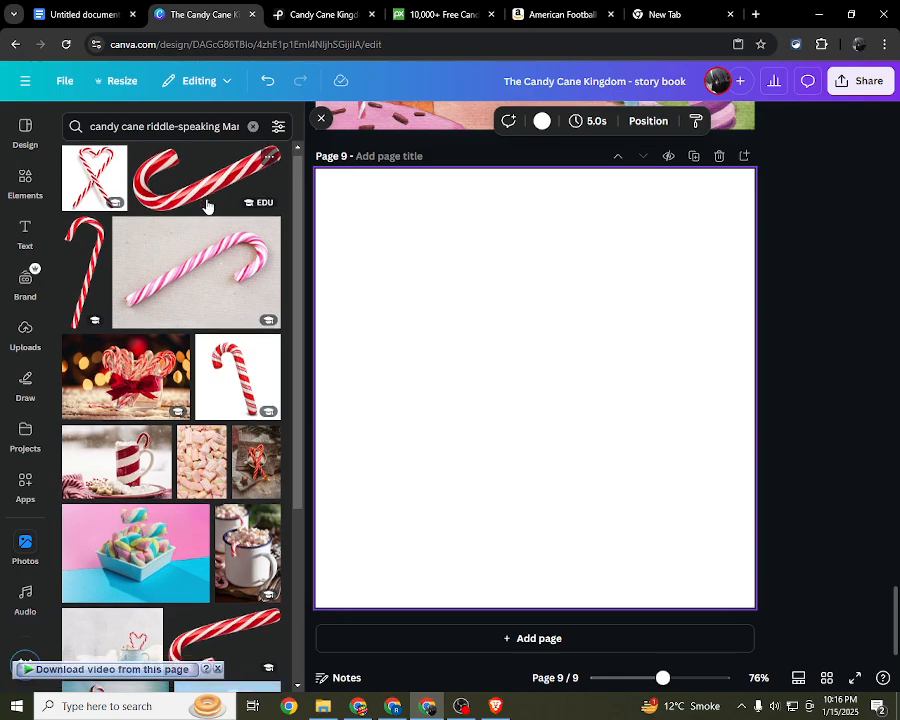
Step: Fill page 9 with the photo of candy canes in red buckets, then delete that photo from the page
scroll(169, 233, "down", 1)
scroll(110, 420, "down", 2)
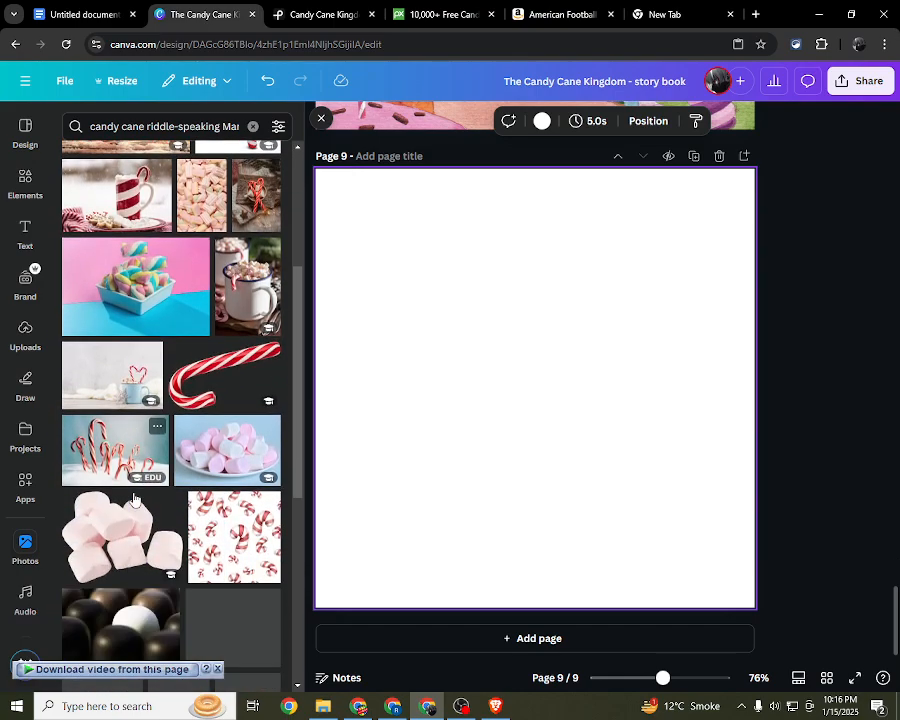
scroll(134, 497, "down", 3)
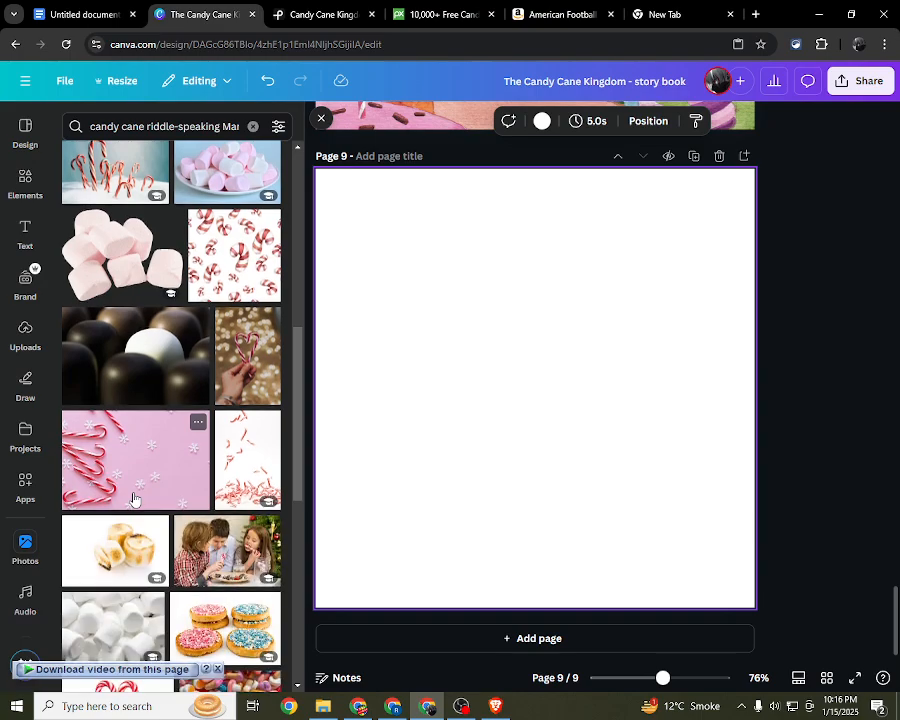
scroll(134, 497, "down", 3)
scroll(134, 497, "down", 4)
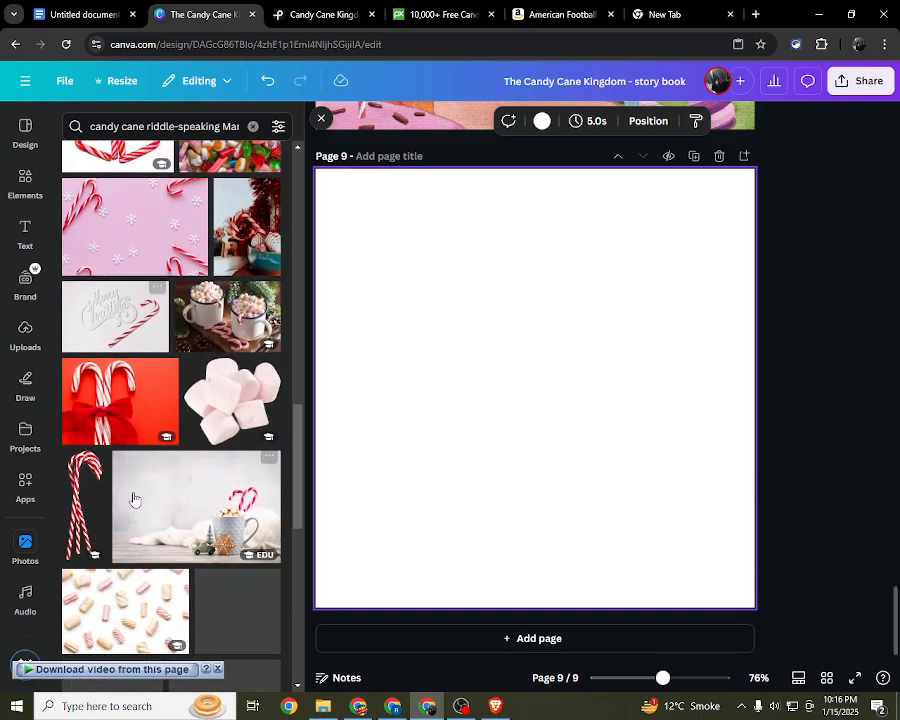
scroll(134, 499, "down", 5)
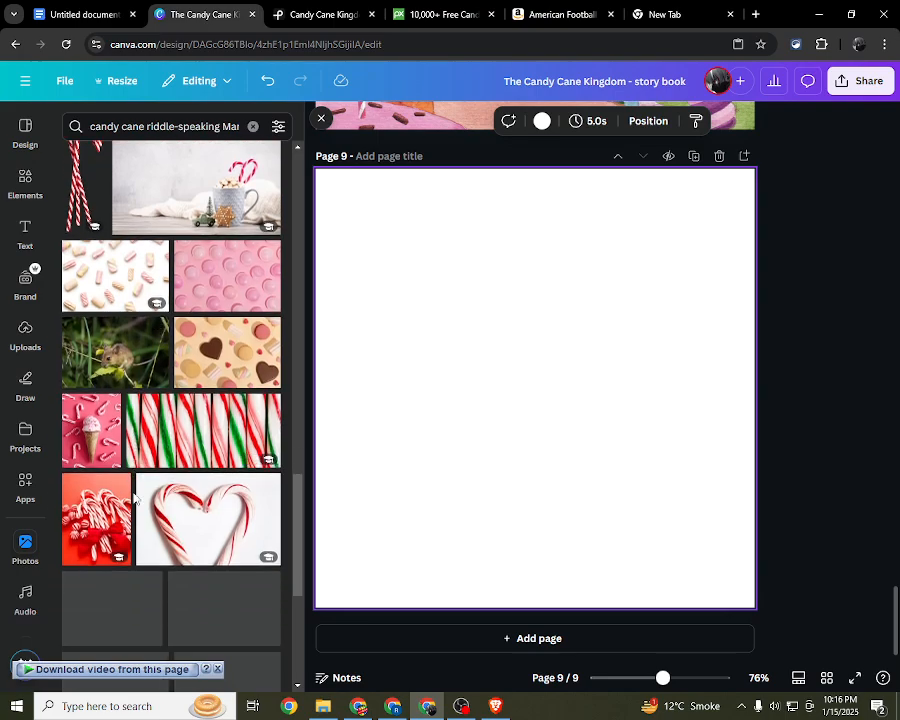
scroll(134, 497, "down", 1)
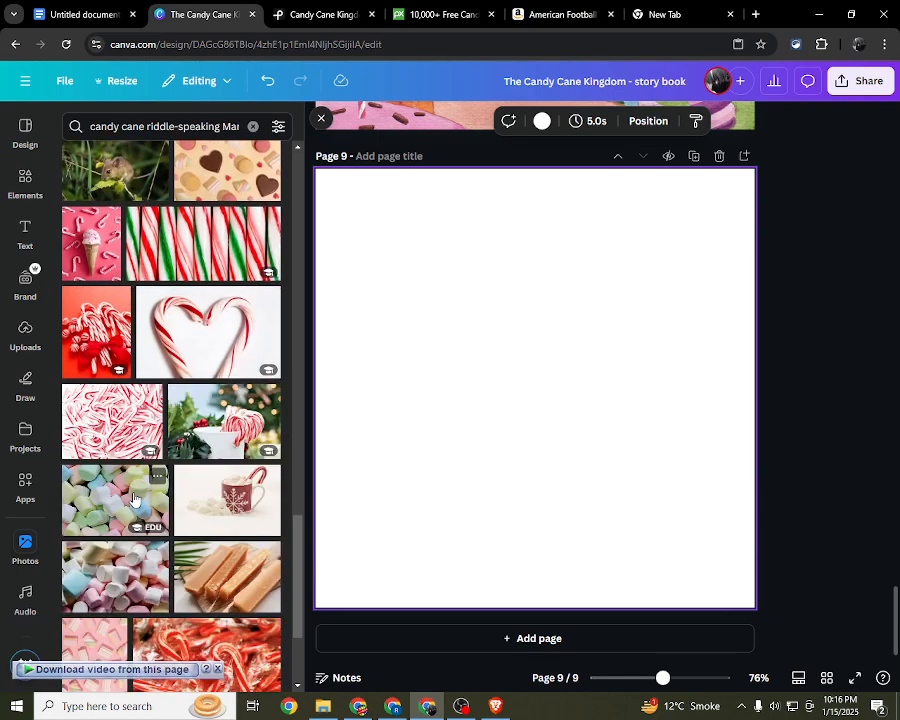
scroll(134, 499, "down", 4)
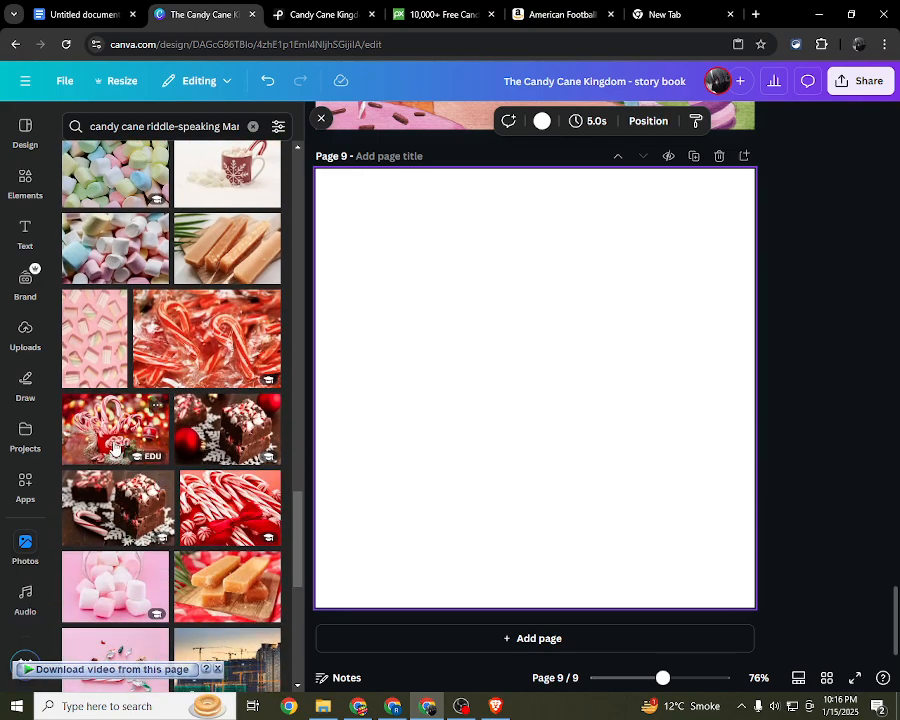
left_click_drag(114, 449, 697, 484)
left_click(841, 372)
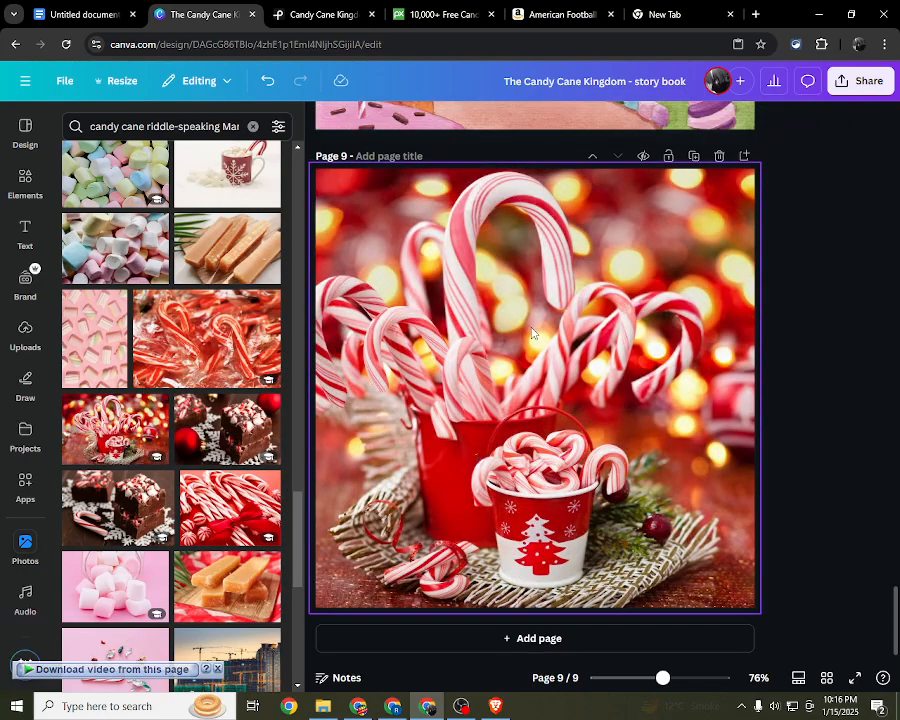
left_click(322, 134)
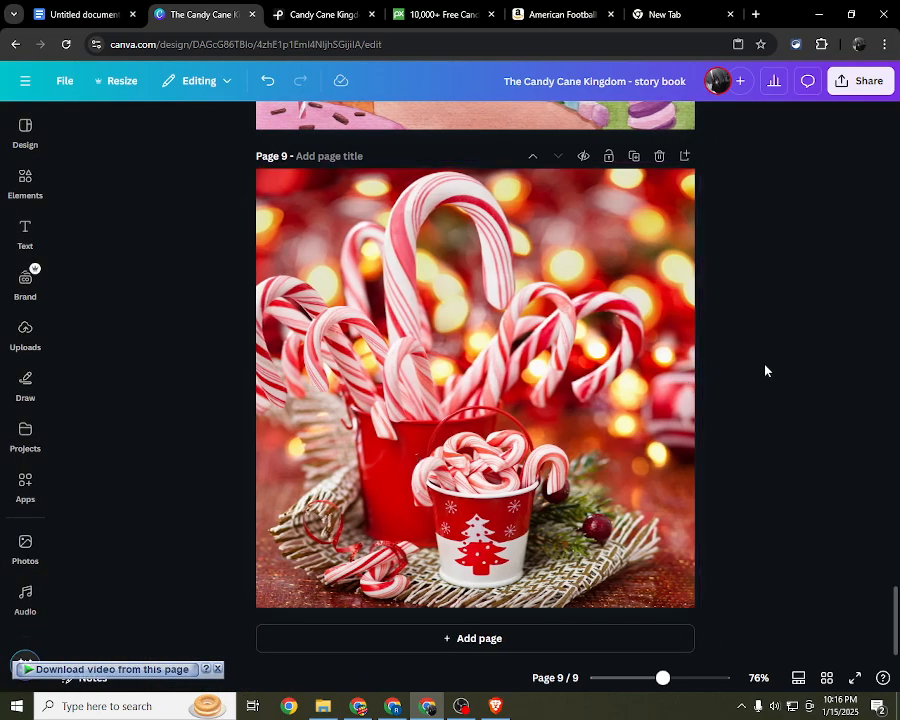
left_click(519, 373)
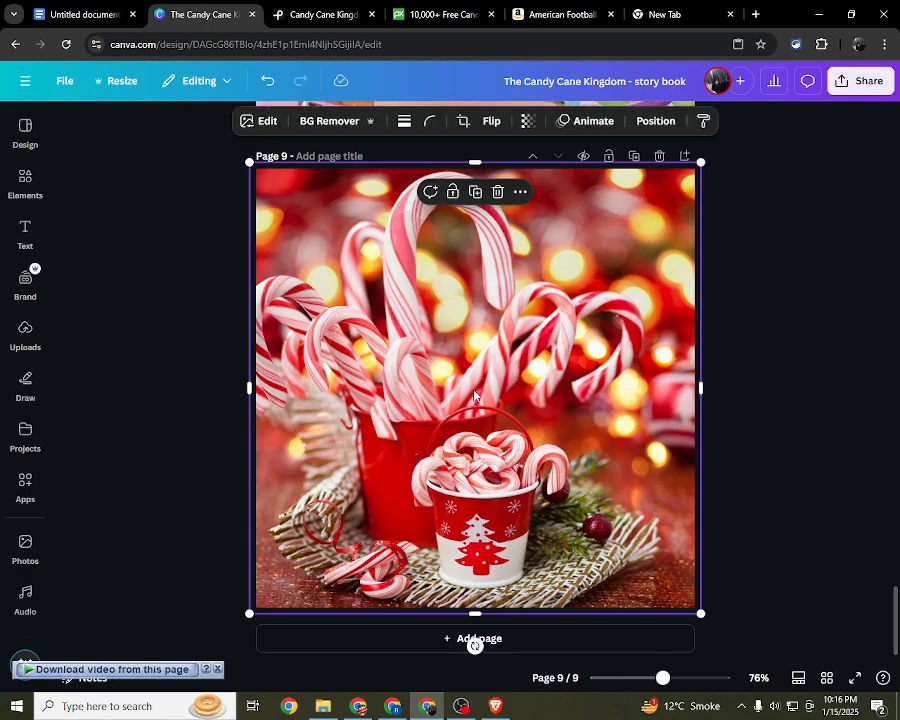
key("Delete")
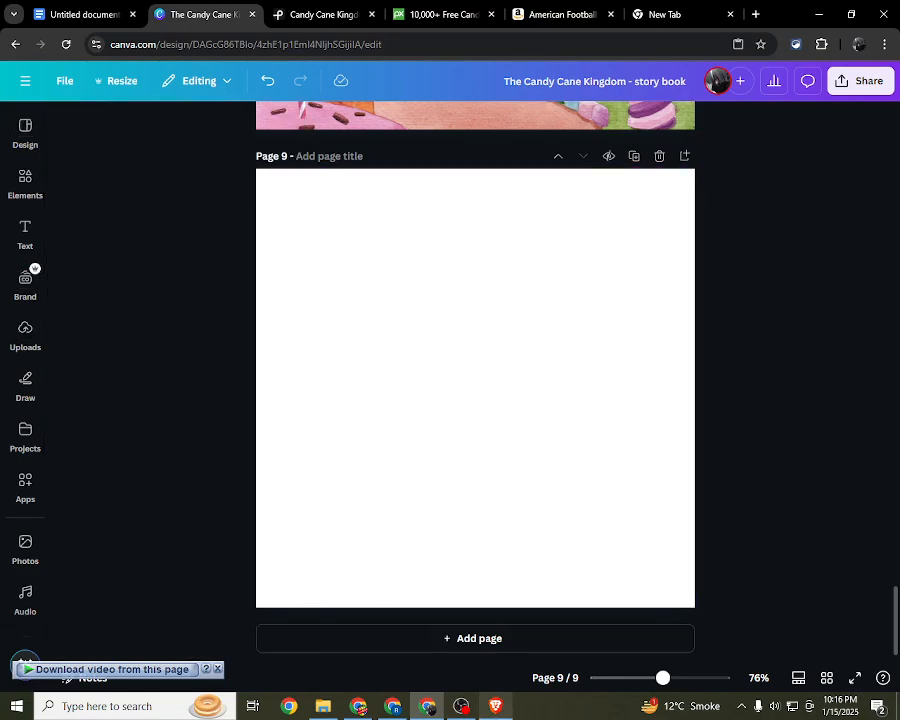
Step: Switch to ChatGPT and copy the Part 4 title "The Licorice Labyrinth"
key("alt+Tab")
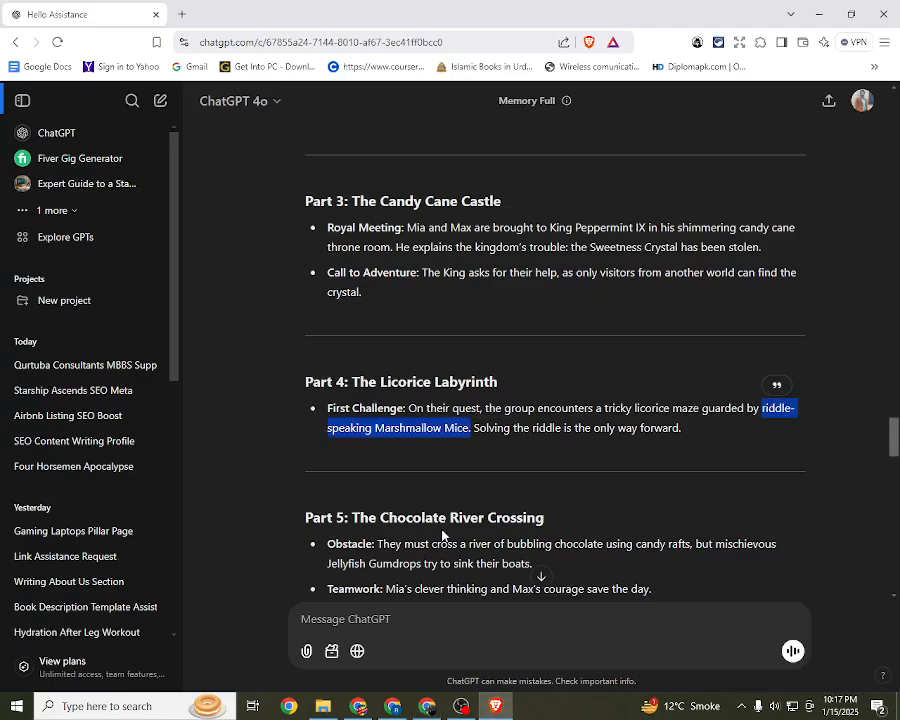
left_click(480, 448)
left_click_drag(408, 408, 619, 434)
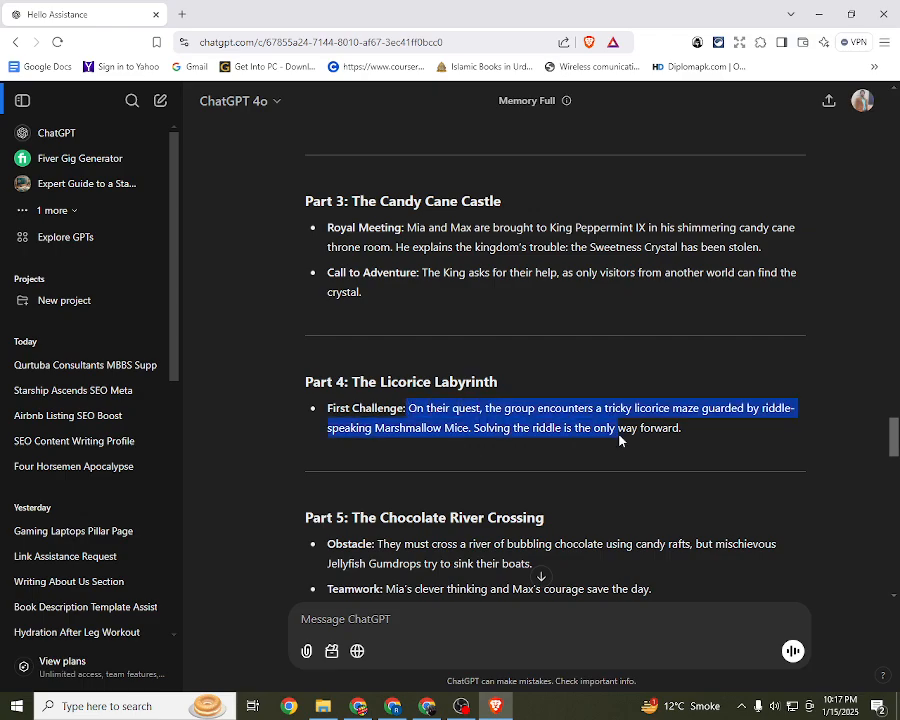
left_click(583, 428)
scroll(452, 425, "down", 1)
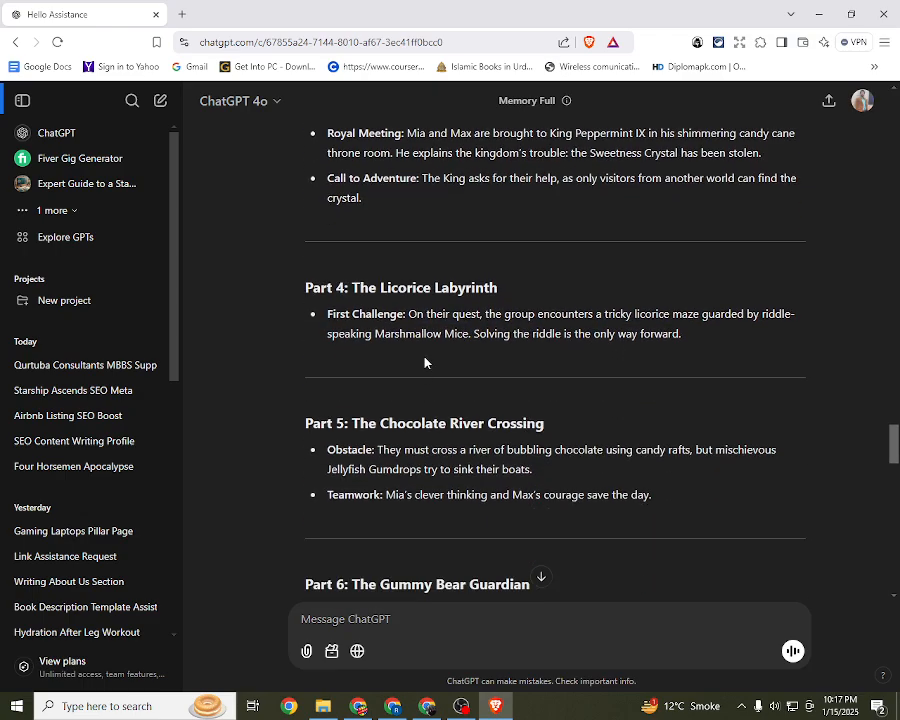
left_click_drag(716, 340, 297, 287)
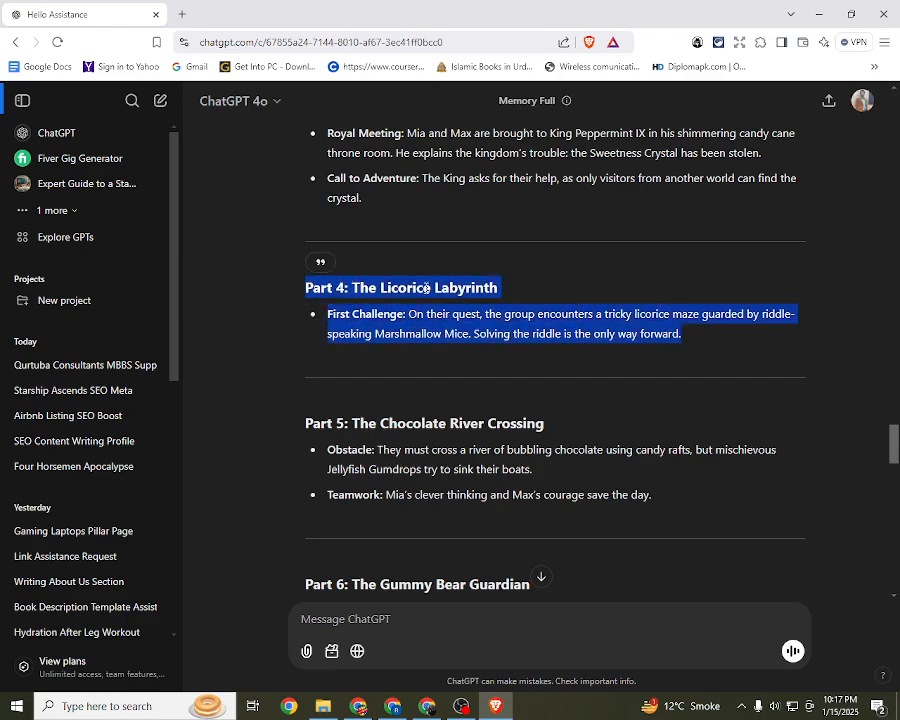
left_click_drag(498, 288, 352, 288)
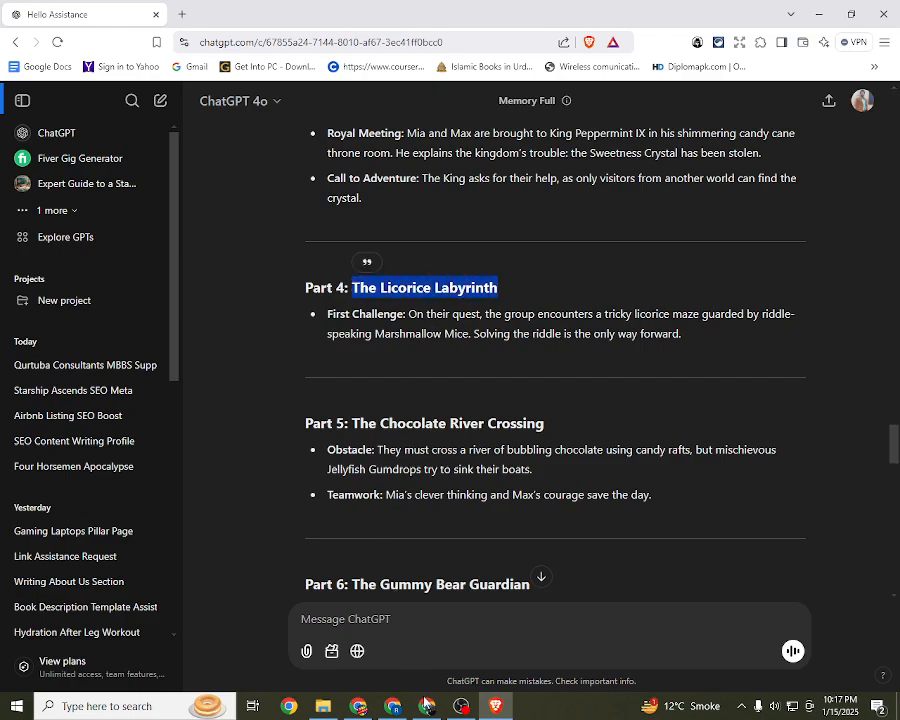
Step: Switch back to Canva and search the design templates for "Candy cane the Sweetness Crystal has been stolen"
key("alt+Tab")
left_click(26, 130)
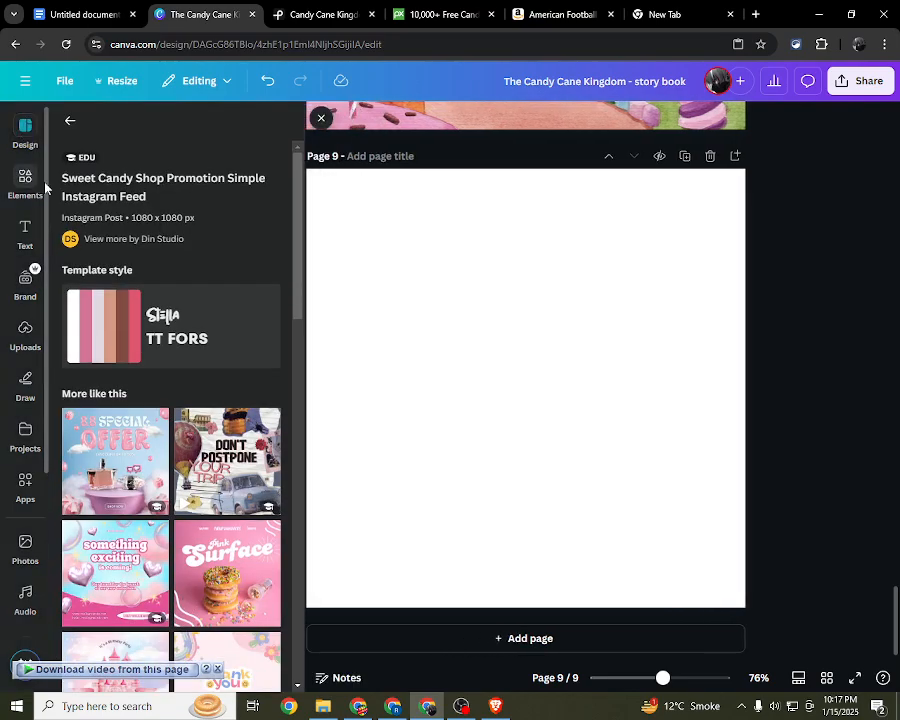
left_click(70, 120)
double_click(196, 127)
left_click(160, 127)
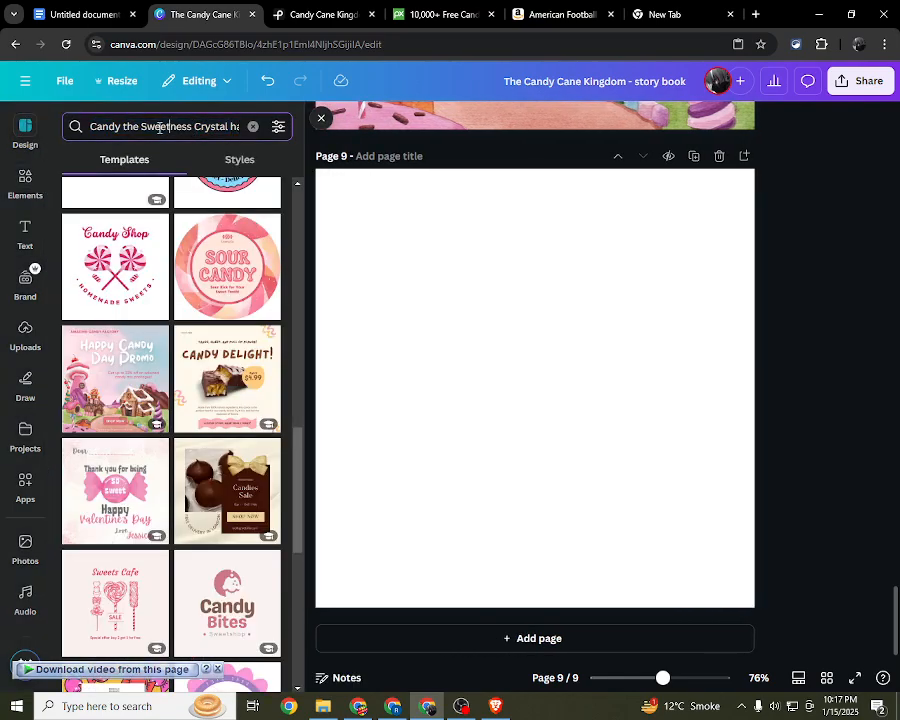
left_click_drag(123, 126, 348, 140)
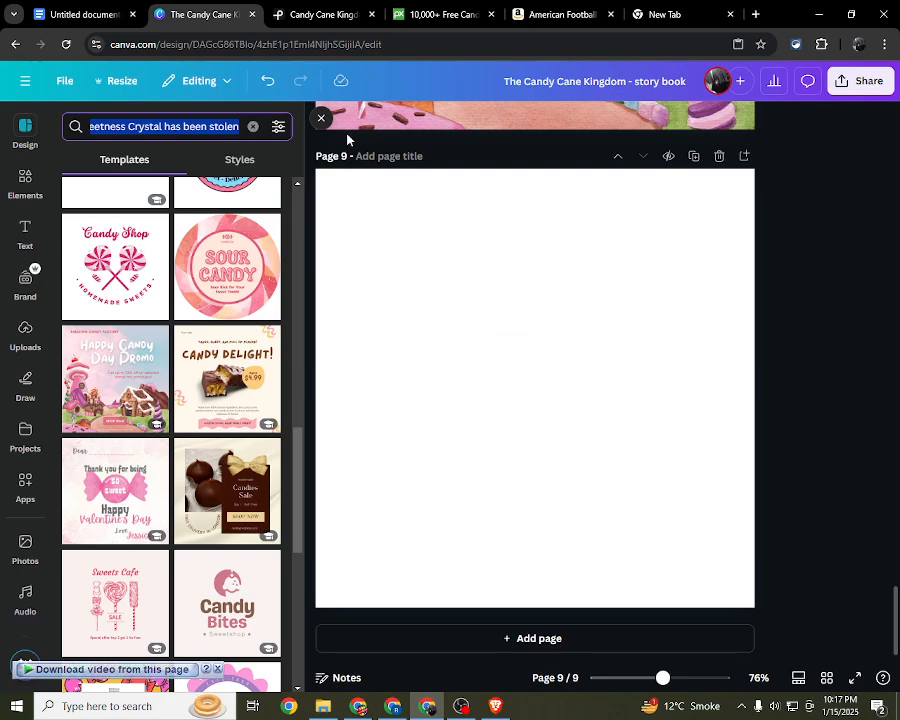
key("ctrl+v")
left_click(124, 127)
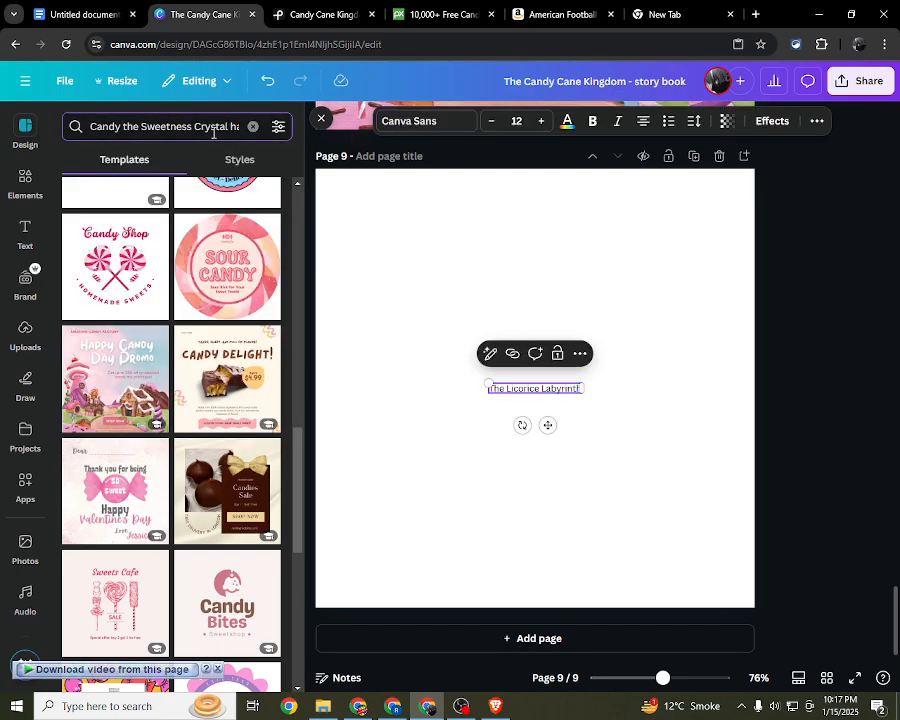
type("cane")
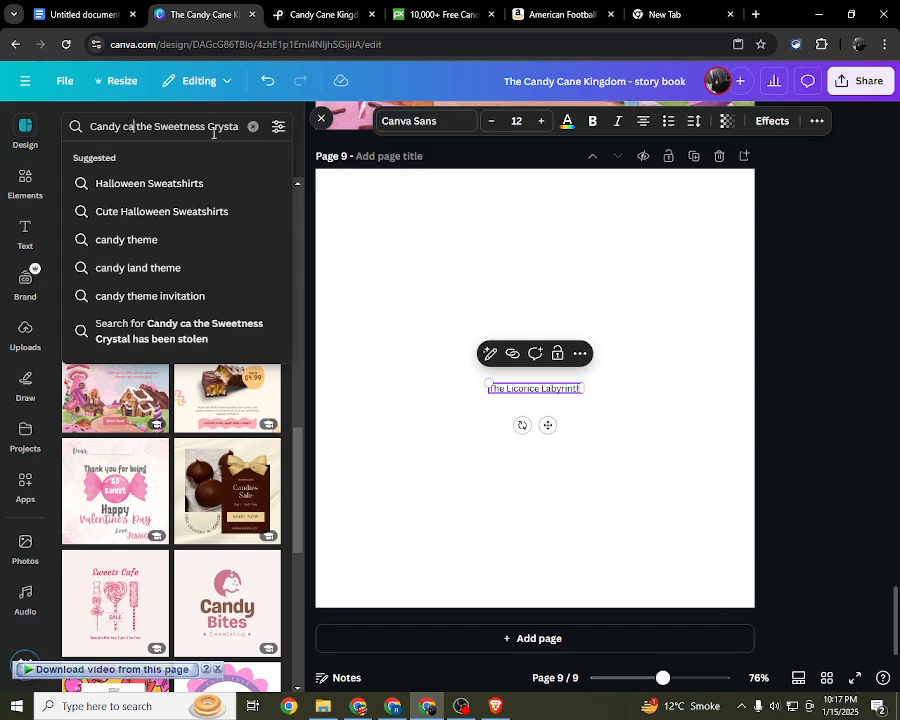
key("Return")
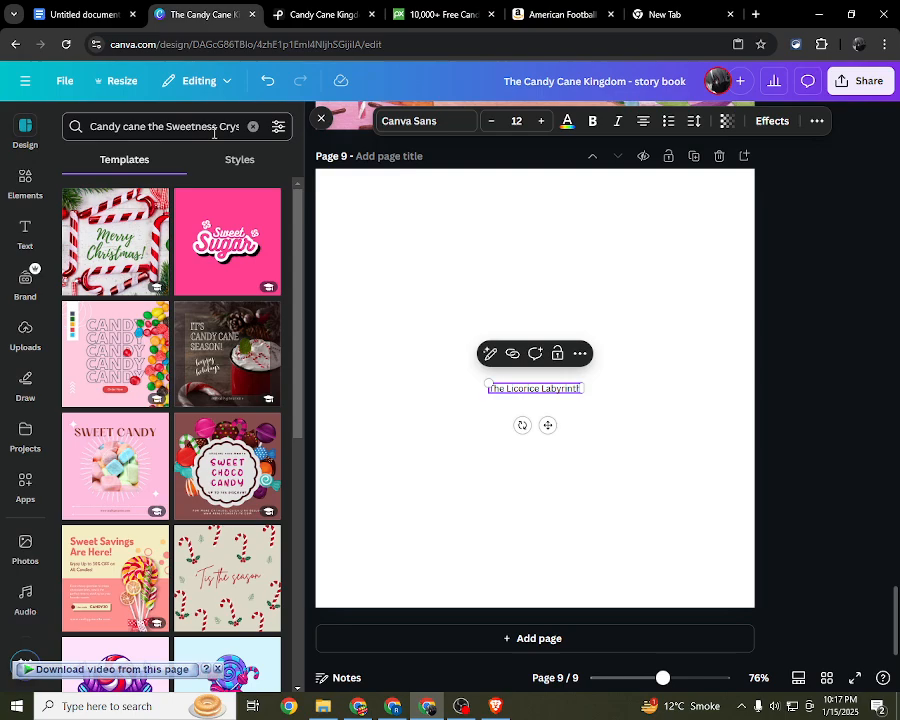
Step: Browse the candy template results and delete the stray "The Licorice Labyrinth" text from page 9
scroll(188, 330, "down", 3)
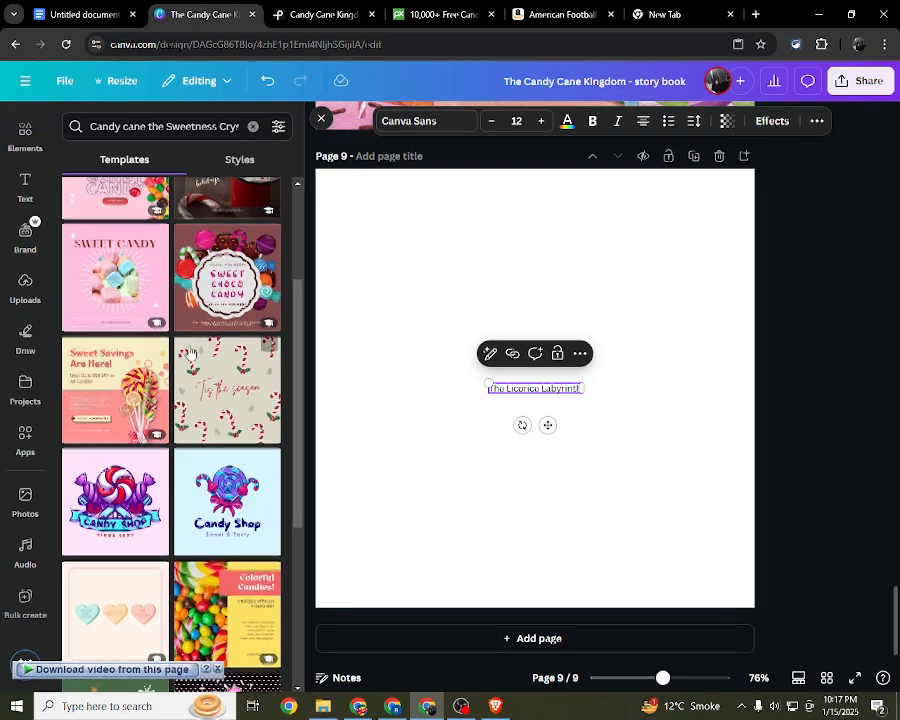
scroll(190, 352, "down", 4)
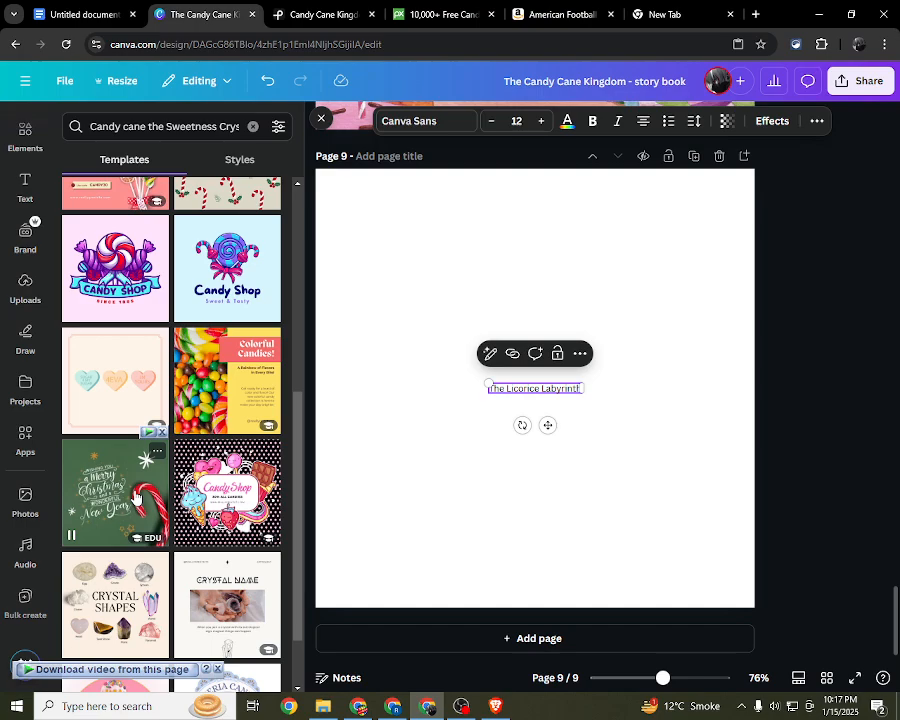
scroll(135, 497, "down", 2)
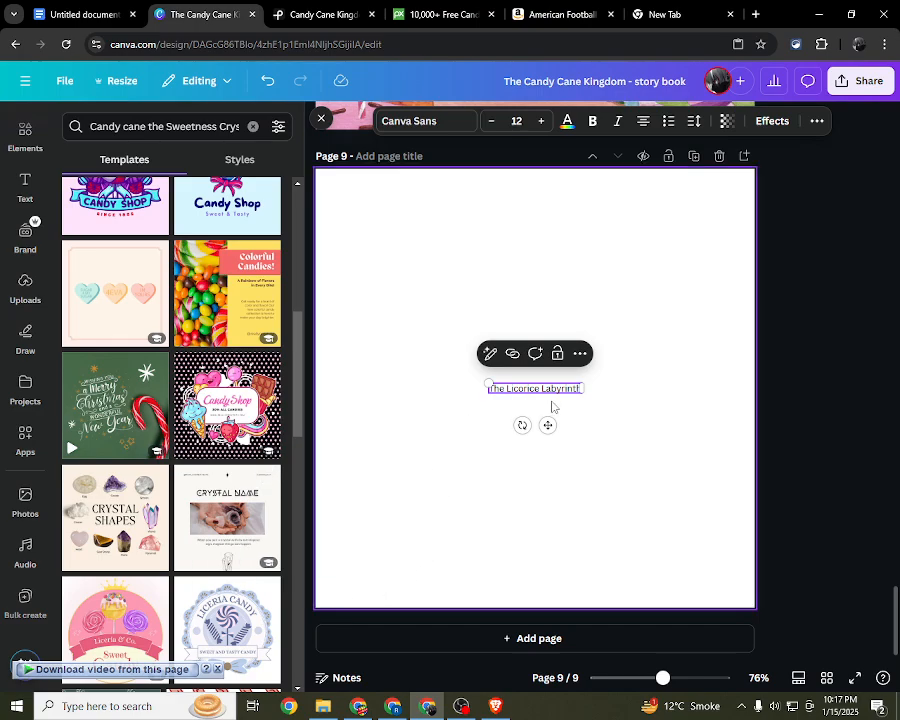
left_click(579, 413)
left_click(571, 390)
key("Delete")
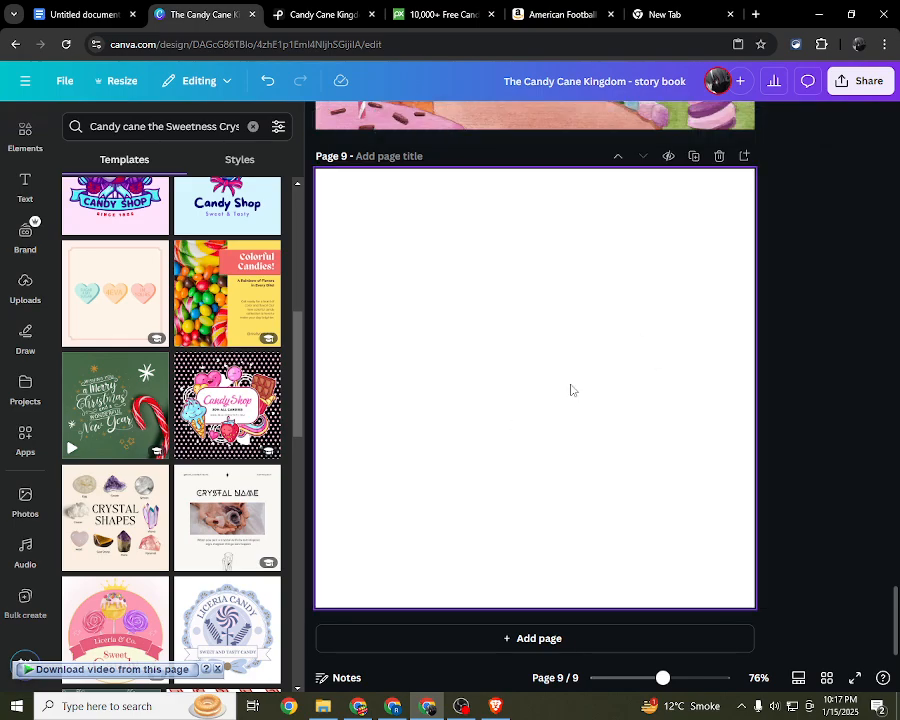
Step: Apply the yellow "Colorful Candies!" template to page 9 and check its candy photo
left_click(220, 290)
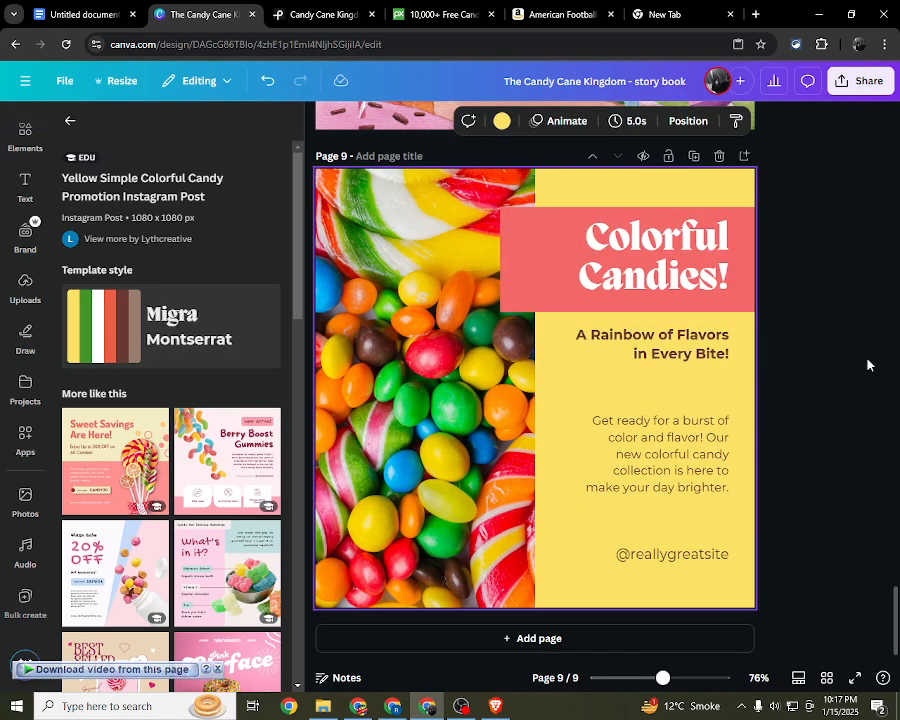
left_click_drag(319, 174, 330, 198)
left_click_drag(371, 237, 361, 213)
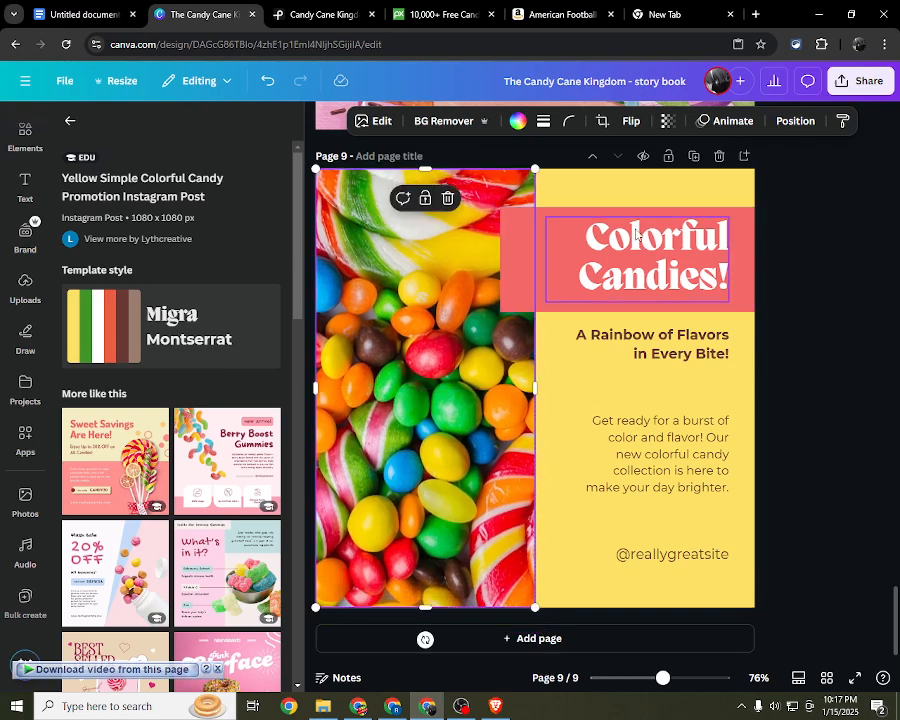
scroll(859, 199, "up", 1)
left_click(802, 262)
scroll(800, 263, "down", 1)
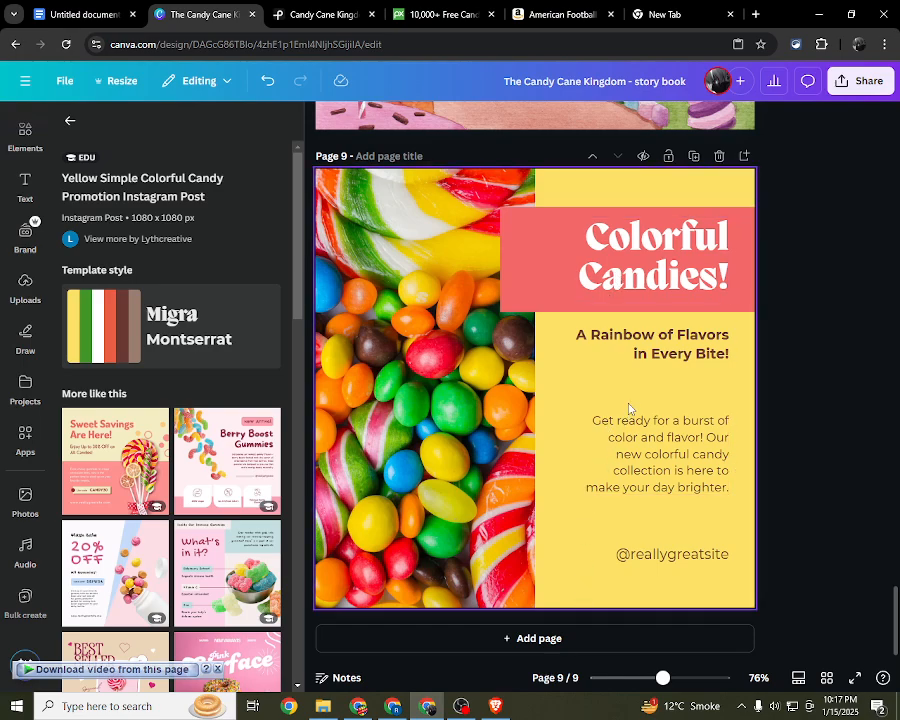
Step: Select the template's "Colorful Candies!" heading, then switch to ChatGPT and copy the title "The Licorice Labyrinth" from Part 4 again
left_click(666, 270)
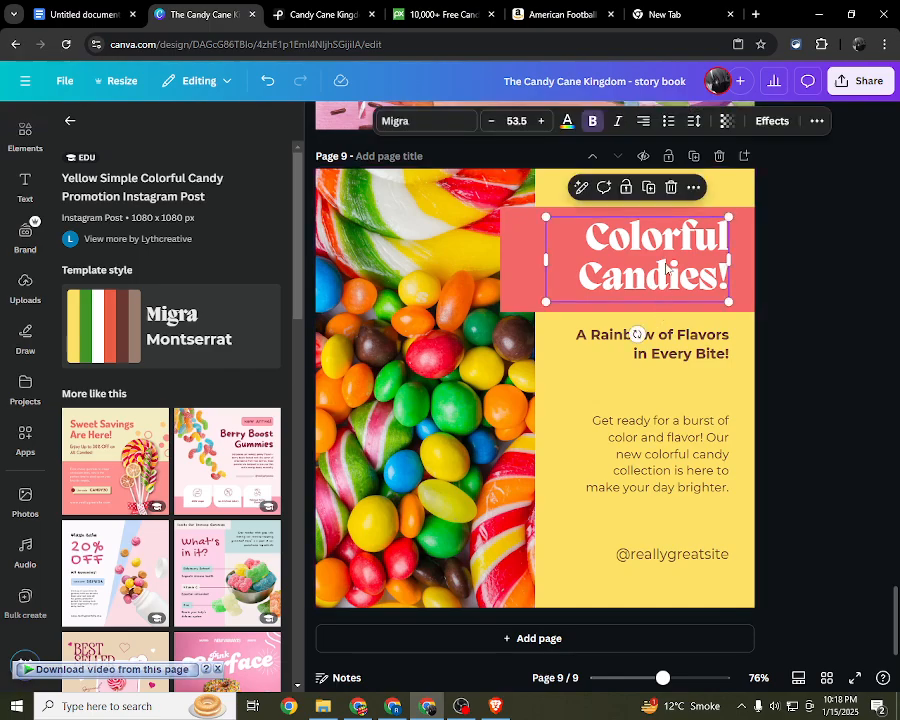
key("alt+Tab")
left_click(384, 307)
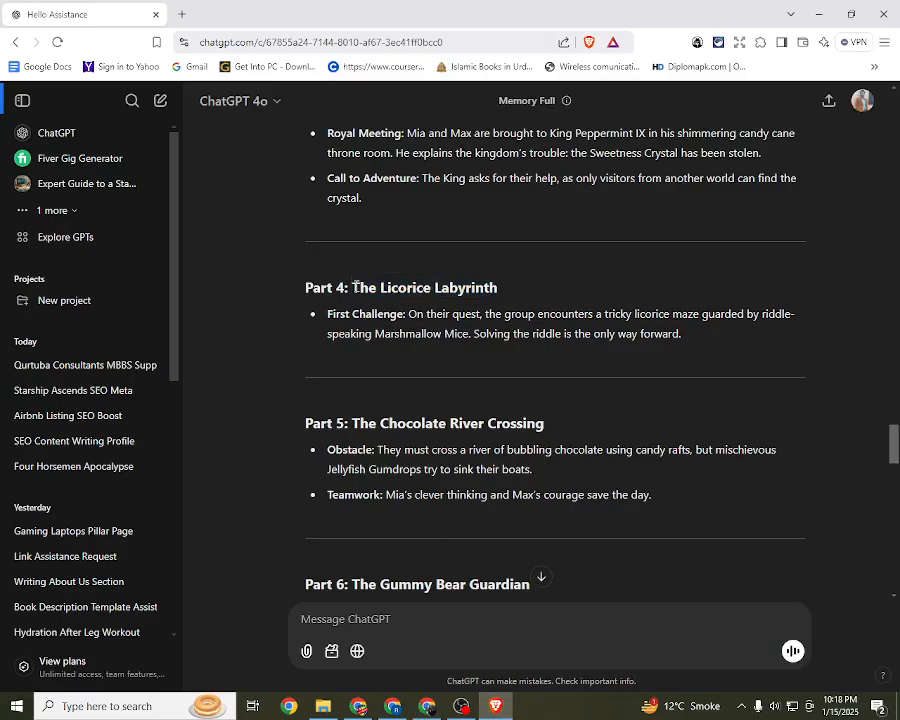
mouse_move(353, 287)
left_mouse_down()
mouse_move(508, 293)
mouse_move(361, 284)
left_mouse_up()
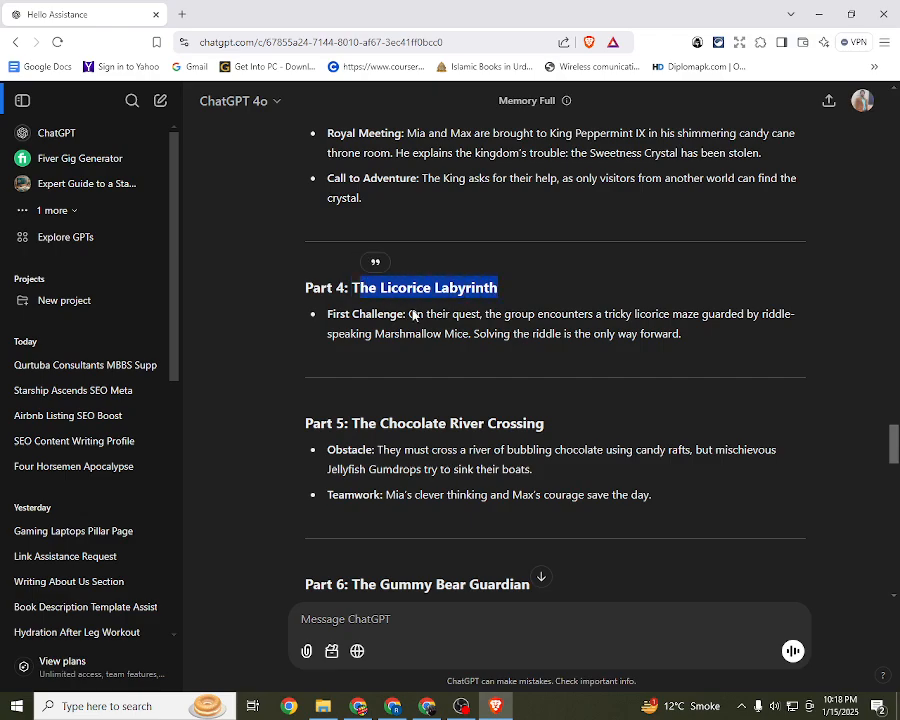
scroll(430, 316, "up", 1)
scroll(430, 316, "down", 1)
left_click(430, 363)
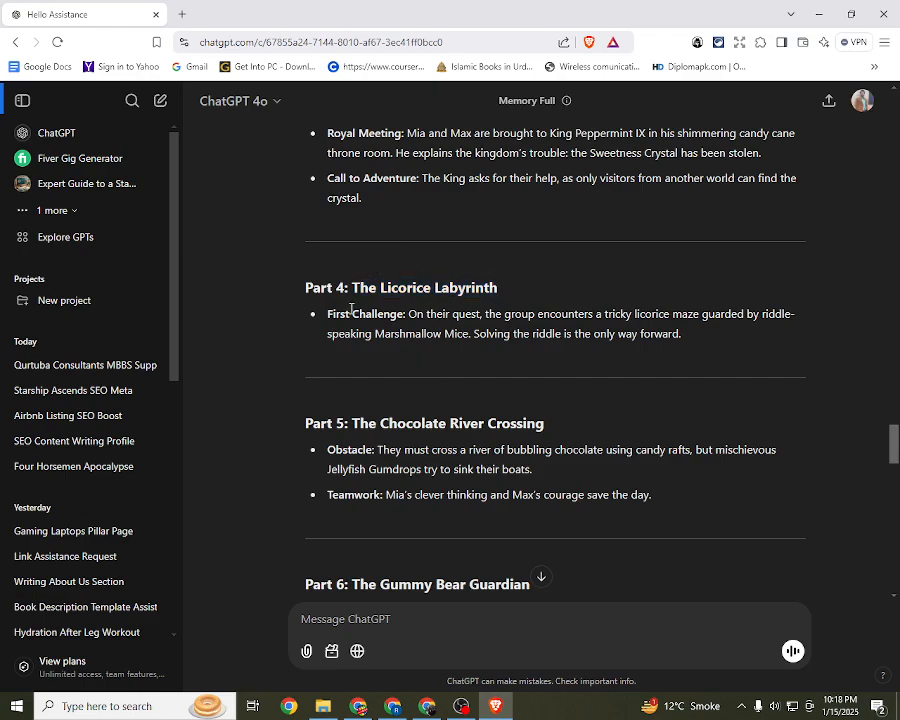
mouse_move(354, 288)
left_mouse_down()
mouse_move(512, 288)
mouse_move(343, 302)
left_mouse_up()
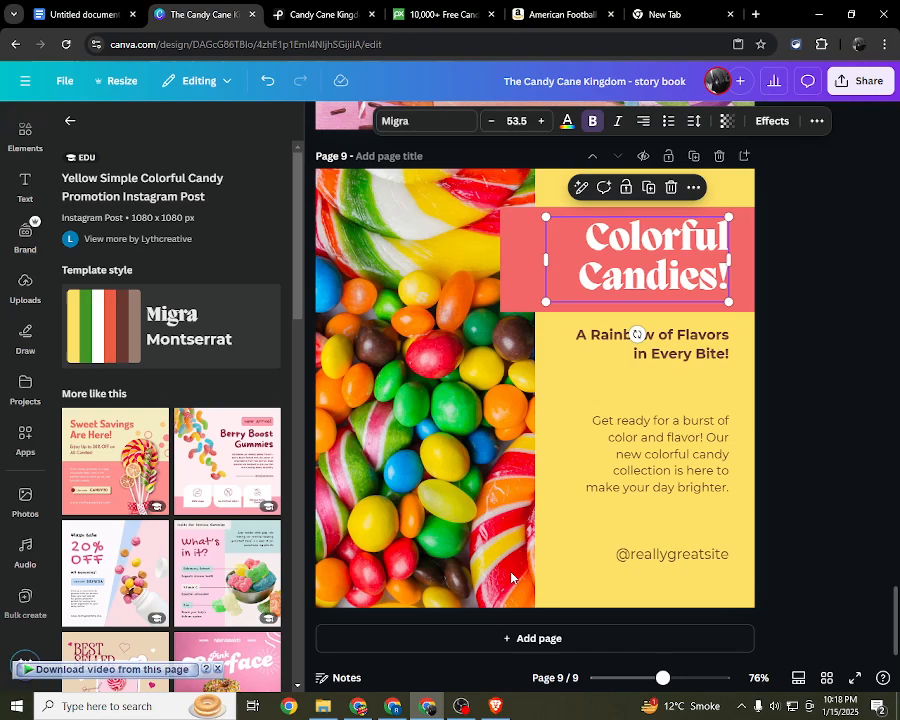
Step: Switch back to Canva and open the "A Rainbow of Flavors in Every Bite!" subheading on page 9 for editing
left_click(643, 281)
left_click(808, 359)
left_click(652, 354)
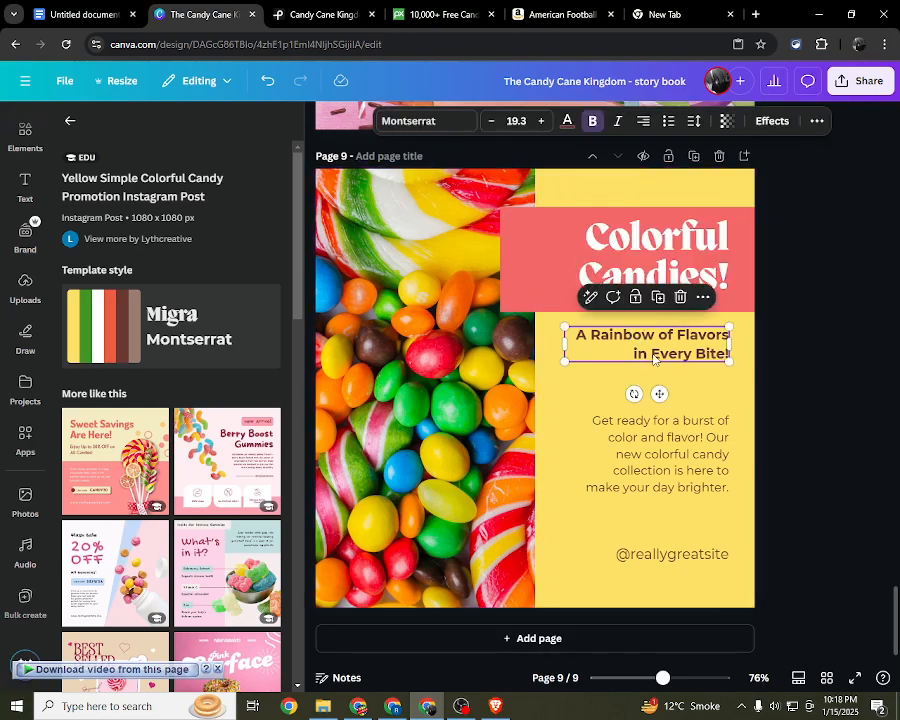
left_click(652, 354)
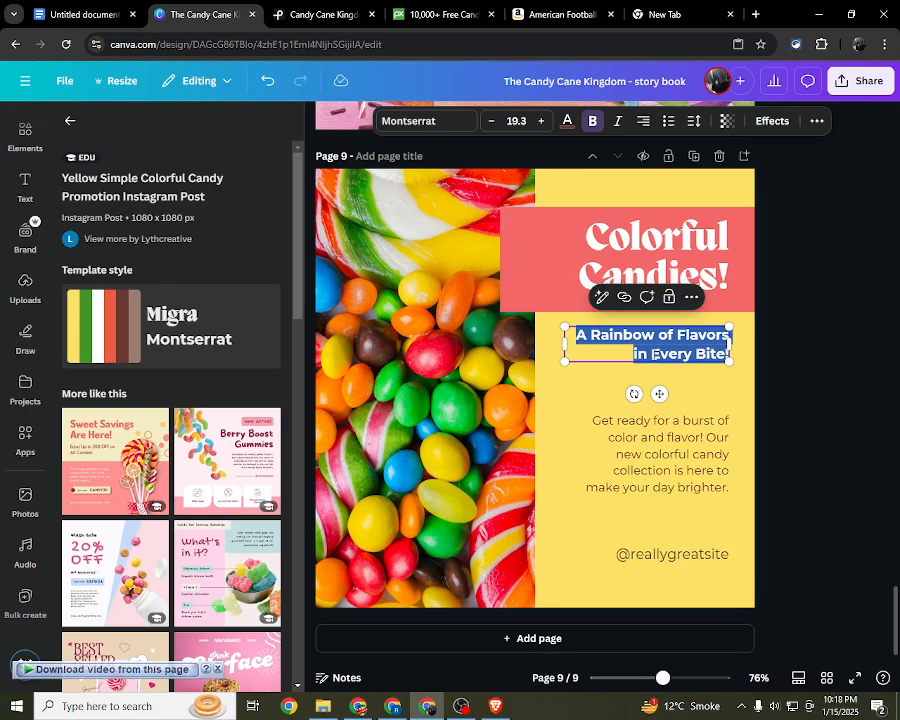
Step: Select the template's body paragraph, then switch to ChatGPT and copy the First Challenge description from Part 4
left_click(715, 493)
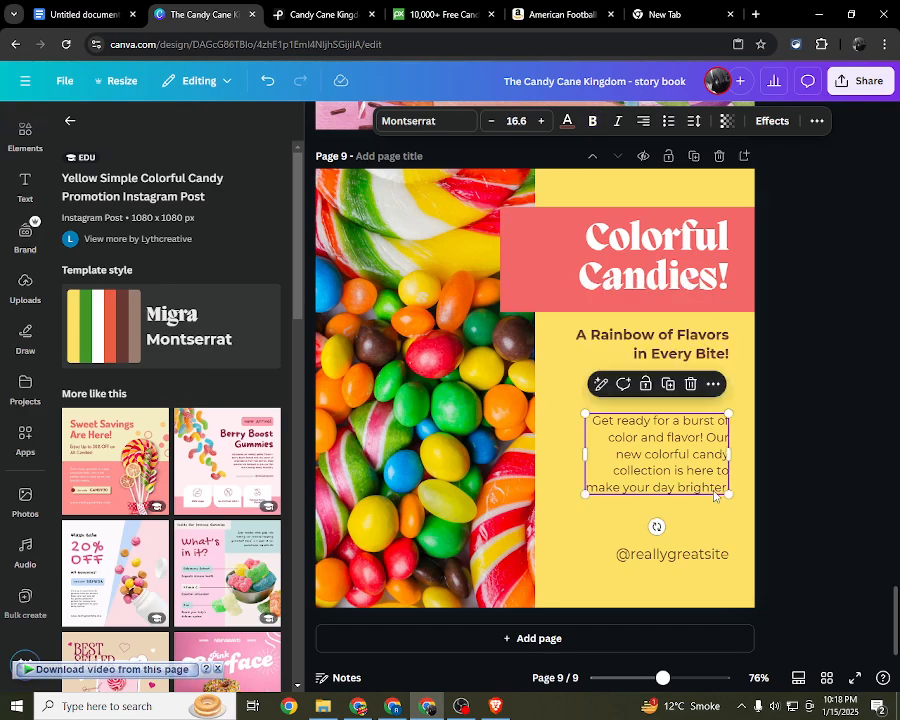
left_click(495, 706)
left_click(409, 312)
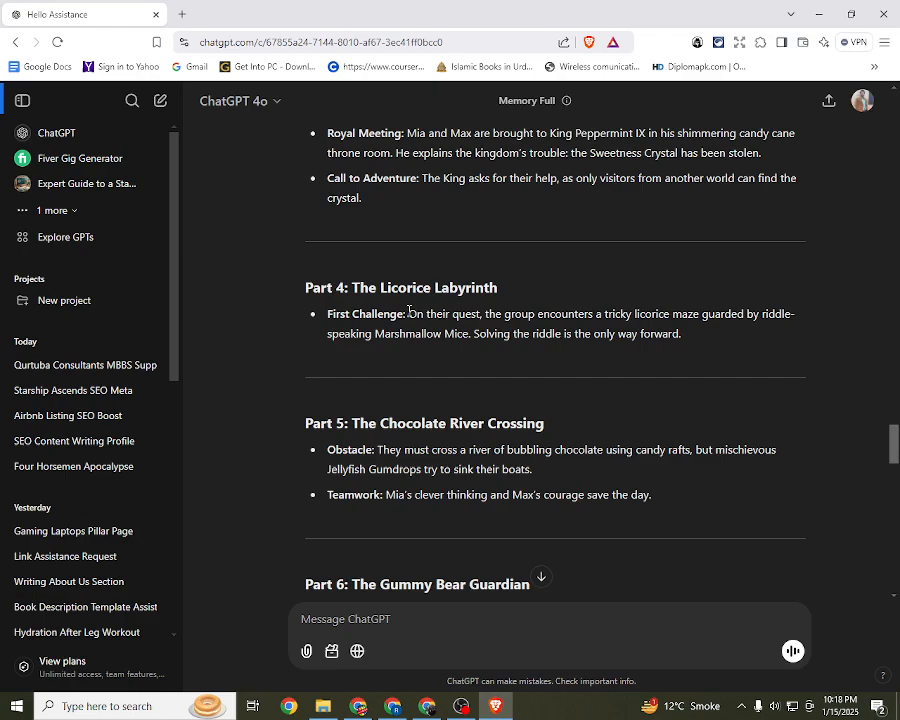
left_click_drag(413, 314, 686, 328)
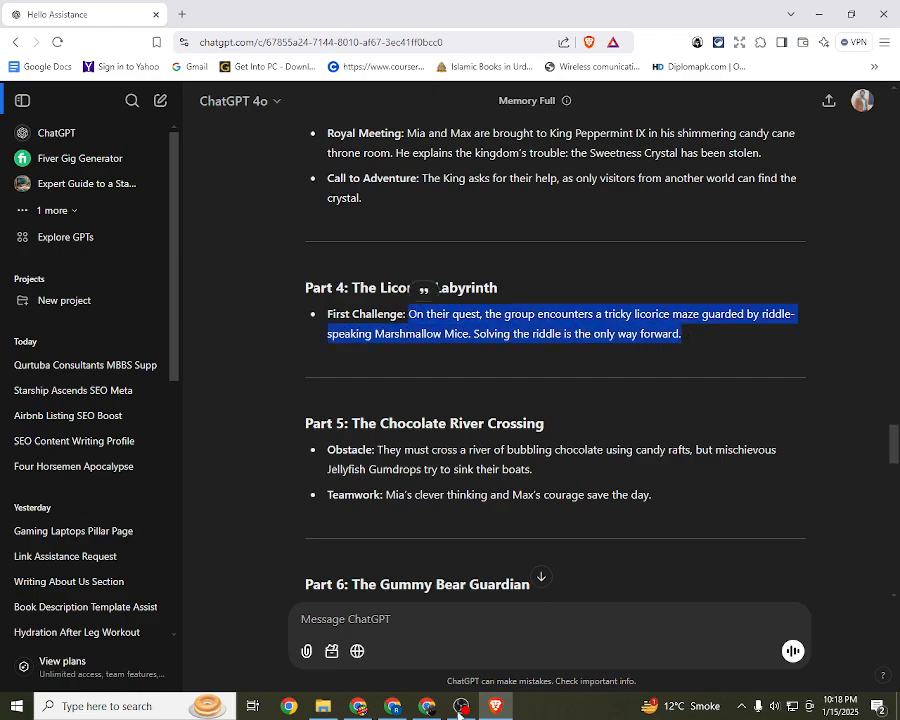
Step: Switch back to Canva and delete the candy photo, red banner, heading, subheading and body paragraph from page 9
key("alt+Tab")
left_click(806, 418)
left_click_drag(840, 543, 356, 220)
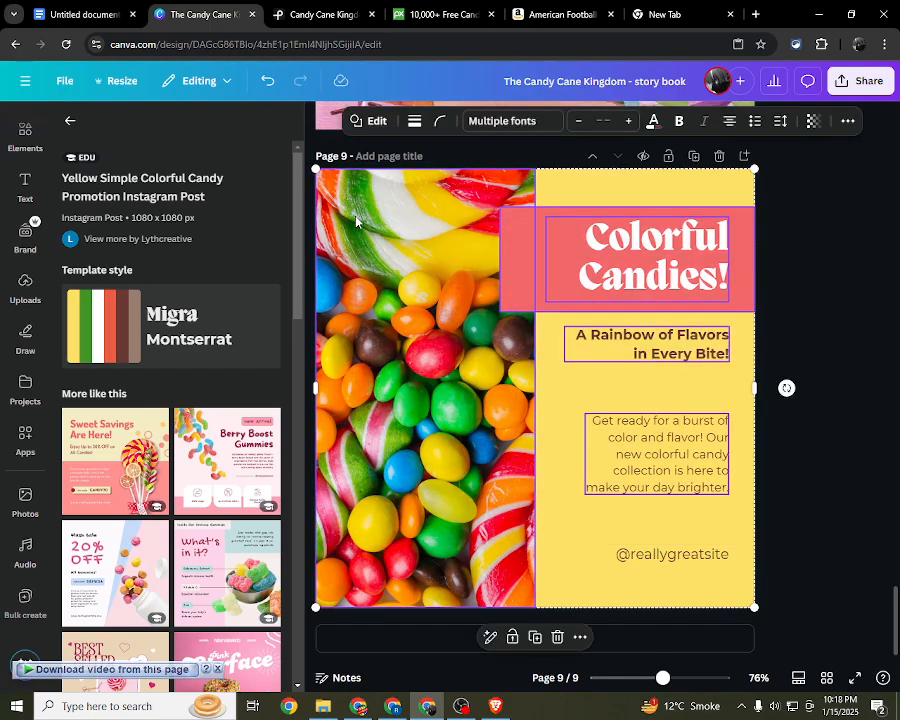
key("Delete")
Step: Leave the template suggestions and return to the main view of the elements library
scroll(141, 527, "down", 6)
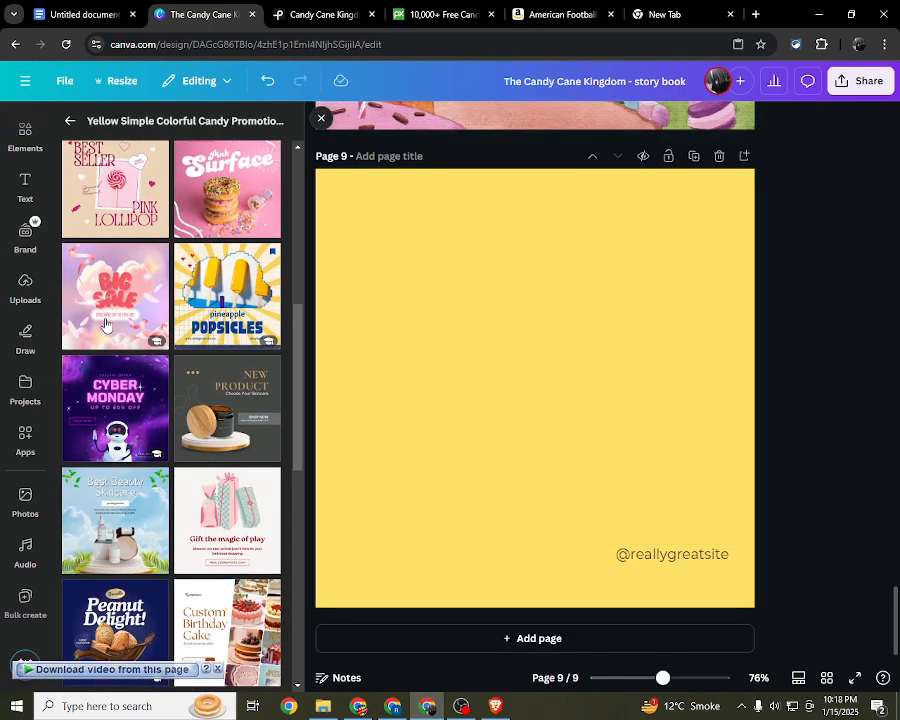
scroll(141, 527, "up", 8)
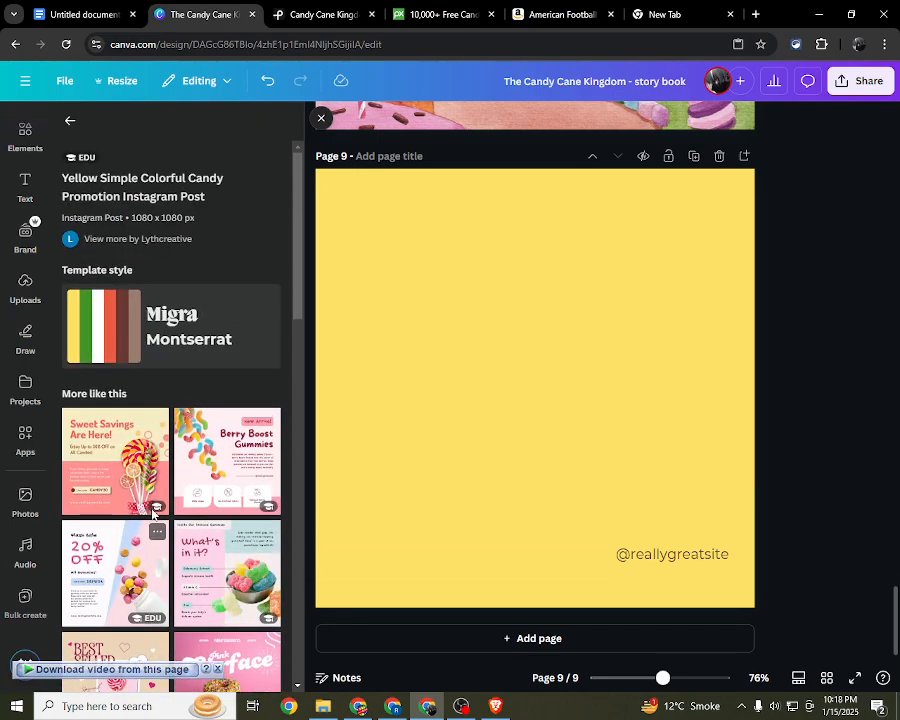
left_click(80, 123)
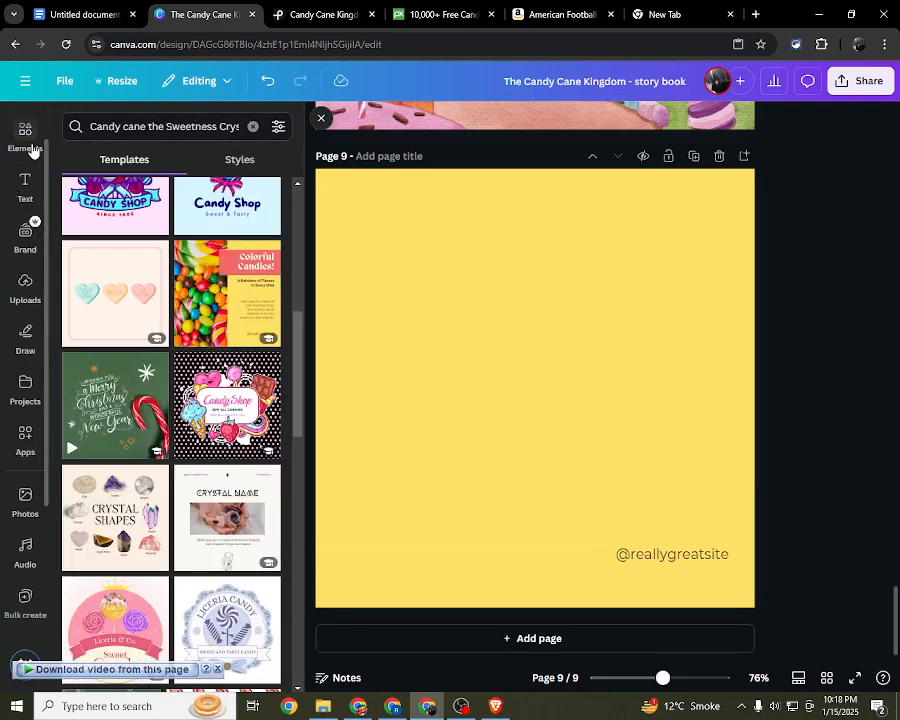
left_click(30, 146)
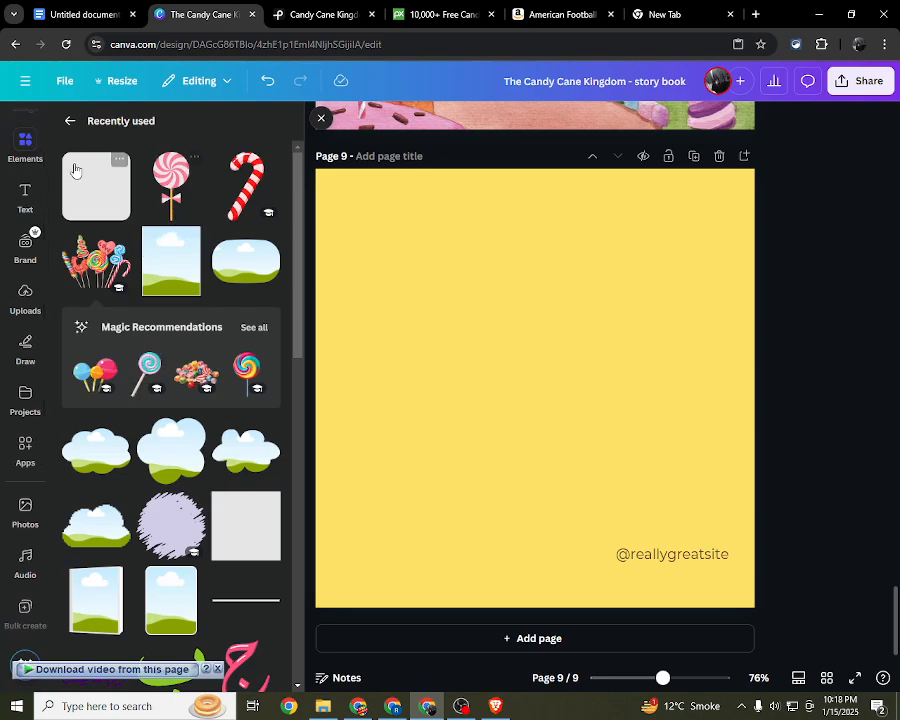
left_click(70, 120)
Step: Search the elements for "Candy cane kingdom" and show all matching graphics
left_click(144, 128)
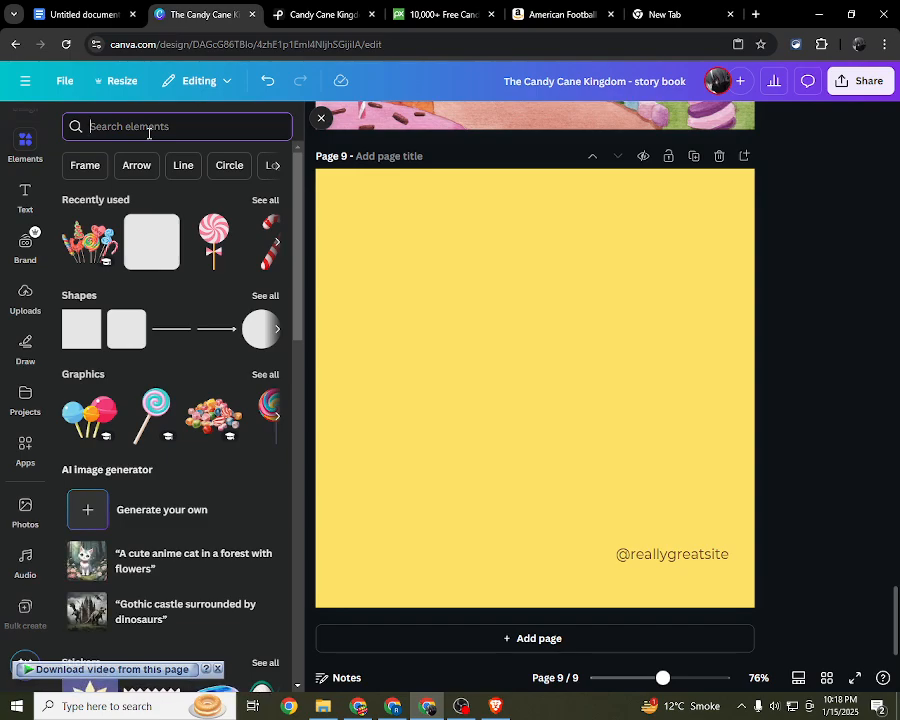
type("s")
key("BackSpace")
type("C")
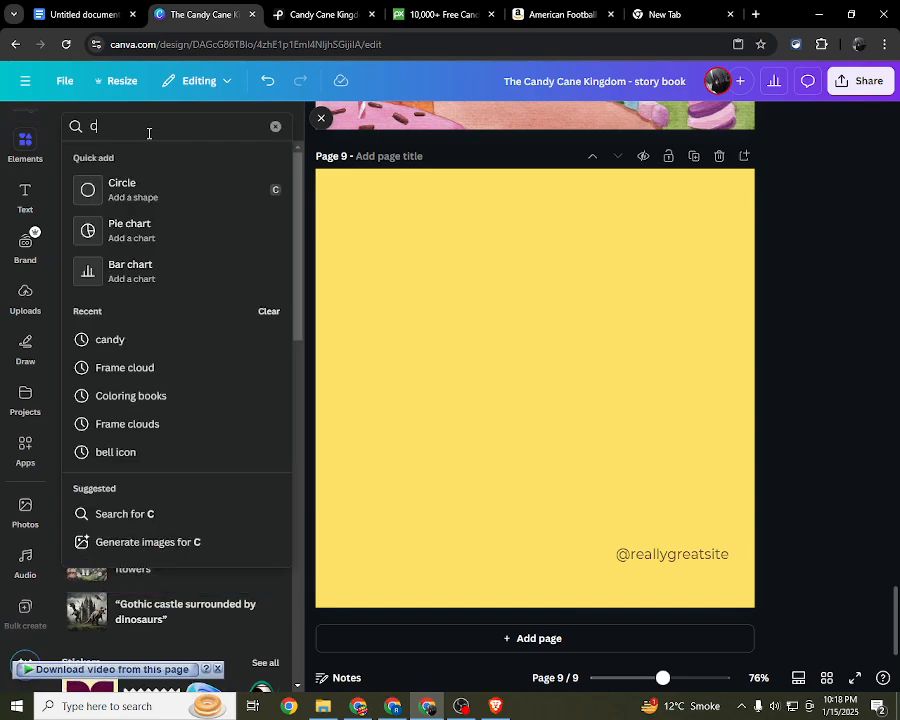
type("andy cane kin")
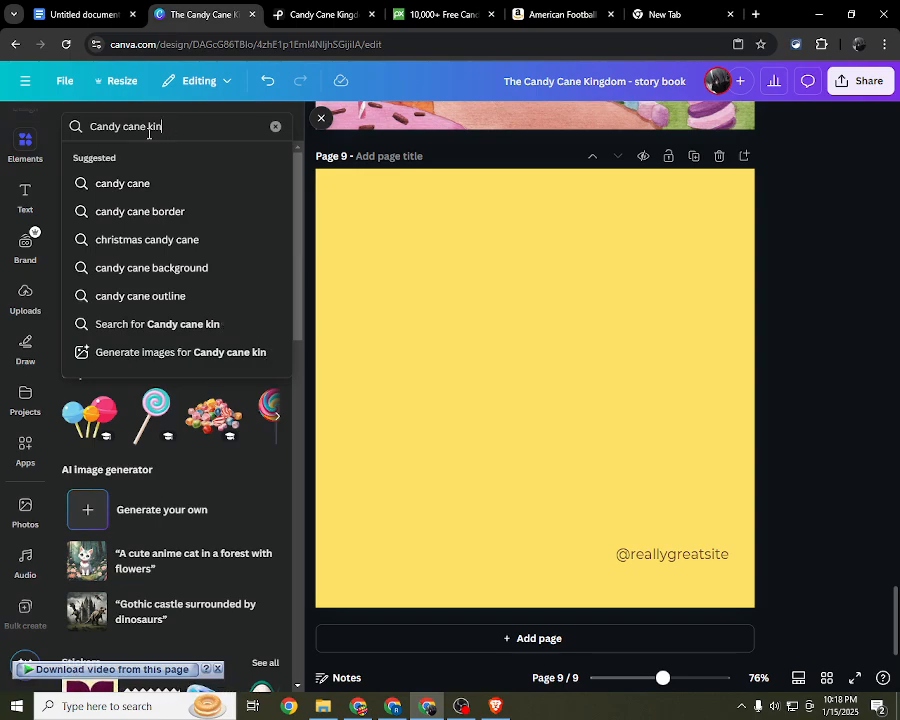
type("gdo")
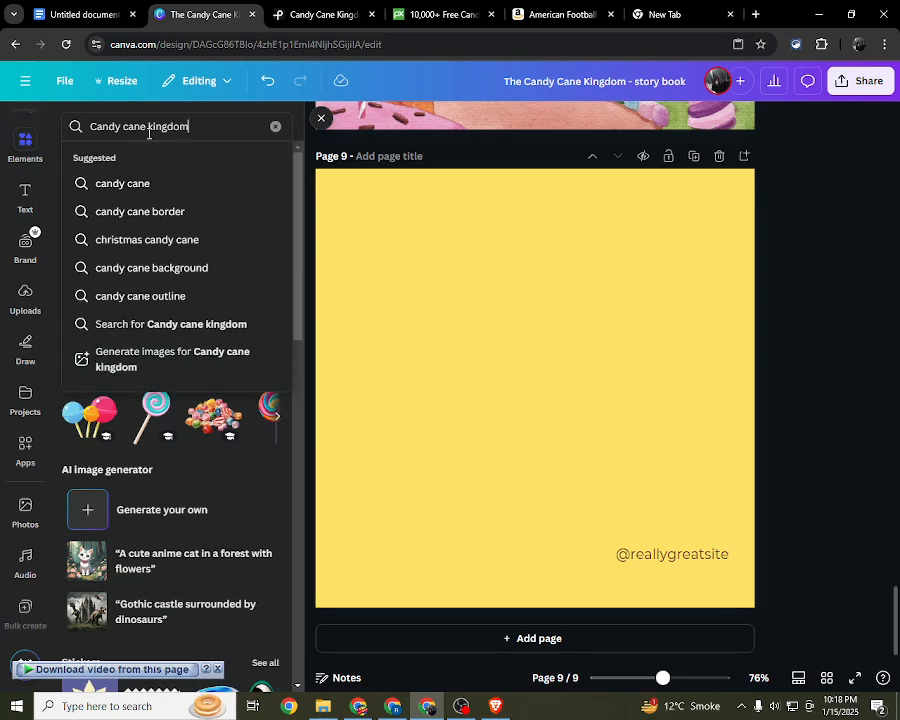
type("m")
key("Return")
triple_click(148, 128)
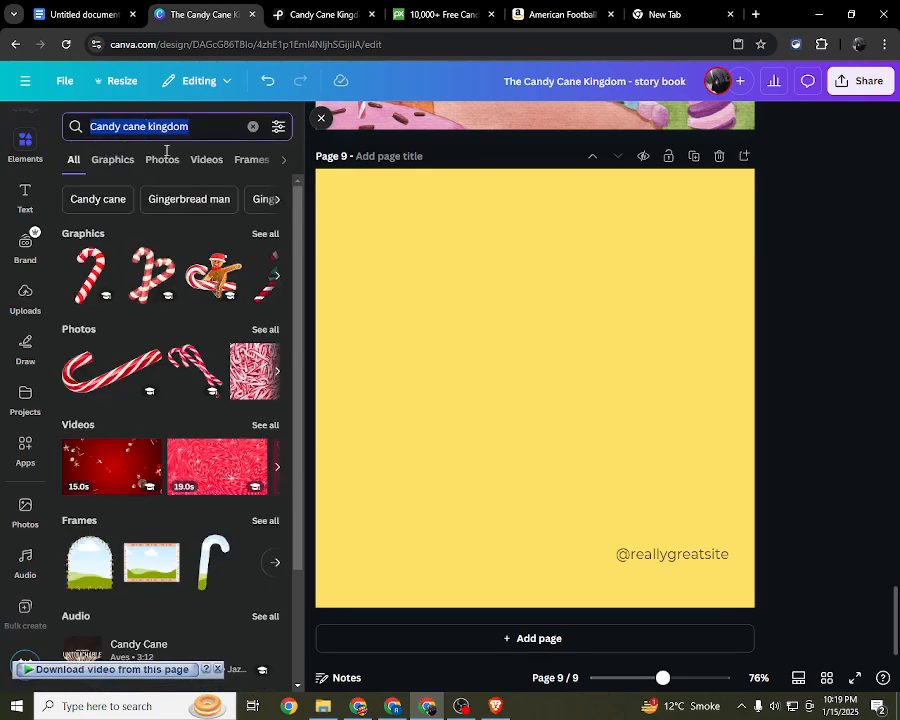
left_click(258, 236)
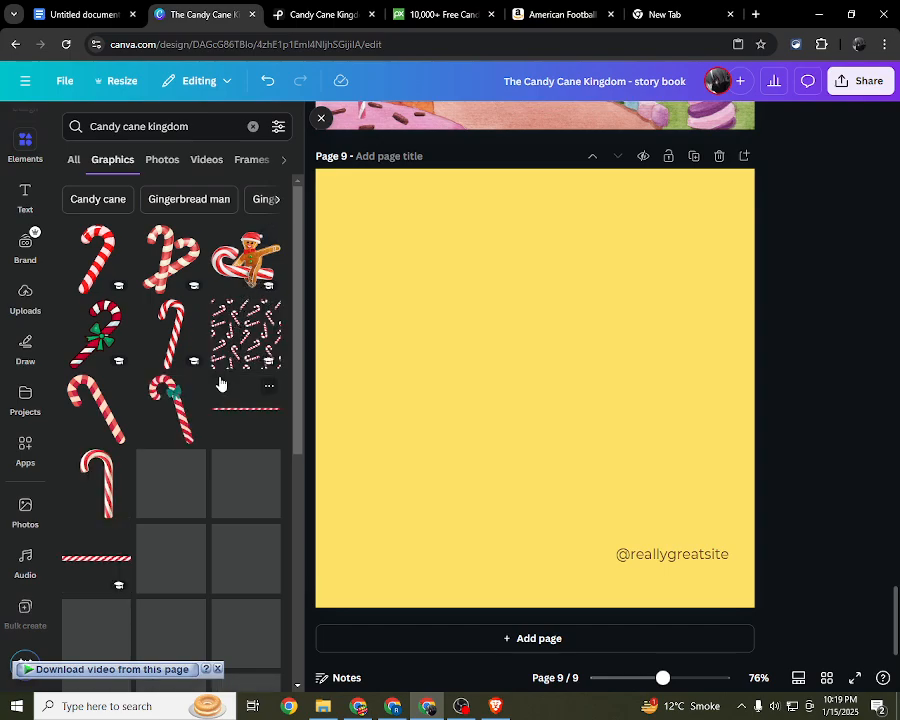
scroll(220, 378, "down", 1)
scroll(220, 382, "down", 5)
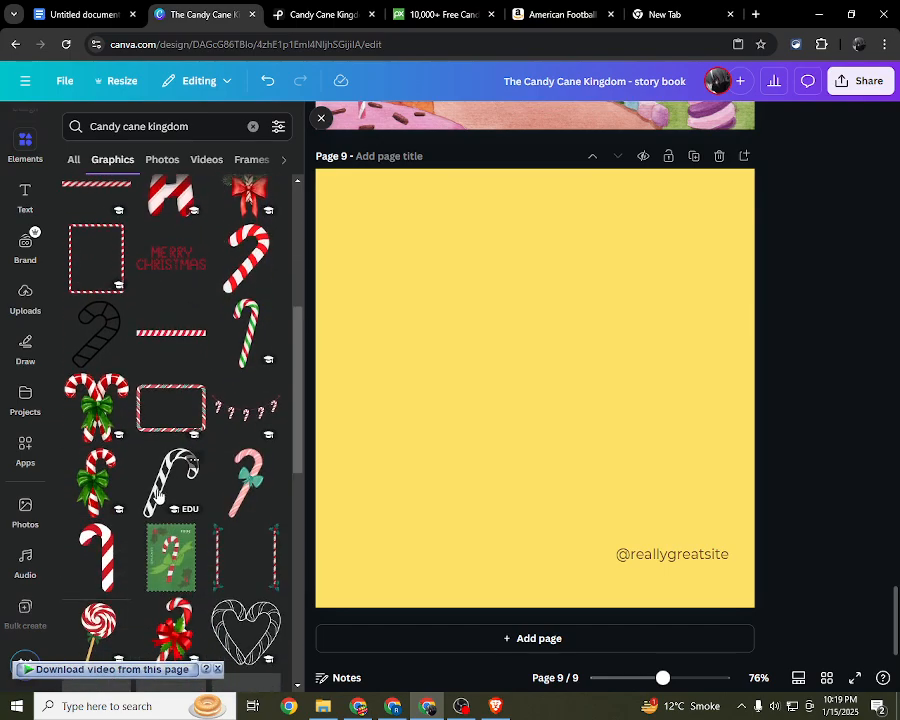
scroll(165, 502, "down", 1)
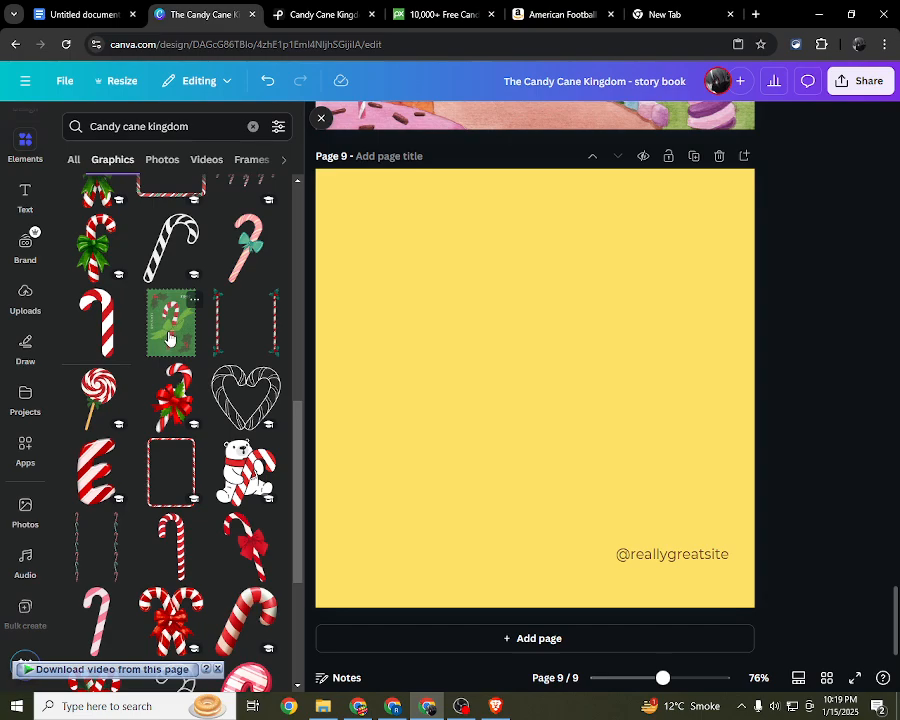
left_click(172, 397)
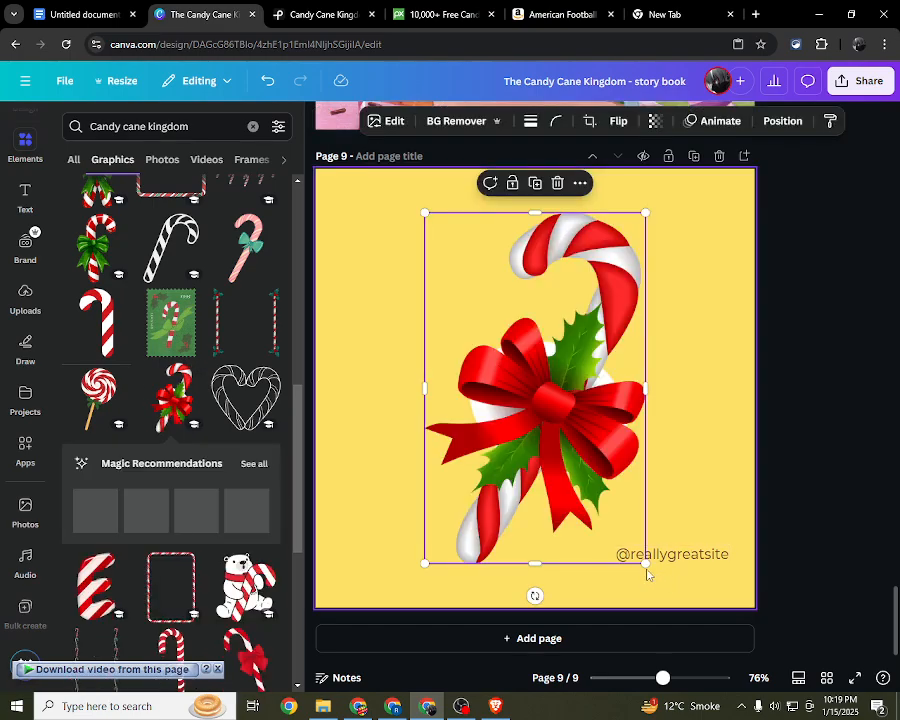
left_click_drag(647, 573, 518, 360)
left_click(710, 552)
key("Delete")
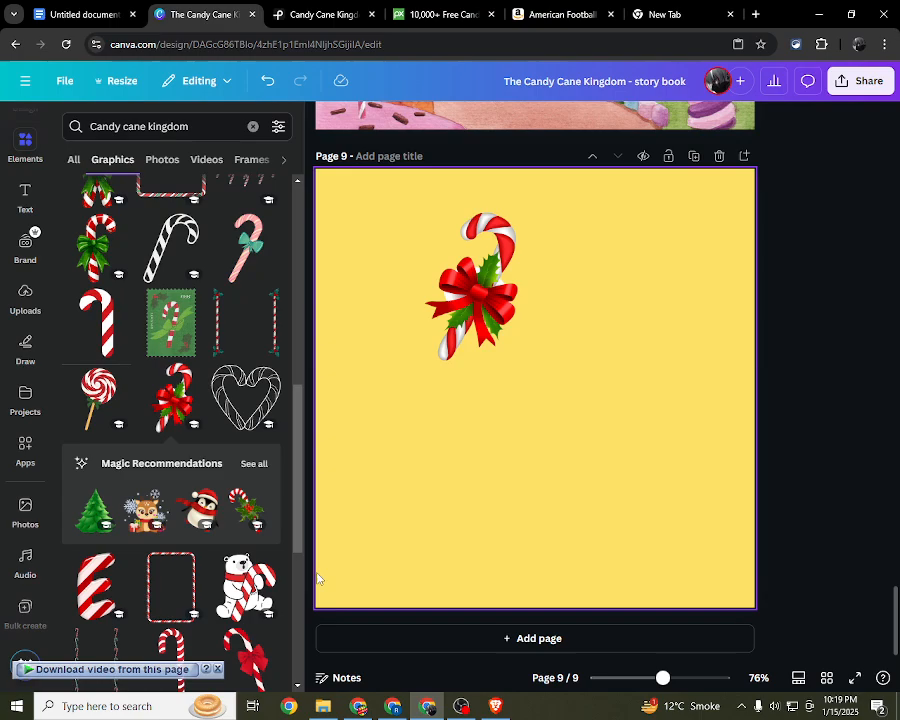
Step: Add the polar bear holding a candy cane, shrink it into page 9's upper left, and move the holly candy cane to the lower right
left_click(246, 585)
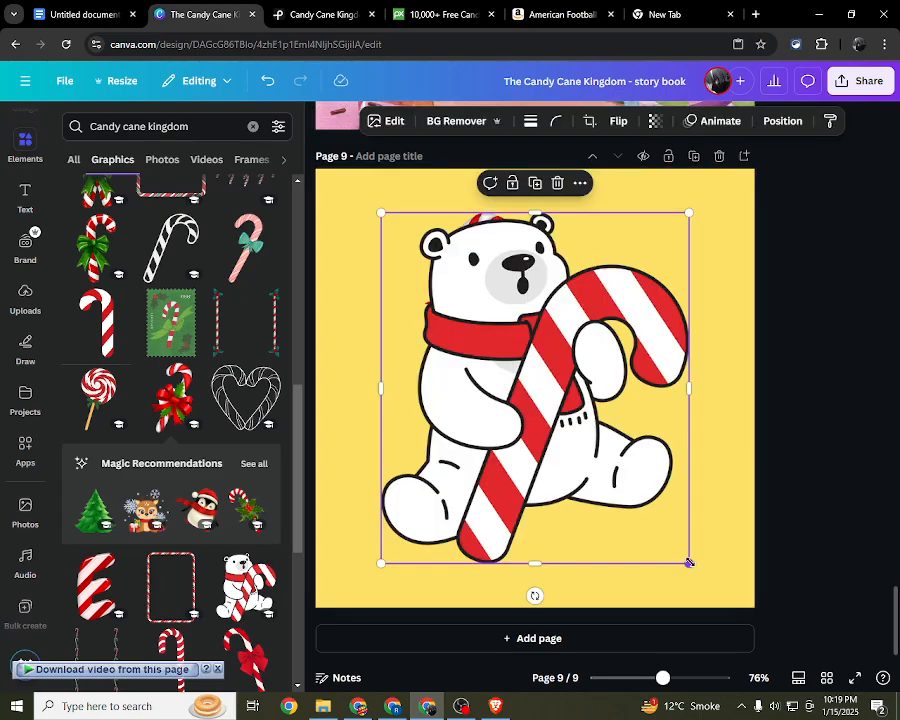
left_click_drag(689, 563, 498, 400)
left_click_drag(450, 300, 406, 400)
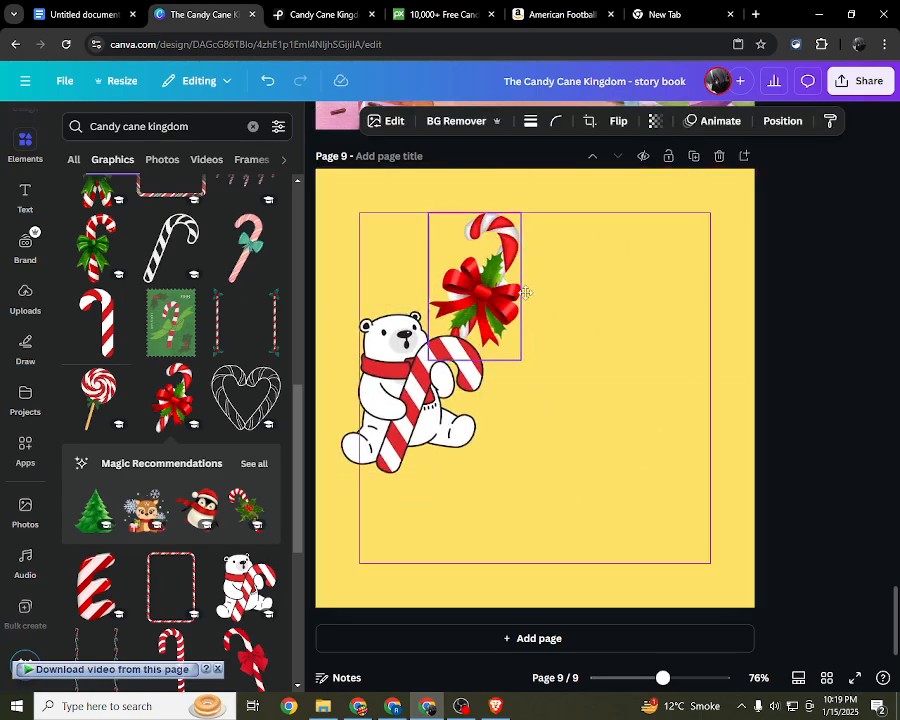
left_click_drag(525, 292, 700, 441)
left_click_drag(416, 400, 437, 303)
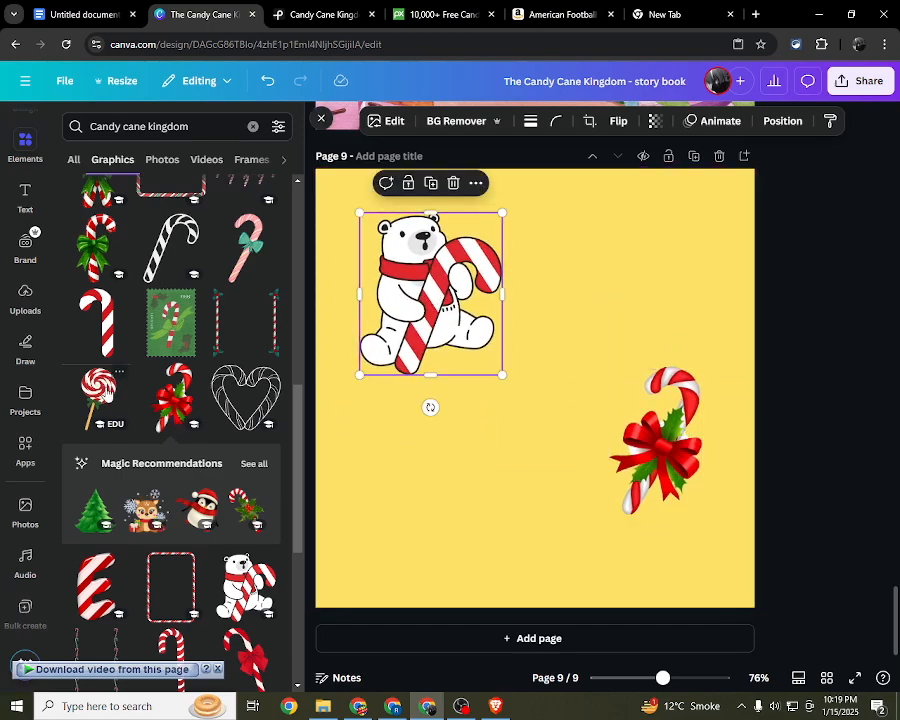
Step: Add the red-and-white swirl lollipop with green bow, shrink it, and place it in page 9's upper right area
left_click(101, 399)
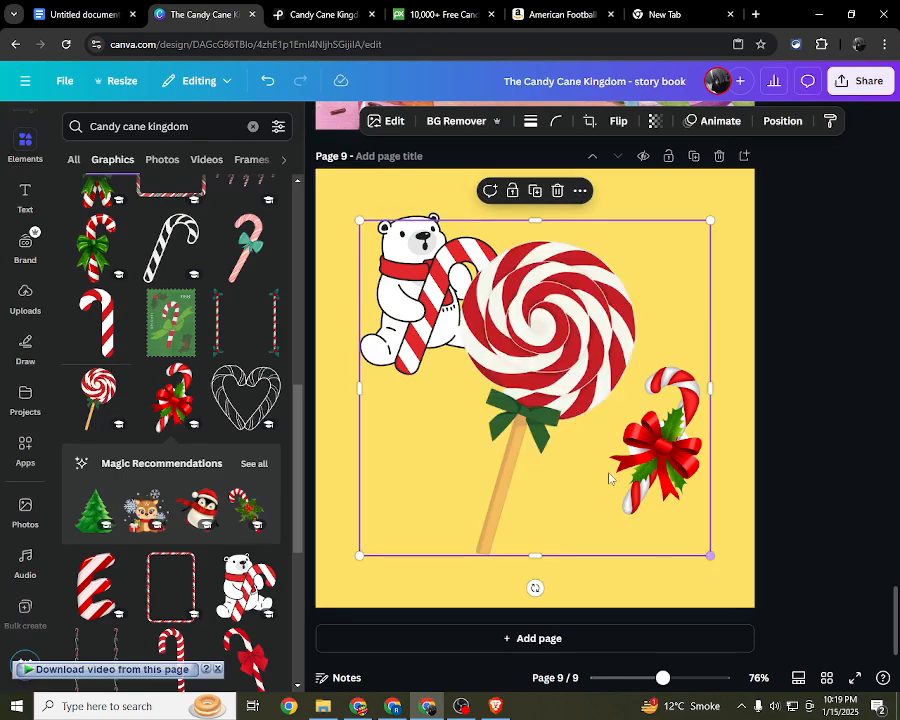
left_click_drag(359, 221, 419, 277)
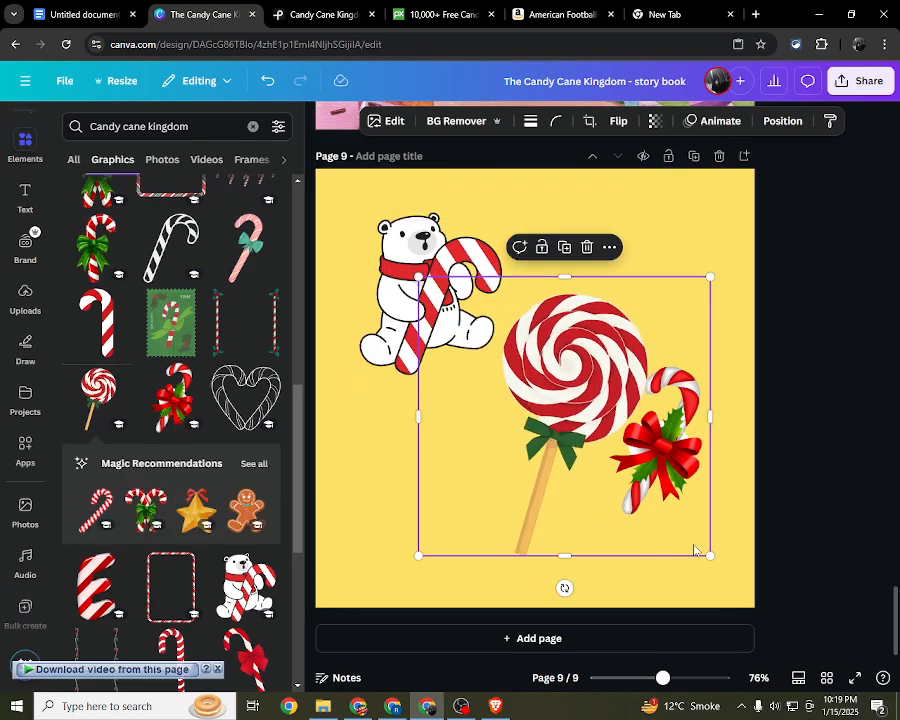
left_click_drag(708, 554, 554, 404)
left_click_drag(517, 370, 649, 313)
Step: Add the crossed candy canes with a red bow, shrink them, and place them below the polar bear, slightly left of the page's centre
scroll(200, 480, "down", 2)
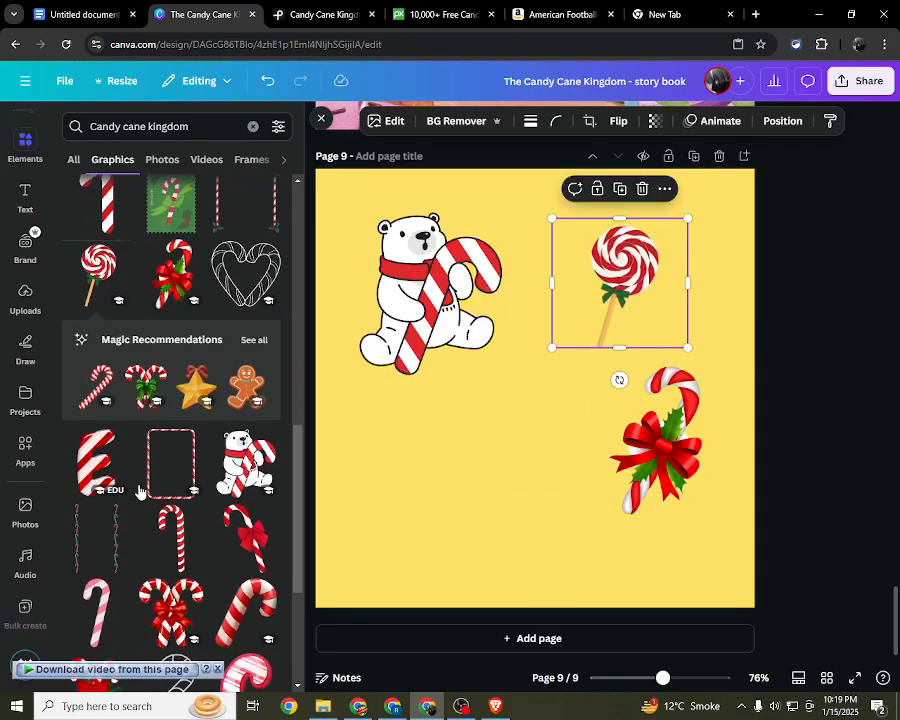
scroll(225, 522, "down", 1)
left_click(171, 505)
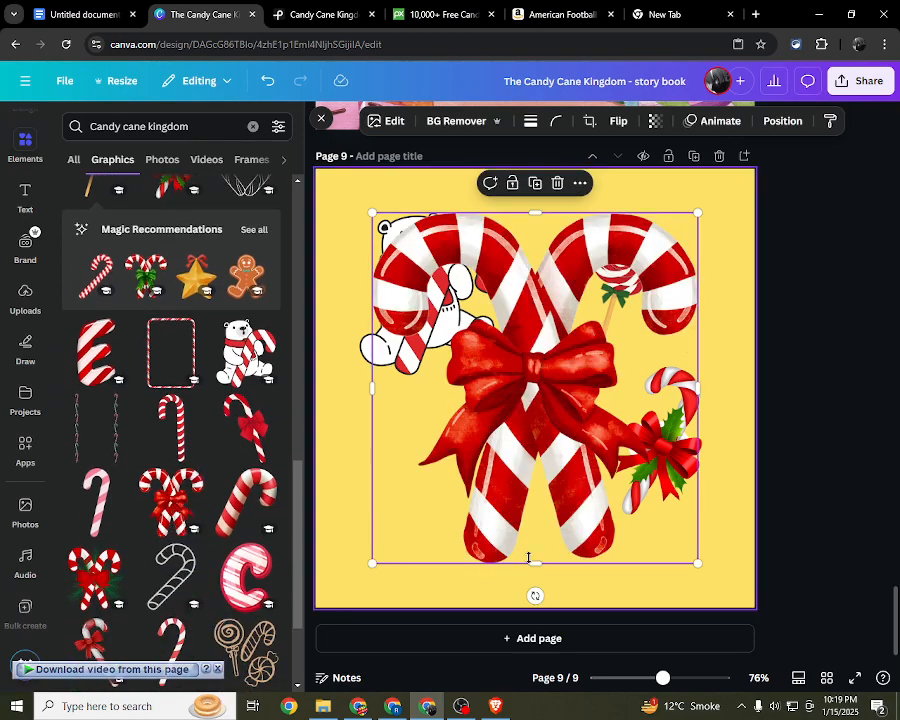
left_click_drag(694, 560, 562, 418)
left_click_drag(558, 222, 534, 406)
left_click_drag(454, 488, 478, 476)
left_click_drag(408, 394, 433, 416)
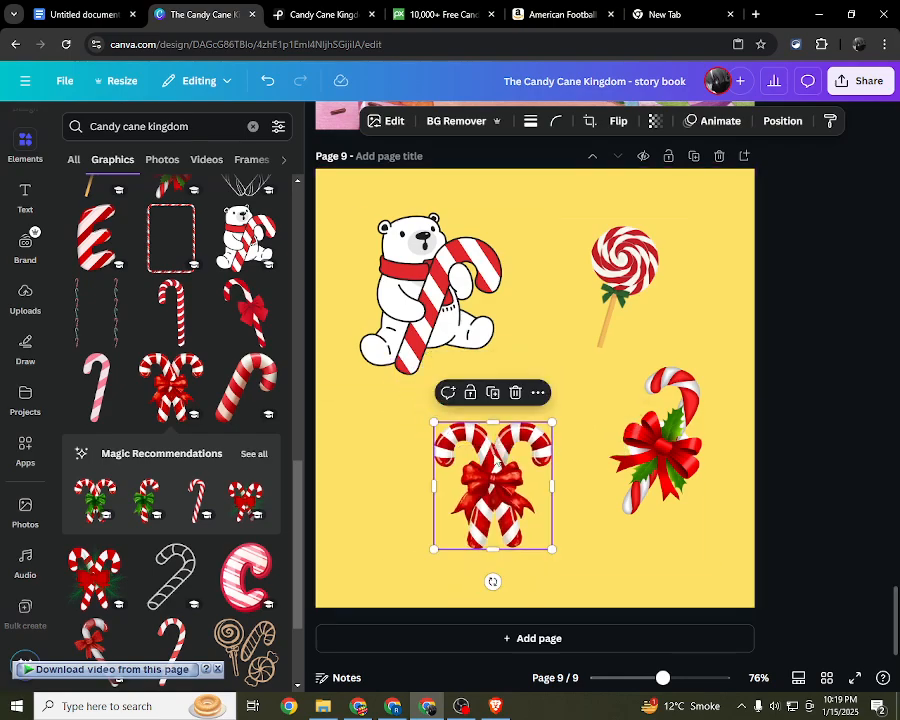
mouse_move(511, 461)
left_mouse_down()
mouse_move(495, 460)
mouse_move(517, 443)
left_mouse_up()
scroll(236, 465, "down", 2)
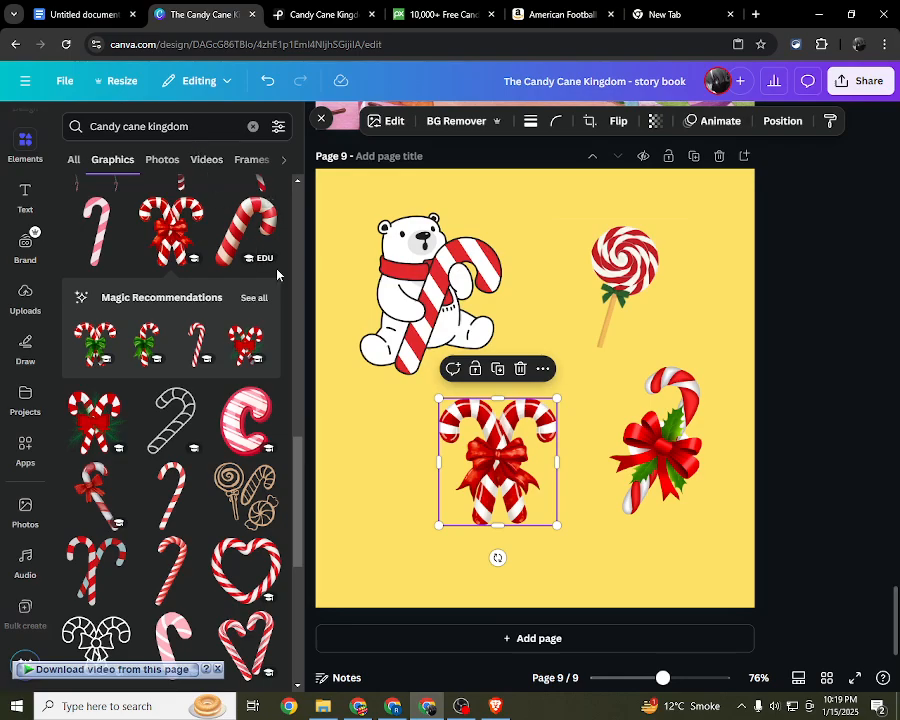
left_click(822, 428)
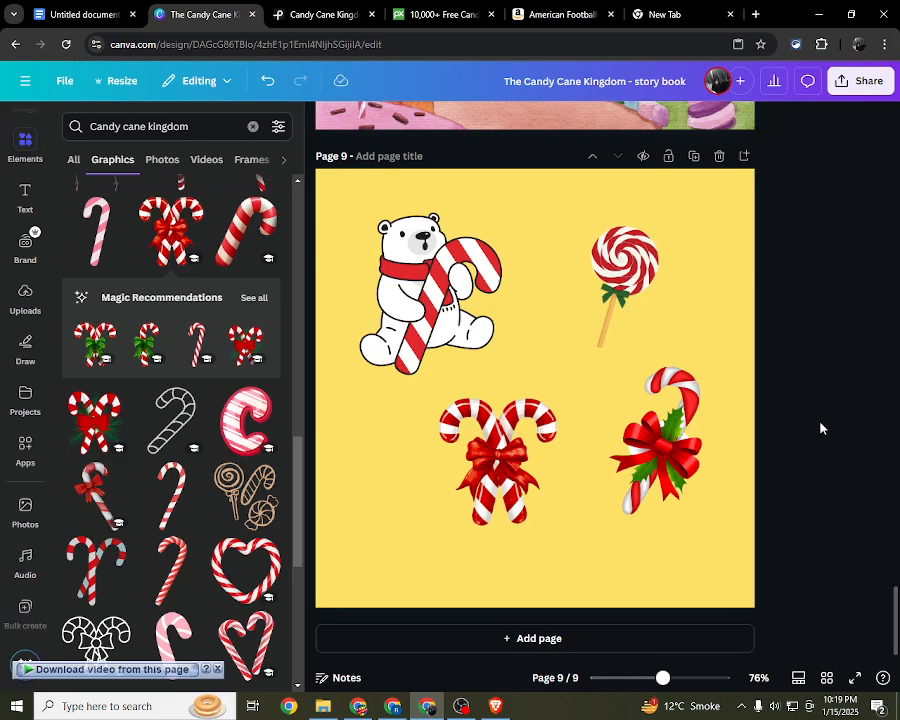
Step: Add the red and green diagonal stripe pattern, enlarge it to about 9.35 × 9.35 in to cover page 9, and send it behind the graphics
scroll(224, 486, "down", 3)
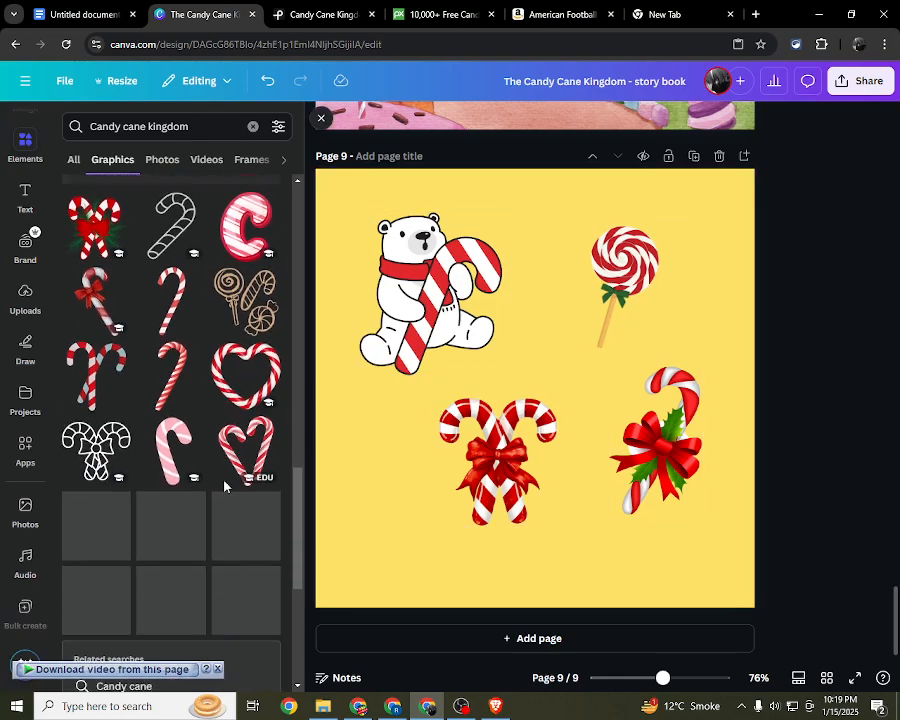
scroll(195, 530, "down", 3)
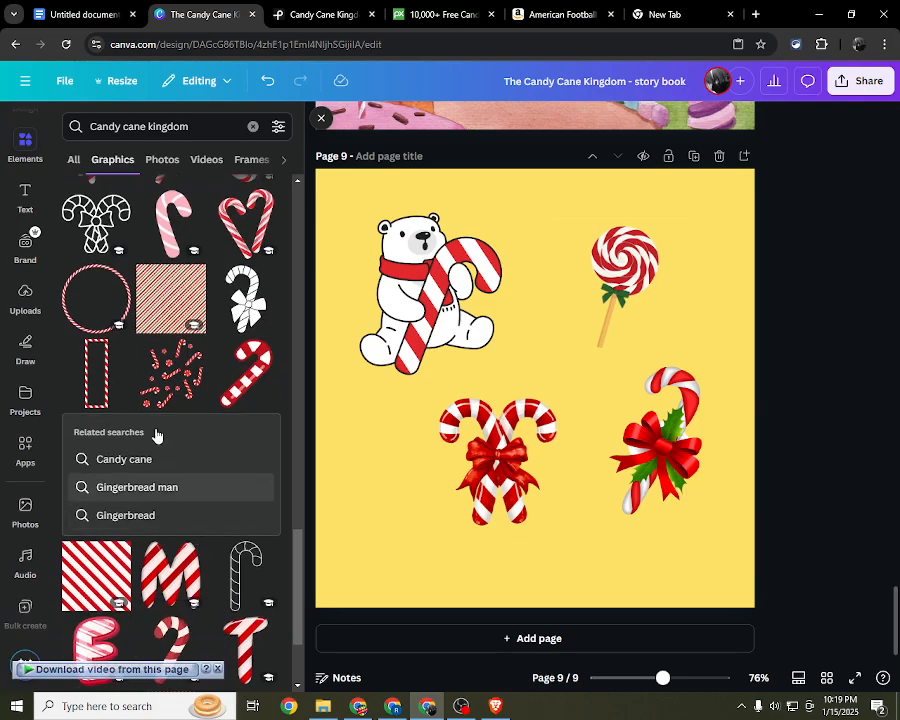
left_click(175, 308)
left_click_drag(476, 338, 430, 290)
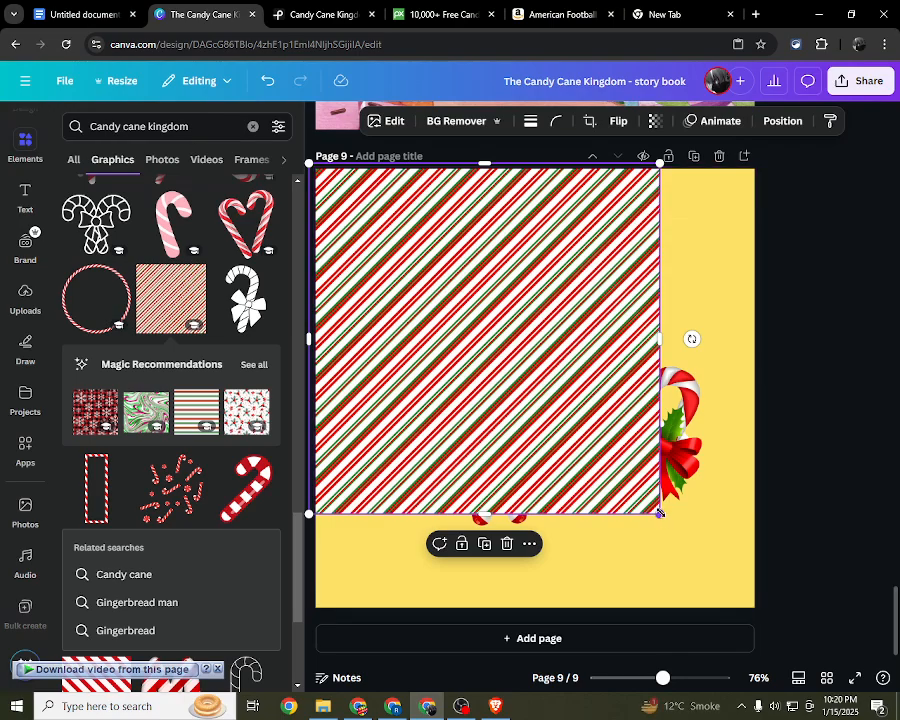
left_click_drag(662, 515, 810, 624)
left_click(780, 120)
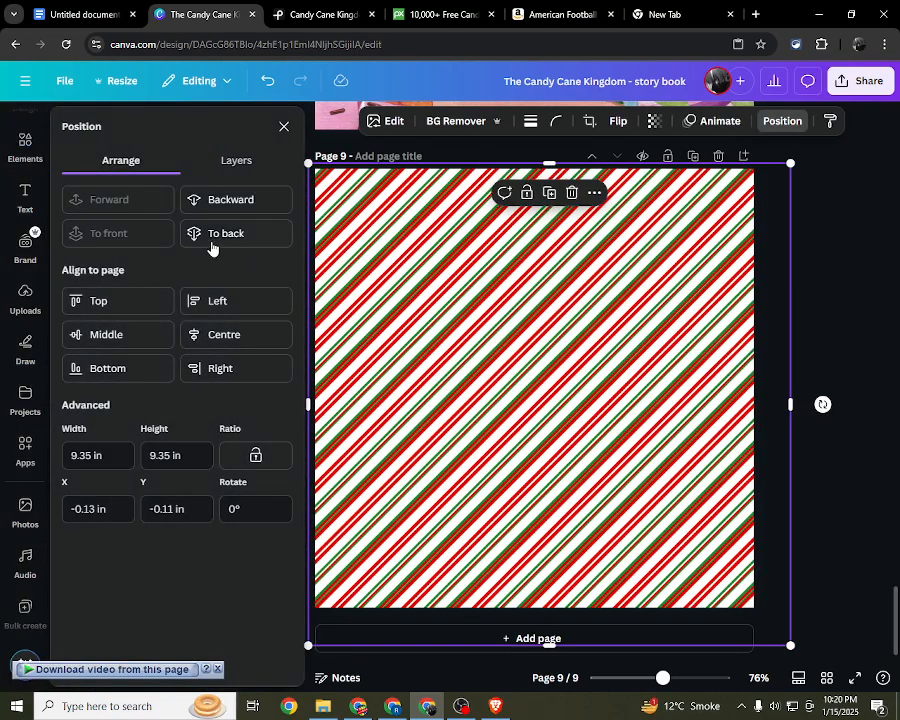
left_click(222, 203)
left_click(222, 203)
left_click(222, 203)
left_click(222, 203)
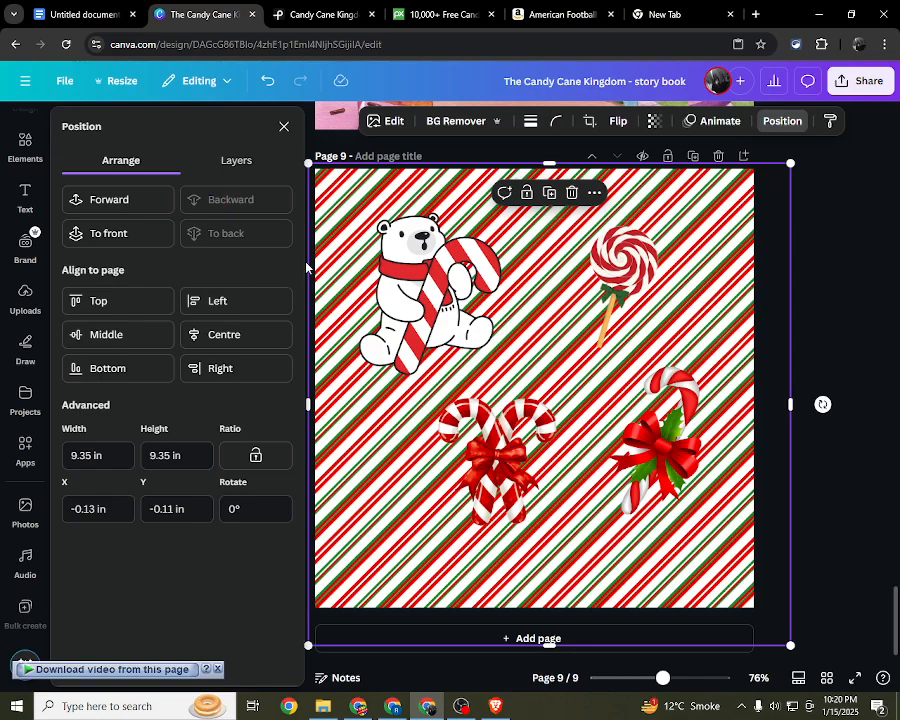
left_click(285, 127)
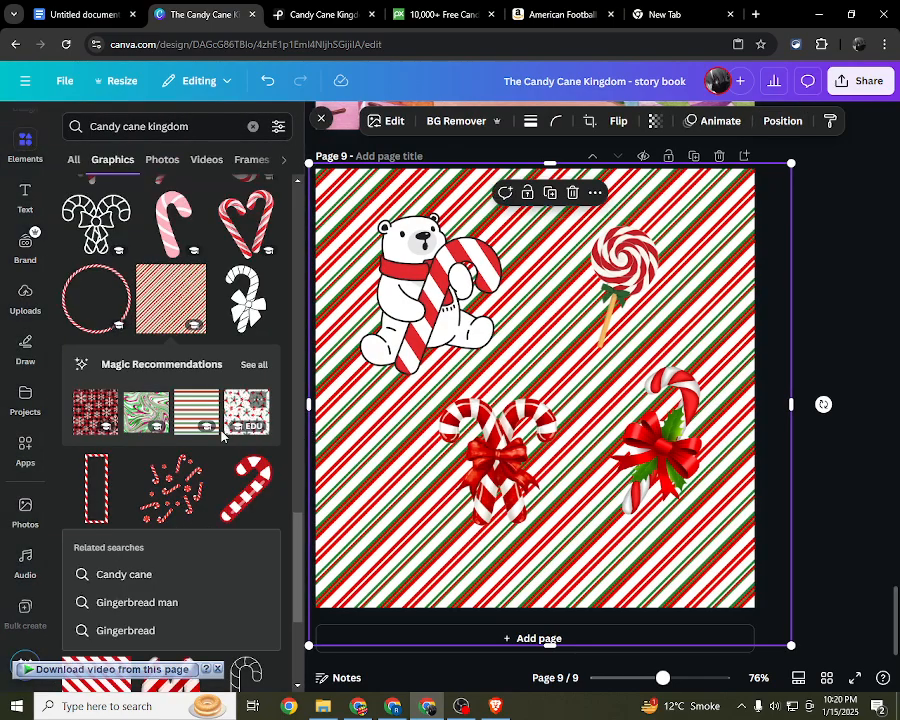
Step: Add the green and pink marbled pattern, enlarge it to about 10.69 × 9.62 in over page 9, and layer it behind the four candy graphics
left_click(146, 411)
left_click_drag(471, 402, 410, 330)
left_click_drag(647, 462, 848, 642)
left_click(782, 121)
left_click(240, 200)
left_click(240, 200)
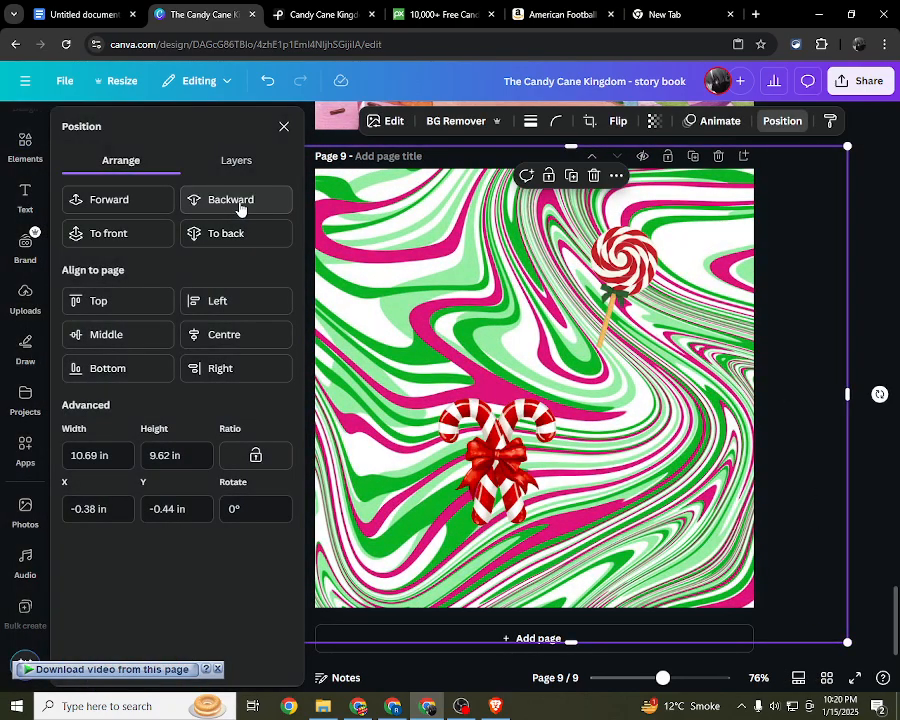
left_click(240, 200)
left_click(240, 203)
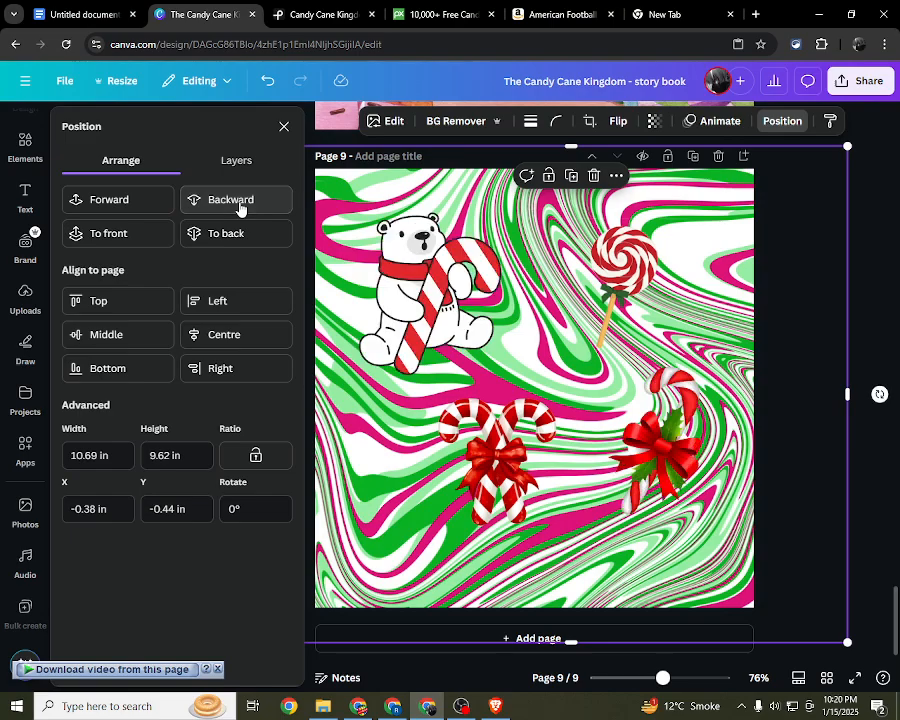
left_click(836, 310)
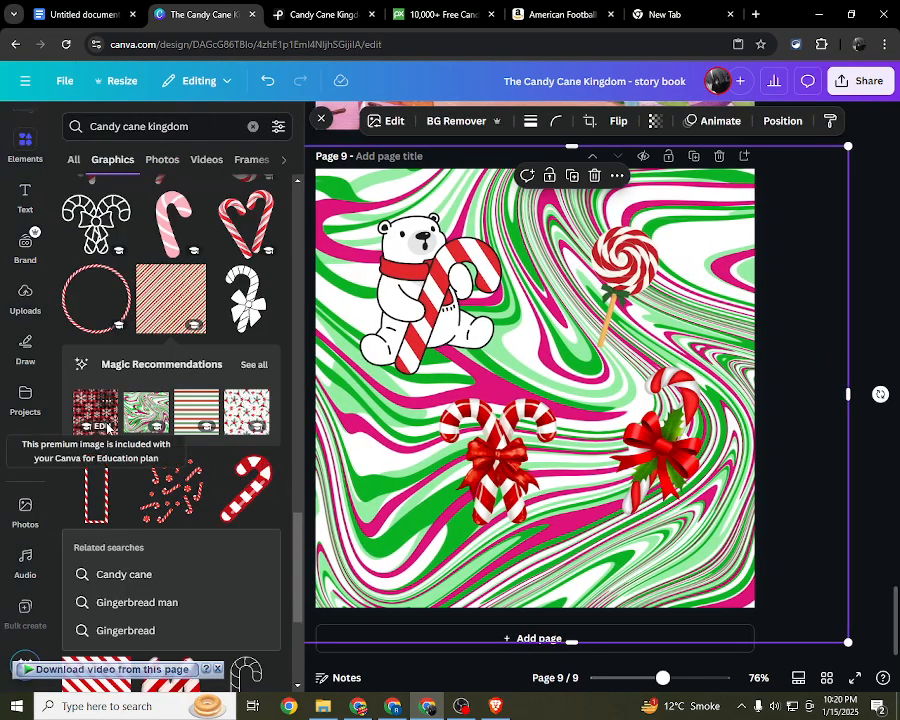
left_click(686, 242)
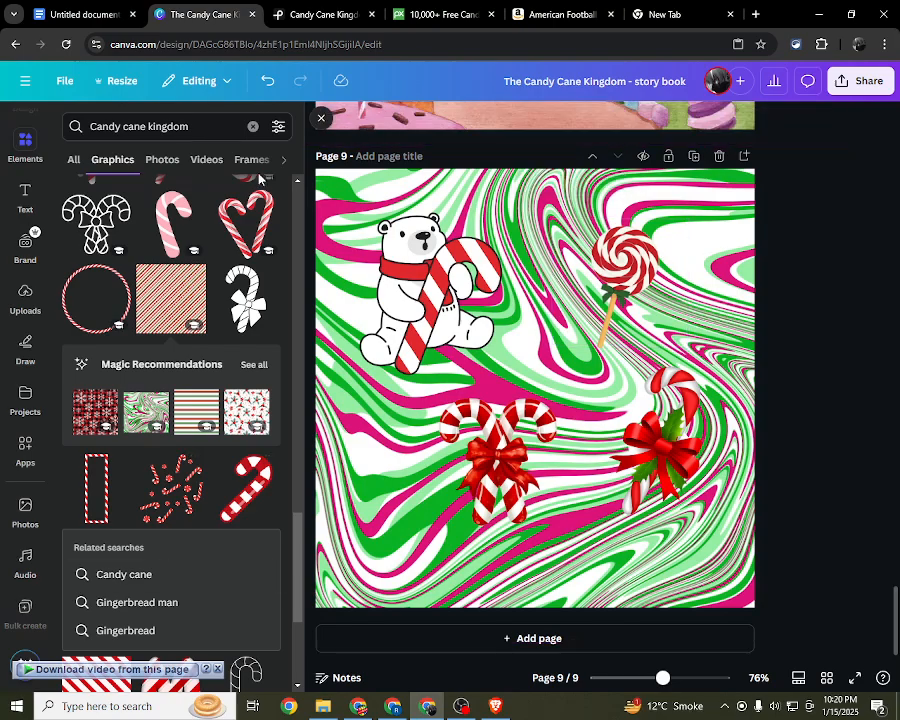
left_click(320, 119)
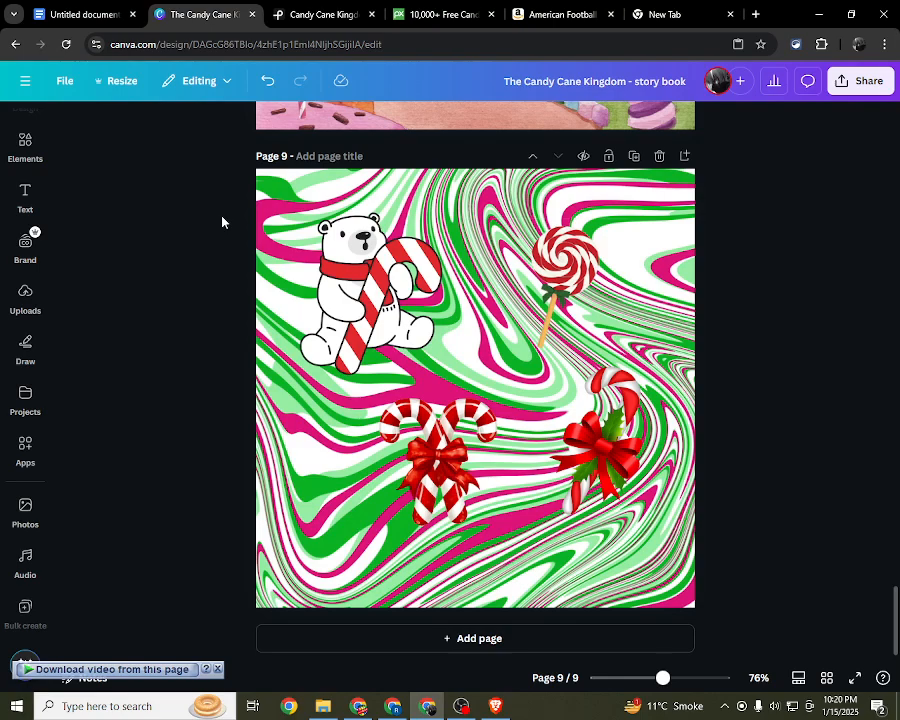
Step: Delete the four candy graphics and the layered background patterns from page 9, leaving the page blank
left_click_drag(222, 222, 893, 500)
key("Delete")
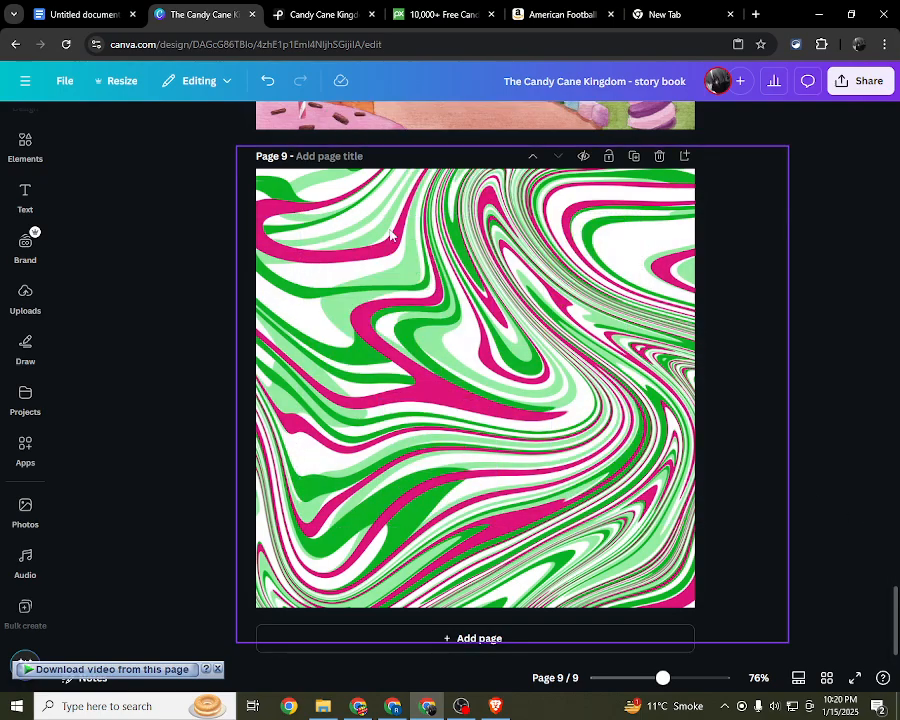
left_click(391, 240)
key("Delete")
left_click(391, 241)
key("Delete")
left_click(392, 243)
key("Delete")
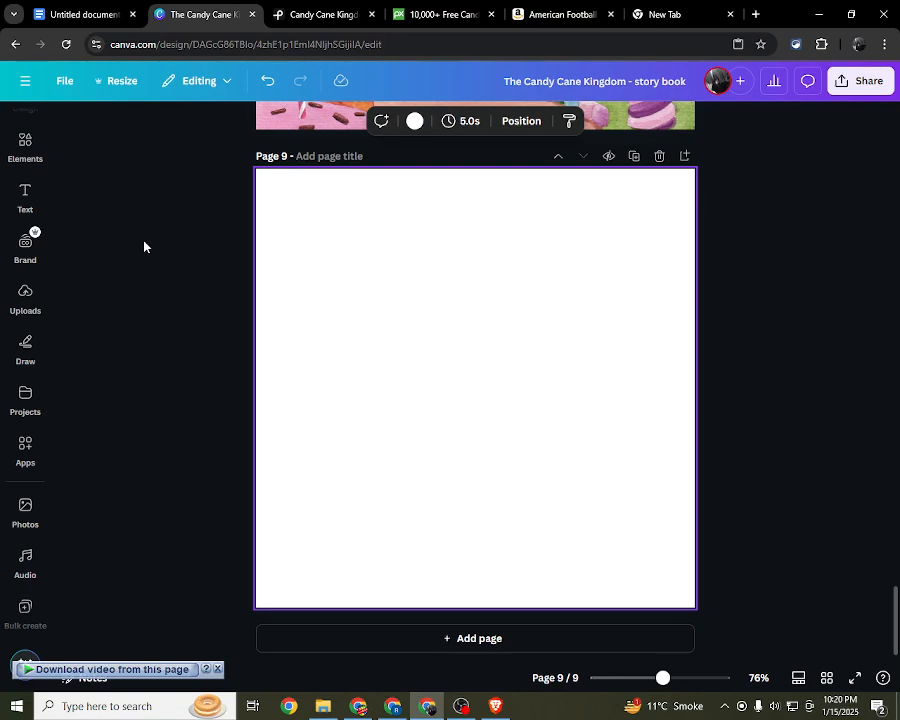
Step: Browse the template results of the existing candy cane search for a design that could suit page 9
scroll(34, 258, "up", 1)
left_click(17, 149)
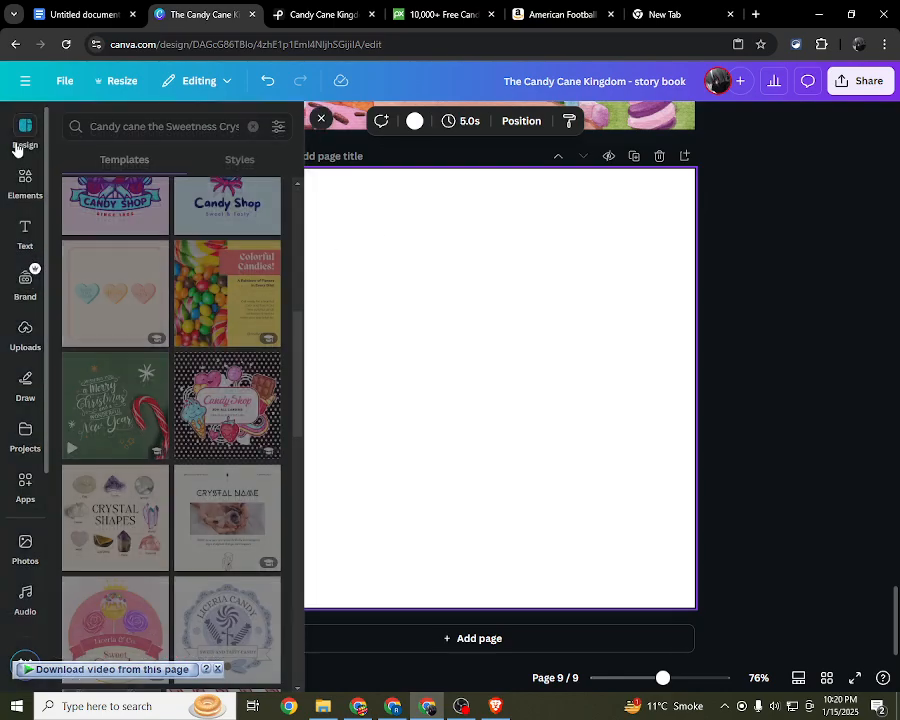
scroll(167, 316, "down", 8)
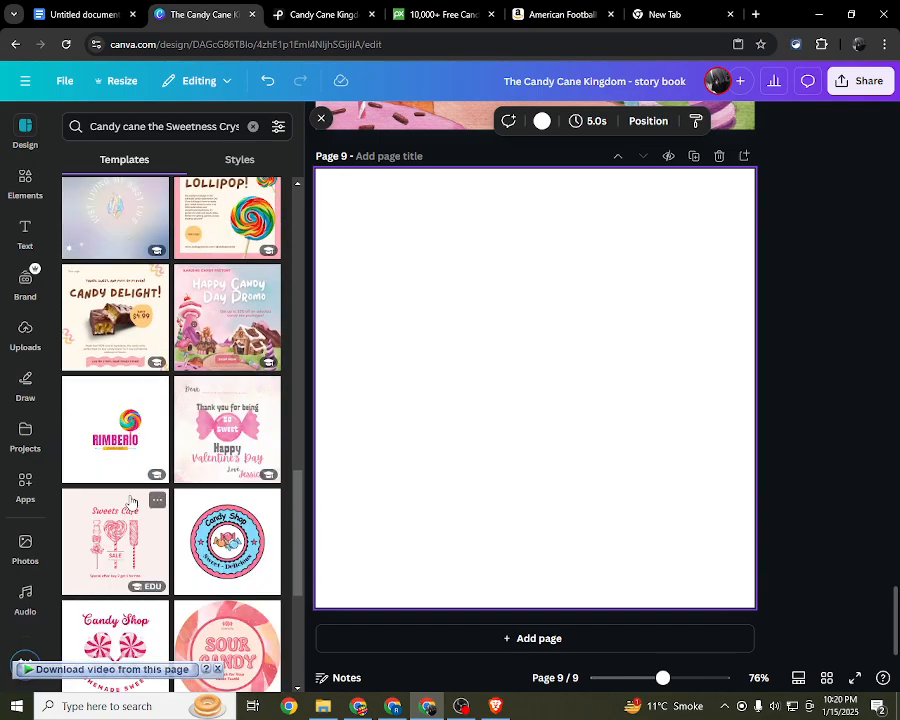
scroll(130, 502, "down", 3)
scroll(130, 502, "down", 2)
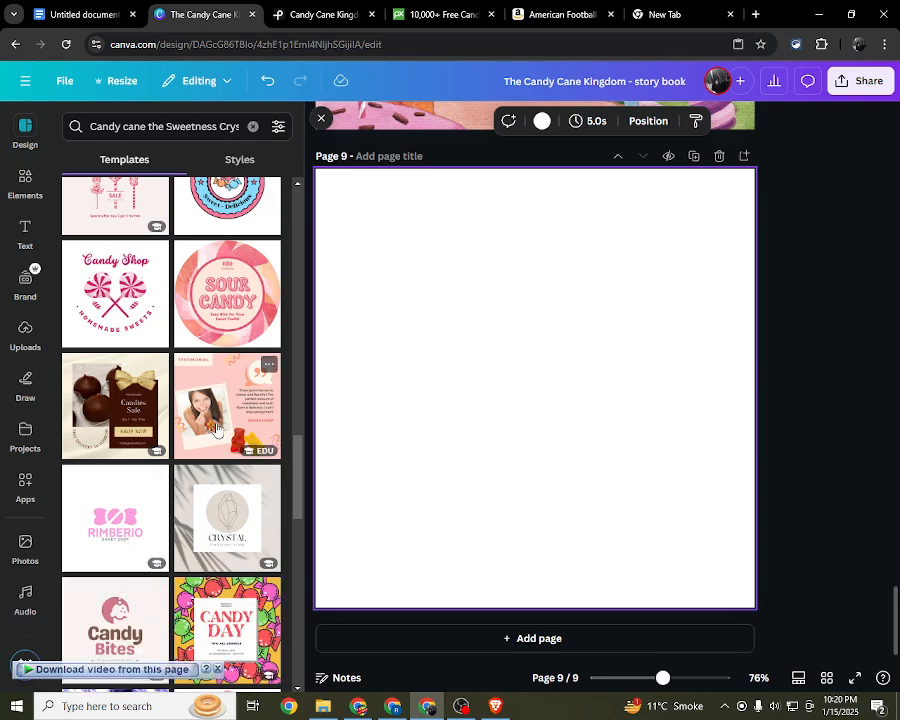
scroll(216, 428, "down", 2)
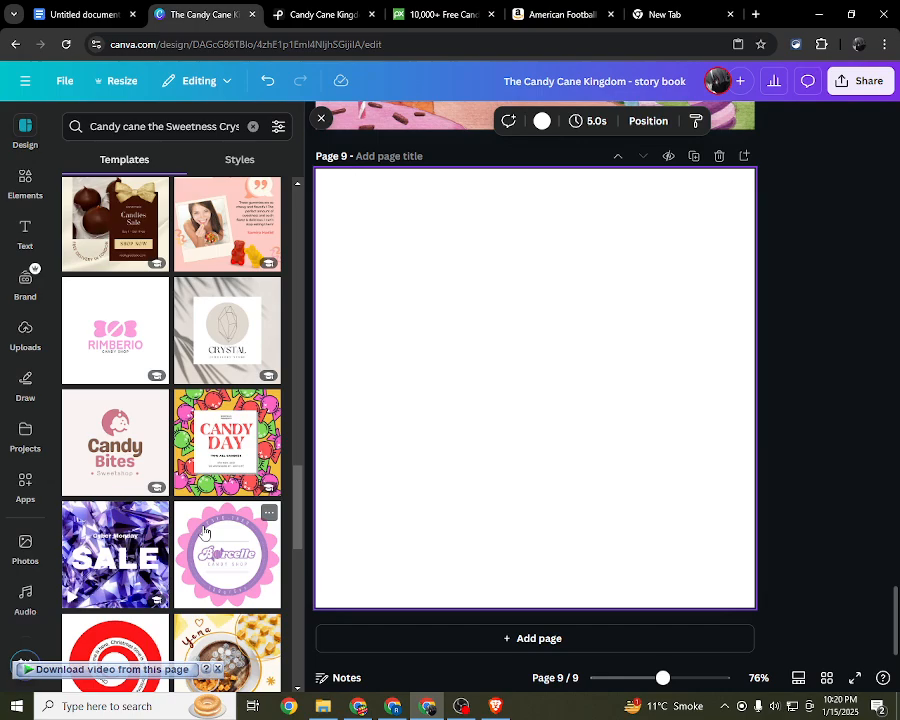
scroll(422, 460, "up", 6)
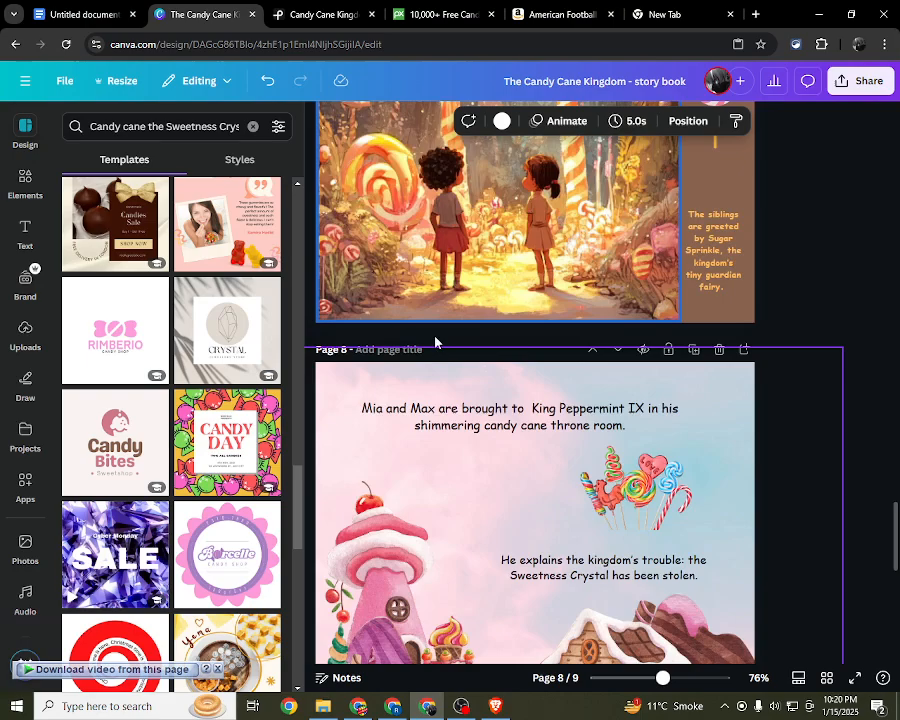
left_click(321, 119)
Step: Review the finished story pages from page 8 back to page 5, checking their text and illustrations
scroll(812, 390, "down", 3)
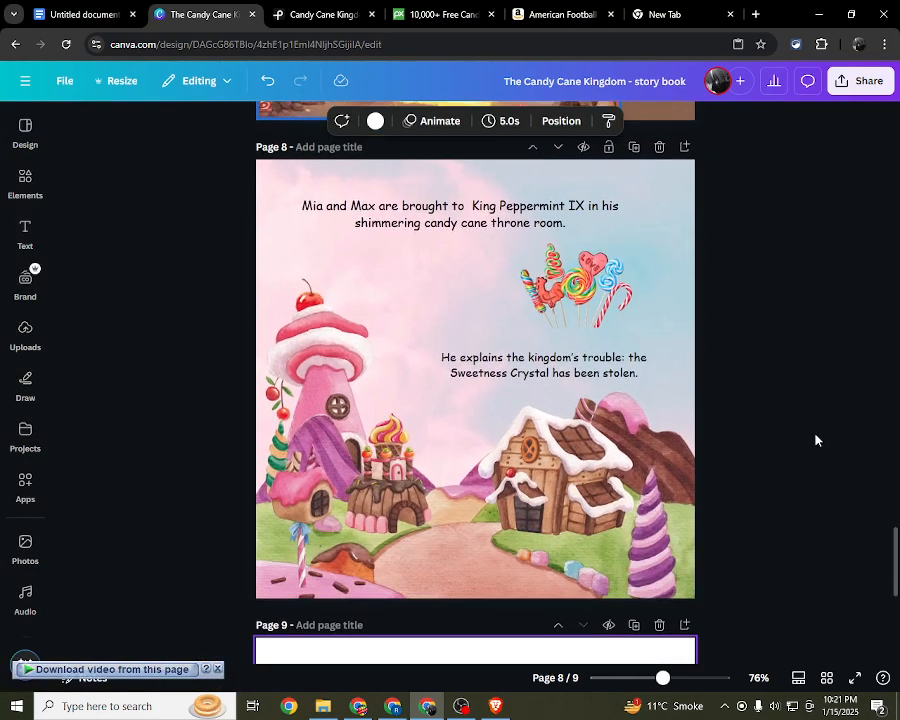
left_click_drag(804, 525, 232, 228)
scroll(853, 311, "up", 3)
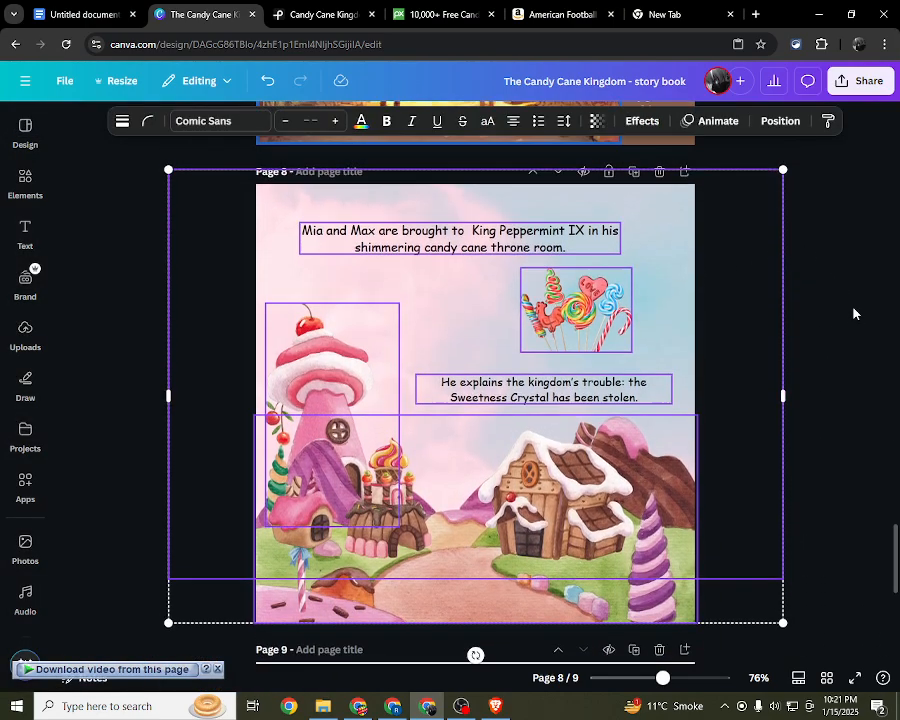
left_click(838, 412)
scroll(820, 450, "up", 3)
left_click_drag(800, 478, 396, 311)
scroll(804, 328, "up", 3)
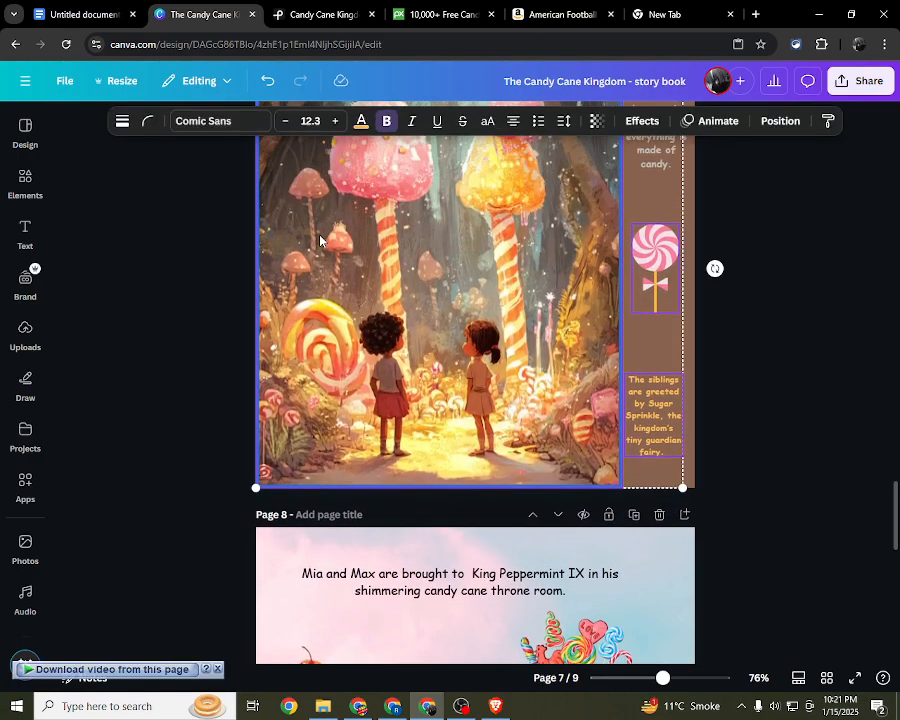
left_click(807, 336)
scroll(812, 342, "up", 3)
left_click_drag(821, 357, 142, 121)
scroll(518, 244, "up", 2)
scroll(832, 340, "up", 3)
left_click_drag(779, 341, 612, 248)
scroll(765, 304, "up", 3)
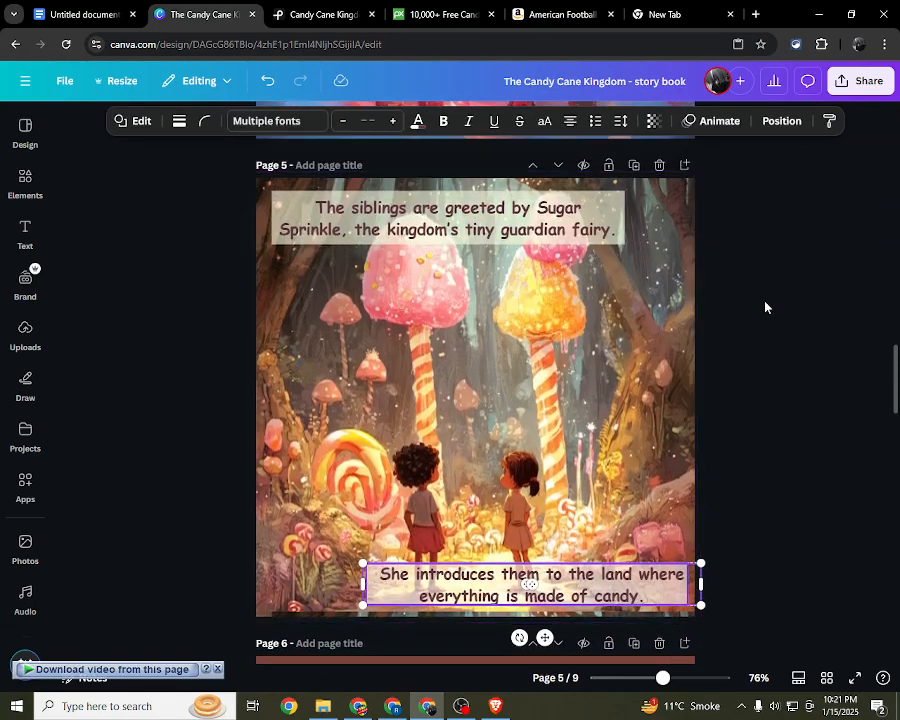
left_click(777, 304)
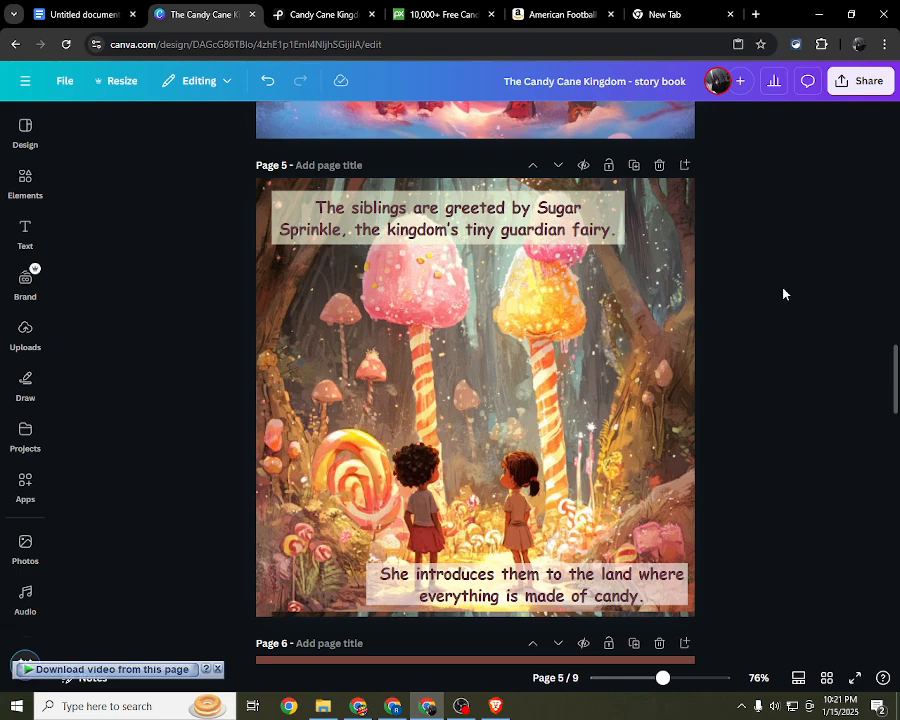
left_click(461, 706)
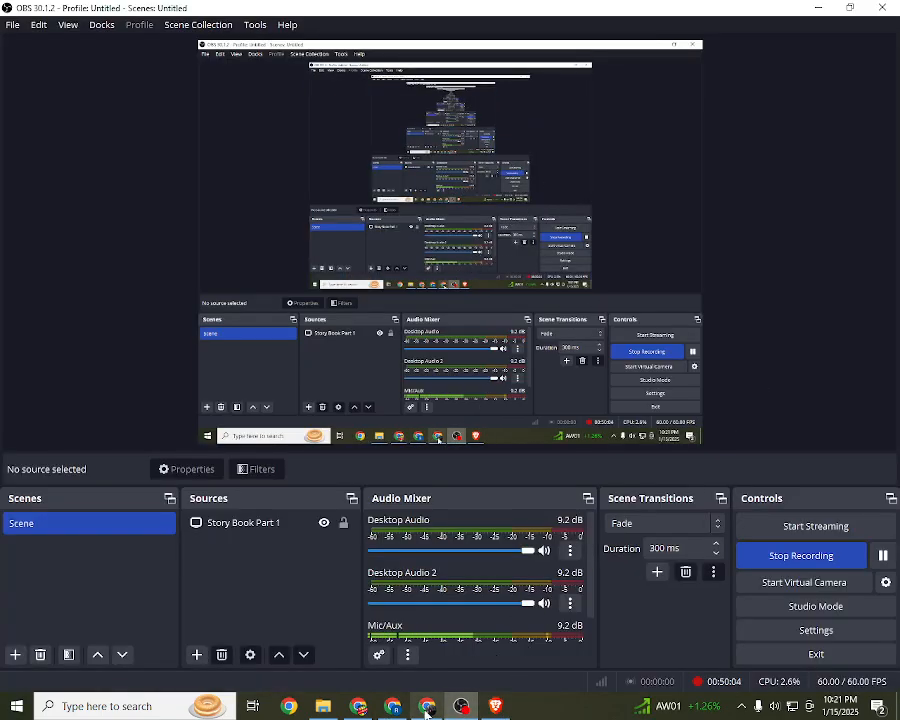
mouse_move(427, 710)
left_click(441, 625)
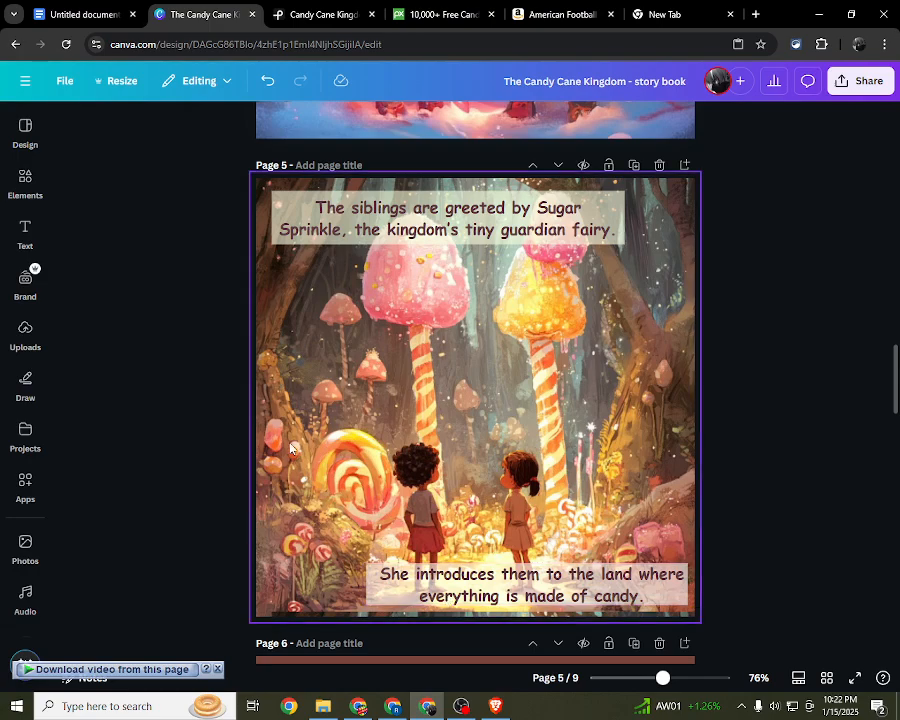
Step: Examine the forest illustration on page 5 and the two story text boxes on page 8
left_click(287, 315)
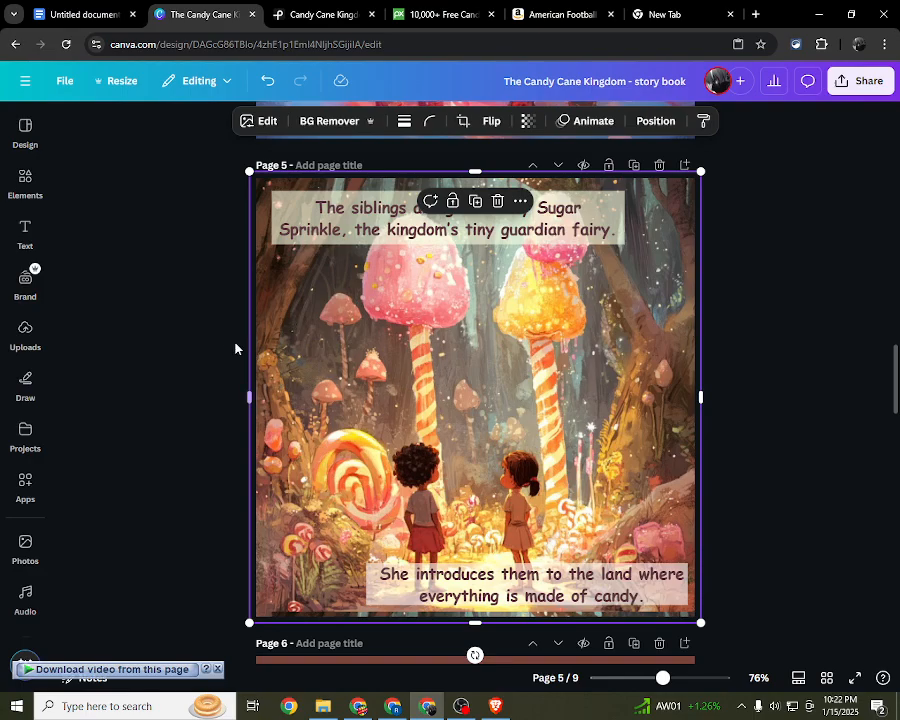
scroll(235, 348, "down", 3)
scroll(235, 348, "down", 10)
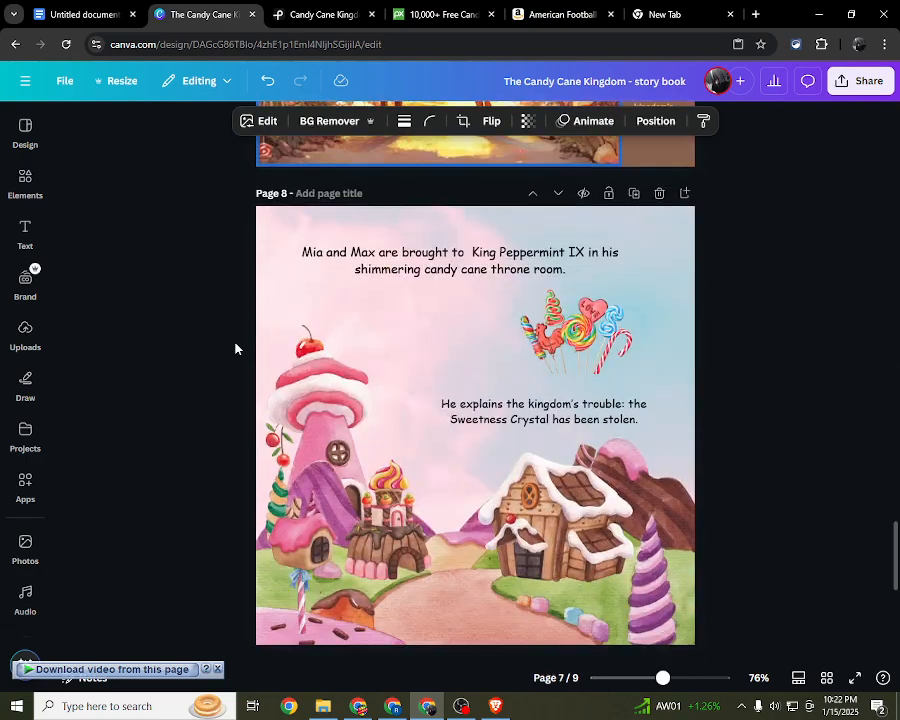
scroll(235, 348, "up", 3)
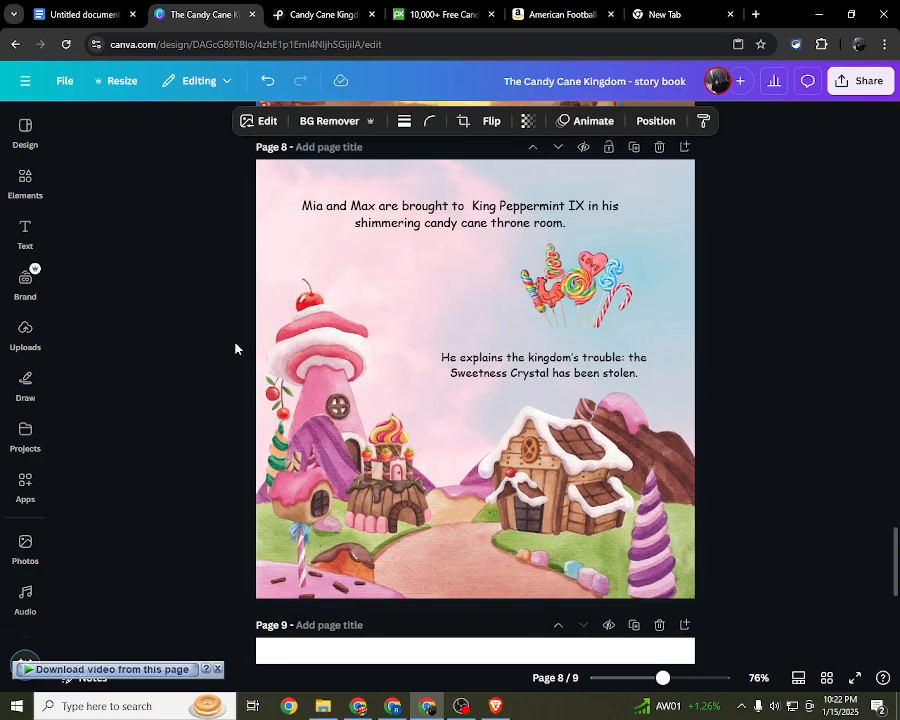
left_click(470, 214)
left_click(545, 365)
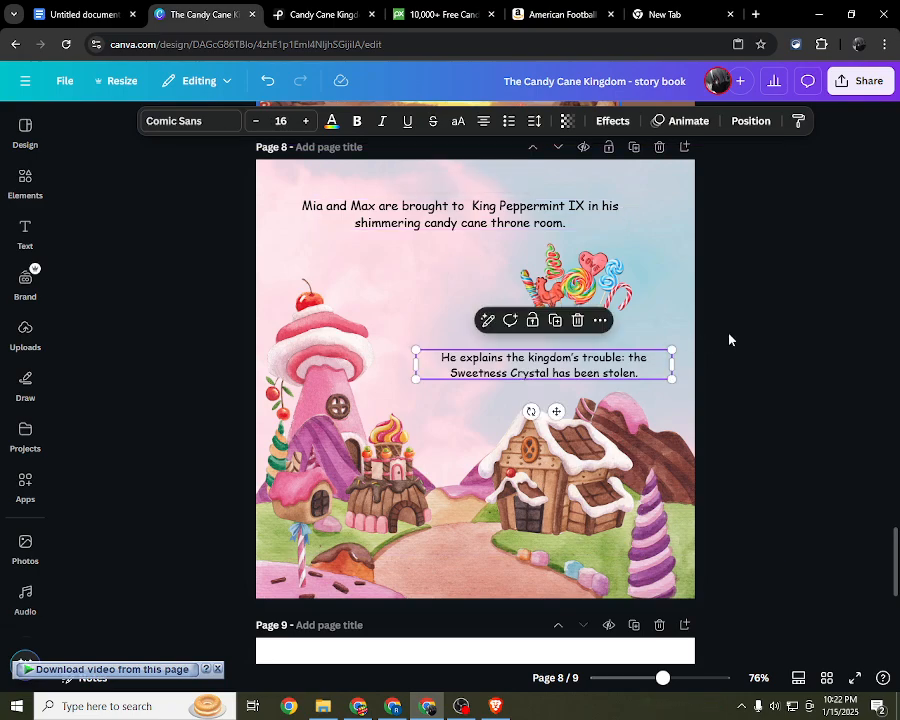
left_click(729, 340)
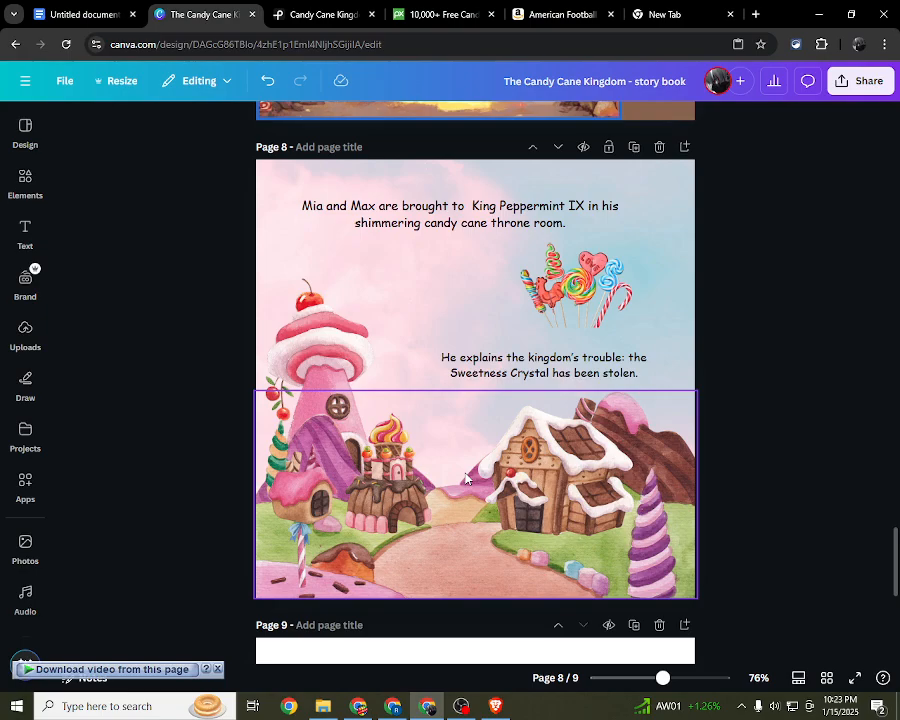
Step: Look through the Candy Cane Kingdom image results on Pexels and Pixabay
left_click(327, 12)
scroll(380, 242, "down", 5)
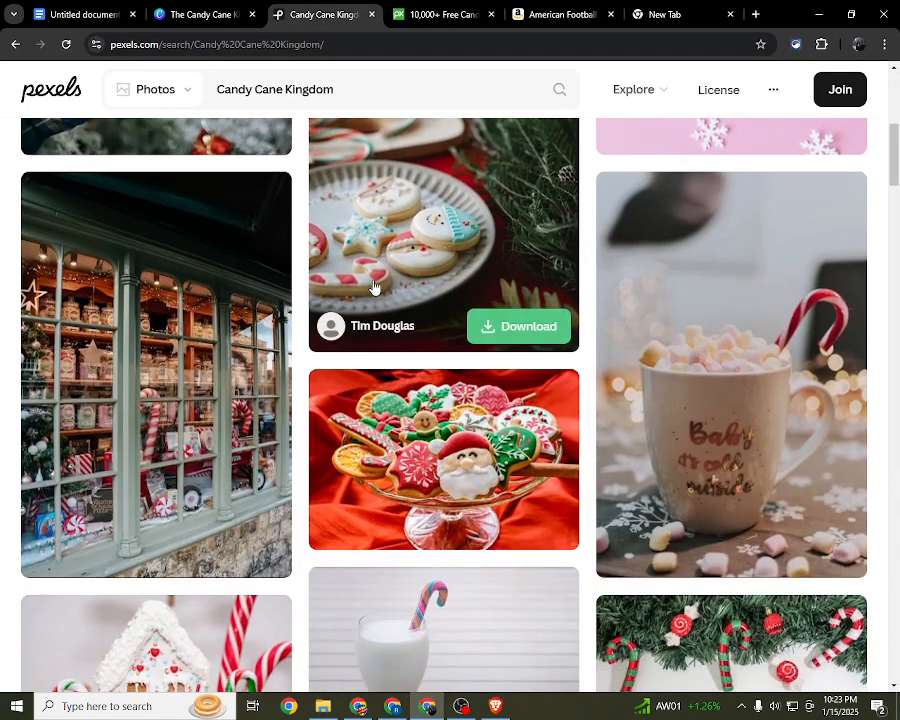
scroll(398, 464, "down", 2)
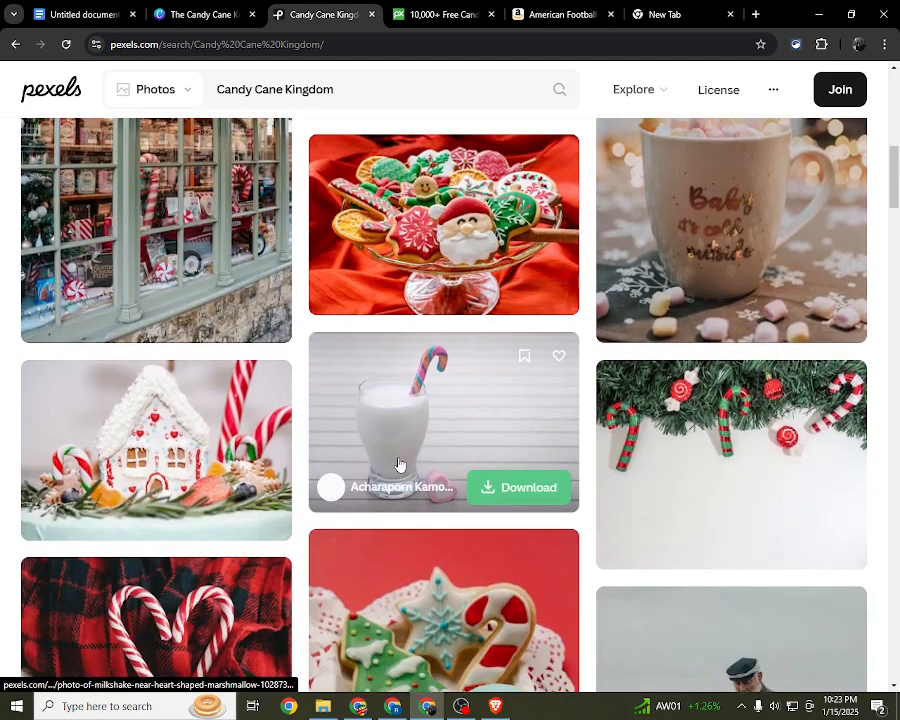
left_click(489, 6)
scroll(428, 322, "down", 8)
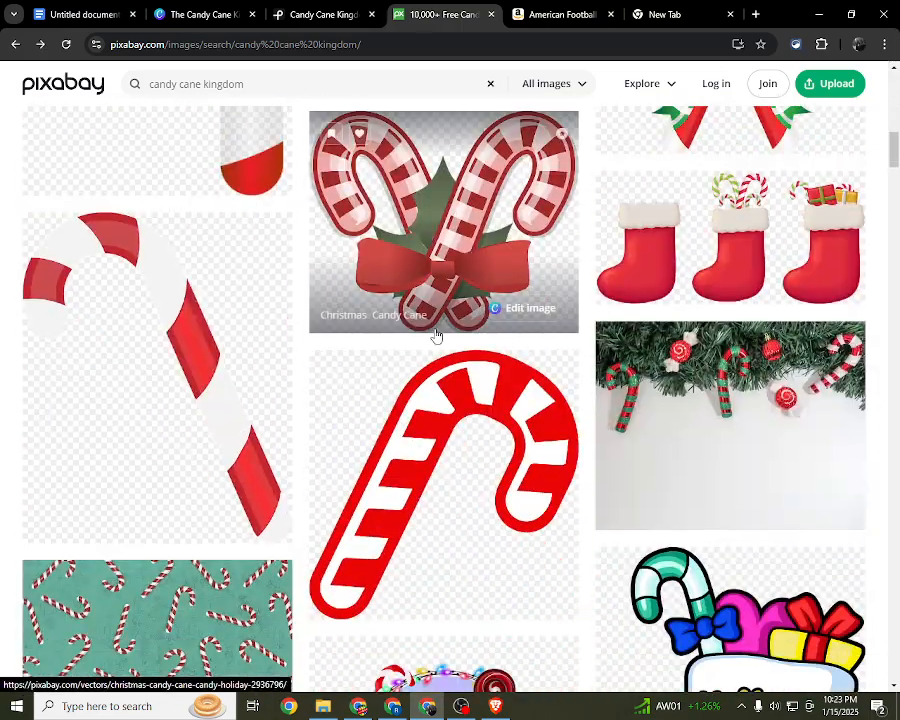
scroll(436, 336, "up", 1)
scroll(436, 336, "down", 5)
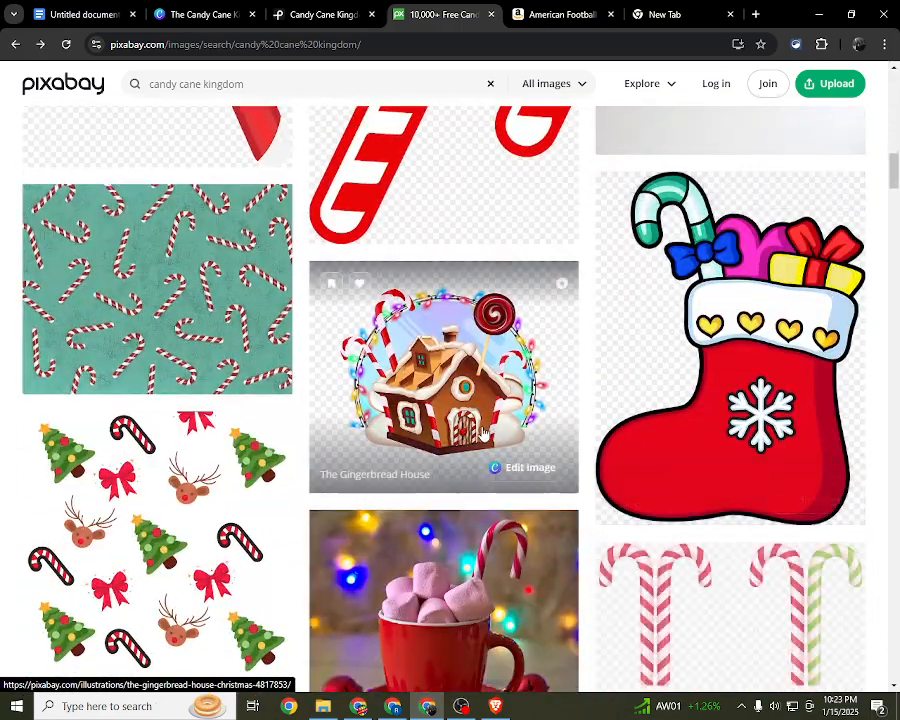
left_click_drag(893, 174, 892, 50)
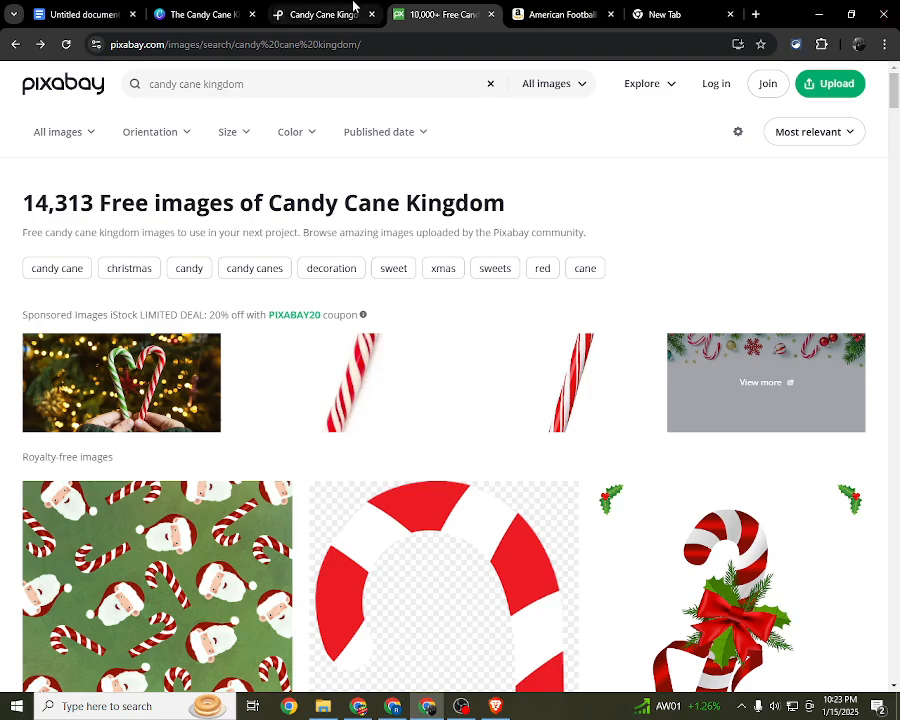
Step: Close the Pexels, Pixabay and Amazon browser tabs and return to the Canva story book
left_click(353, 6)
left_click(371, 14)
left_click(371, 14)
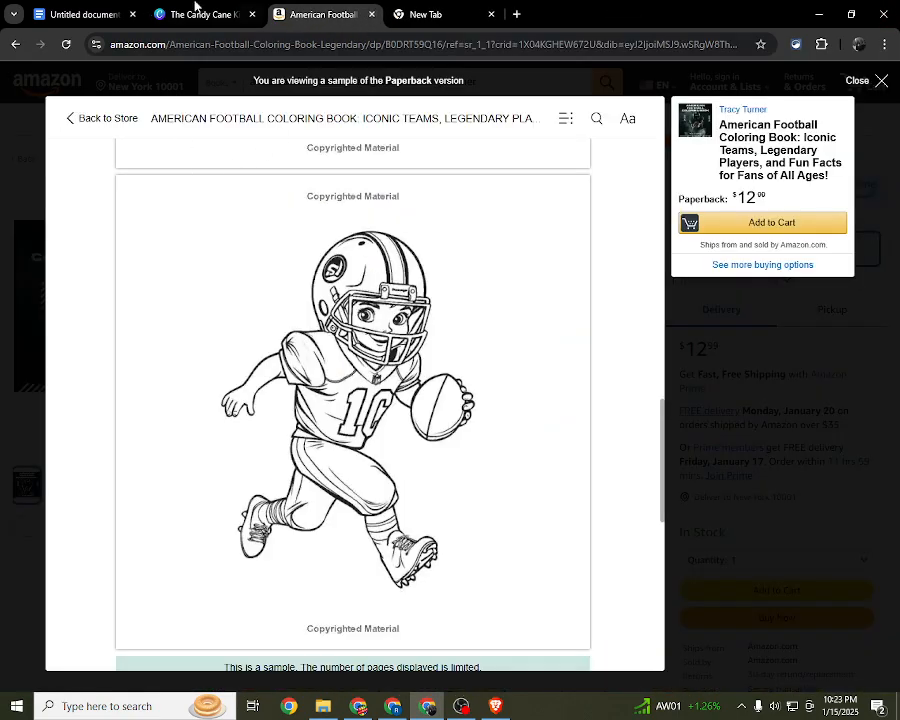
left_click(195, 6)
left_click(370, 13)
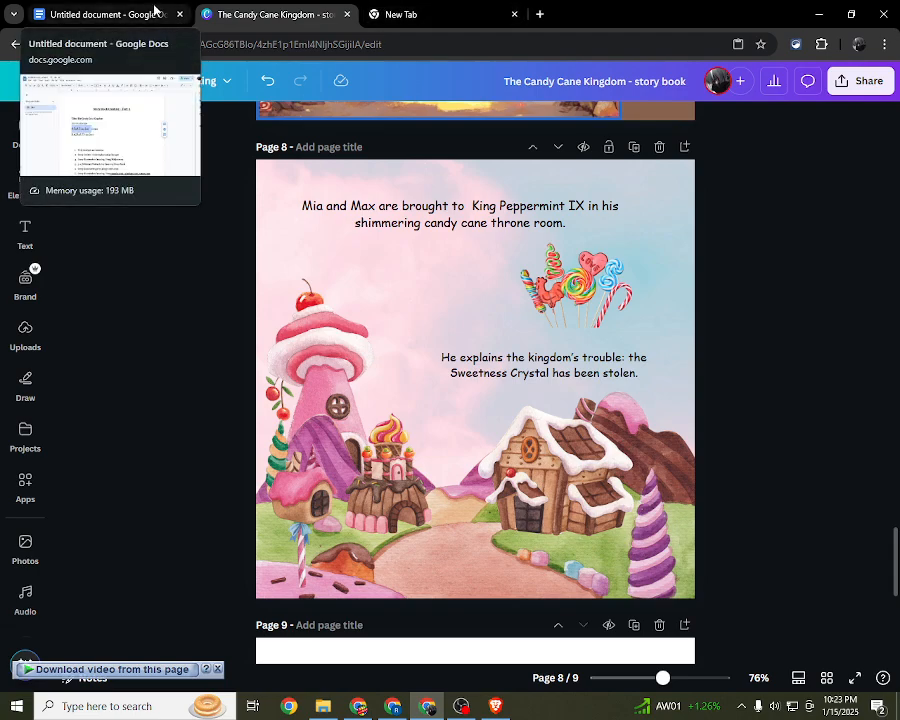
Step: Look through the candy template results again, then review the story book back to its blank page 1
left_click(22, 135)
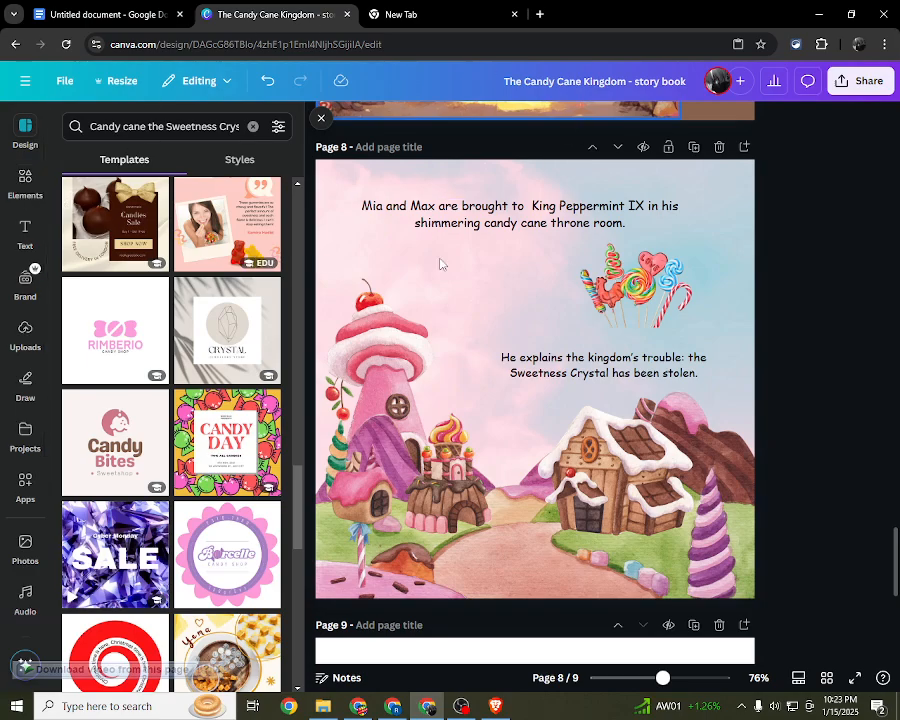
scroll(220, 330, "up", 10)
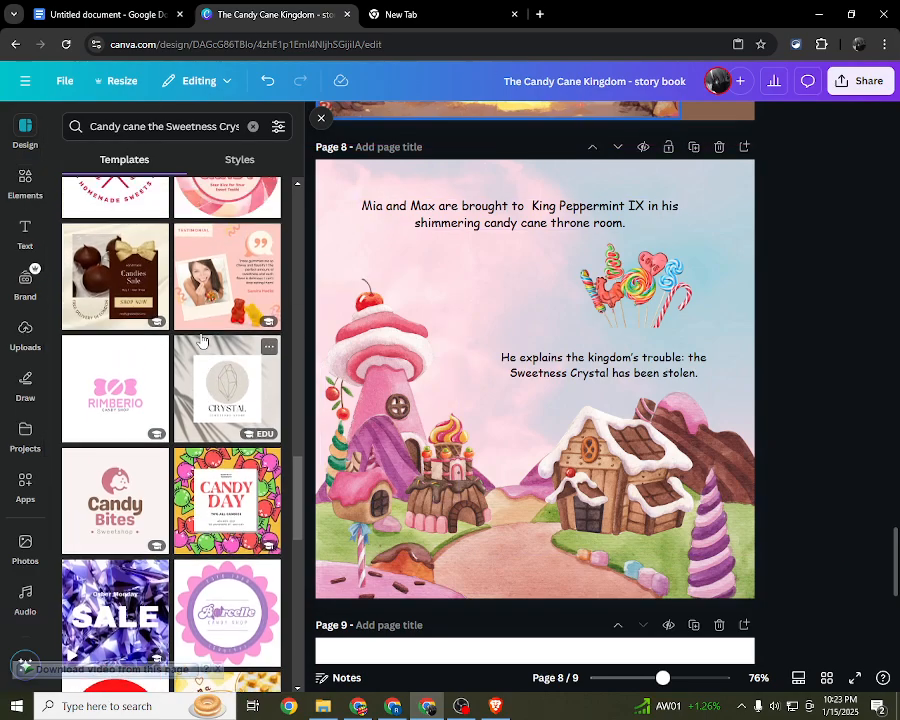
scroll(201, 340, "up", 8)
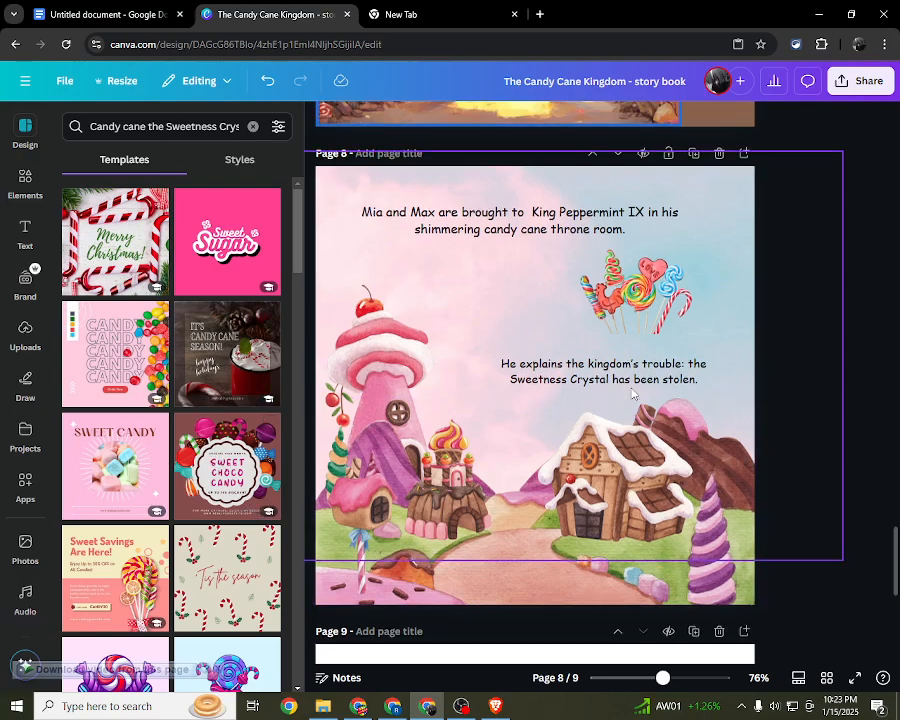
scroll(600, 350, "up", 5)
left_click(321, 124)
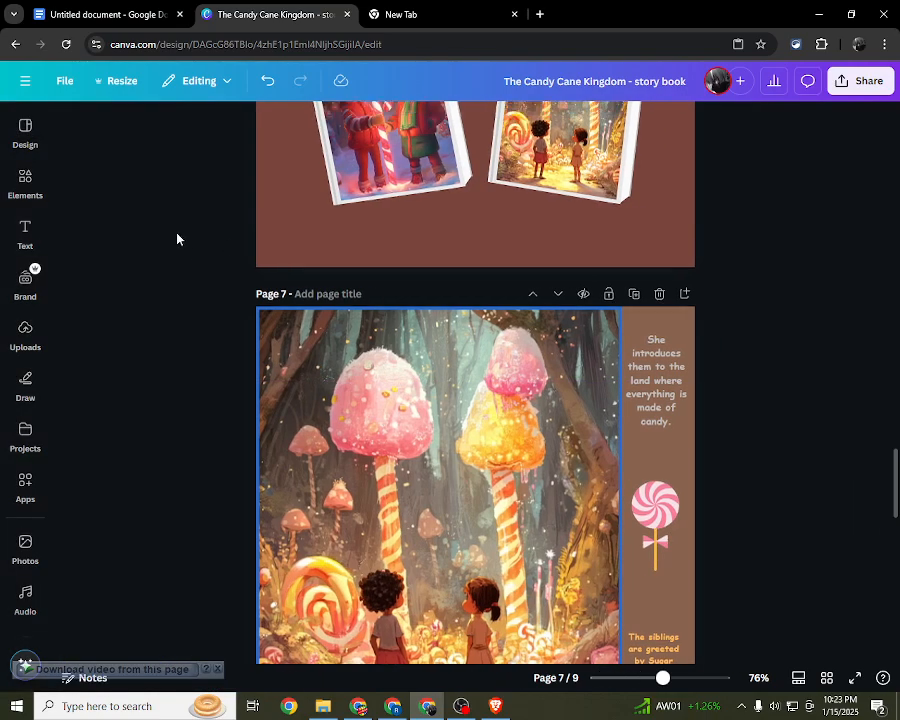
scroll(177, 238, "up", 15)
scroll(177, 238, "up", 15)
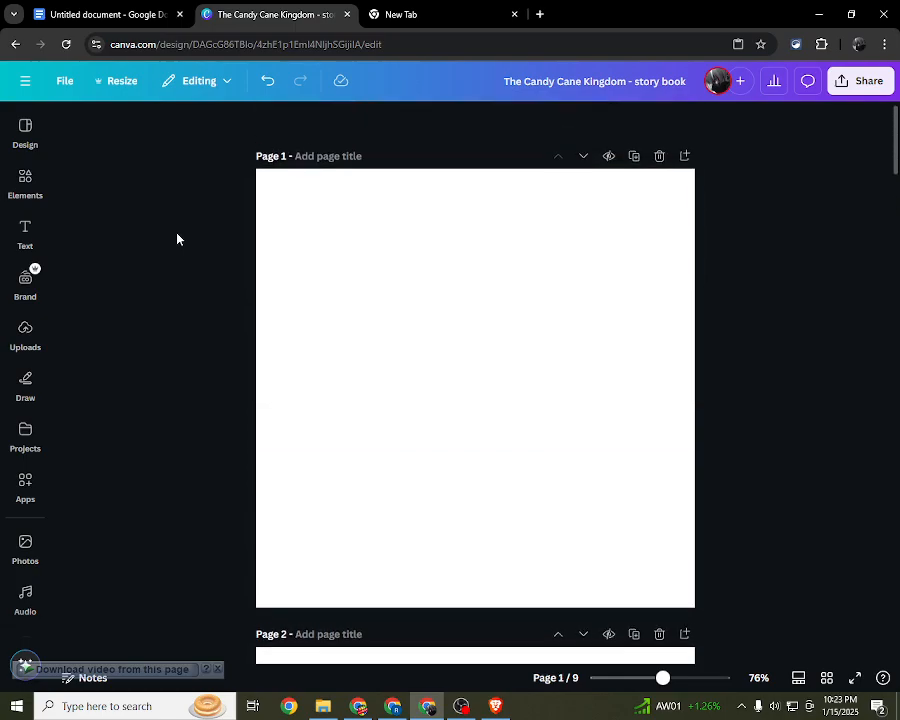
left_click_drag(176, 208, 822, 531)
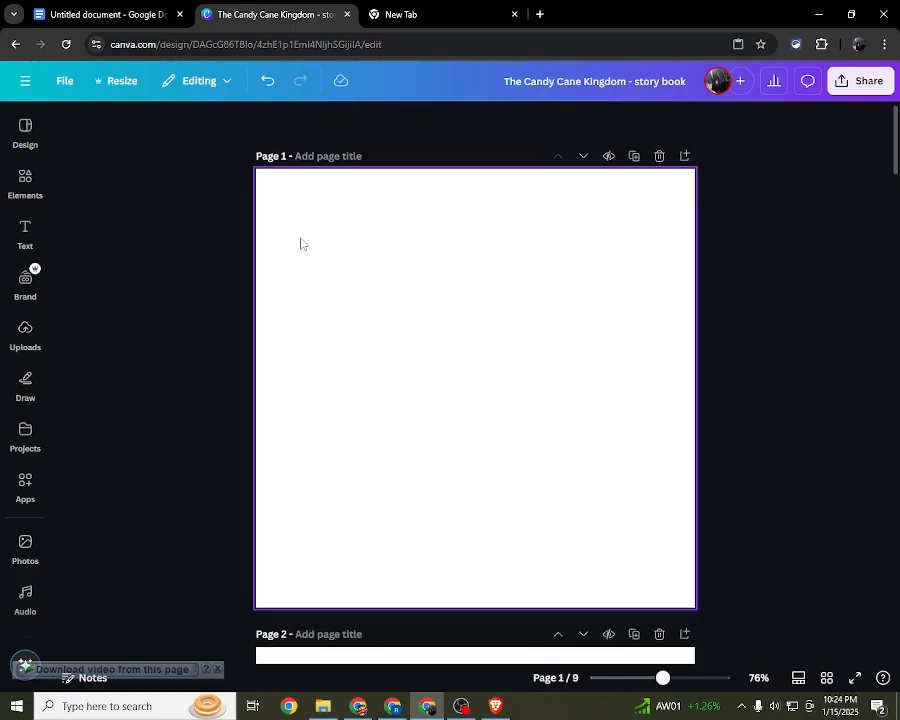
left_click(460, 707)
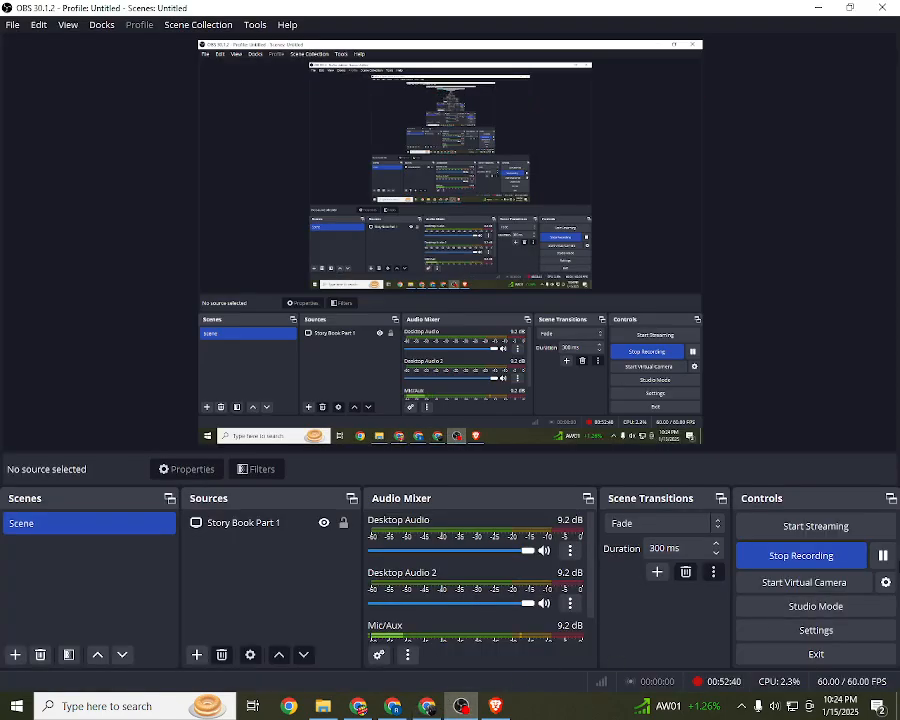
left_click(429, 708)
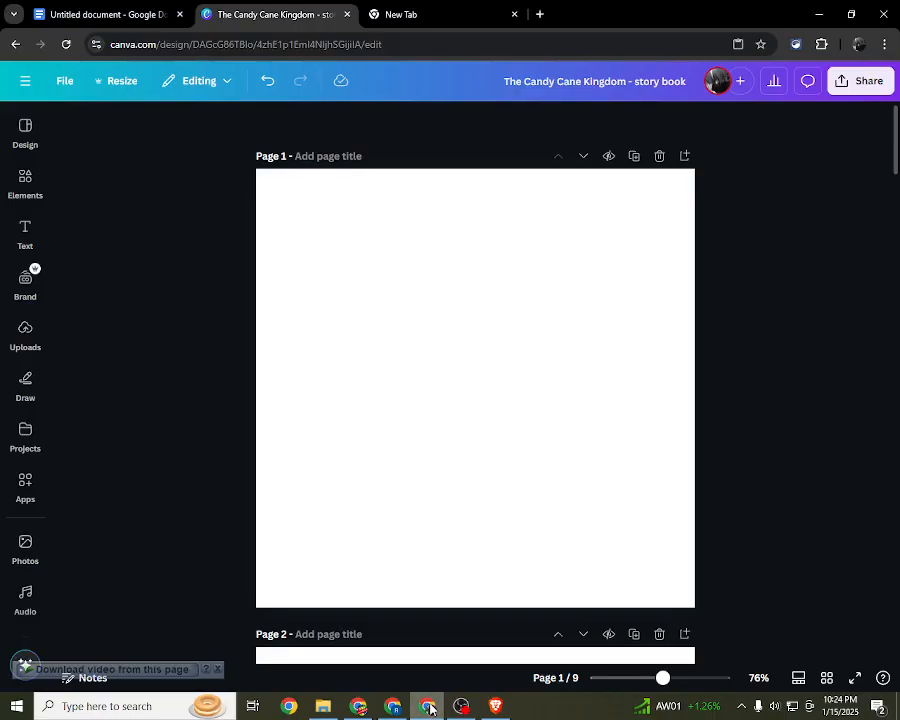